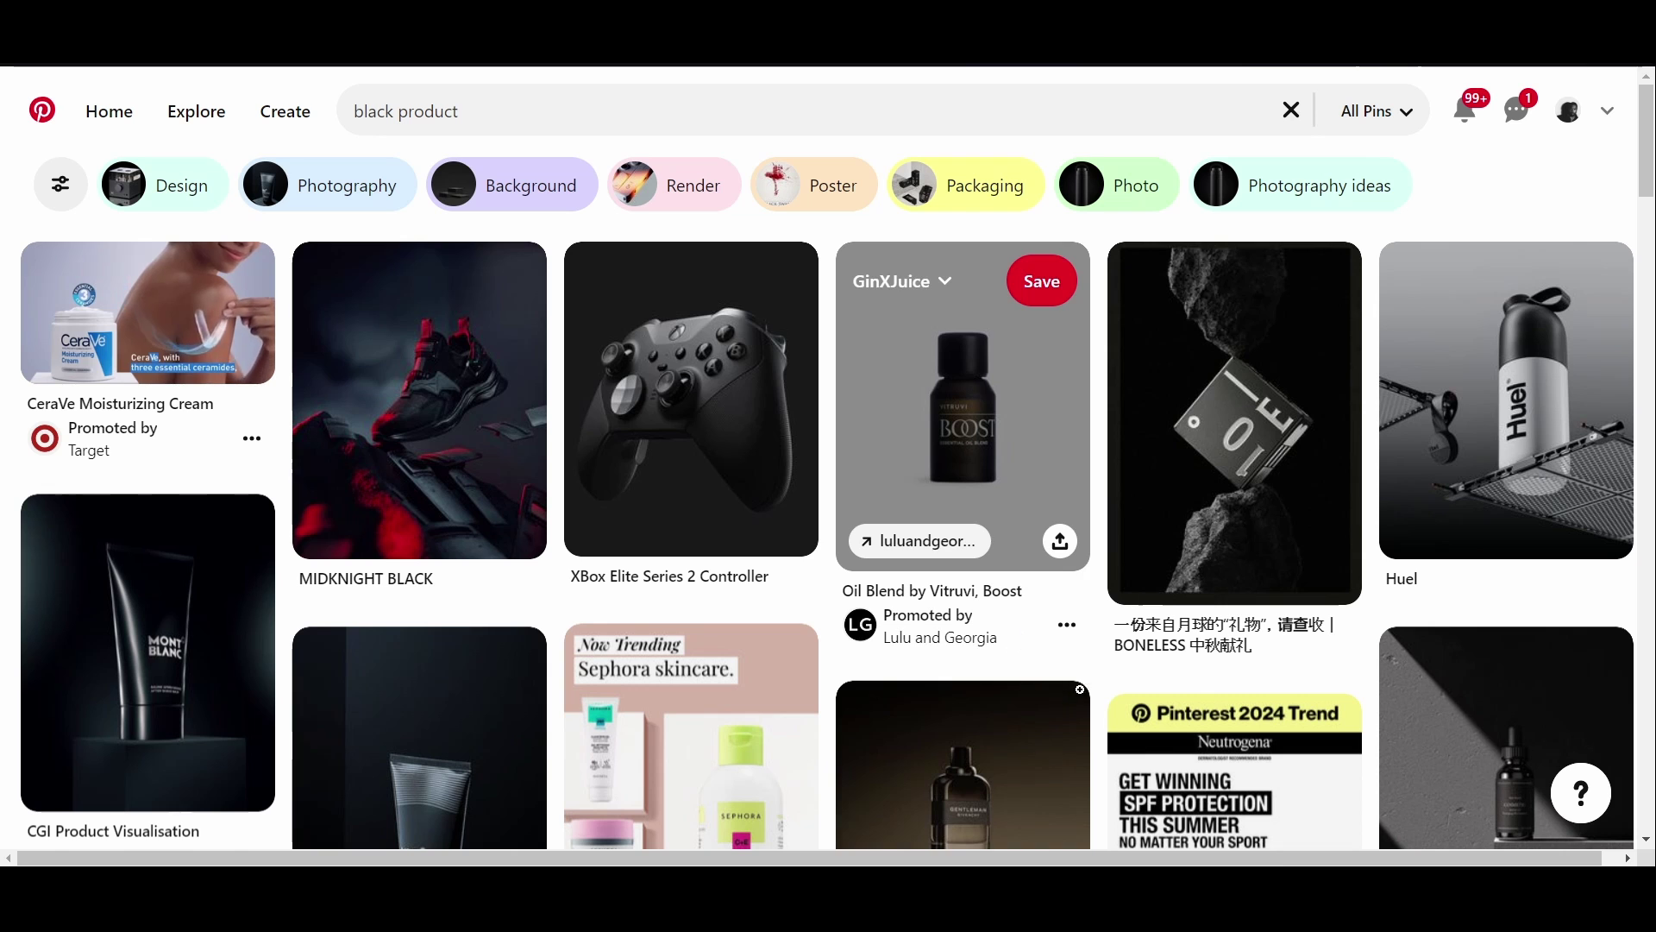
# - View the XBox Elite Series 2 Controller pin as a lighting reference, then return to the black product results
pyautogui.scroll(-1, 700, 569)
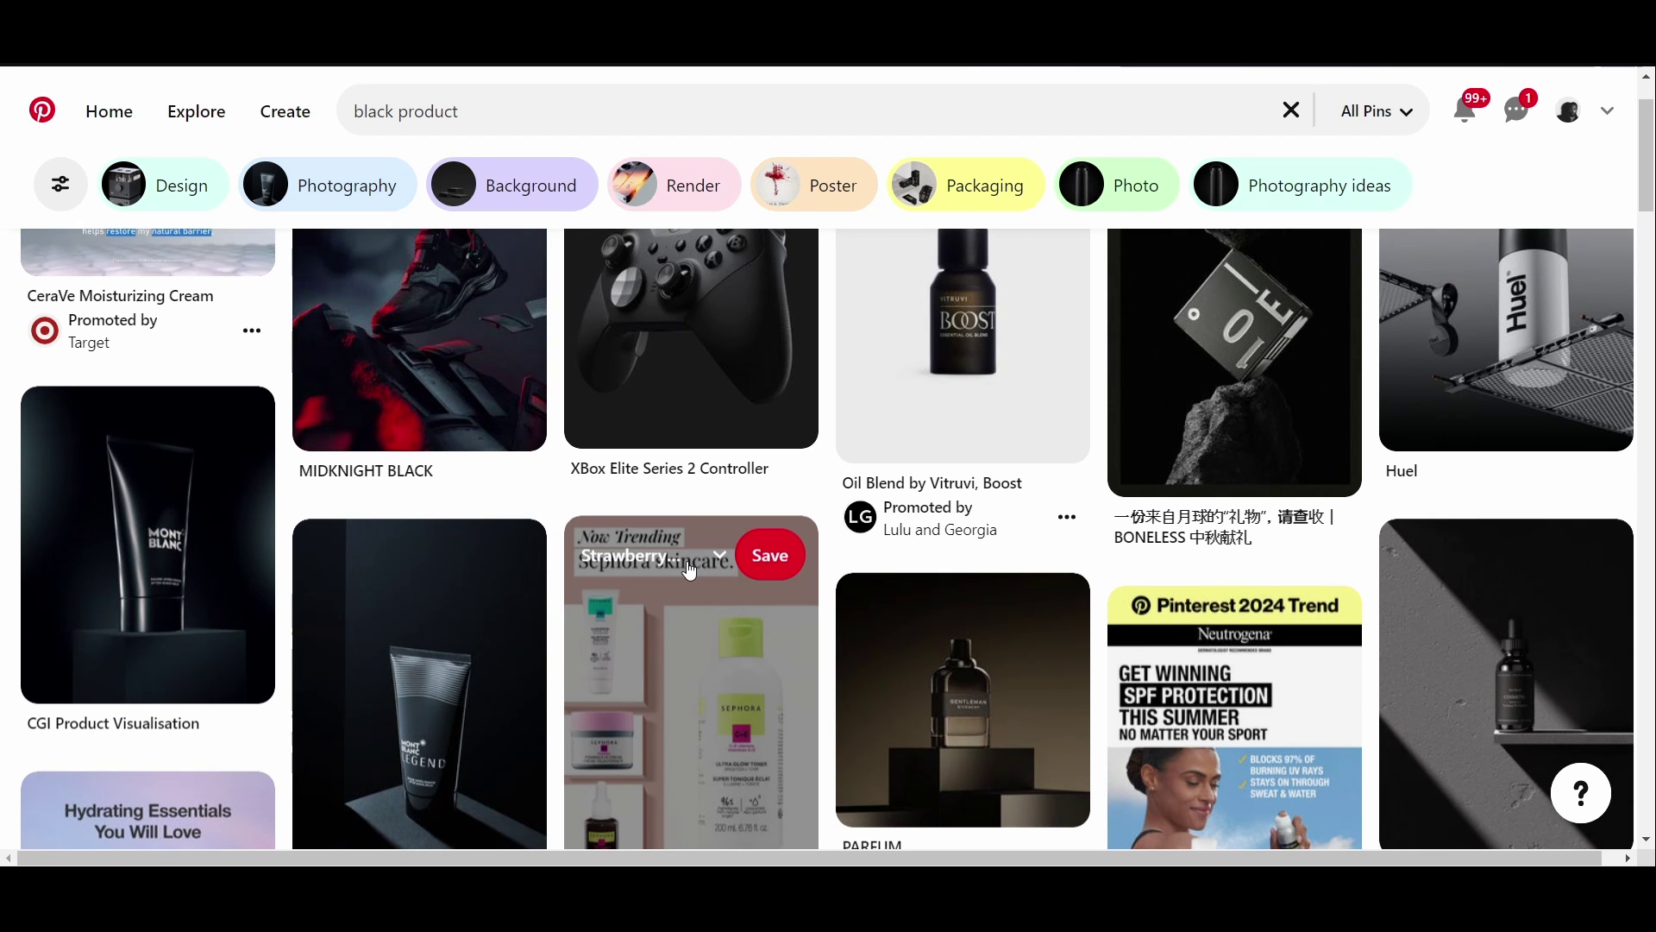
pyautogui.scroll(1, 636, 634)
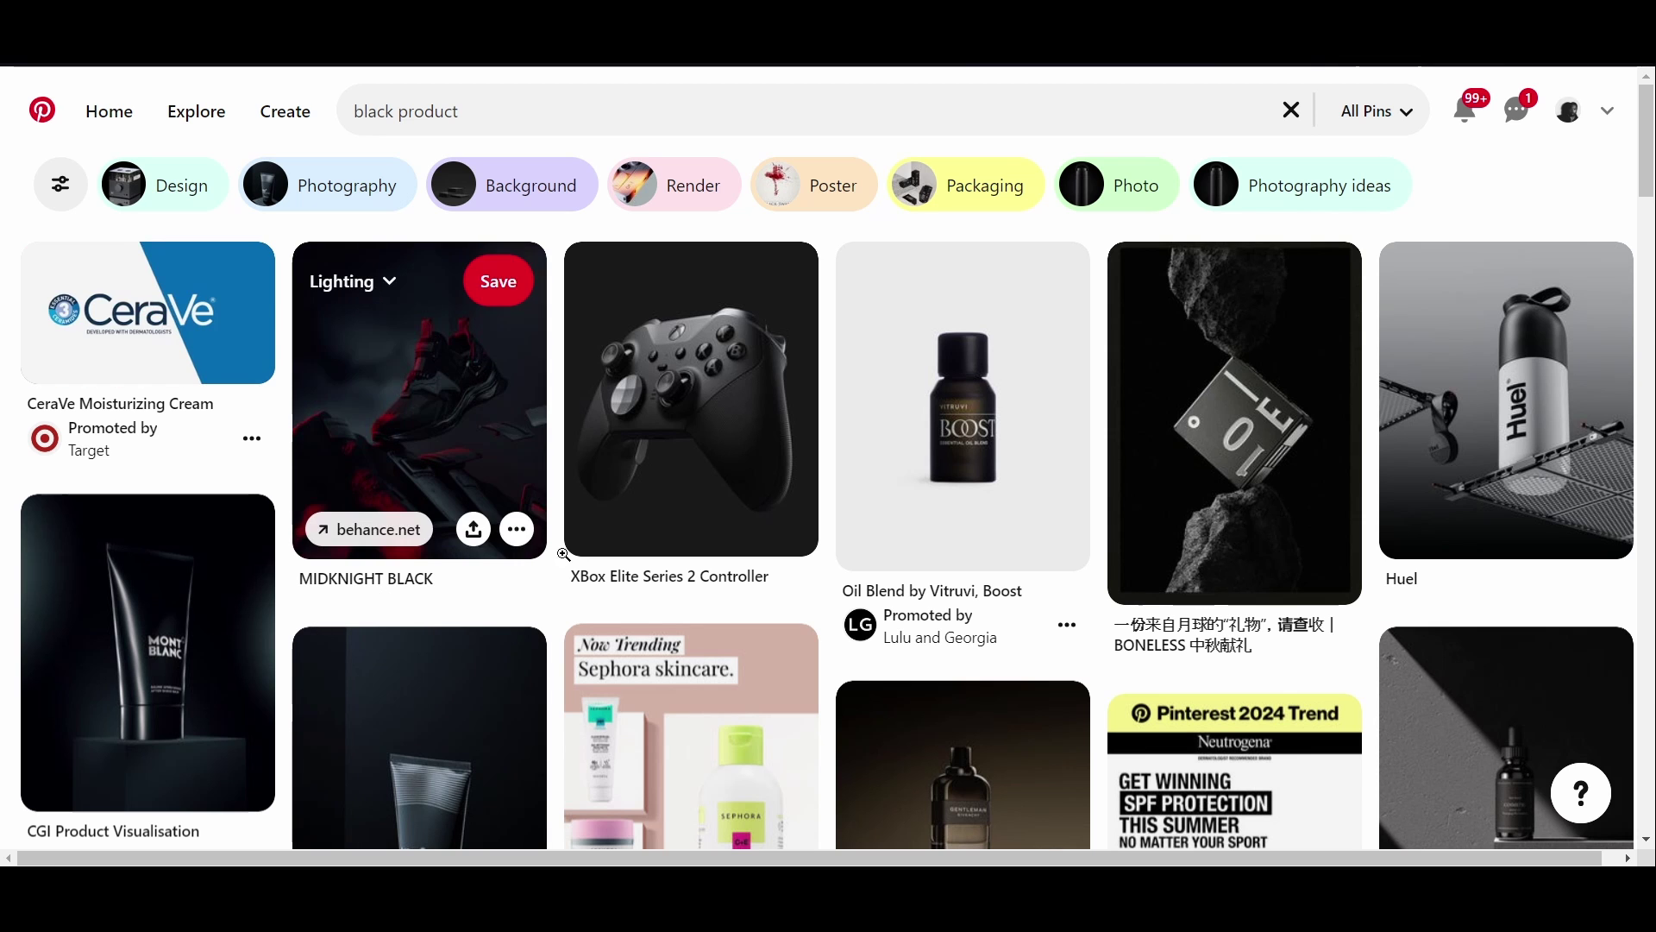
pyautogui.click(635, 469)
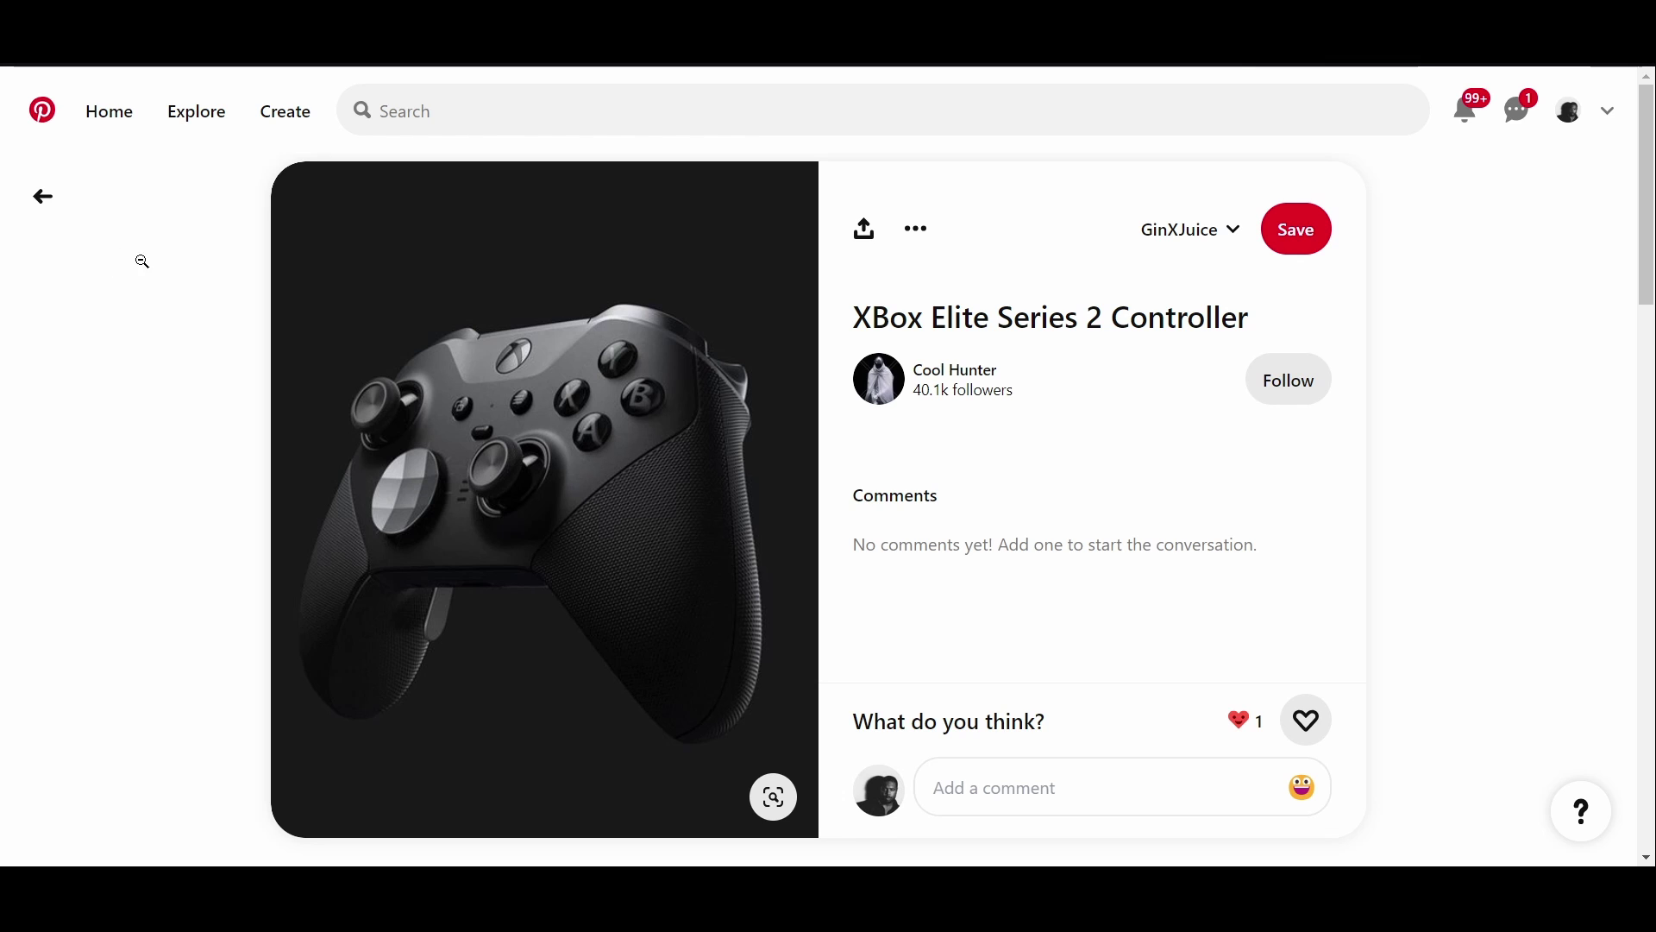
pyautogui.moveTo(305, 458)
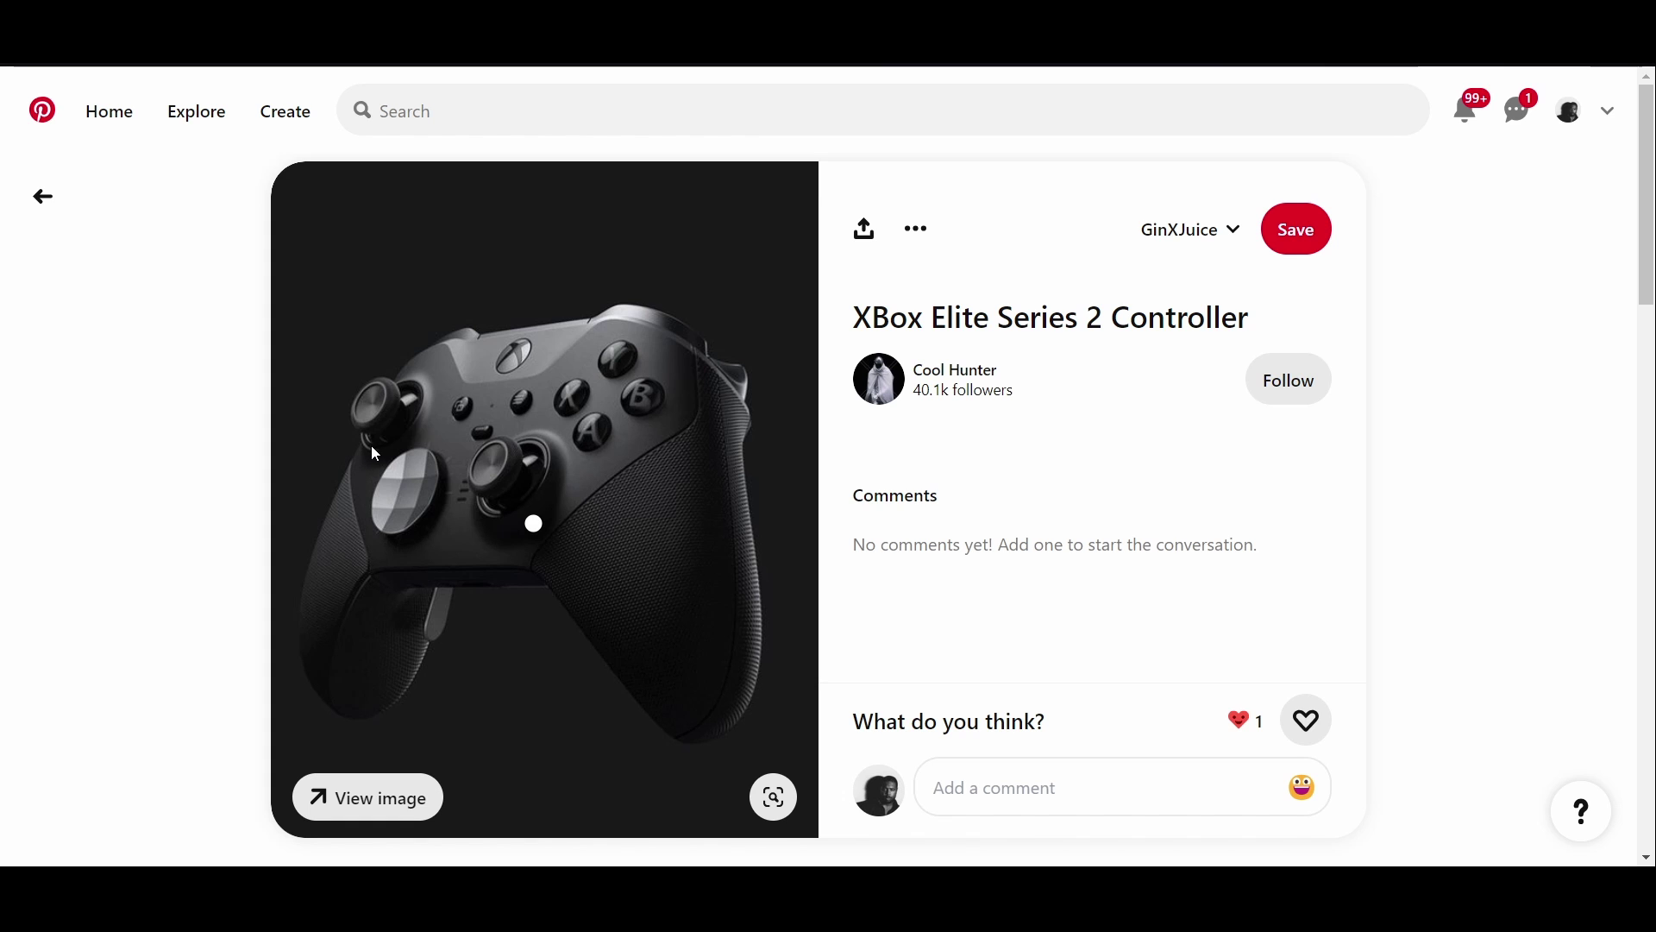
pyautogui.click(41, 200)
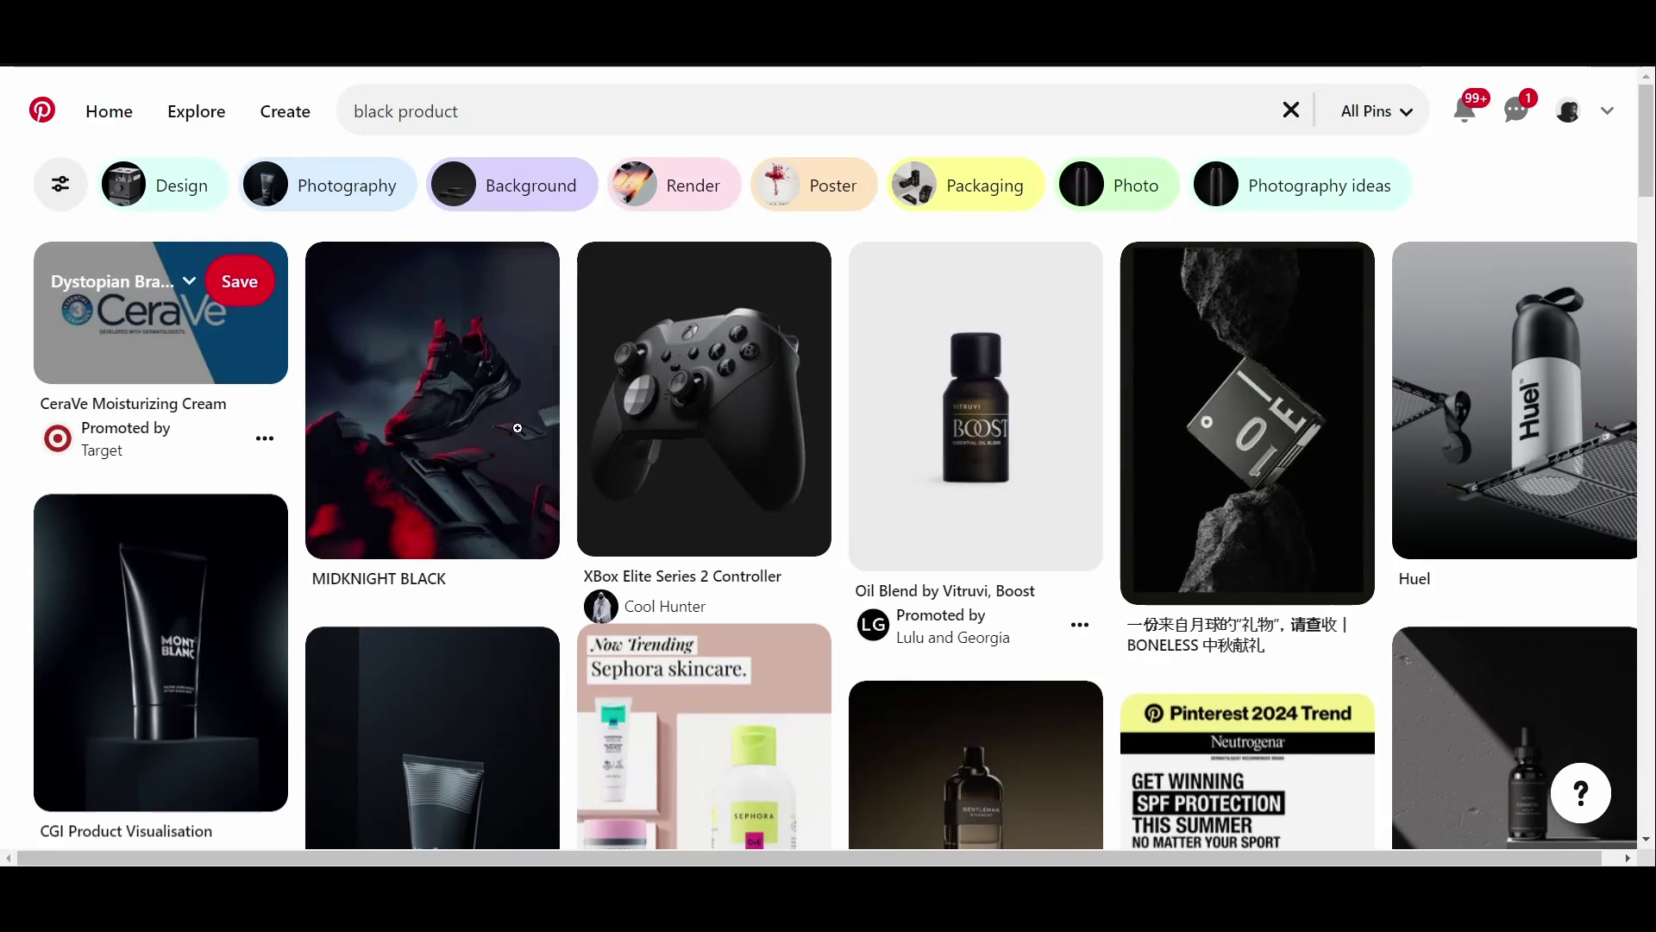
# - Browse the black product results and examine how the dark products are lit against their backgrounds
pyautogui.moveTo(525, 437)
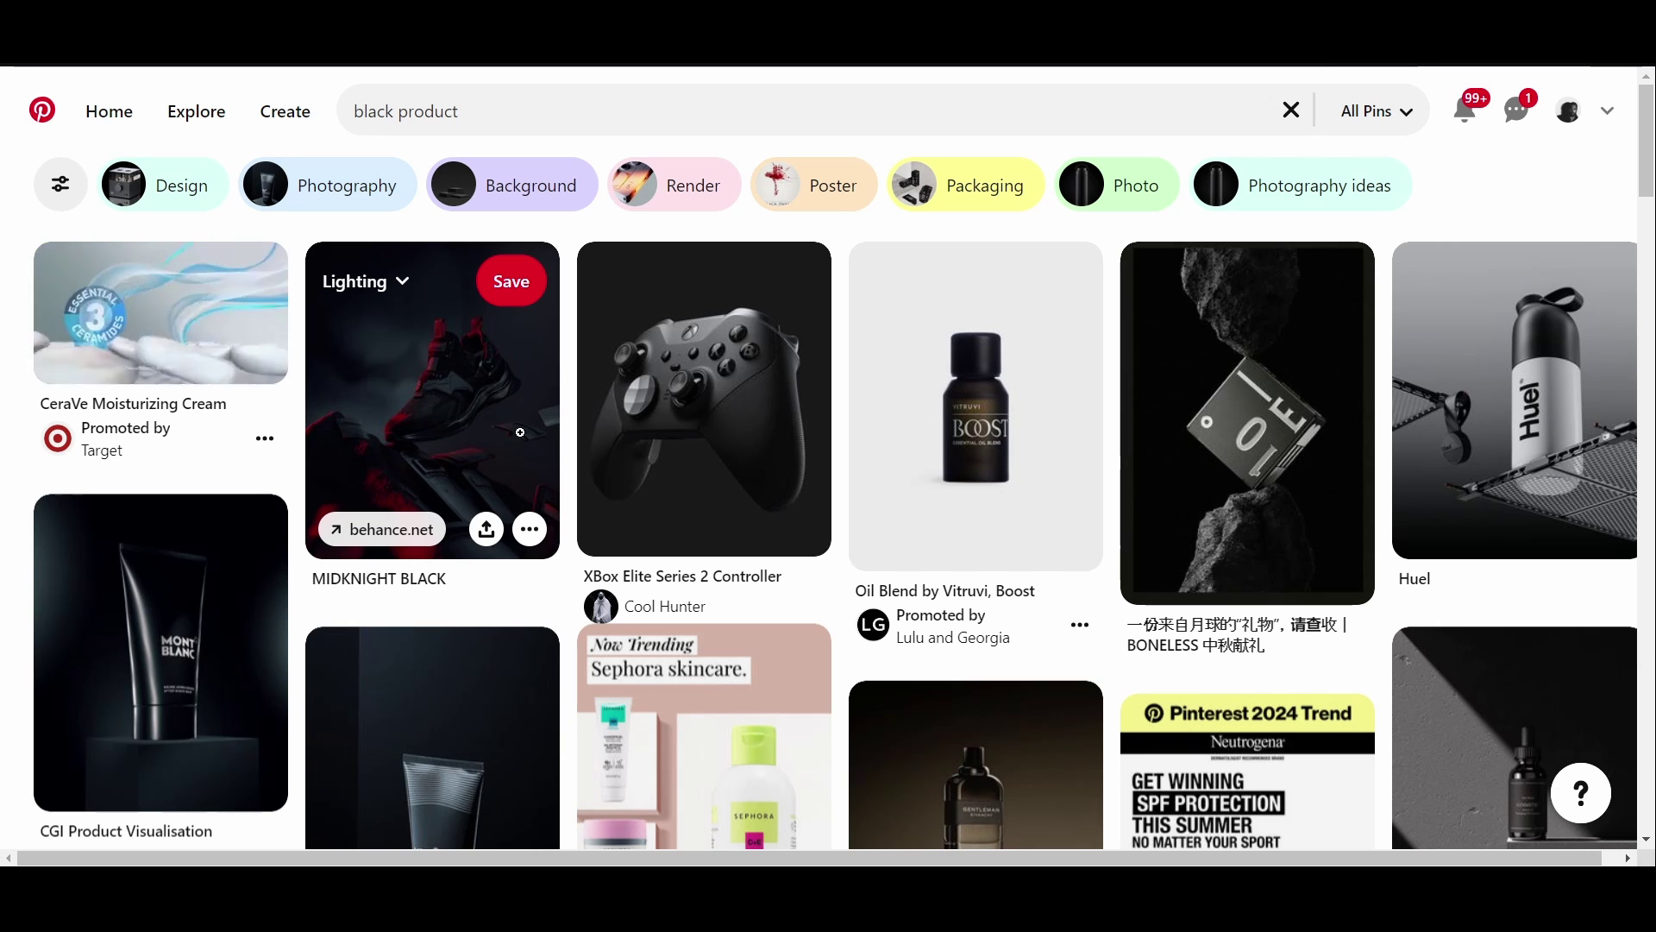
pyautogui.scroll(-2, 556, 457)
pyautogui.scroll(-1, 556, 461)
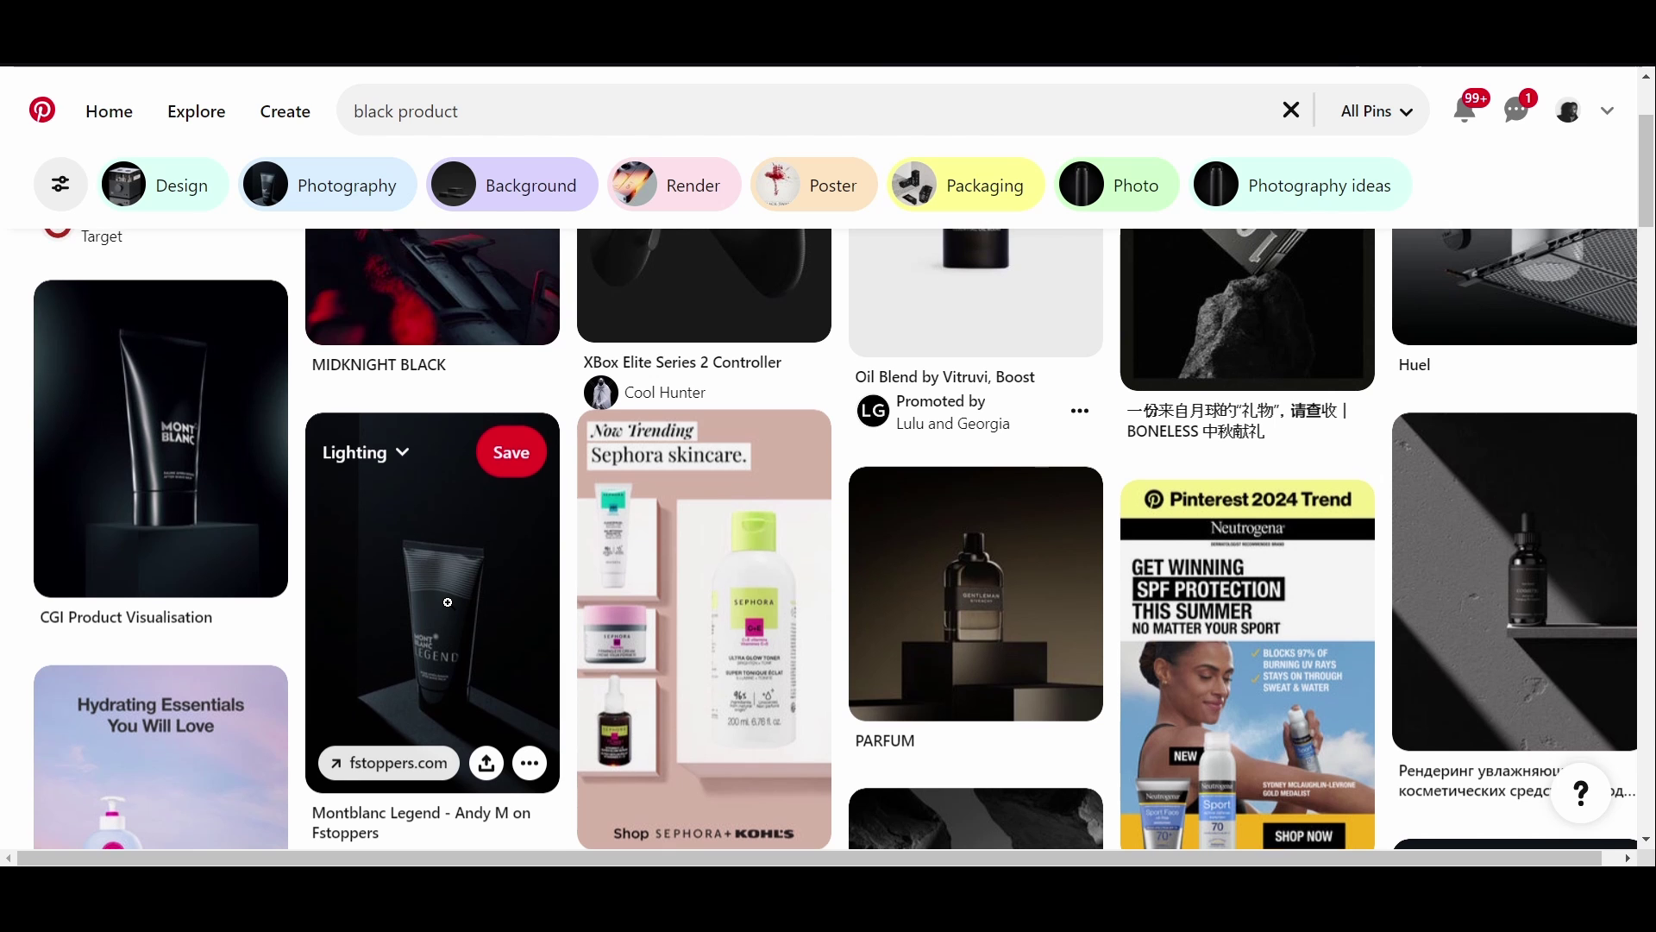
pyautogui.scroll(3, 449, 598)
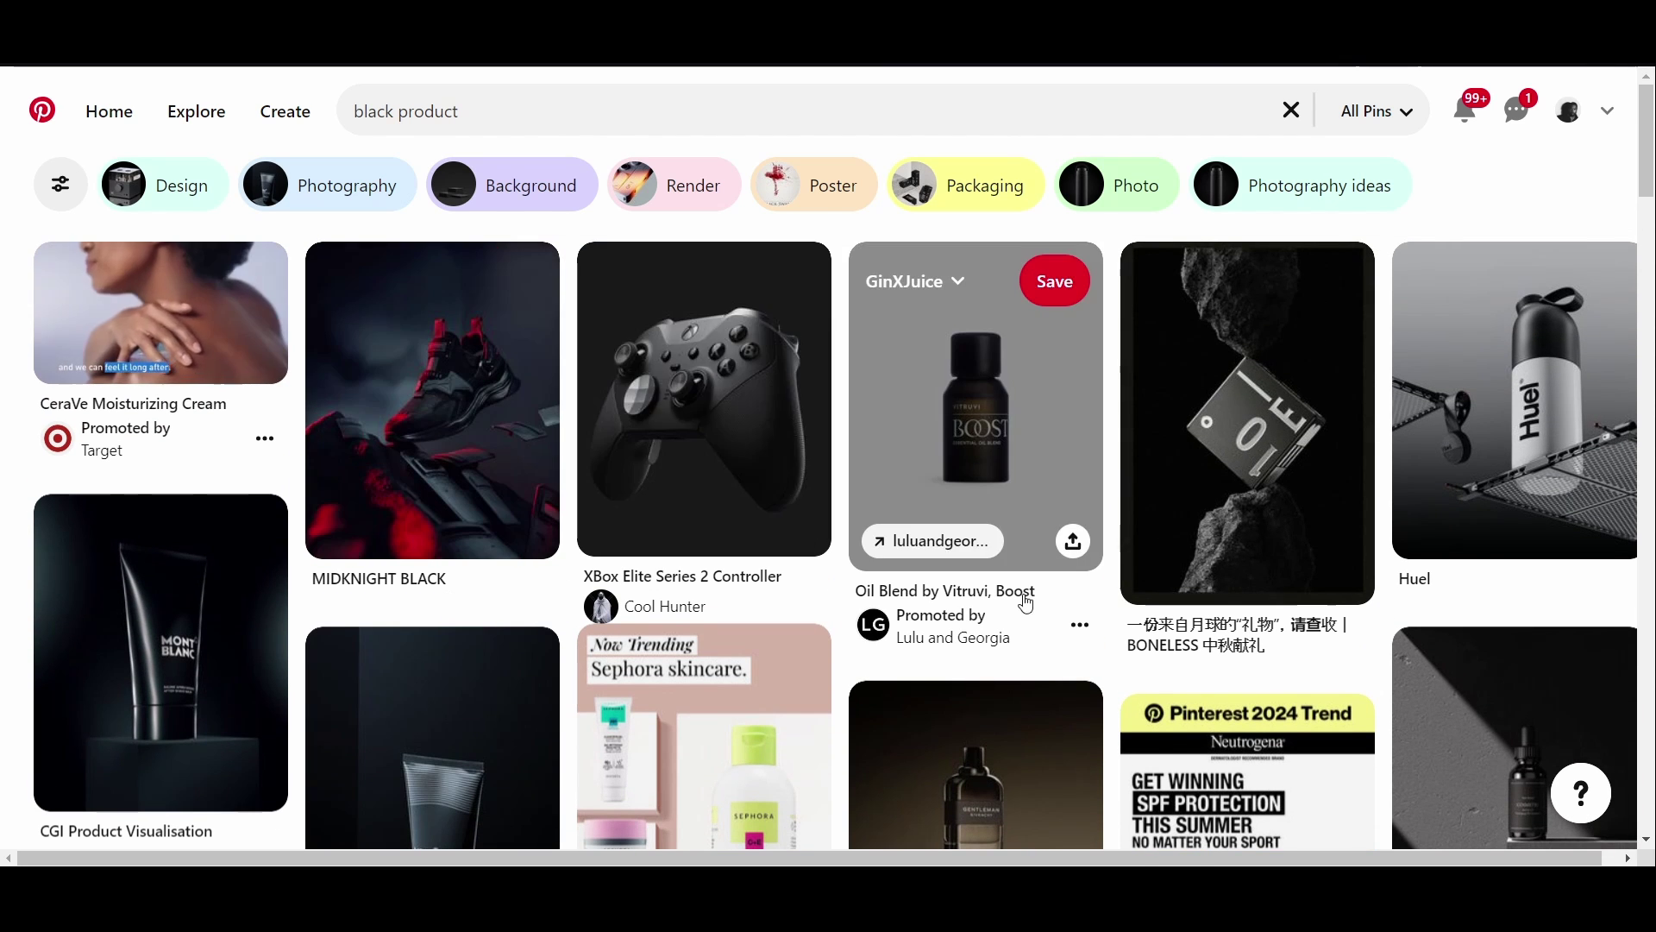
pyautogui.scroll(-3, 585, 549)
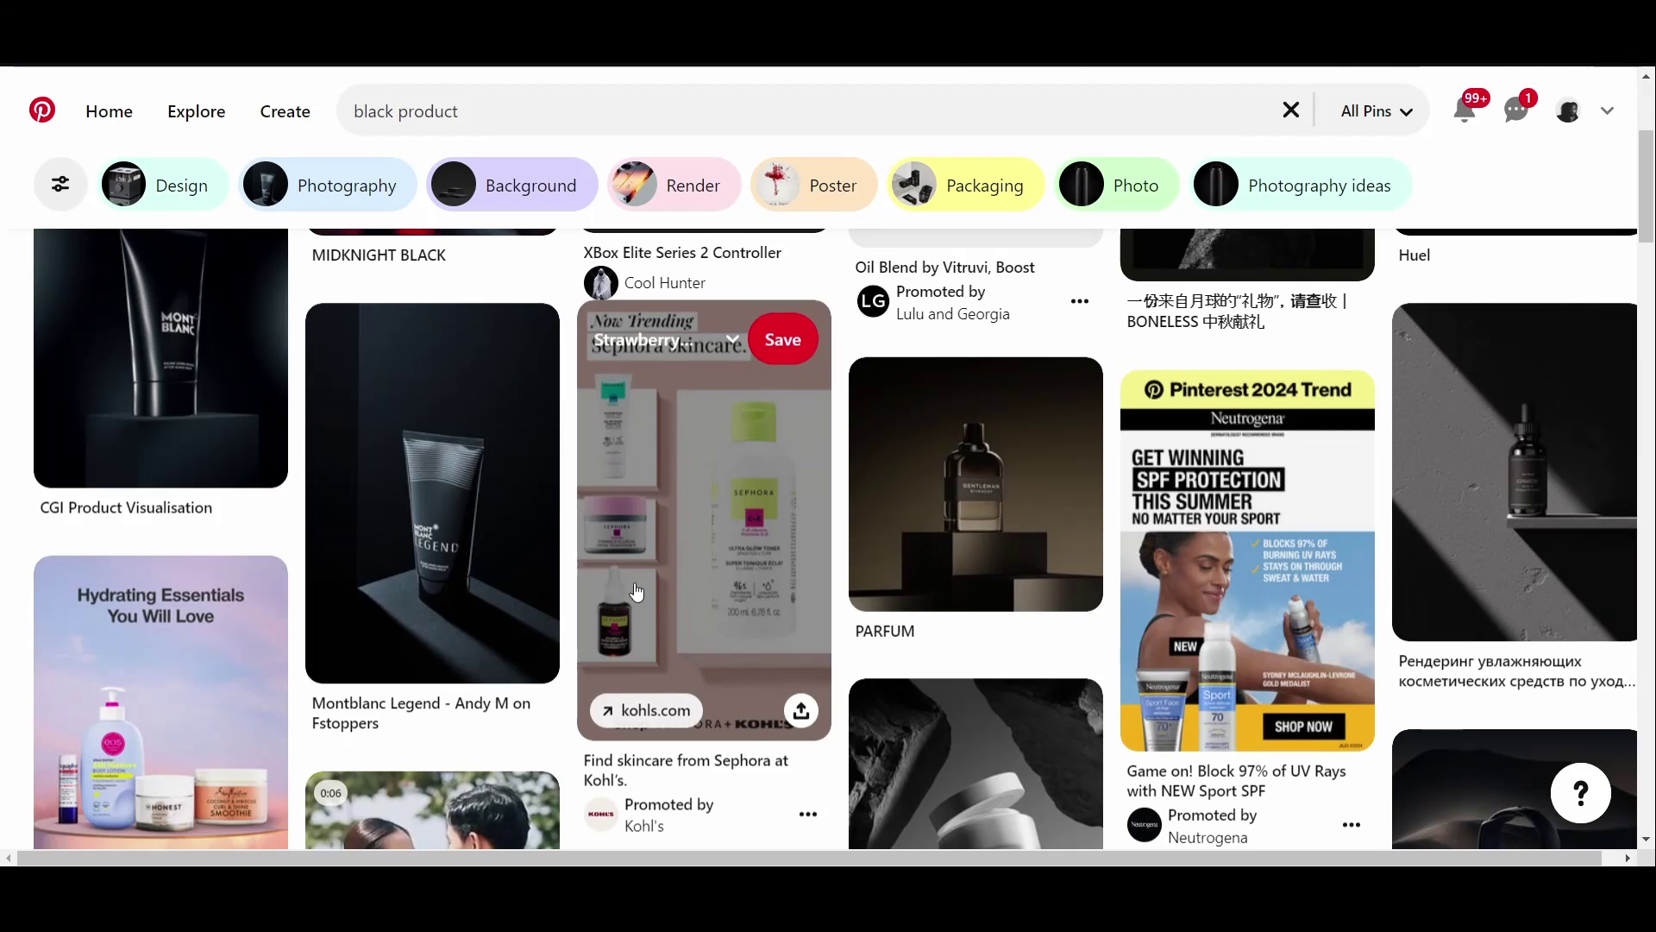
pyautogui.scroll(-5, 585, 549)
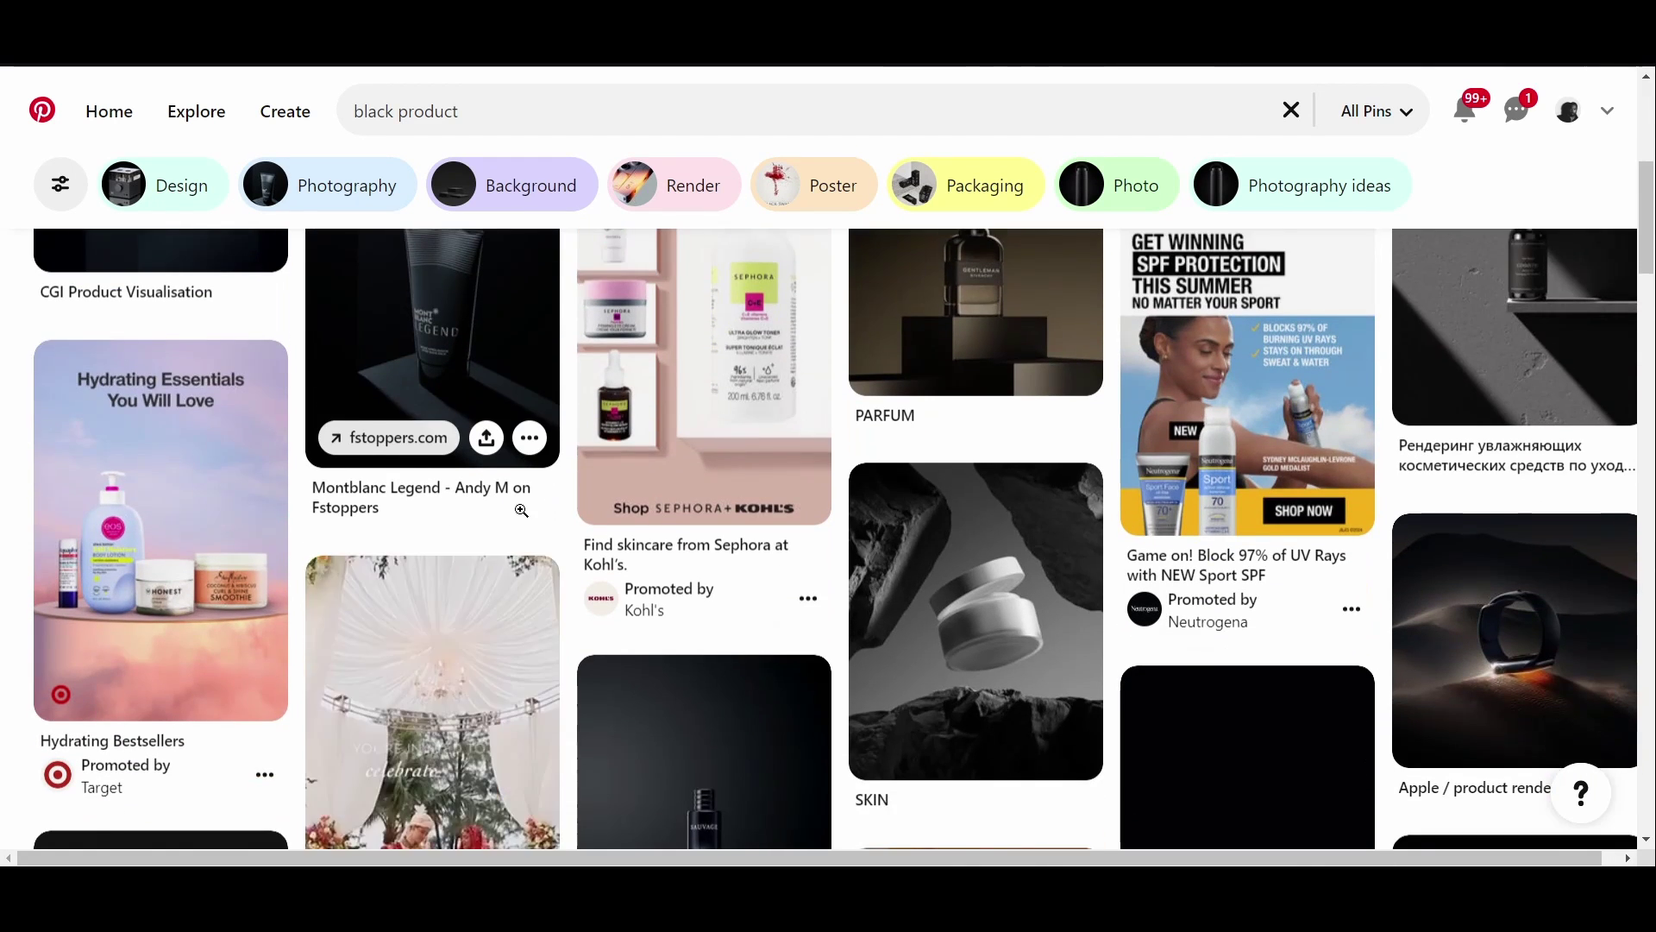
pyautogui.scroll(-2, 524, 518)
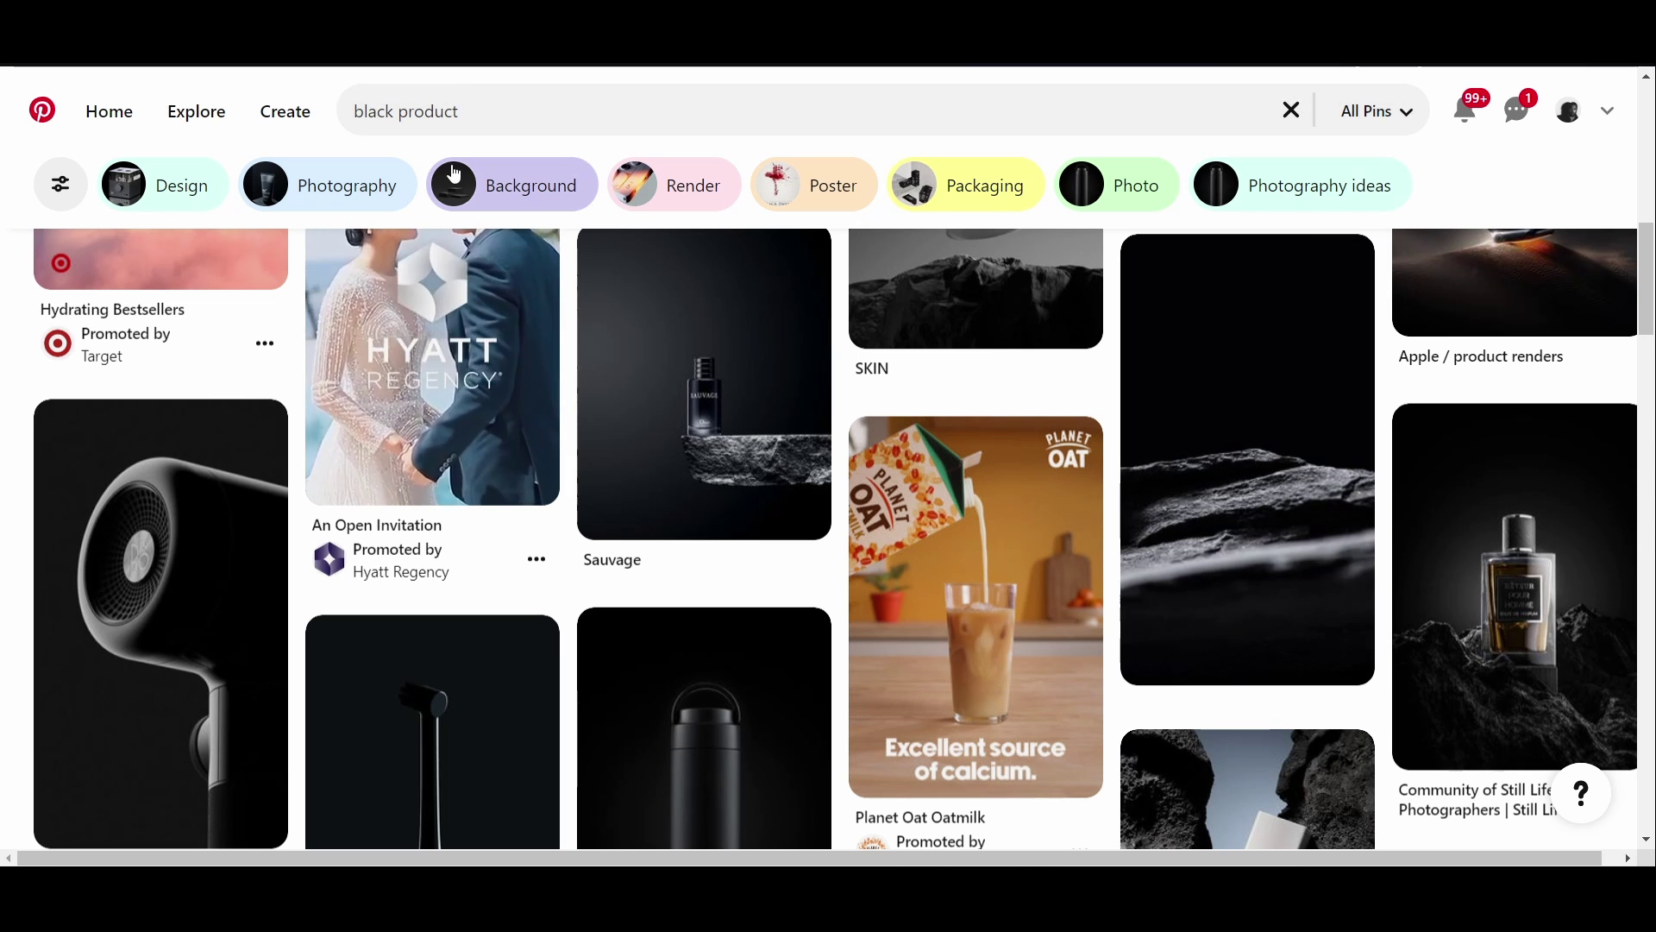
pyautogui.scroll(-3, 129, 466)
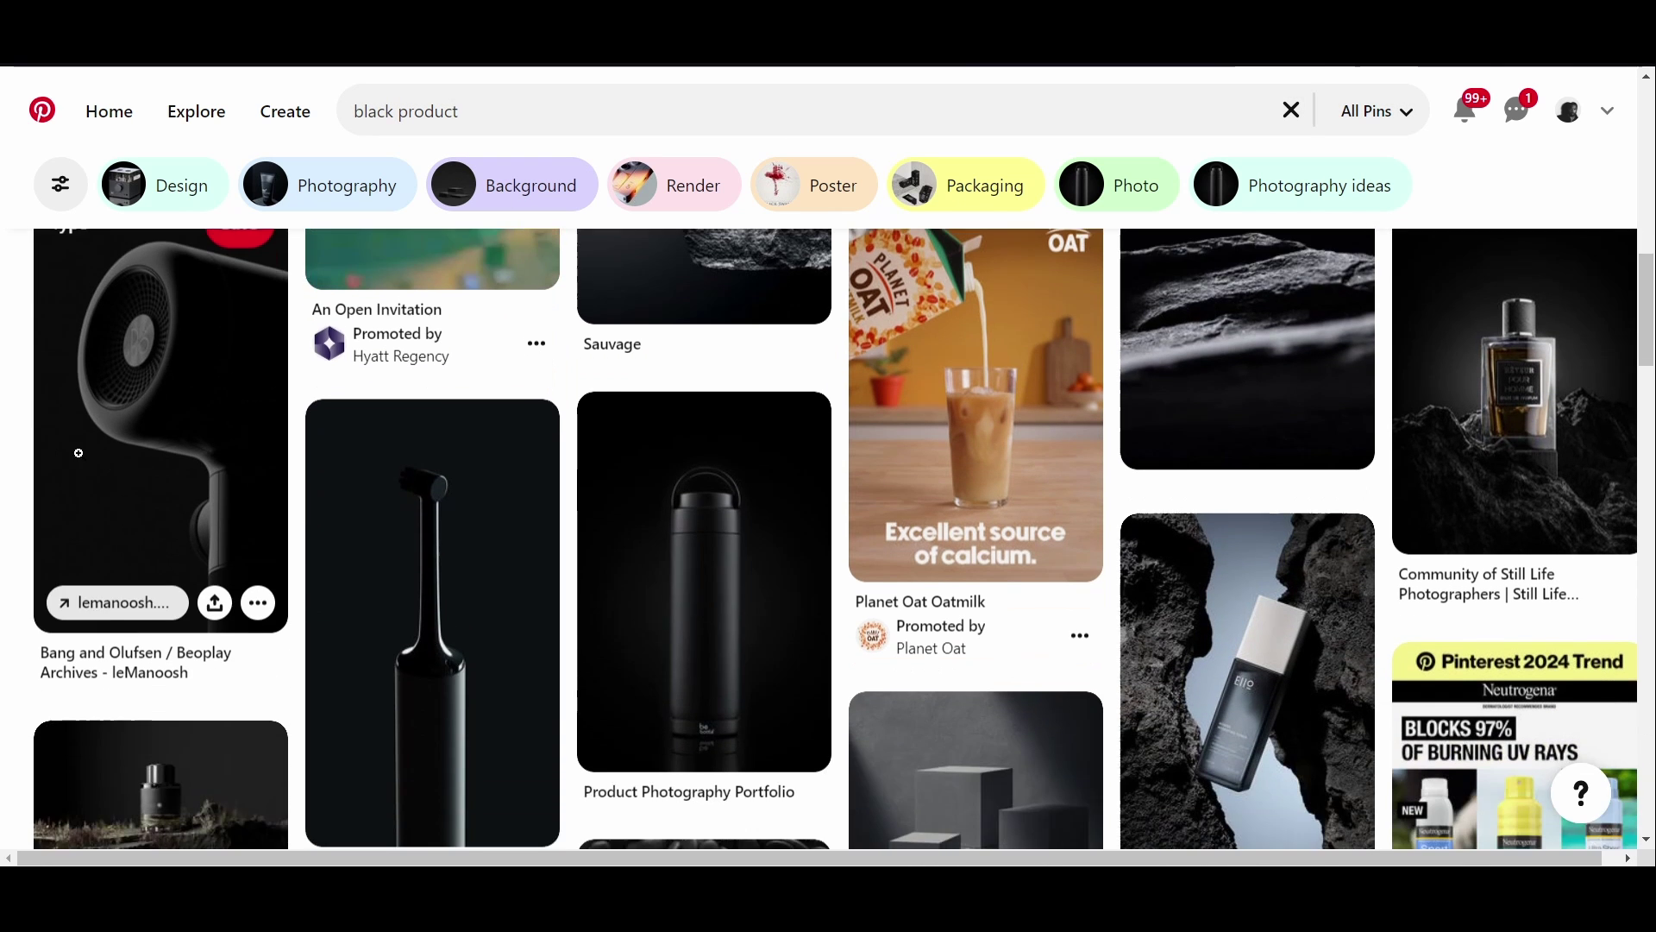
pyautogui.scroll(-1, 1208, 646)
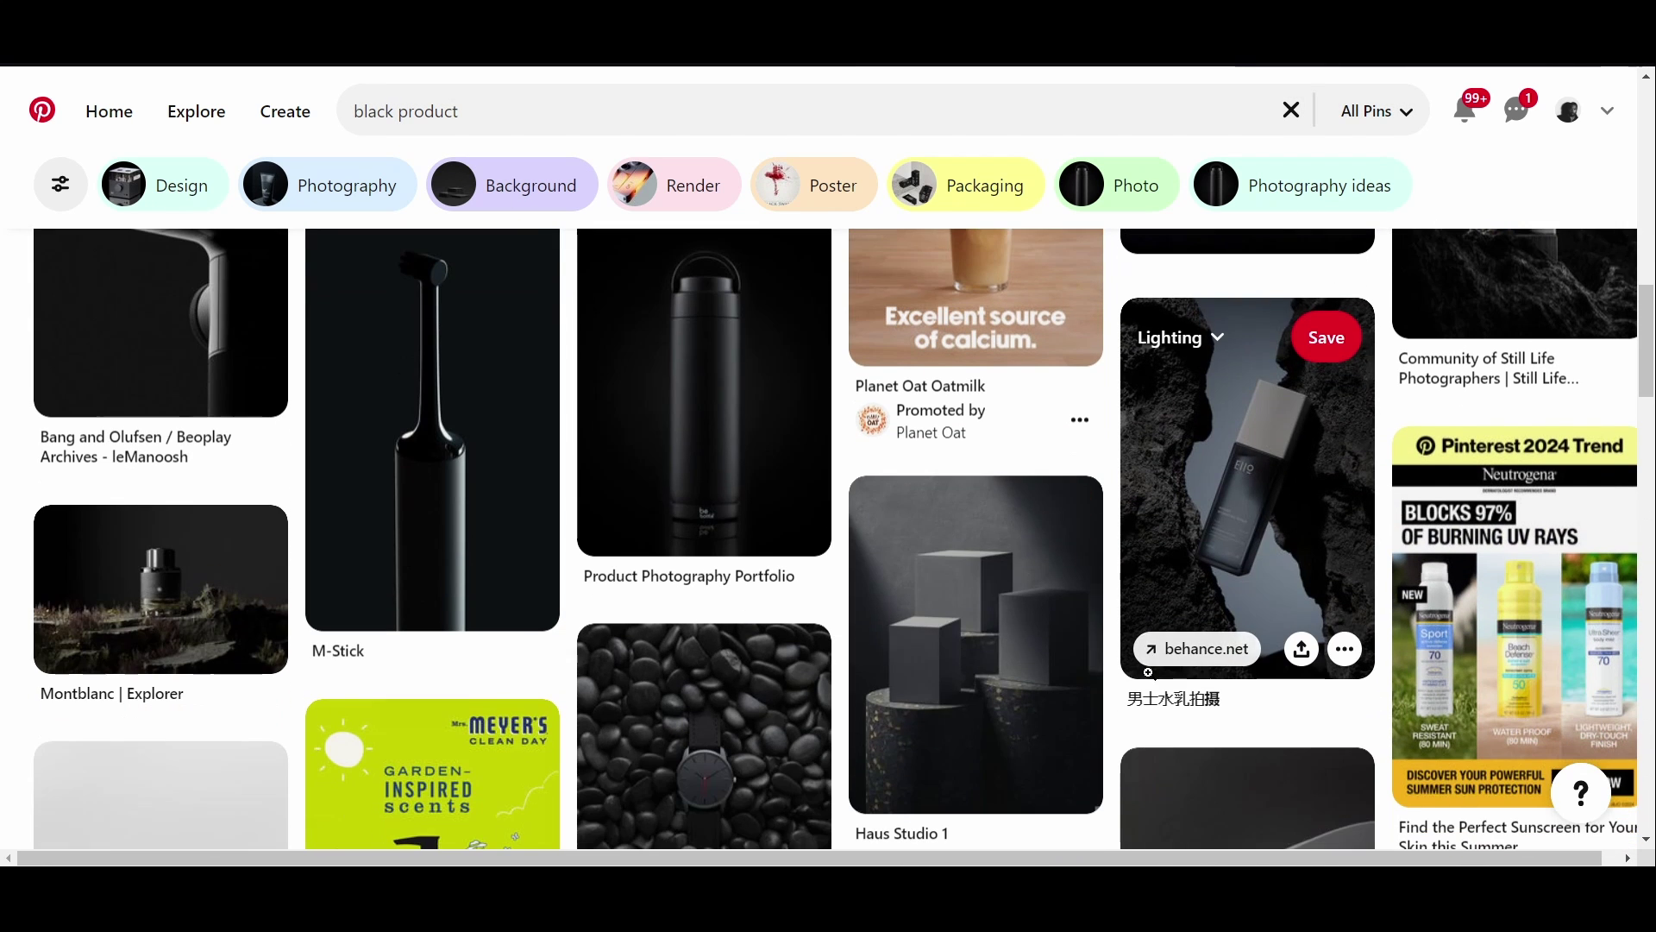
pyautogui.scroll(-1, 677, 630)
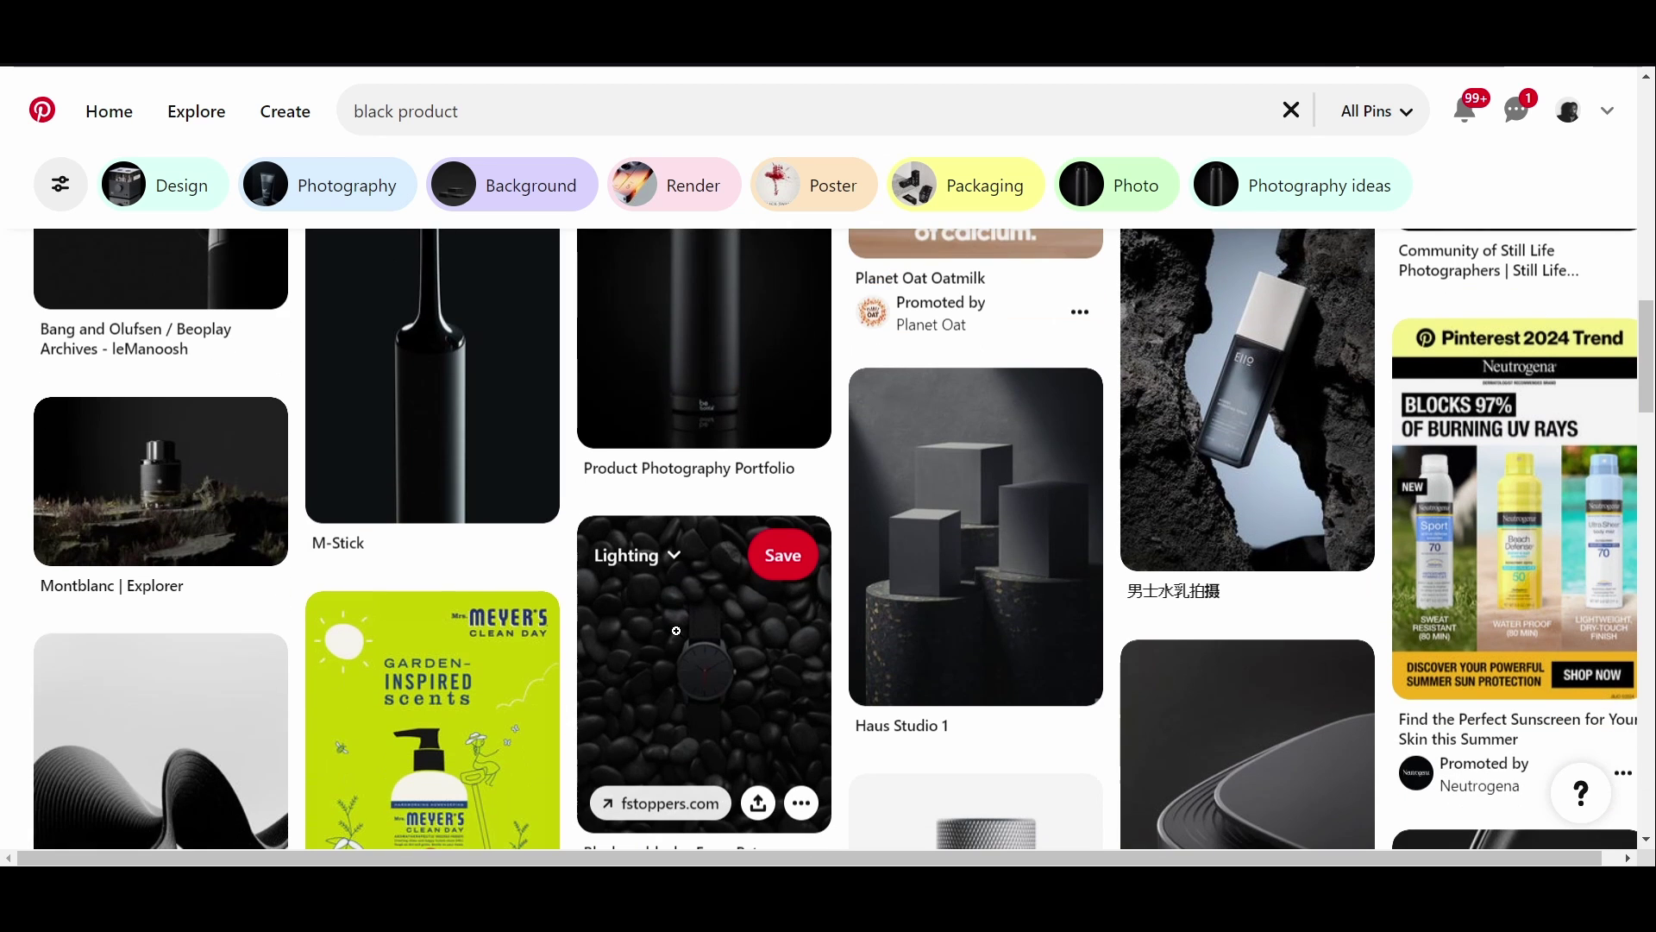
pyautogui.scroll(-4, 677, 631)
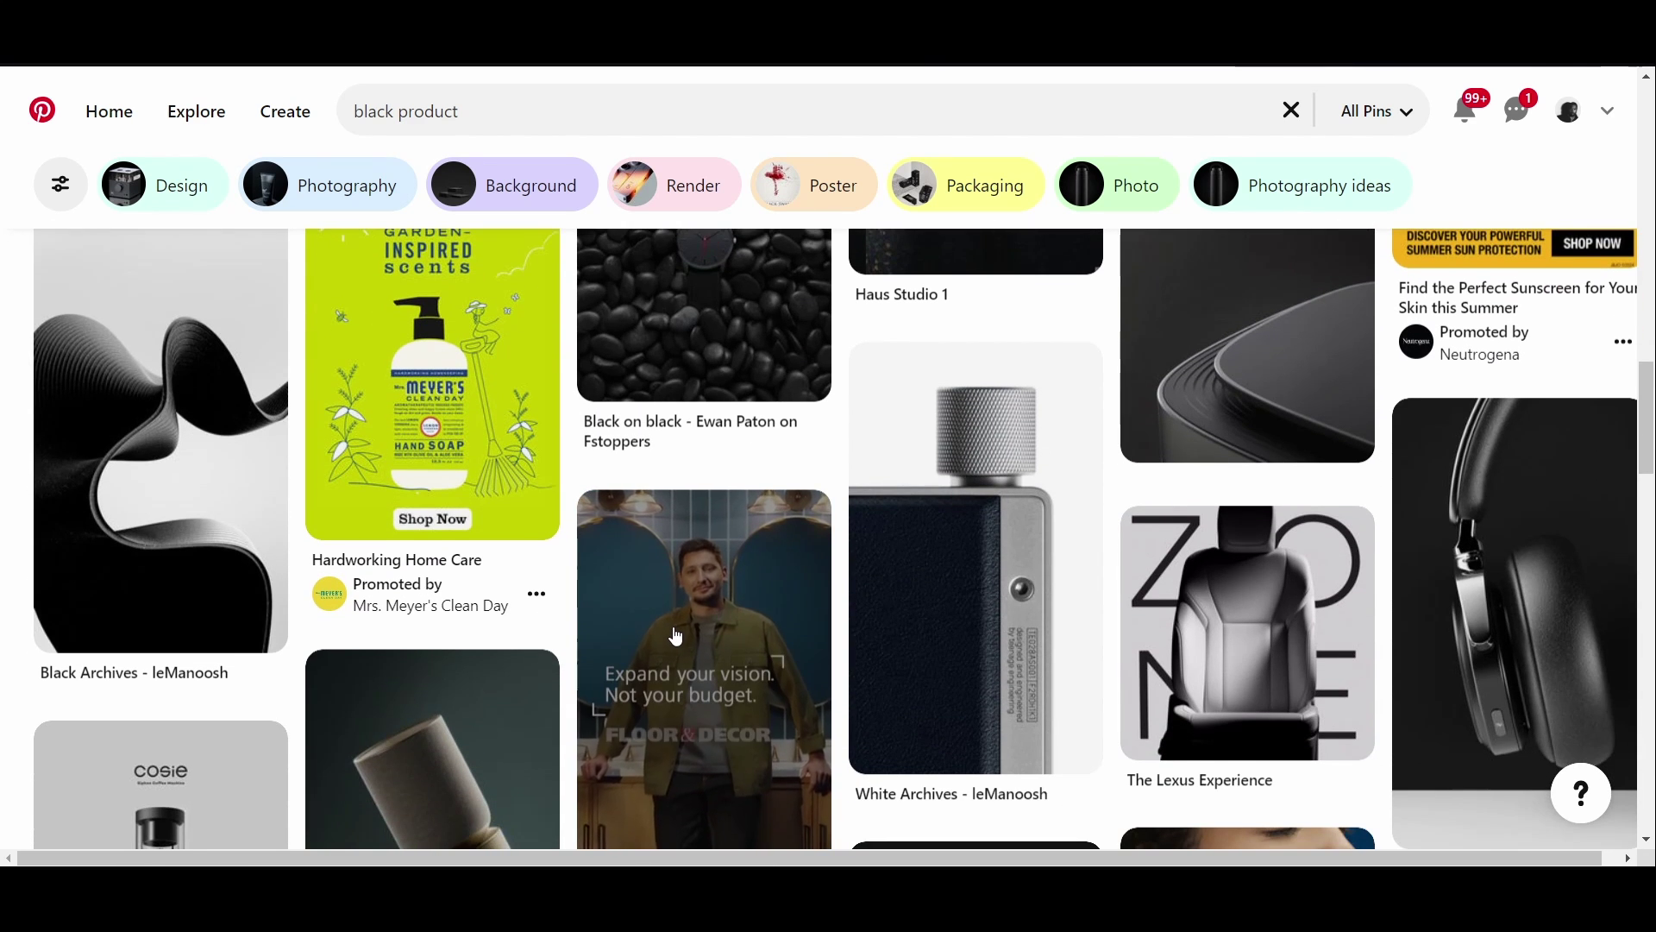
pyautogui.scroll(-1, 676, 633)
pyautogui.scroll(-4, 676, 634)
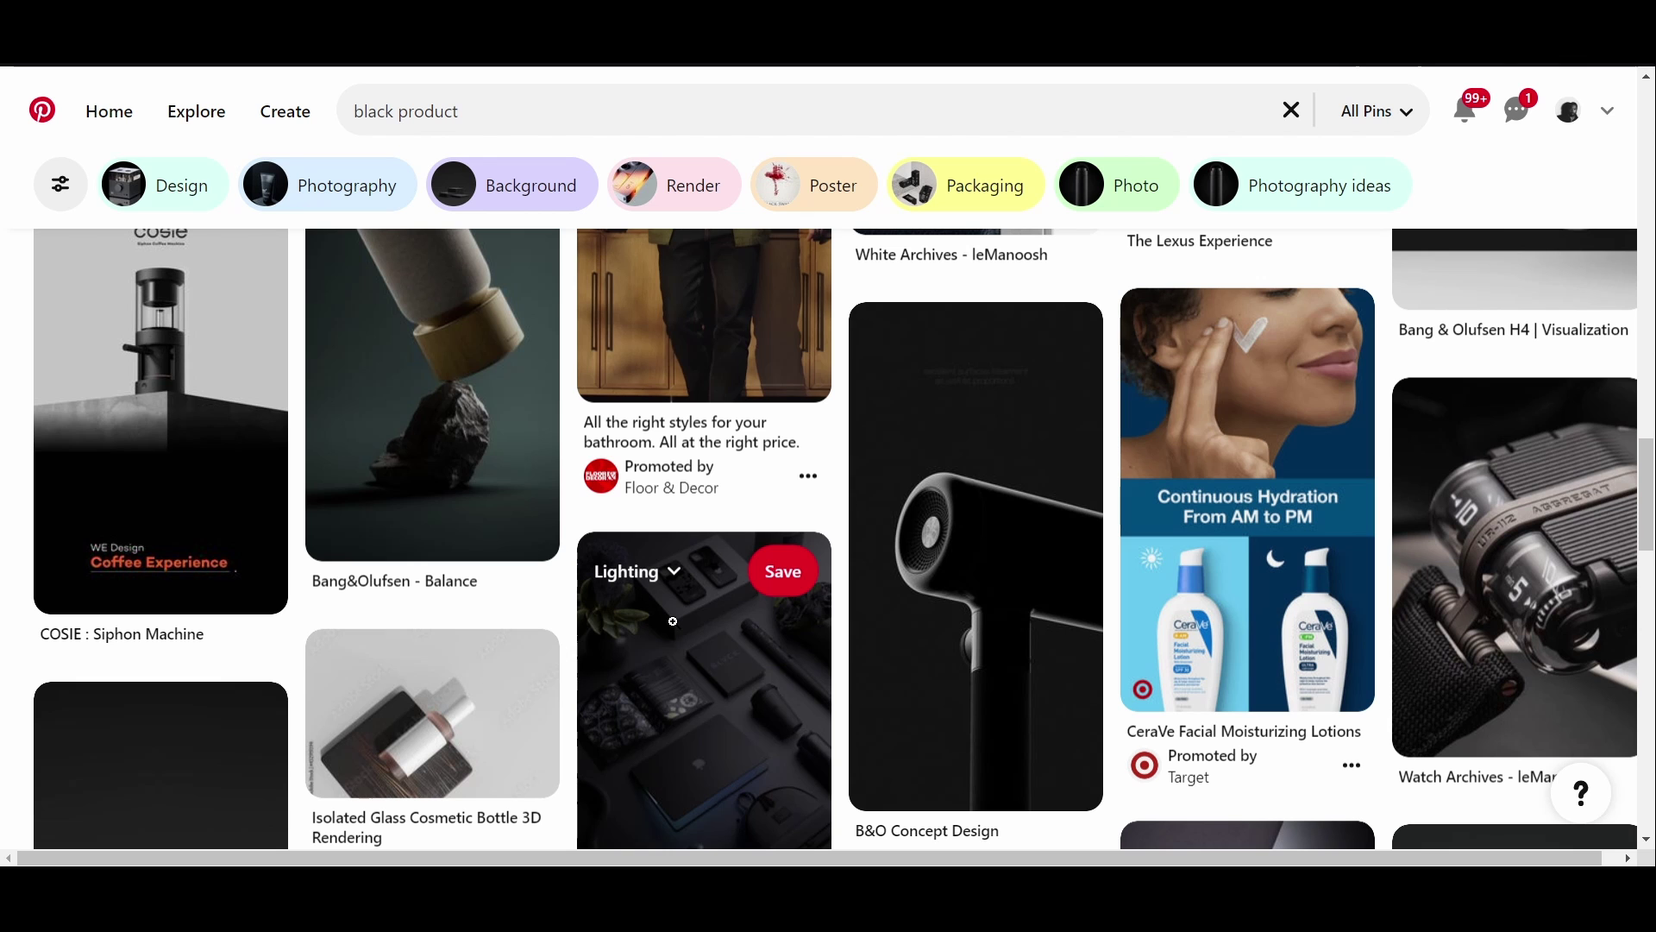
pyautogui.scroll(-1, 673, 621)
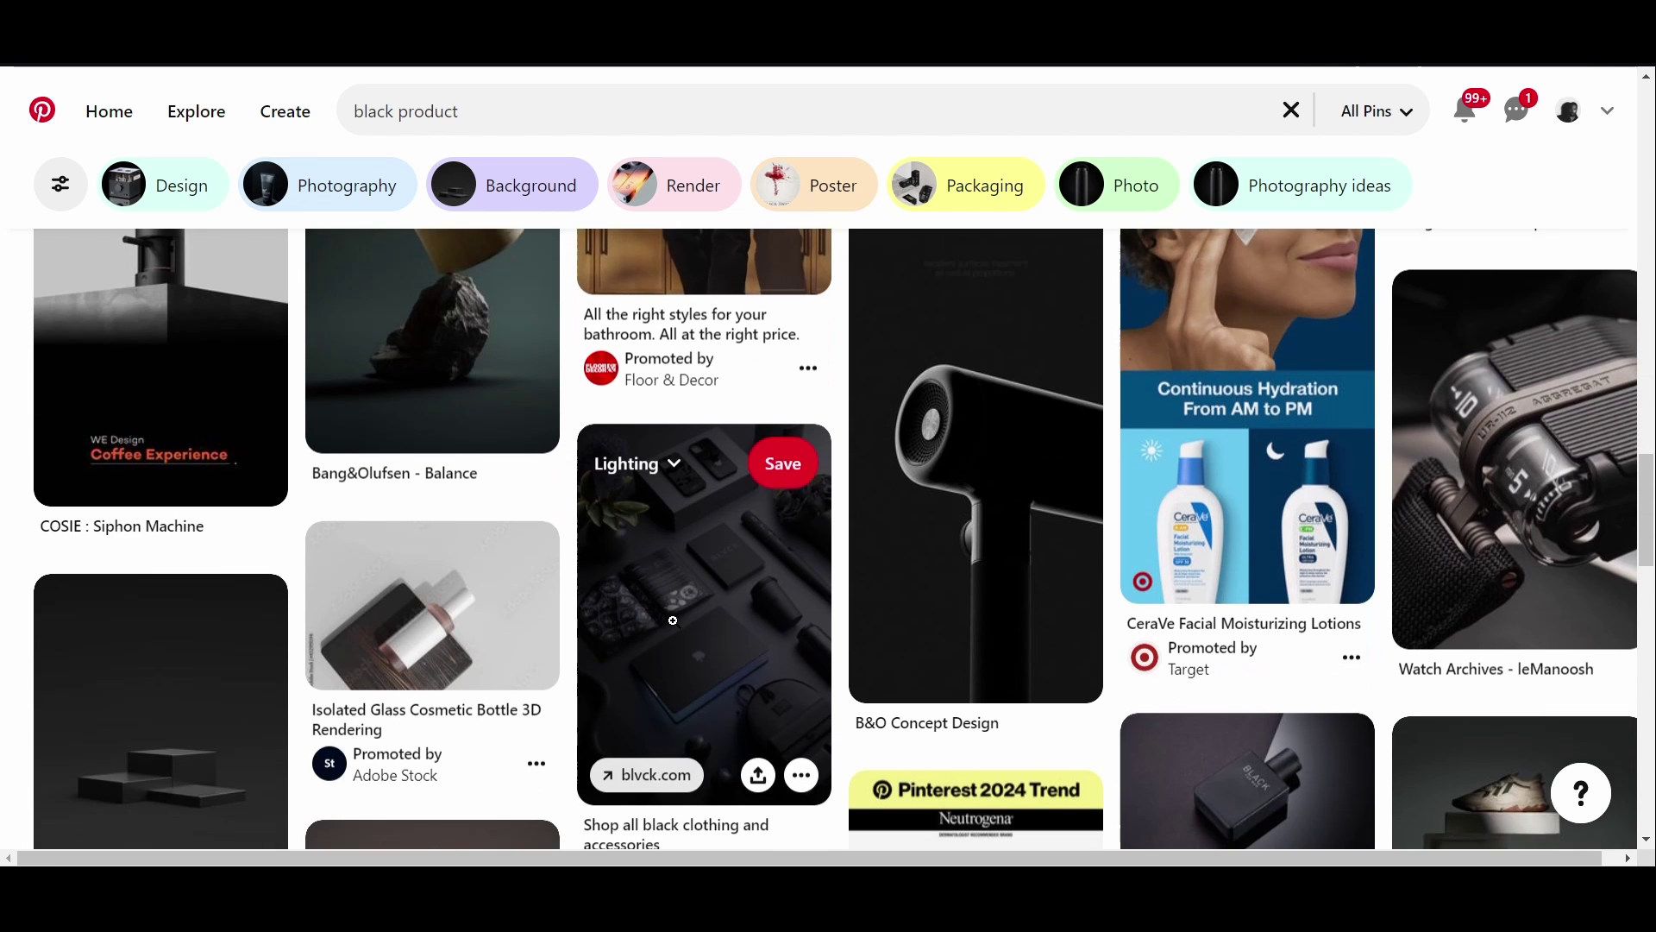
pyautogui.scroll(-1, 673, 621)
pyautogui.scroll(-3, 673, 620)
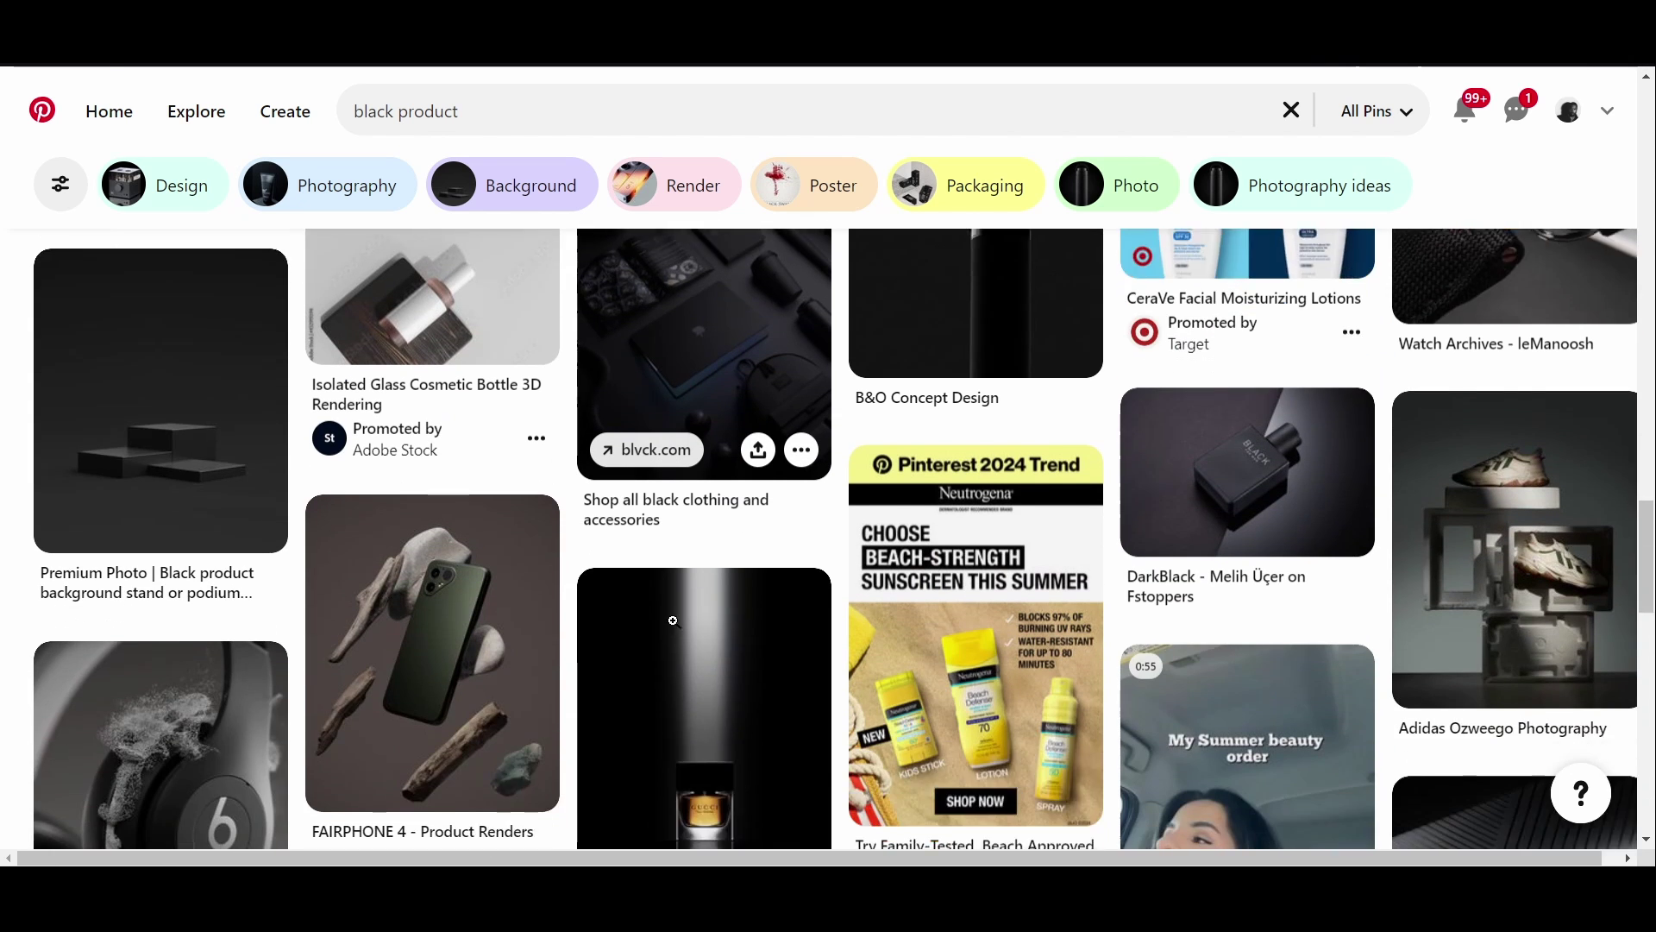
pyautogui.scroll(-4, 673, 620)
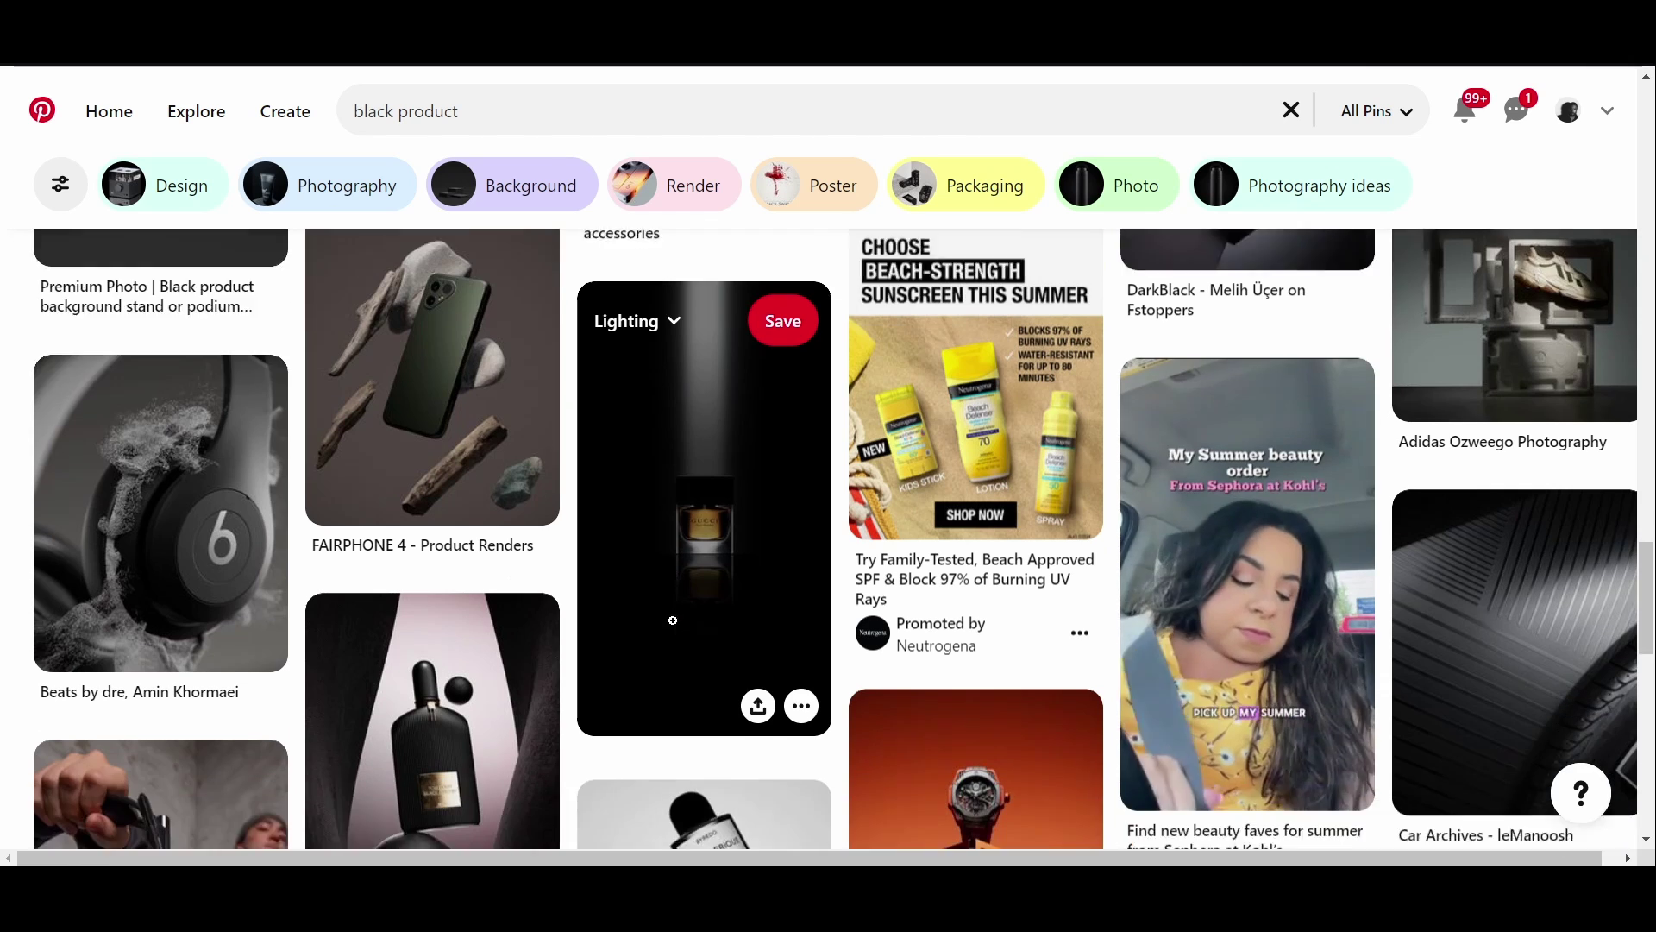
pyautogui.scroll(-3, 673, 620)
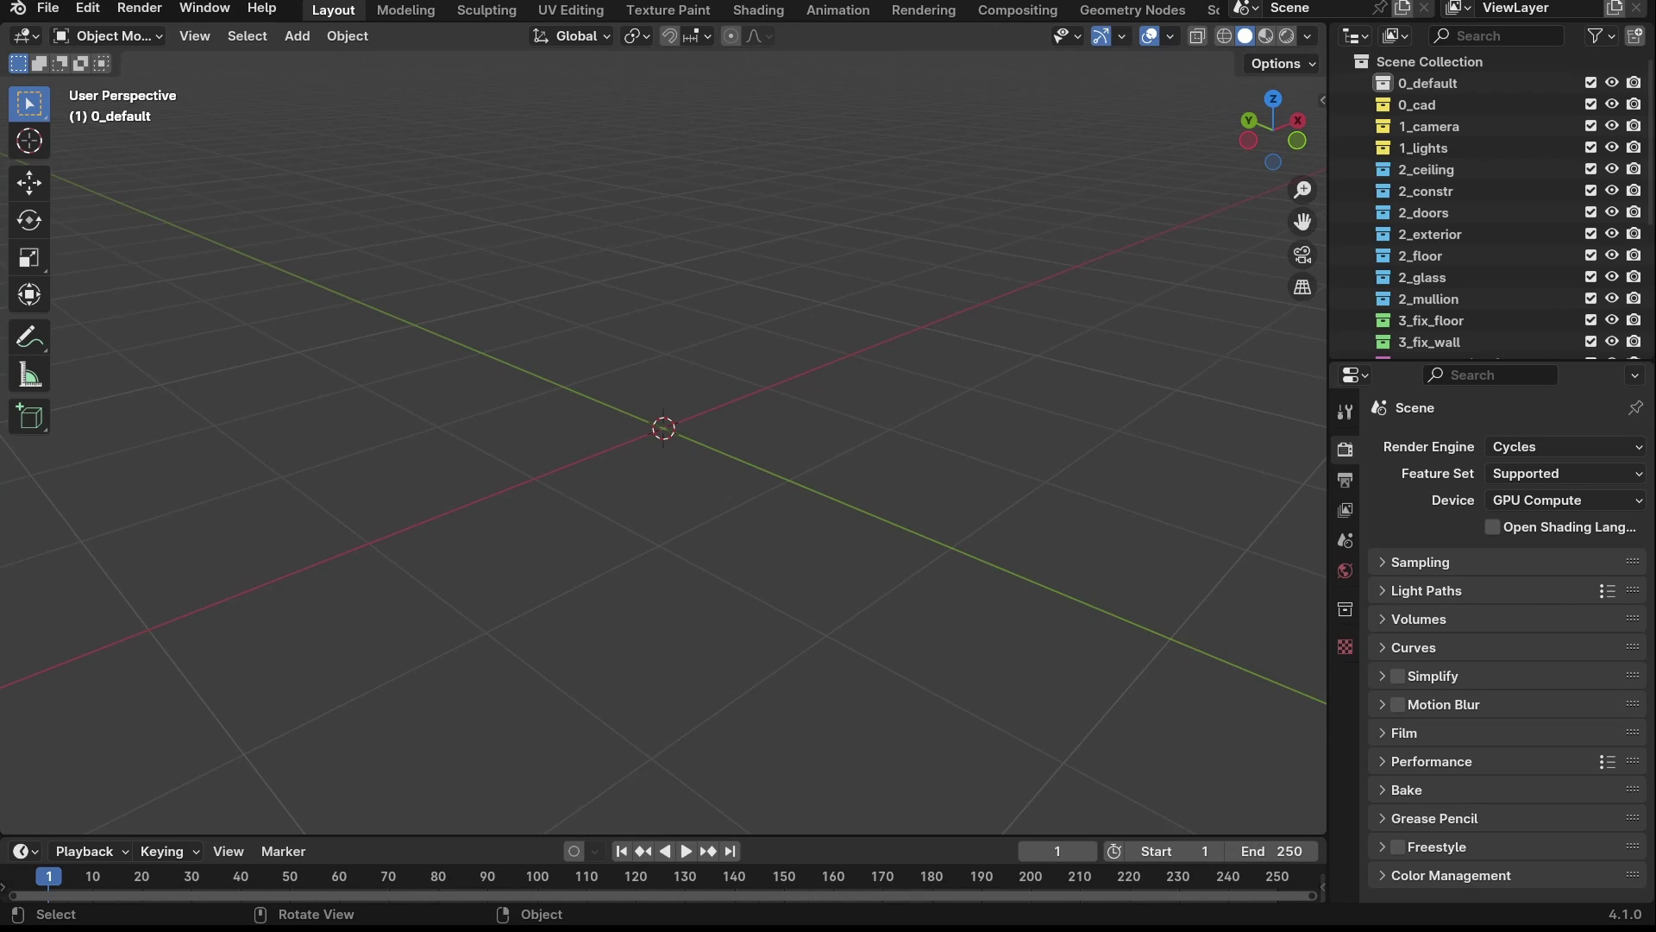
# - Switch to Blender and delete all the default collections from the scene
pyautogui.click(1411, 126)
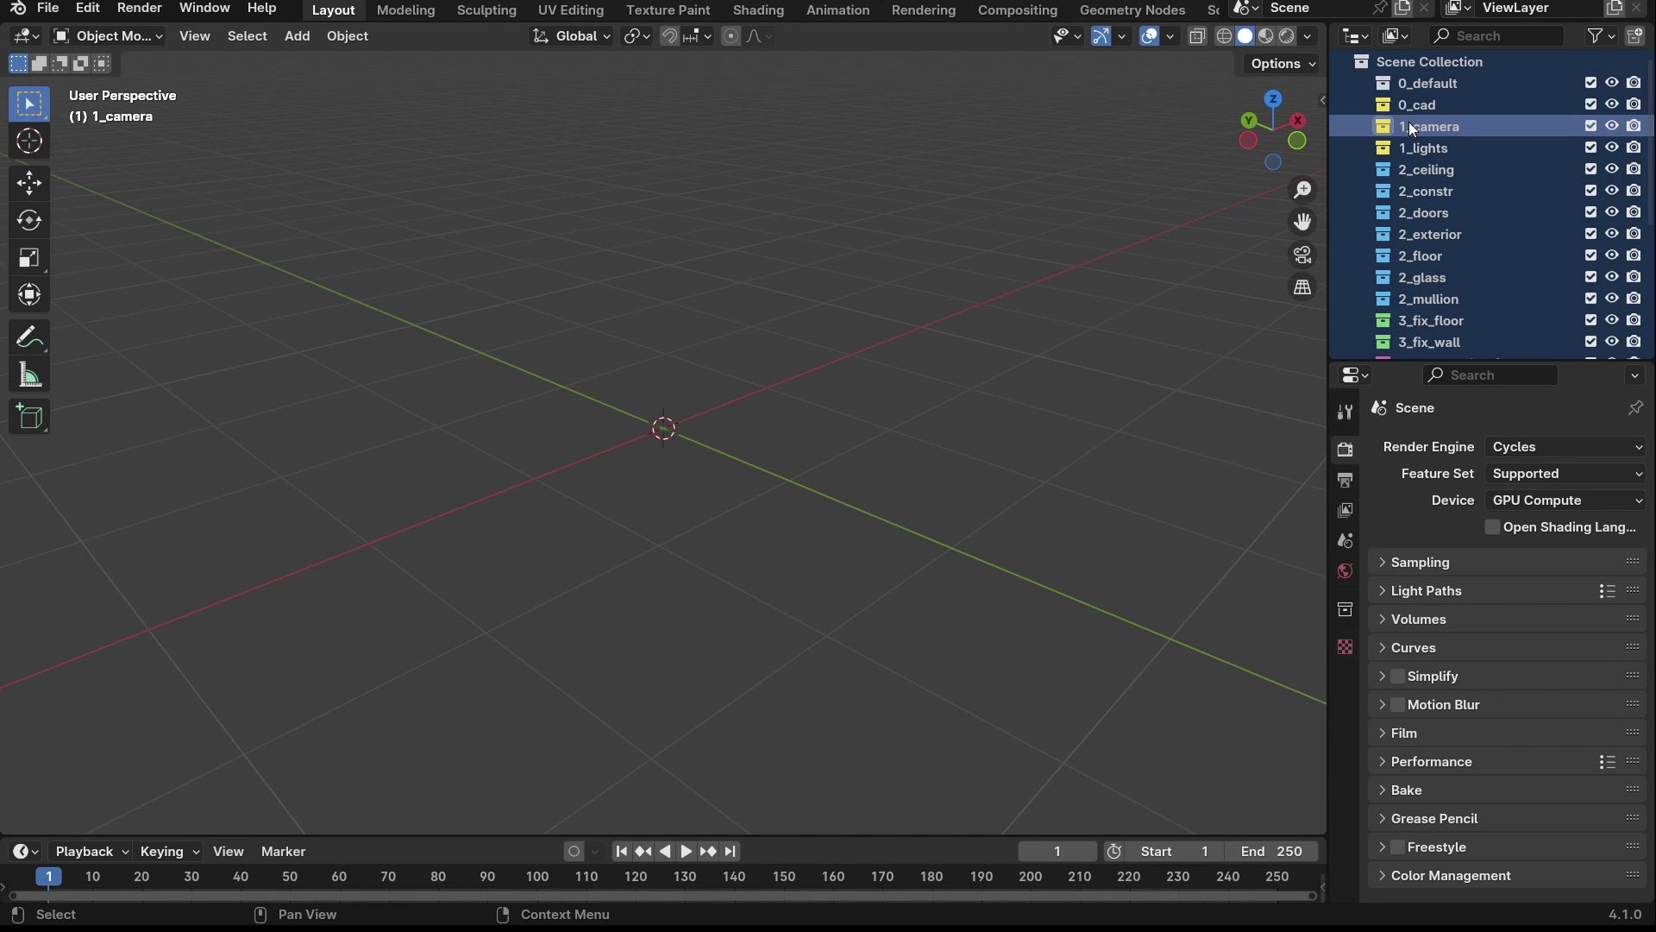
pyautogui.press('x')
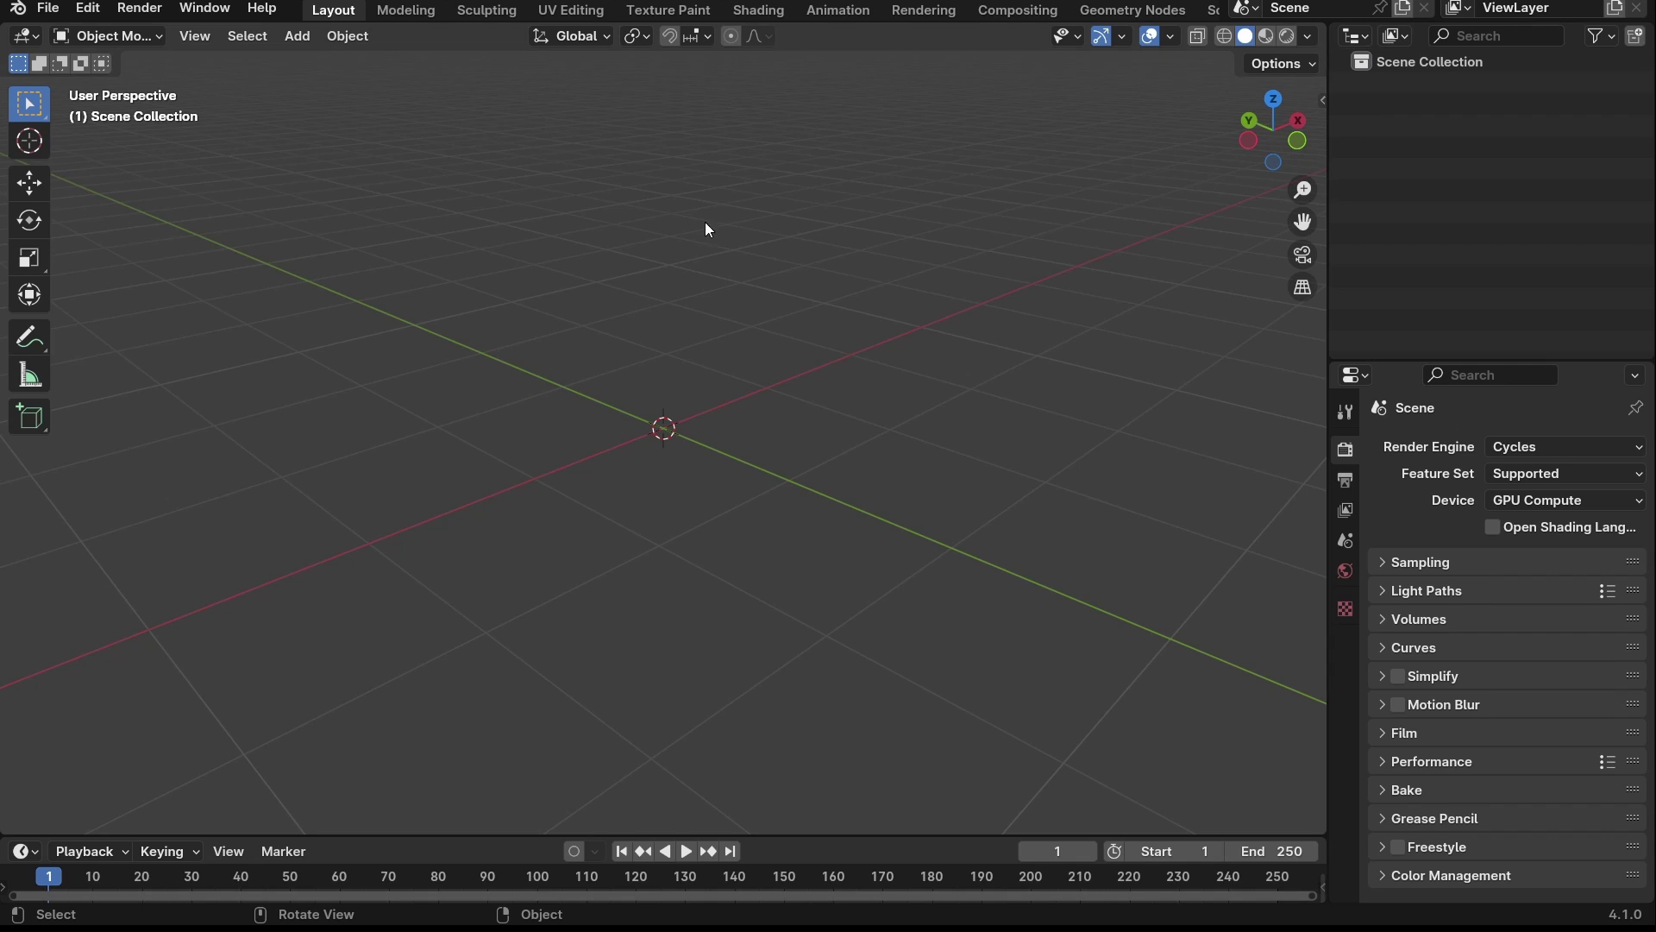
# - Import the playstation-5-controller model into the empty scene and select it
pyautogui.click(47, 8)
pyautogui.click(623, 277)
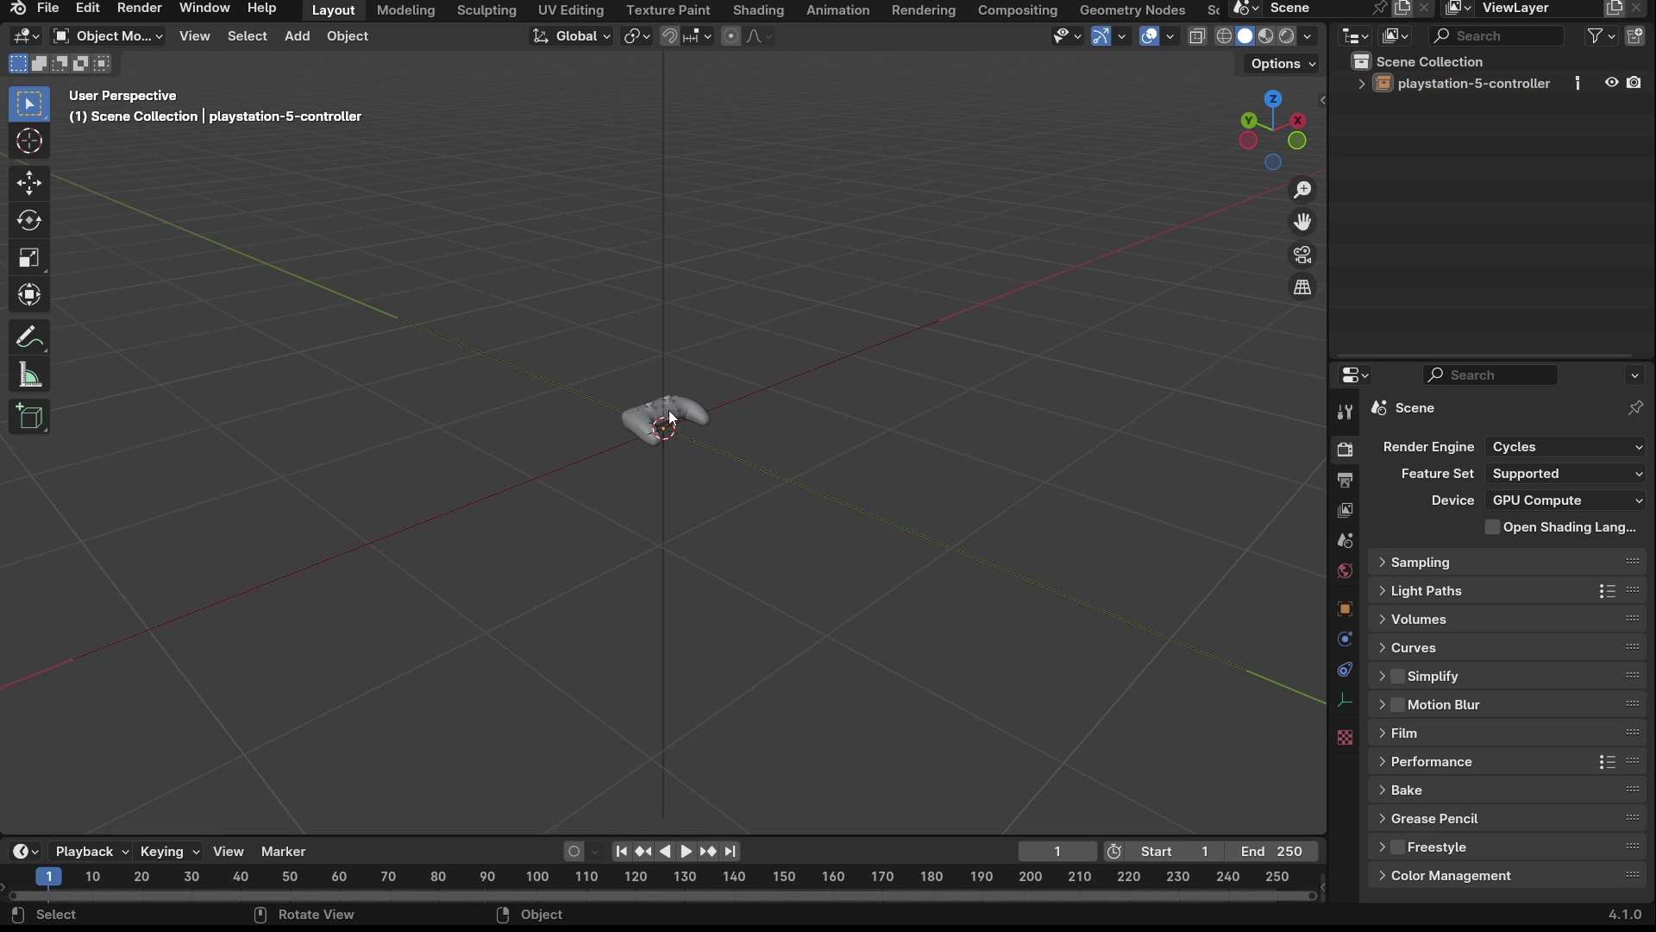
pyautogui.click(672, 418)
pyautogui.scroll(8, 712, 417)
pyautogui.moveTo(720, 416); pyautogui.dragTo(702, 478, button='middle')
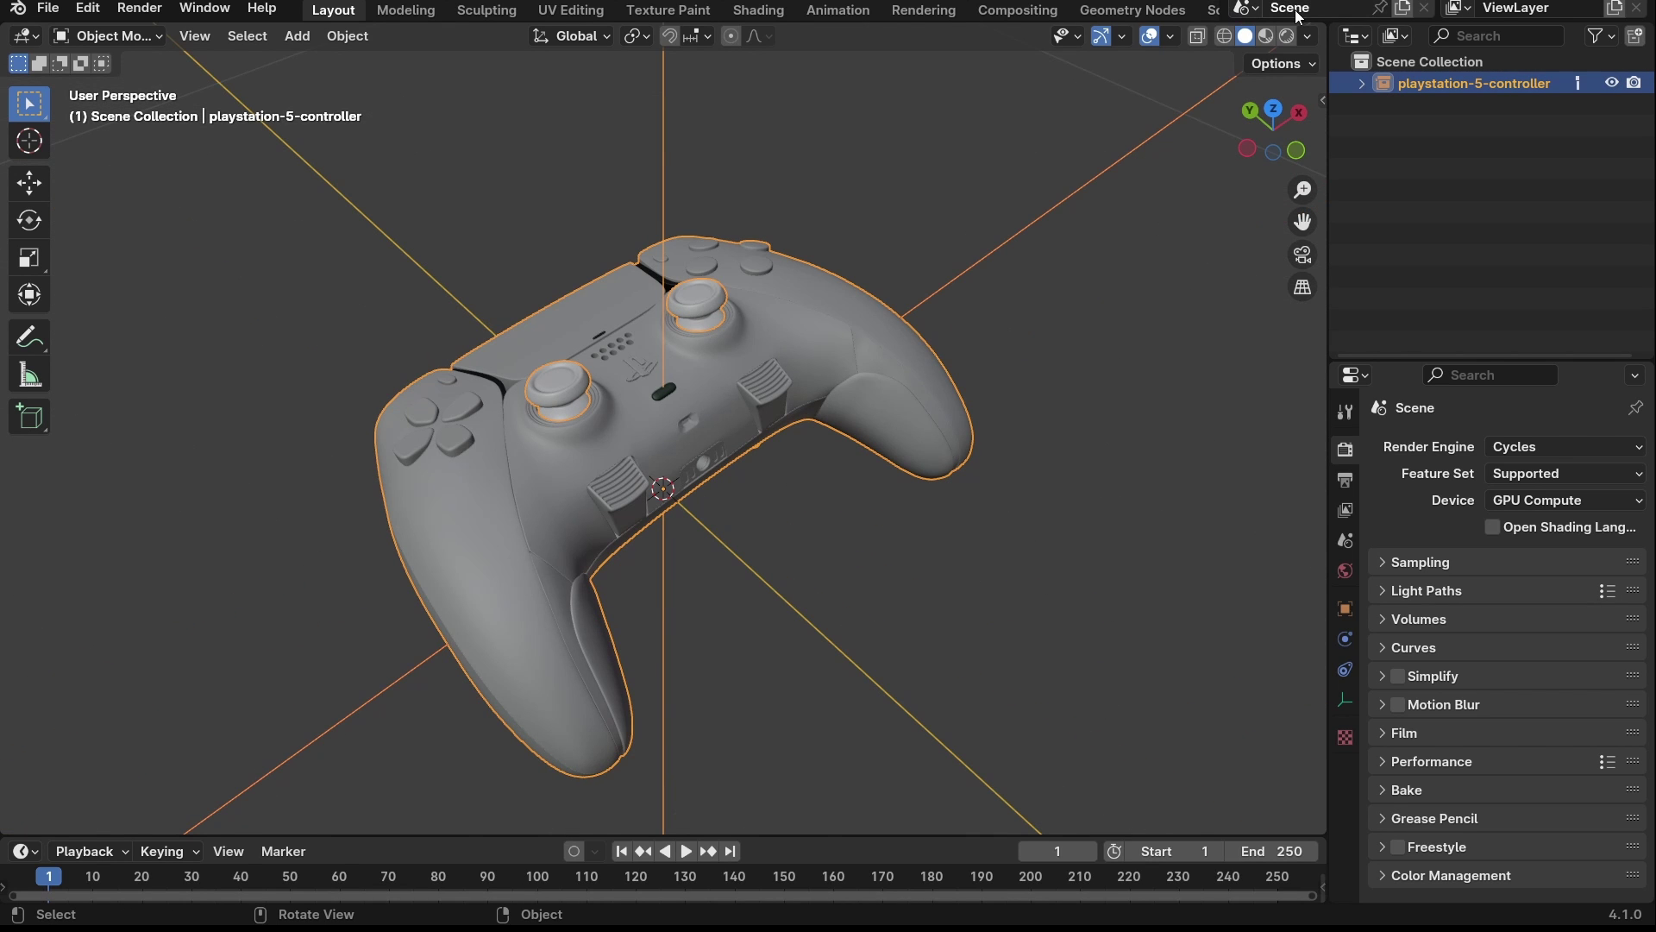
# - Rename the current scene as Assets
pyautogui.click(1348, 10)
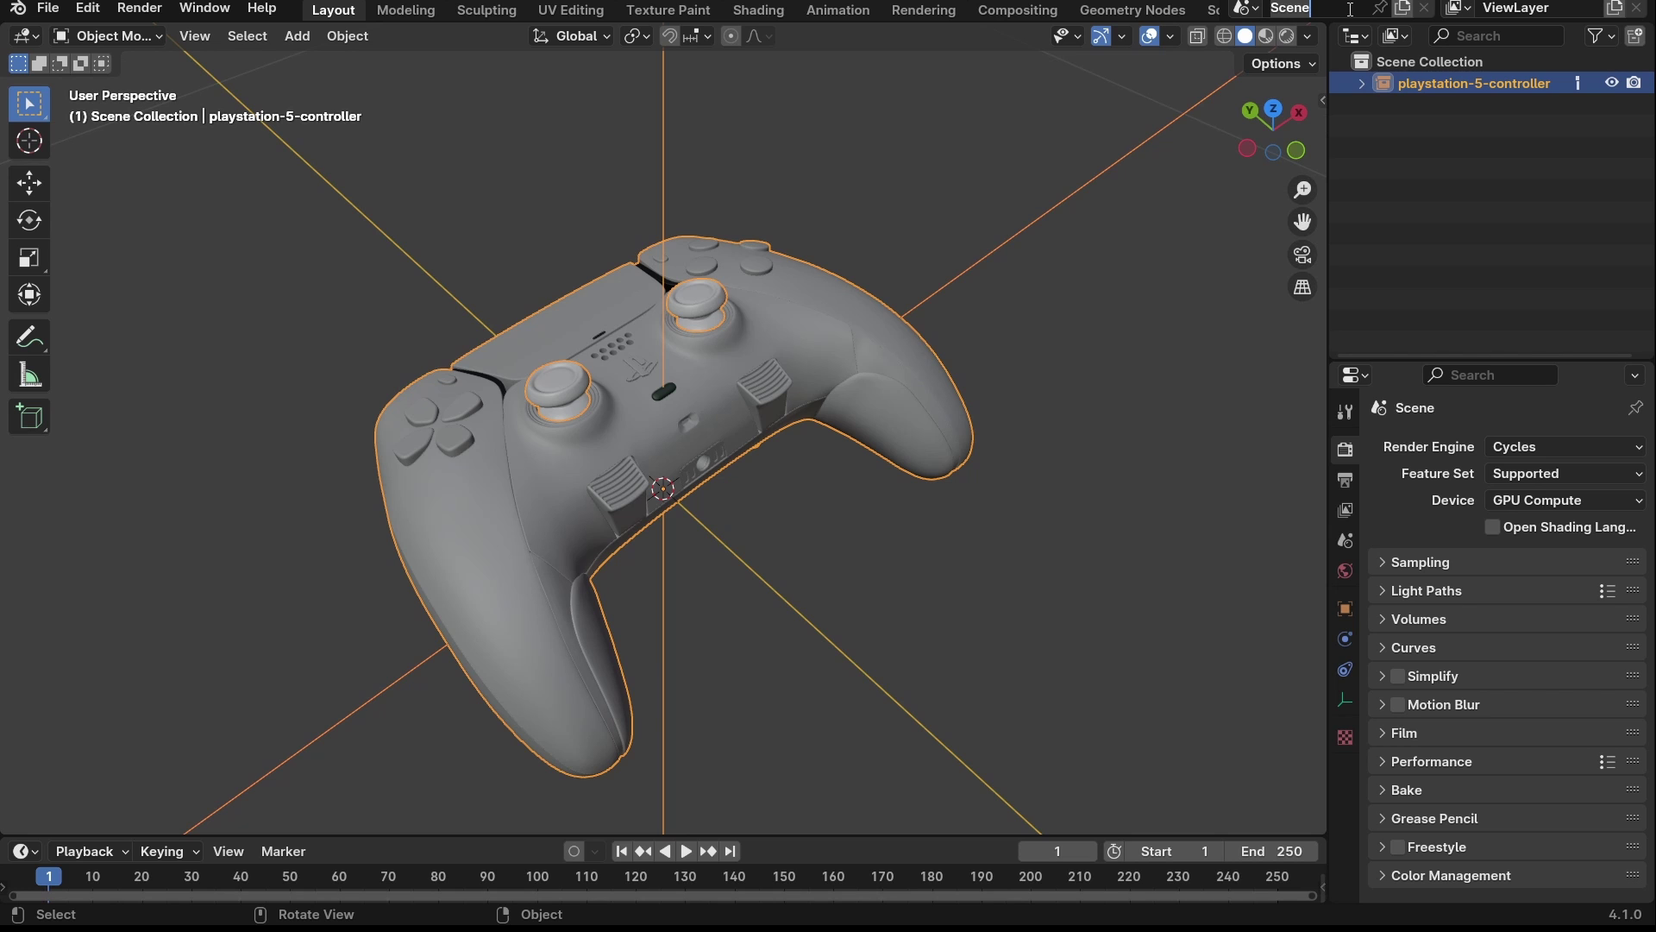
pyautogui.write('Assets')
pyautogui.press('Return')
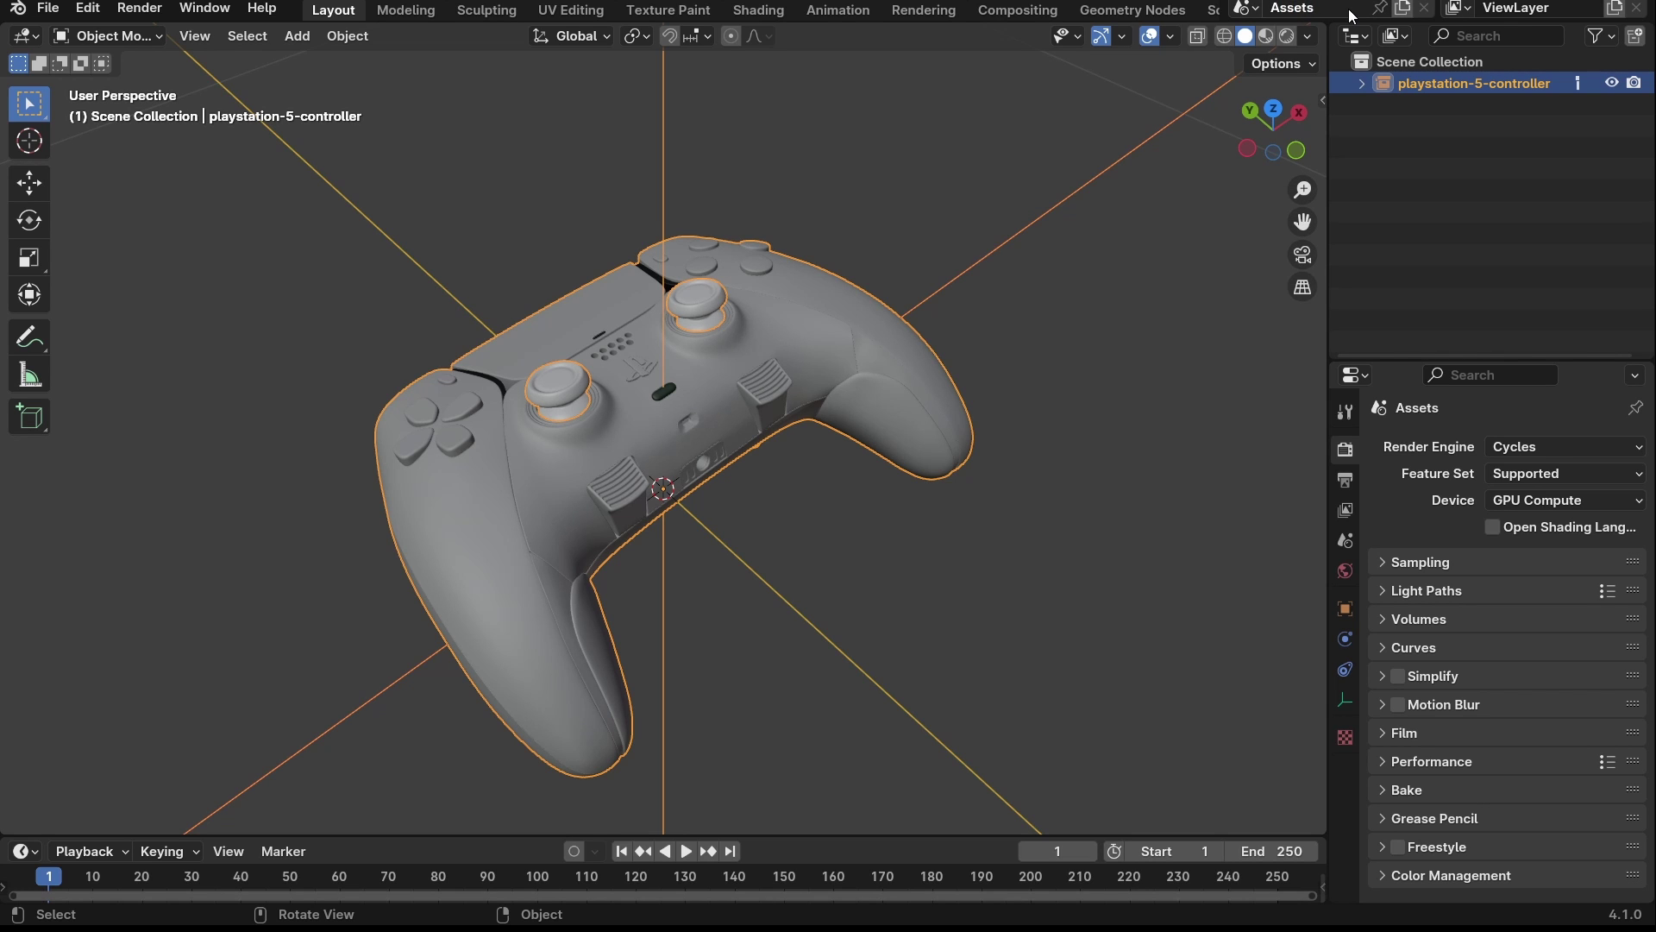
pyautogui.scroll(-5, 992, 328)
pyautogui.moveTo(966, 375); pyautogui.dragTo(985, 485, button='middle')
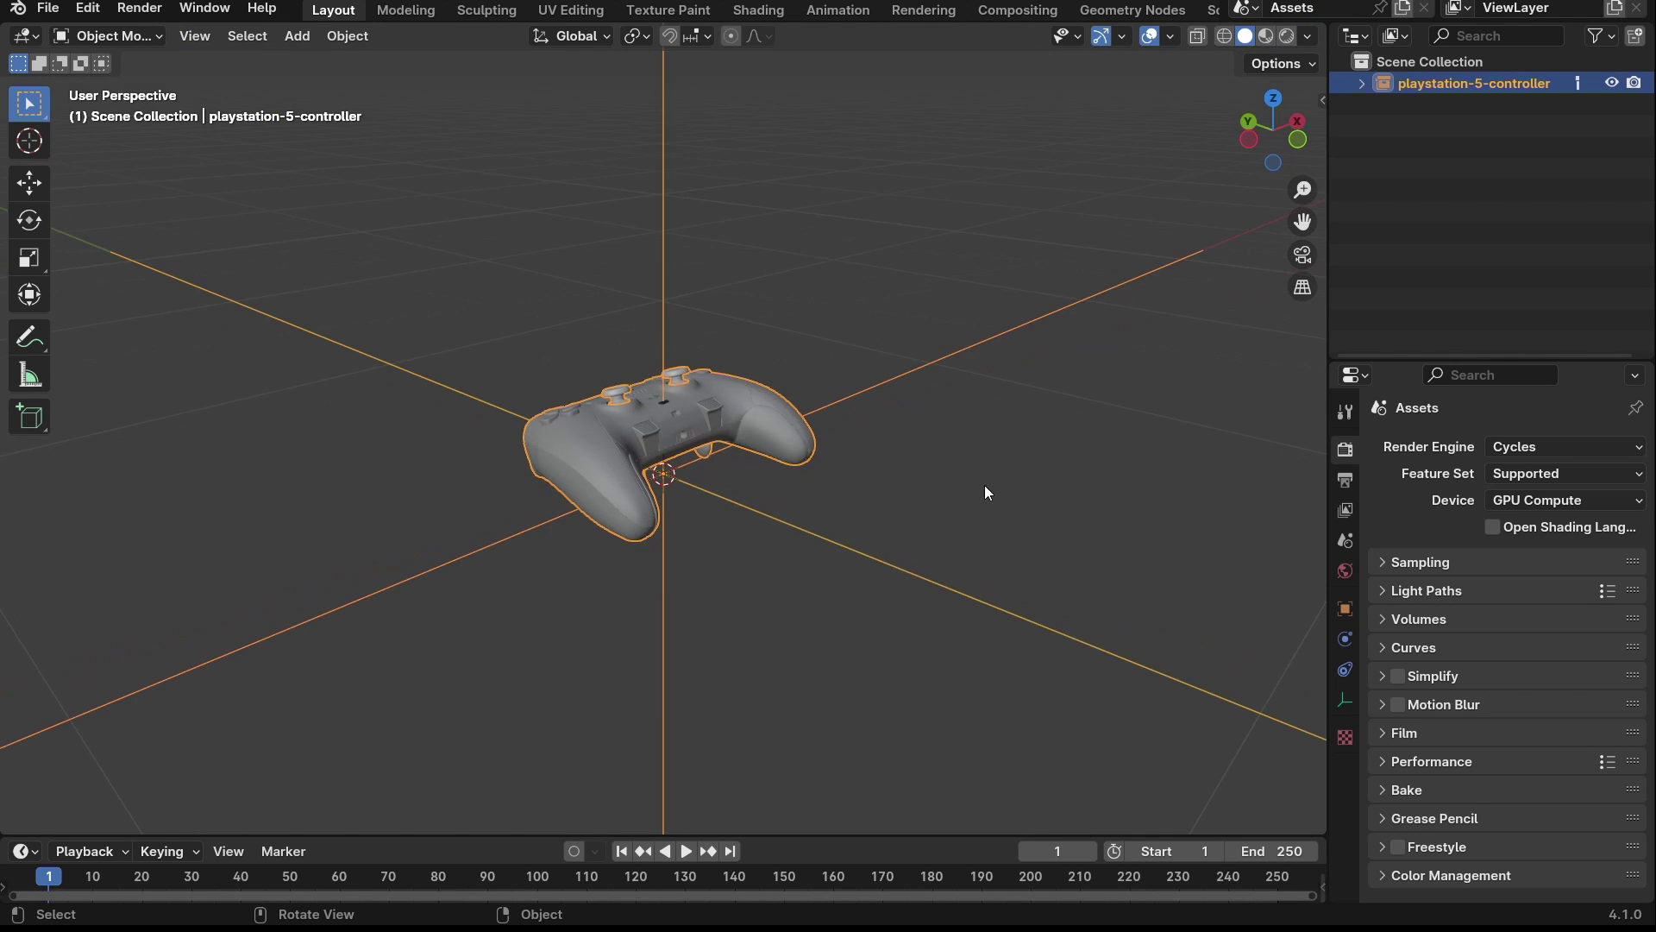
pyautogui.click(985, 484)
pyautogui.click(616, 402)
pyautogui.click(1017, 229)
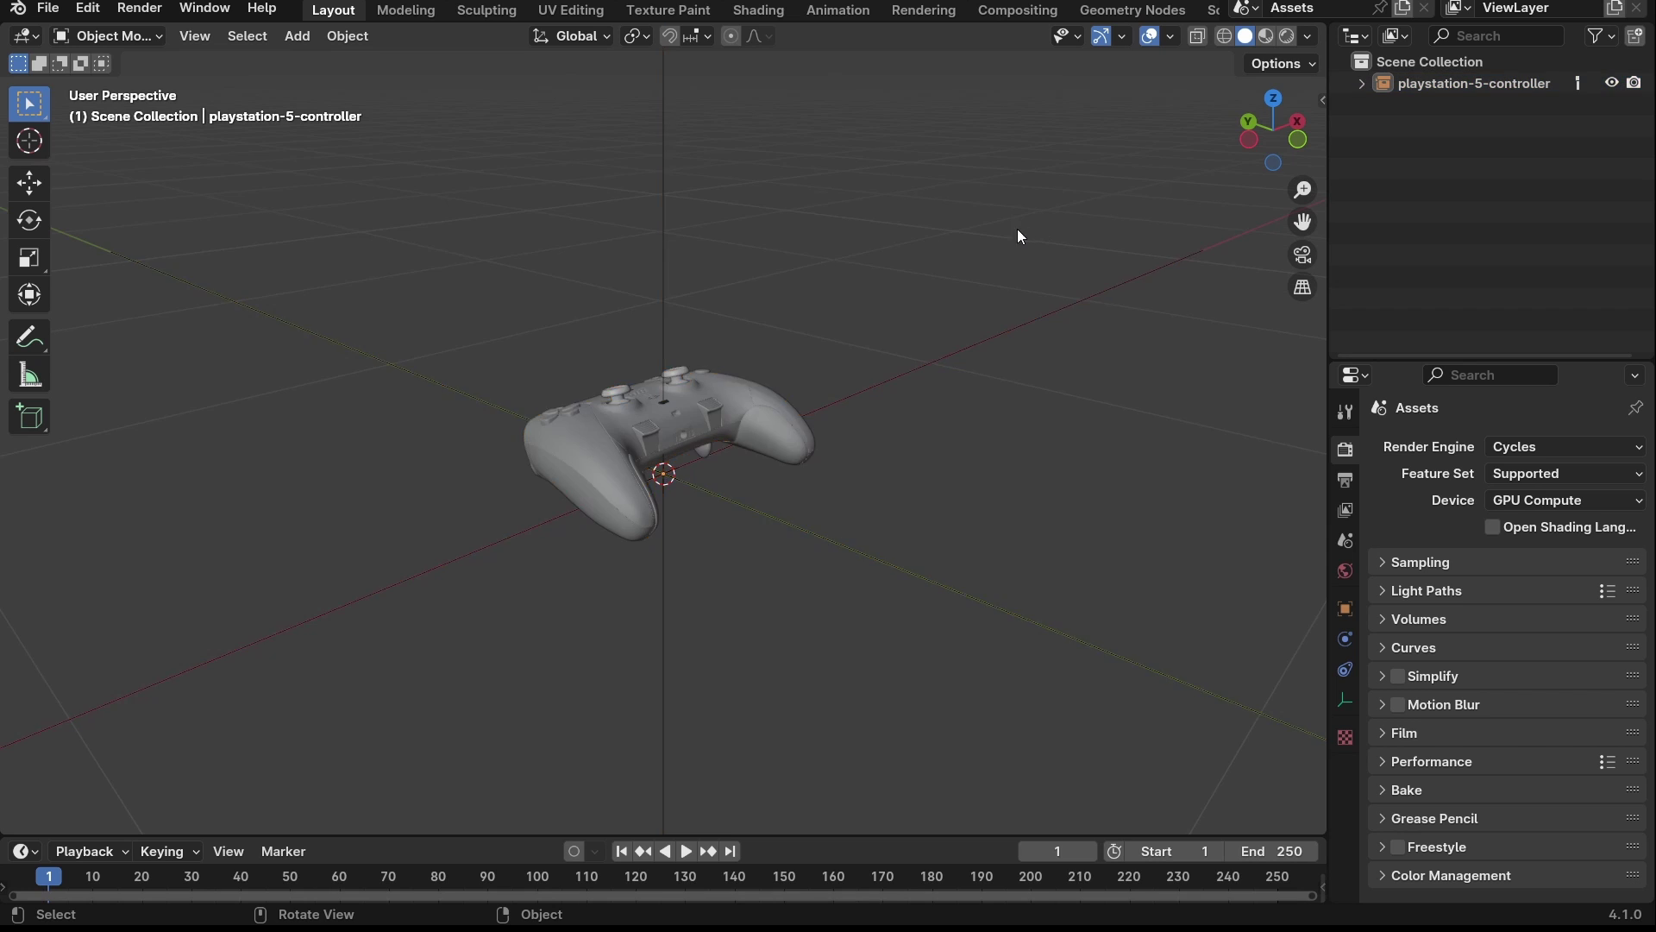
pyautogui.scroll(-3, 905, 245)
pyautogui.press('a')
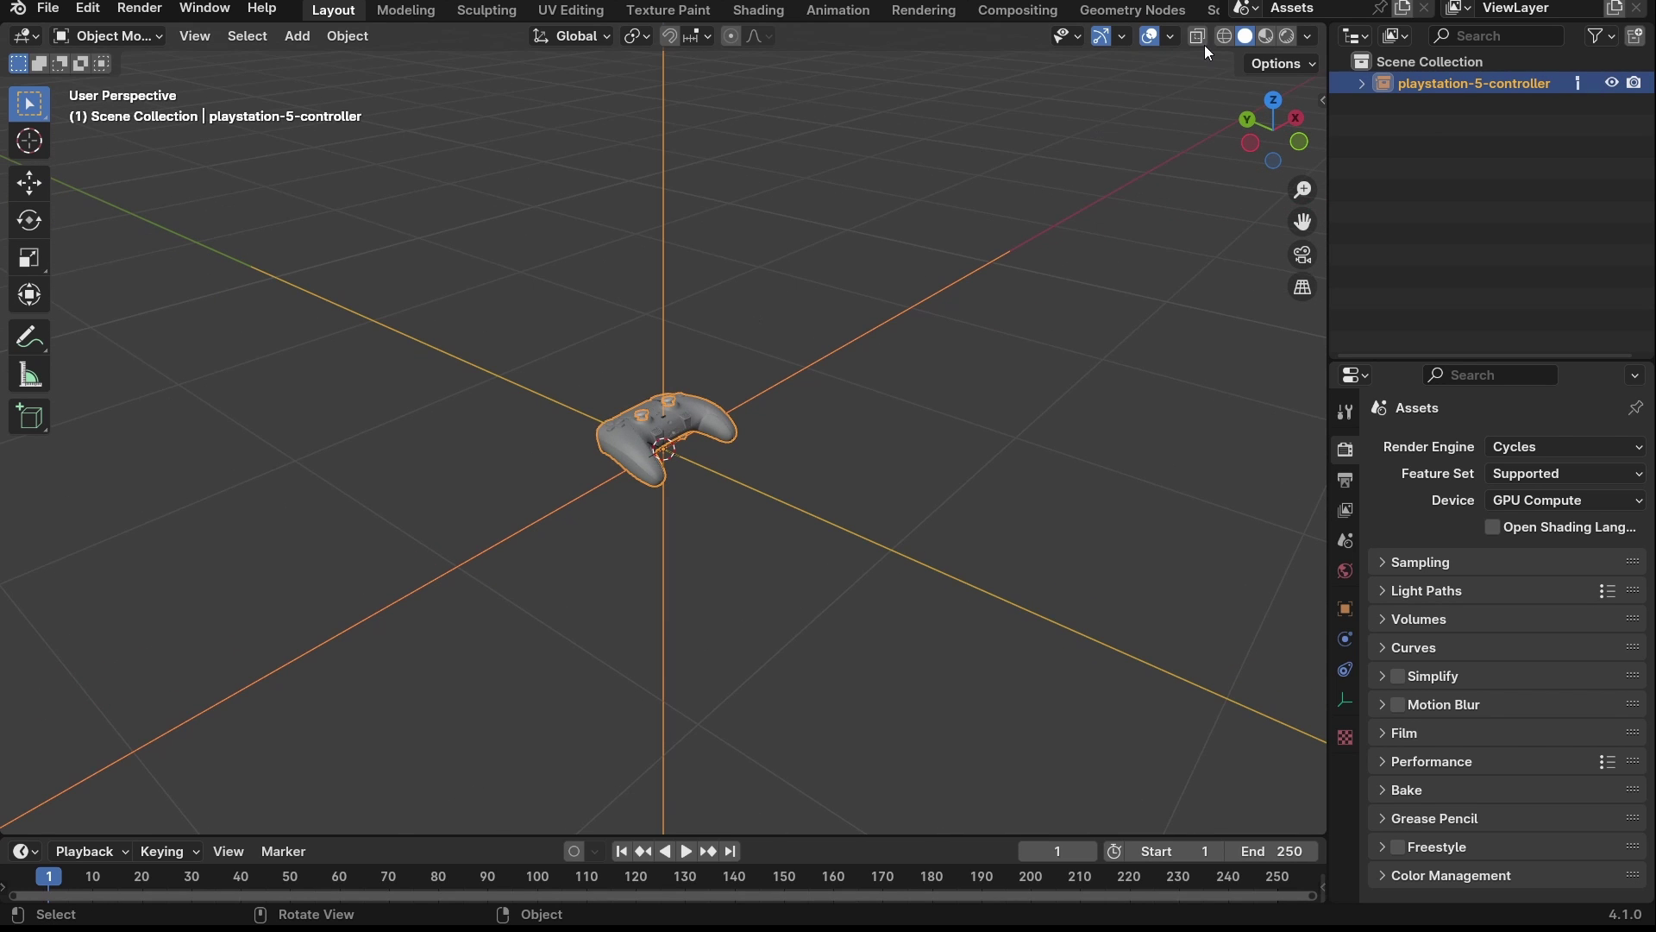
pyautogui.click(1247, 8)
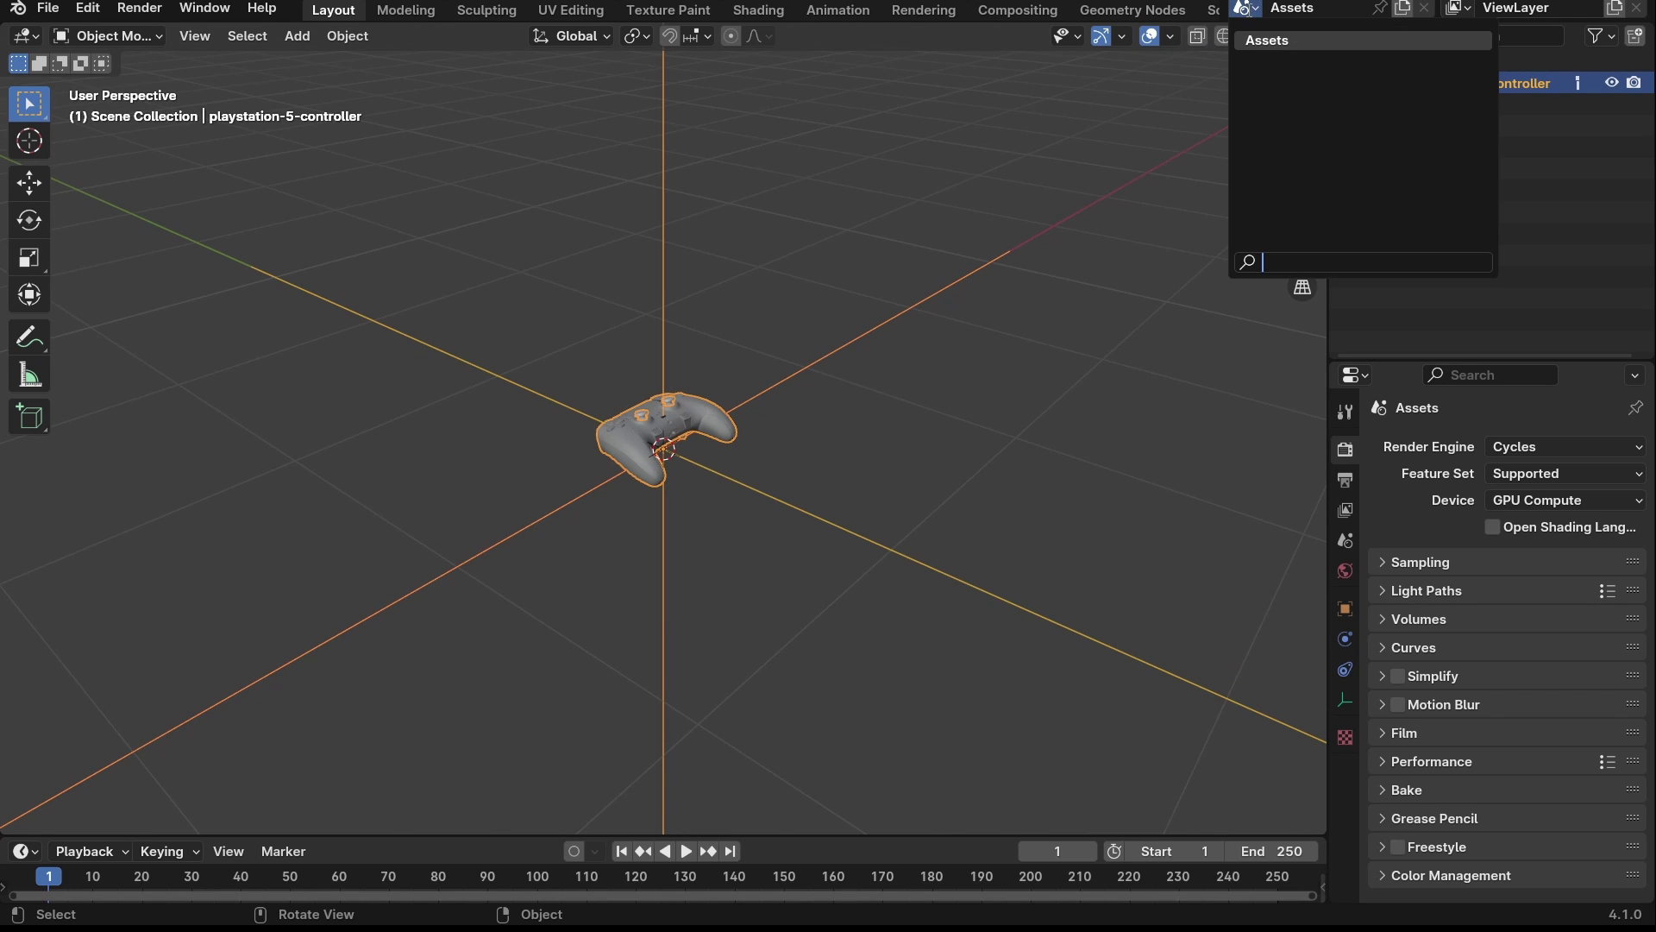
pyautogui.click(1001, 116)
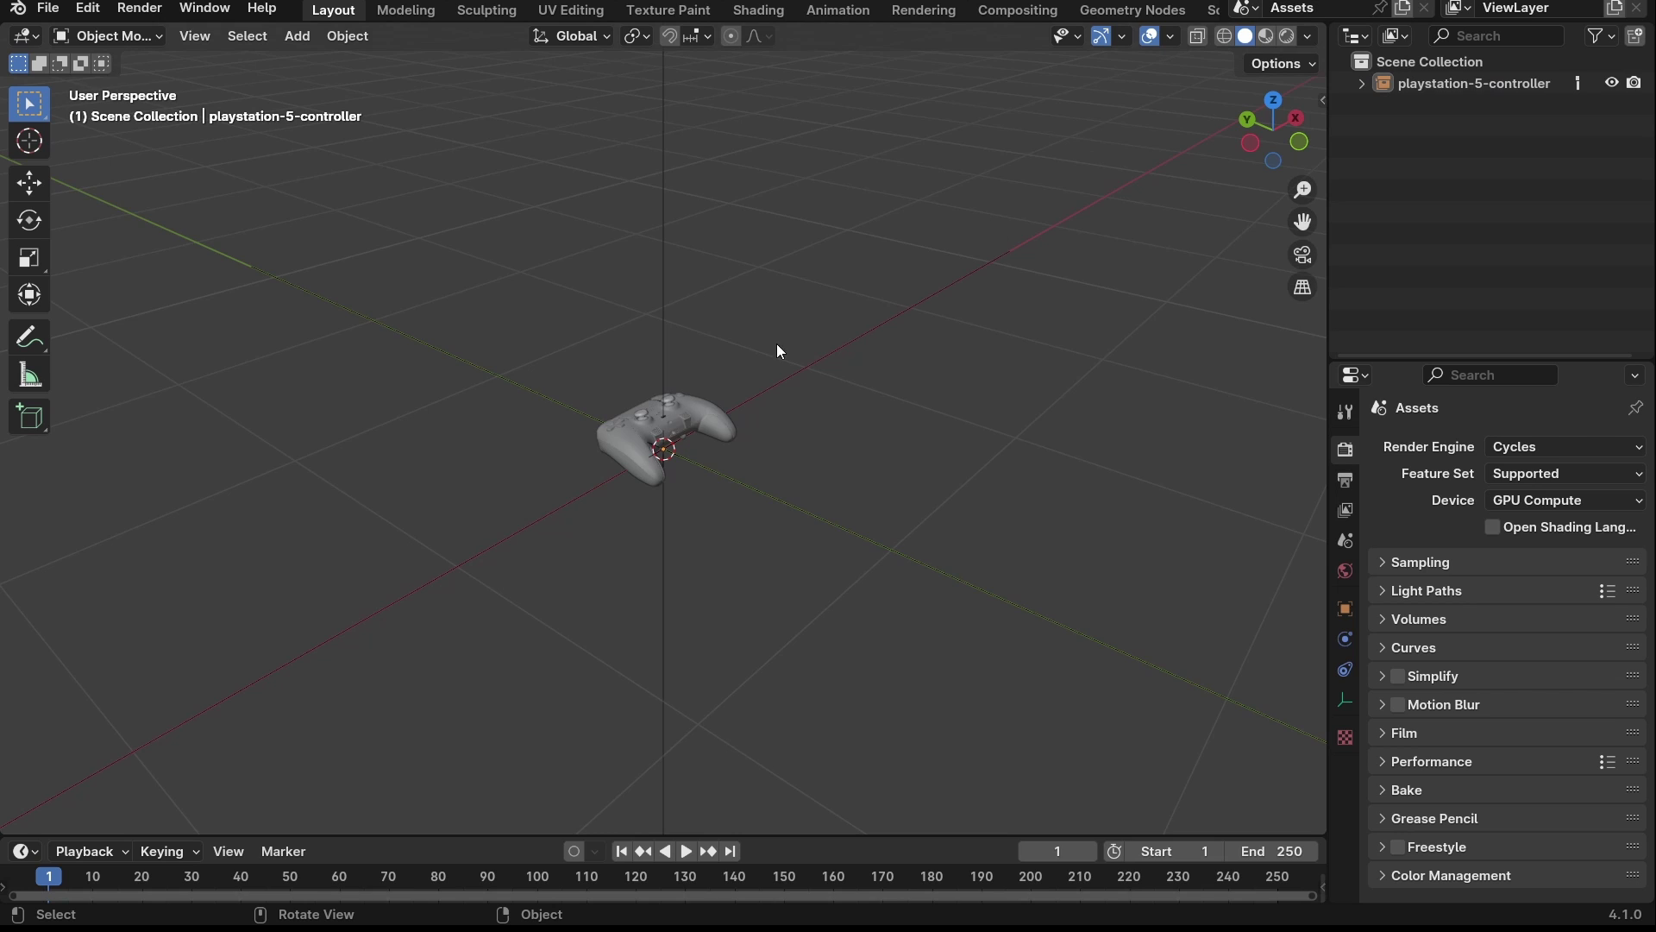
# - Create a full copy of the Assets scene, name it shot-0100, and deselect the controller
pyautogui.click(688, 419)
pyautogui.click(1403, 8)
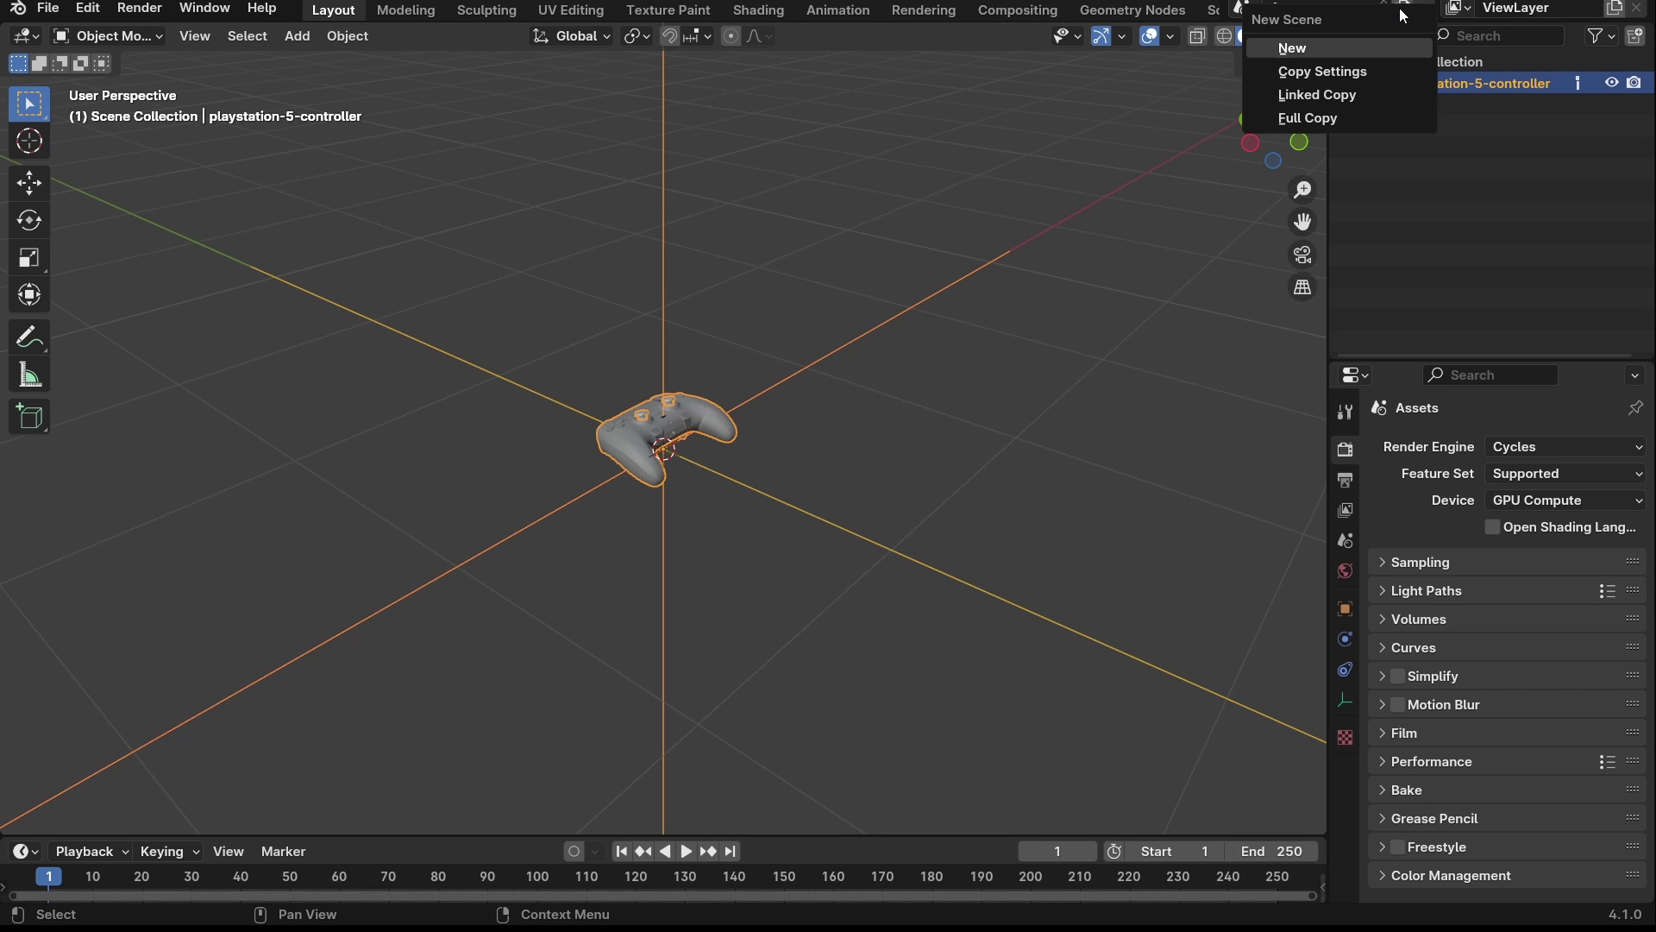
pyautogui.click(1354, 111)
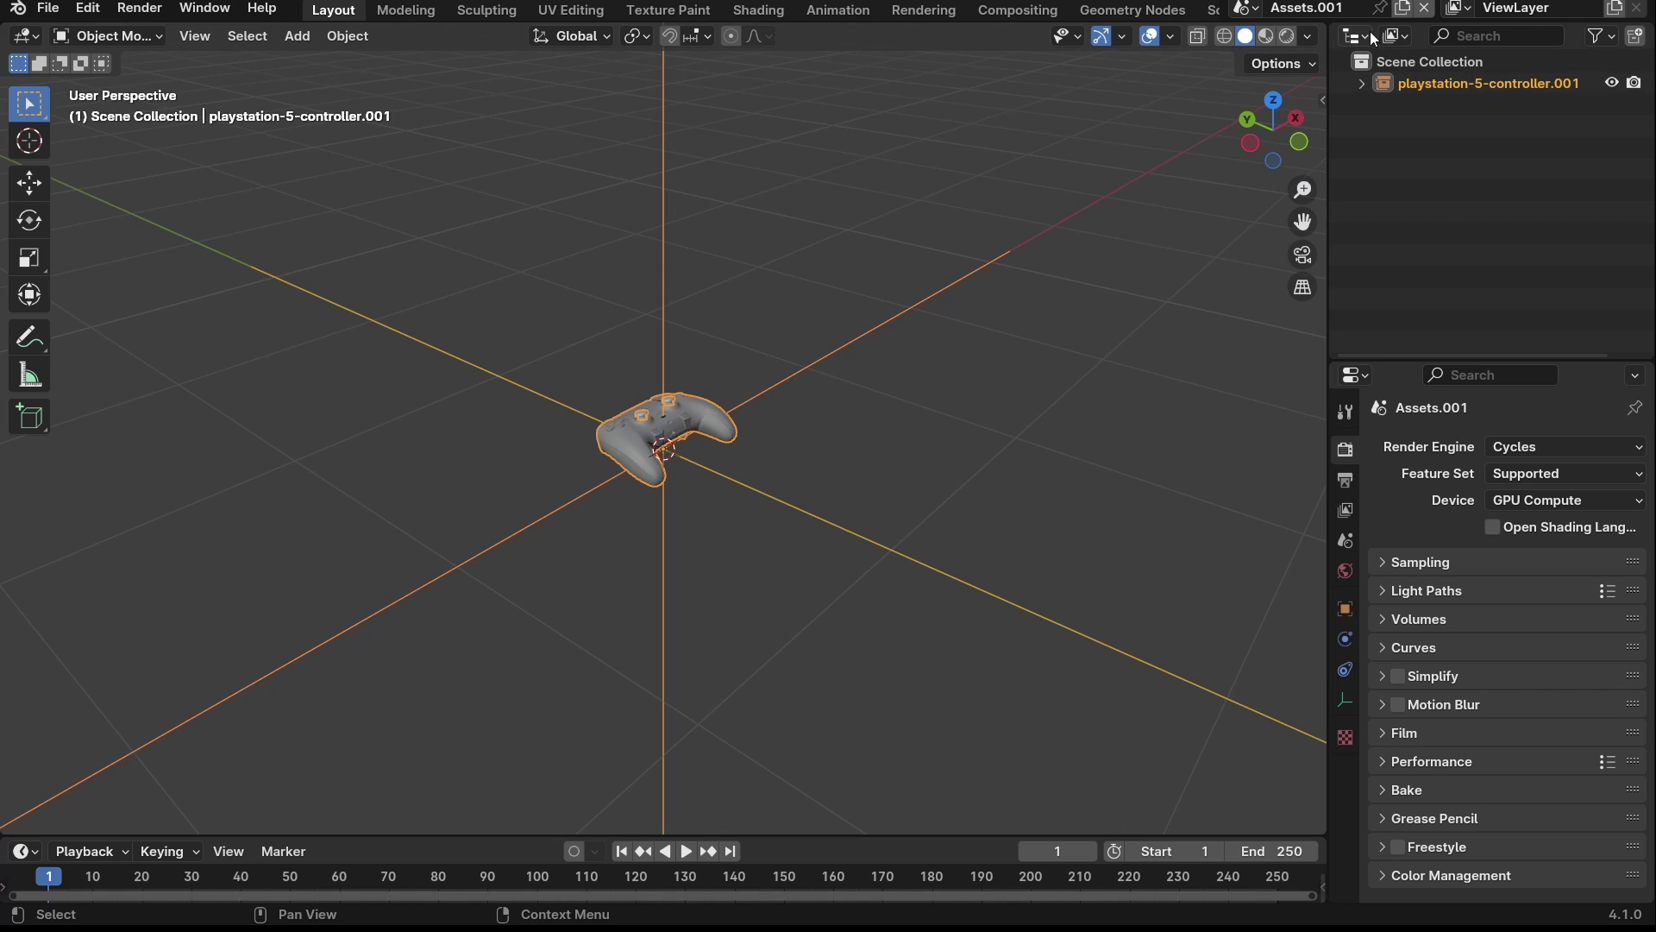
pyautogui.write('shot-0100')
pyautogui.press('Return')
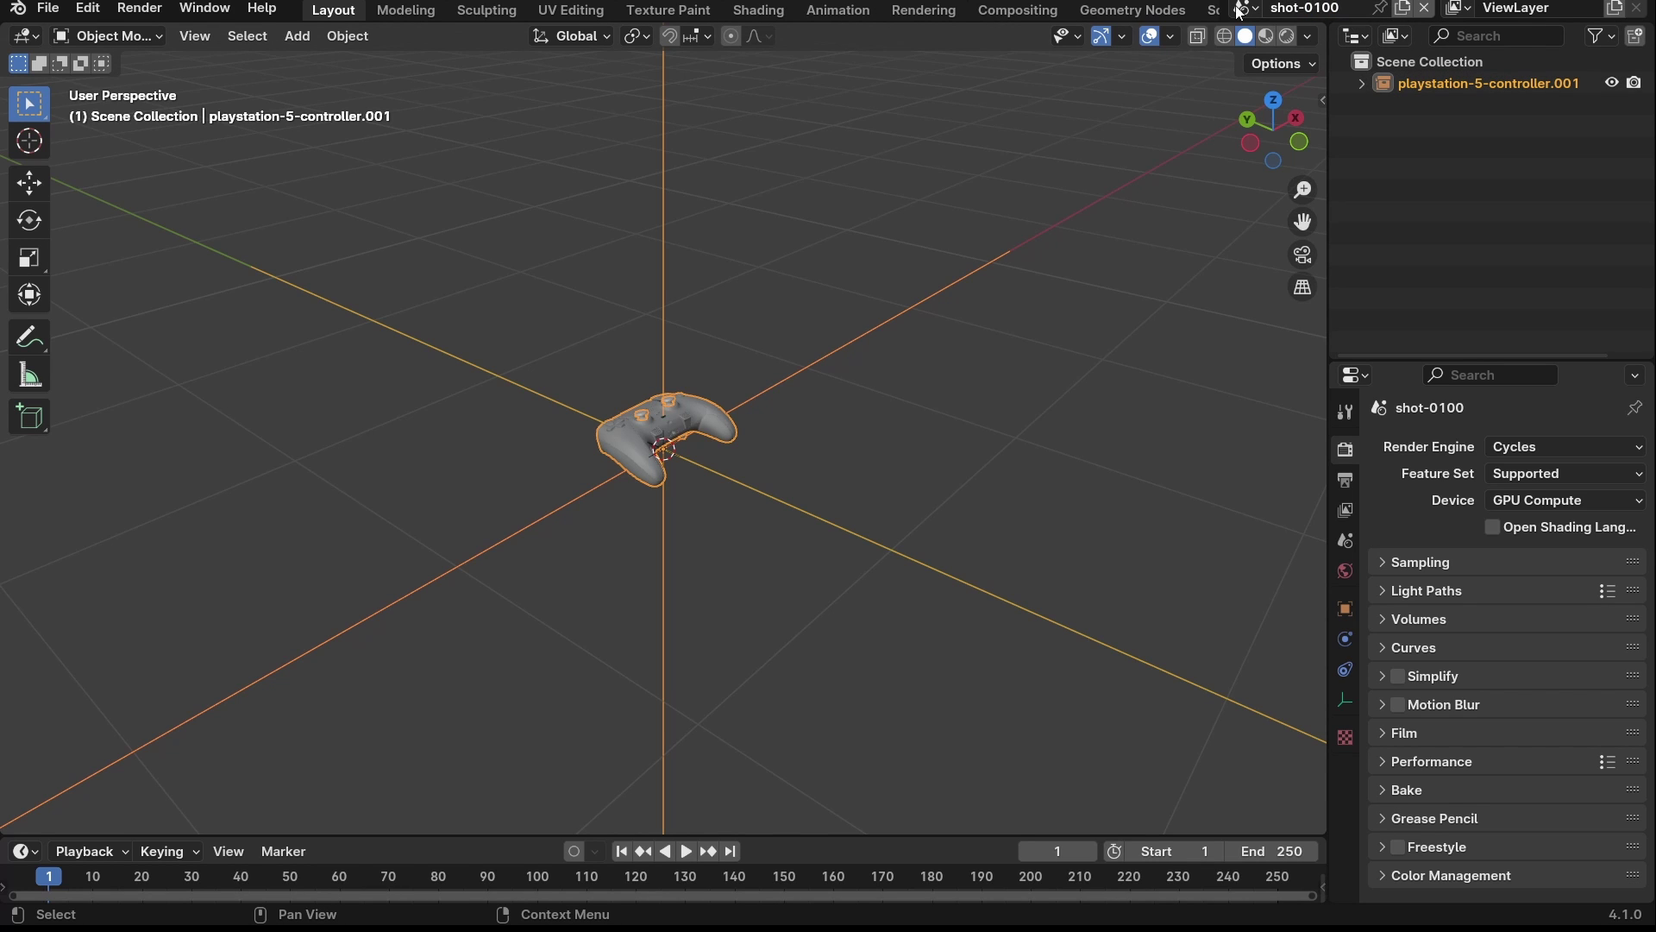
pyautogui.click(1451, 222)
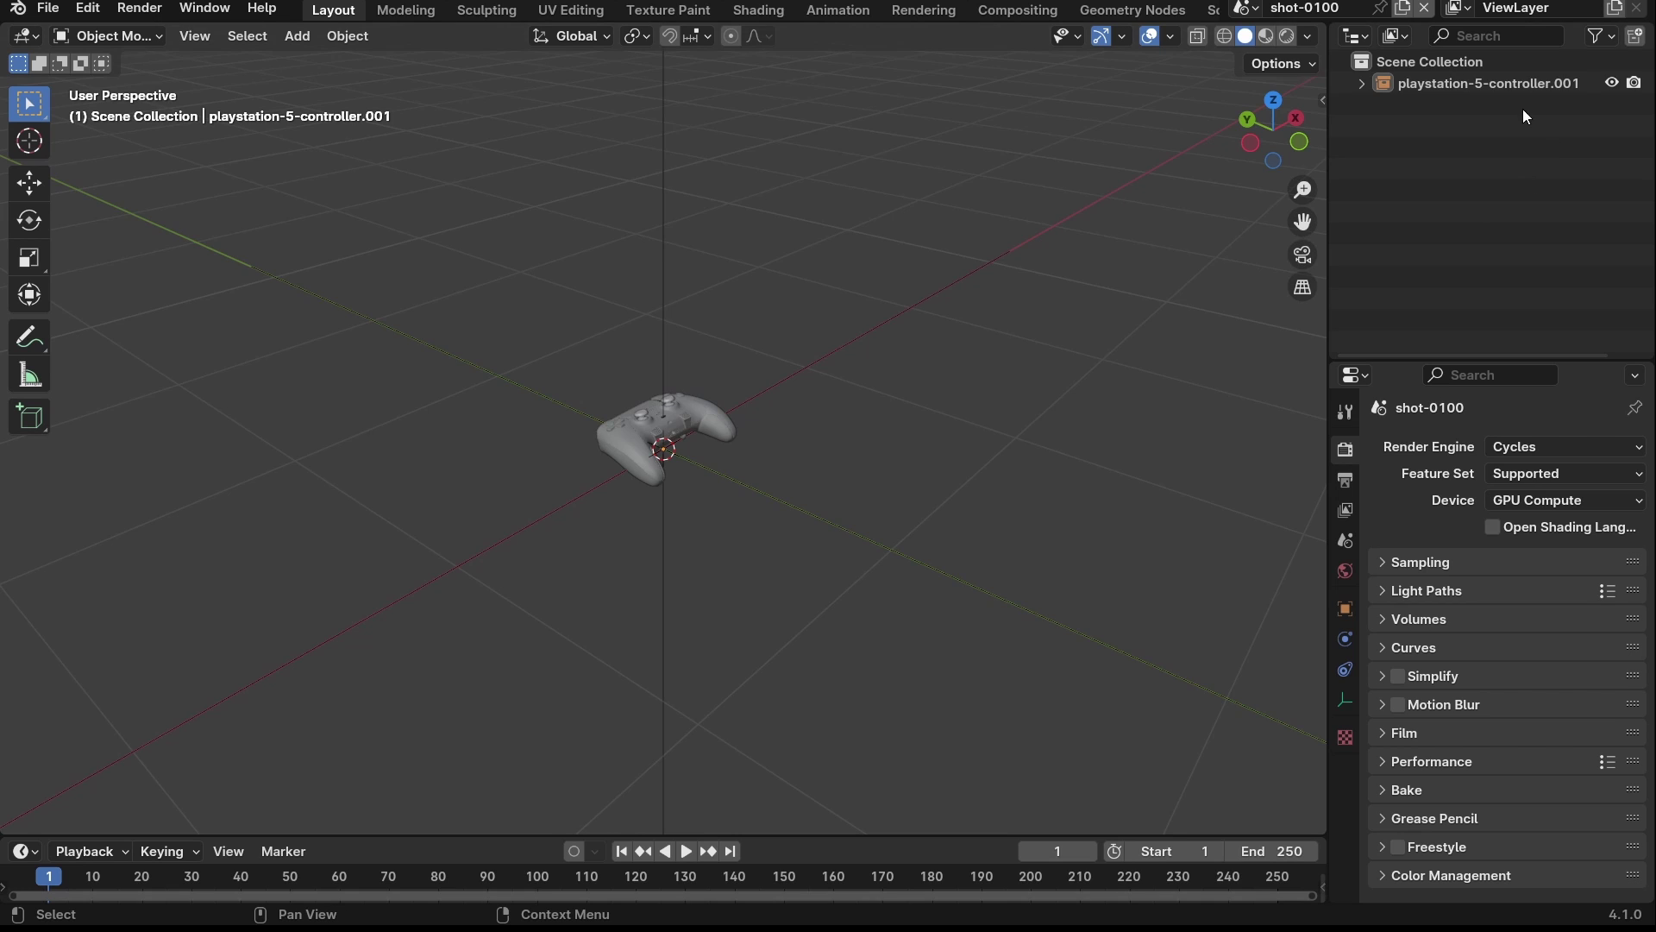
# - Delete the existing controller from the shot scene, add a collection instance of playstation-5-controller in its place, and deselect it
pyautogui.click(1519, 84)
pyautogui.press('x')
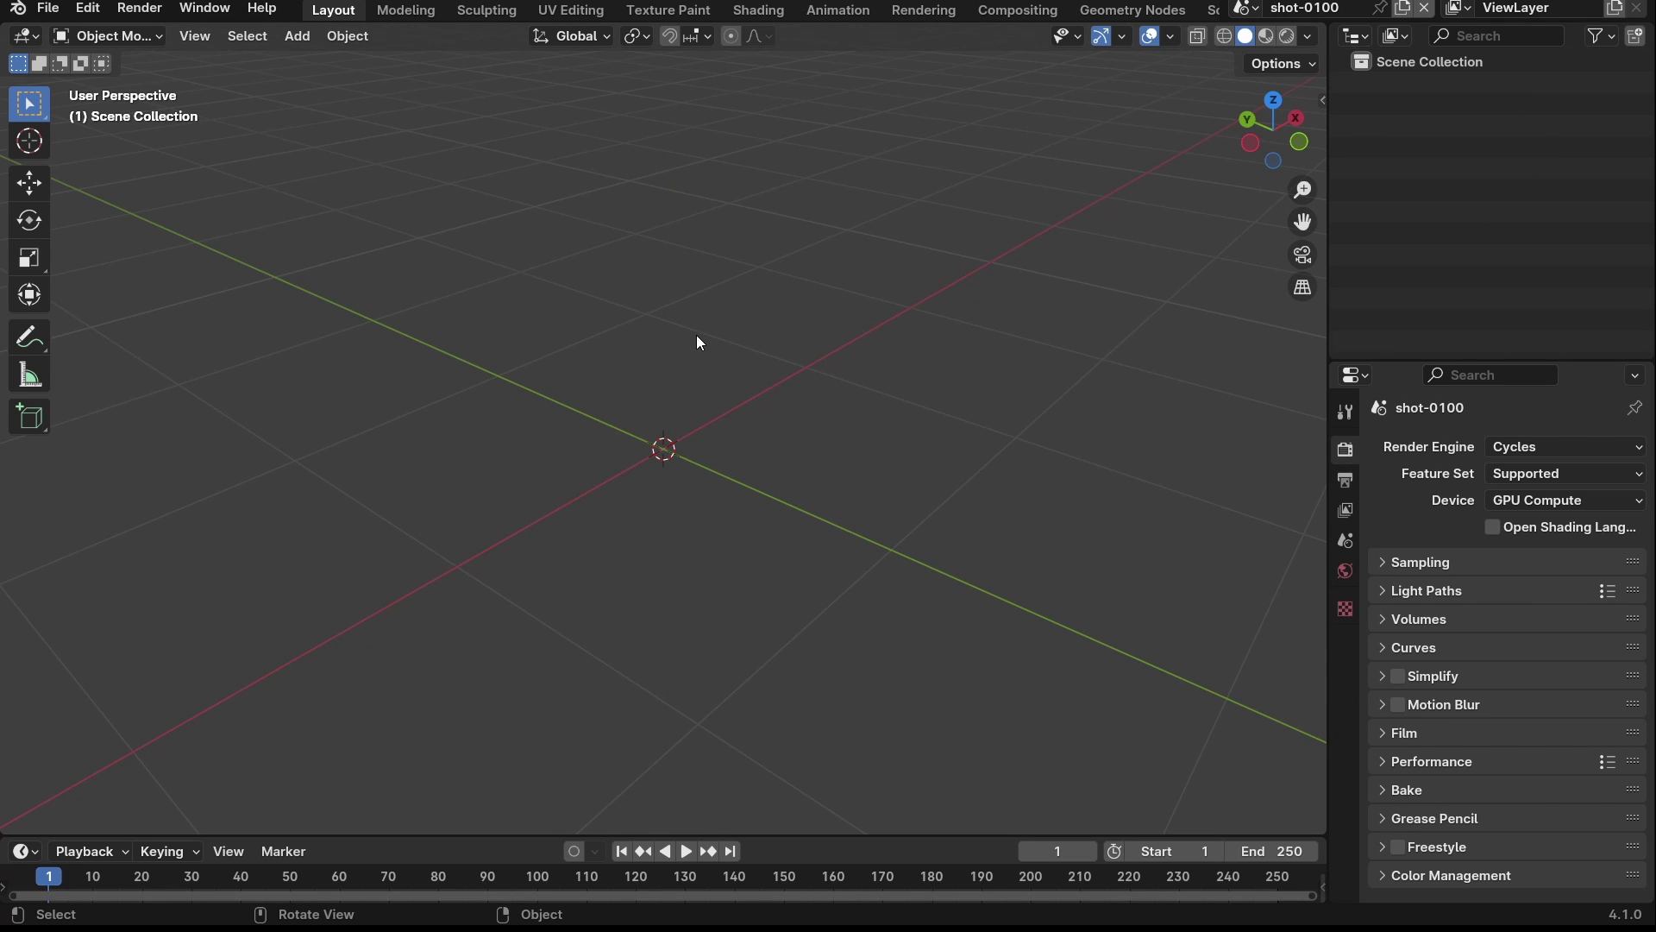
pyautogui.hotkey('shift', 'a')
pyautogui.moveTo(655, 726)
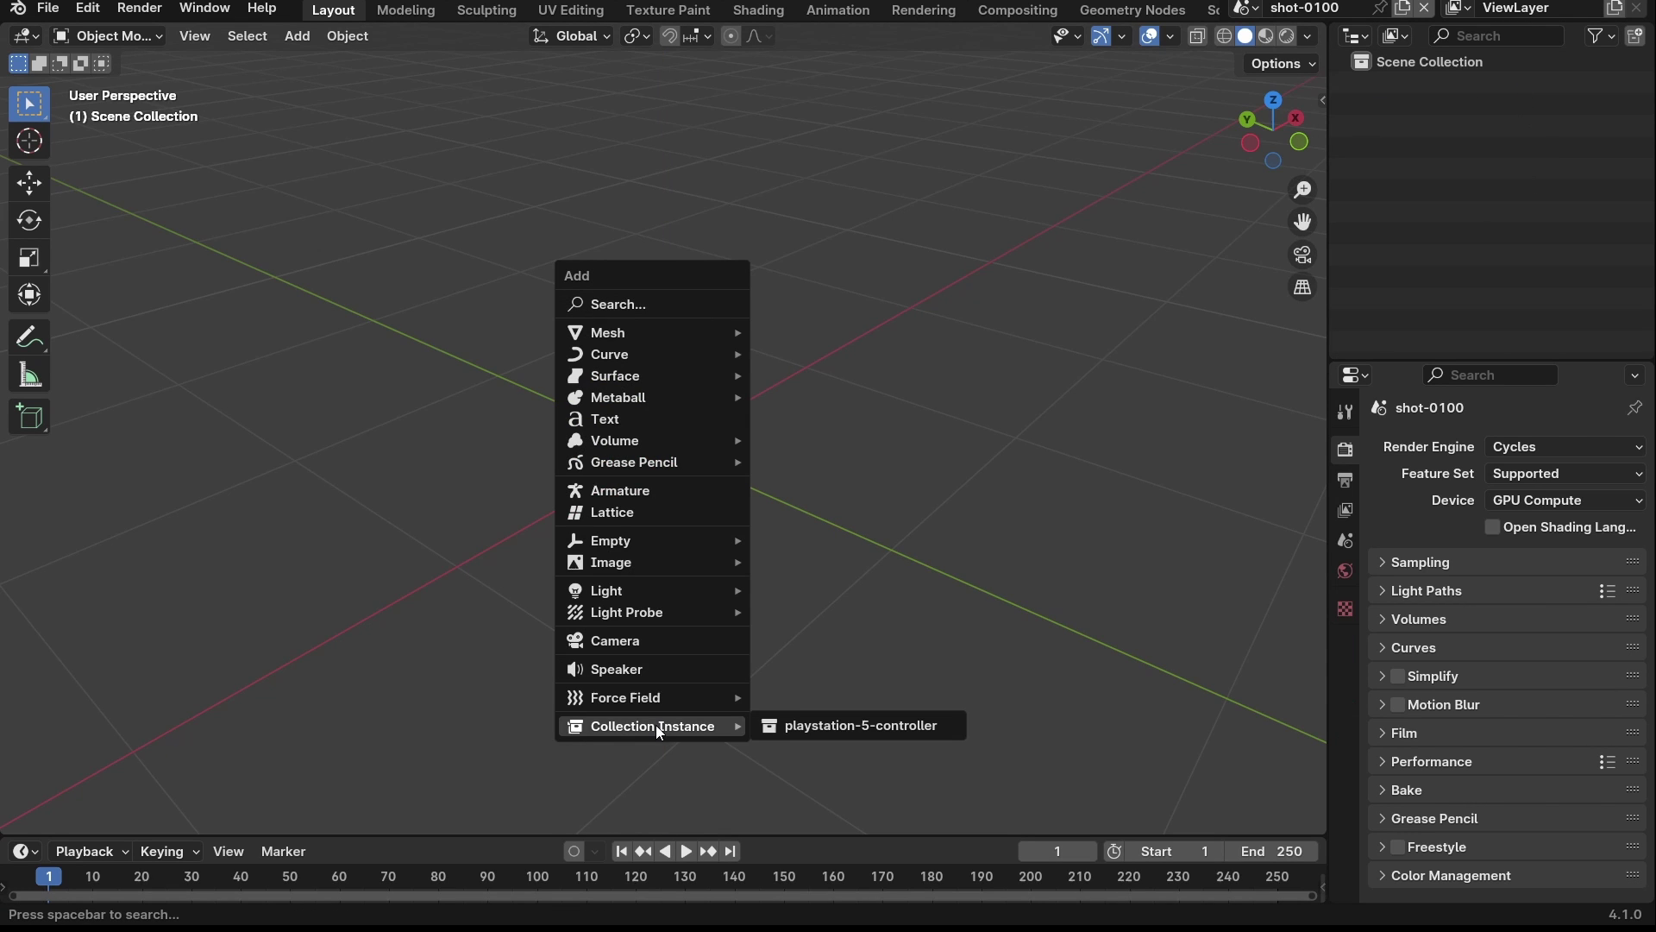
pyautogui.click(810, 724)
pyautogui.click(835, 260)
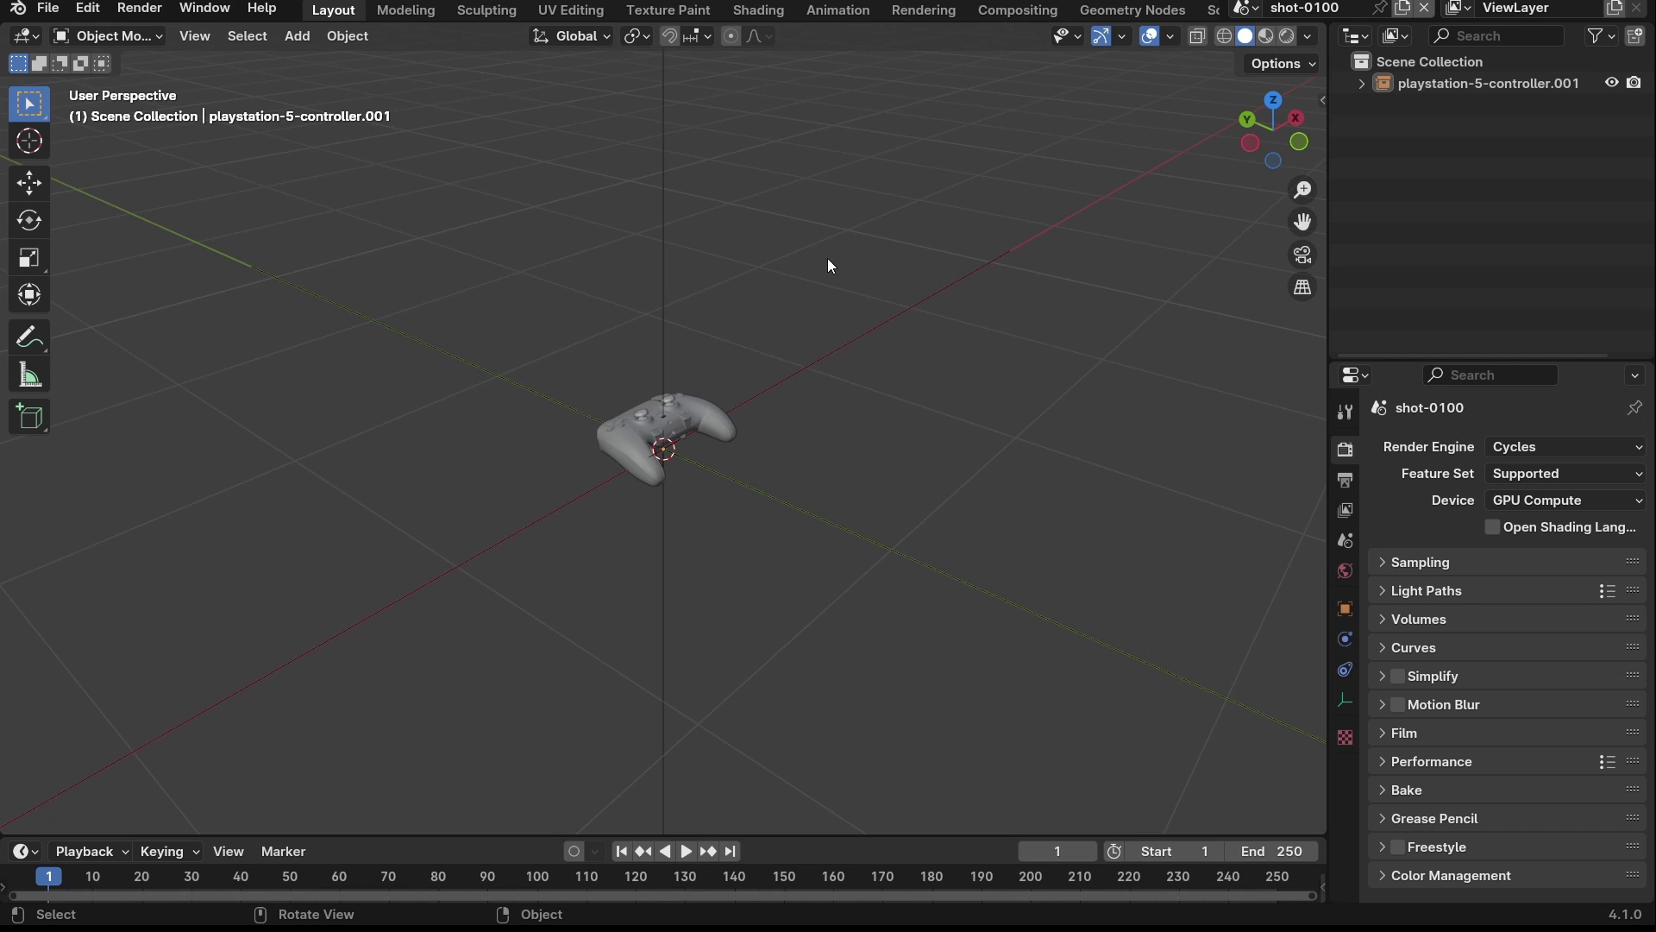
# - Keep shot-0100 as the active scene and save the file as playstaion-black-controller-001.blend
pyautogui.click(1246, 9)
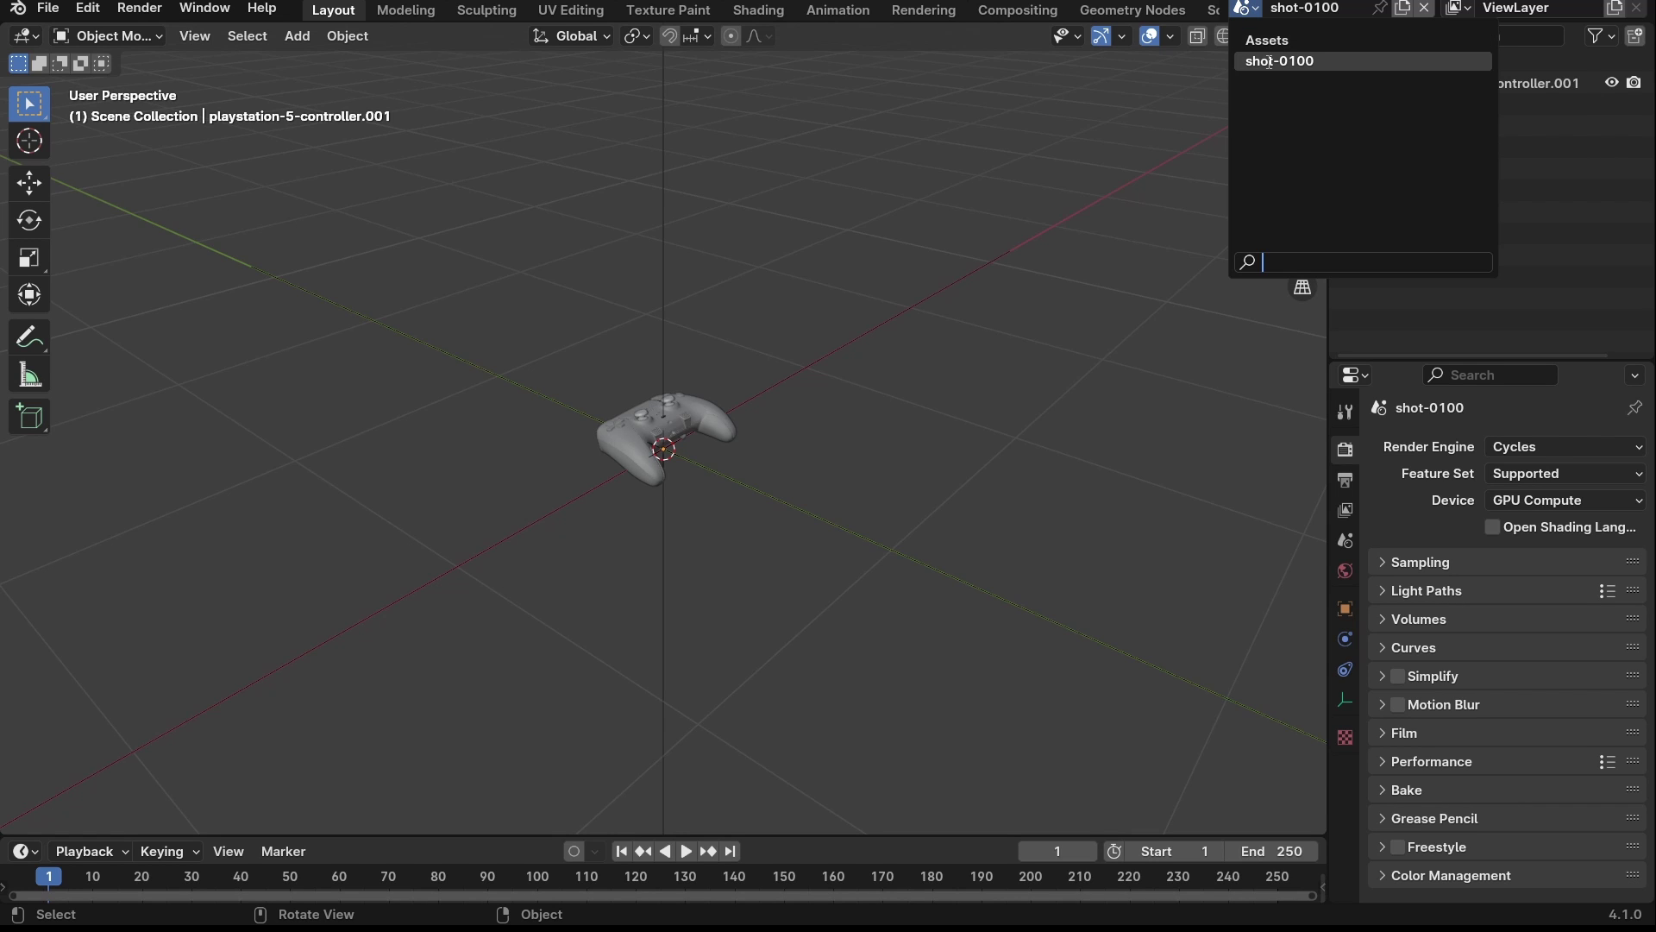
pyautogui.click(1263, 63)
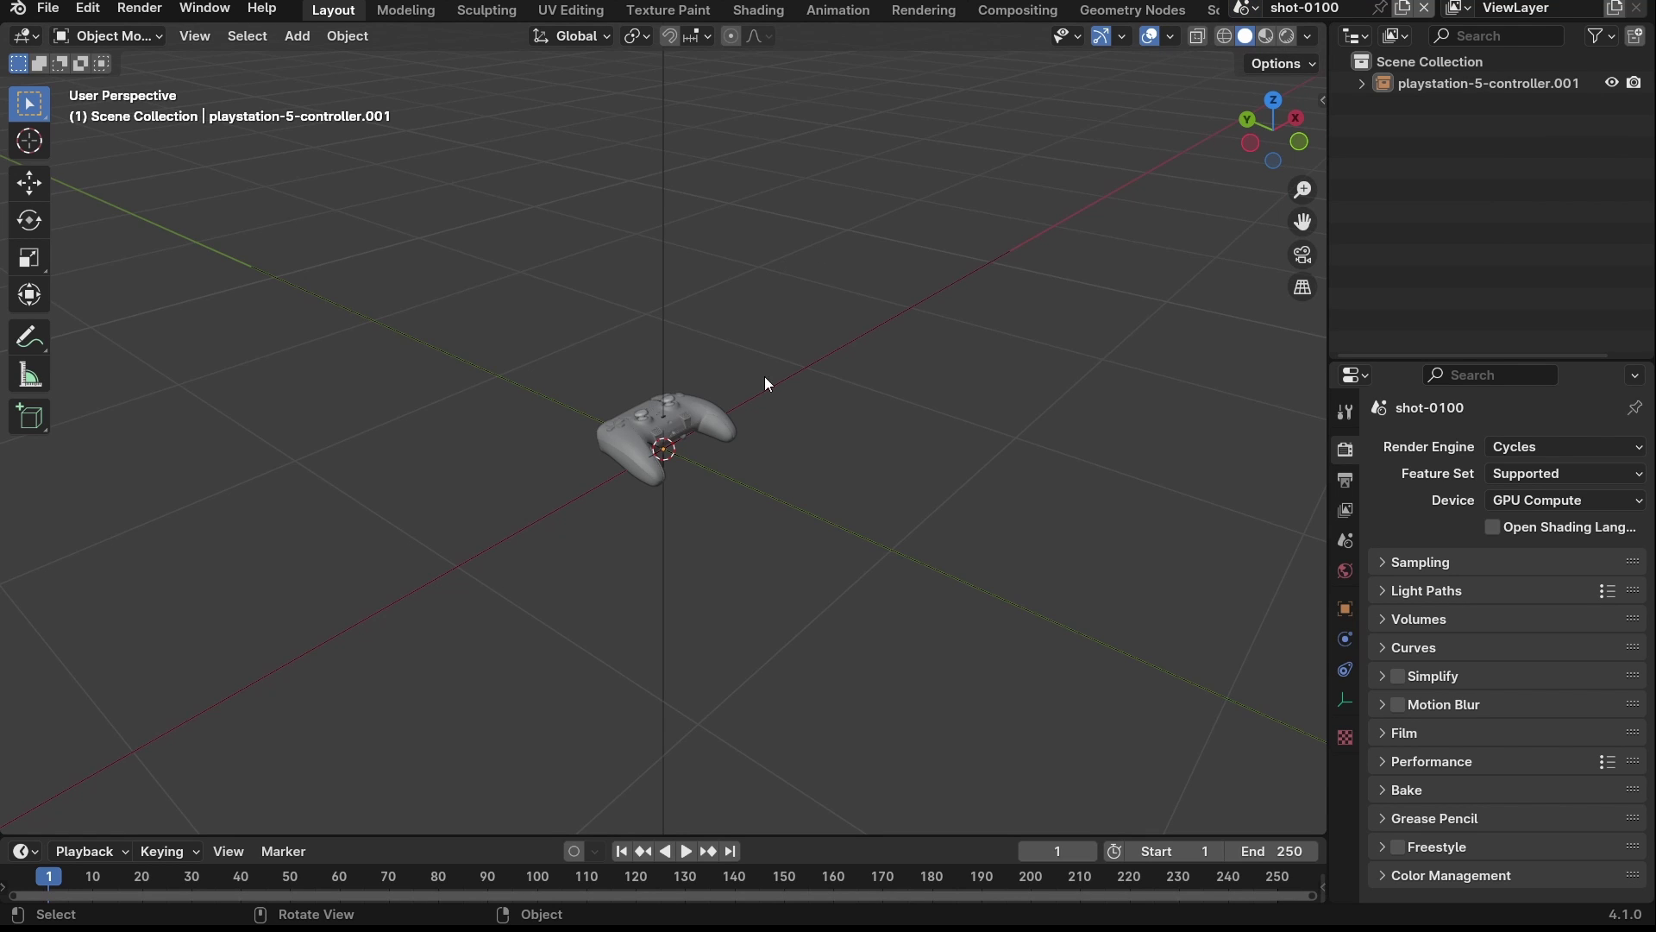
pyautogui.click(695, 430)
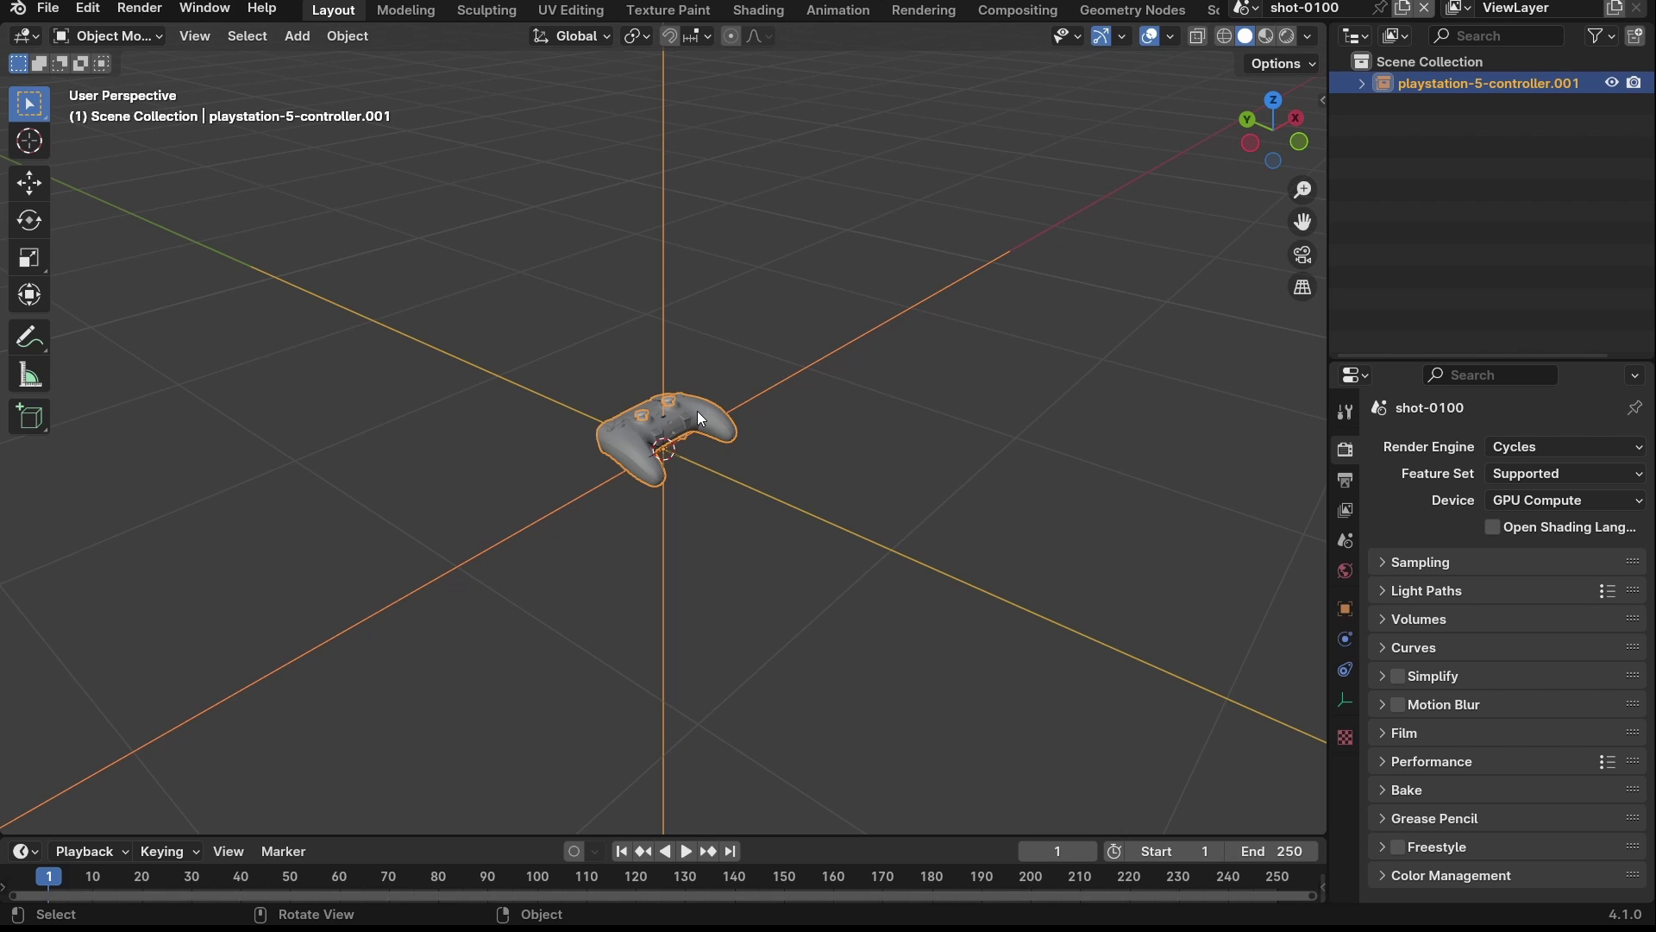
pyautogui.click(47, 8)
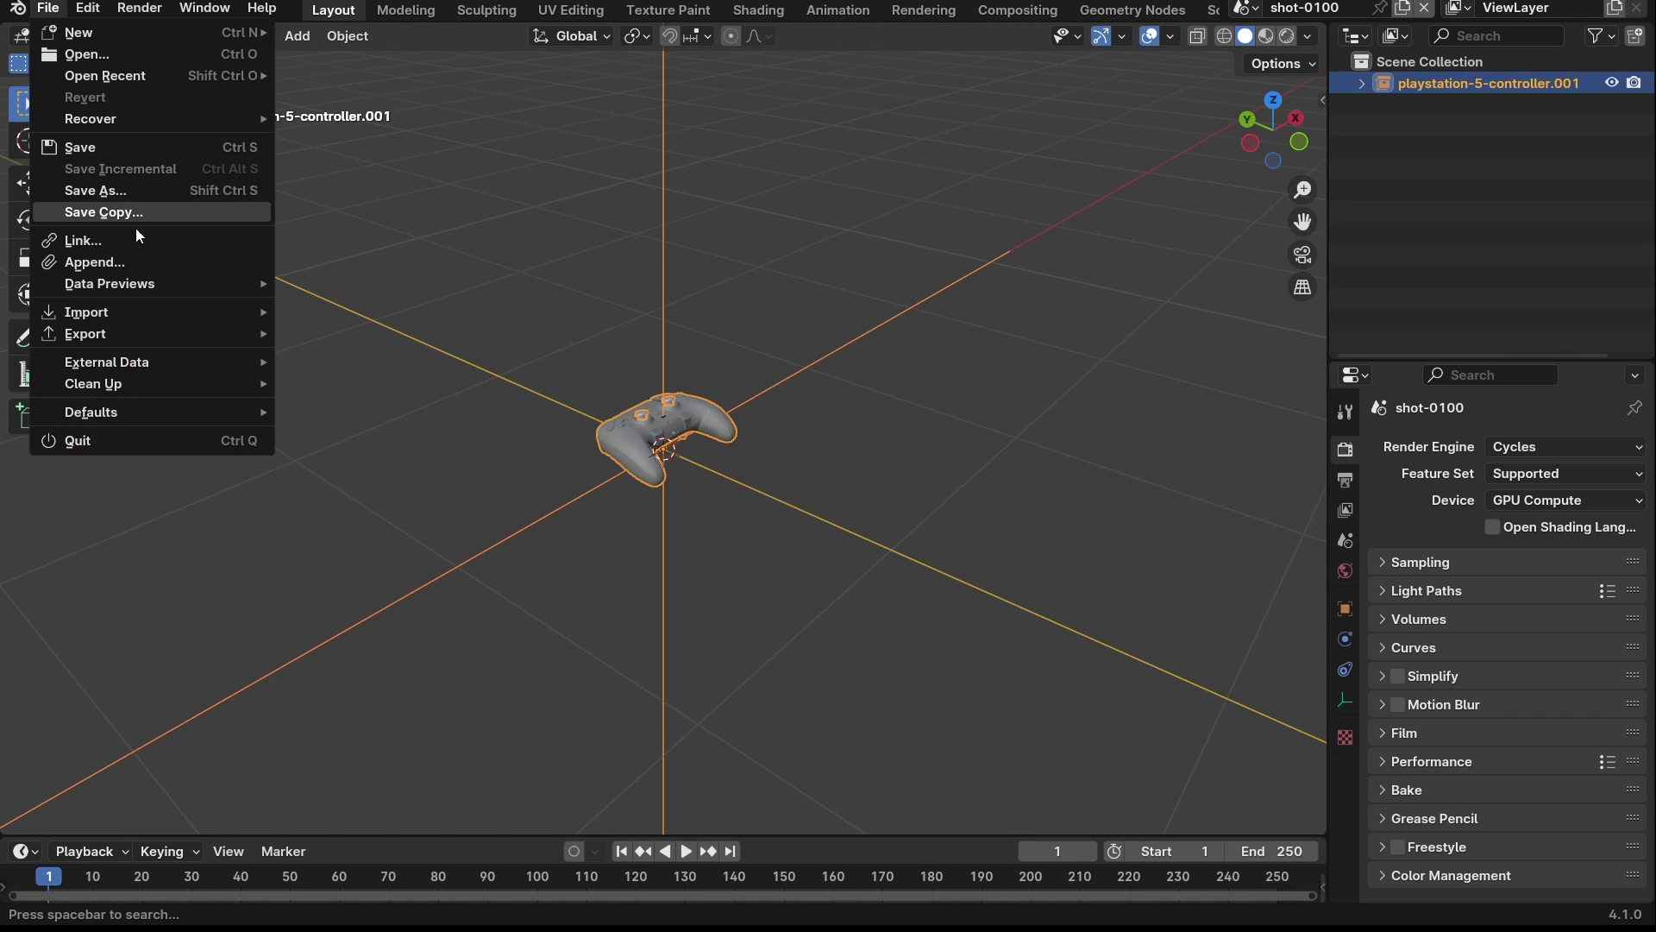
pyautogui.click(132, 193)
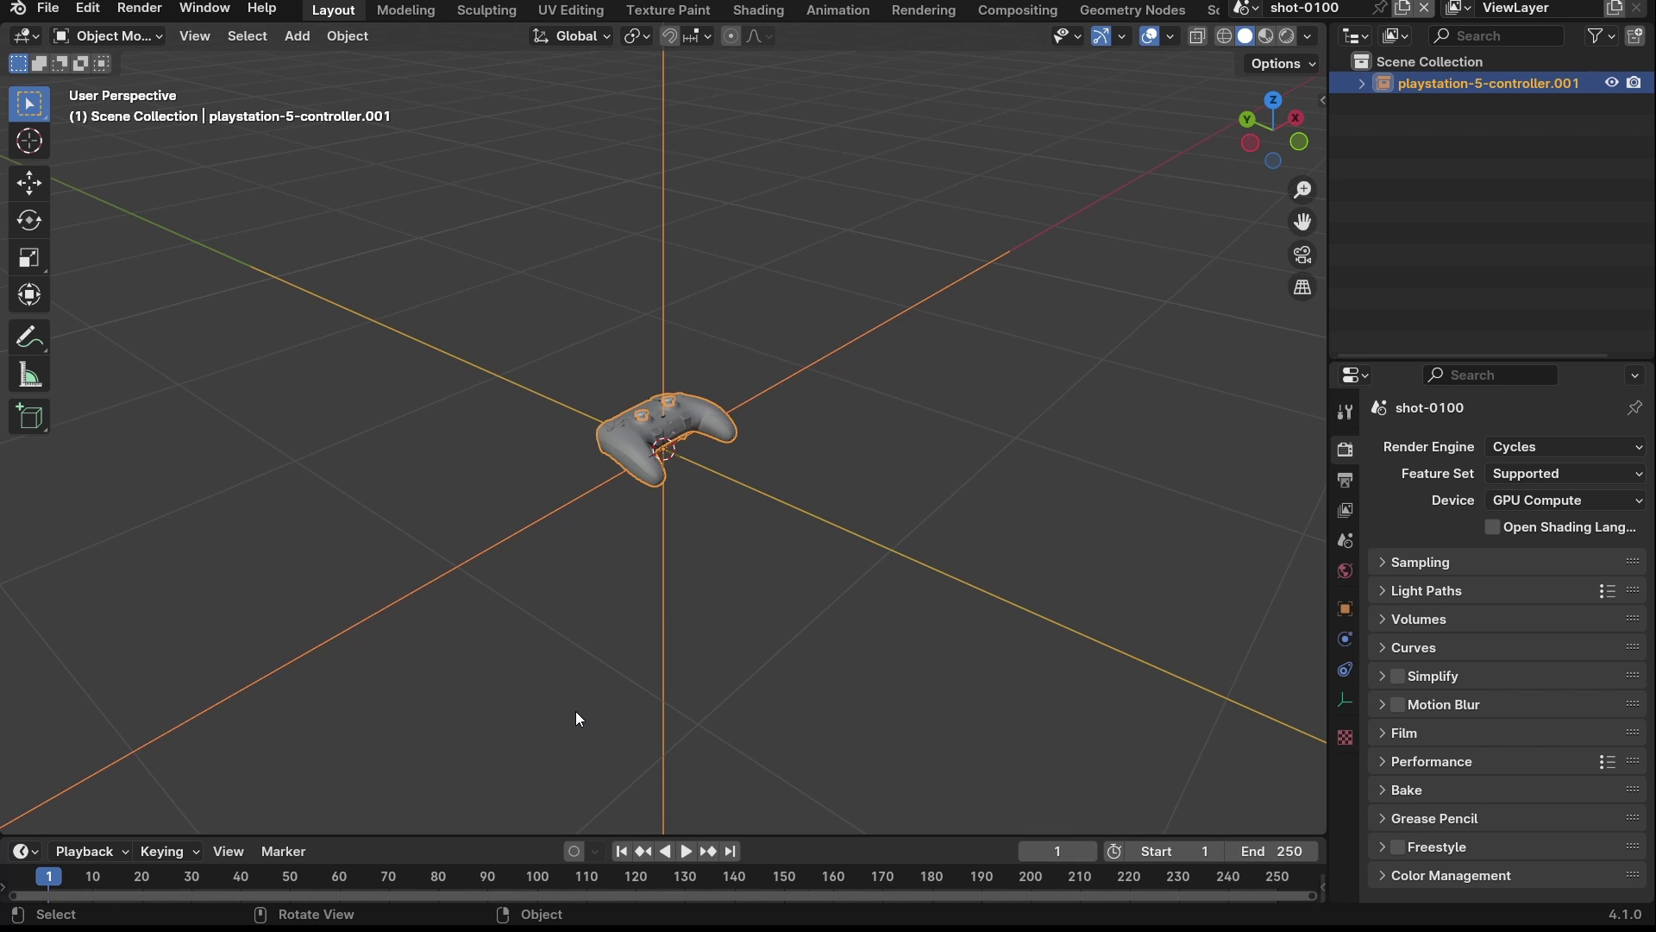
pyautogui.hotkey('ctrl', 's')
pyautogui.click(691, 188)
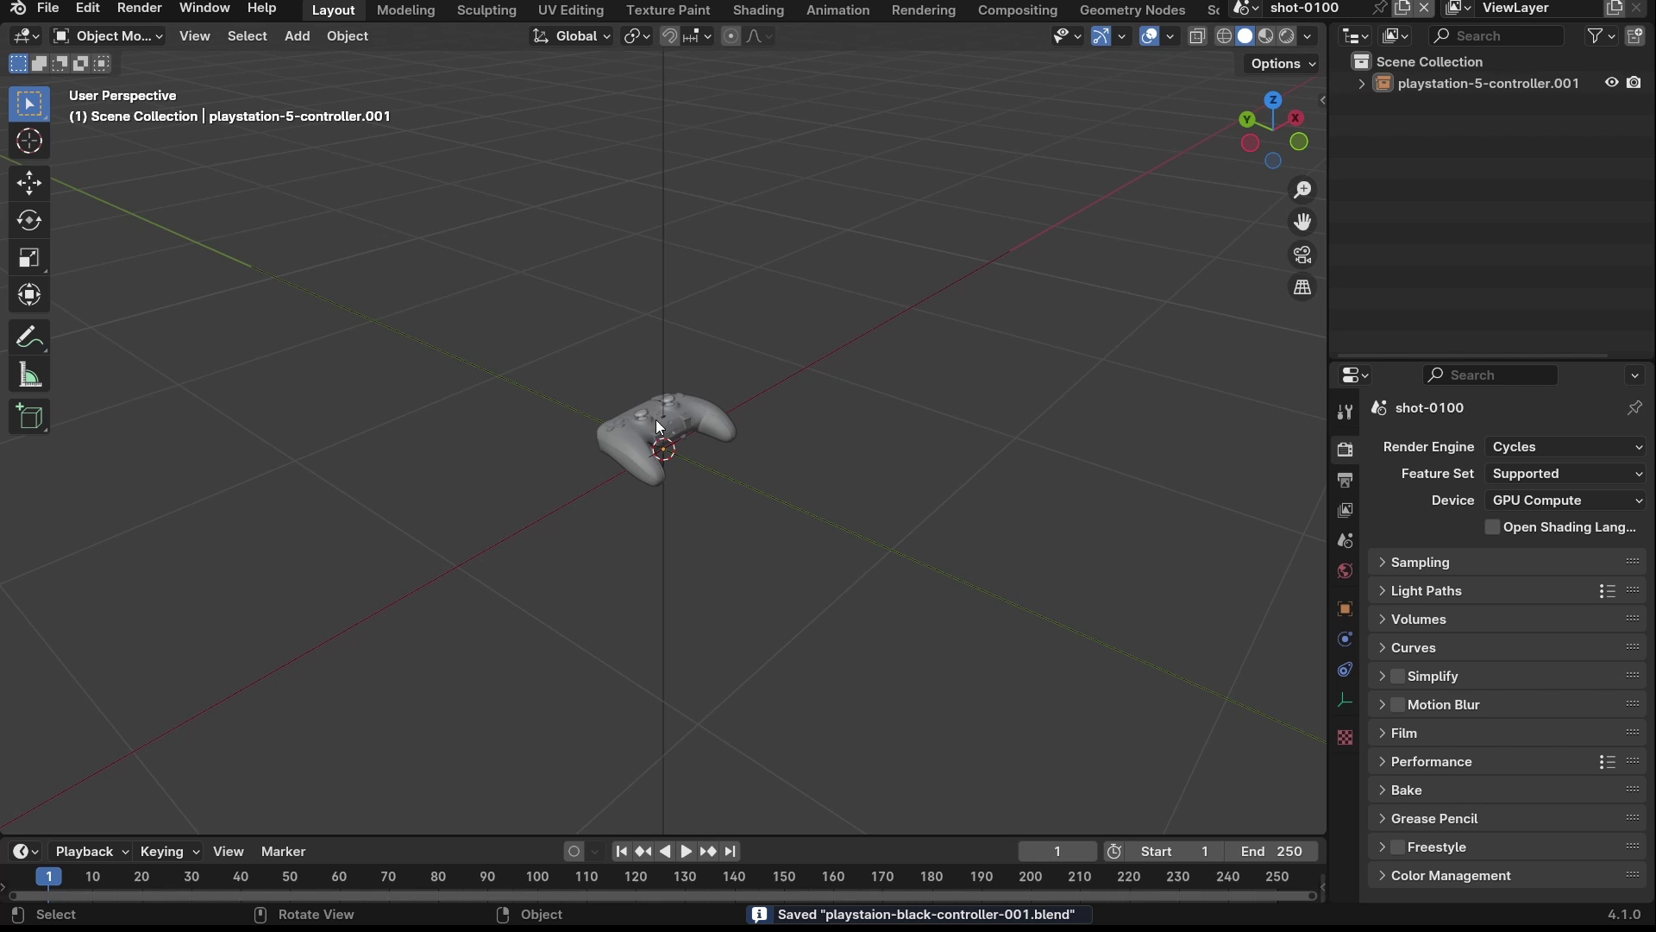
# - Add a camera at the origin and move it about 21 inches in the negative Y direction
pyautogui.click(671, 480)
pyautogui.click(779, 459)
pyautogui.hotkey('shift', 'a')
pyautogui.moveTo(791, 457)
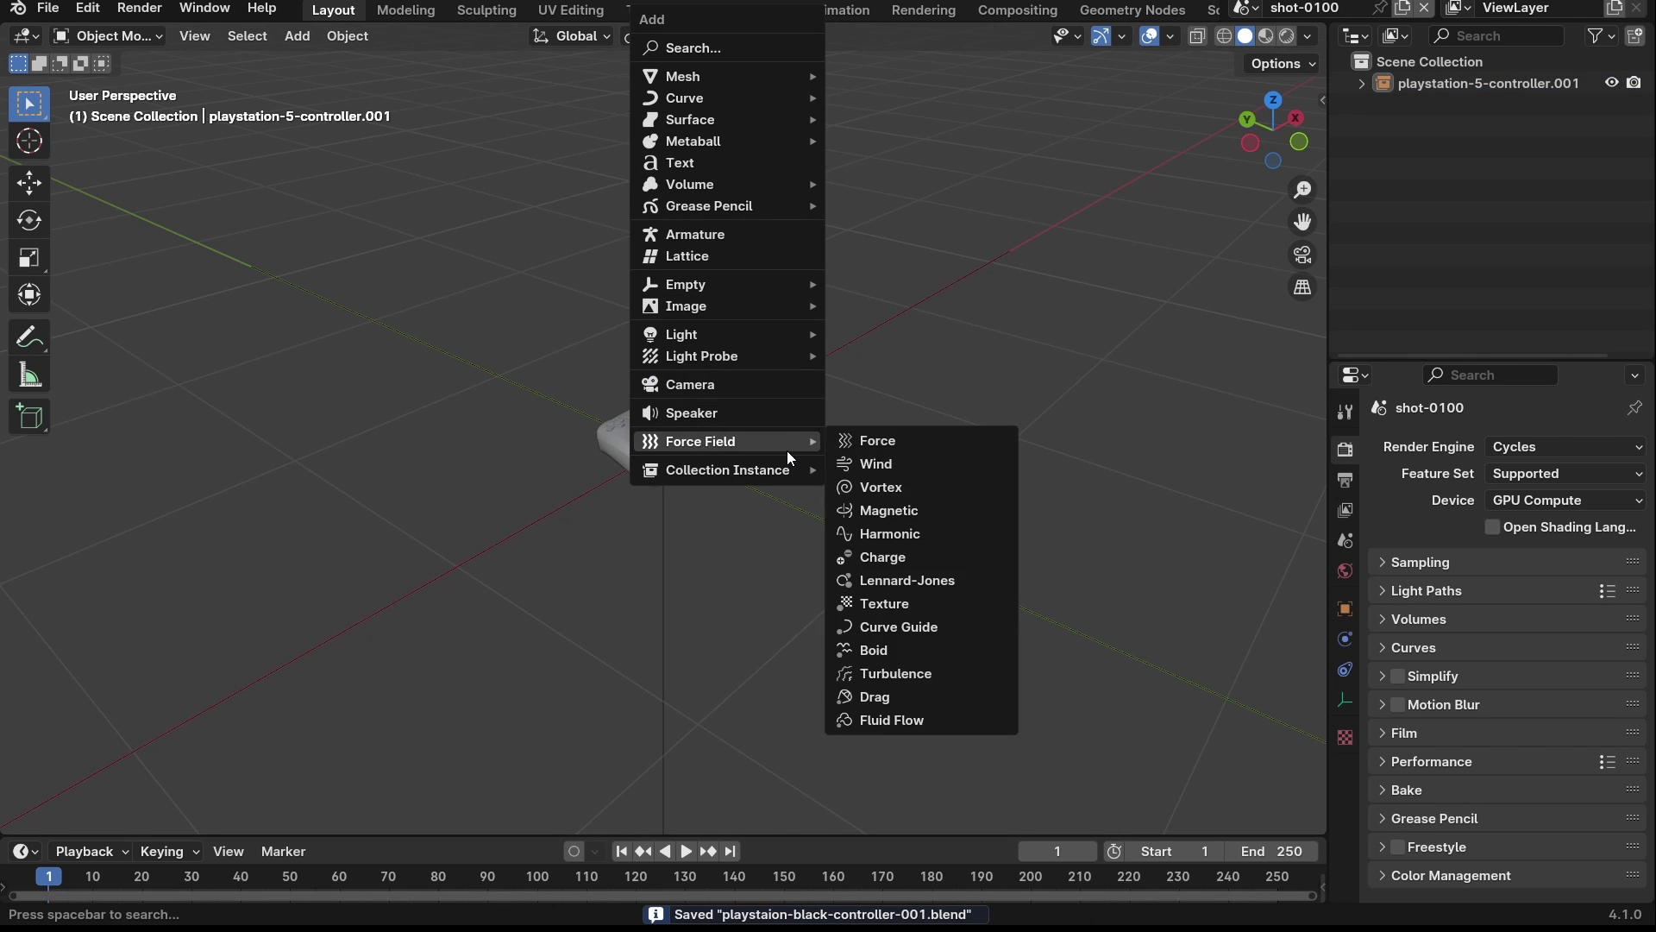
pyautogui.press('Return')
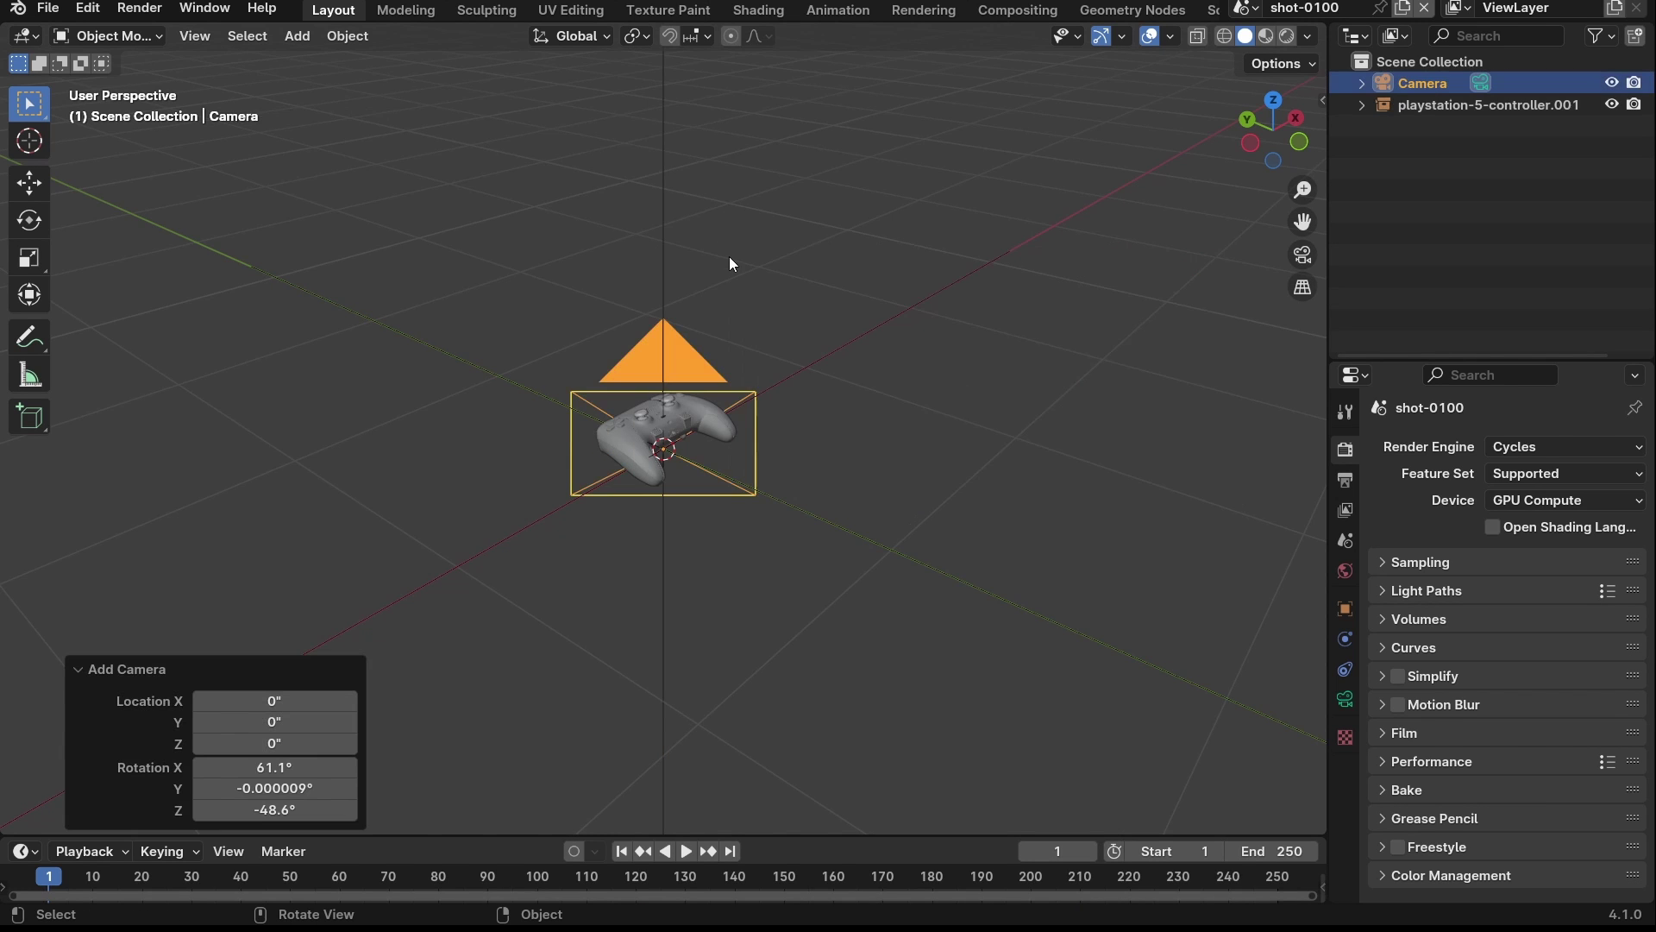
pyautogui.press('g')
pyautogui.press('y')
pyautogui.click(890, 556)
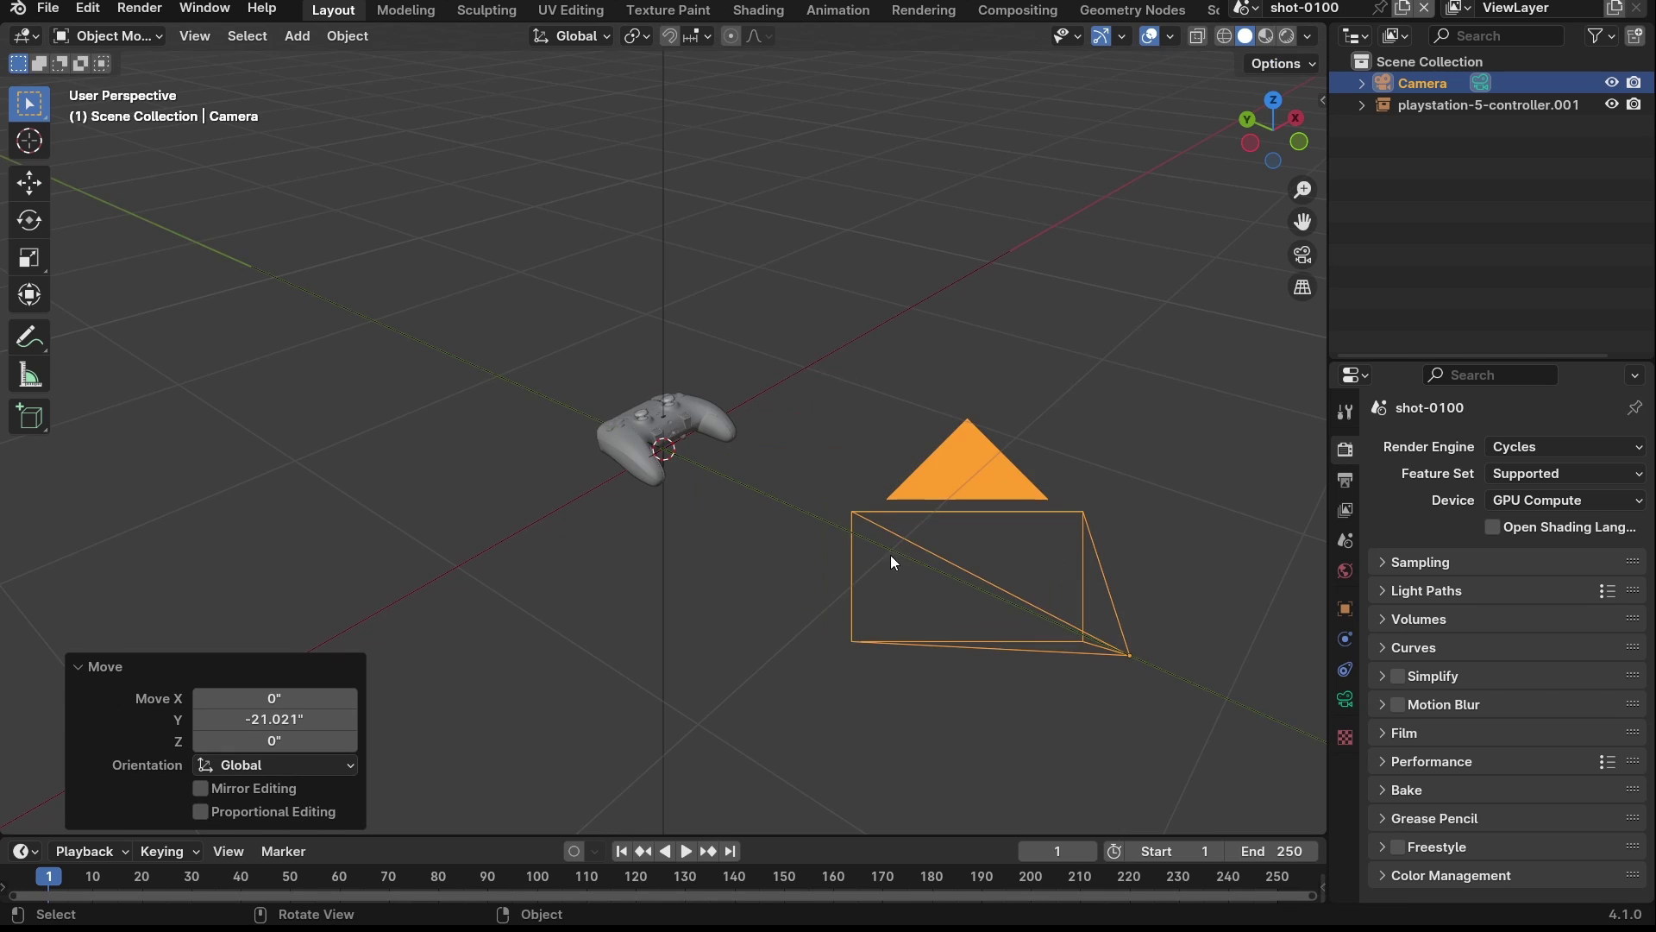
# - Clear the camera's rotation on all axes and rotate it 90° about the X axis
pyautogui.moveTo(711, 357); pyautogui.dragTo(702, 372, button='middle')
pyautogui.press('`')
pyautogui.click(711, 249)
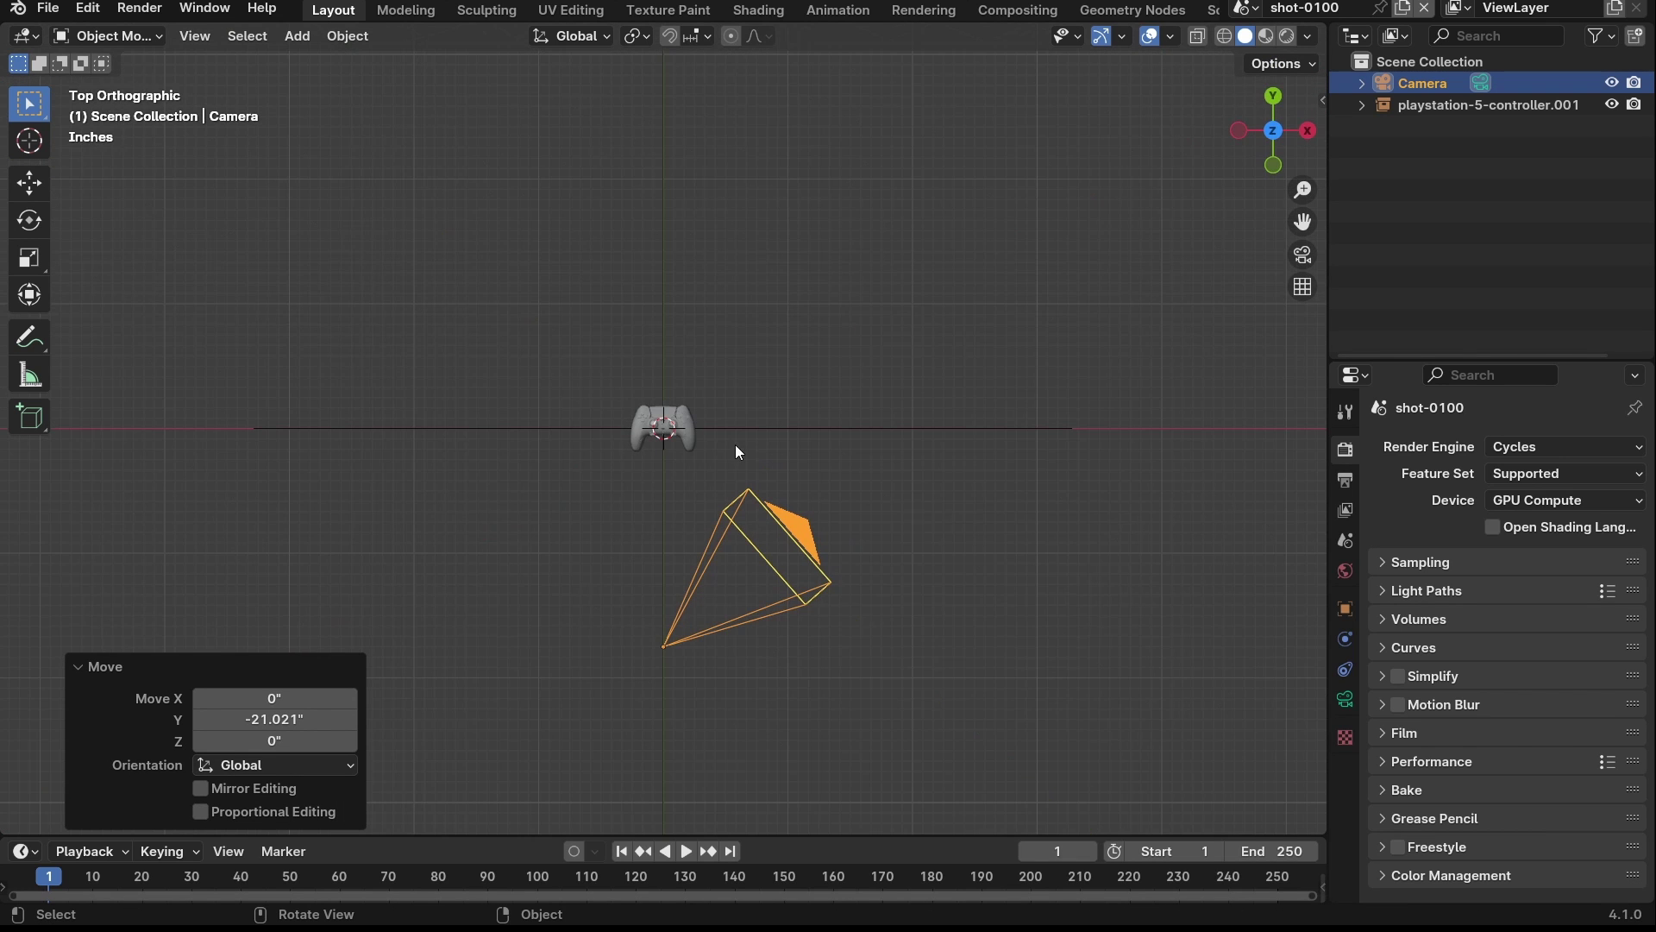
pyautogui.press('n')
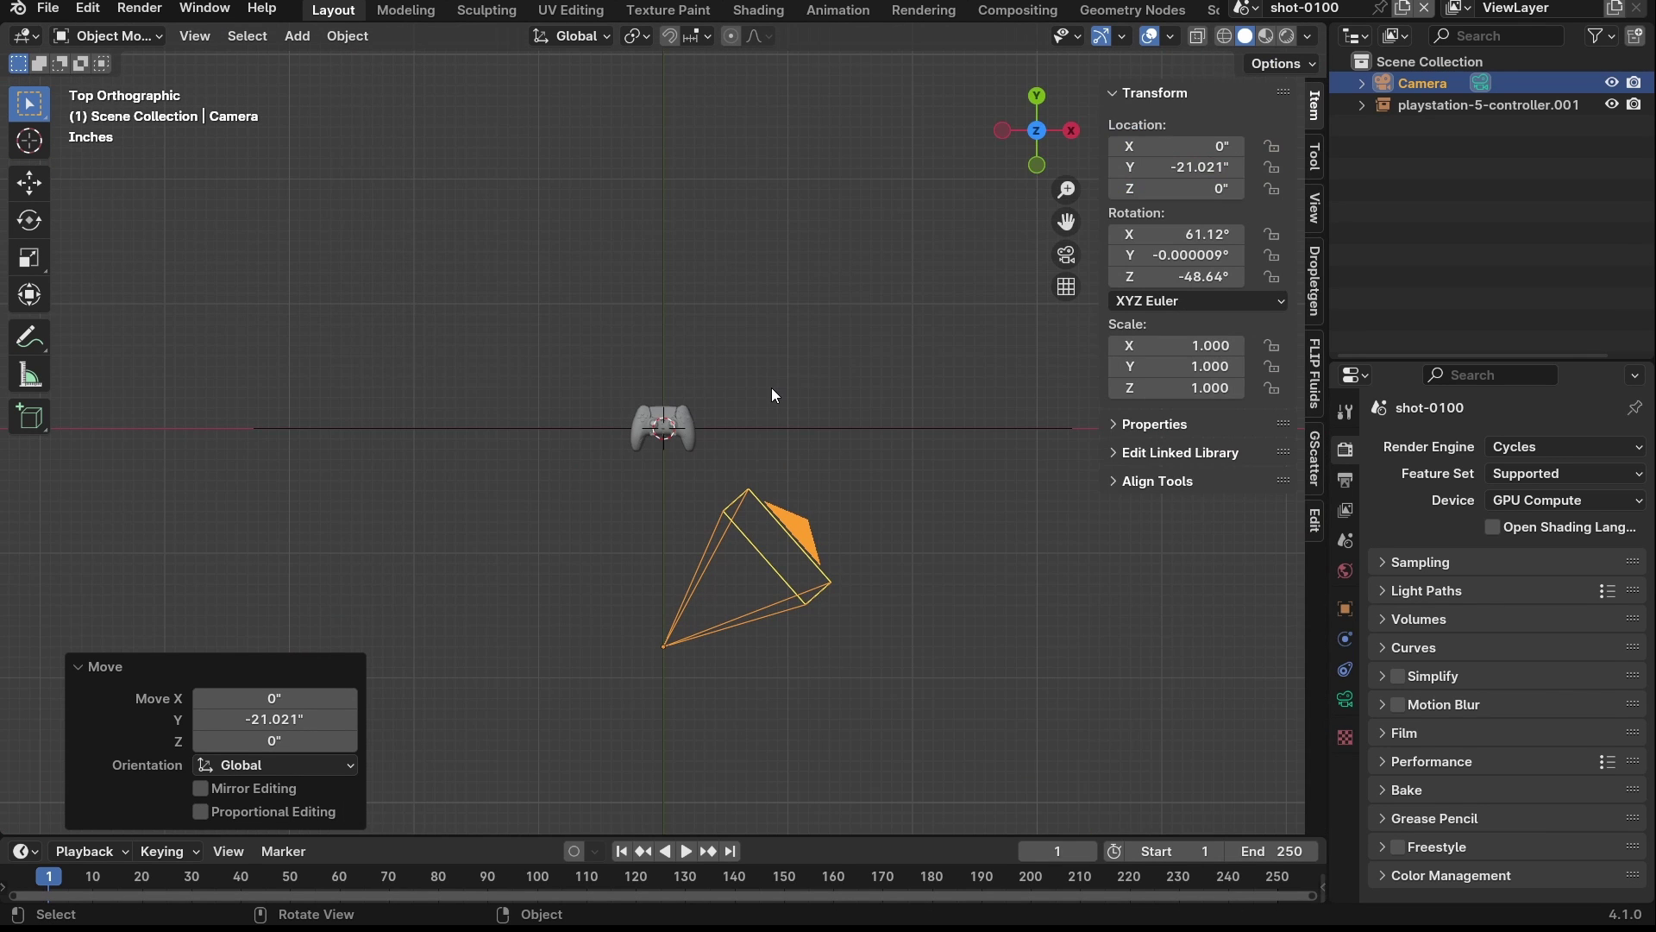
pyautogui.moveTo(771, 387); pyautogui.dragTo(814, 419, button='middle')
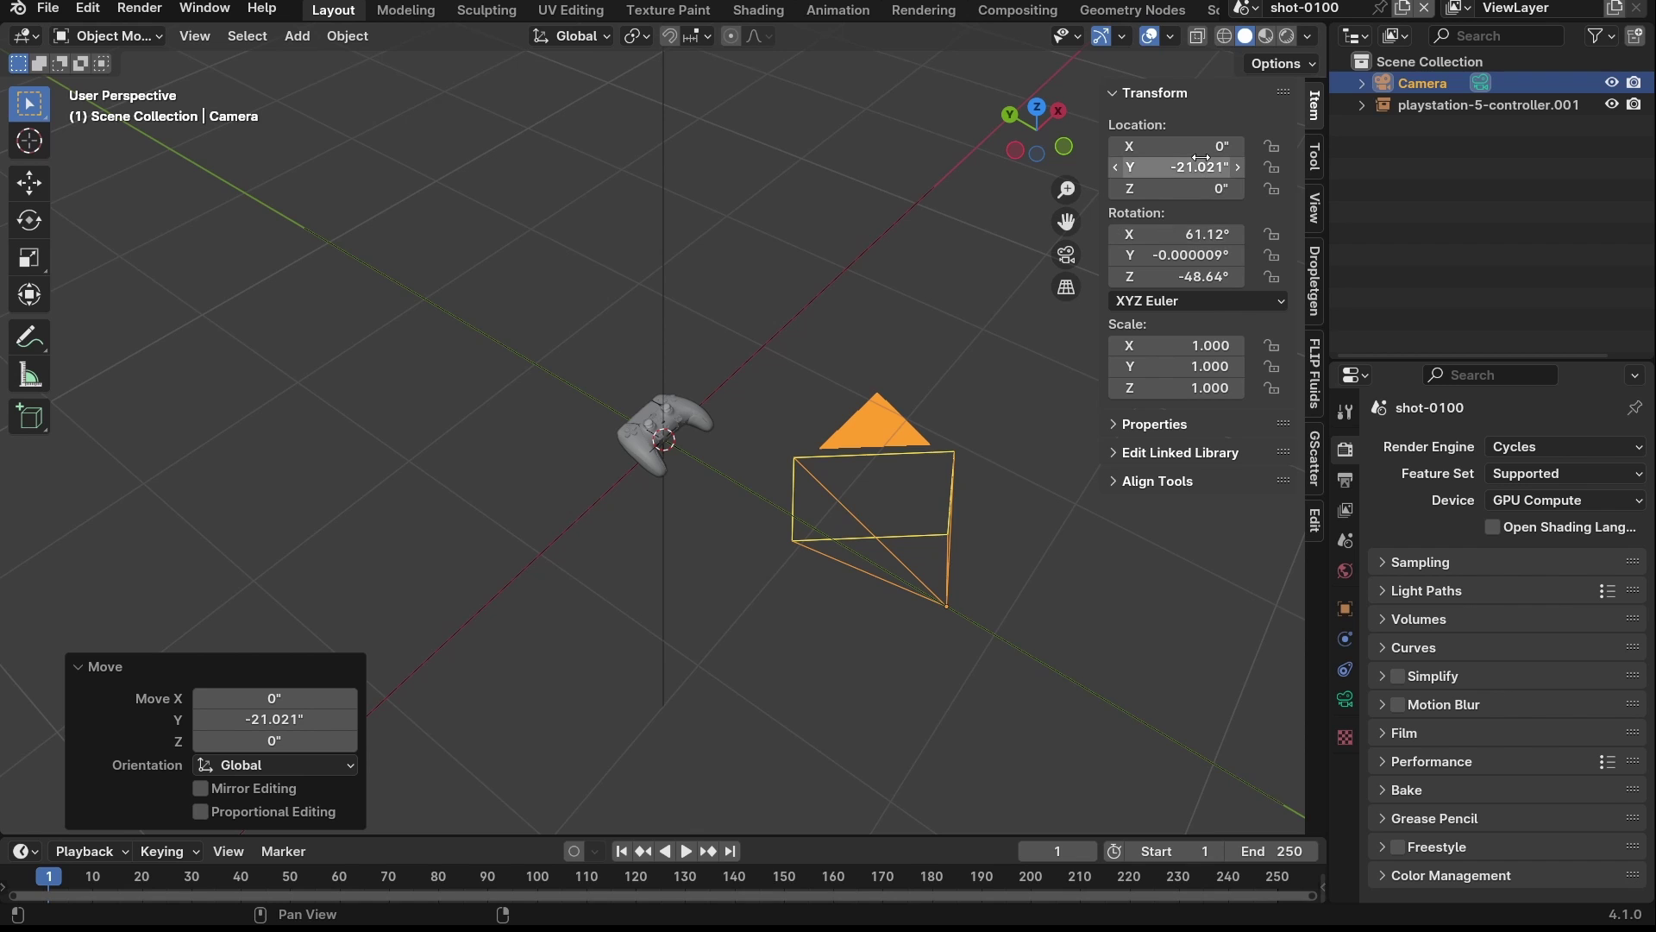
pyautogui.click(1215, 235)
pyautogui.write('0')
pyautogui.press('Return')
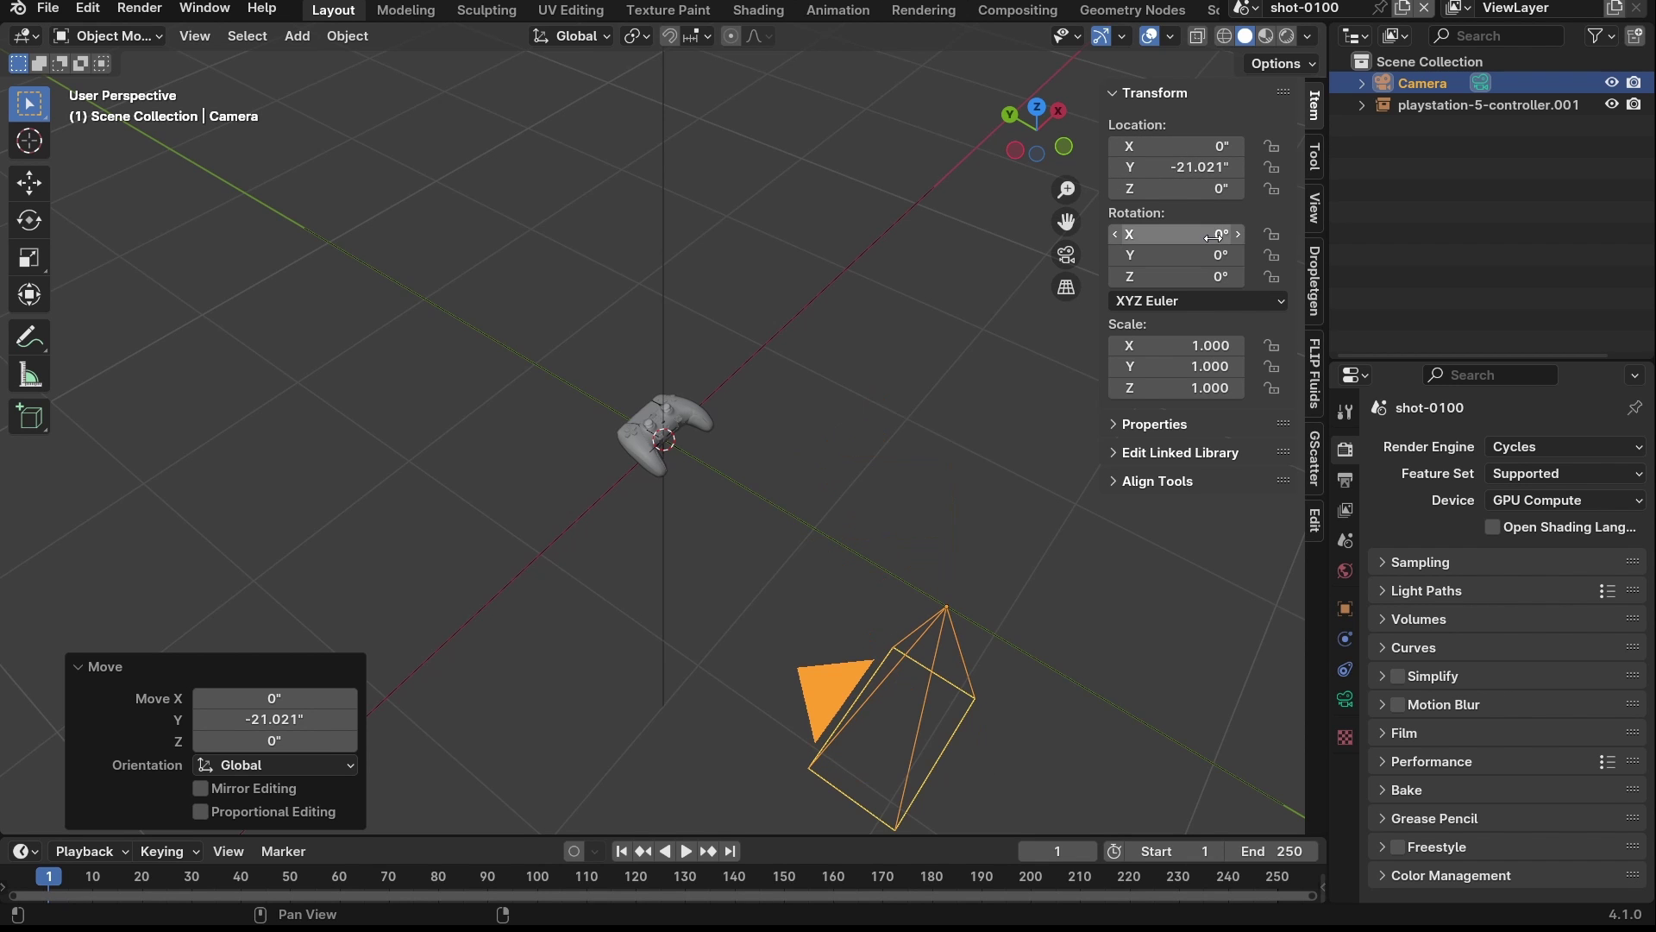
pyautogui.hotkey('alt', 'r')
pyautogui.press('r')
pyautogui.press('x')
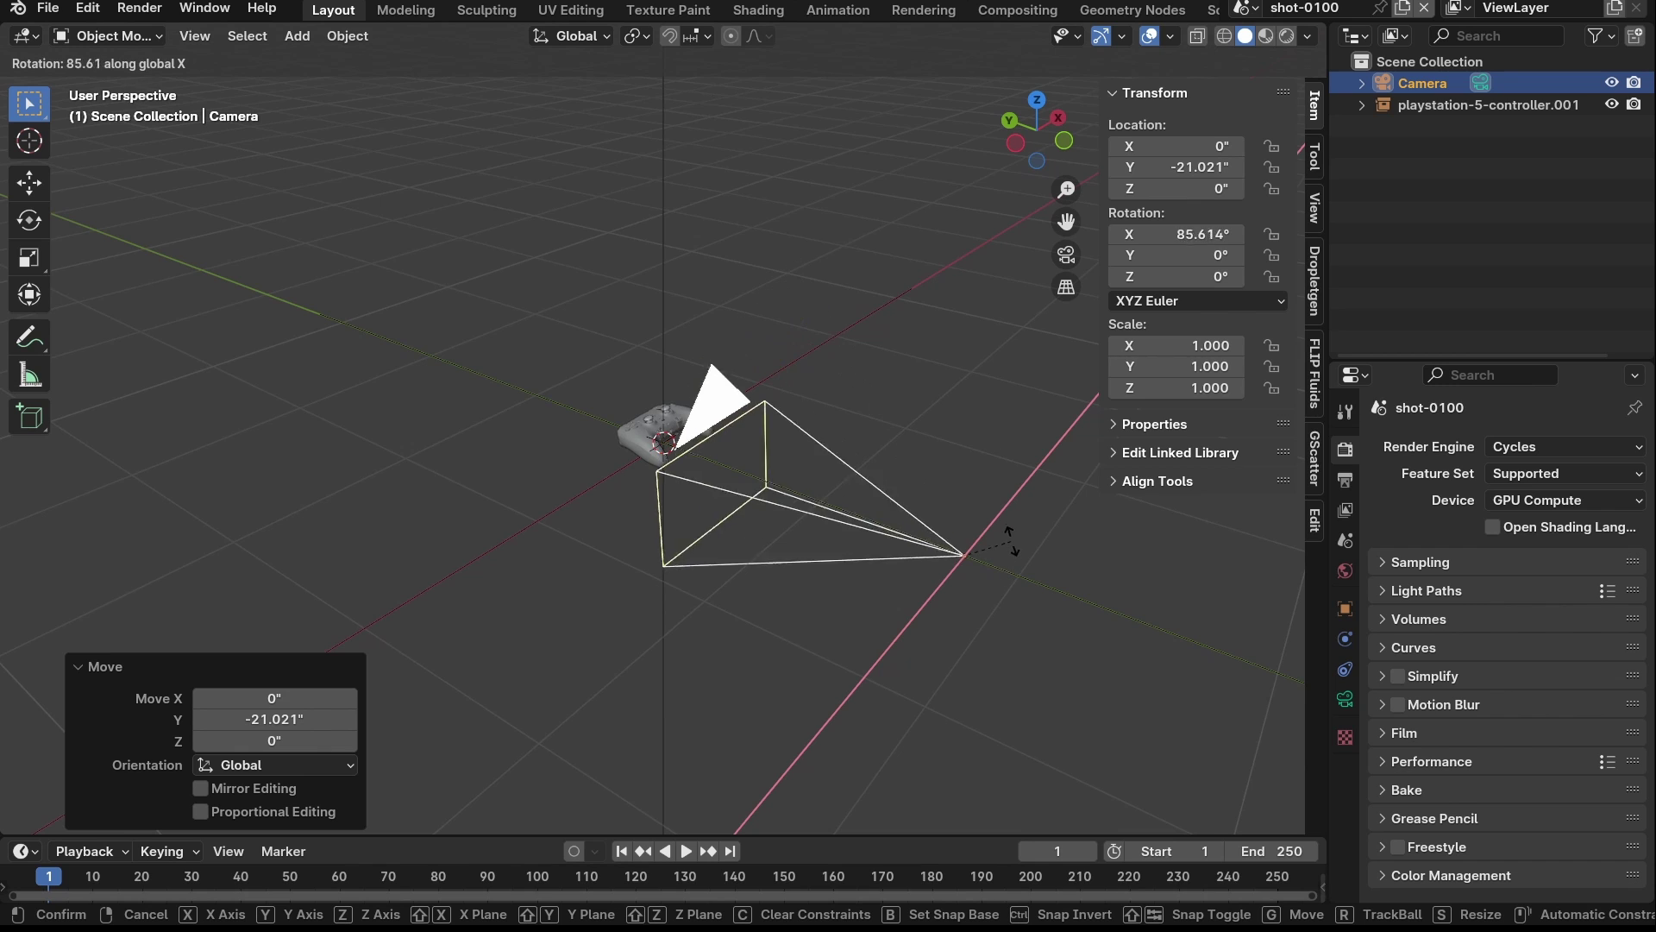
pyautogui.write('90')
pyautogui.press('Return')
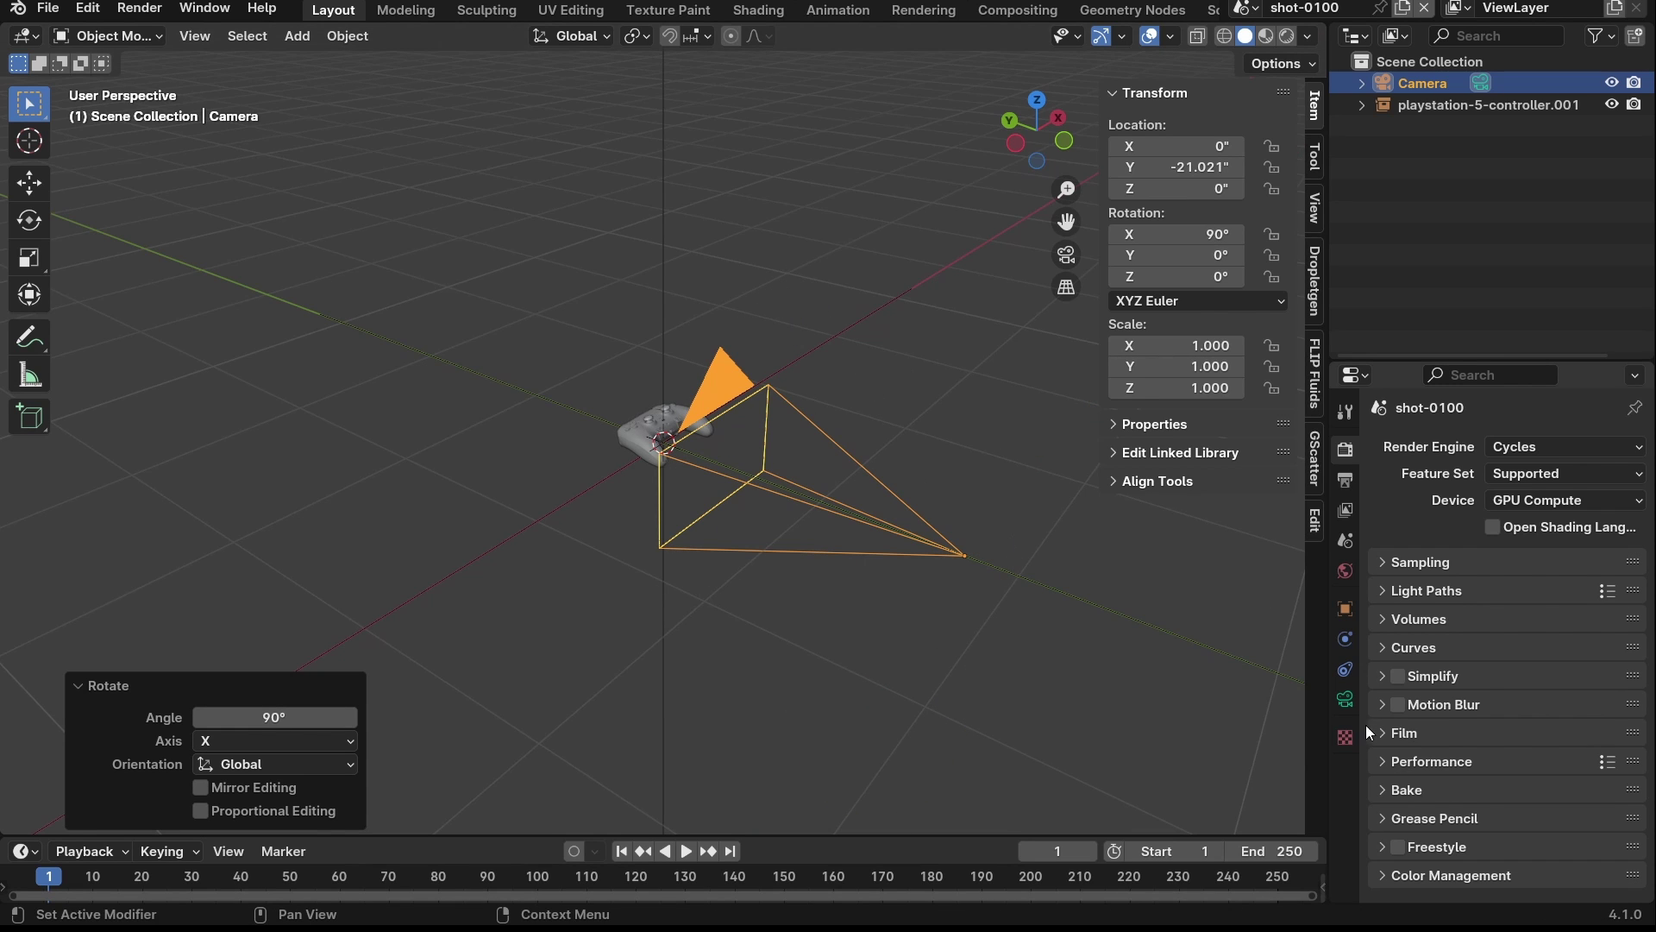
# - Set the camera's focal length to 135 mm
pyautogui.click(1345, 700)
pyautogui.click(1549, 549)
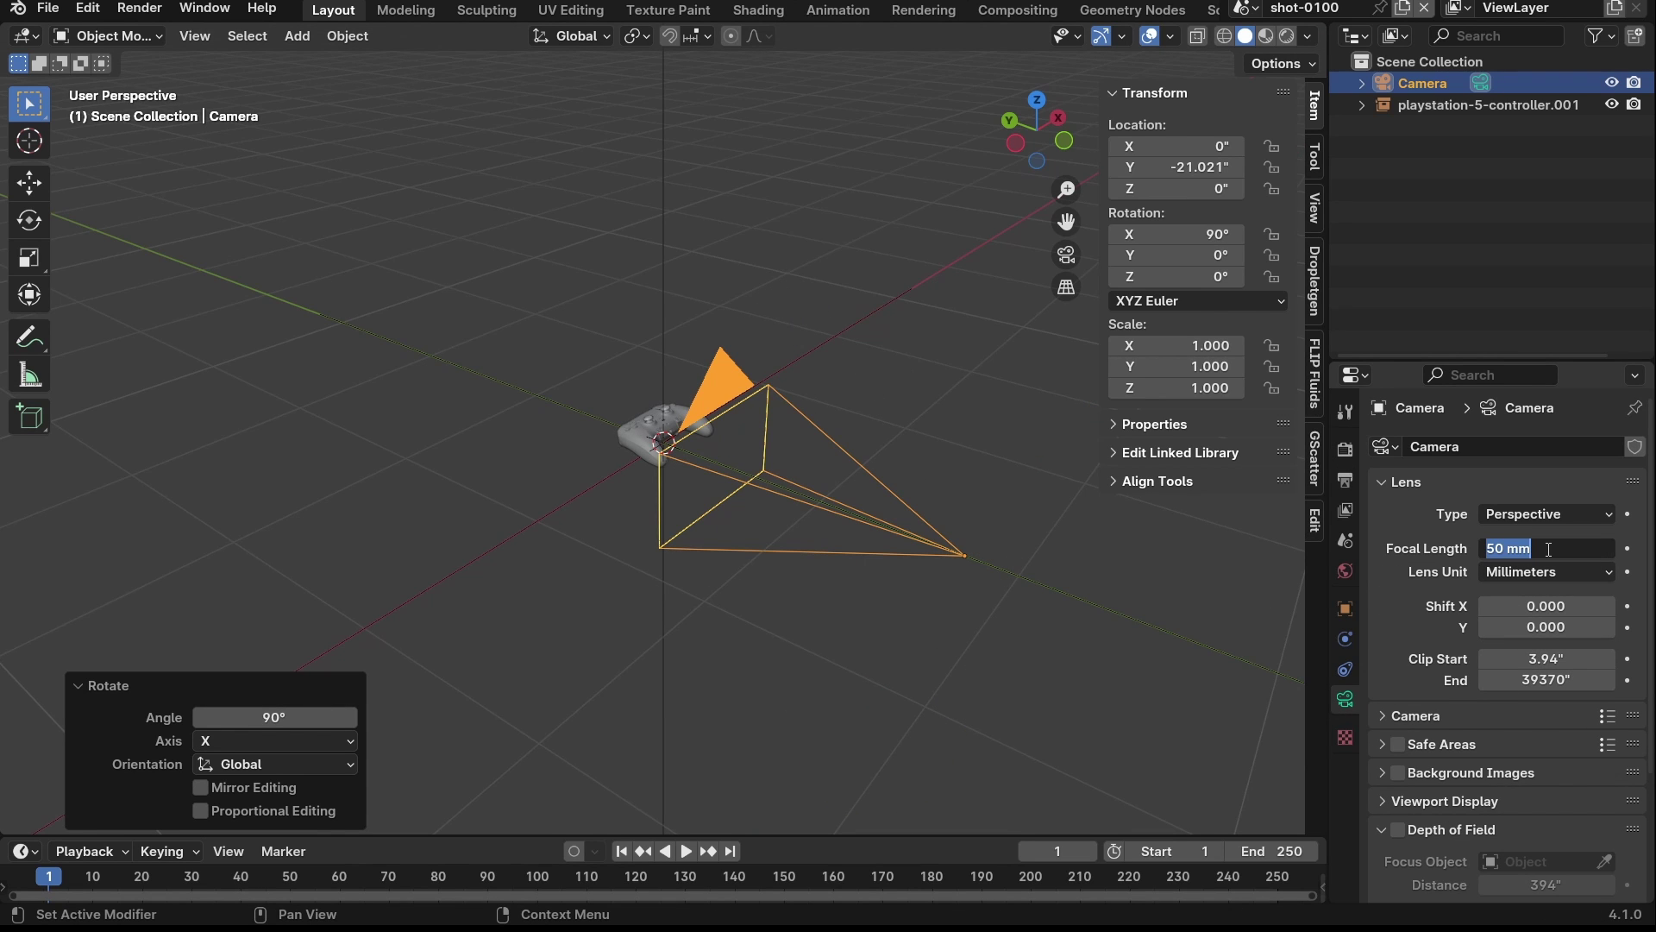
pyautogui.write('135')
pyautogui.press('Return')
# - Move the camera about 25 inches further along negative Y and look through it at the controller
pyautogui.moveTo(1150, 497); pyautogui.dragTo(752, 459, button='middle')
pyautogui.press('`')
pyautogui.click(736, 321)
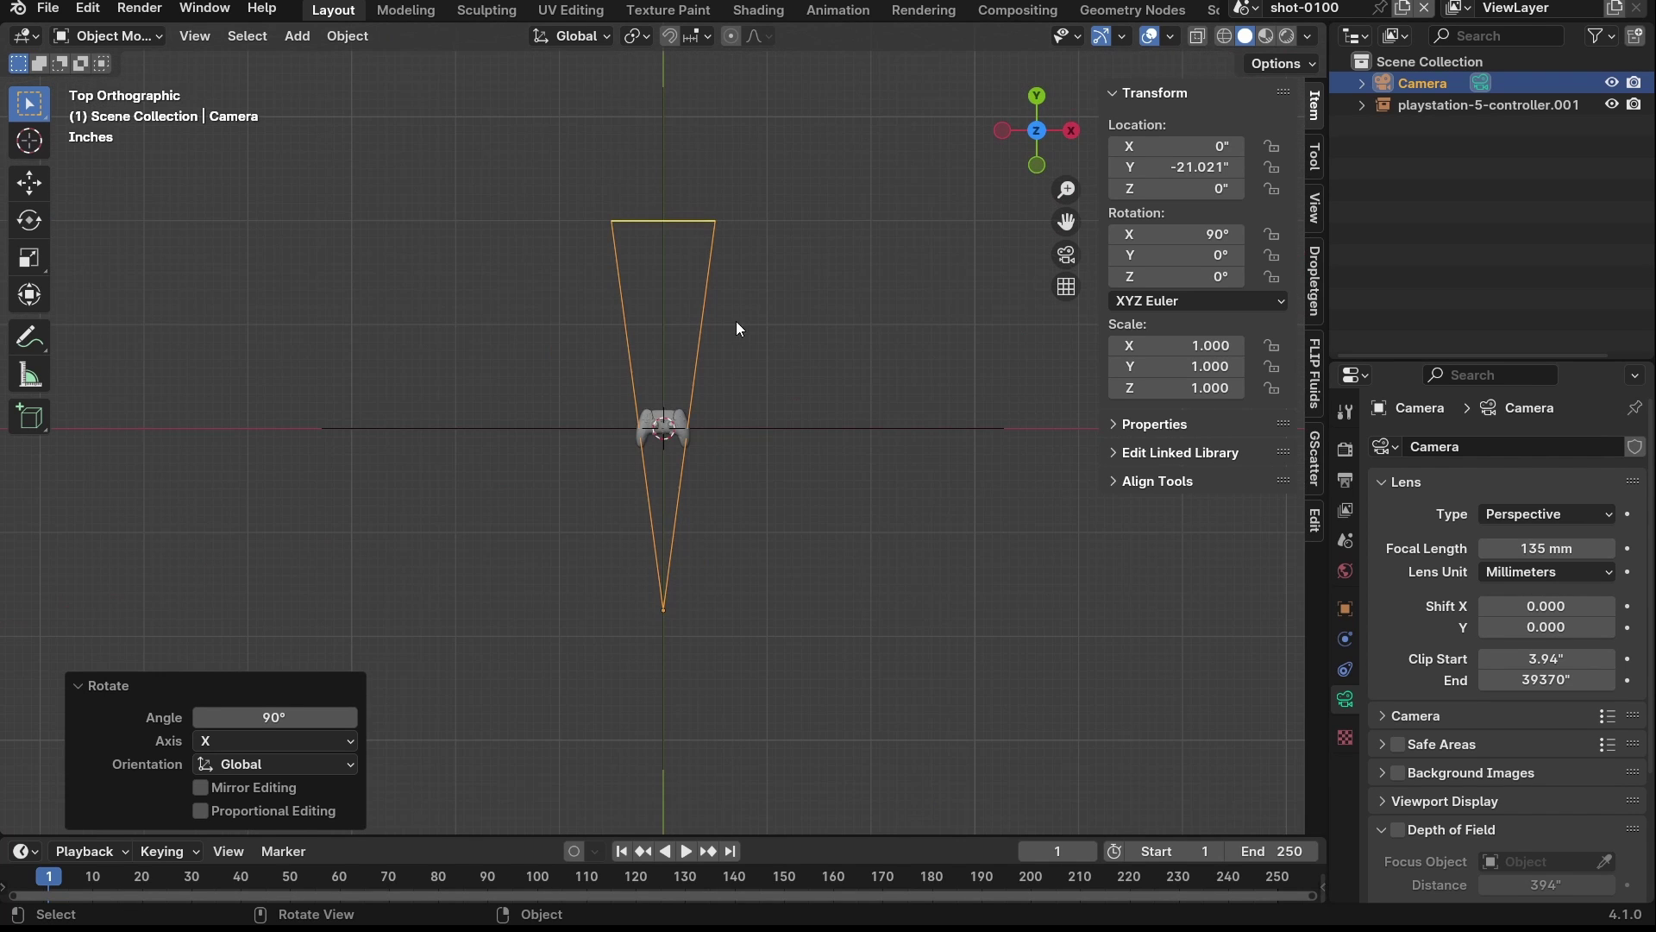
pyautogui.press('g')
pyautogui.press('y')
pyautogui.click(754, 651)
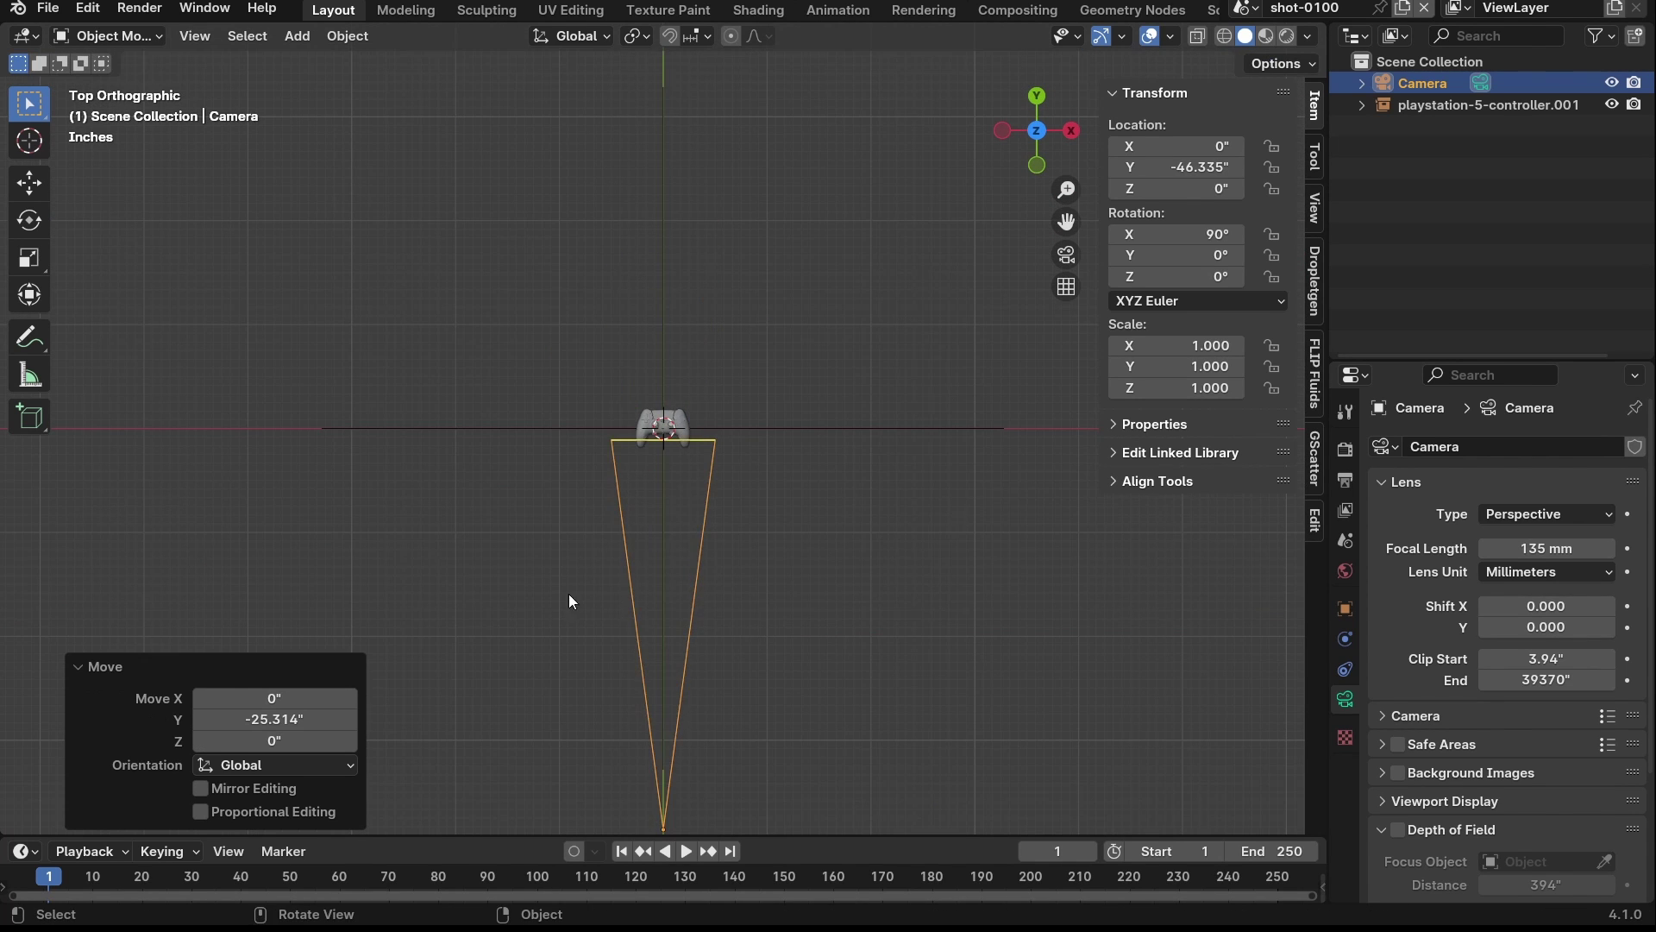
pyautogui.moveTo(570, 596); pyautogui.dragTo(677, 496, button='middle')
pyautogui.scroll(3, 686, 481)
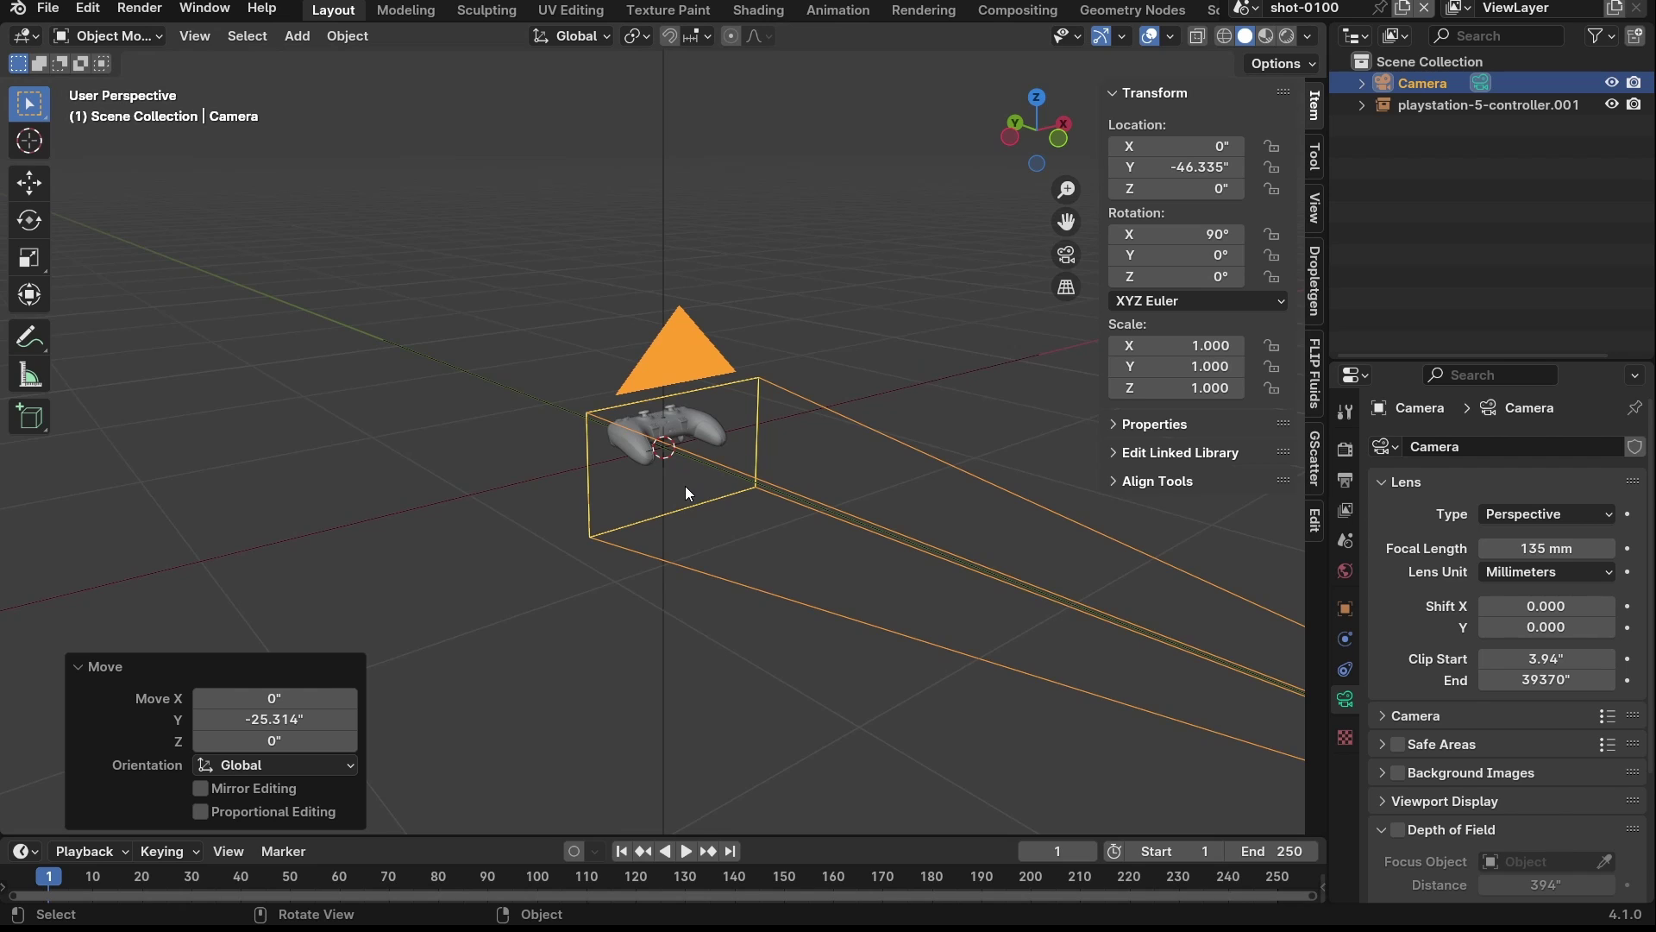
pyautogui.press('KP_0')
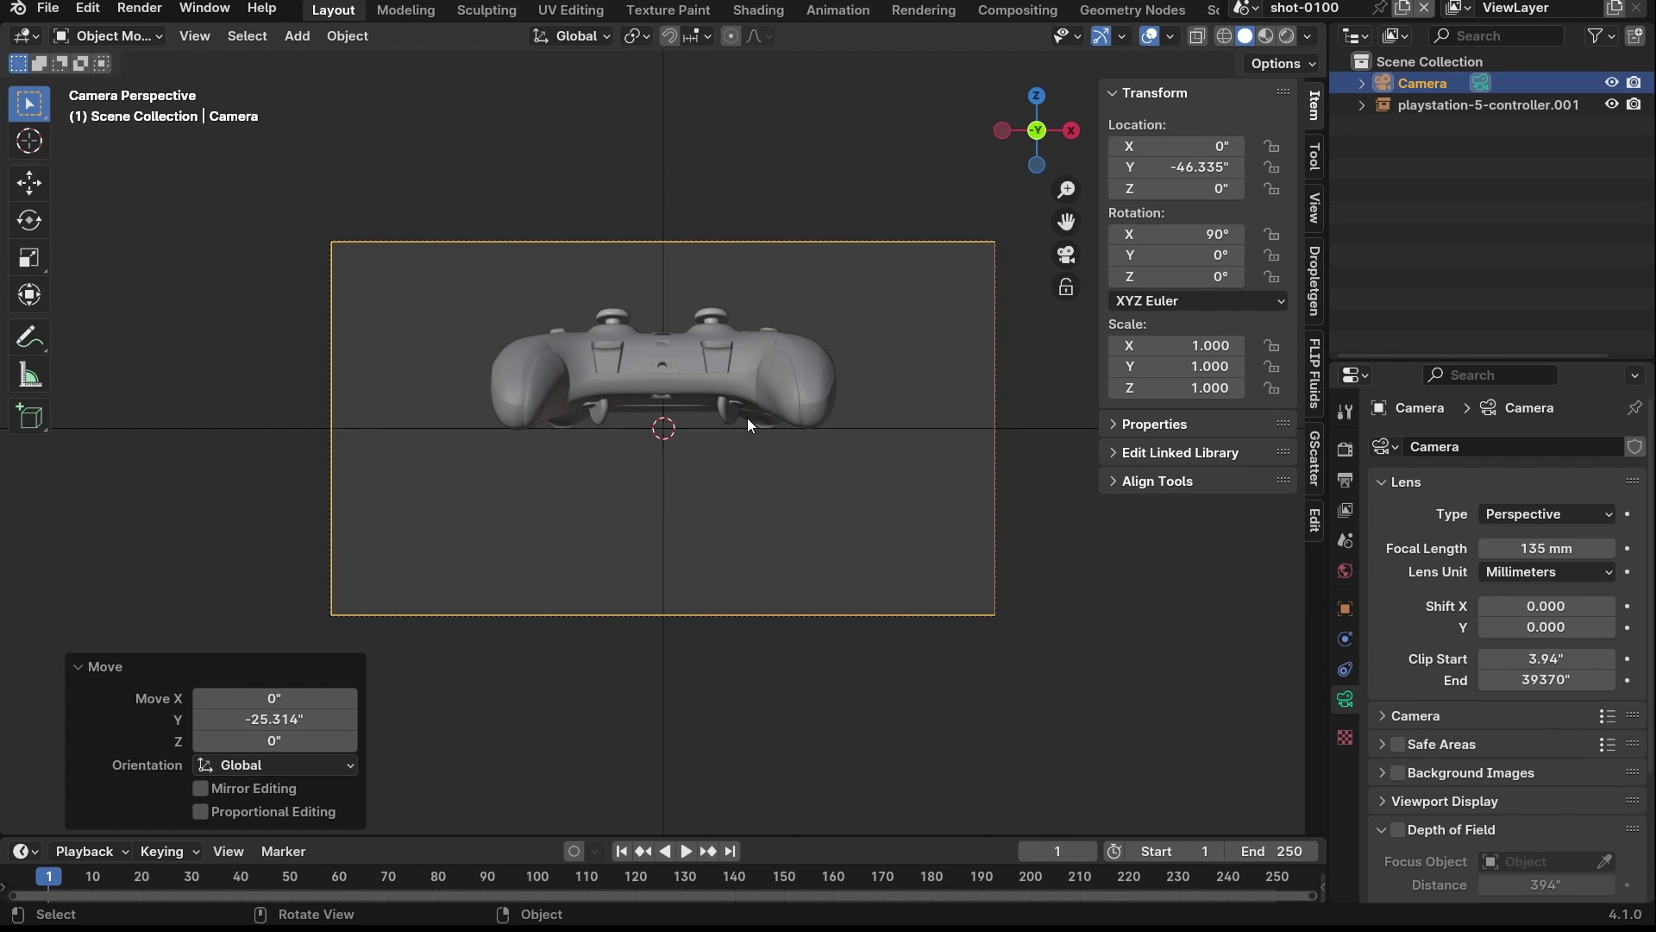
# - Set the render resolution of the shot to 1920 by 1920 px
pyautogui.click(747, 420)
pyautogui.click(854, 335)
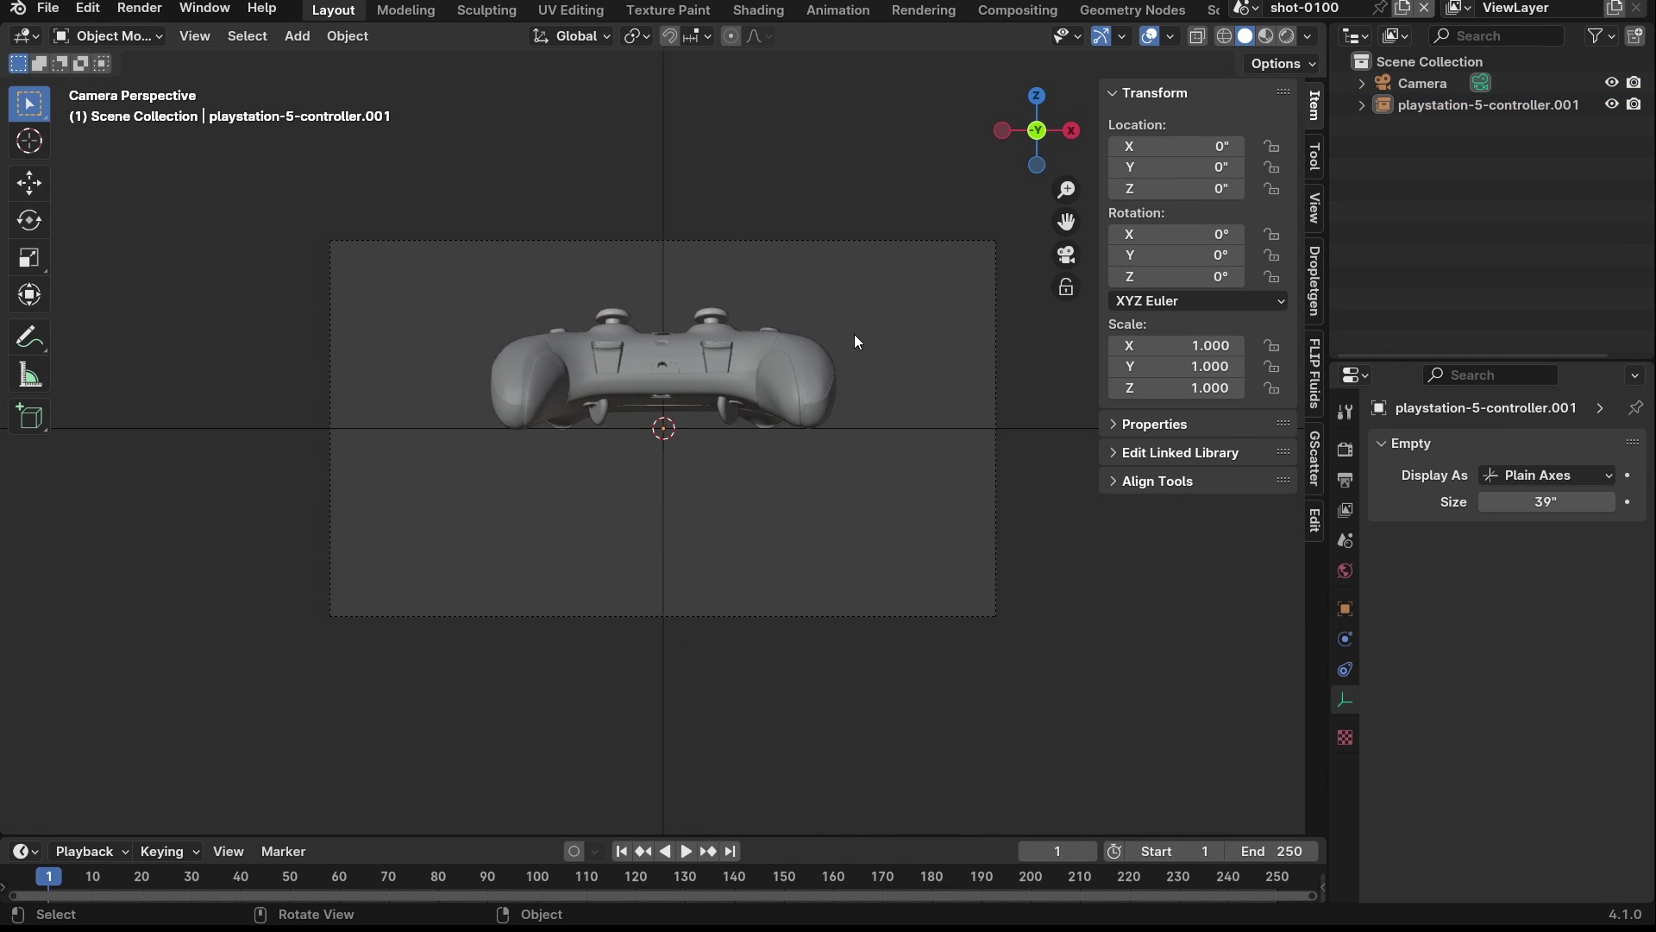
pyautogui.click(731, 358)
pyautogui.click(1343, 450)
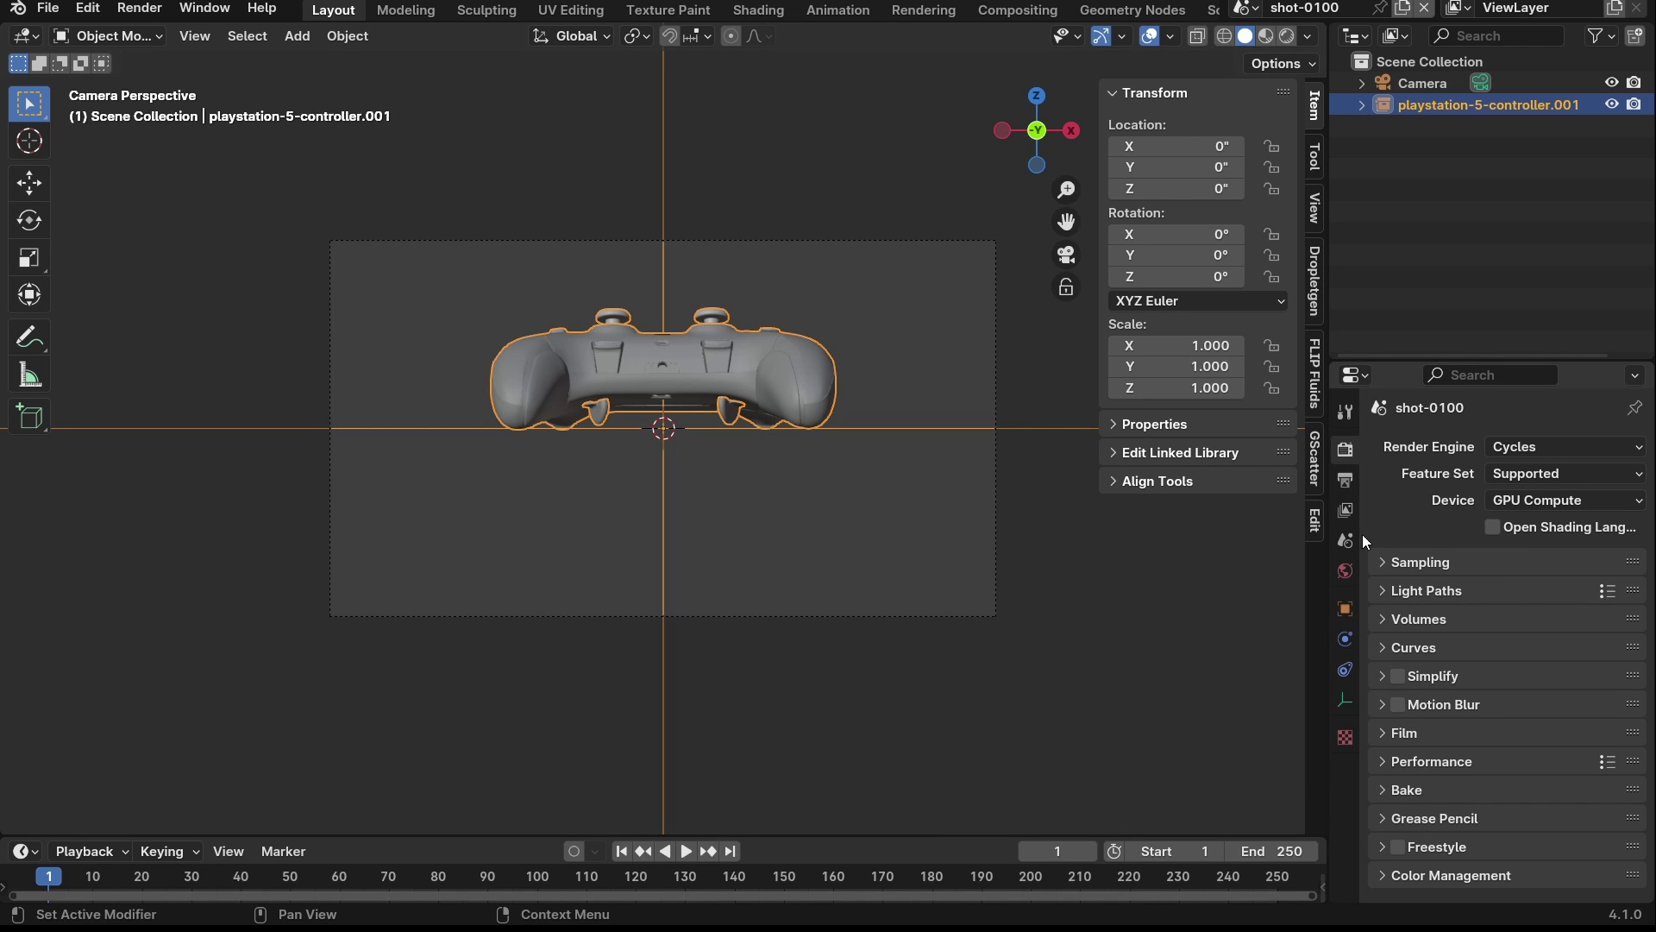
pyautogui.click(1345, 480)
pyautogui.click(1409, 445)
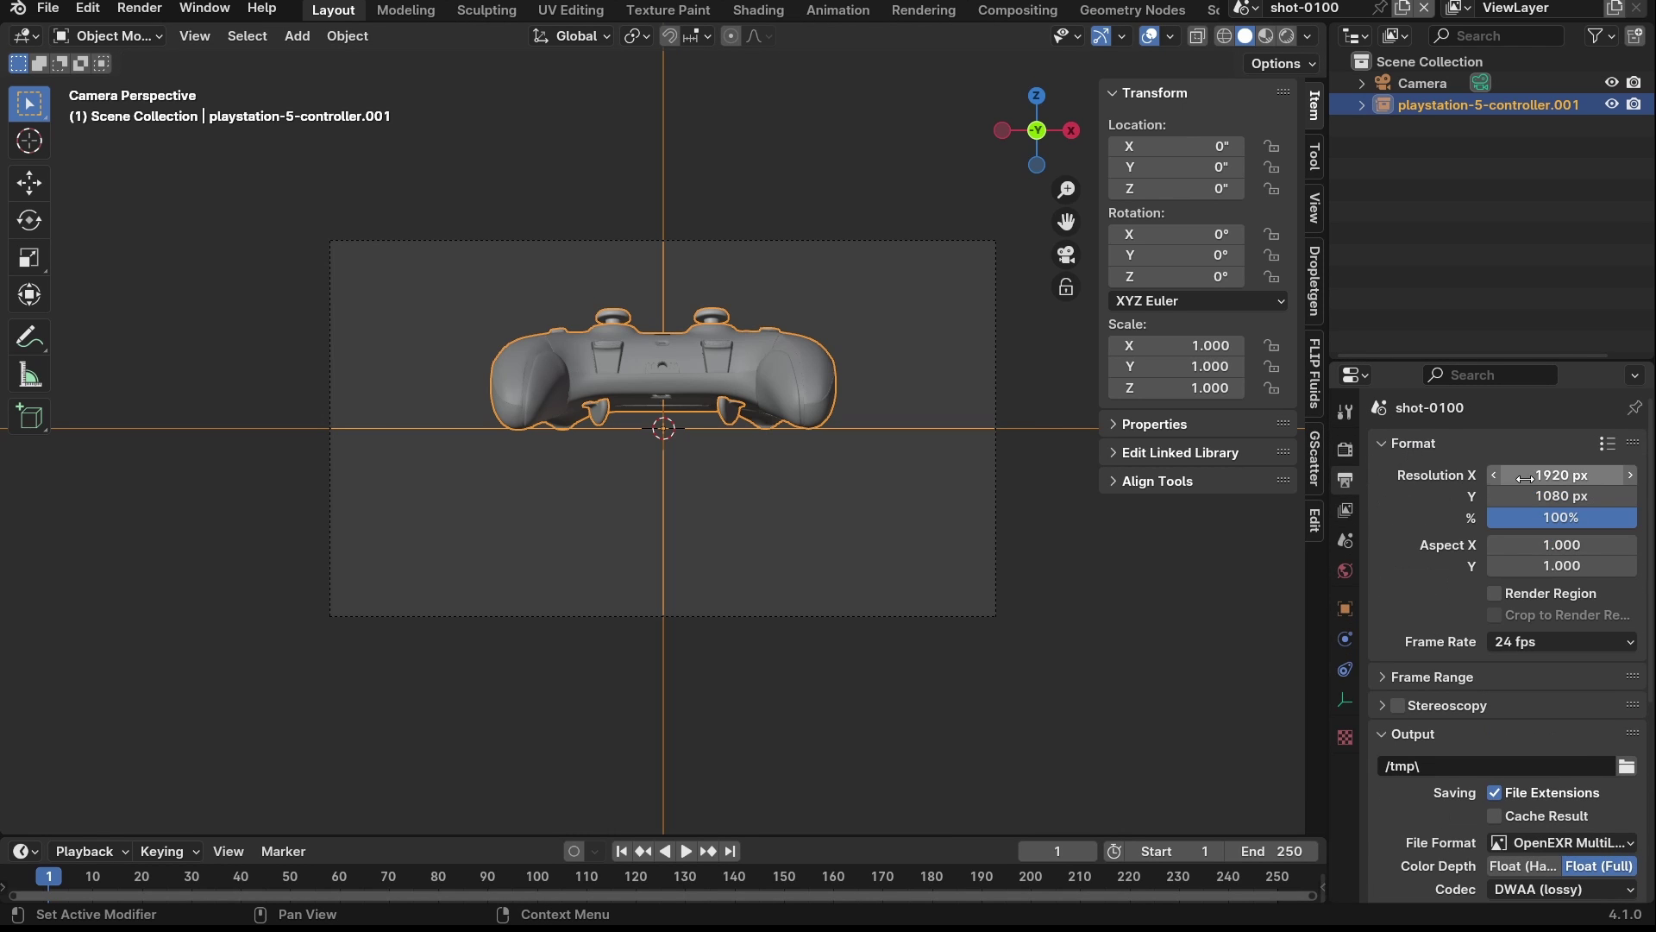
pyautogui.click(1546, 474)
pyautogui.write('1920')
pyautogui.press('Tab')
pyautogui.write('1920')
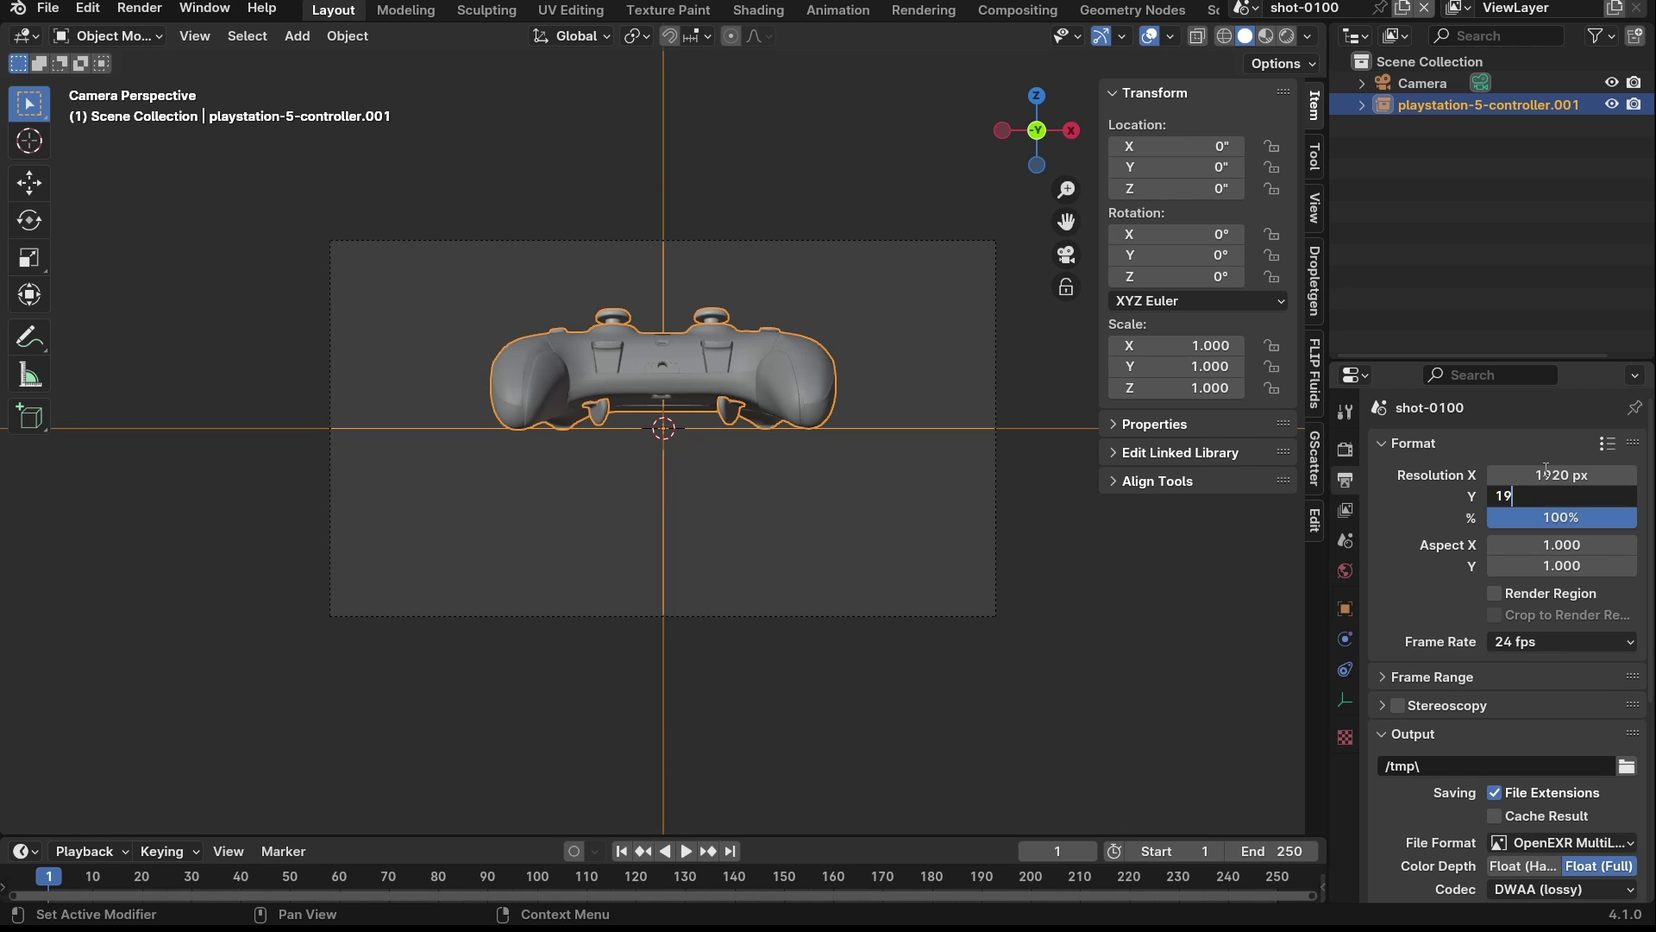
pyautogui.press('Return')
# - Rotate the controller freely with the trackball to about X 57°, Y -17° and Z 30°, turning its top face towards the camera
pyautogui.click(812, 483)
pyautogui.click(746, 419)
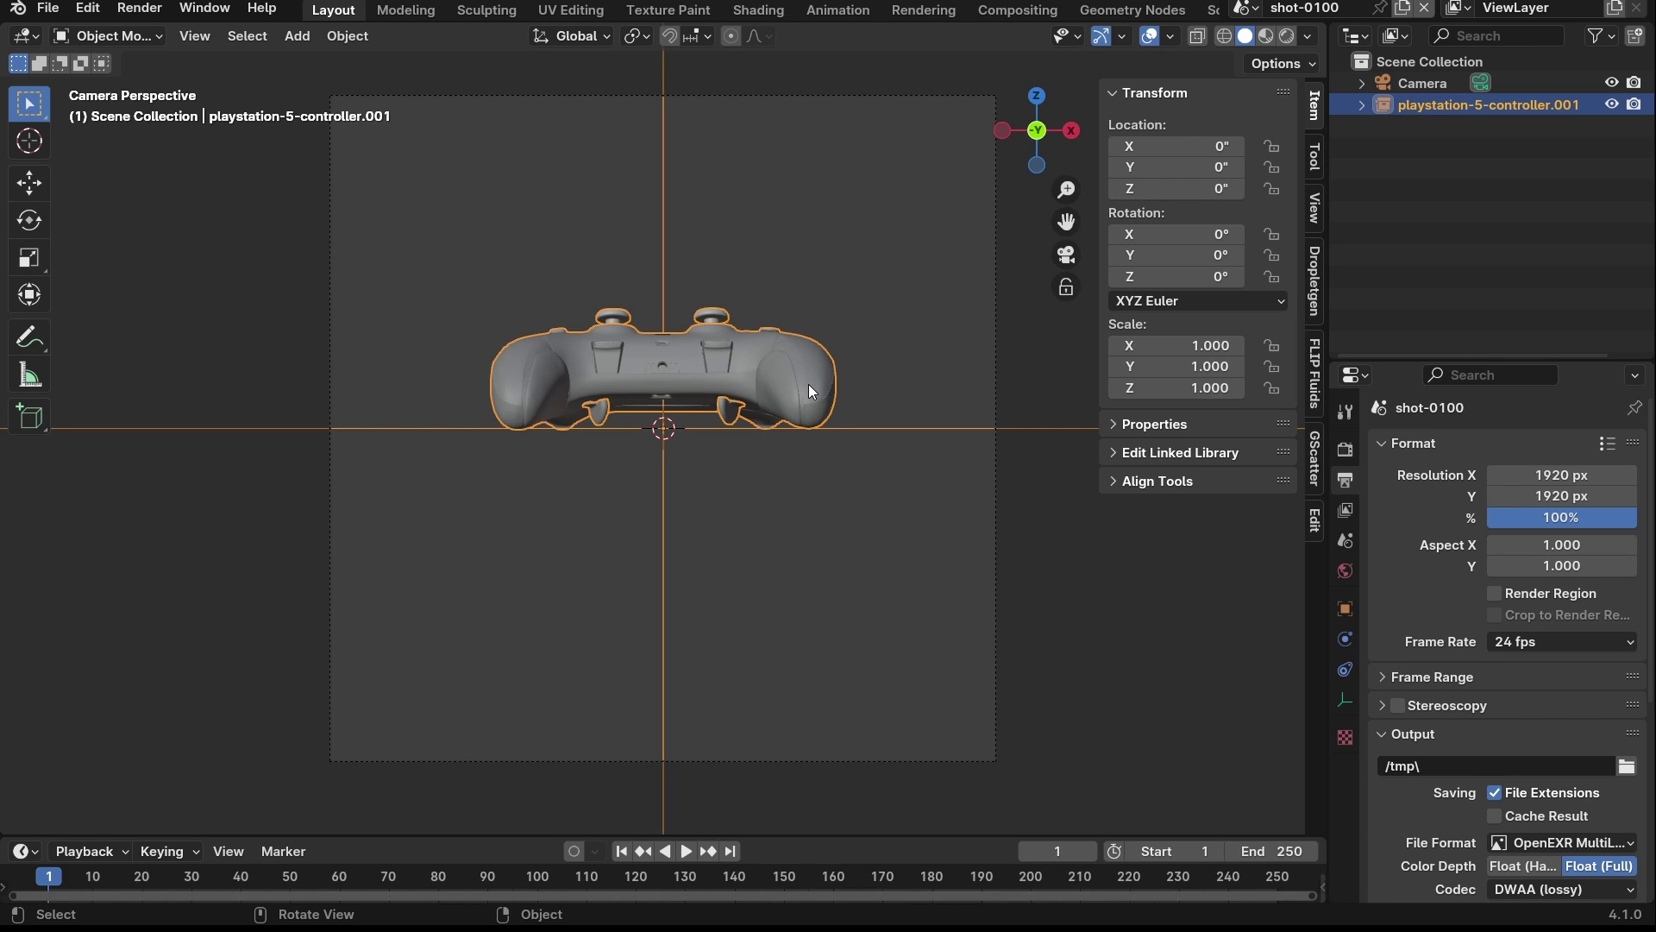
pyautogui.press('r')
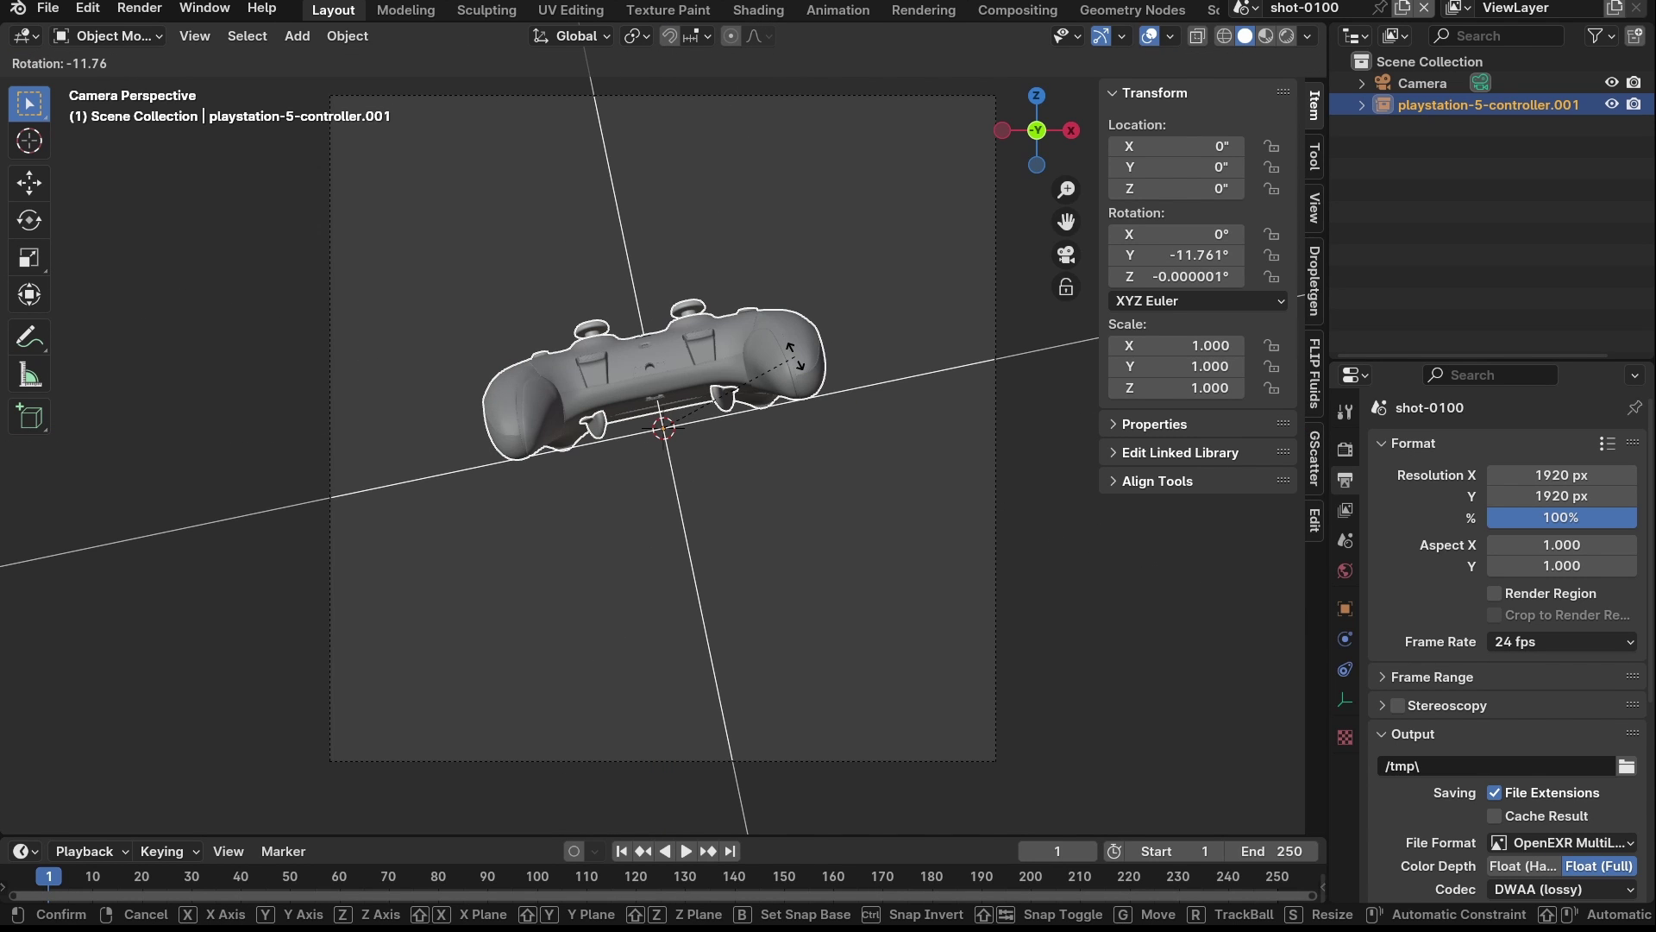
pyautogui.press('Escape')
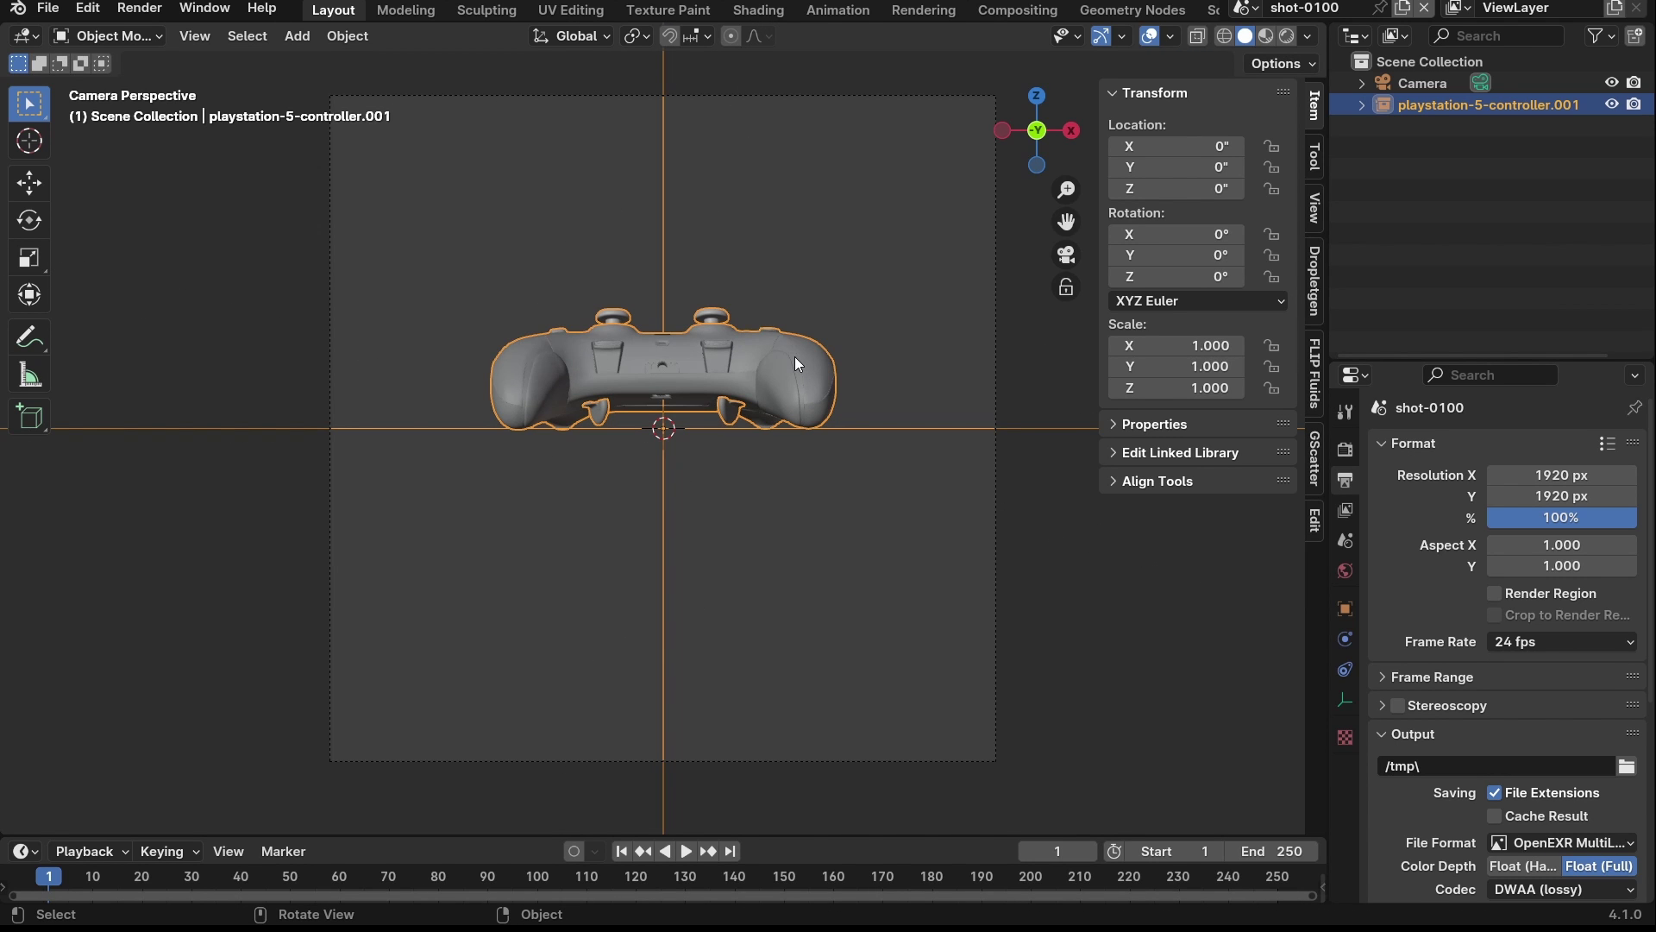
pyautogui.press('r')
pyautogui.press('r')
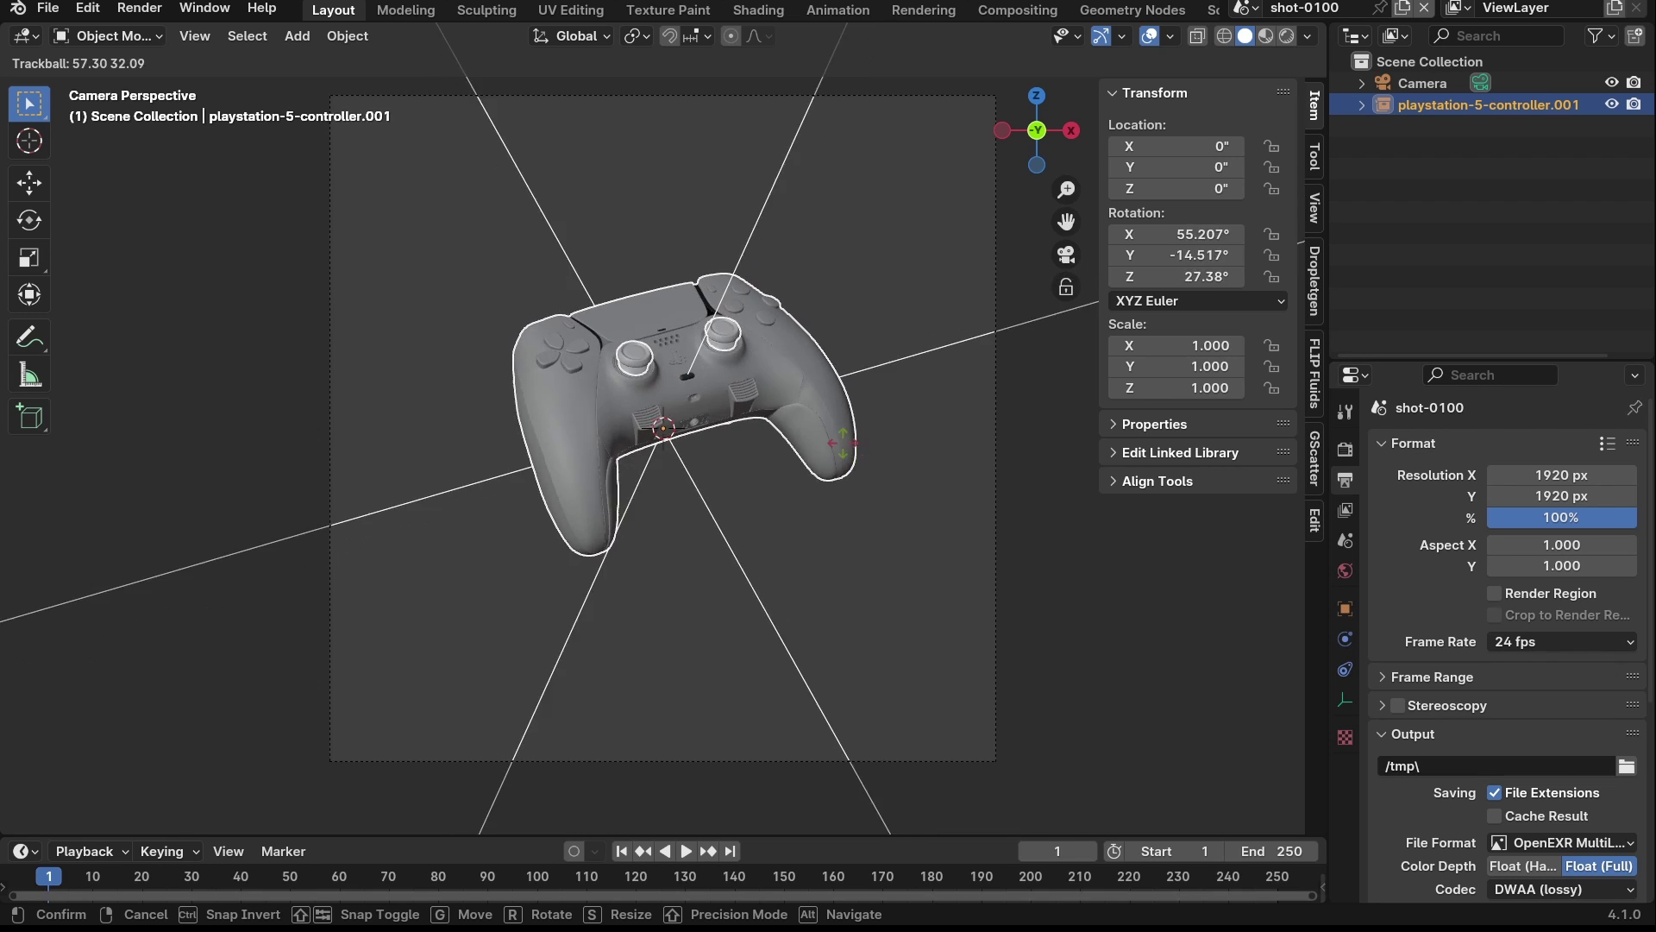
pyautogui.click(779, 407)
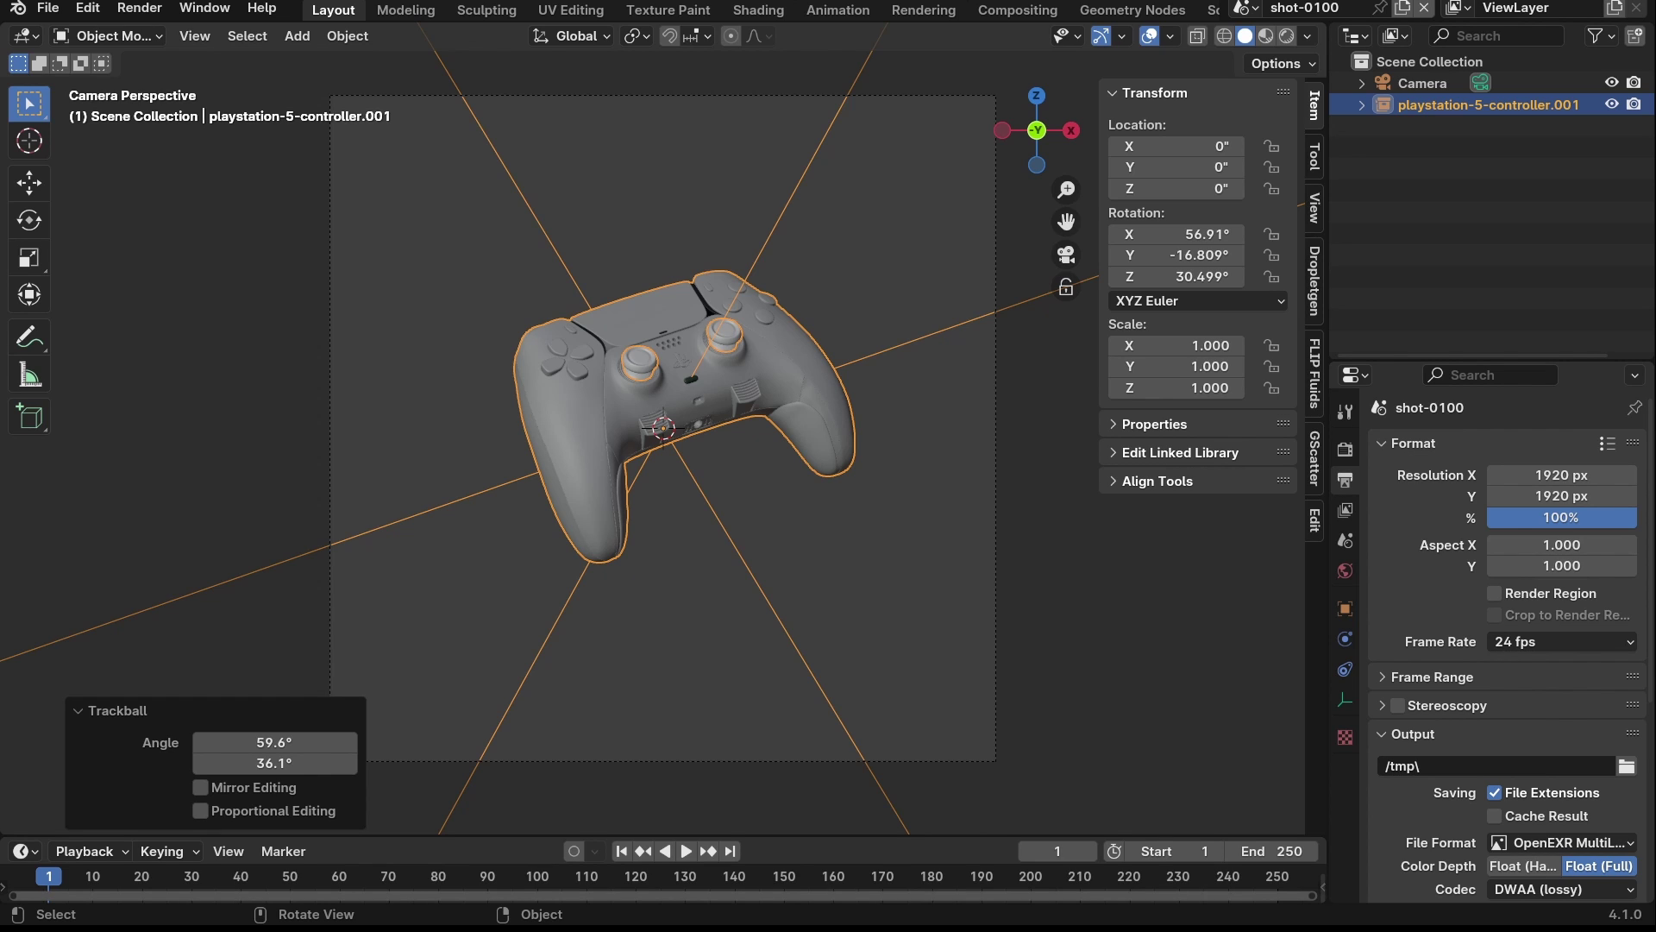
# - Fine-tune the controller's tilt by rotating it about 4° around the camera's viewing axis
pyautogui.click(783, 552)
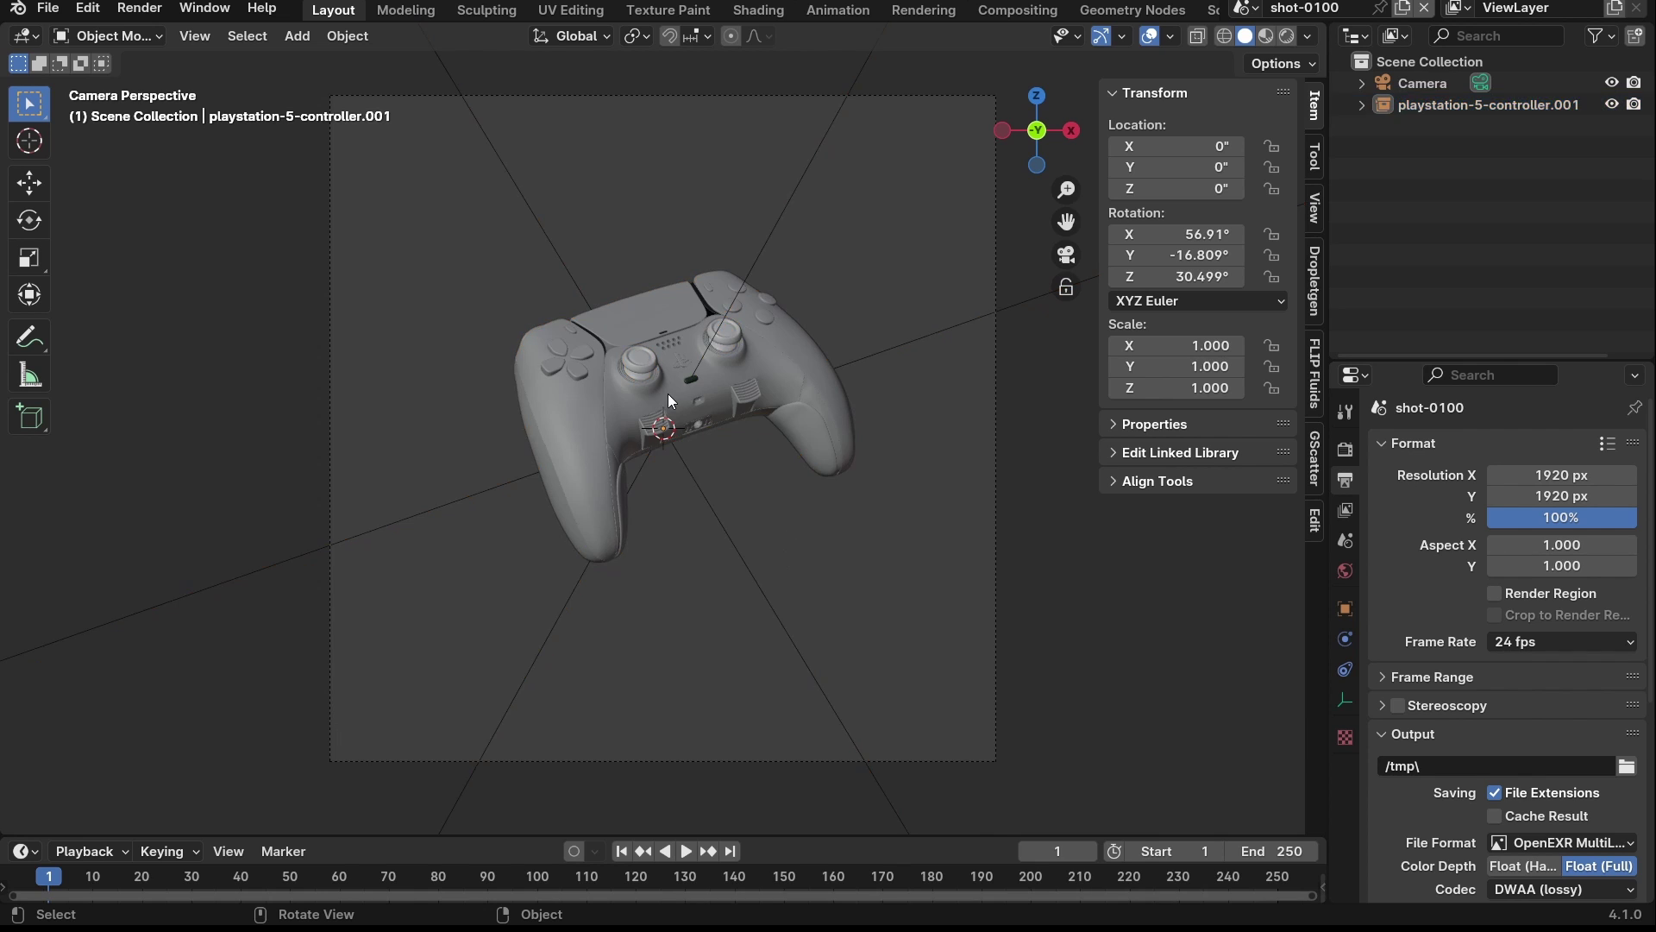
pyautogui.click(667, 393)
pyautogui.press('r')
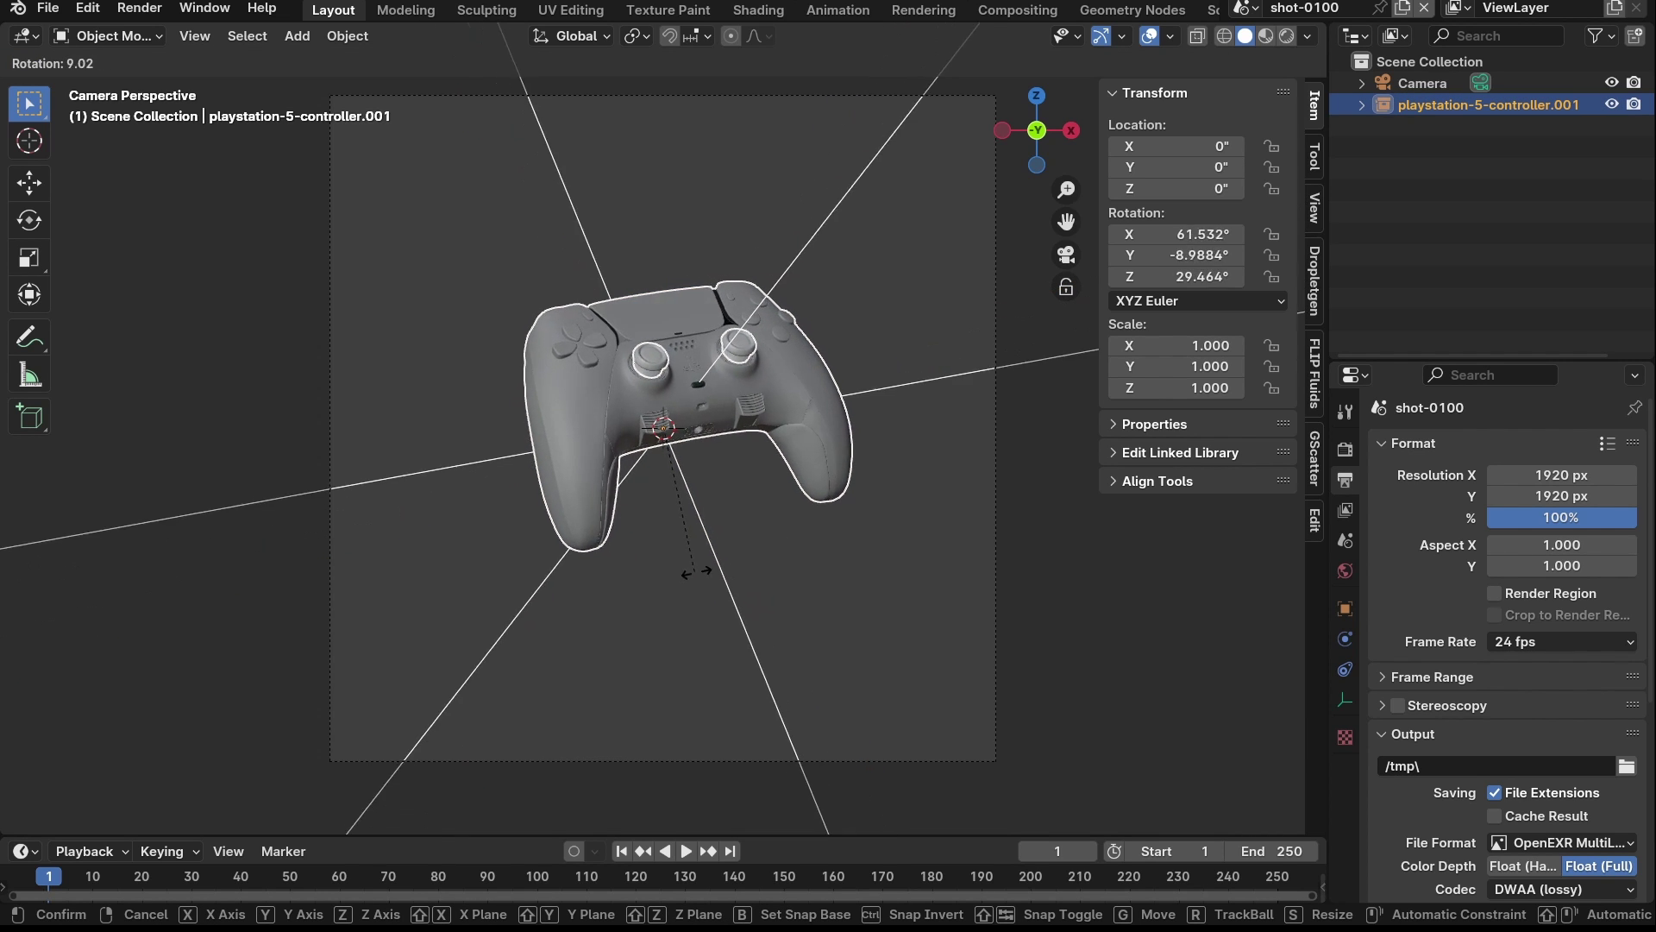
pyautogui.click(700, 543)
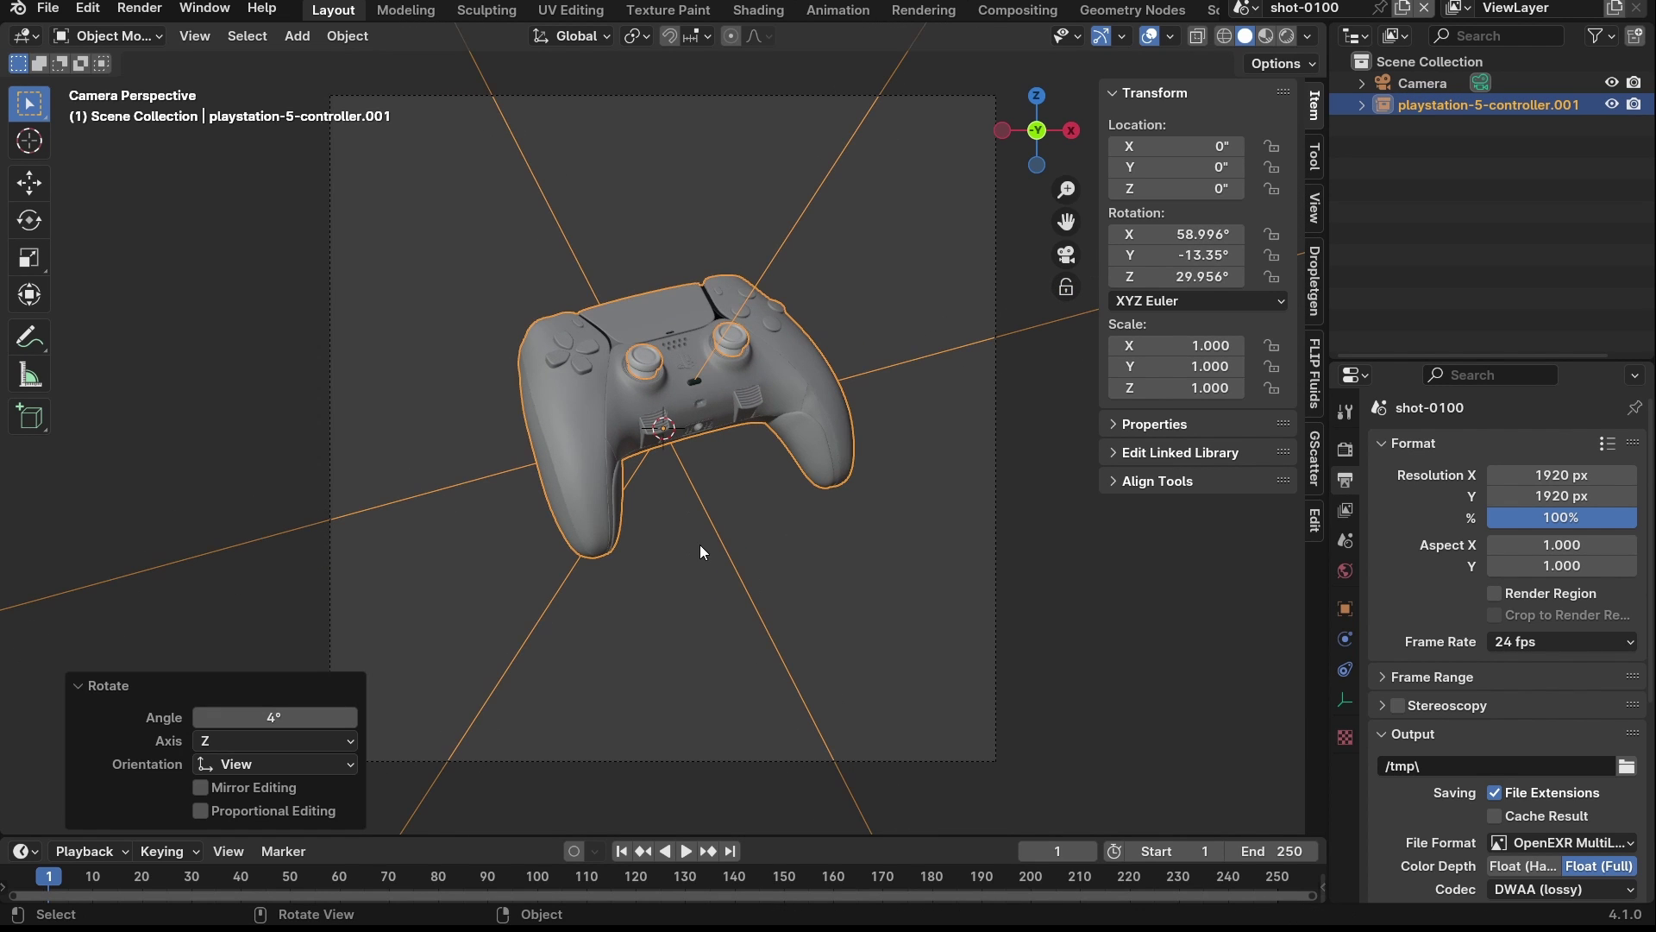
# - Rotate the controller about 2.6° around its local Y axis
pyautogui.press('r')
pyautogui.press('x')
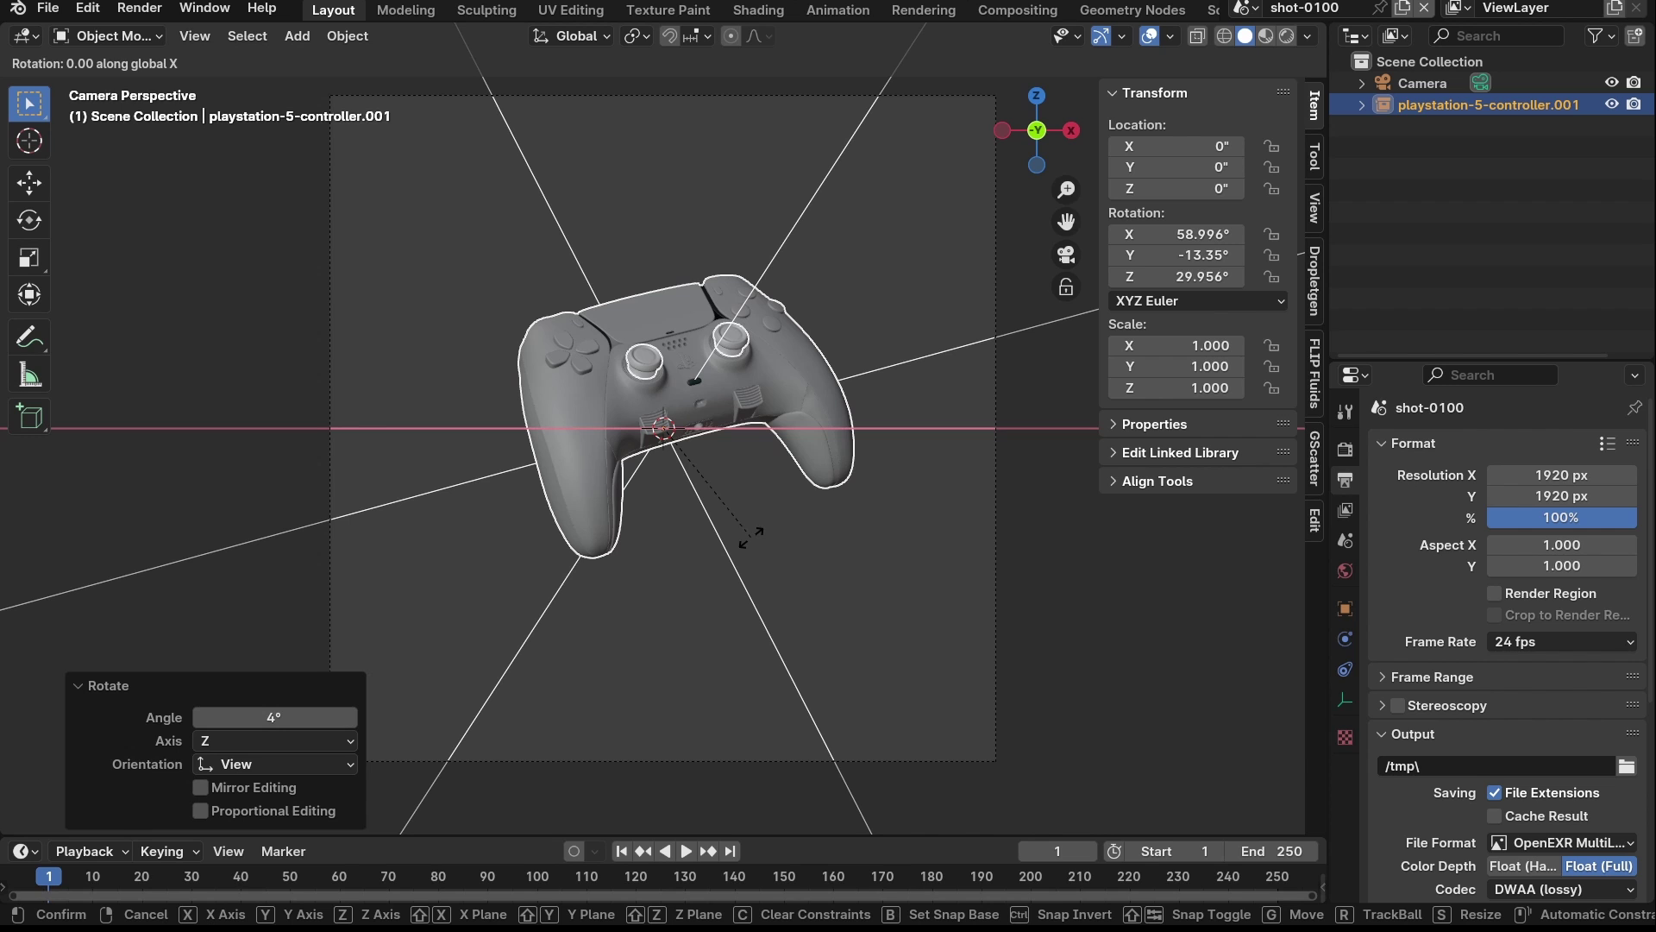
pyautogui.press('z')
pyautogui.press('z')
pyautogui.press('y')
pyautogui.press('y')
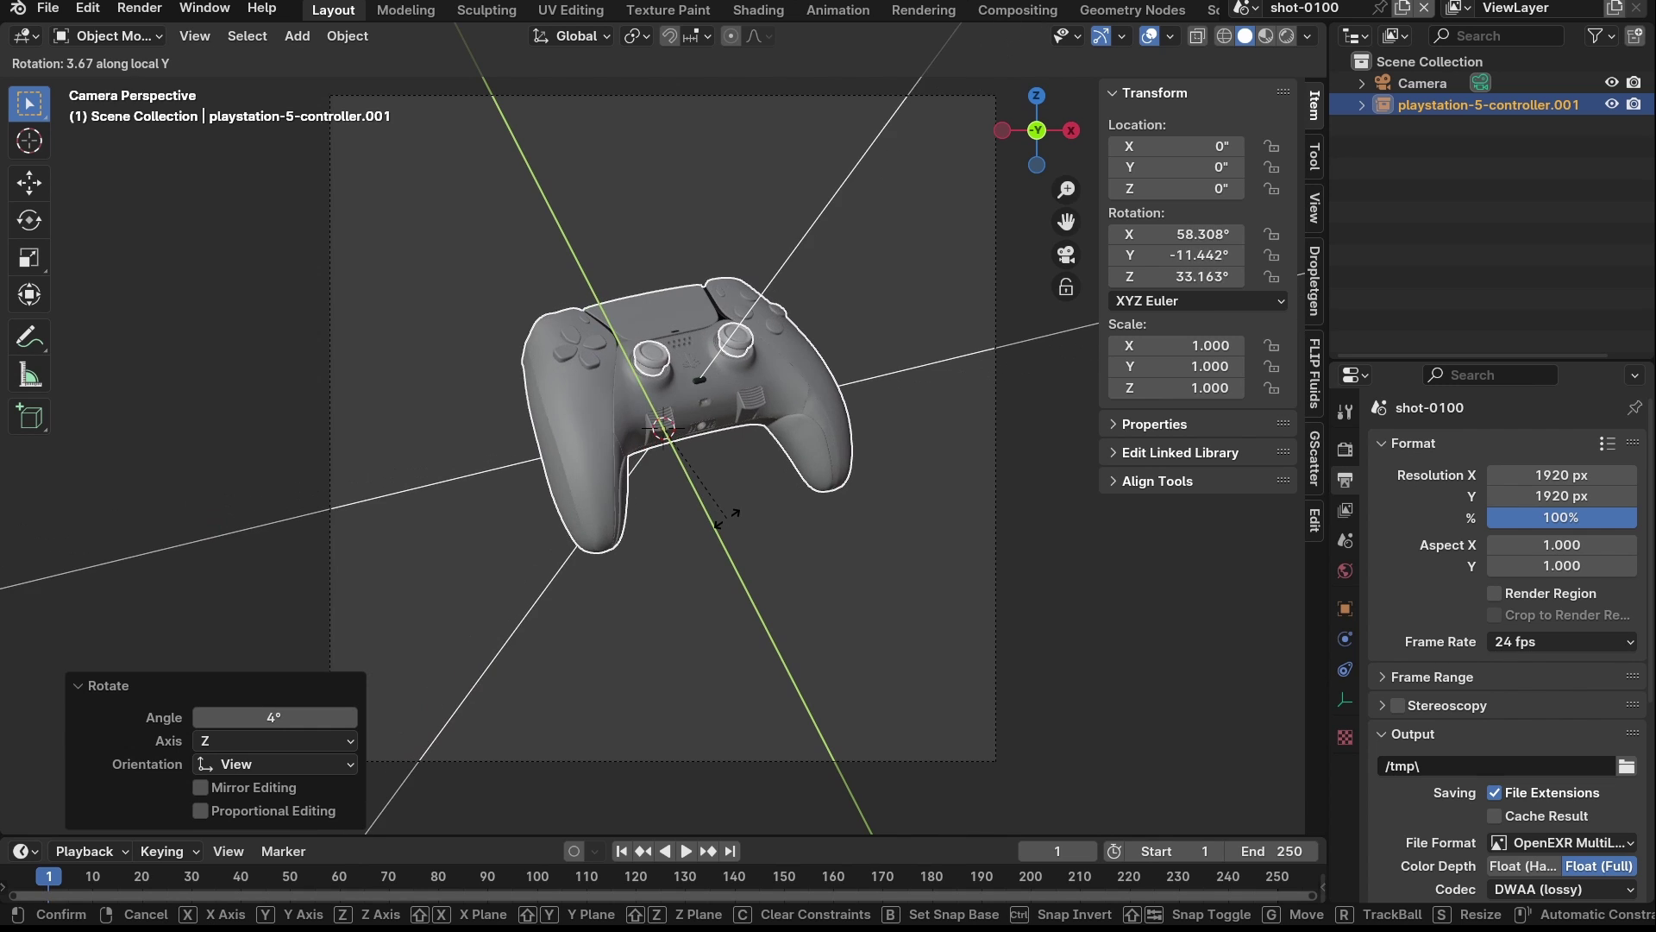
pyautogui.click(728, 517)
# - Tilt the controller about -6.4° around its local X axis and deselect it
pyautogui.press('r')
pyautogui.press('x')
pyautogui.press('x')
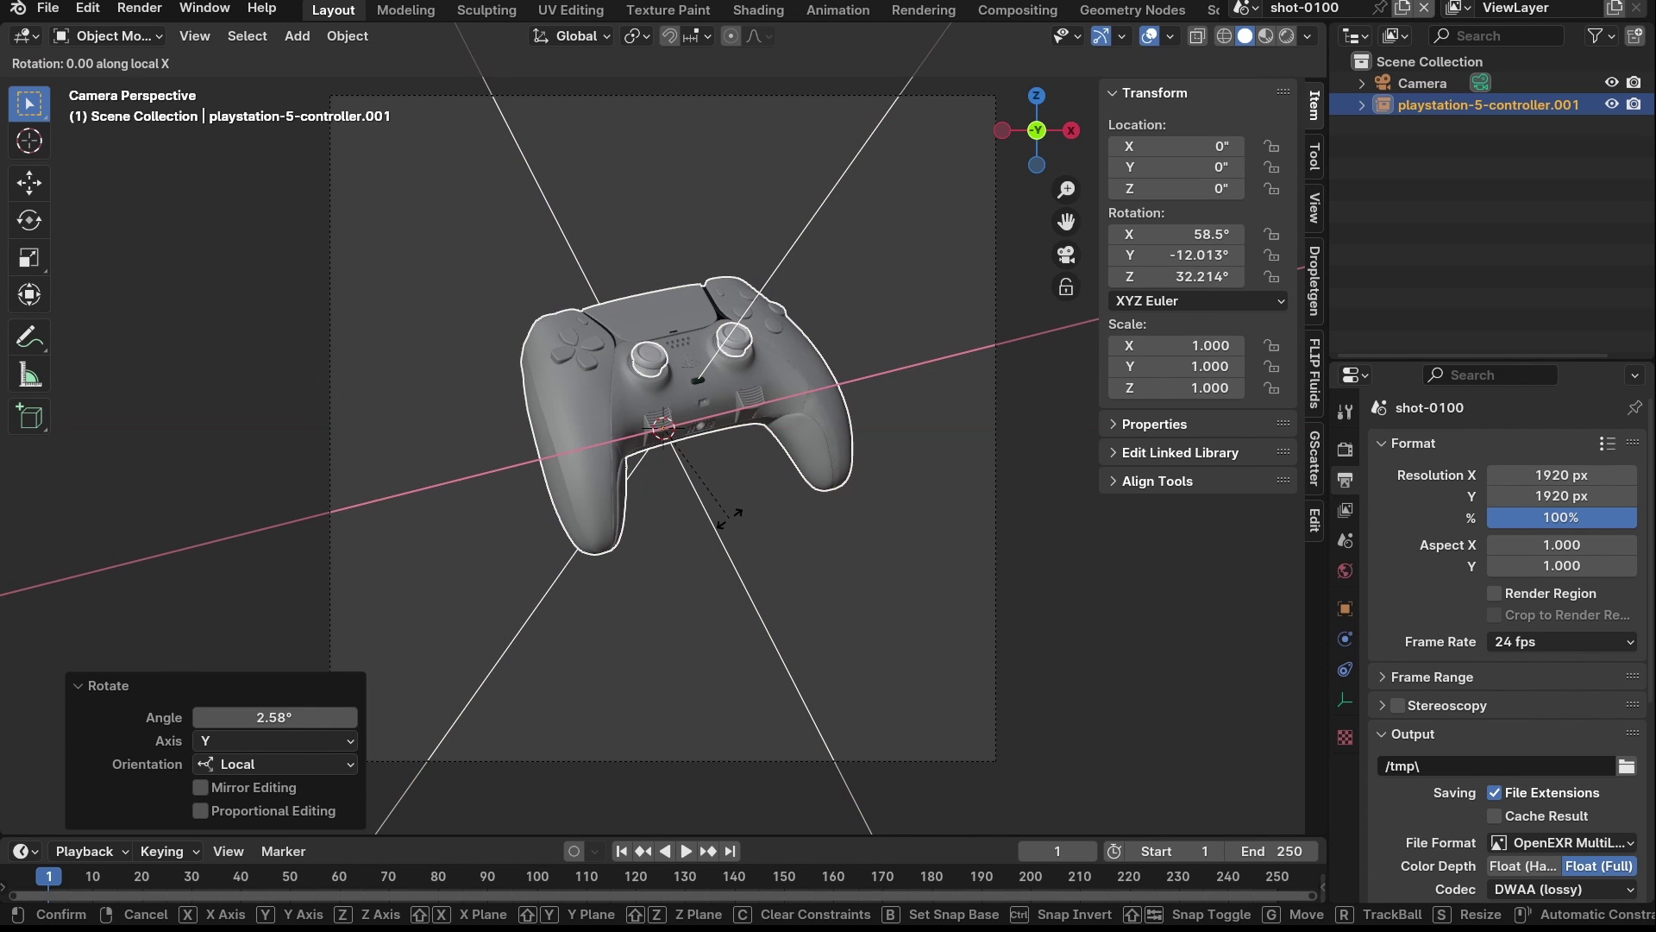
pyautogui.click(733, 504)
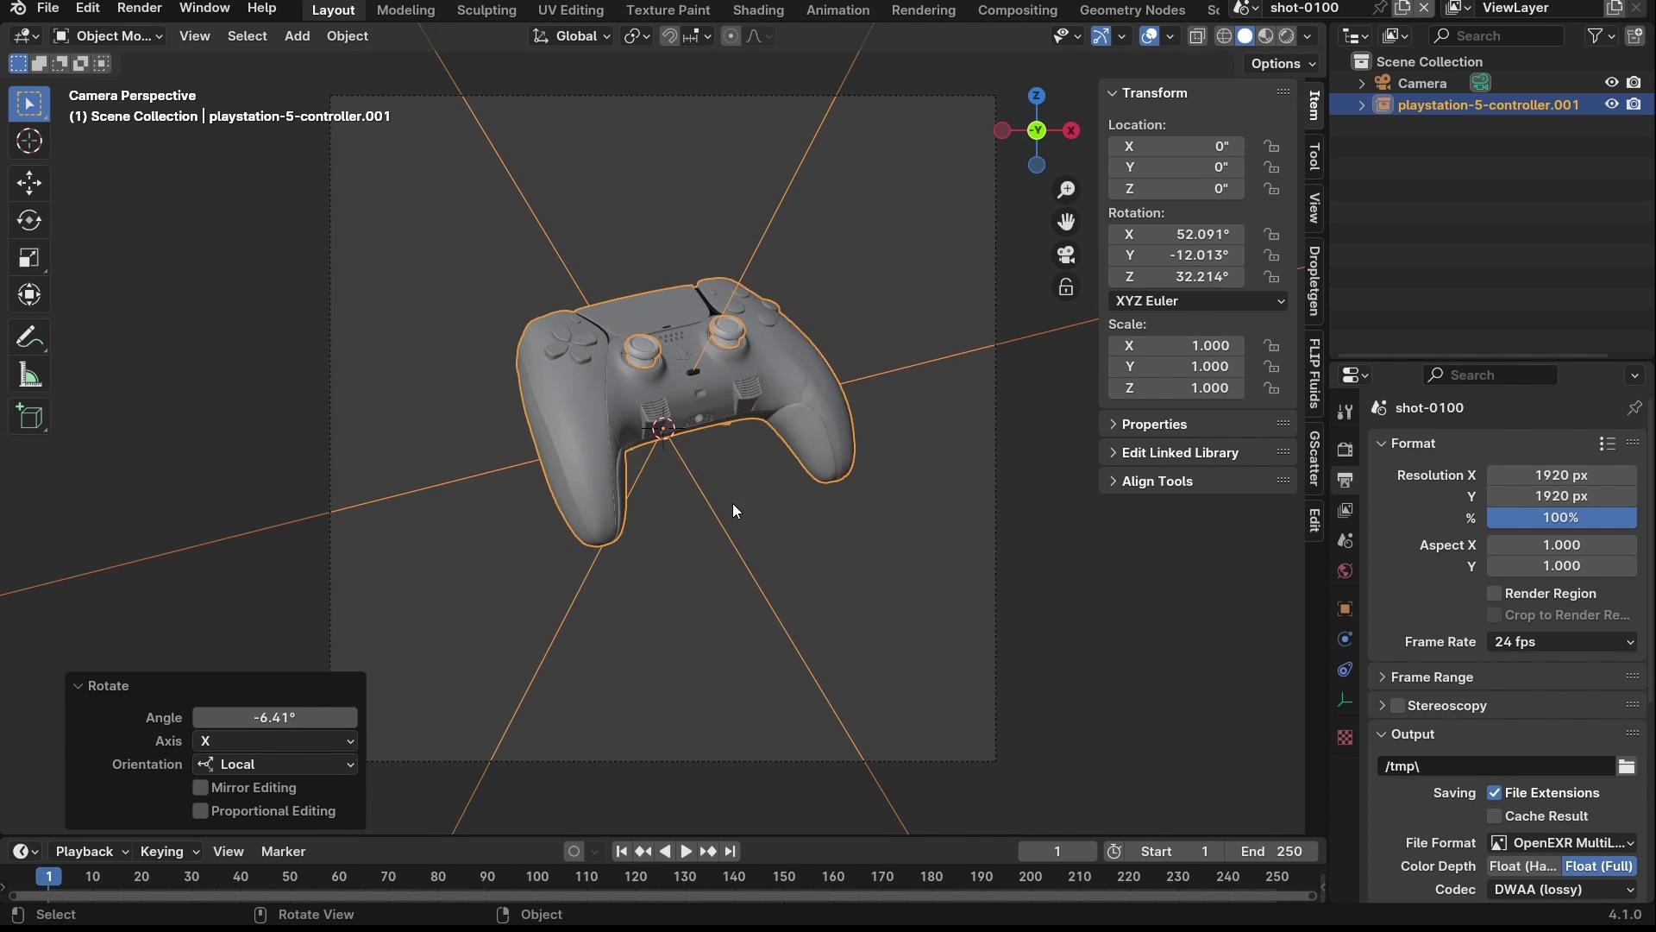
pyautogui.click(887, 523)
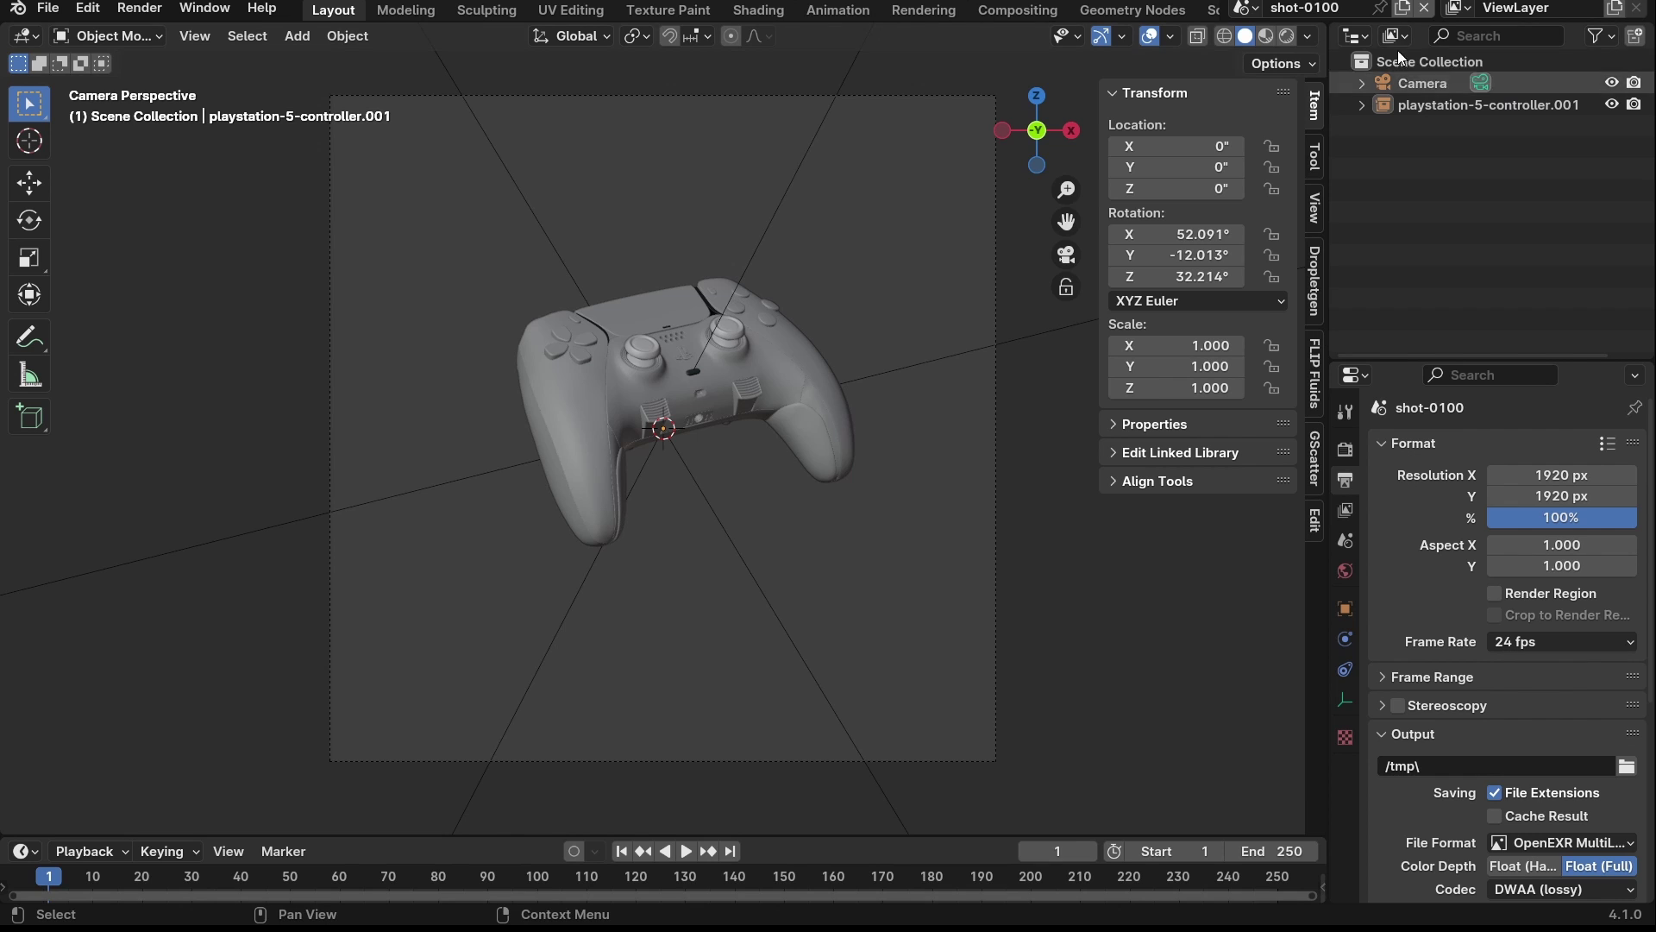
# - Move the camera about 18 inches closer to the controller along its local Z axis
pyautogui.click(1404, 82)
pyautogui.press('g')
pyautogui.press('z')
pyautogui.press('z')
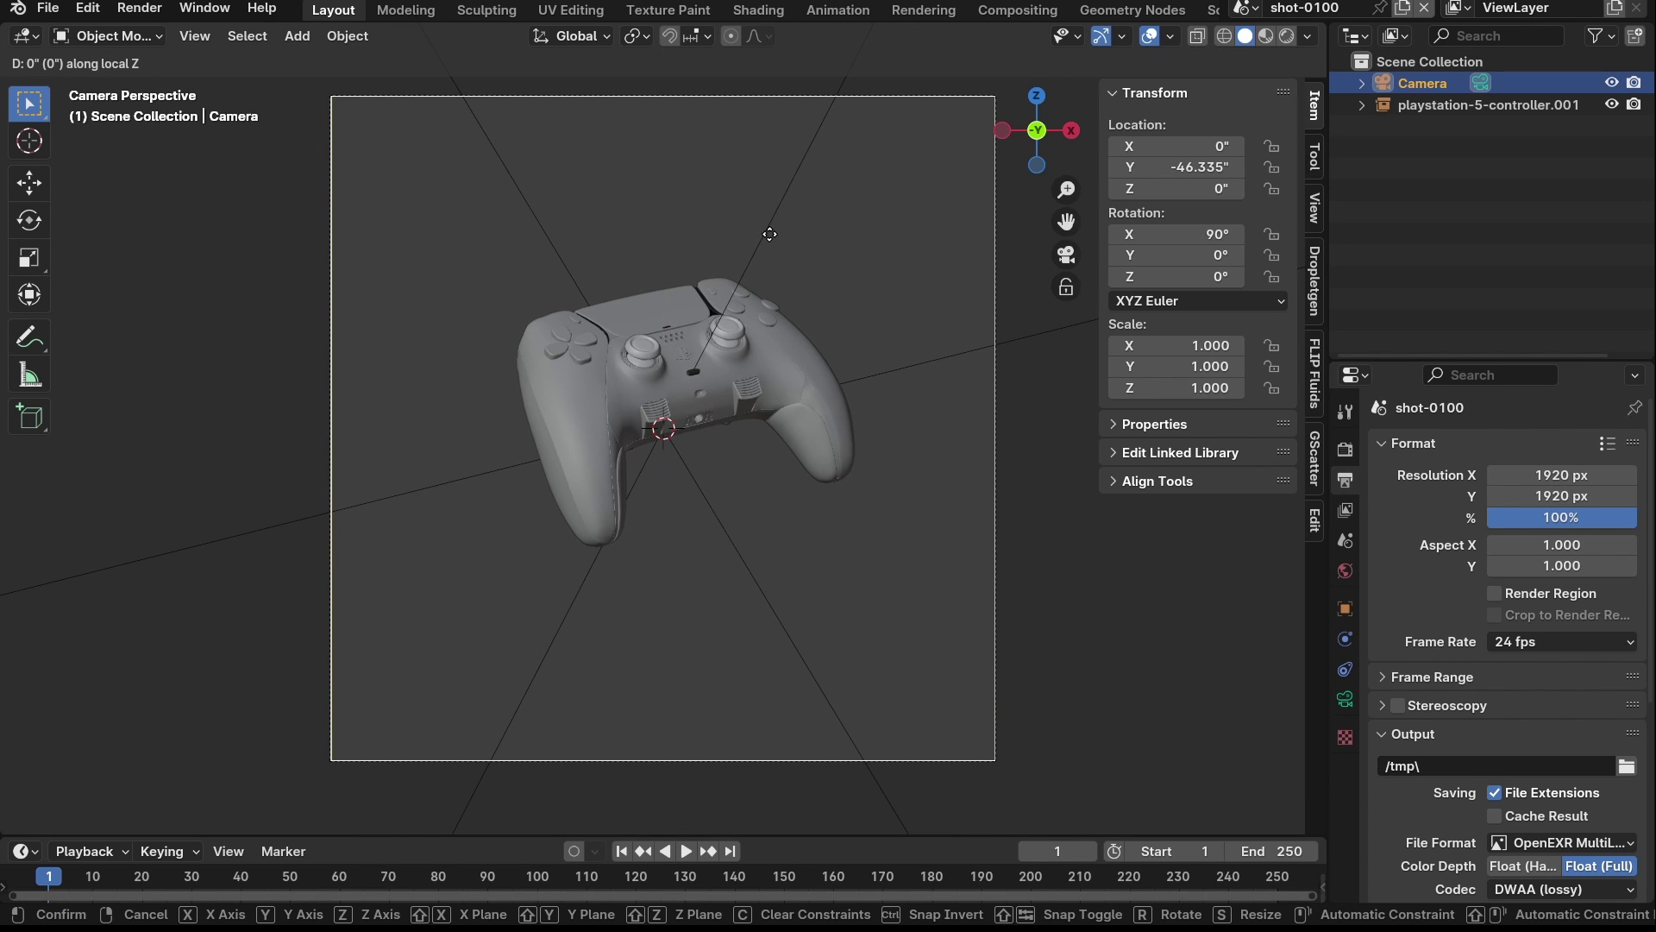
pyautogui.click(823, 93)
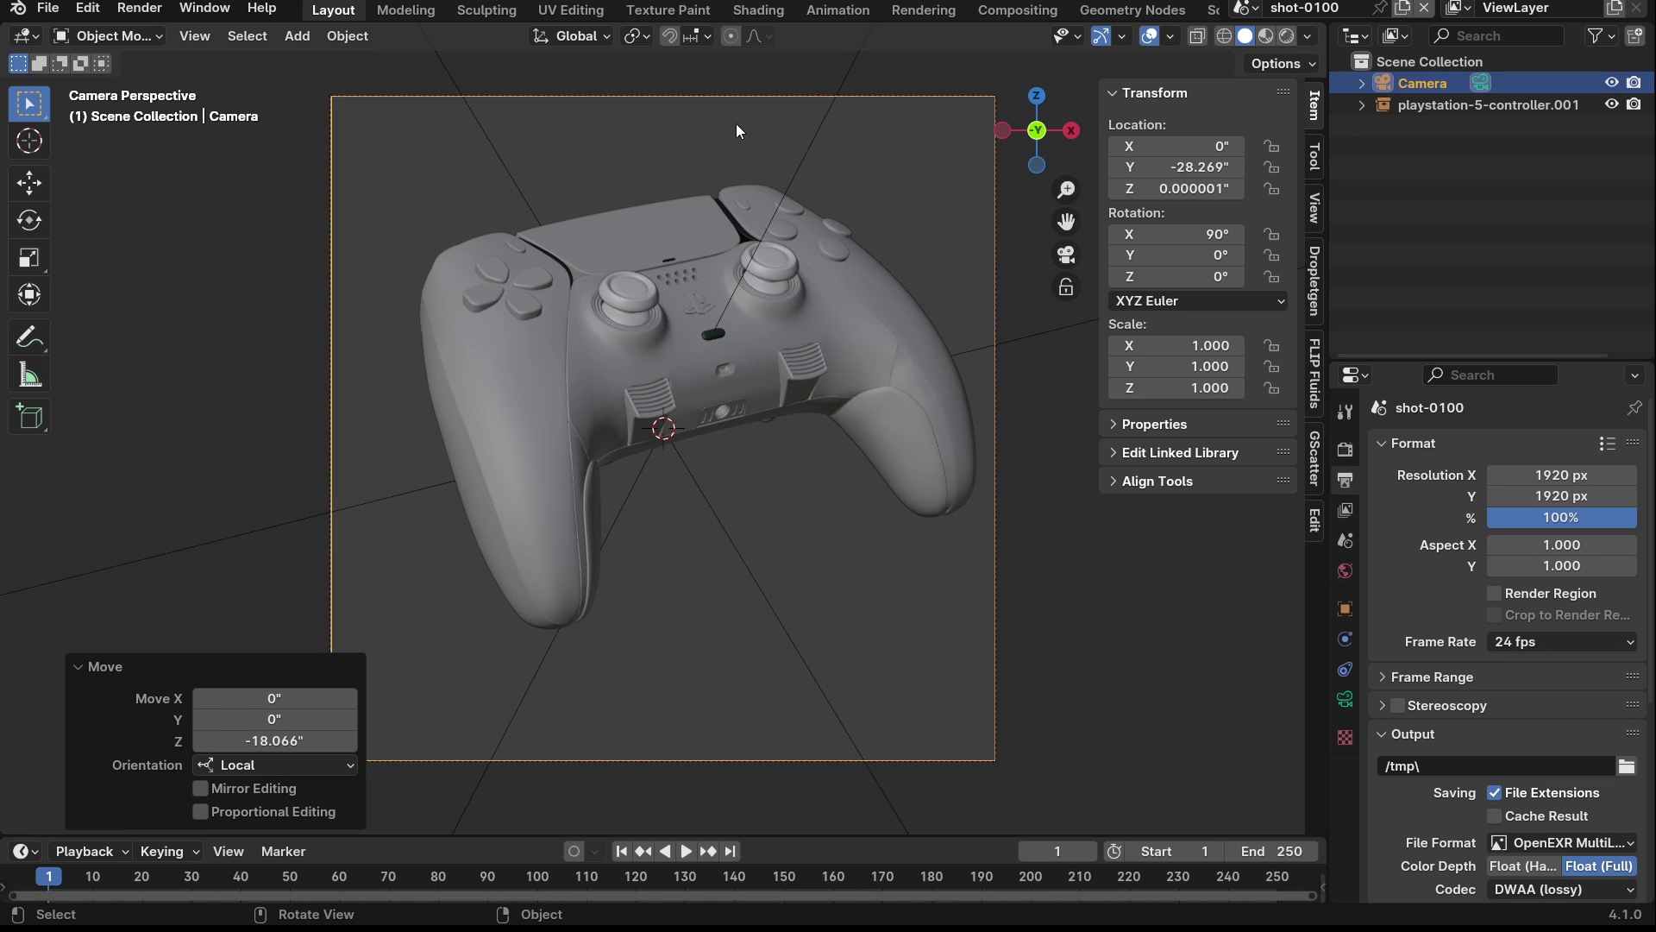
pyautogui.press('n')
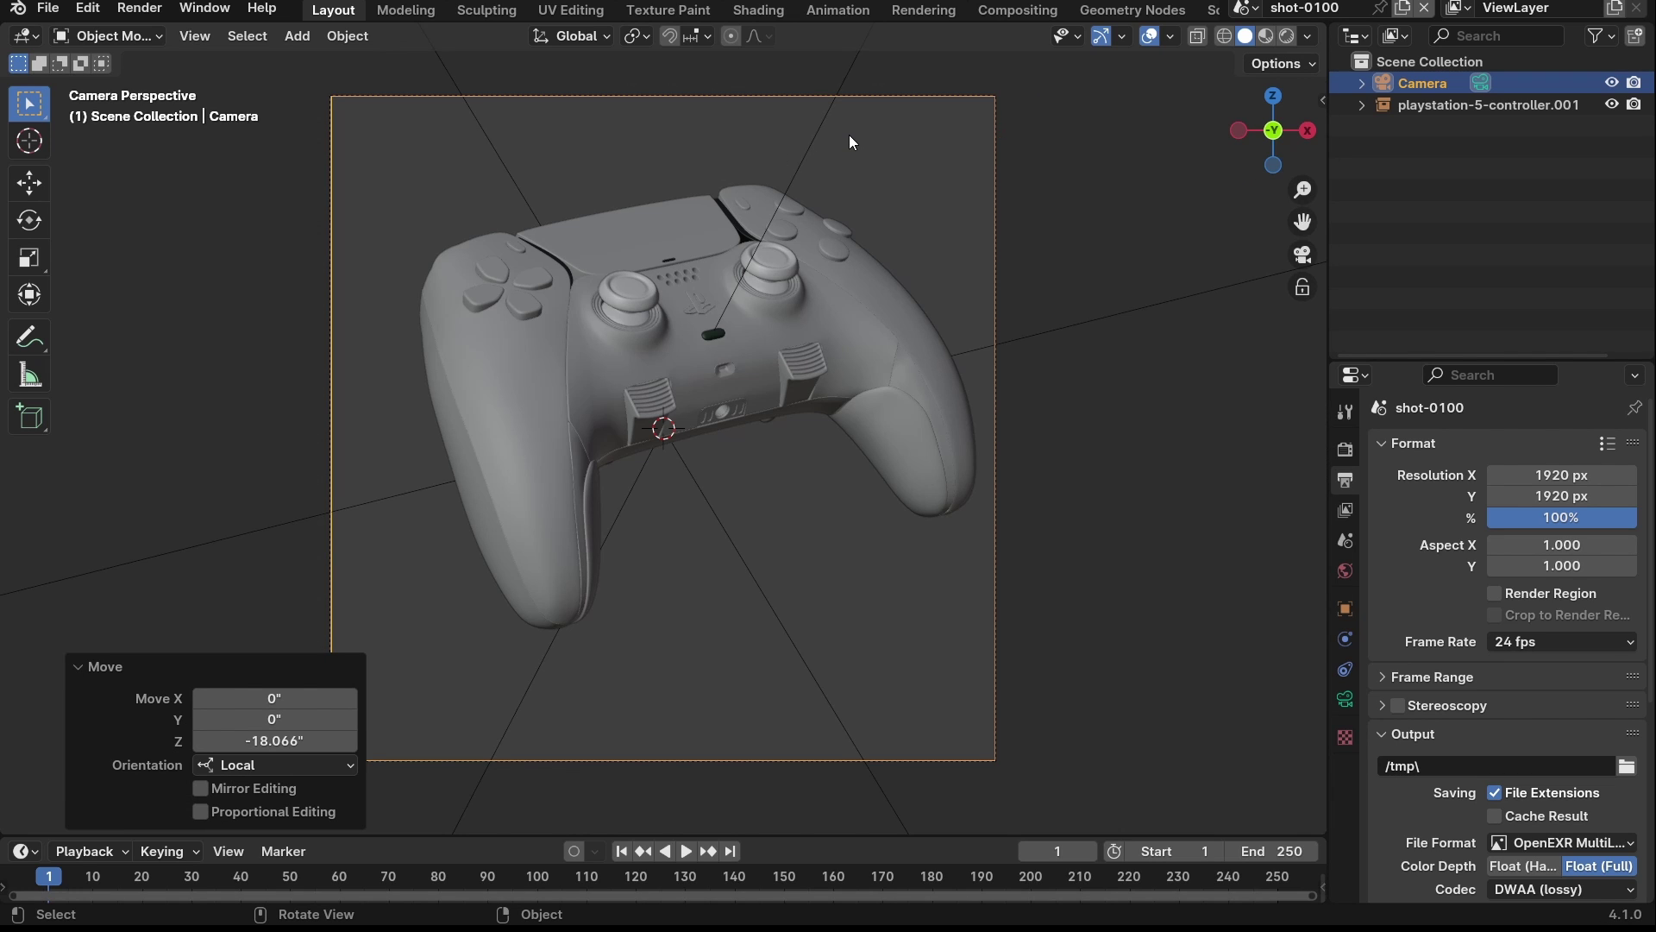
pyautogui.press('n')
pyautogui.click(1199, 166)
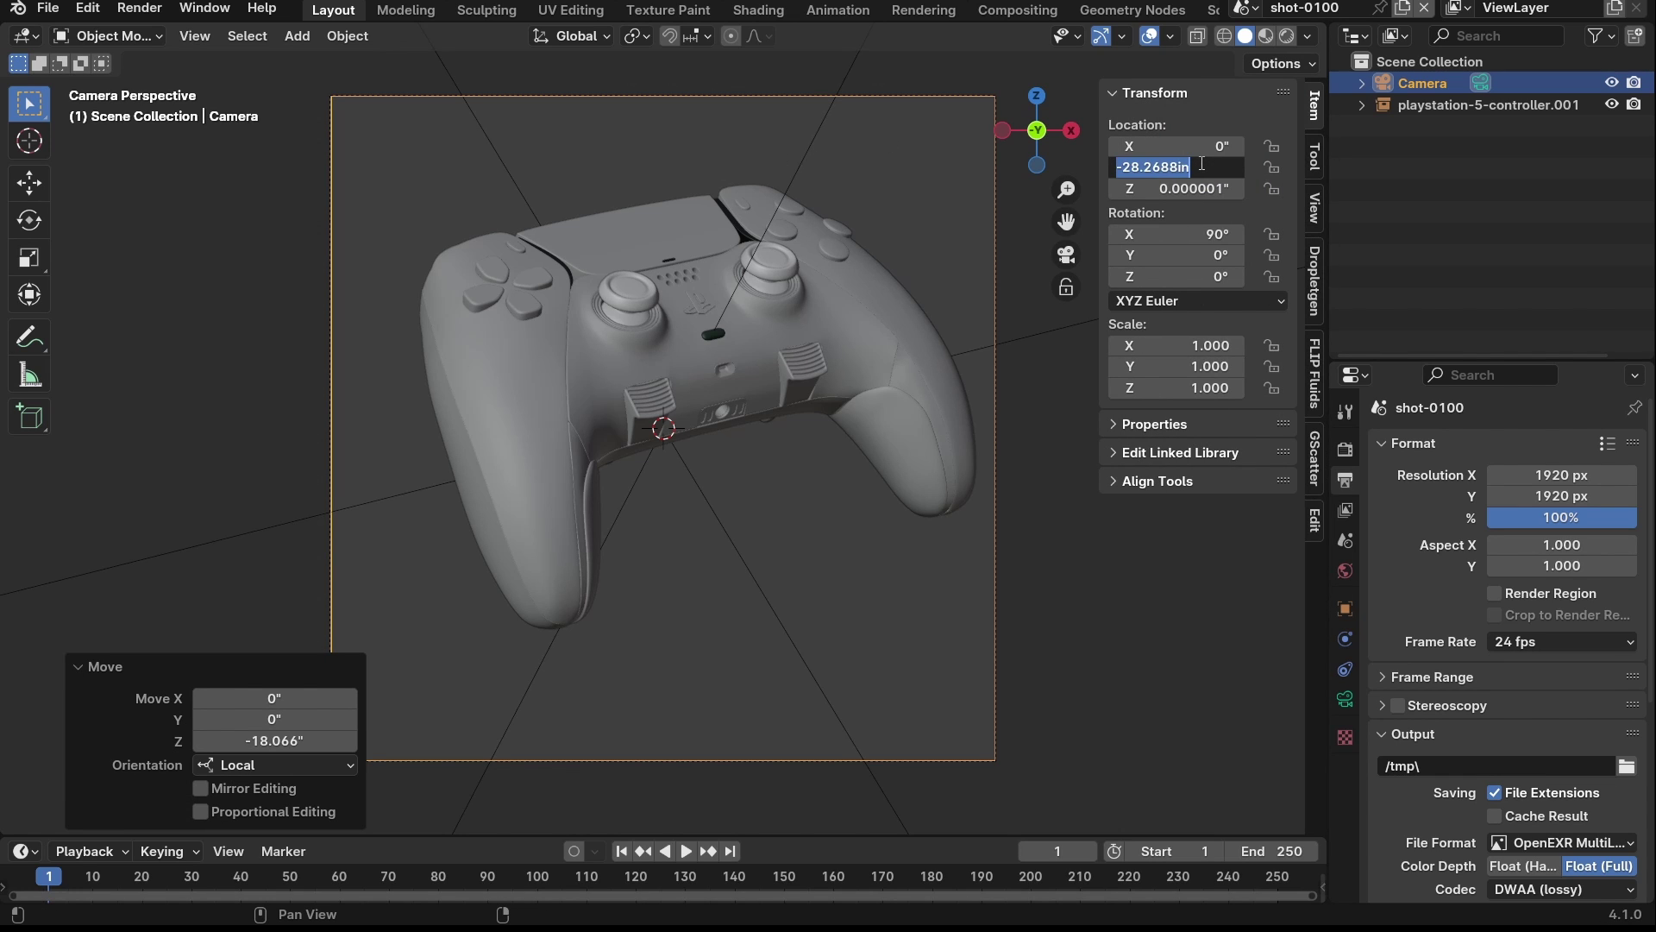
pyautogui.write('0')
pyautogui.press('Return')
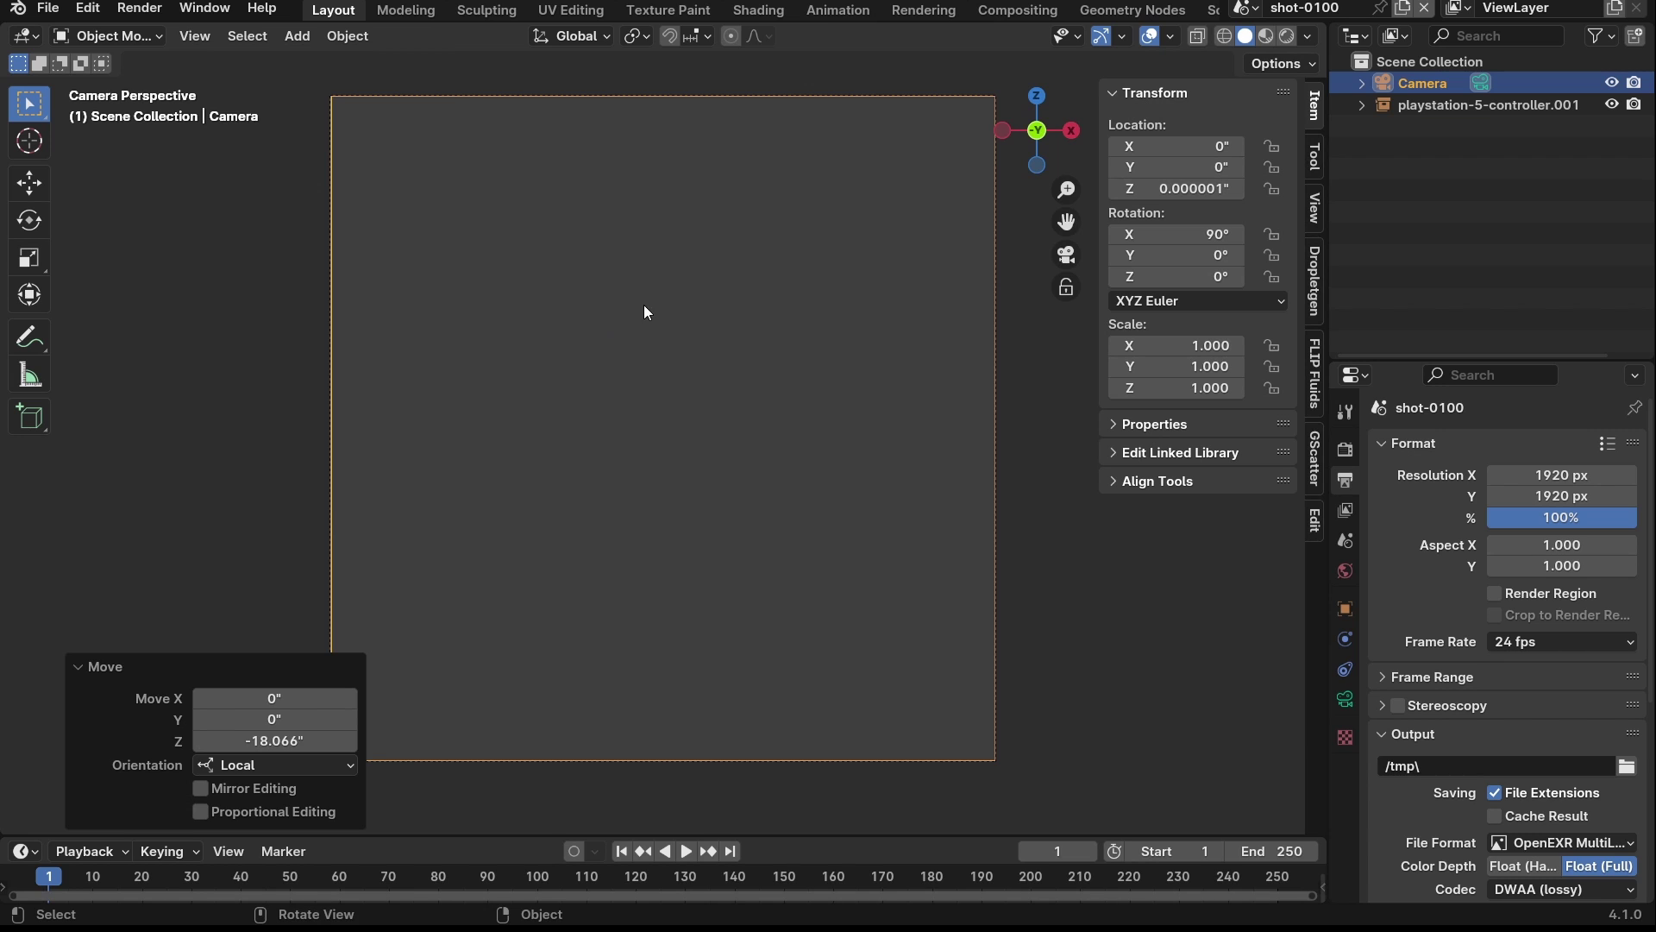
pyautogui.hotkey('ctrl', 'z')
# - Set the camera's Z location to exactly 0
pyautogui.click(1174, 188)
pyautogui.write('0')
pyautogui.press('Return')
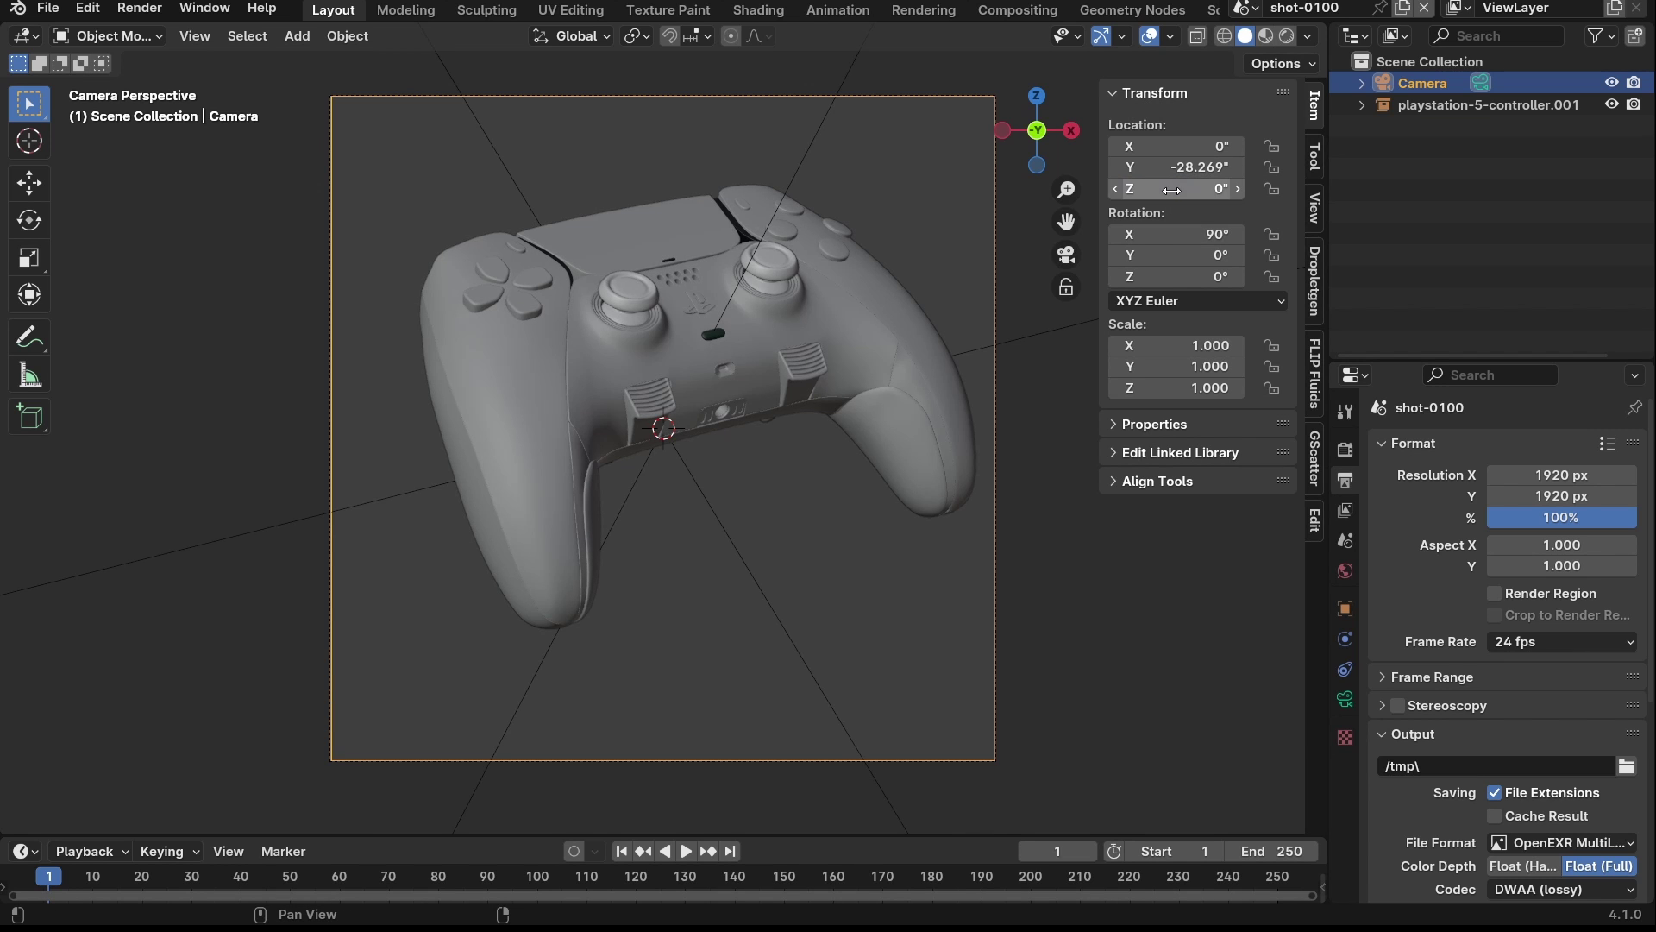
# - Move the controller about -0.27 inches in X and -0.42 inches in Z to center it in the camera frame, and deselect it
pyautogui.click(791, 390)
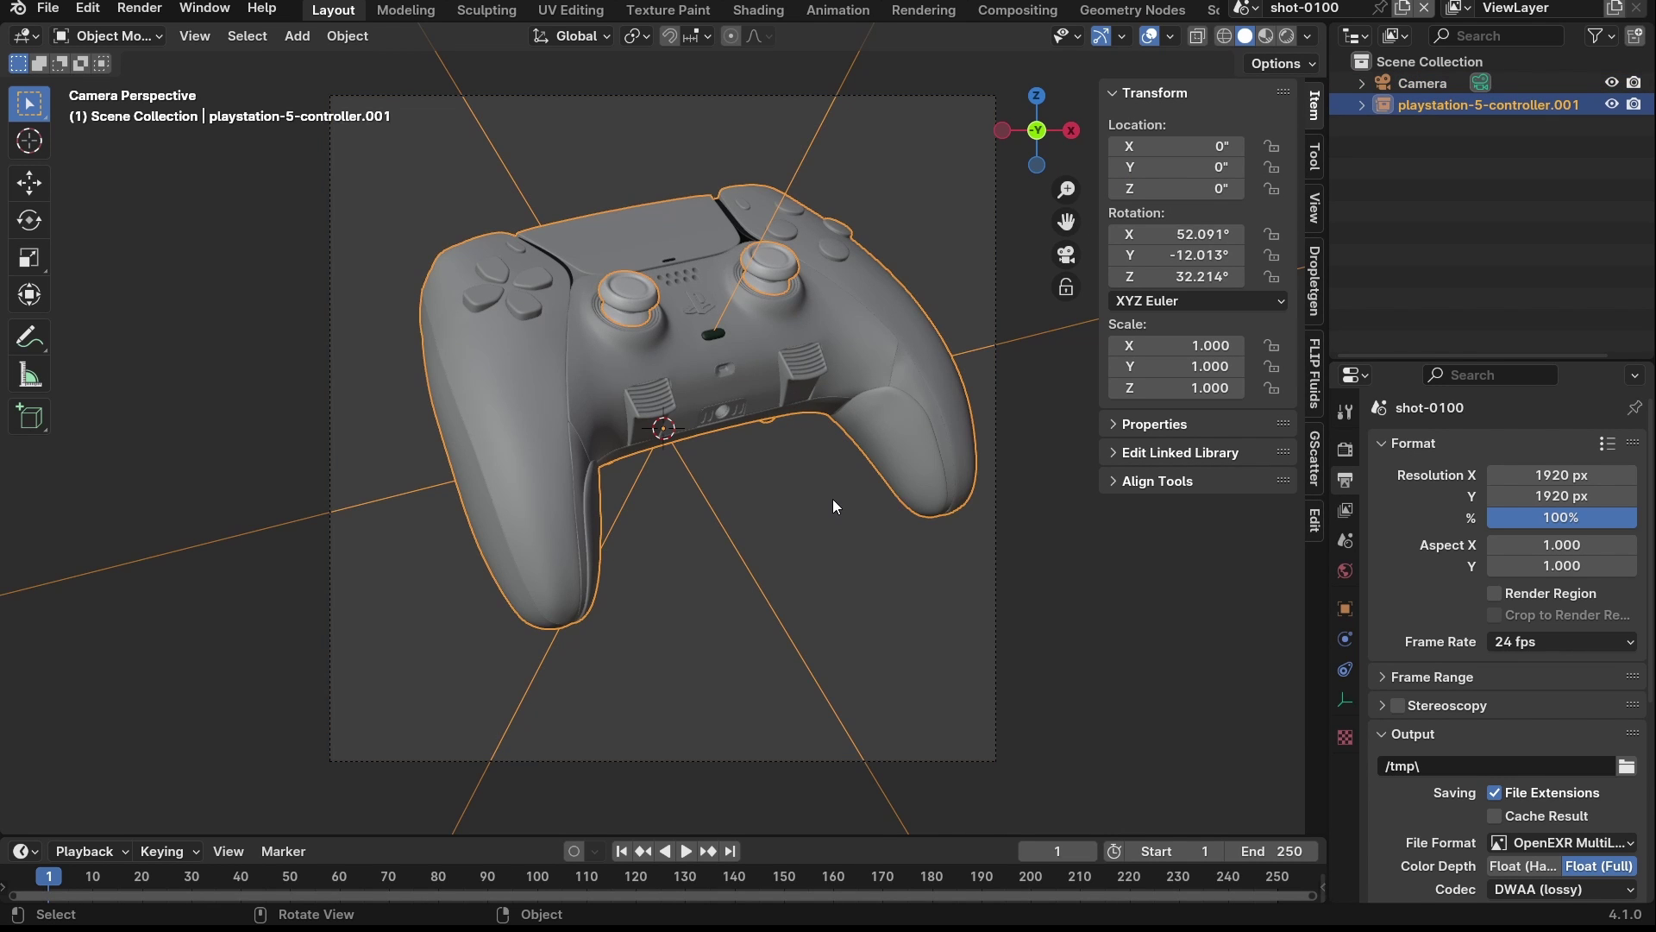
pyautogui.press('g')
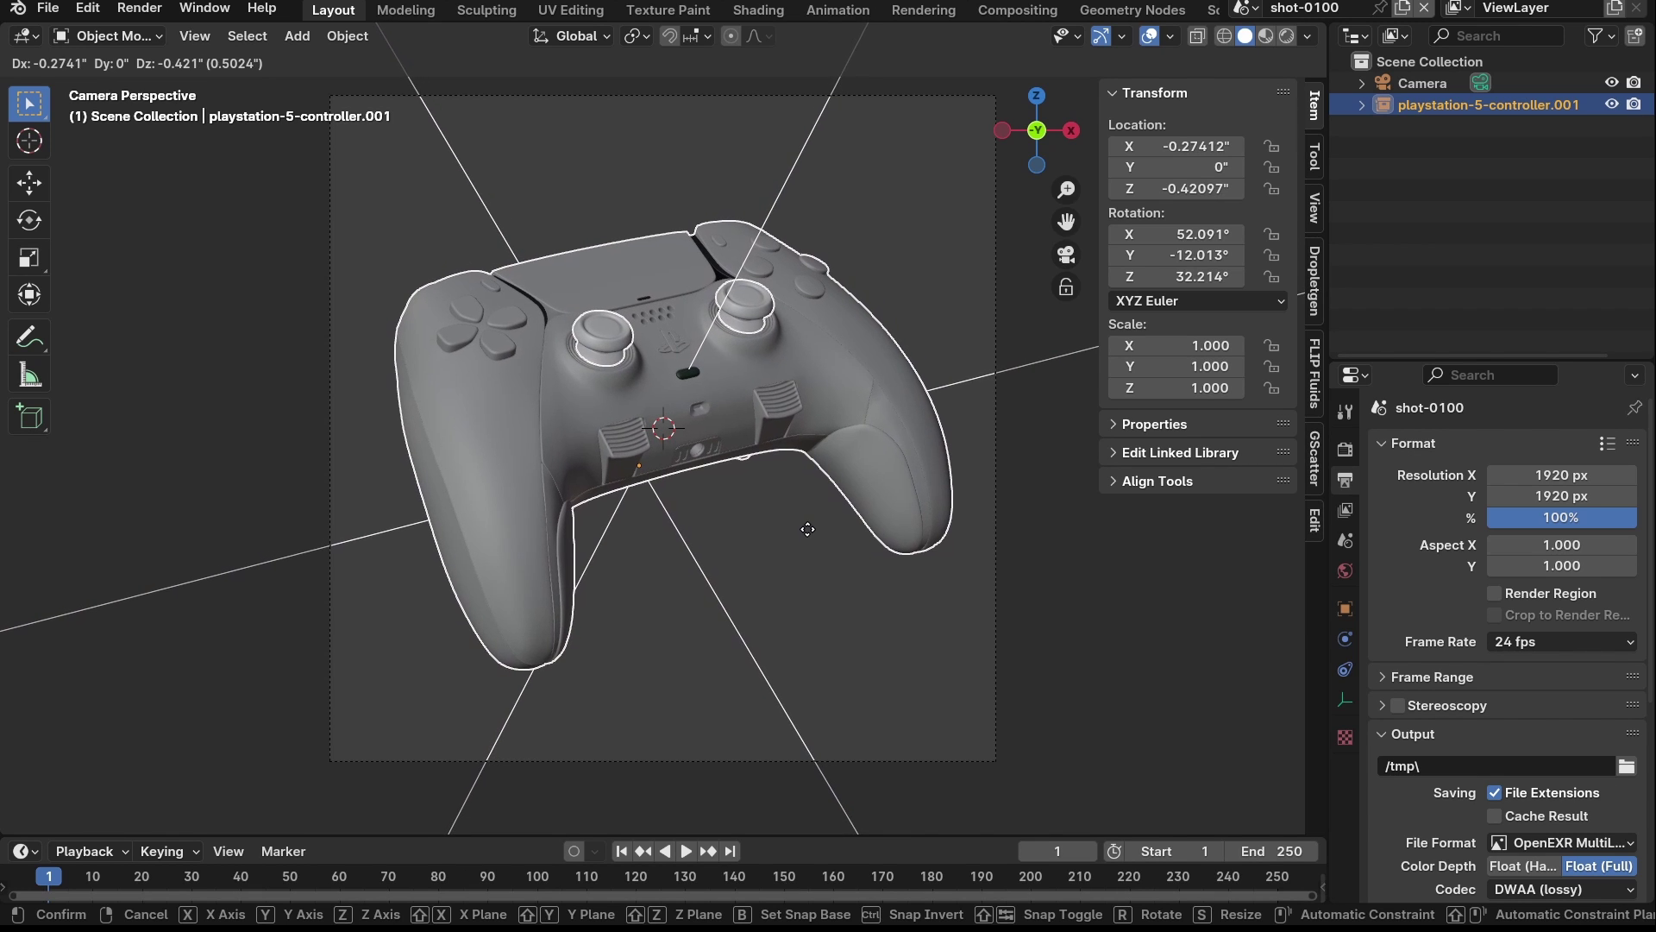
pyautogui.click(807, 529)
pyautogui.click(849, 564)
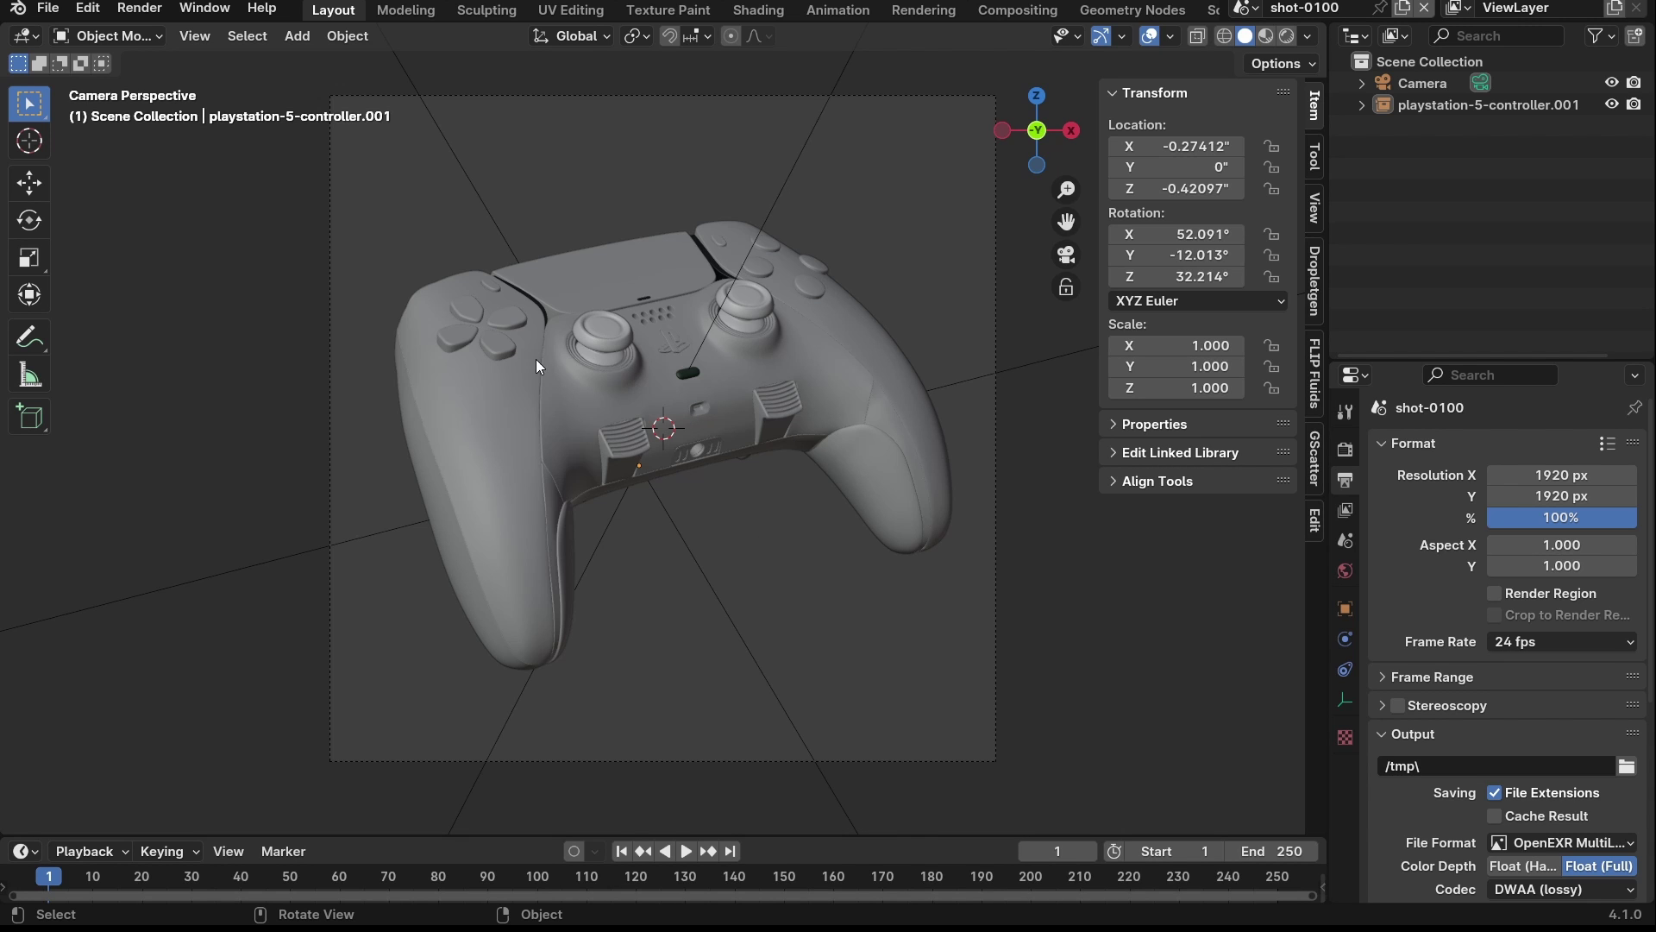
# - Split the 3D viewport vertically into two and hide the sidebar and toolbar of the new camera viewport
pyautogui.moveTo(6, 31); pyautogui.dragTo(537, 102)
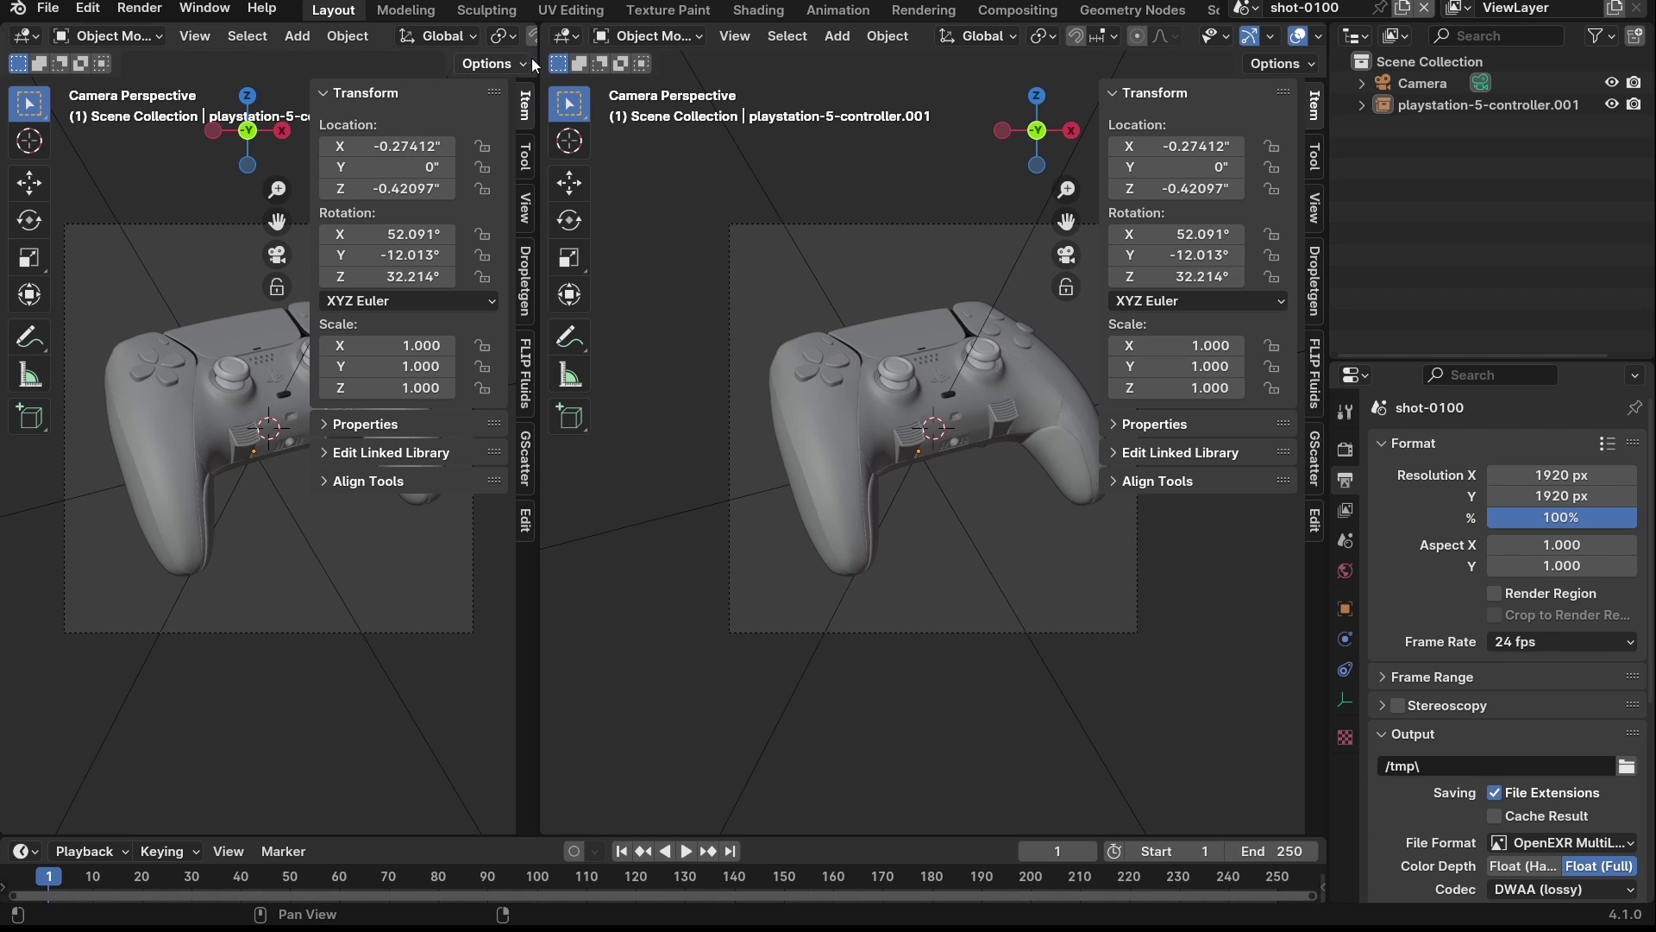
pyautogui.press('n')
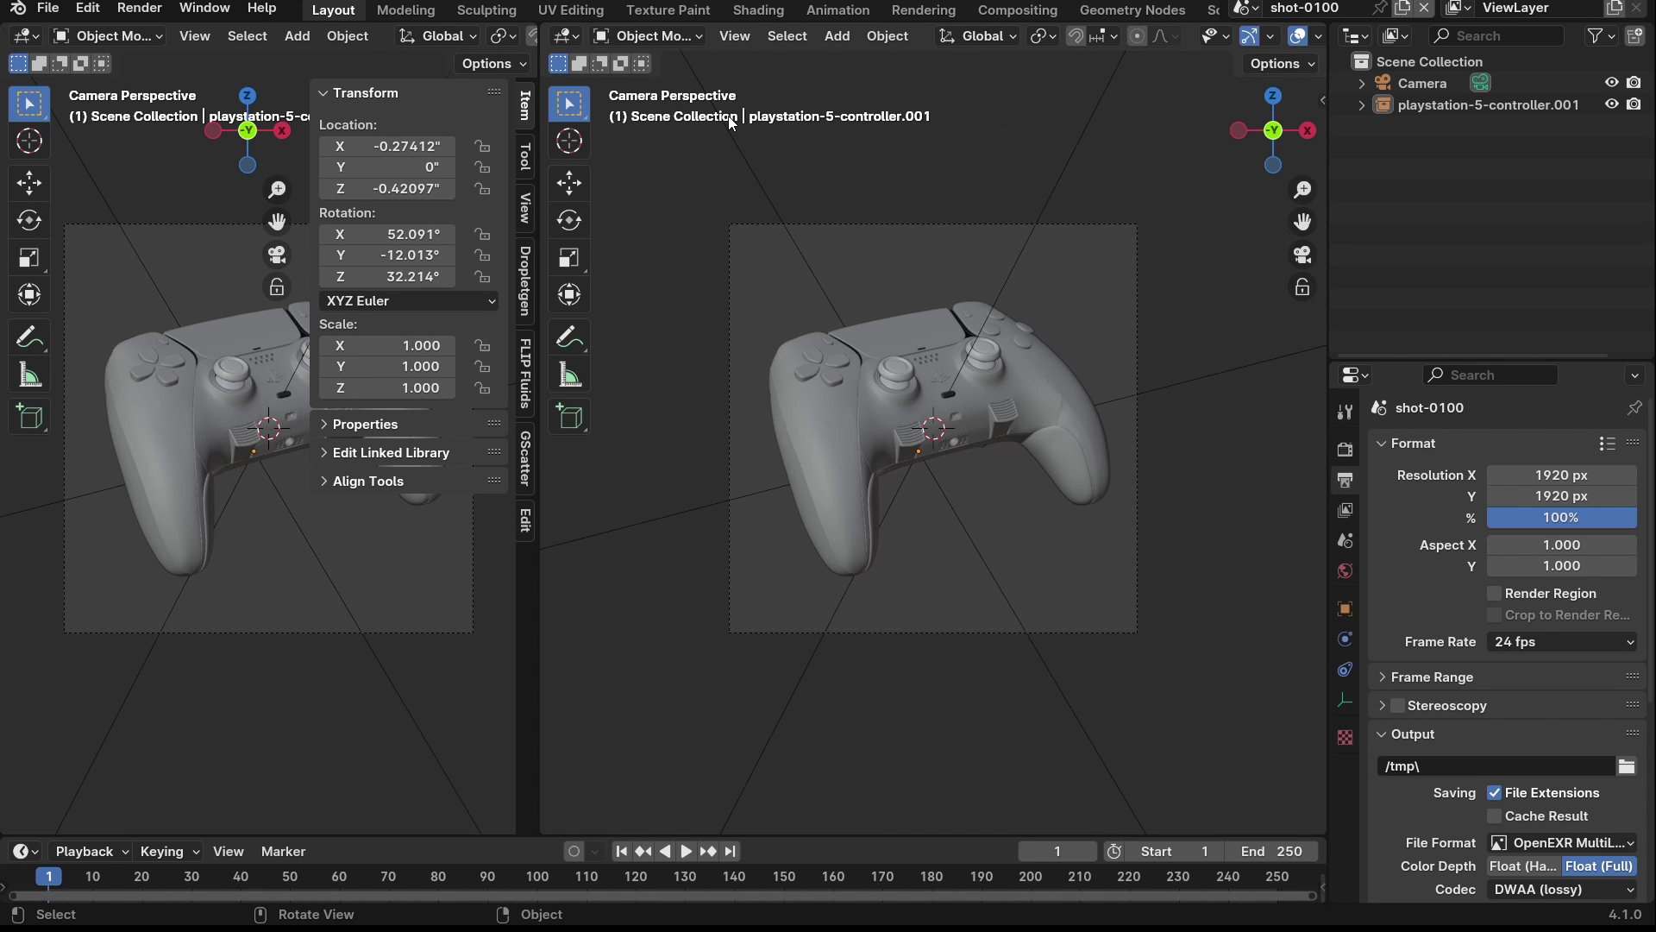
pyautogui.press('t')
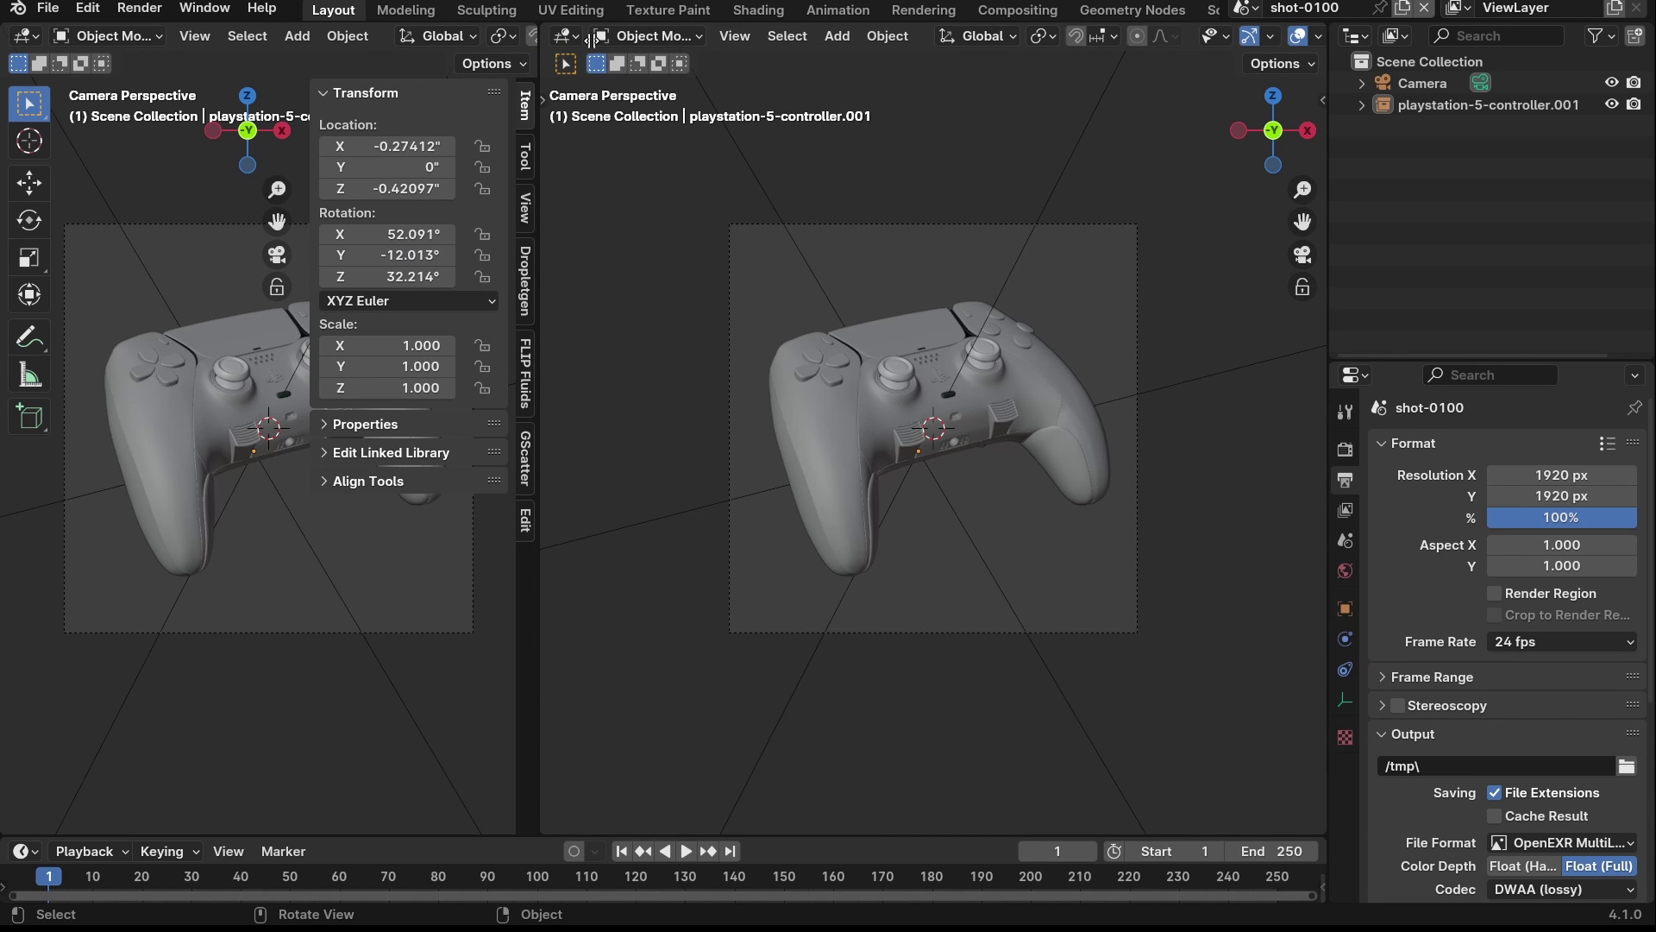
pyautogui.moveTo(590, 40); pyautogui.dragTo(762, 86)
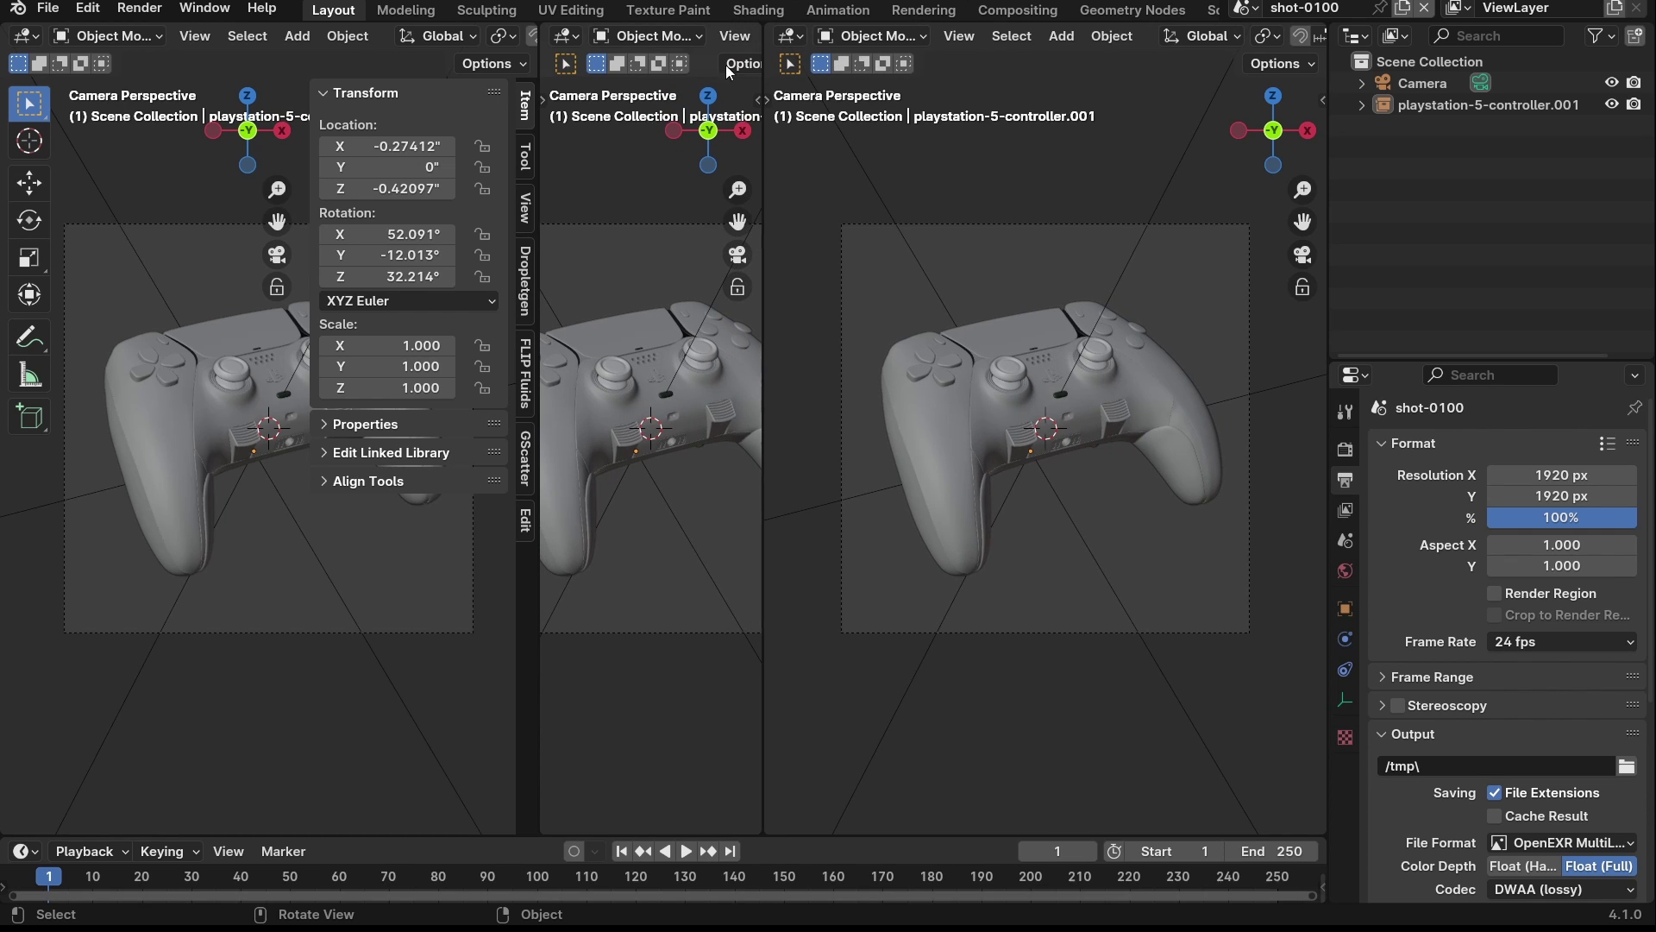
pyautogui.rightClick(765, 421)
pyautogui.rightClick(765, 421)
pyautogui.press('Escape')
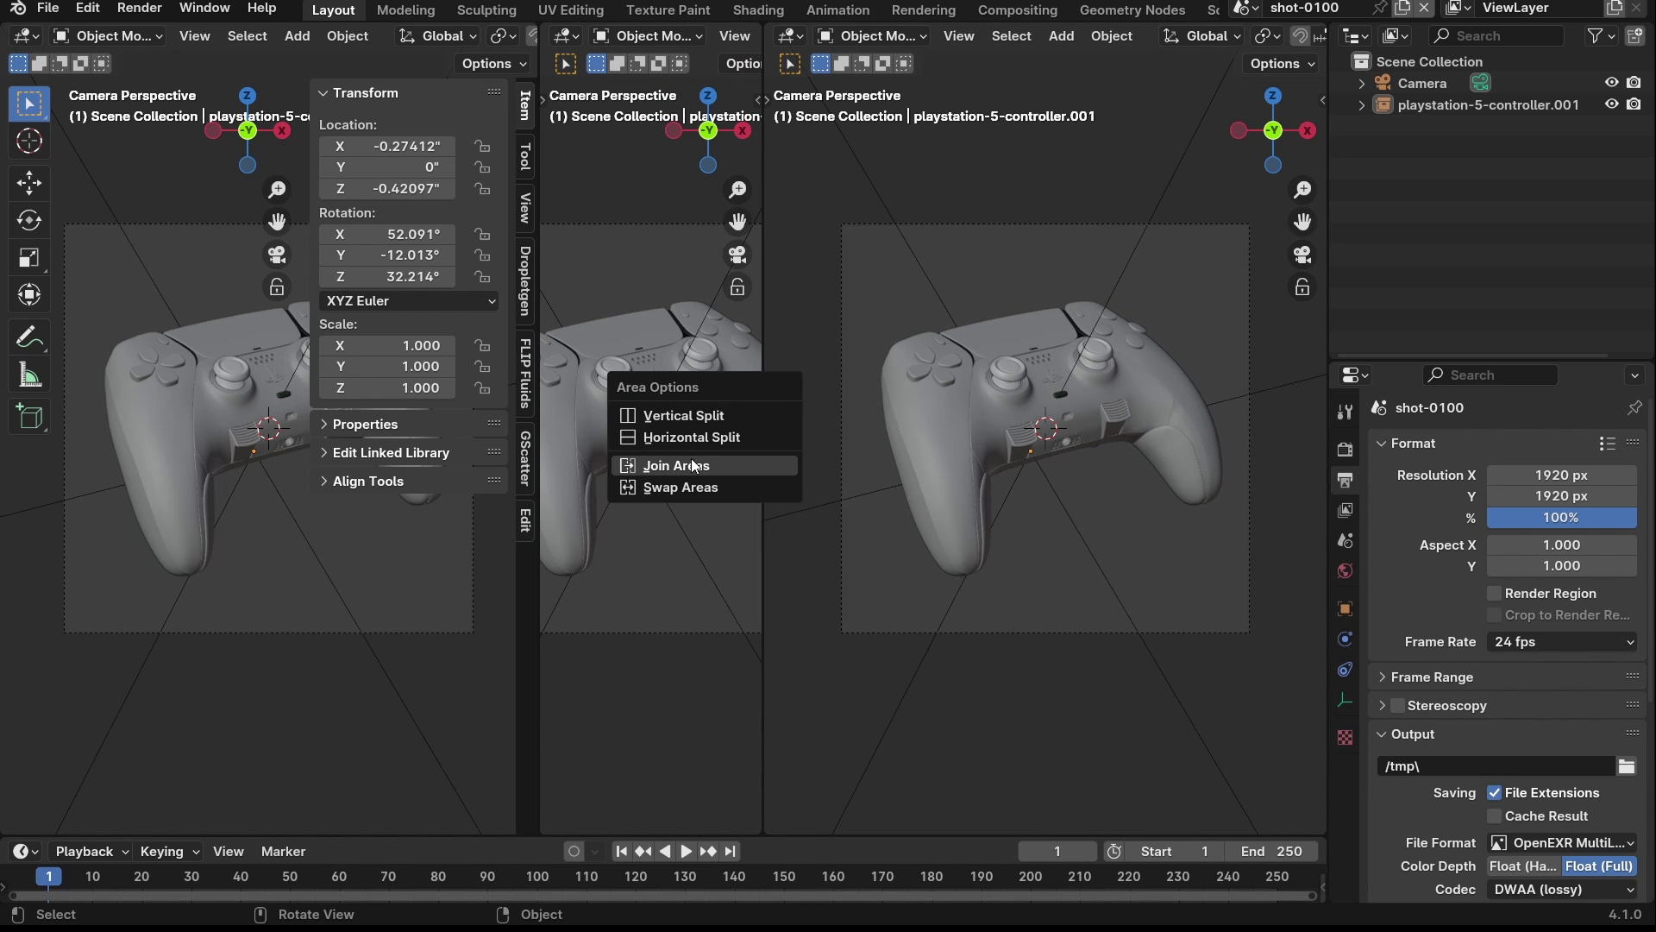
pyautogui.click(691, 466)
pyautogui.click(645, 435)
# - Arrange the two viewports at similar widths, one fitted to the camera frame, the other an orbited perspective without toolbar and sidebar
pyautogui.moveTo(536, 450); pyautogui.dragTo(729, 455)
pyautogui.press('Home')
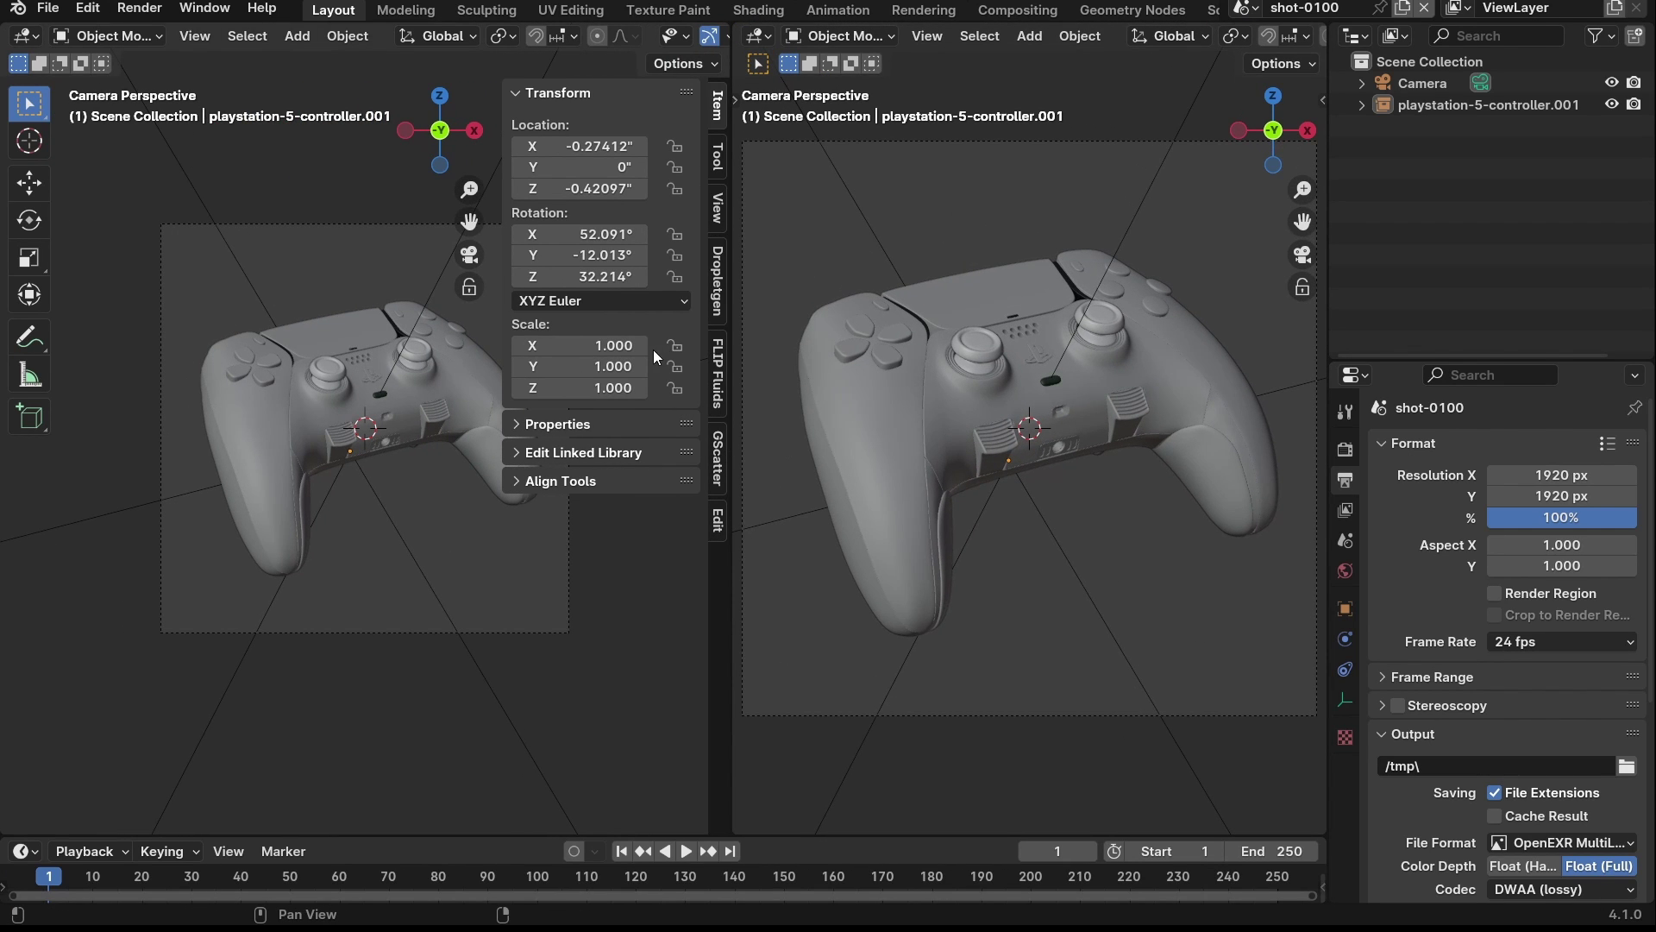
pyautogui.press('n')
pyautogui.press('t')
pyautogui.moveTo(364, 385); pyautogui.dragTo(360, 464, button='middle')
# - Add a mesh plane and move it about 56 inches along positive Y, behind the controller
pyautogui.hotkey('shift', 'a')
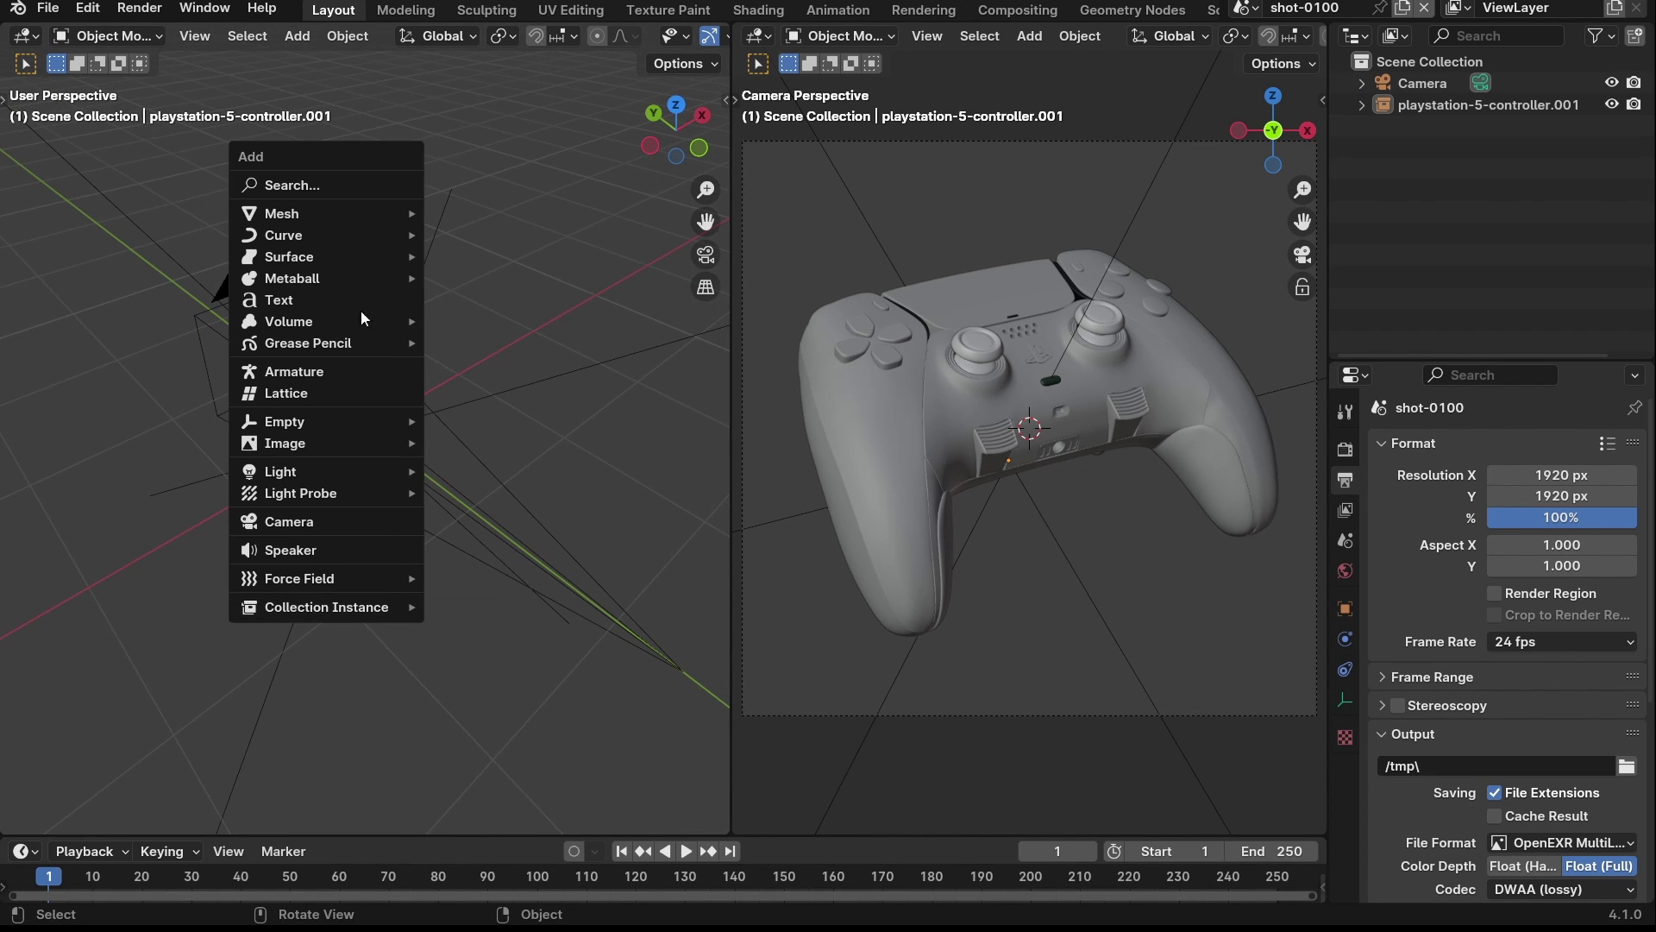
pyautogui.write('plane')
pyautogui.press('Return')
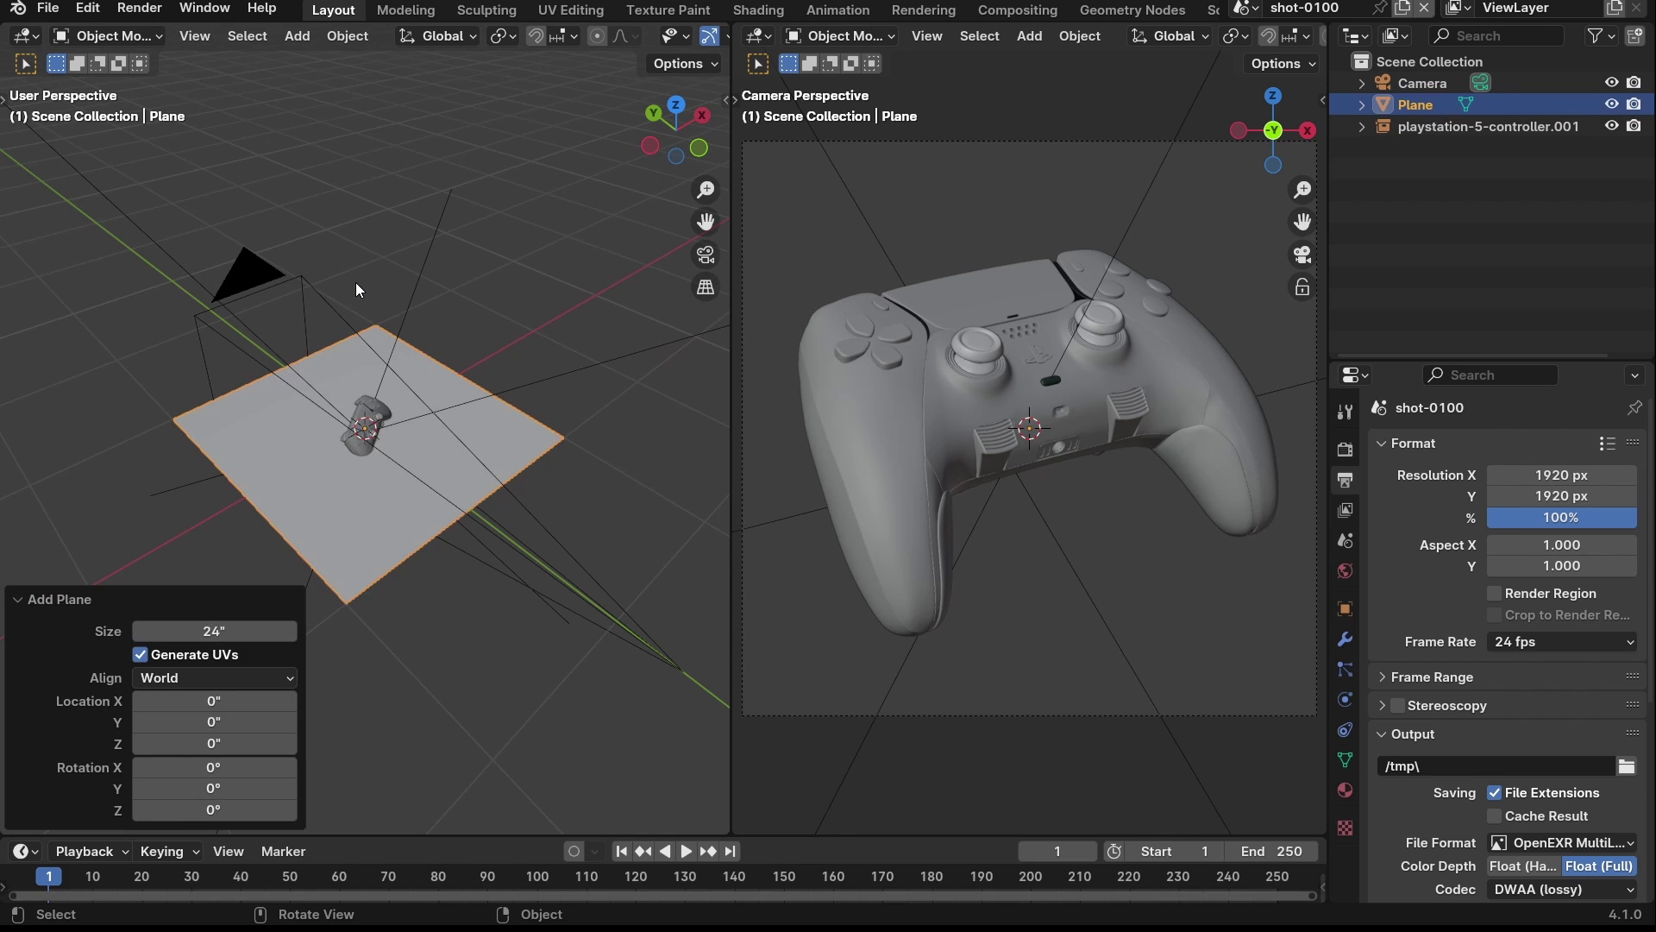
pyautogui.press('g')
pyautogui.press('y')
pyautogui.click(133, 239)
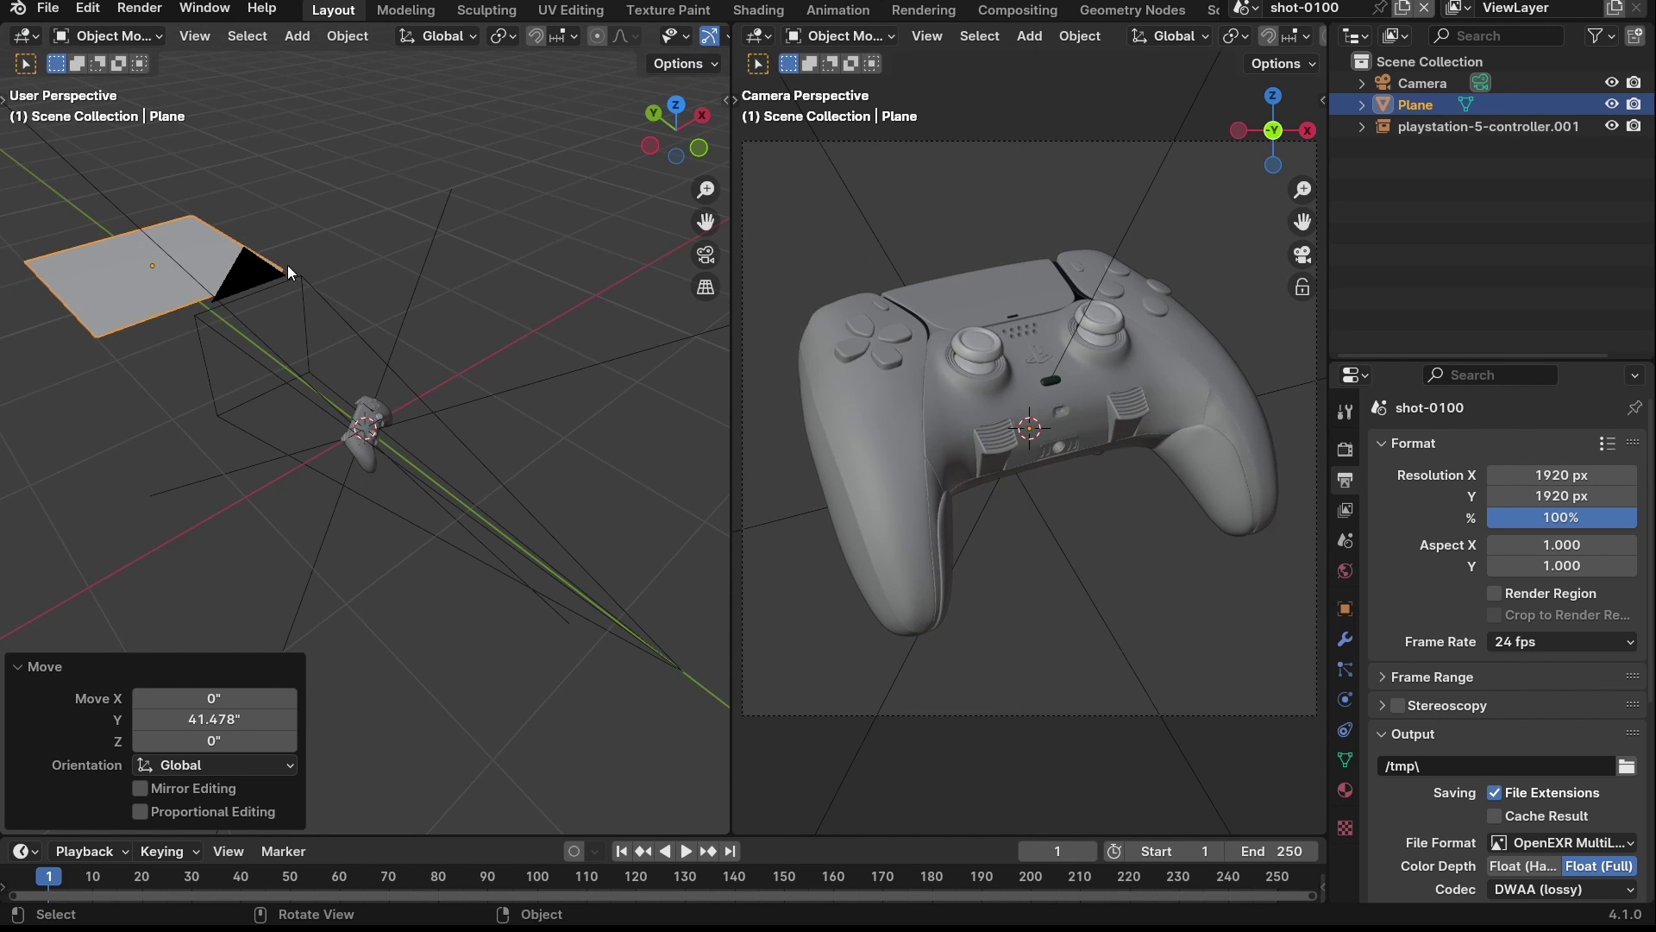
pyautogui.press('g')
pyautogui.press('y')
pyautogui.click(204, 280)
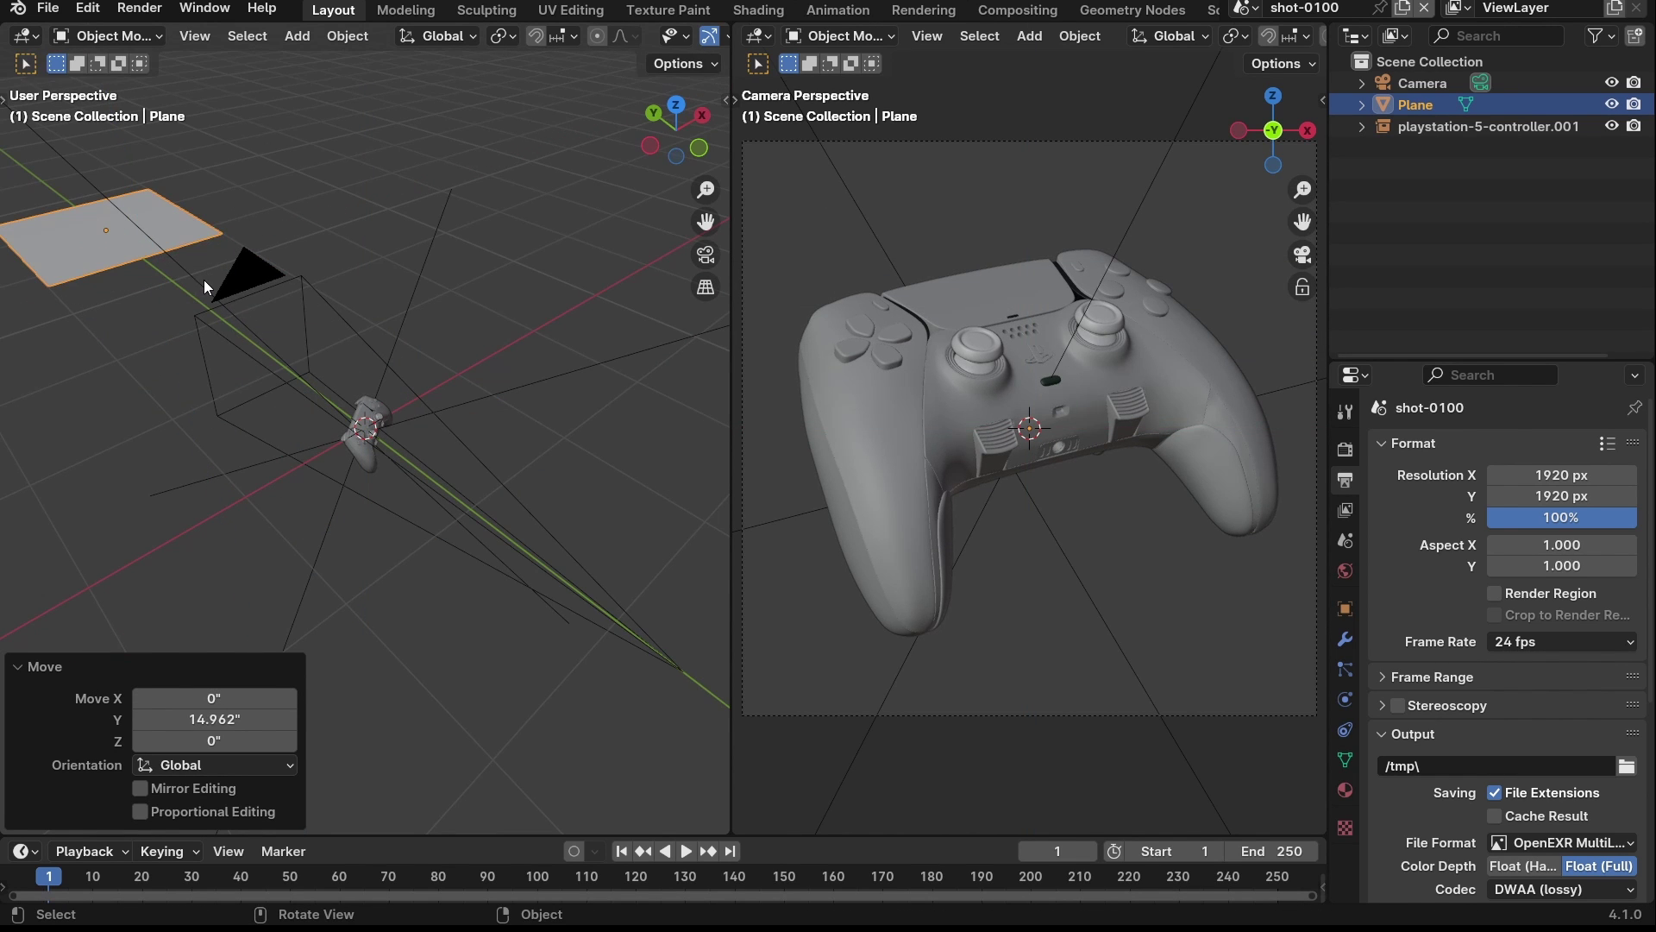
# - Rotate the plane 90° around X and scale it up by about 1.15 as a backdrop filling the camera frame
pyautogui.write('rx90')
pyautogui.press('Return')
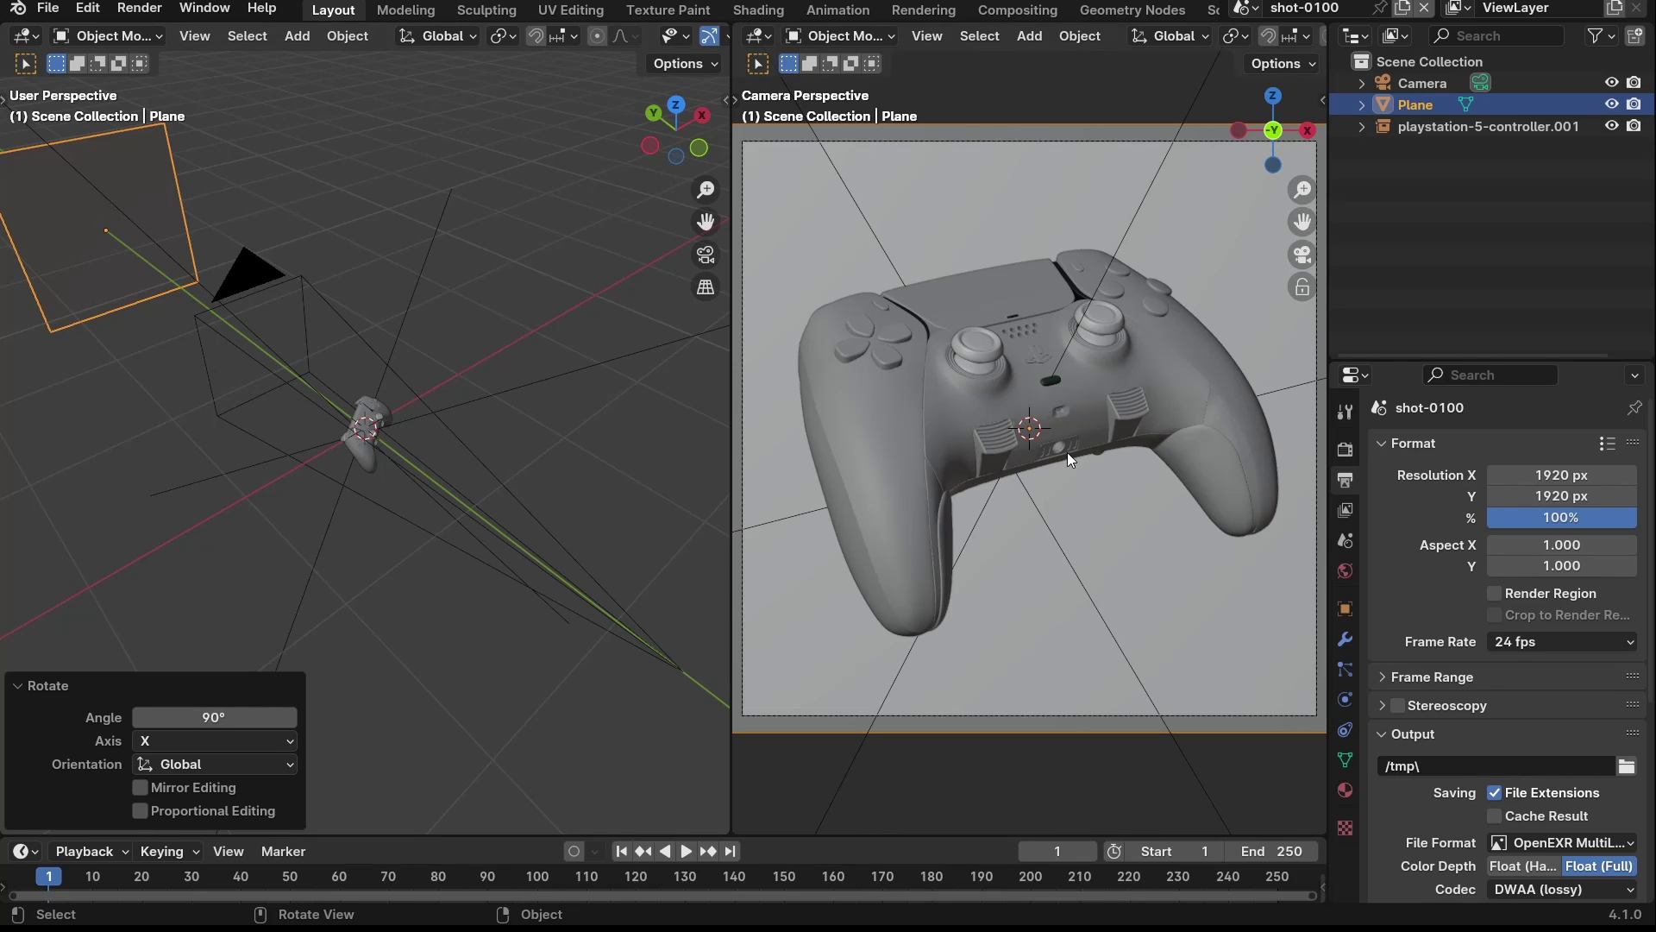
pyautogui.press('s')
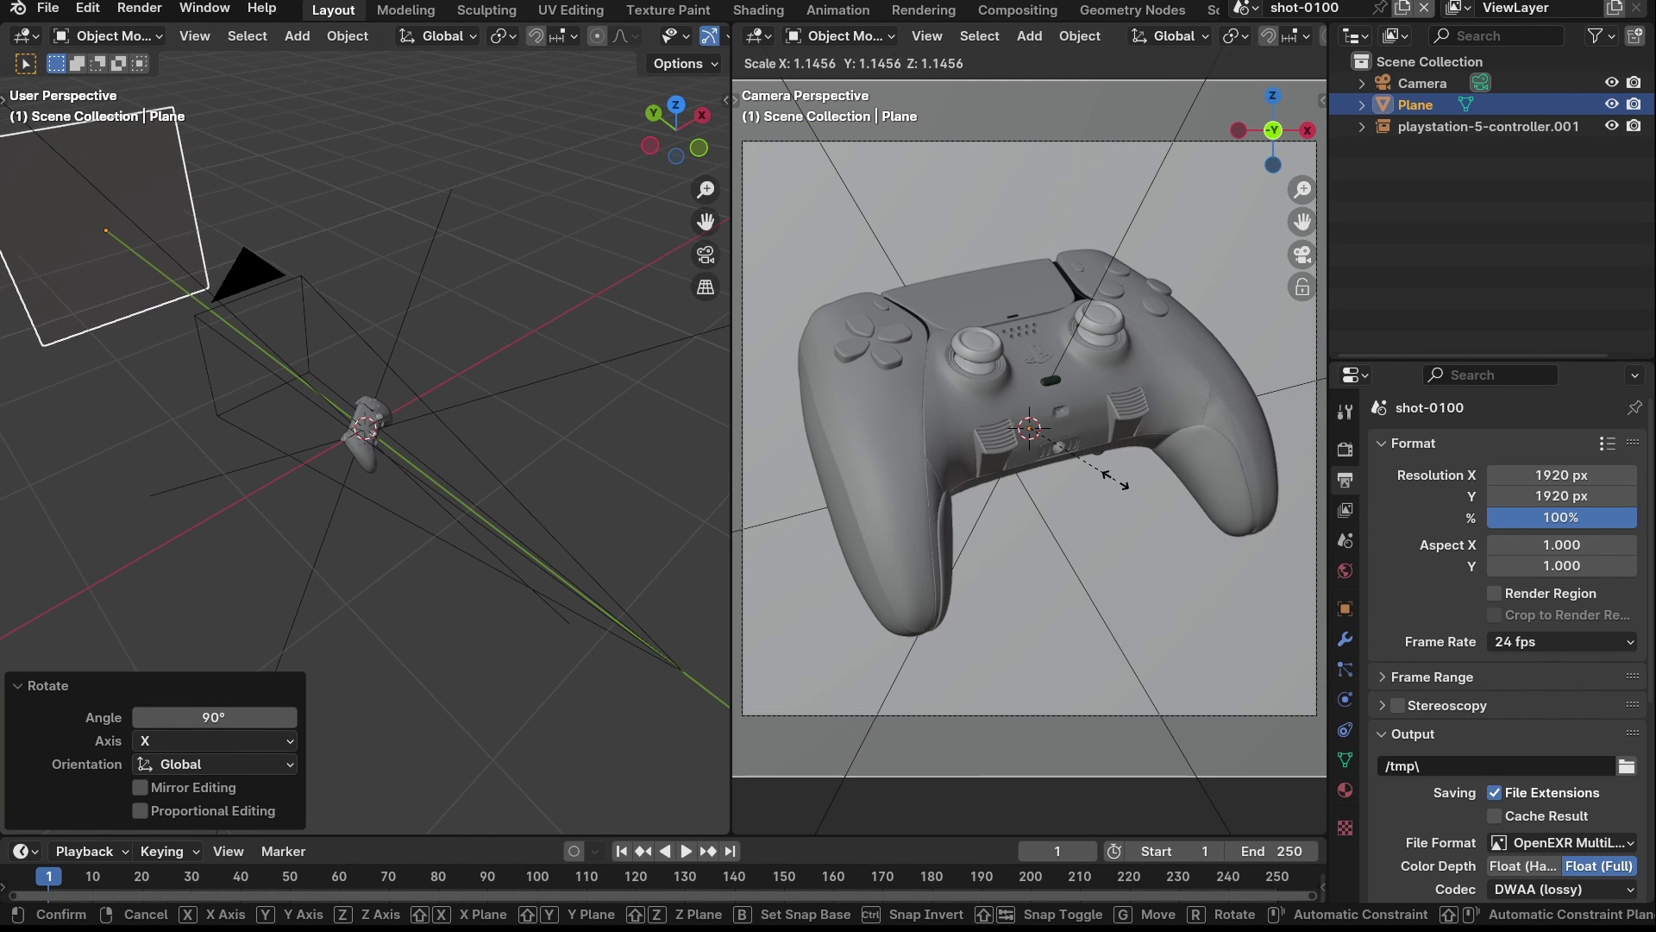
pyautogui.click(1022, 500)
pyautogui.click(521, 205)
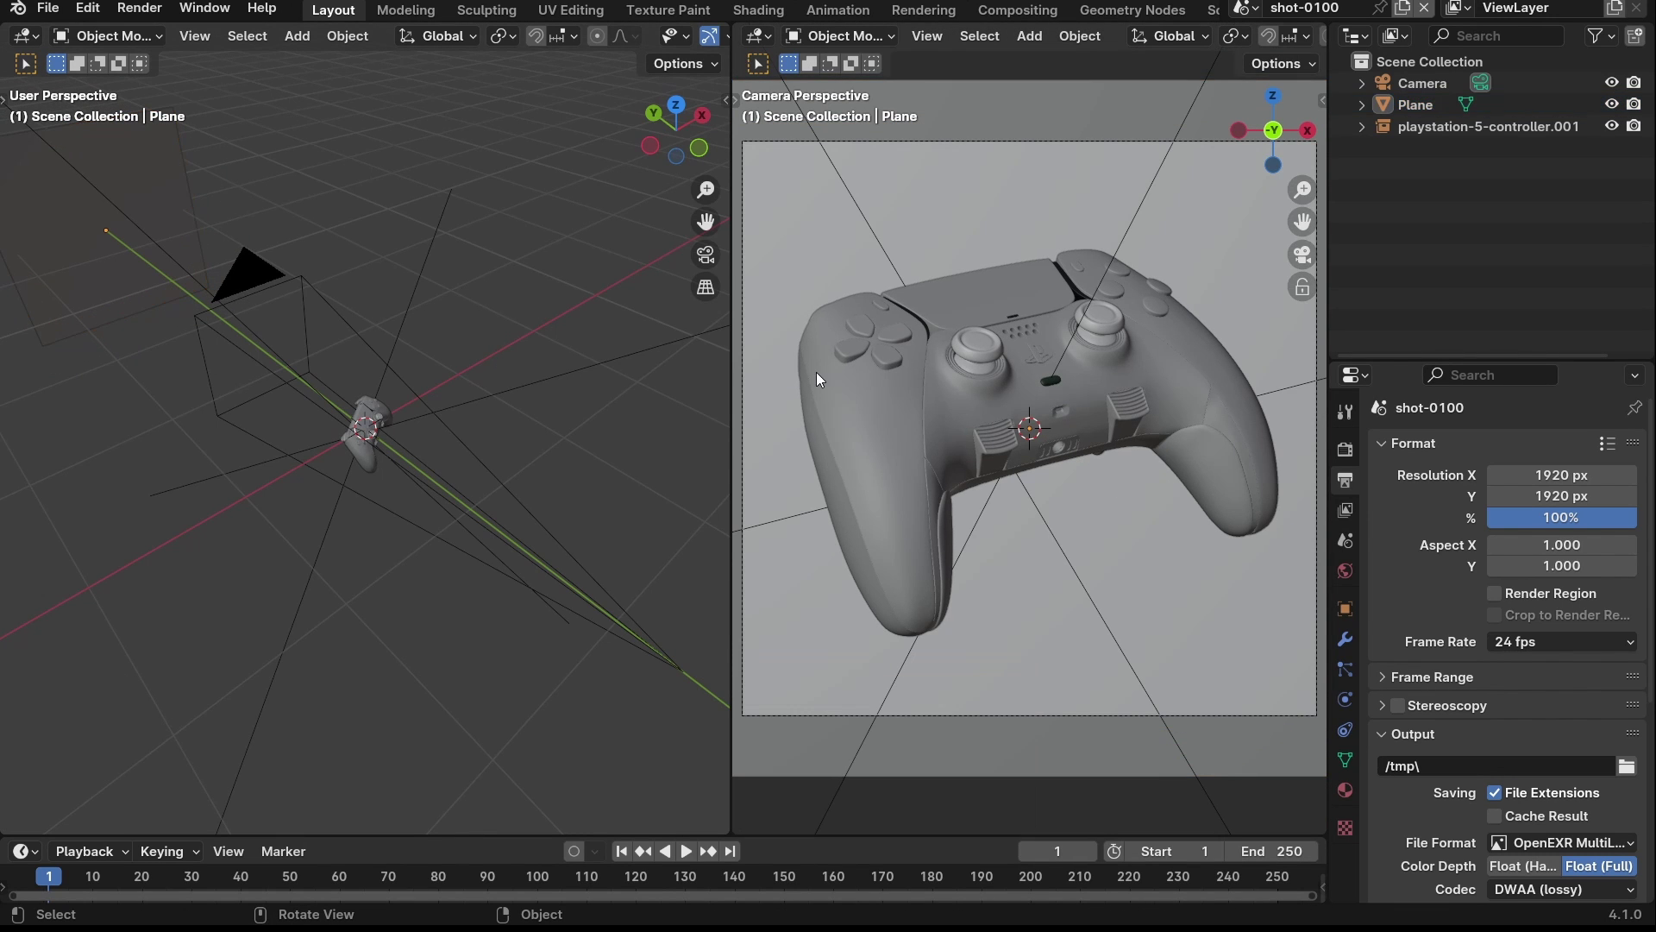
# - Set the camera's passepartout opacity to 1.000 to black out everything outside the frame
pyautogui.click(1420, 81)
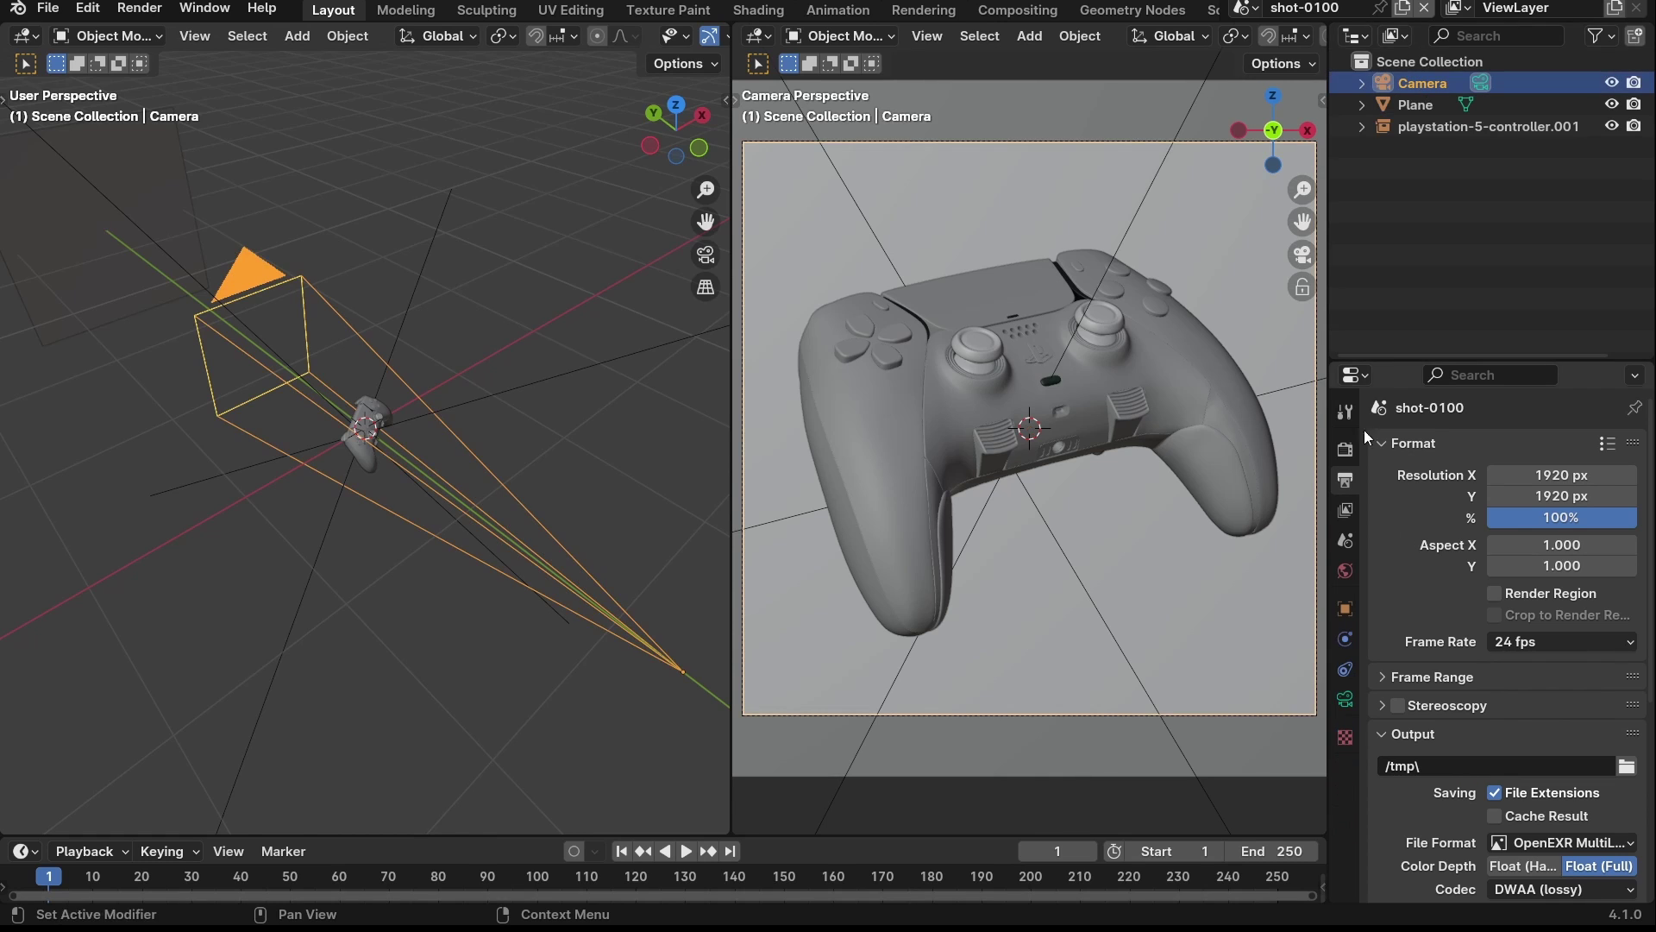
pyautogui.moveTo(1389, 360); pyautogui.dragTo(1373, 164)
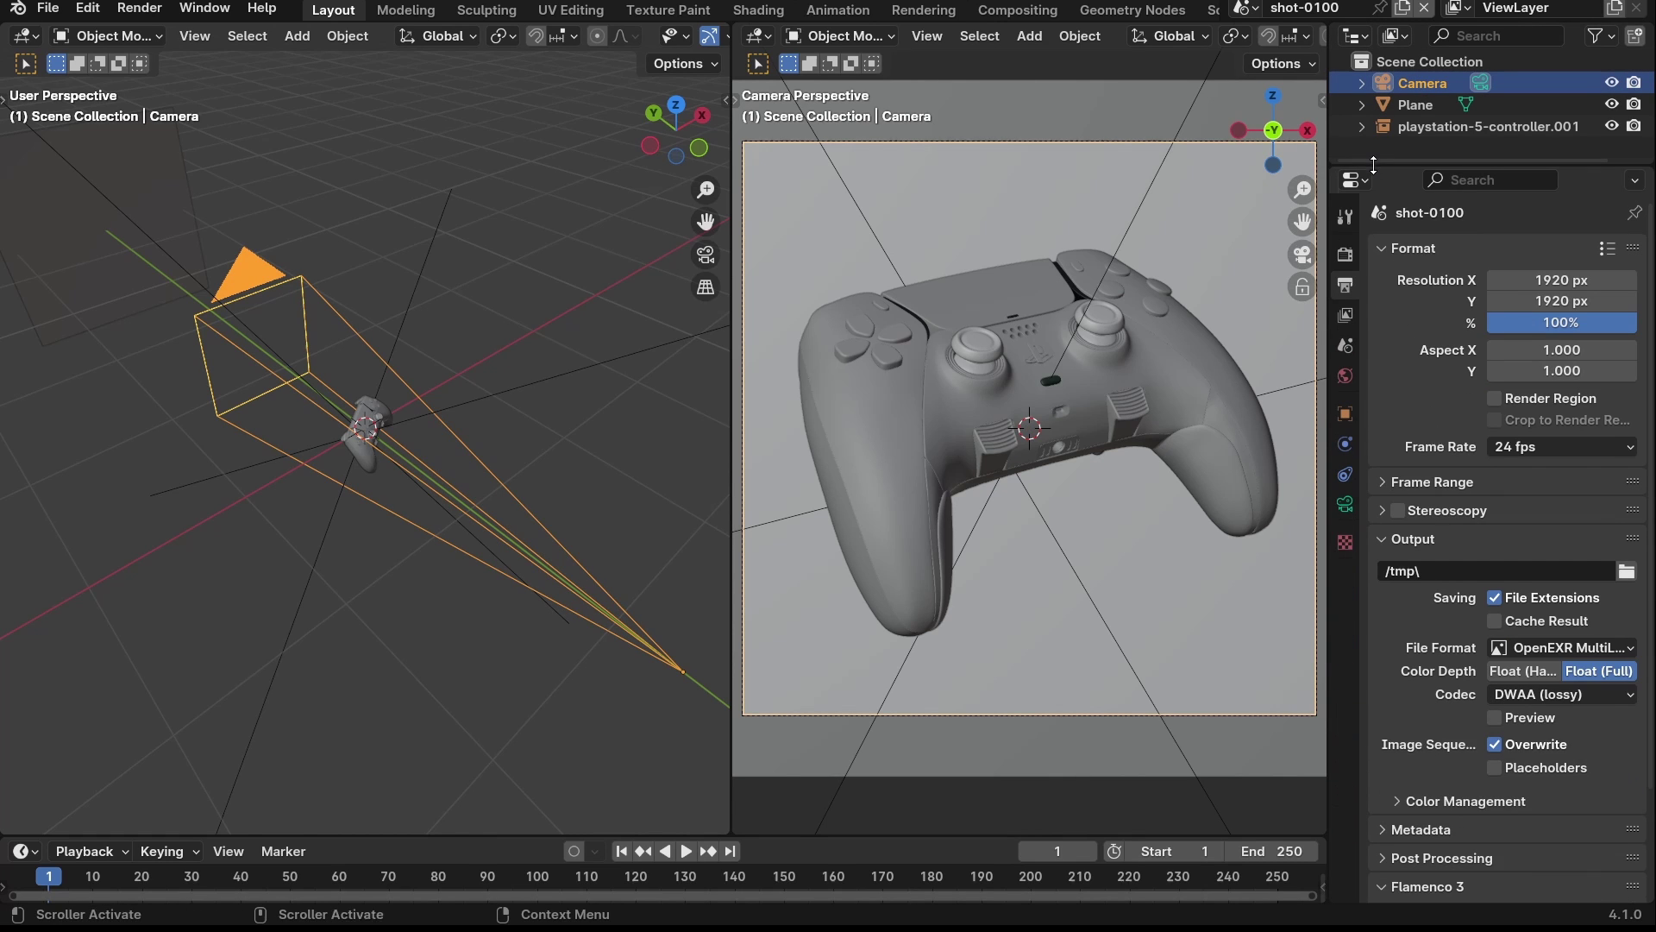
pyautogui.click(1345, 504)
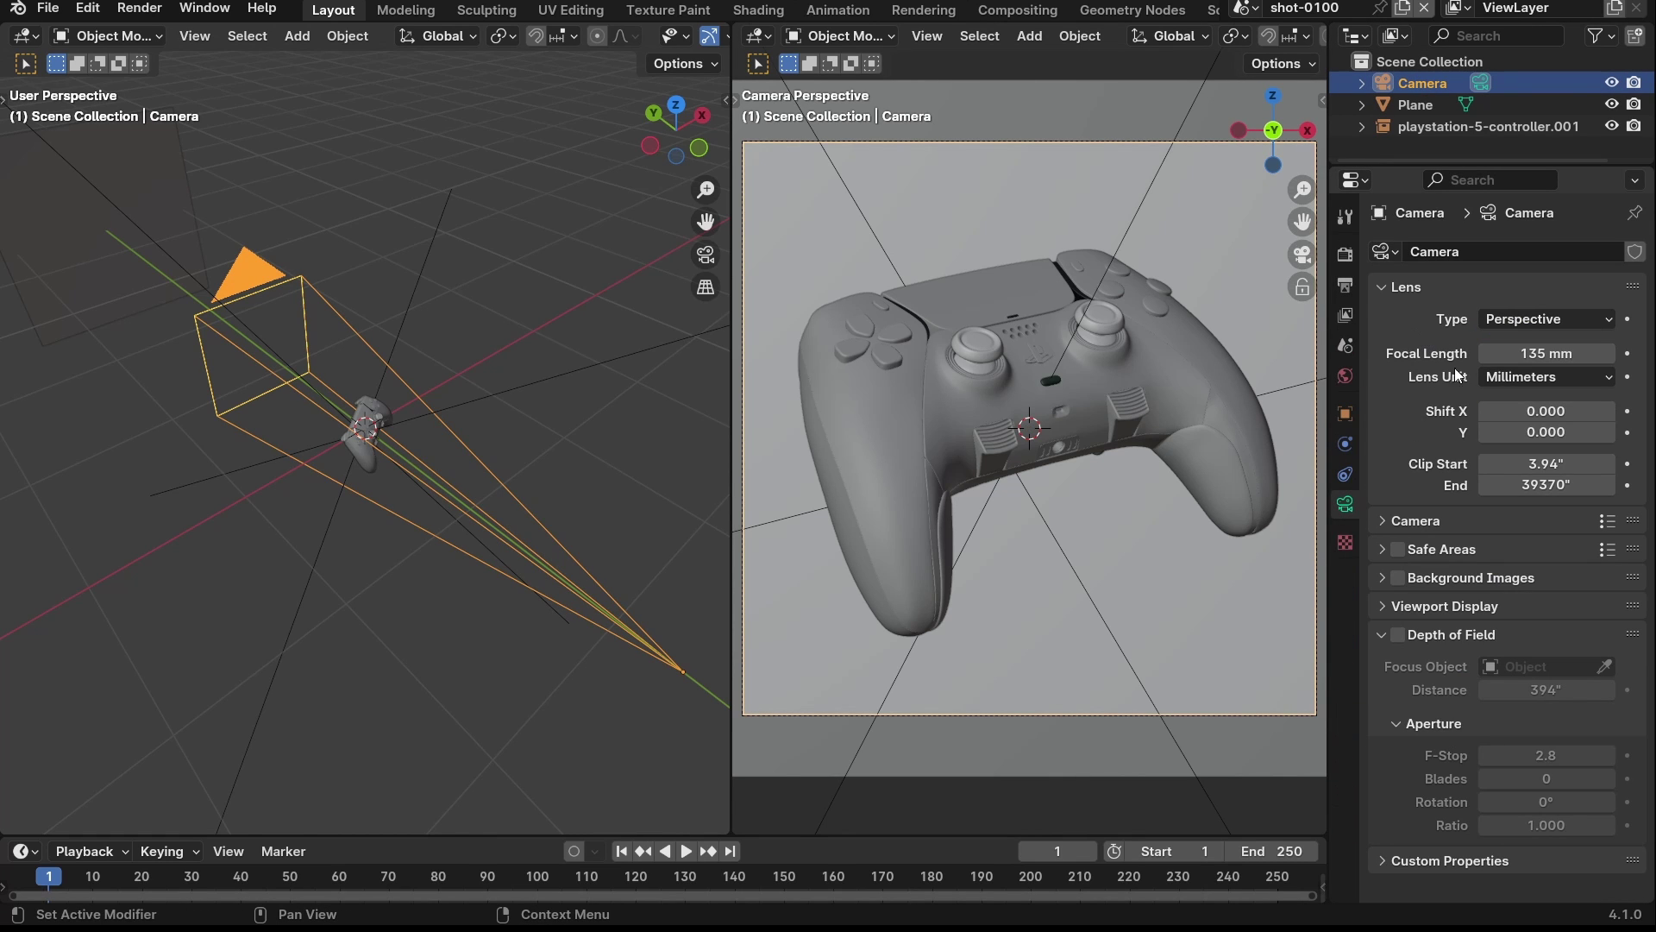
pyautogui.click(1385, 286)
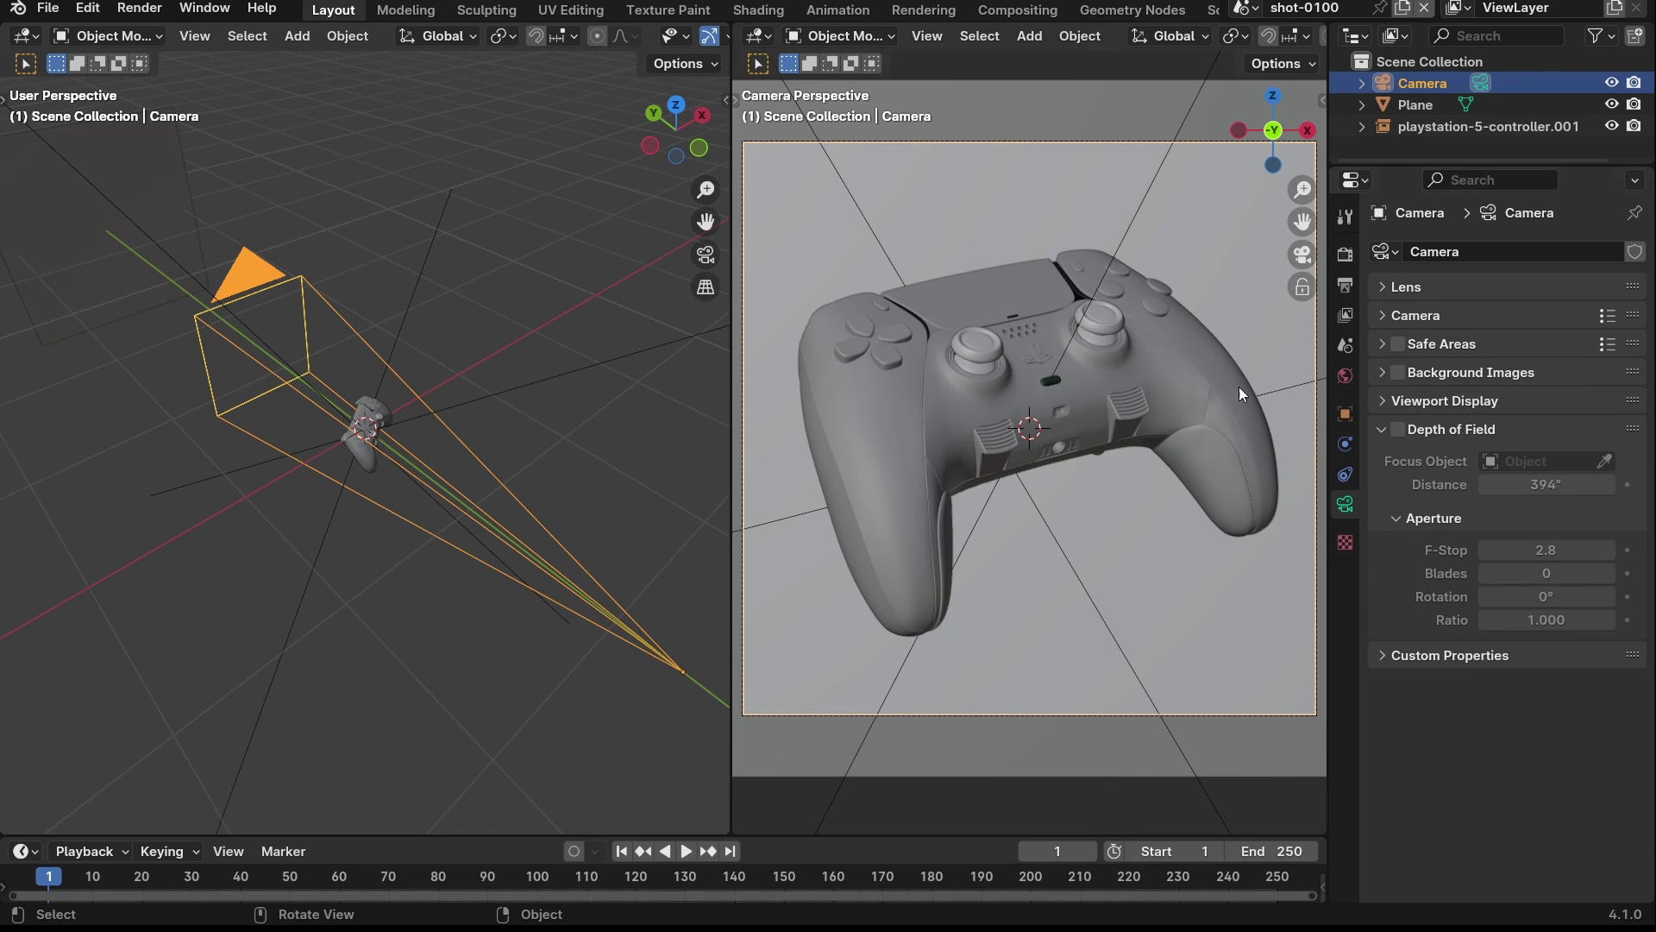
pyautogui.click(1373, 430)
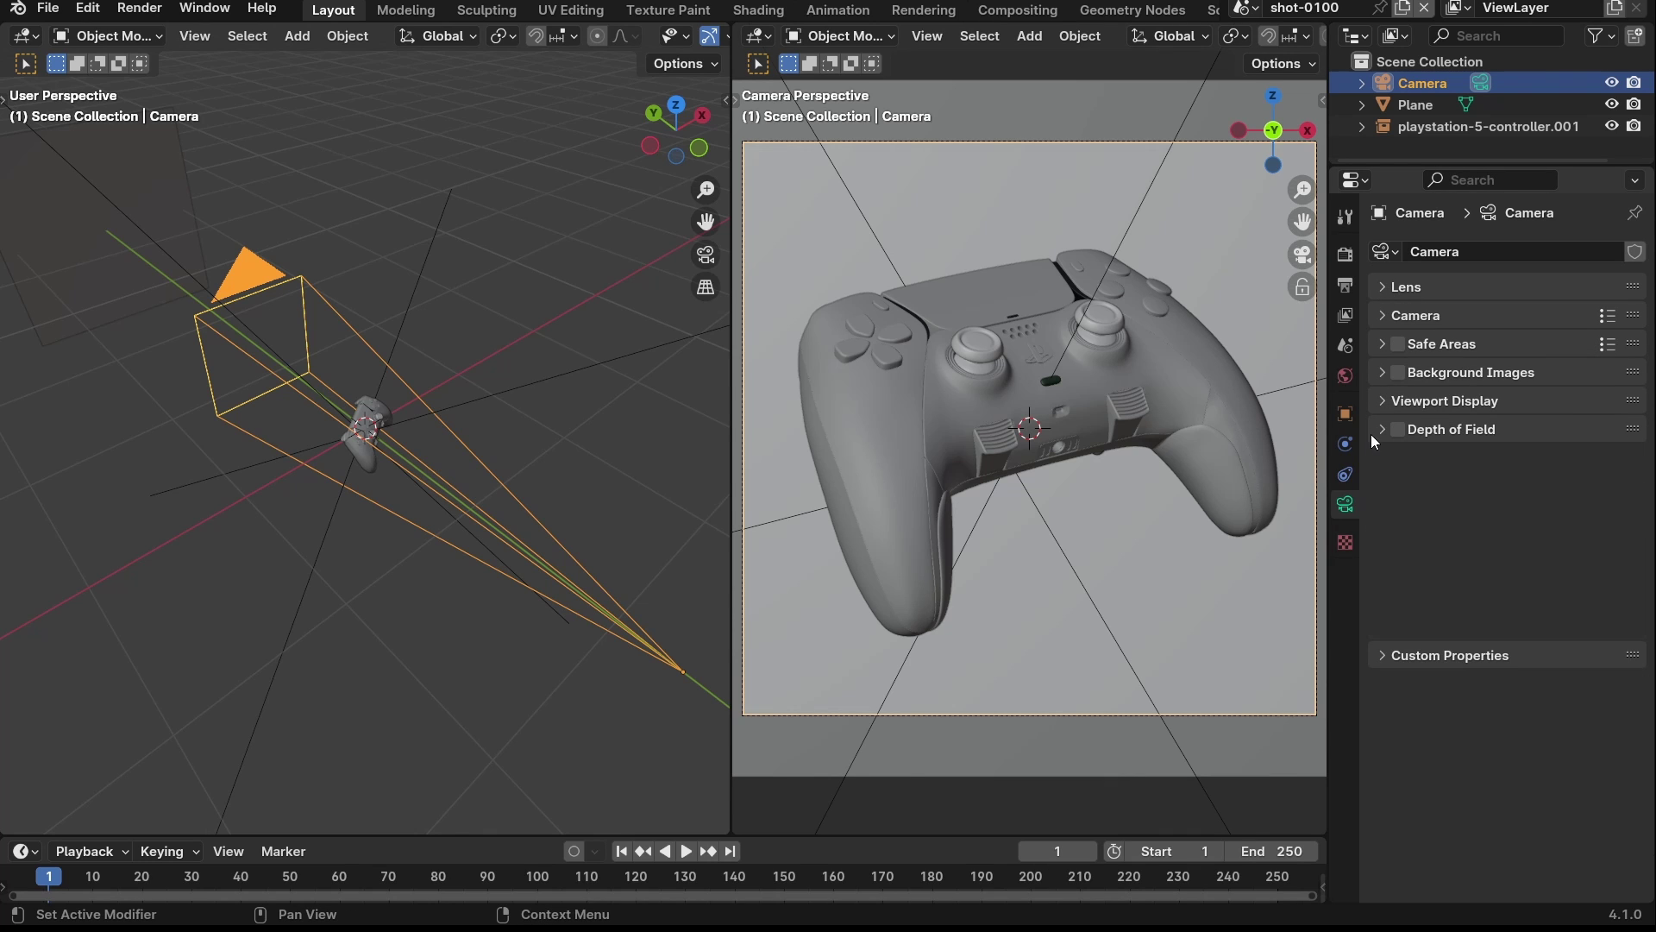
pyautogui.click(1437, 402)
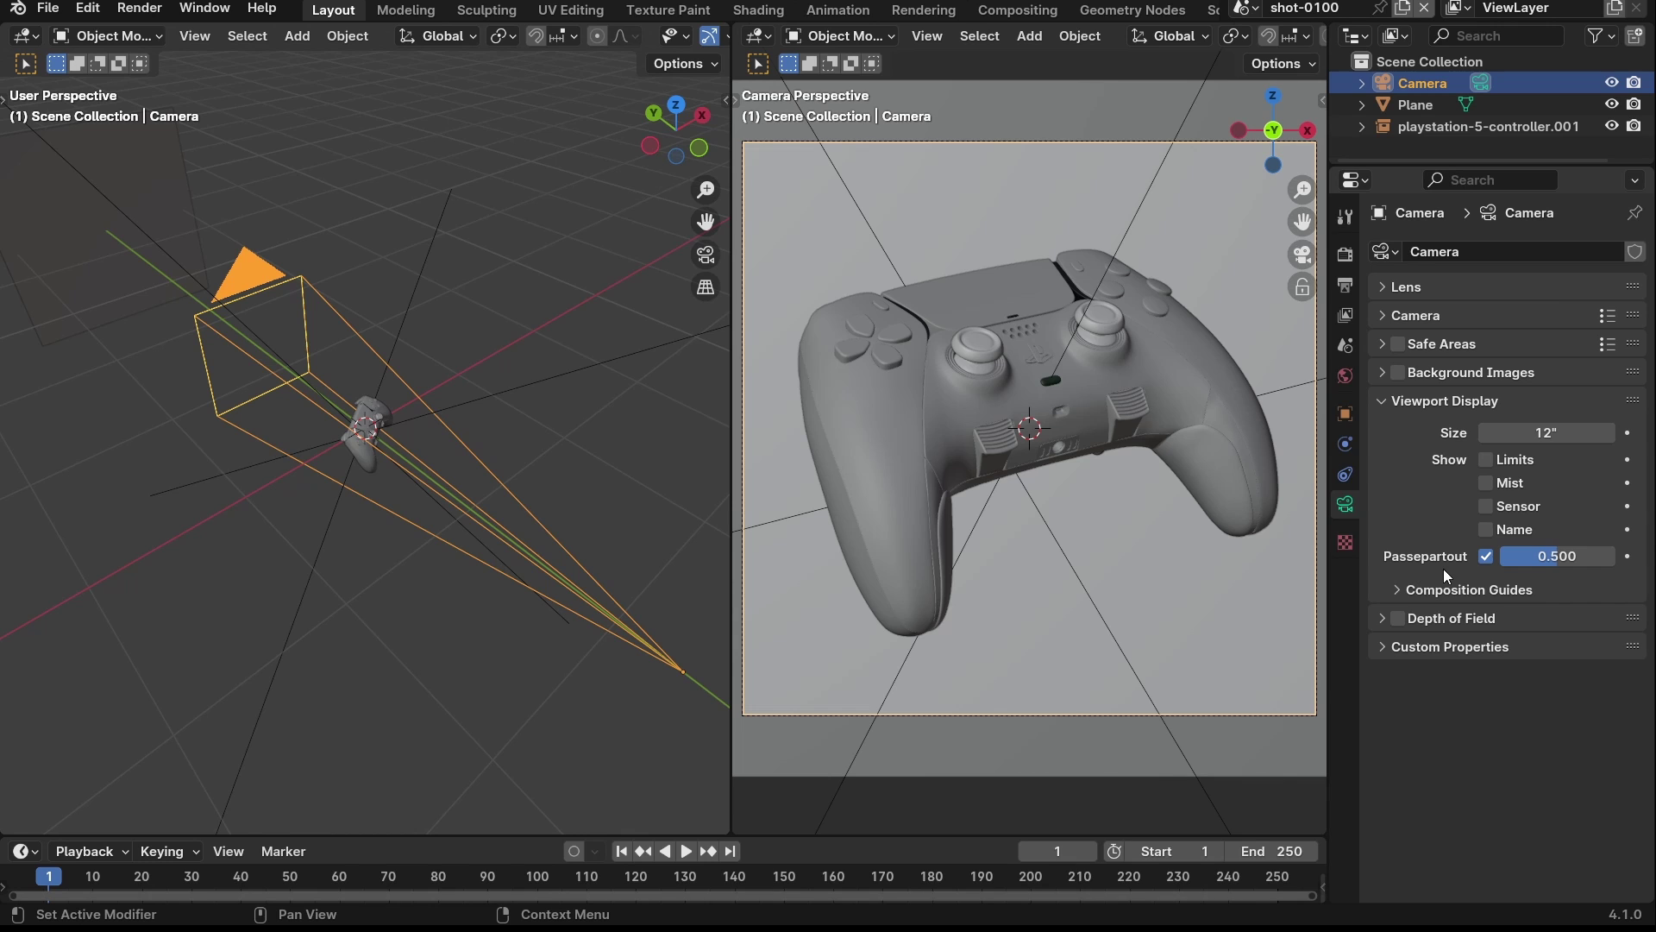
pyautogui.moveTo(1540, 559); pyautogui.dragTo(1614, 559)
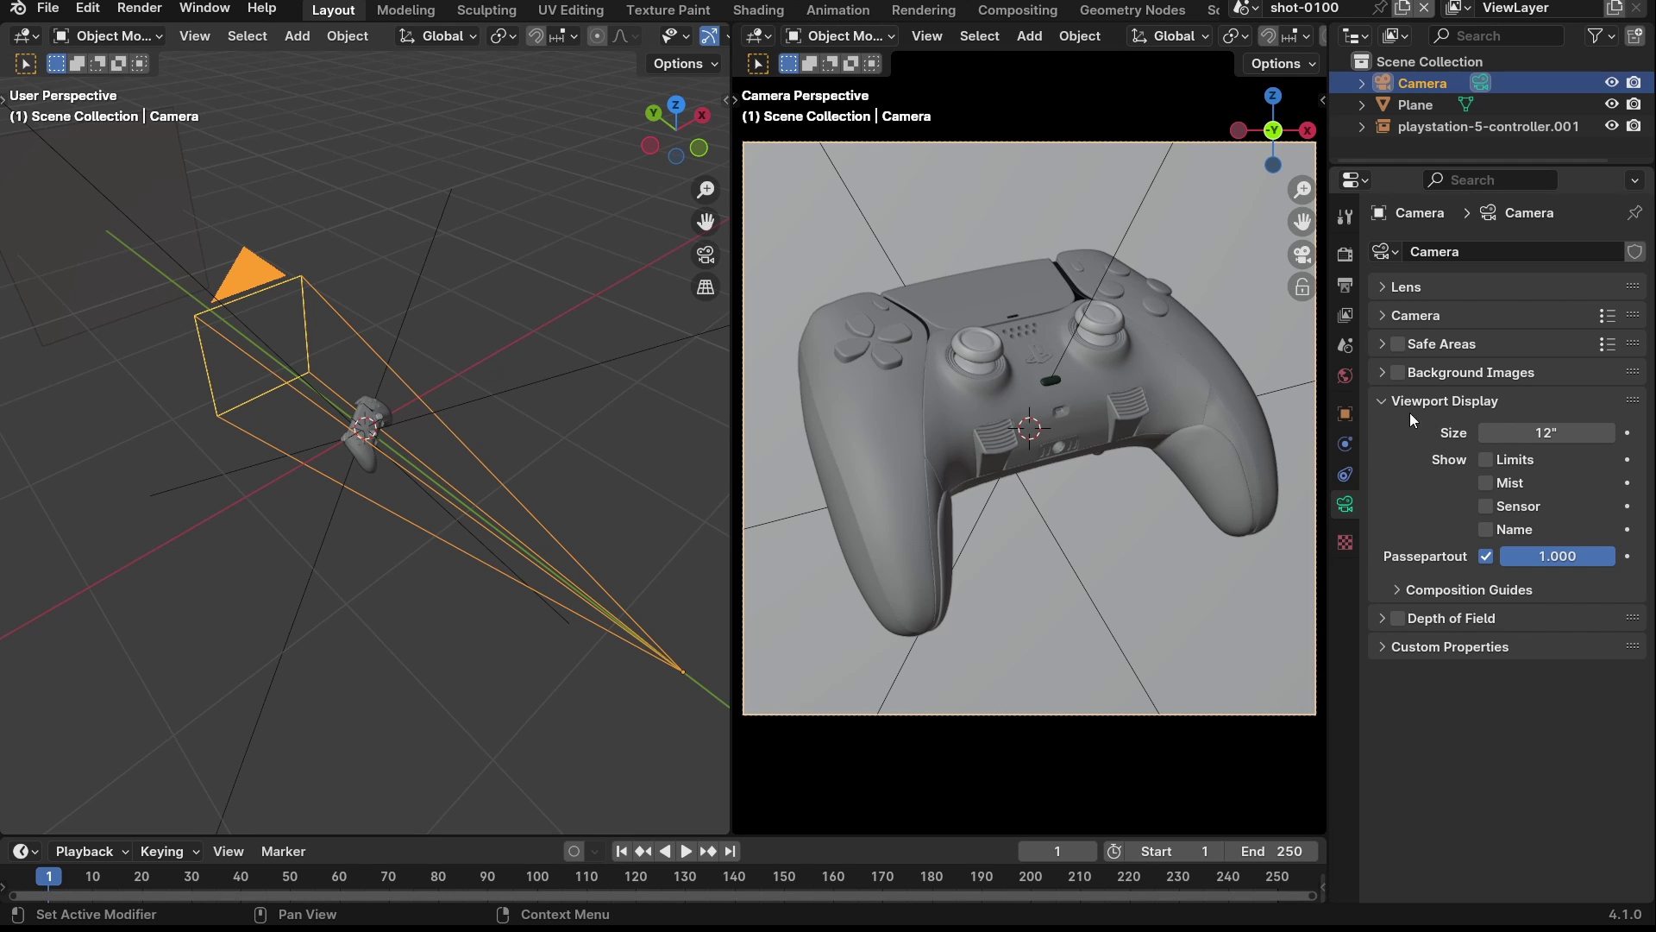
pyautogui.click(1387, 400)
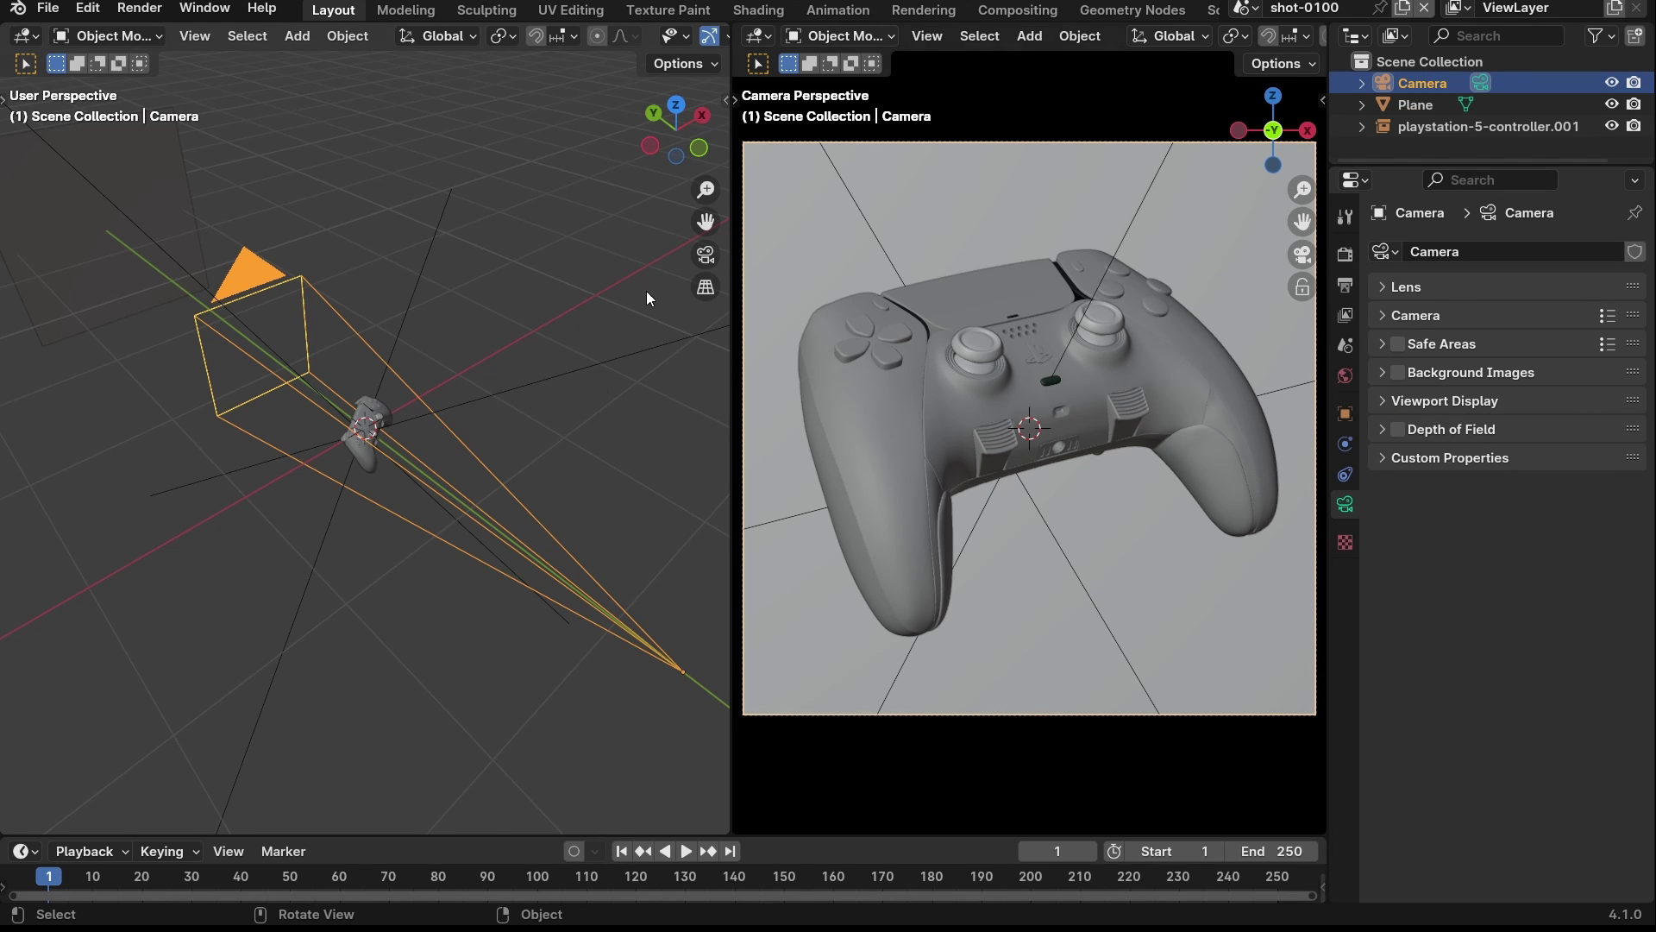
# - Save the file and switch the camera viewport to Rendered shading
pyautogui.moveTo(645, 291); pyautogui.dragTo(435, 357, button='middle')
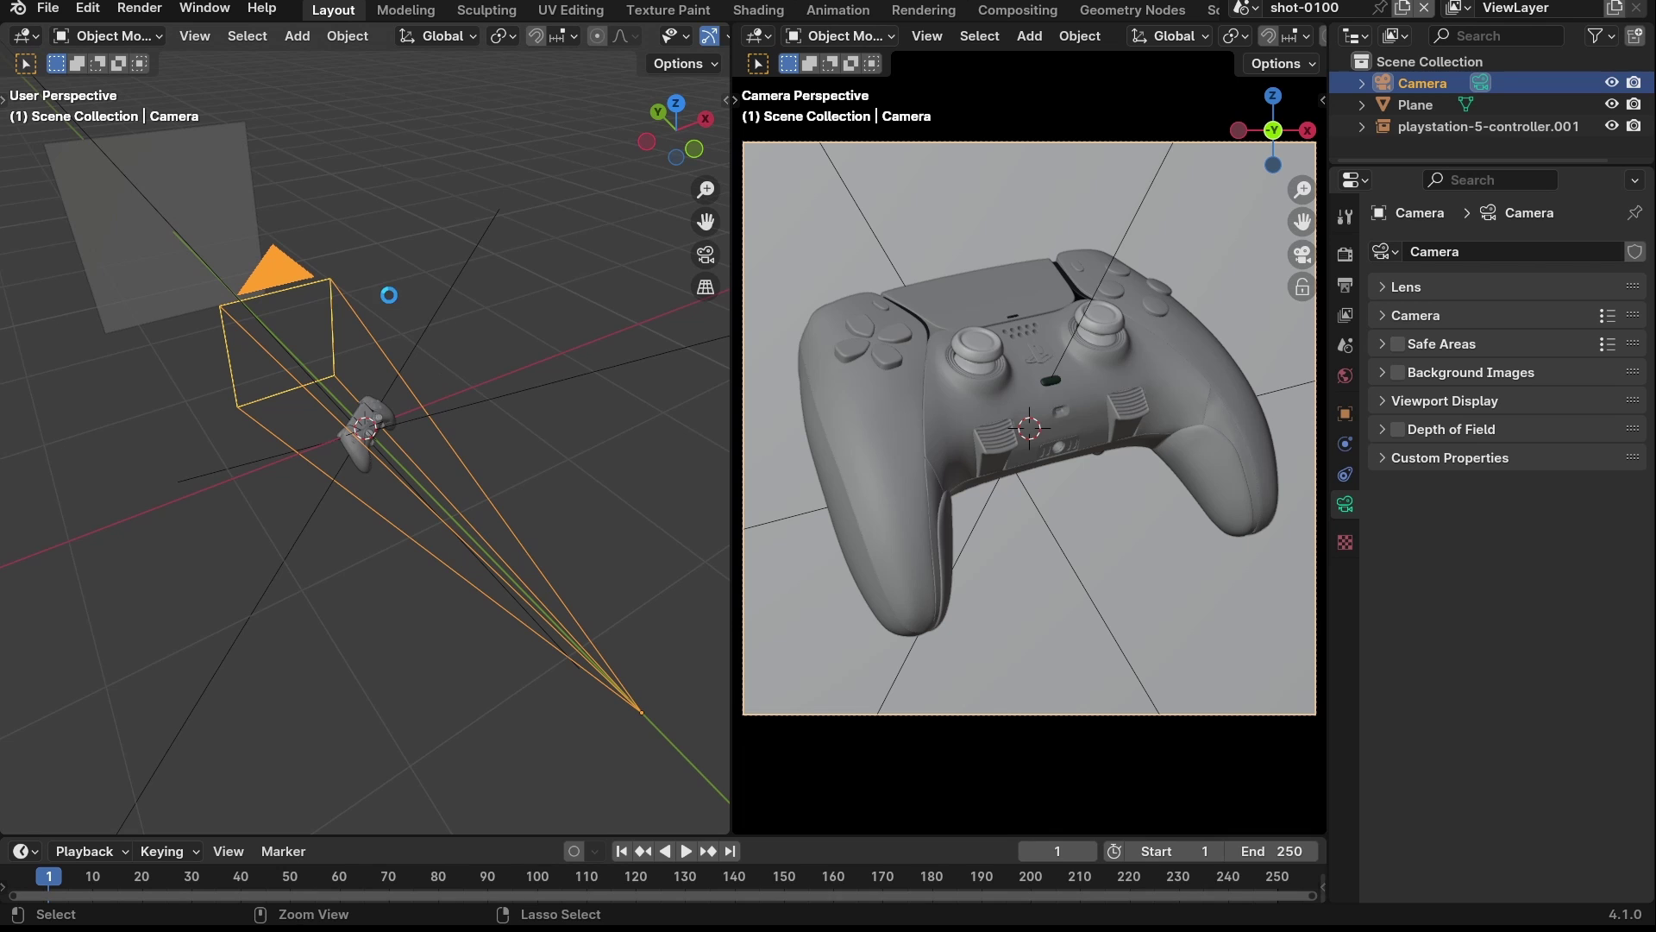
pyautogui.hotkey('ctrl', 's')
pyautogui.moveTo(390, 295)
pyautogui.mouseDown(button='middle')
pyautogui.moveTo(427, 288)
pyautogui.moveTo(552, 418)
pyautogui.mouseUp(button='middle')
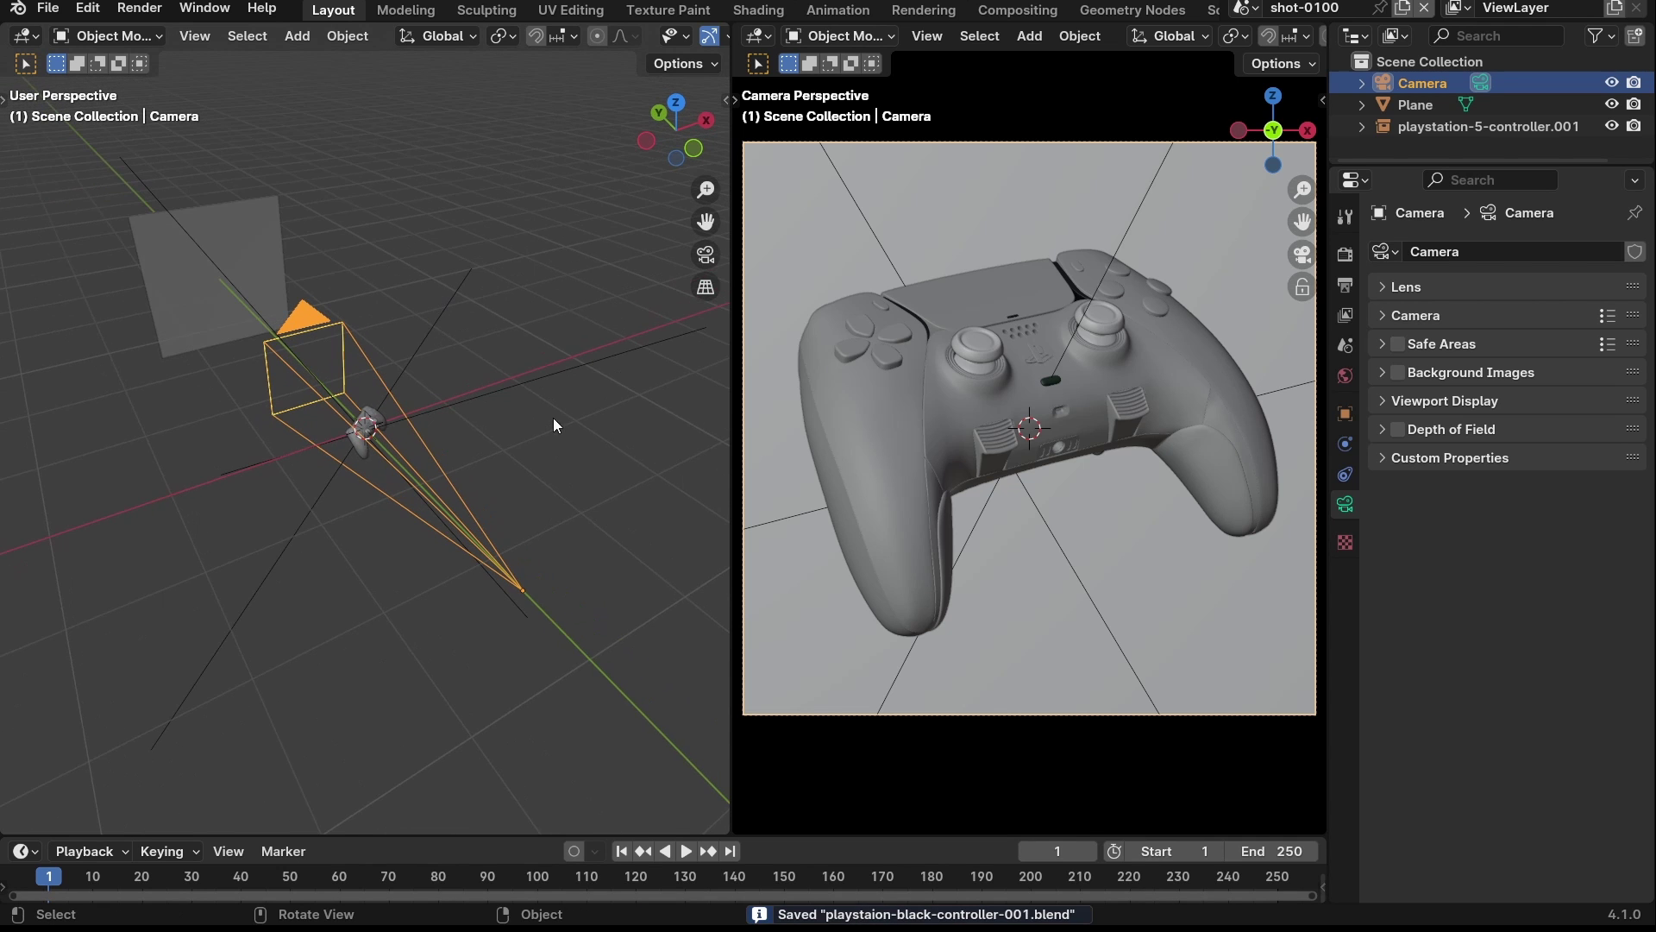
pyautogui.press('z')
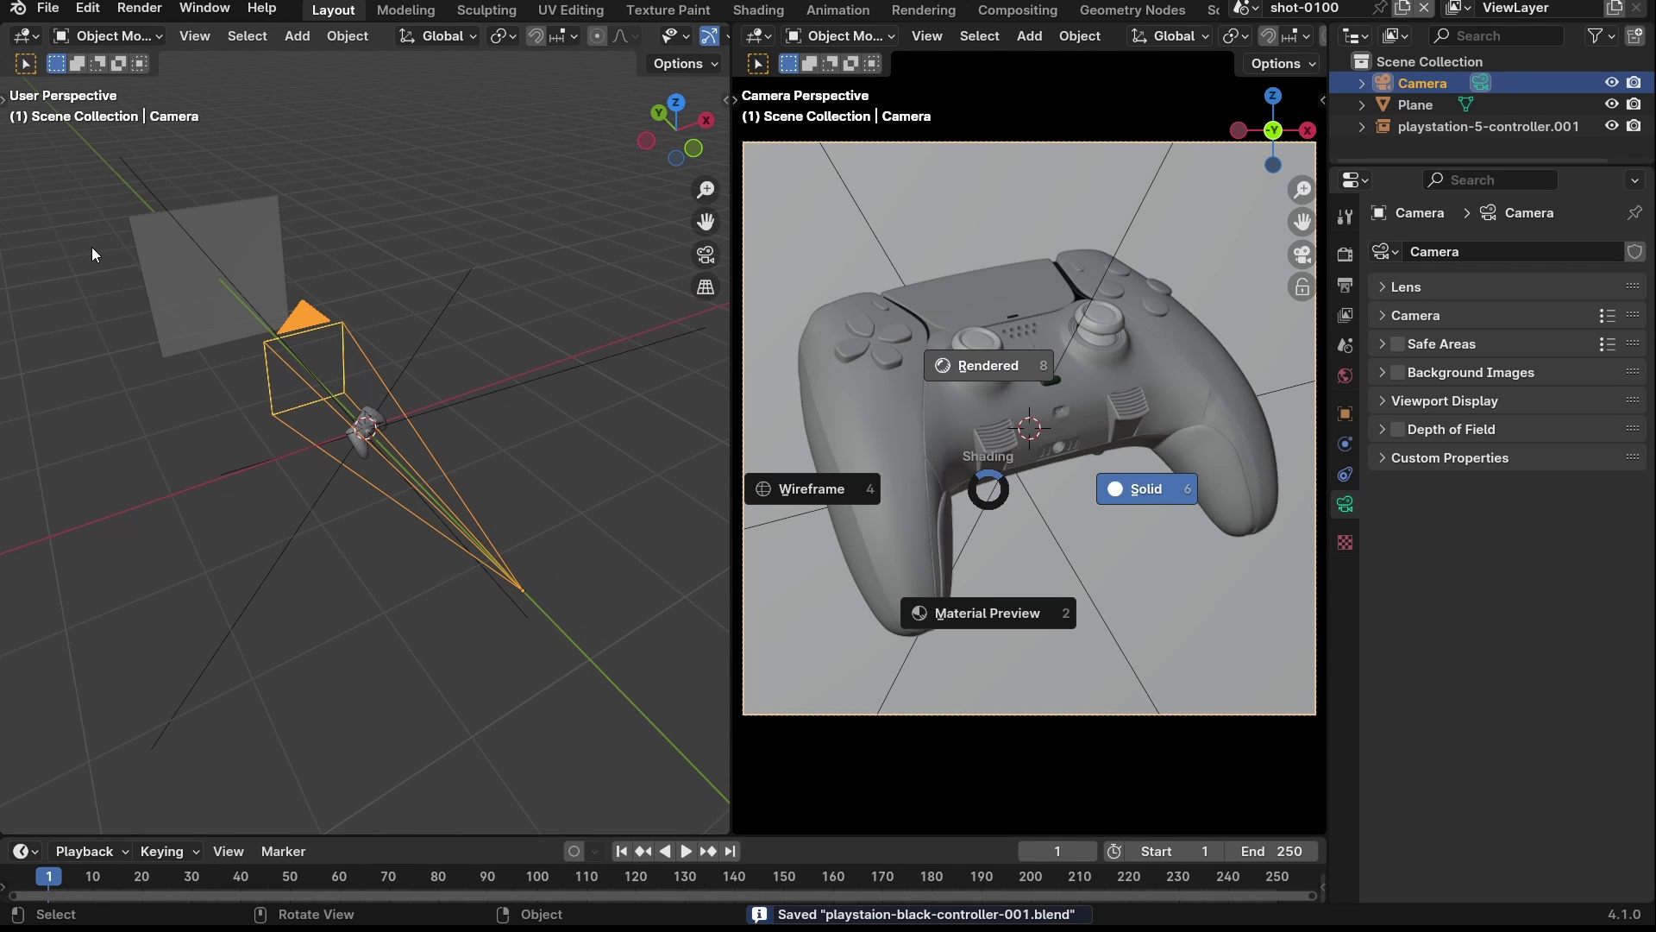
pyautogui.press('8')
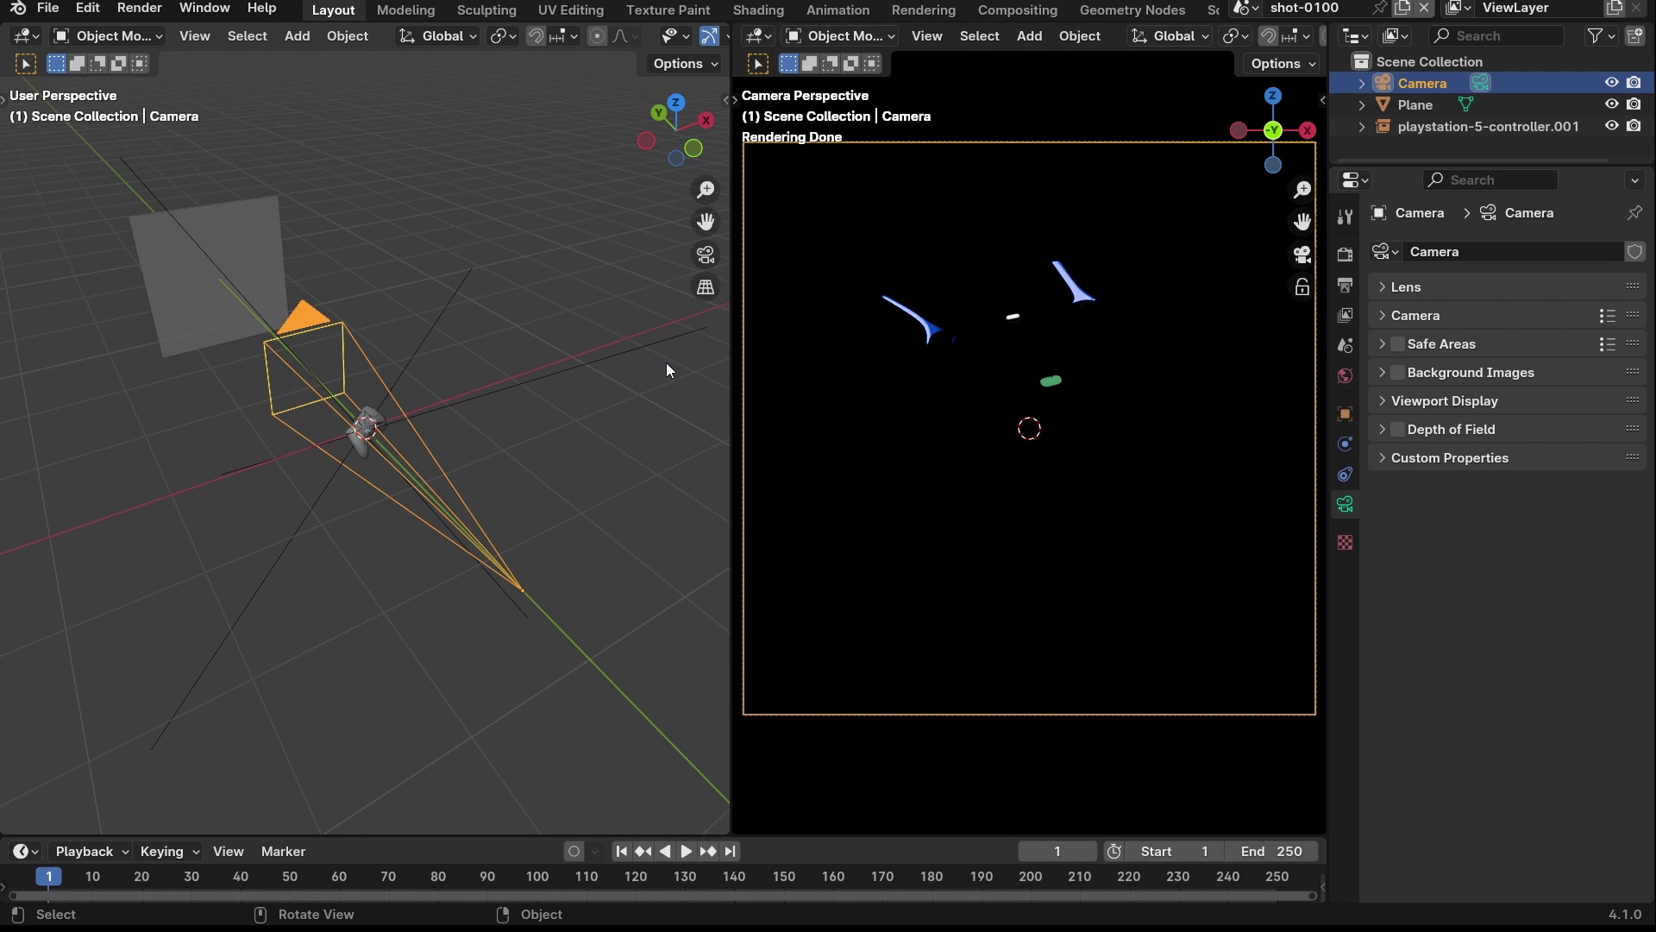
# - Add a spot light and move it about 52 inches along positive Y, close to the backdrop plane
pyautogui.click(349, 380)
pyautogui.moveTo(348, 381); pyautogui.dragTo(226, 499, button='middle')
pyautogui.hotkey('shift', 'a')
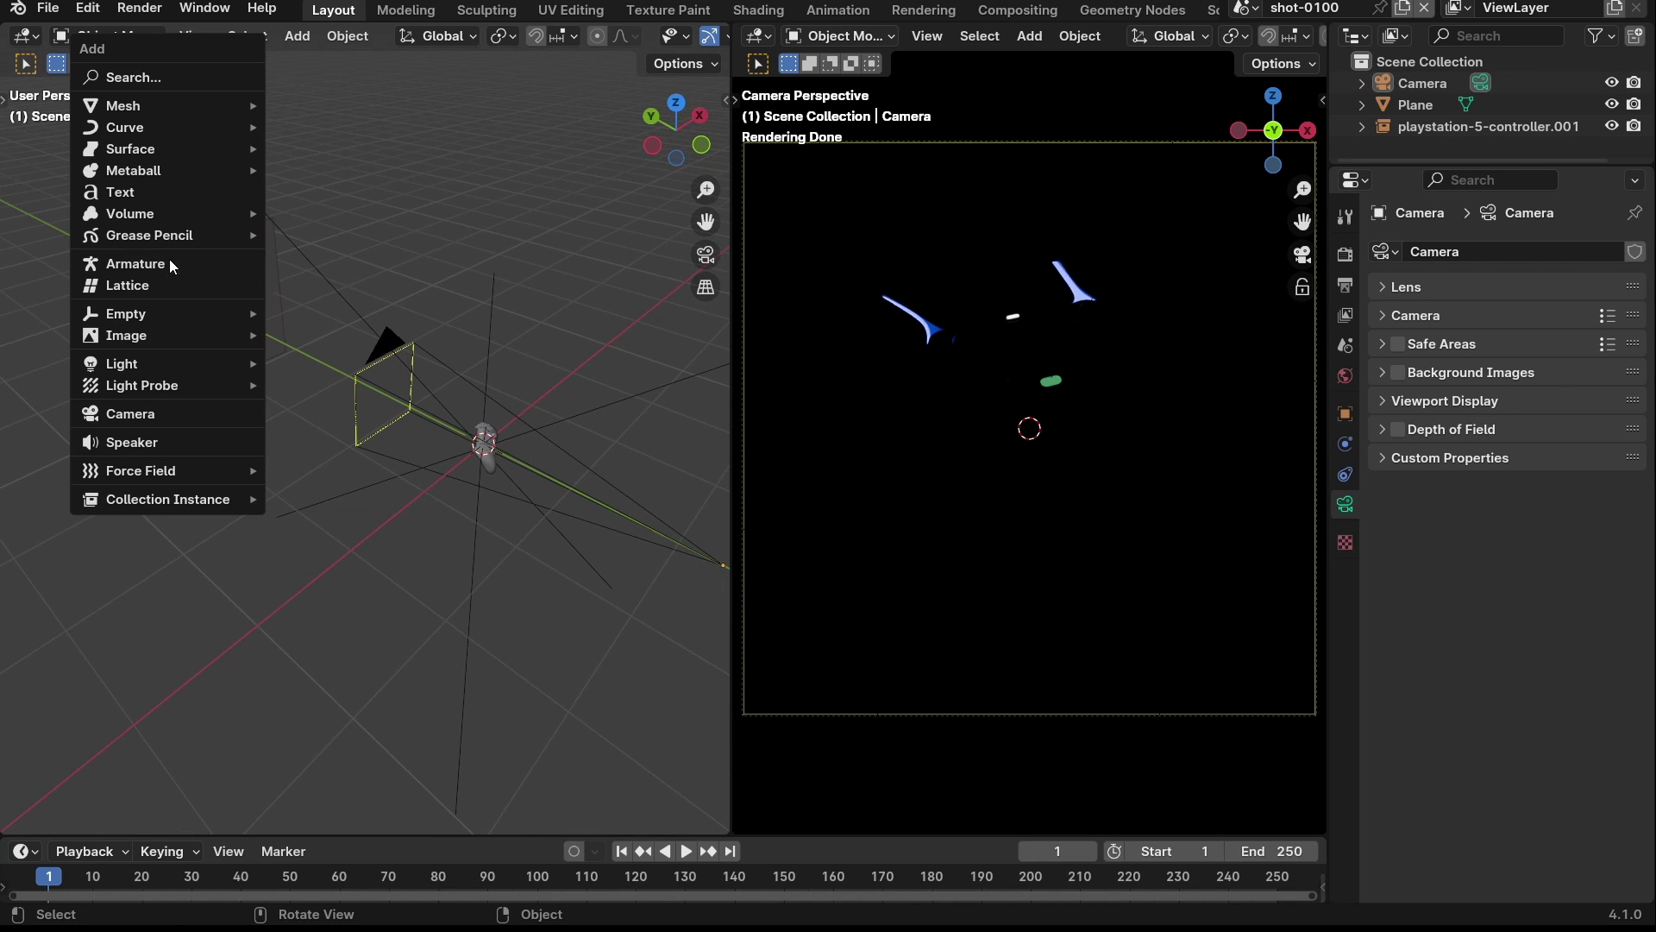
pyautogui.write('spot')
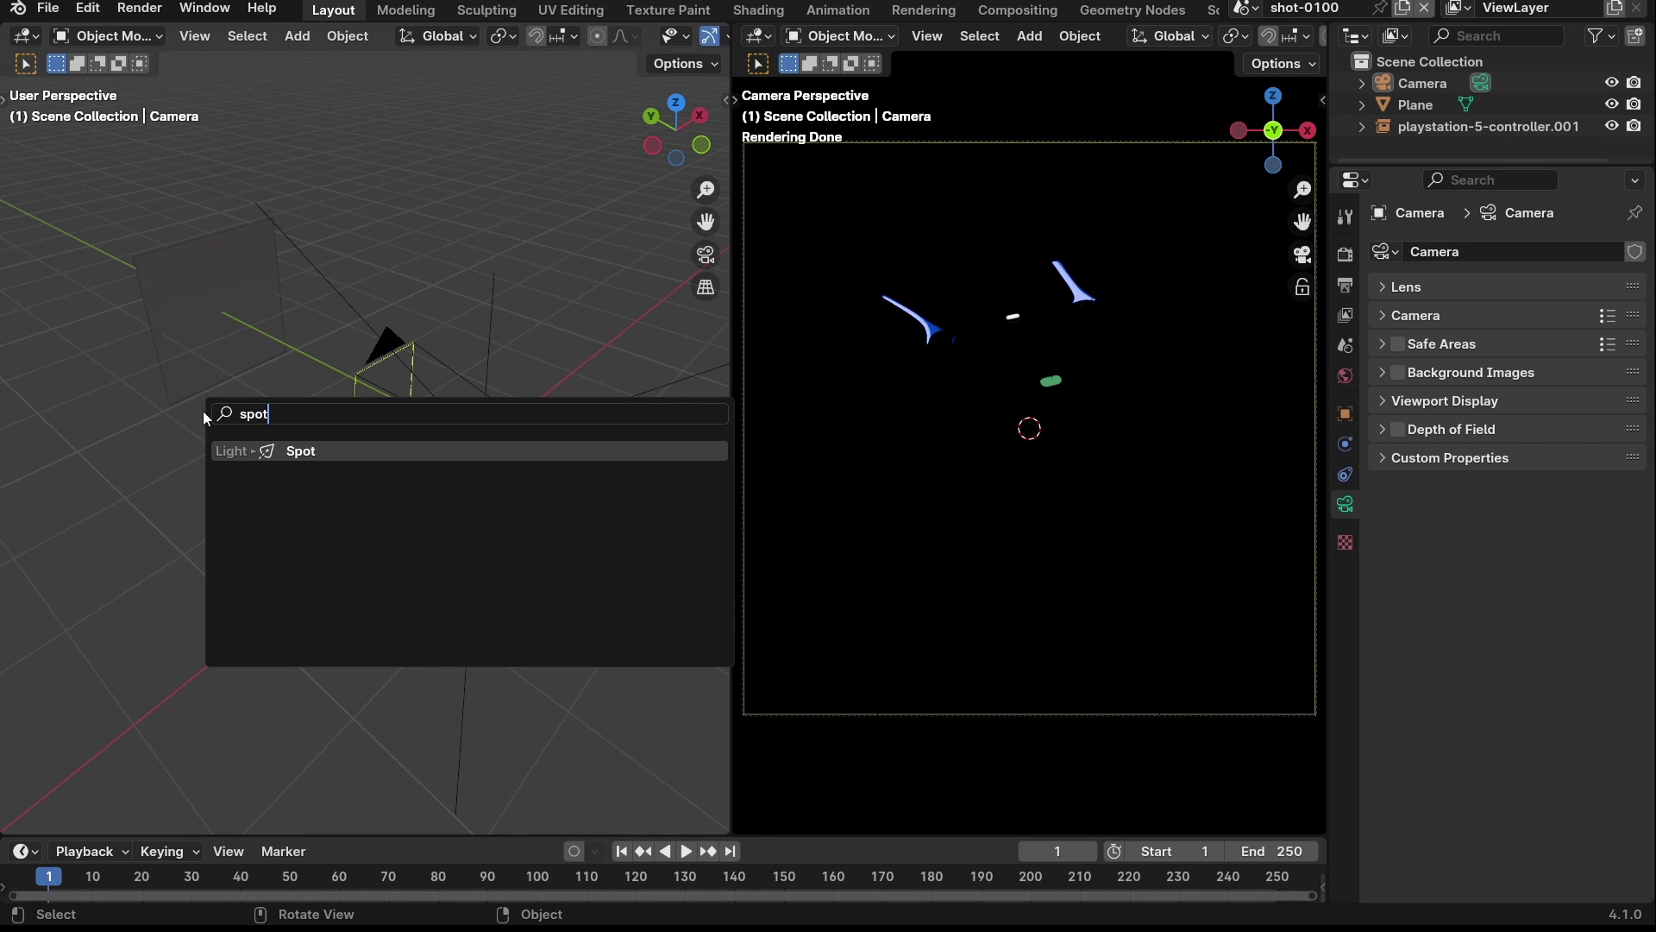
pyautogui.press('Return')
pyautogui.press('g')
pyautogui.press('y')
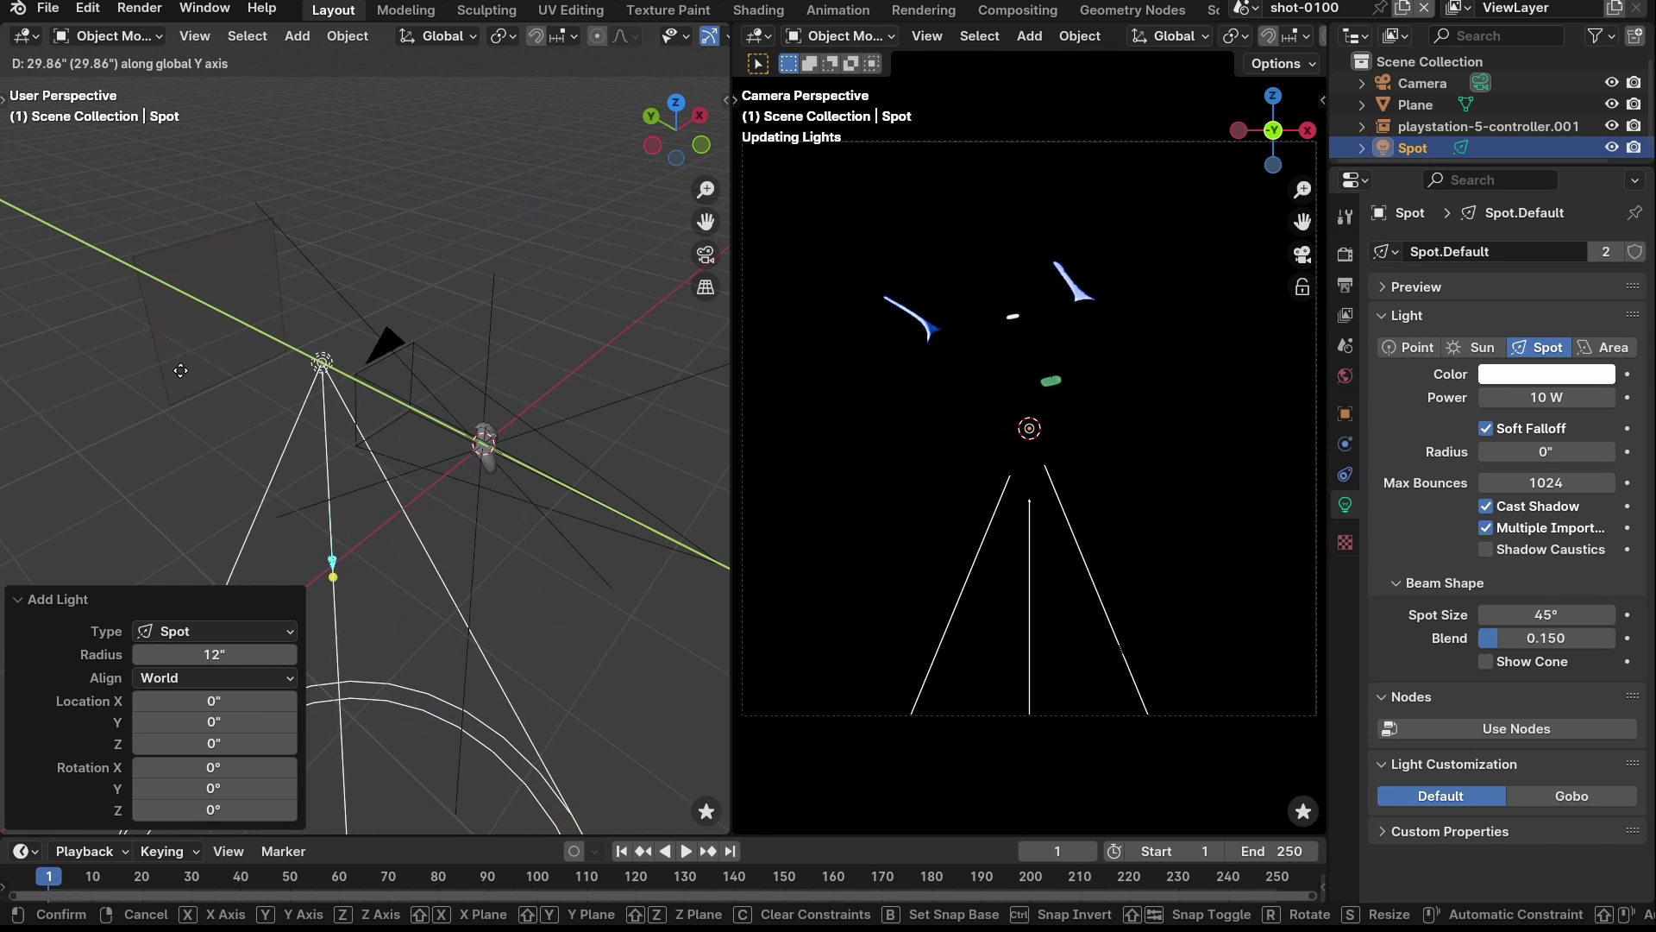
pyautogui.click(100, 323)
# - From the left orthographic view, rotate the spot light about 148° so it points up toward the backdrop plane
pyautogui.moveTo(345, 410)
pyautogui.mouseDown(button='middle')
pyautogui.moveTo(385, 345)
pyautogui.moveTo(362, 395)
pyautogui.mouseUp(button='middle')
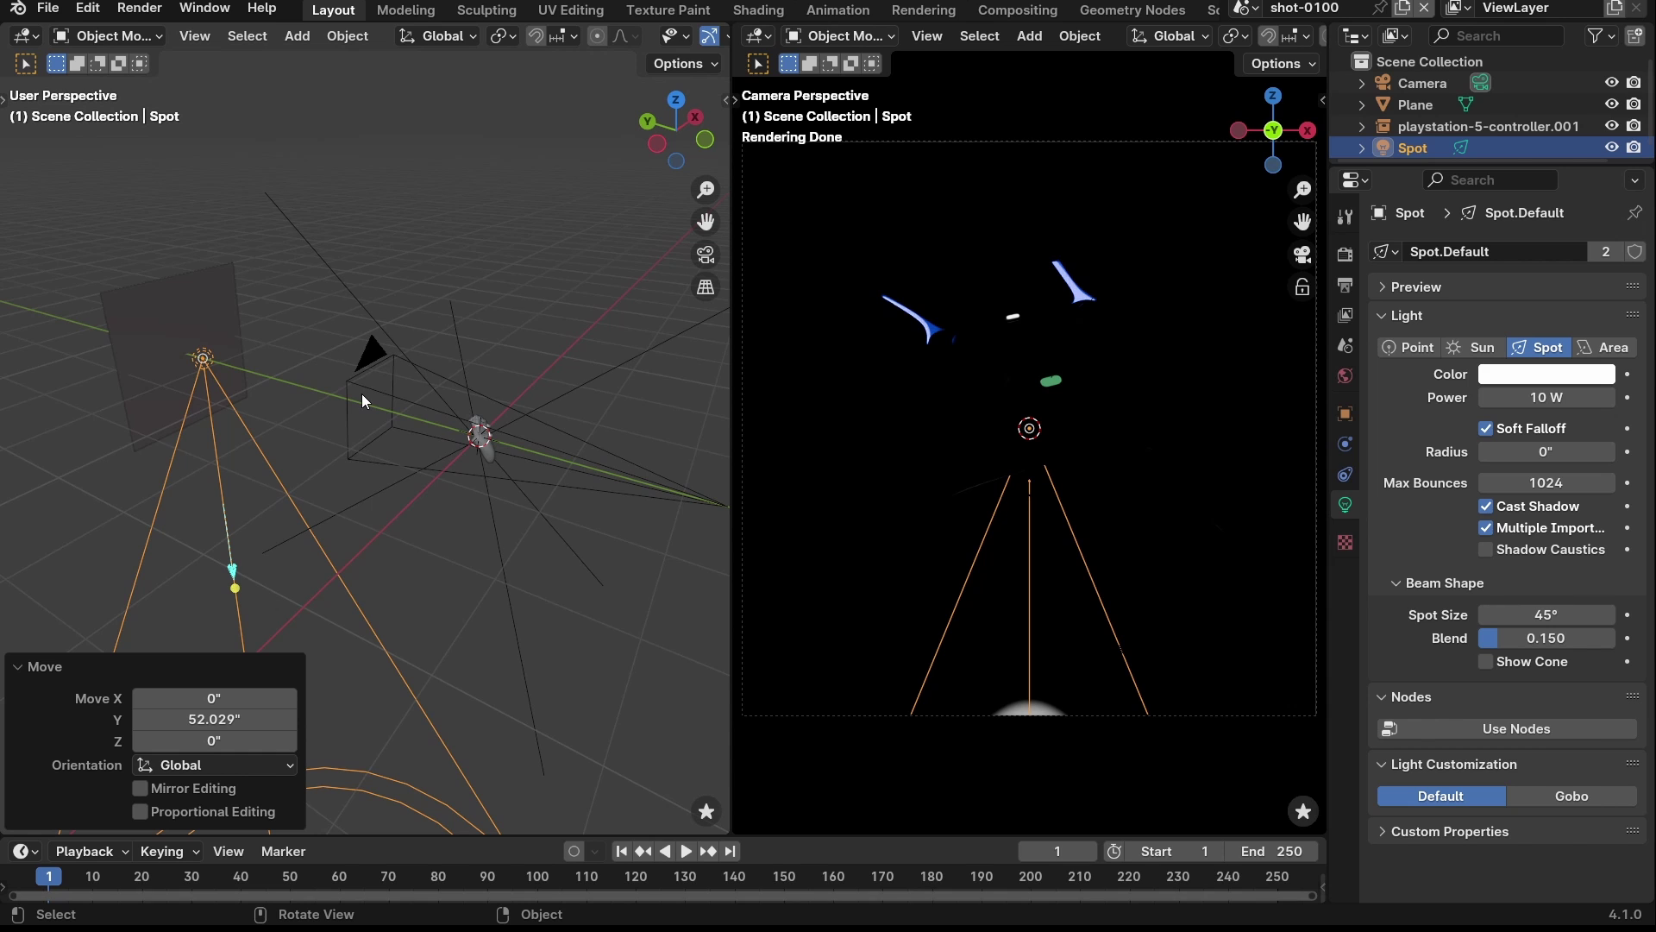
pyautogui.press('z')
pyautogui.press('`')
pyautogui.click(261, 385)
pyautogui.press('r')
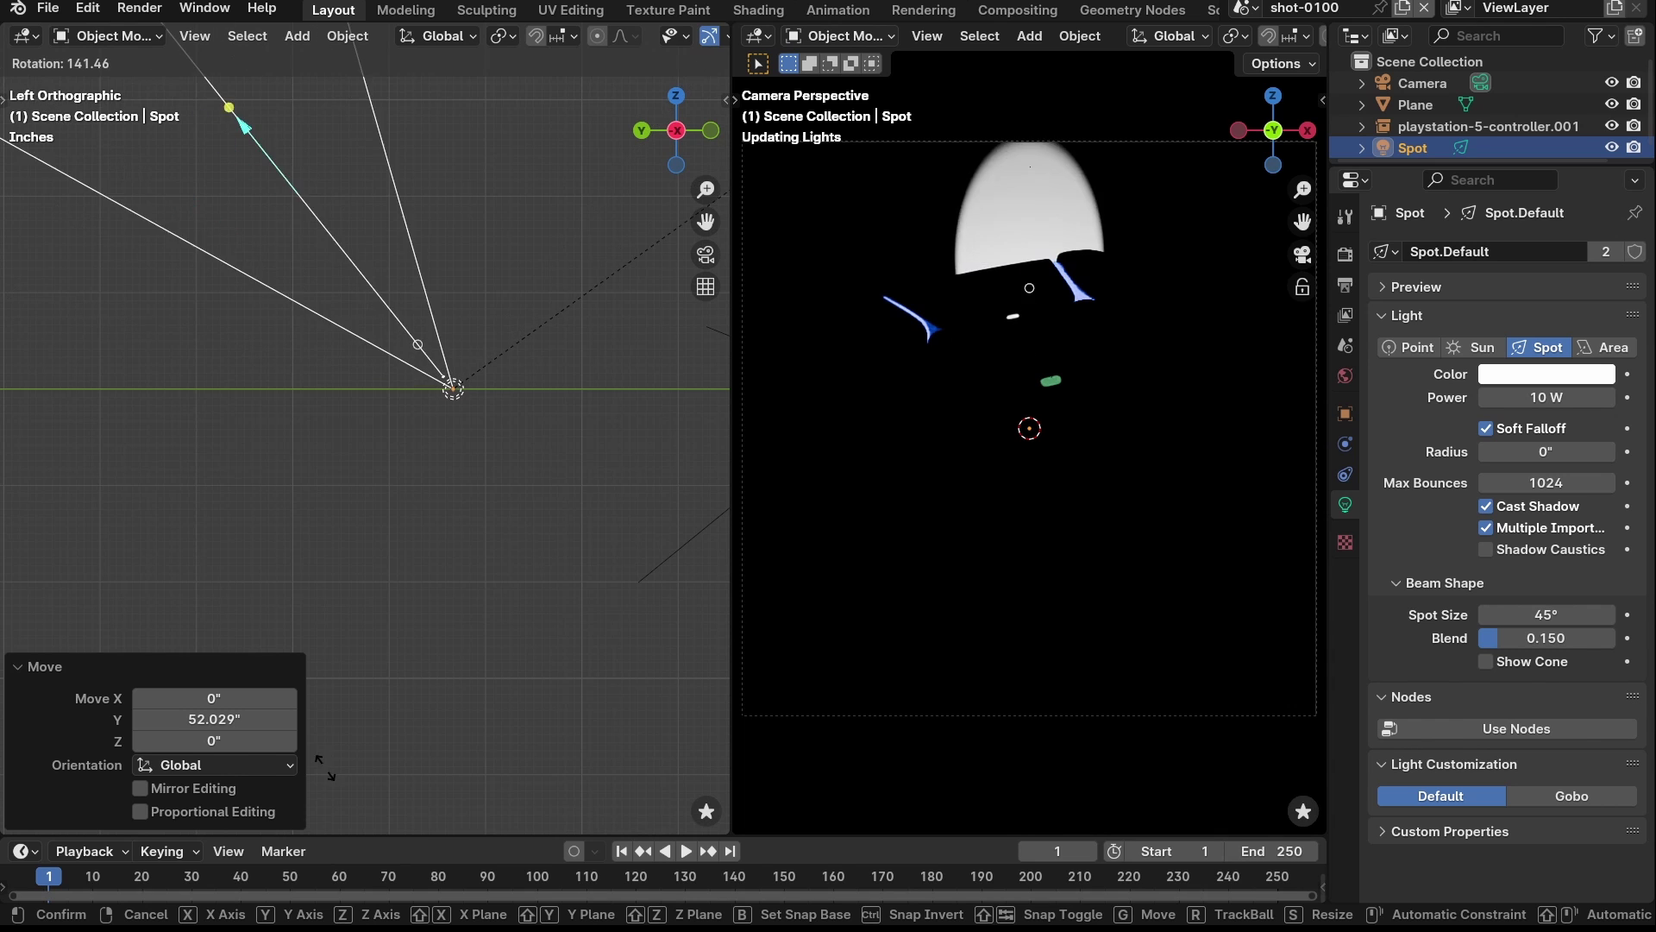
pyautogui.press('Return')
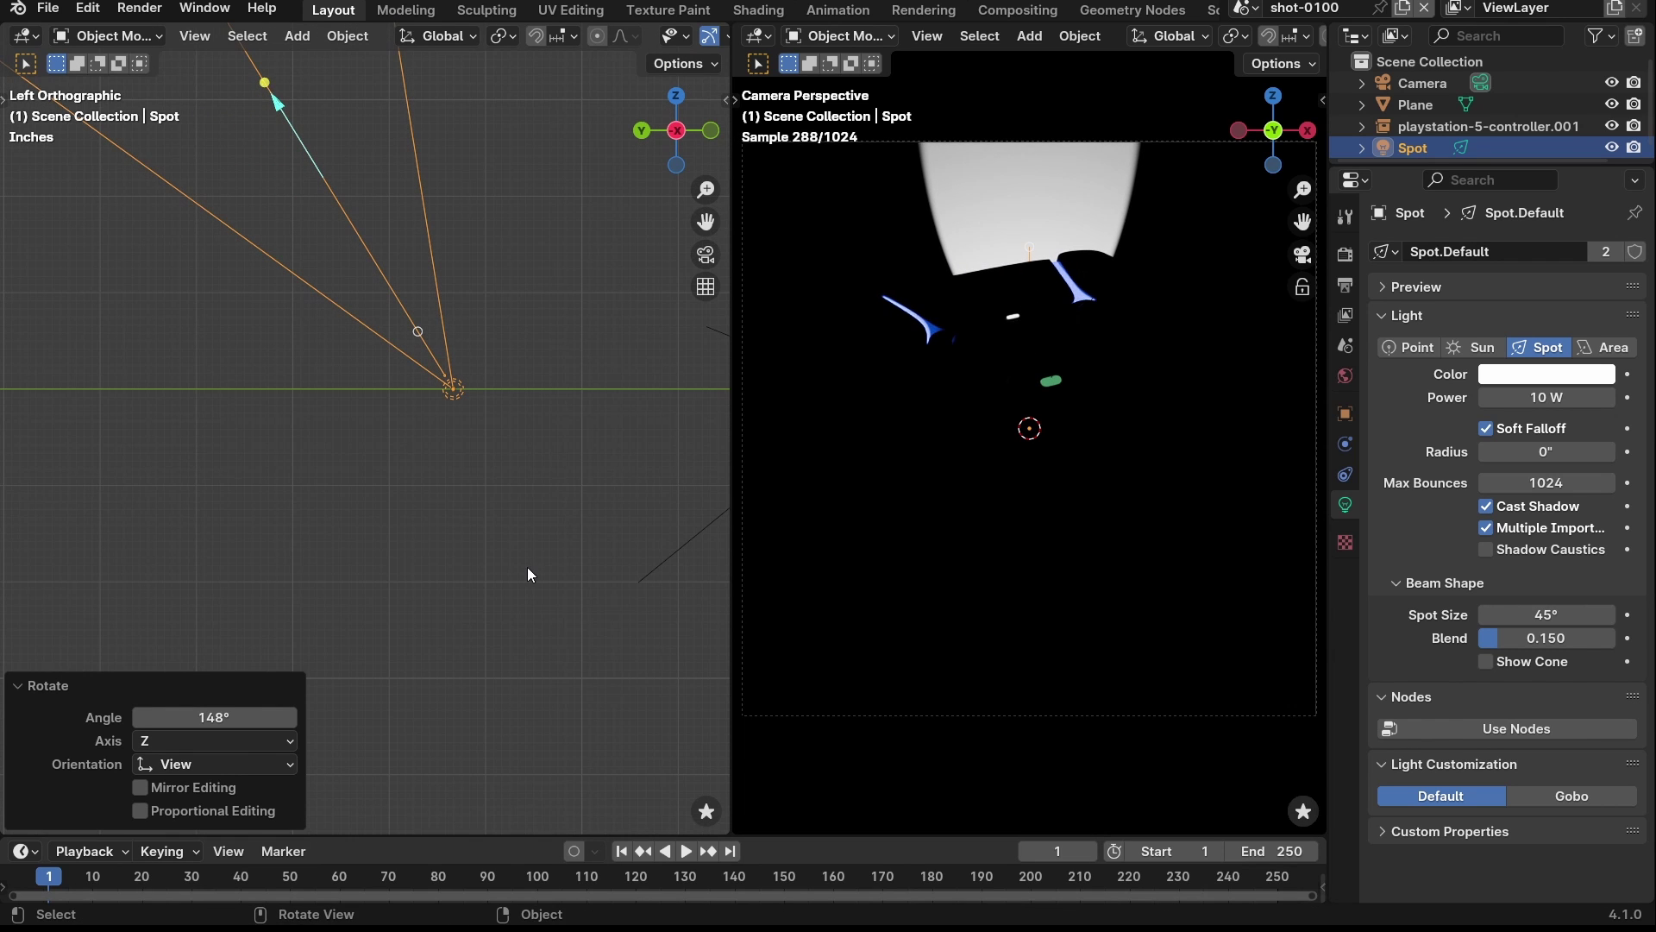
# - Move the spot light about 25 inches down and 11 inches along negative Y, below the backdrop plane
pyautogui.moveTo(528, 575); pyautogui.dragTo(566, 648, button='middle')
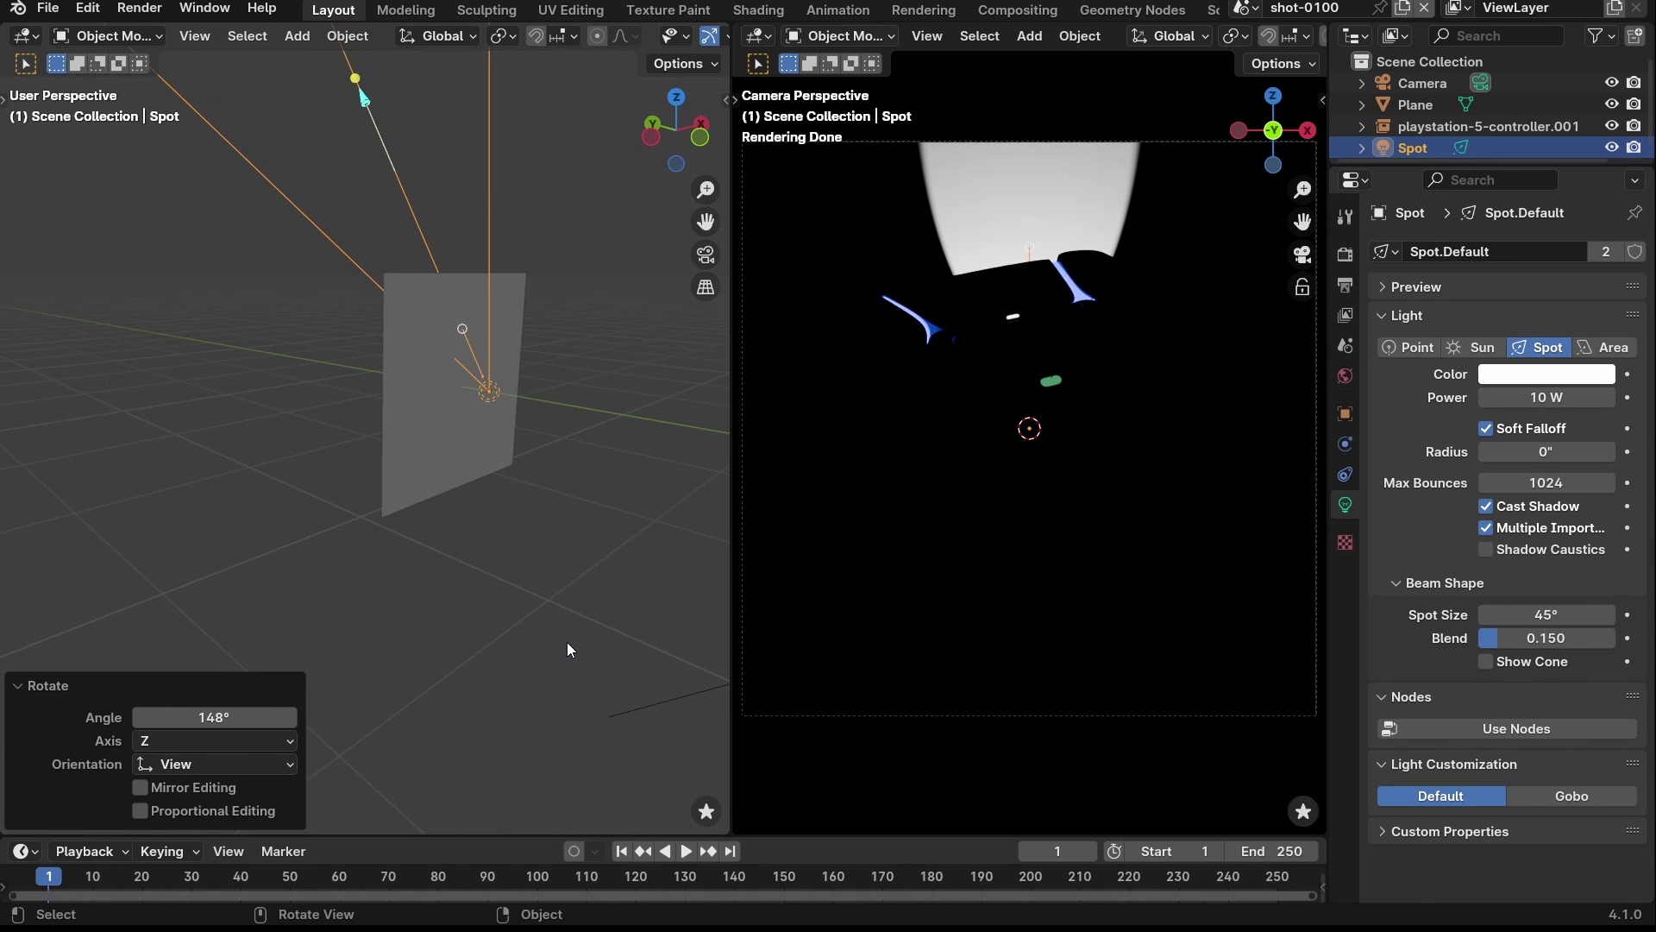
pyautogui.press('g')
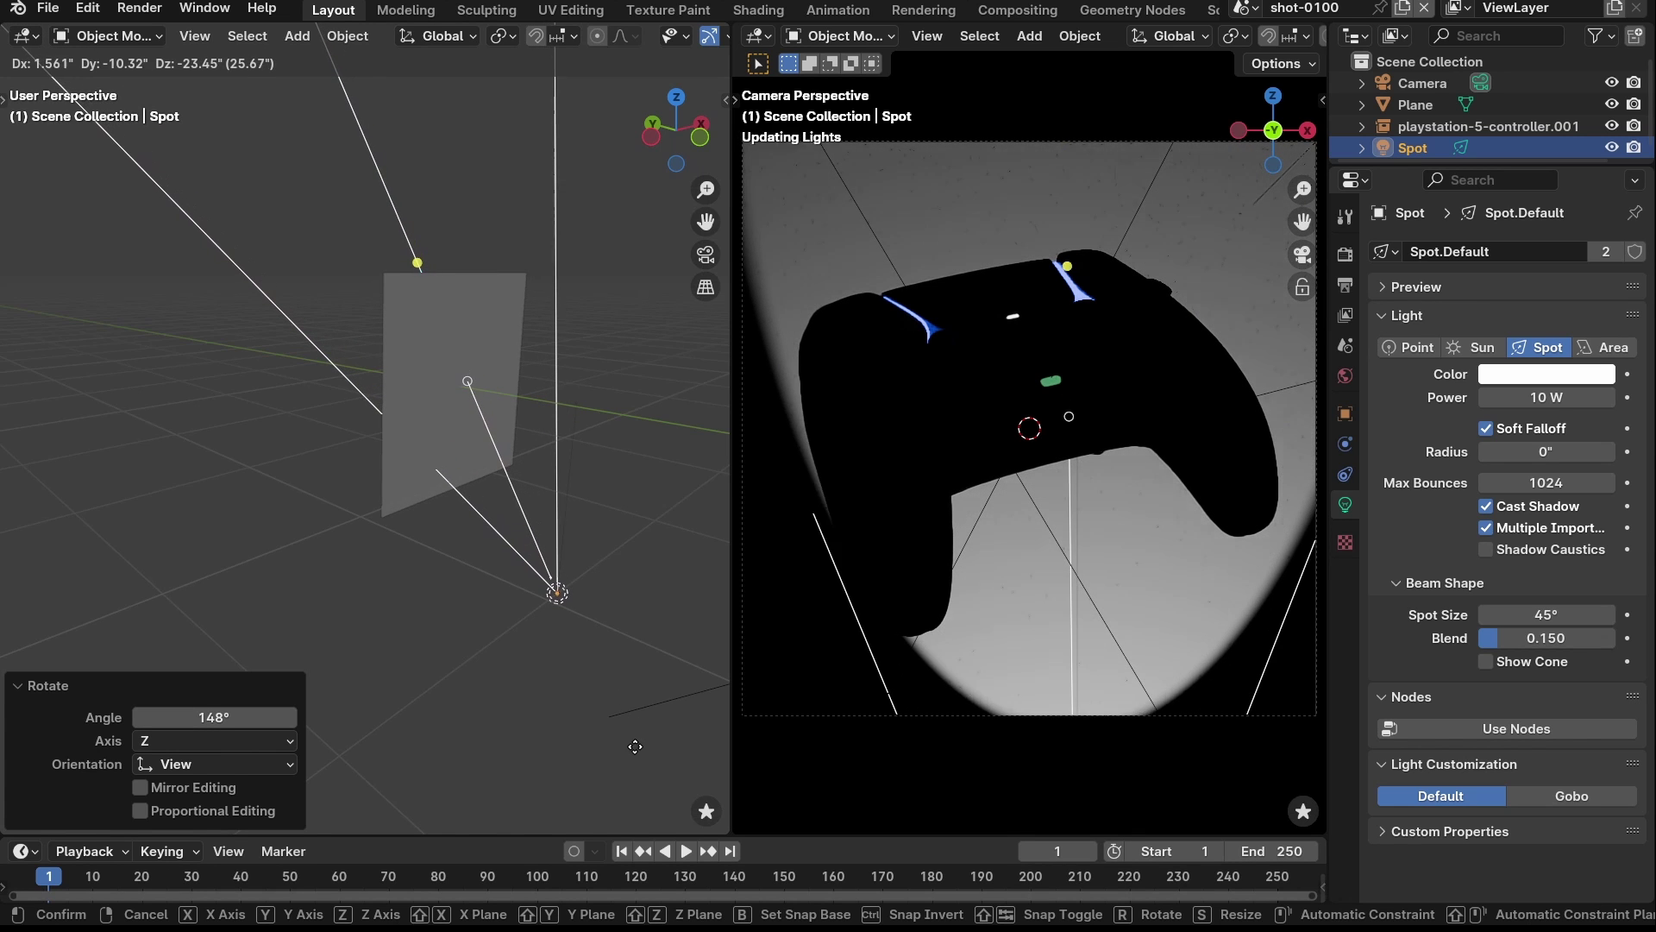
pyautogui.click(614, 673)
pyautogui.moveTo(609, 652); pyautogui.dragTo(426, 515, button='middle')
pyautogui.moveTo(269, 371); pyautogui.dragTo(371, 369, button='middle')
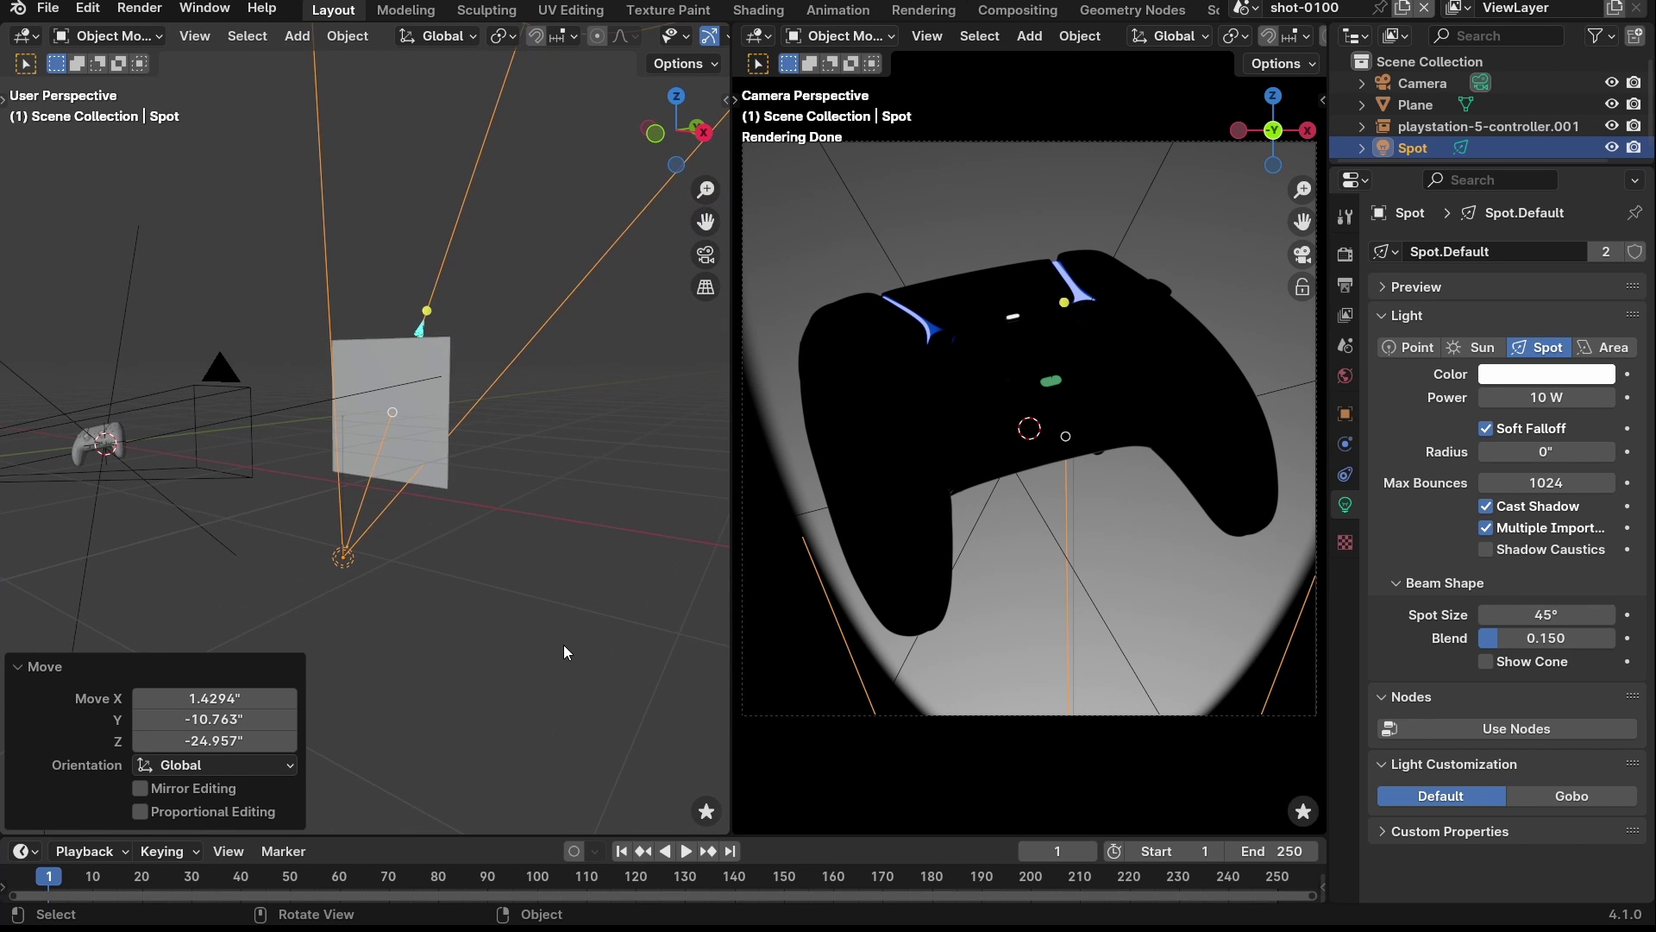
# - Select the backdrop plane and create a new material for it
pyautogui.click(453, 436)
pyautogui.click(518, 655)
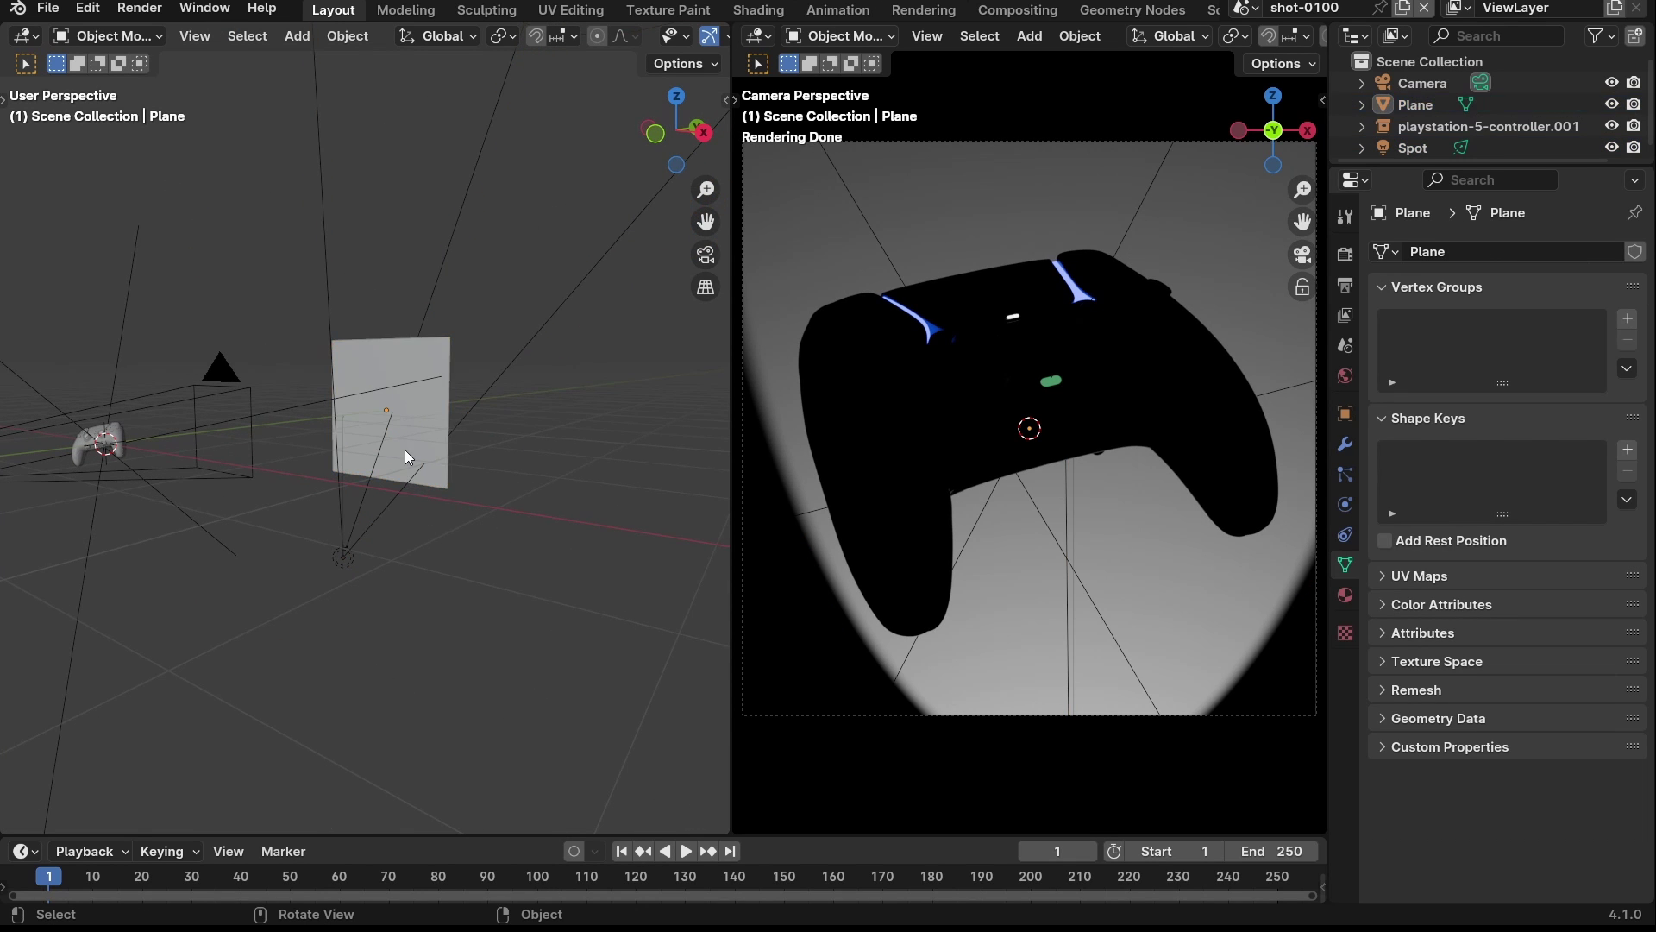
pyautogui.click(405, 449)
pyautogui.moveTo(426, 628); pyautogui.dragTo(447, 442, button='middle')
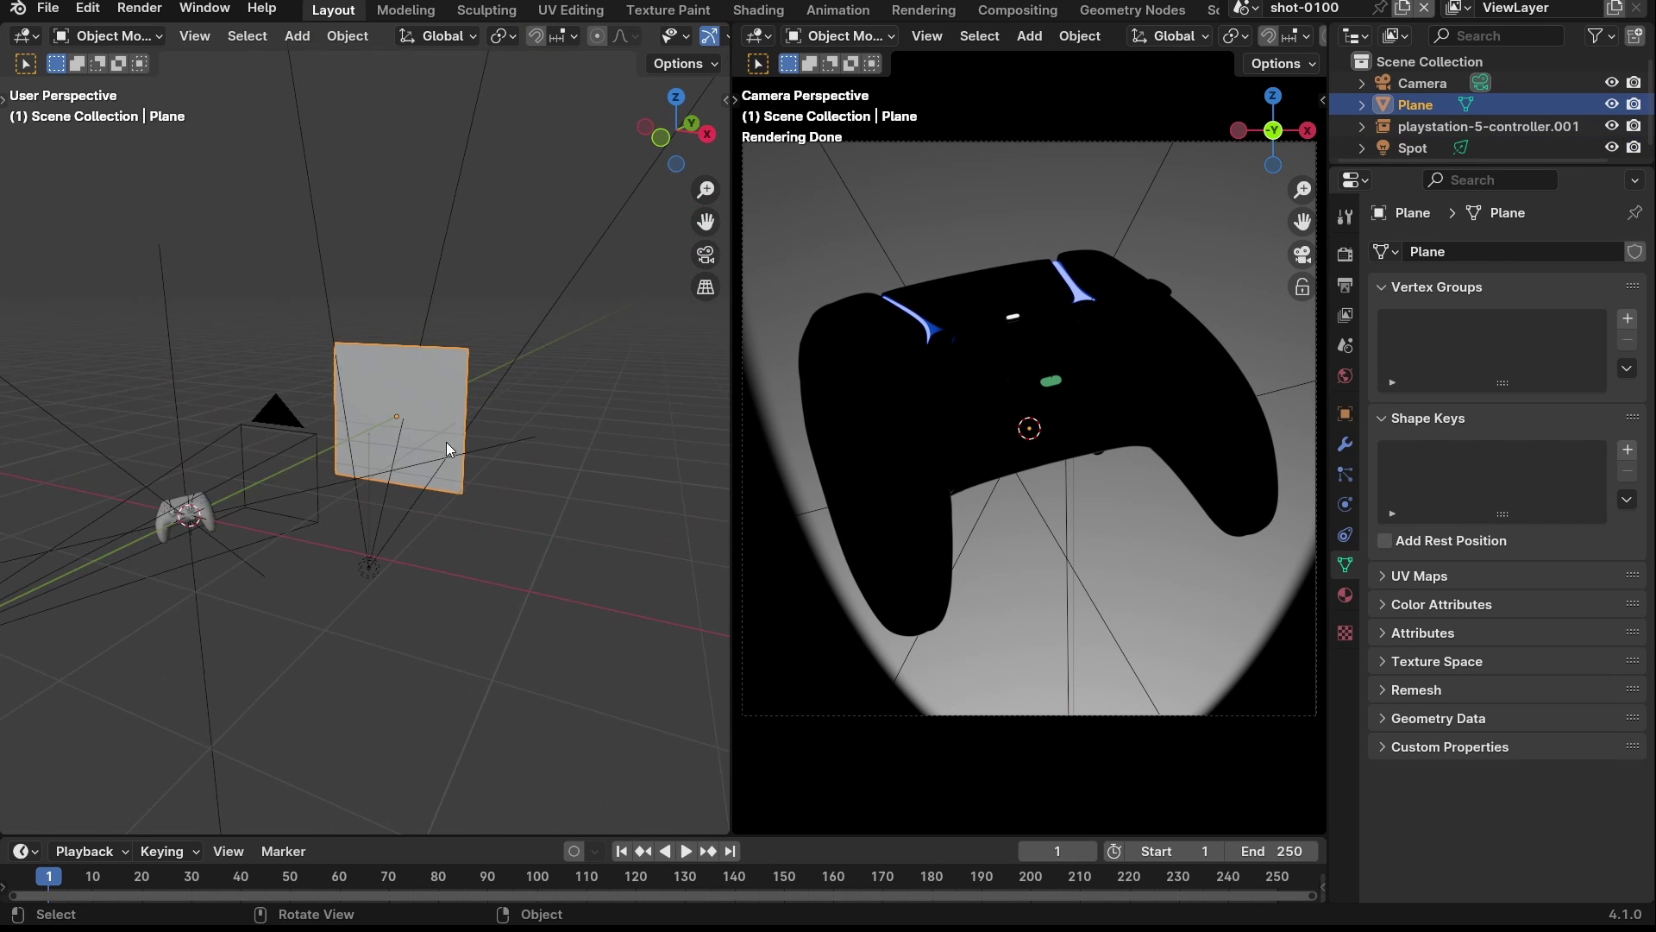
pyautogui.click(1346, 607)
pyautogui.click(1518, 345)
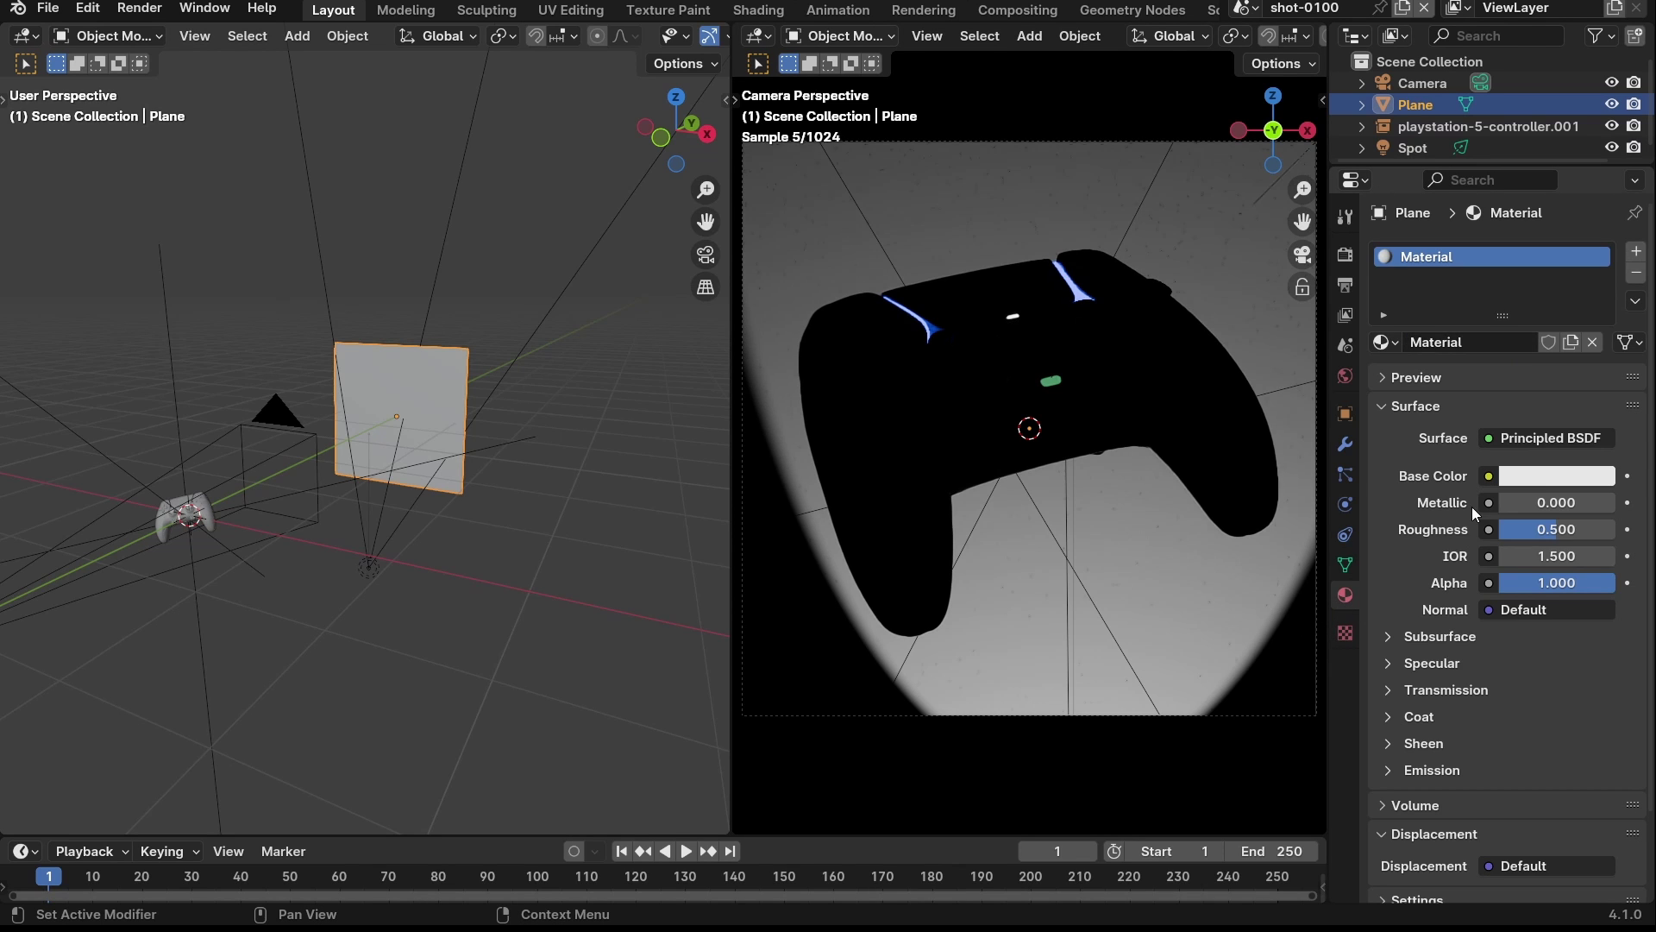
# - Set the backdrop material's base color value to 0.5 and its roughness to 1.000
pyautogui.click(1554, 473)
pyautogui.click(1509, 476)
pyautogui.click(1514, 423)
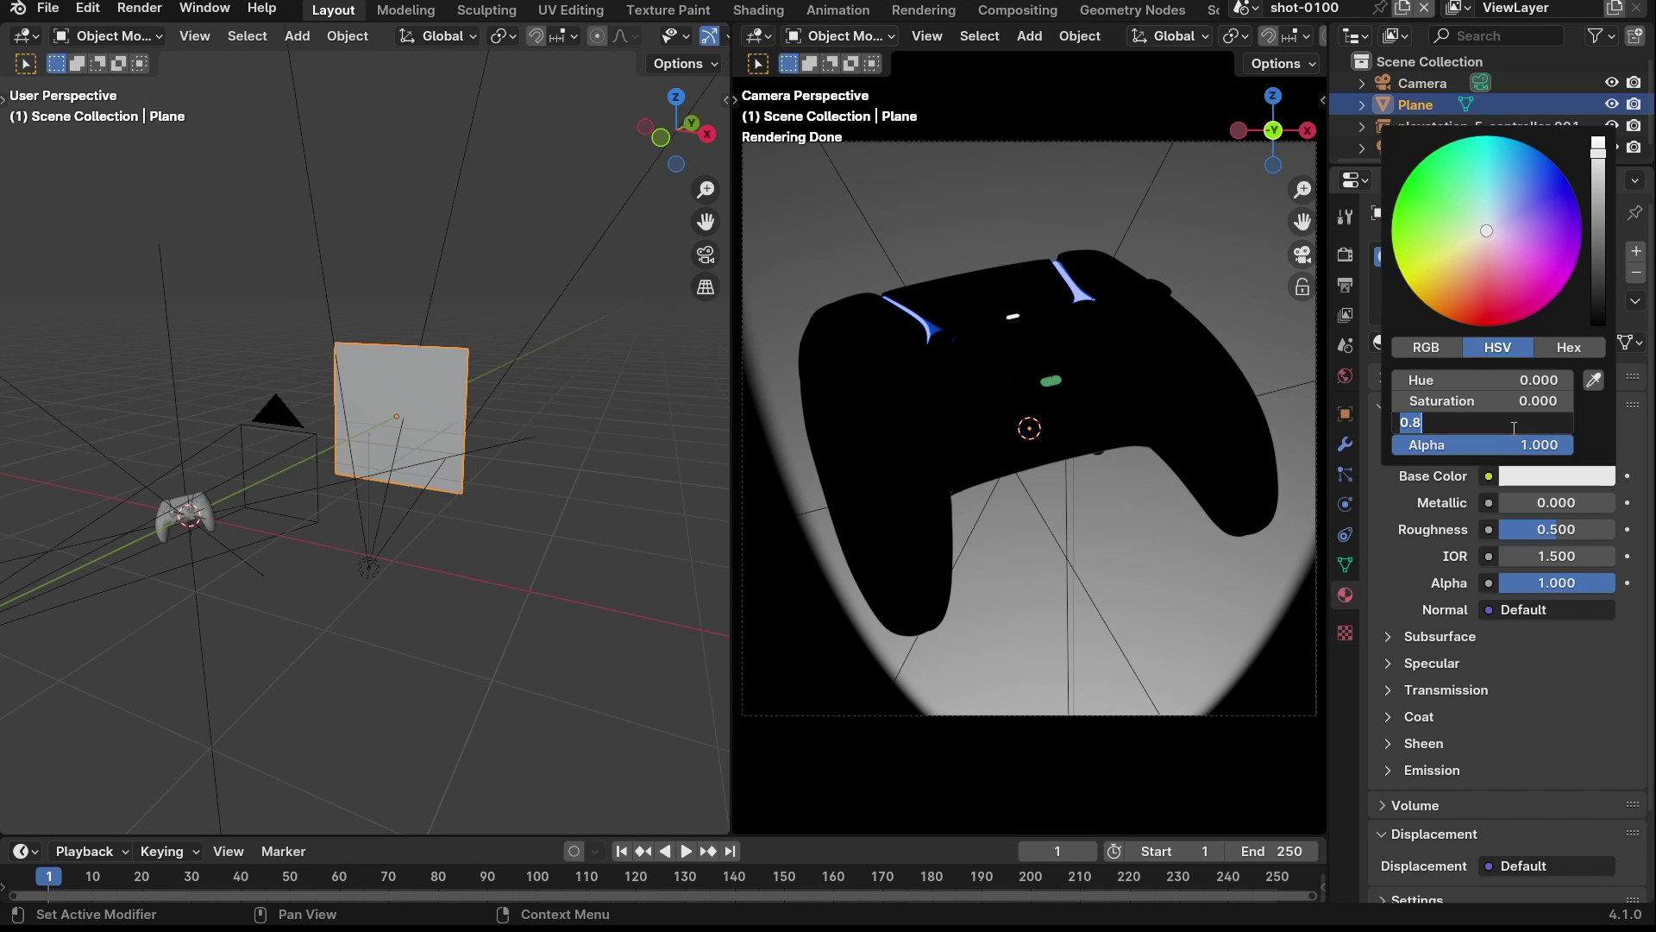
pyautogui.write('.5')
pyautogui.press('Return')
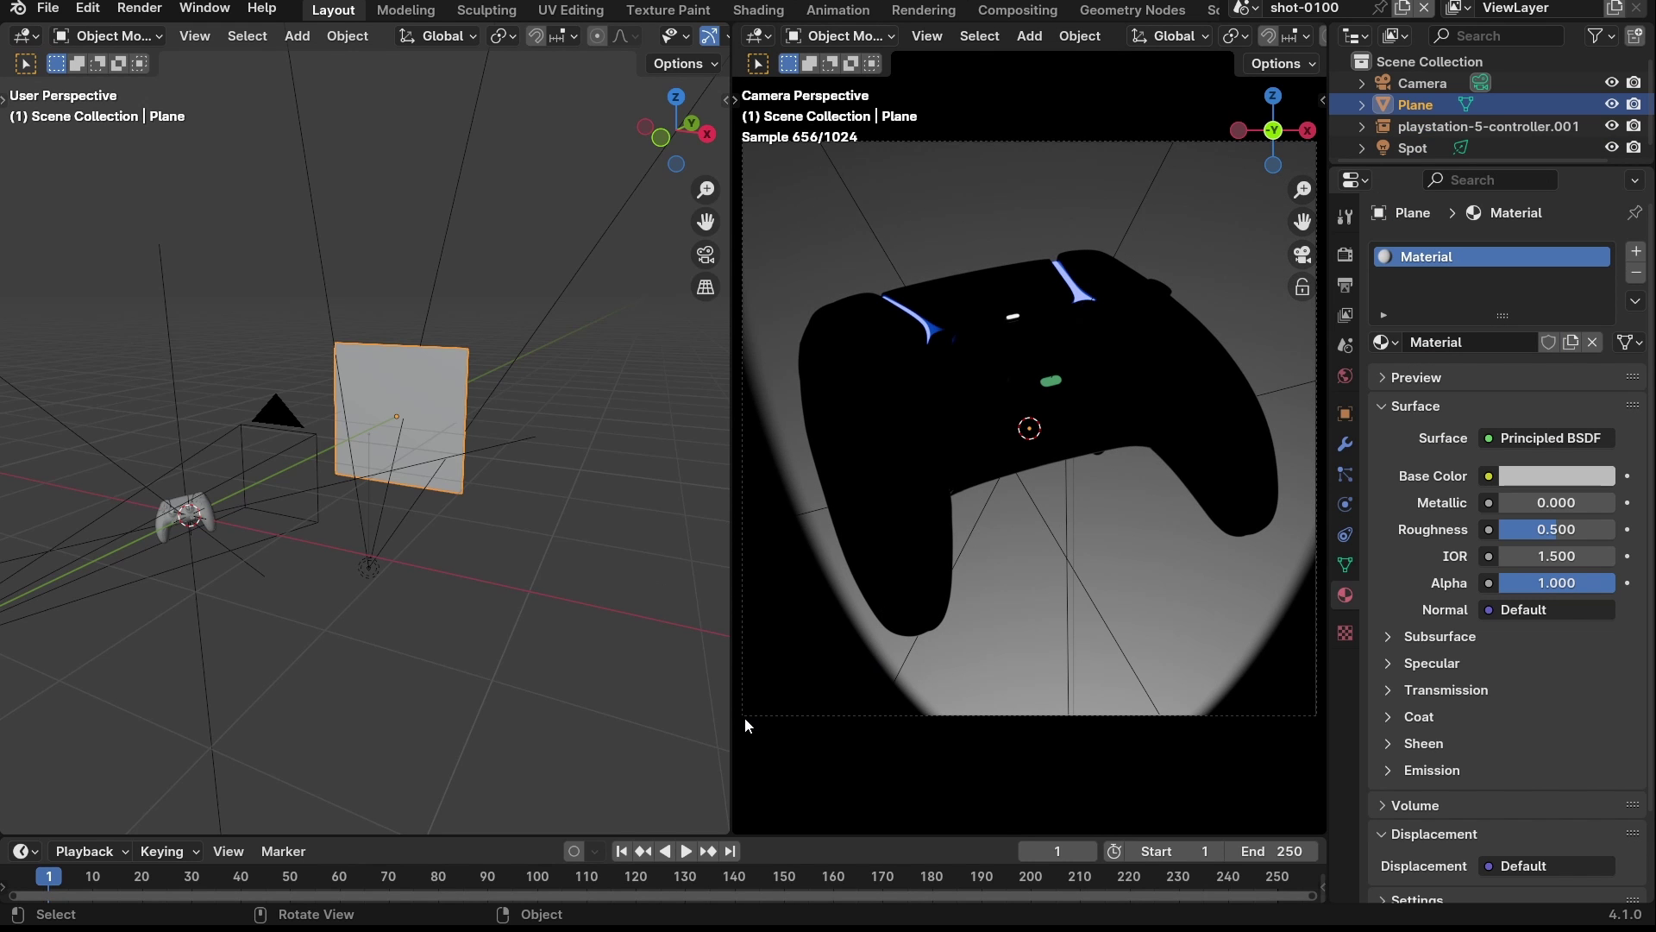
pyautogui.moveTo(333, 531); pyautogui.dragTo(384, 561, button='middle')
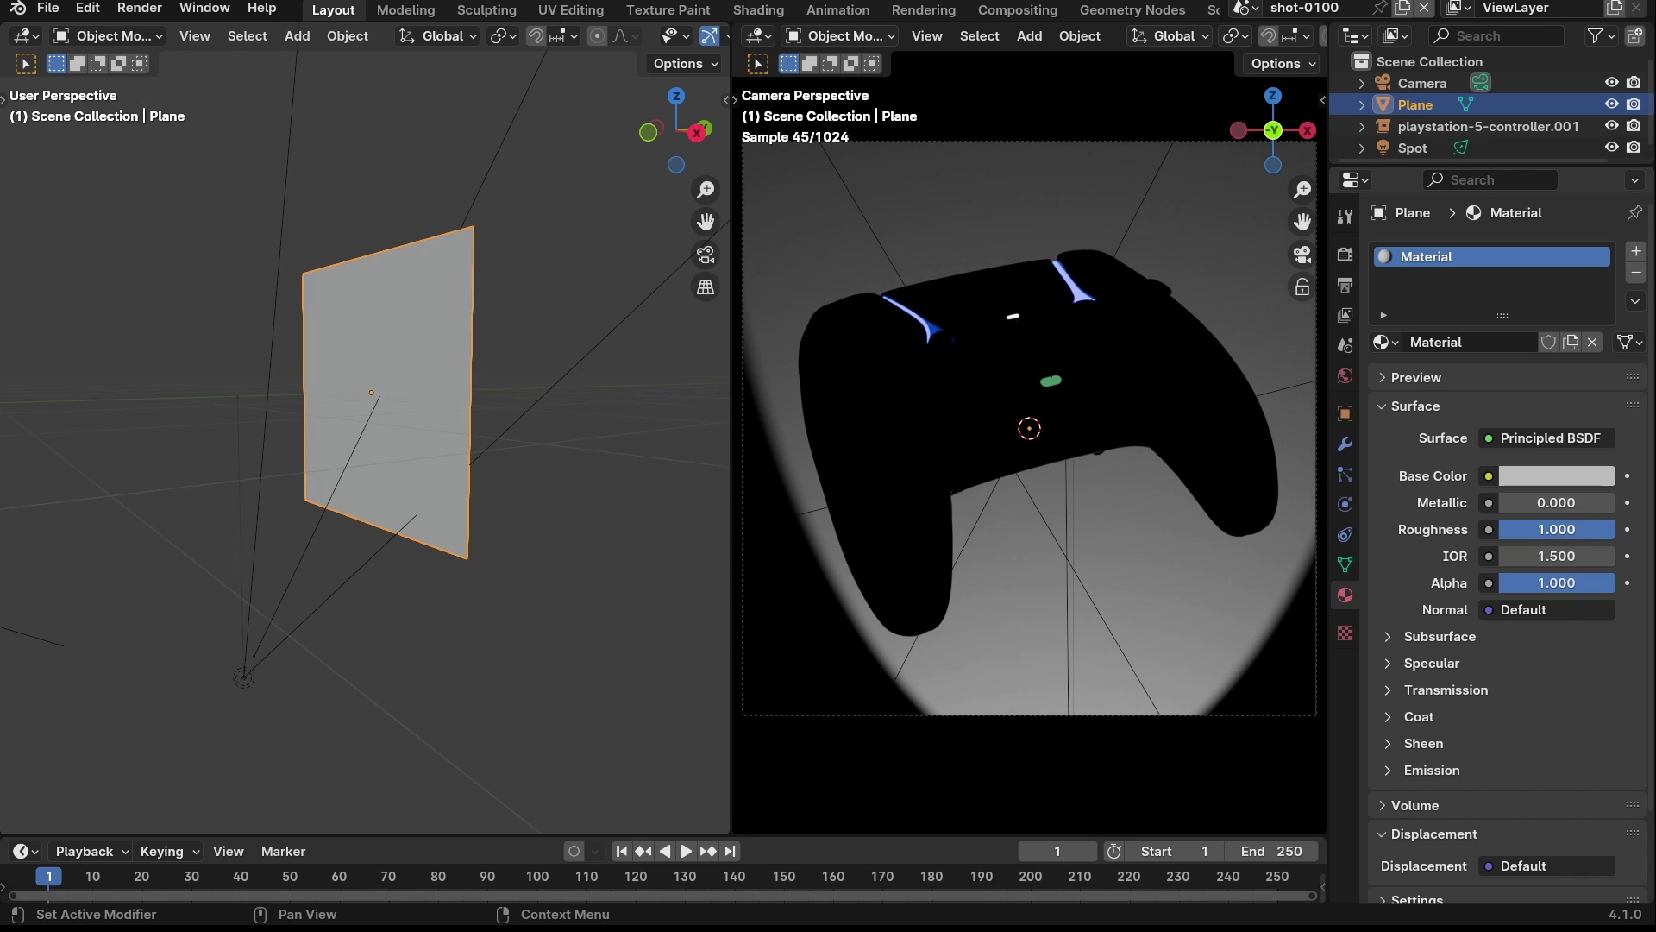
# - Set the spot light's blend to 1.000, spot size to 40.7° and power to 1.9 W
pyautogui.moveTo(178, 426); pyautogui.dragTo(330, 578, button='middle')
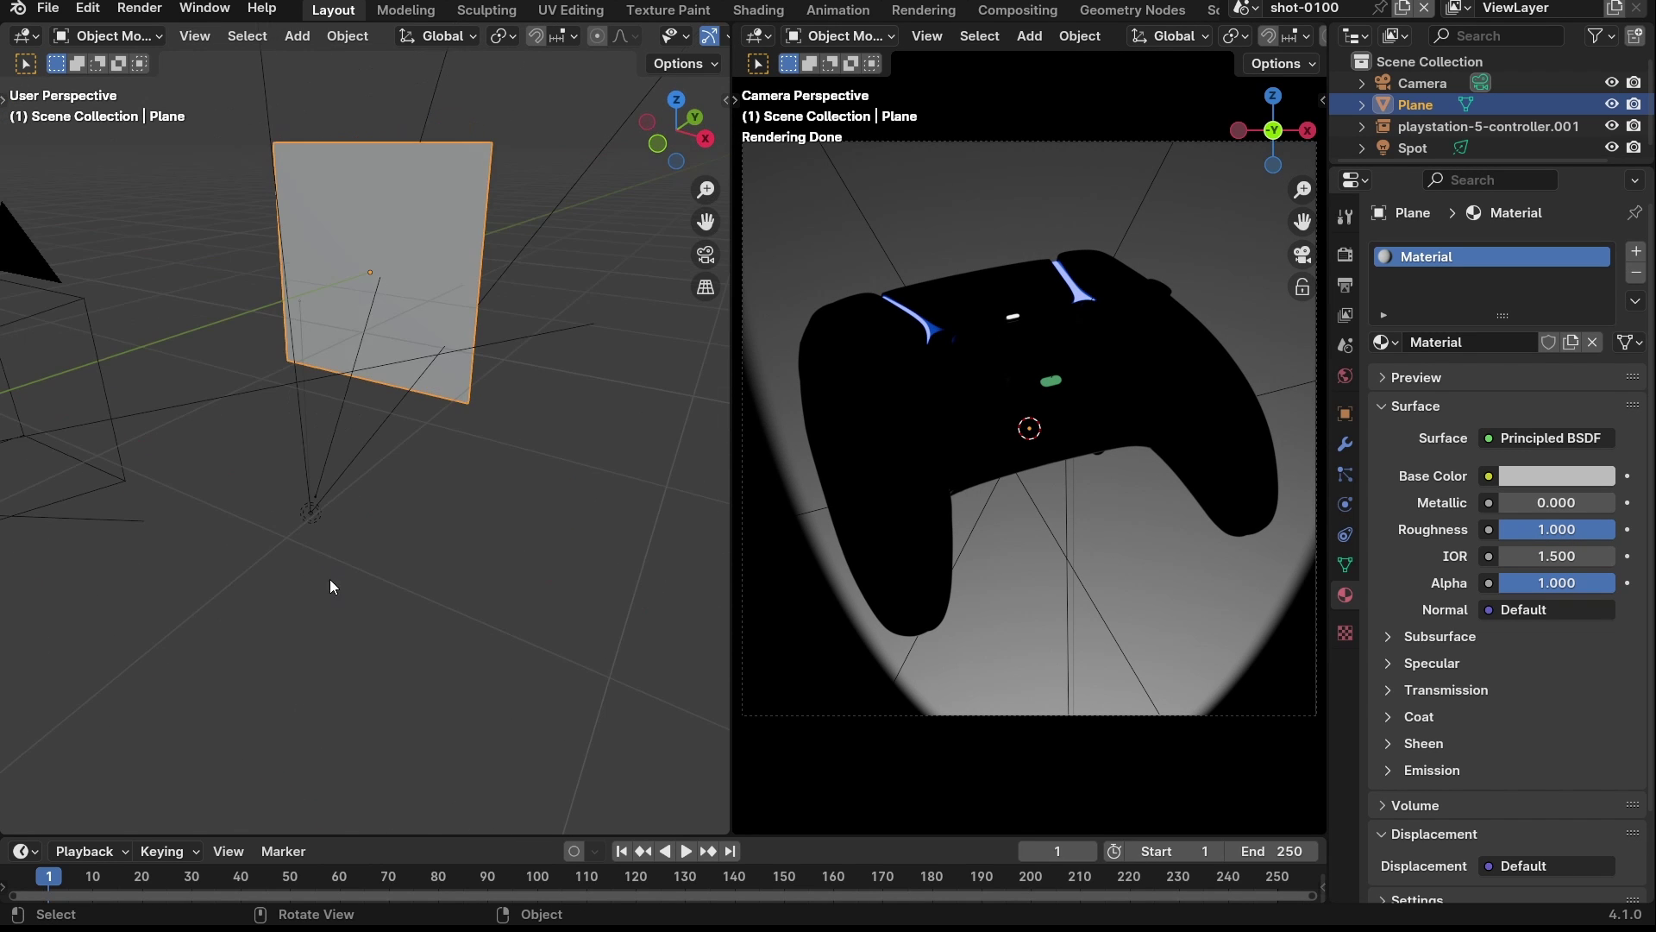
pyautogui.click(299, 518)
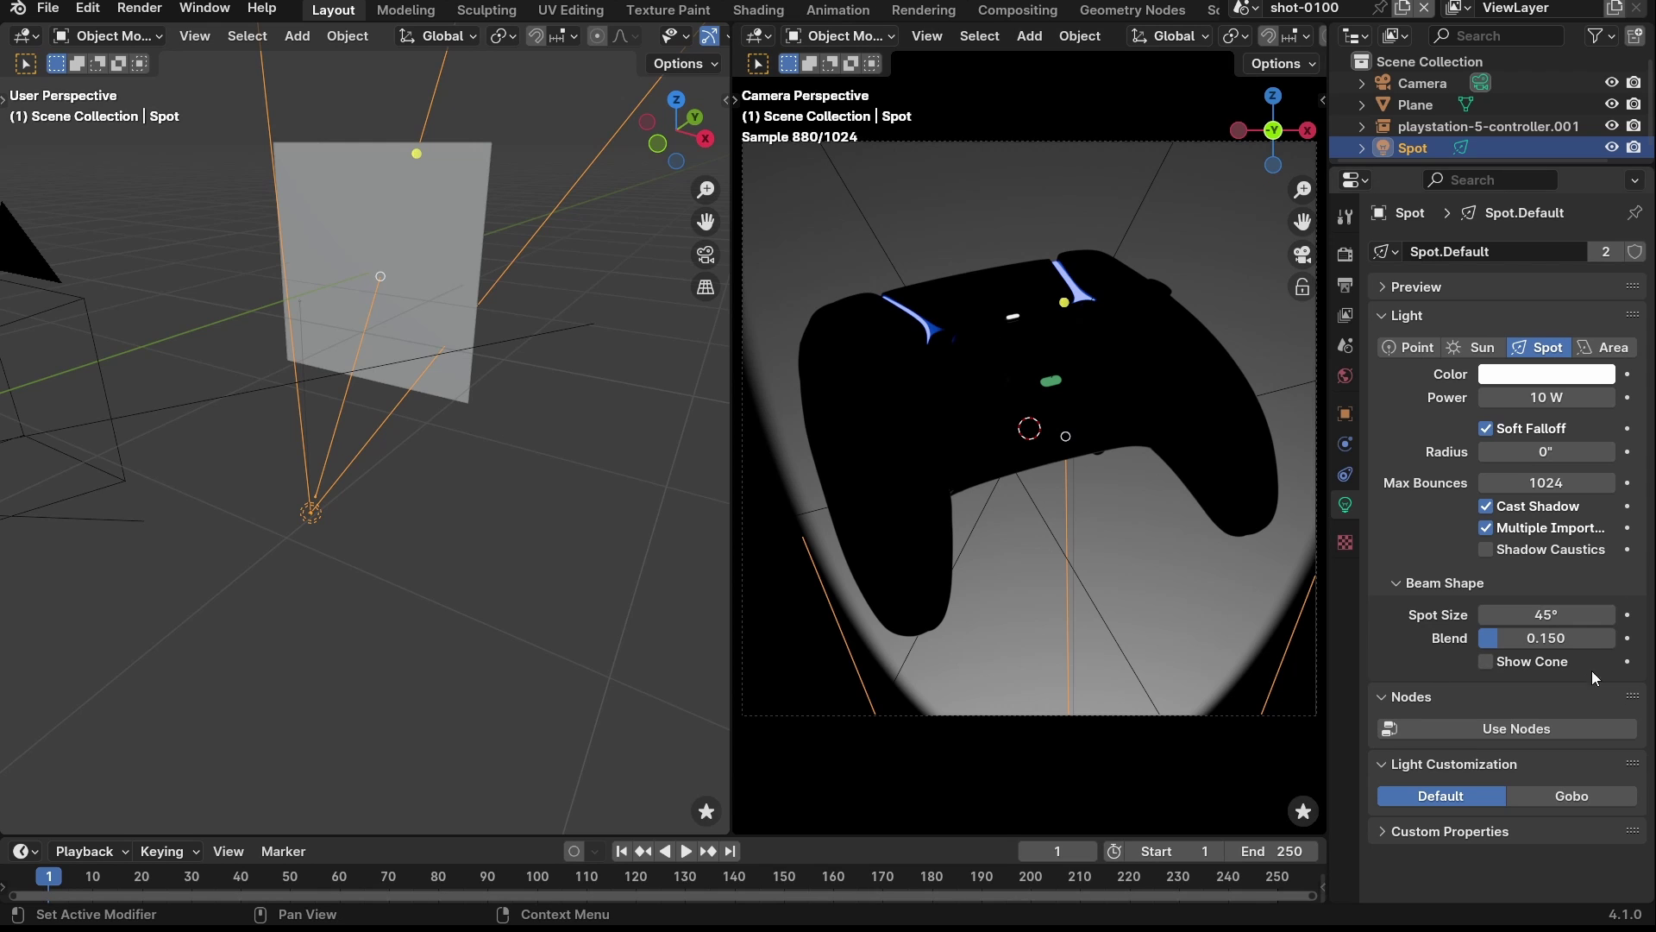
pyautogui.moveTo(1540, 640)
pyautogui.mouseDown()
pyautogui.moveTo(1613, 639)
pyautogui.moveTo(1532, 614)
pyautogui.mouseUp()
pyautogui.moveTo(1544, 397); pyautogui.dragTo(1512, 397)
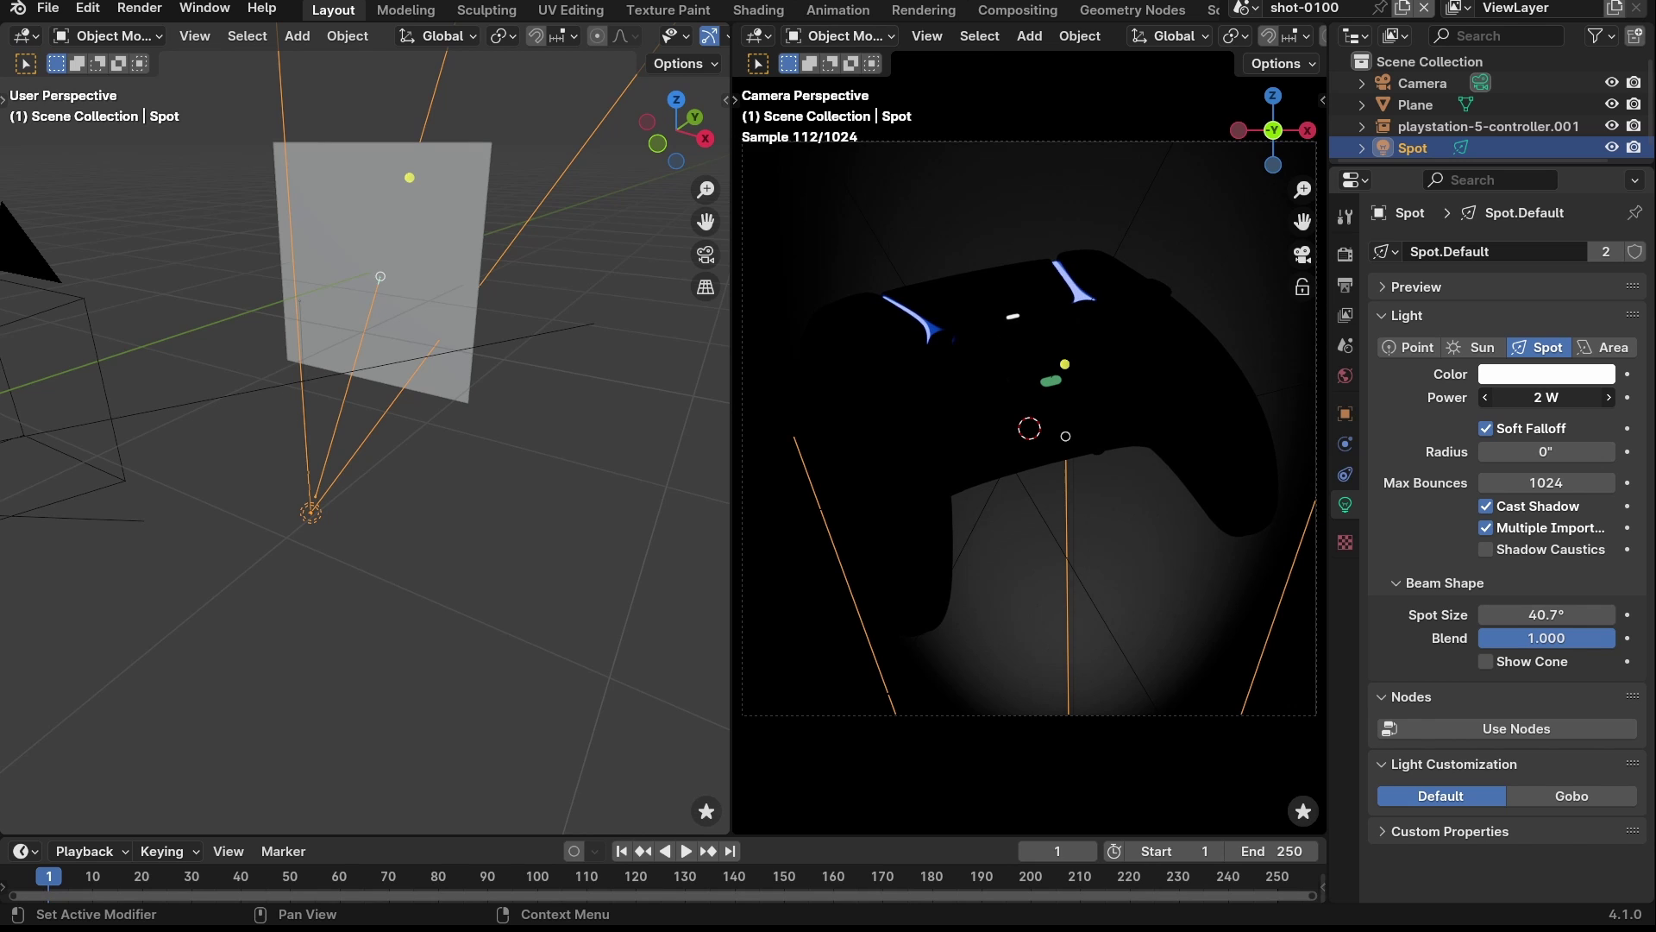
pyautogui.moveTo(1511, 397); pyautogui.dragTo(1505, 397)
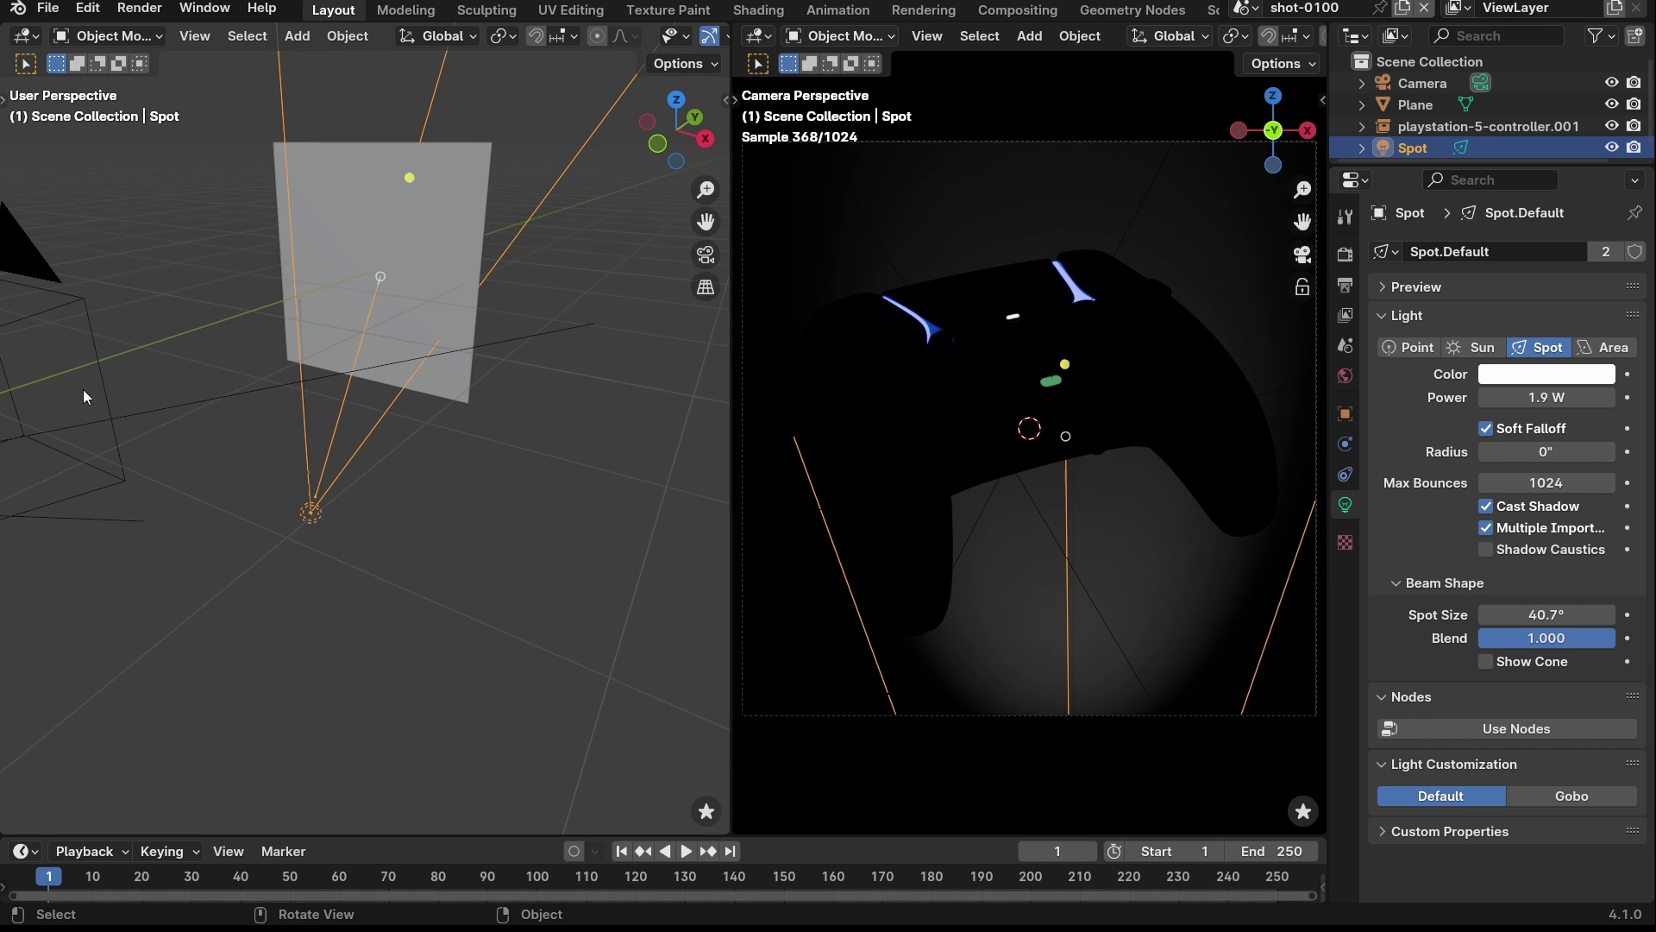
# - Lower the spot light about 5.8 inches along Z, and set its spot size to 56.5° and power to 1.6 W
pyautogui.press('g')
pyautogui.press('z')
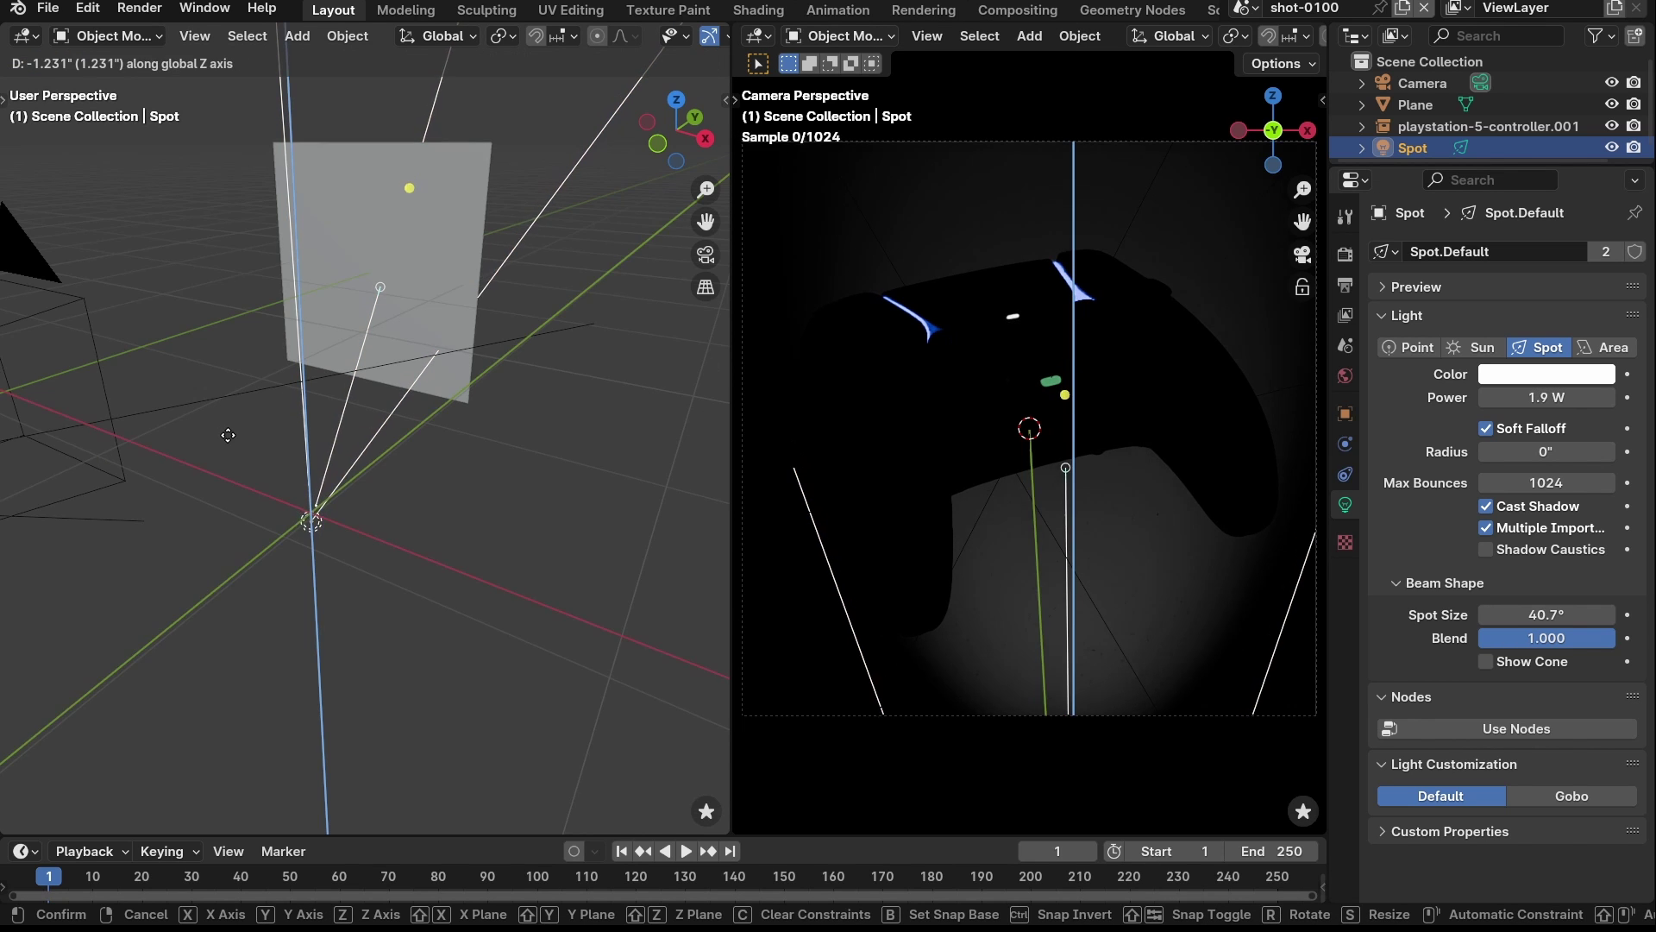
pyautogui.click(244, 473)
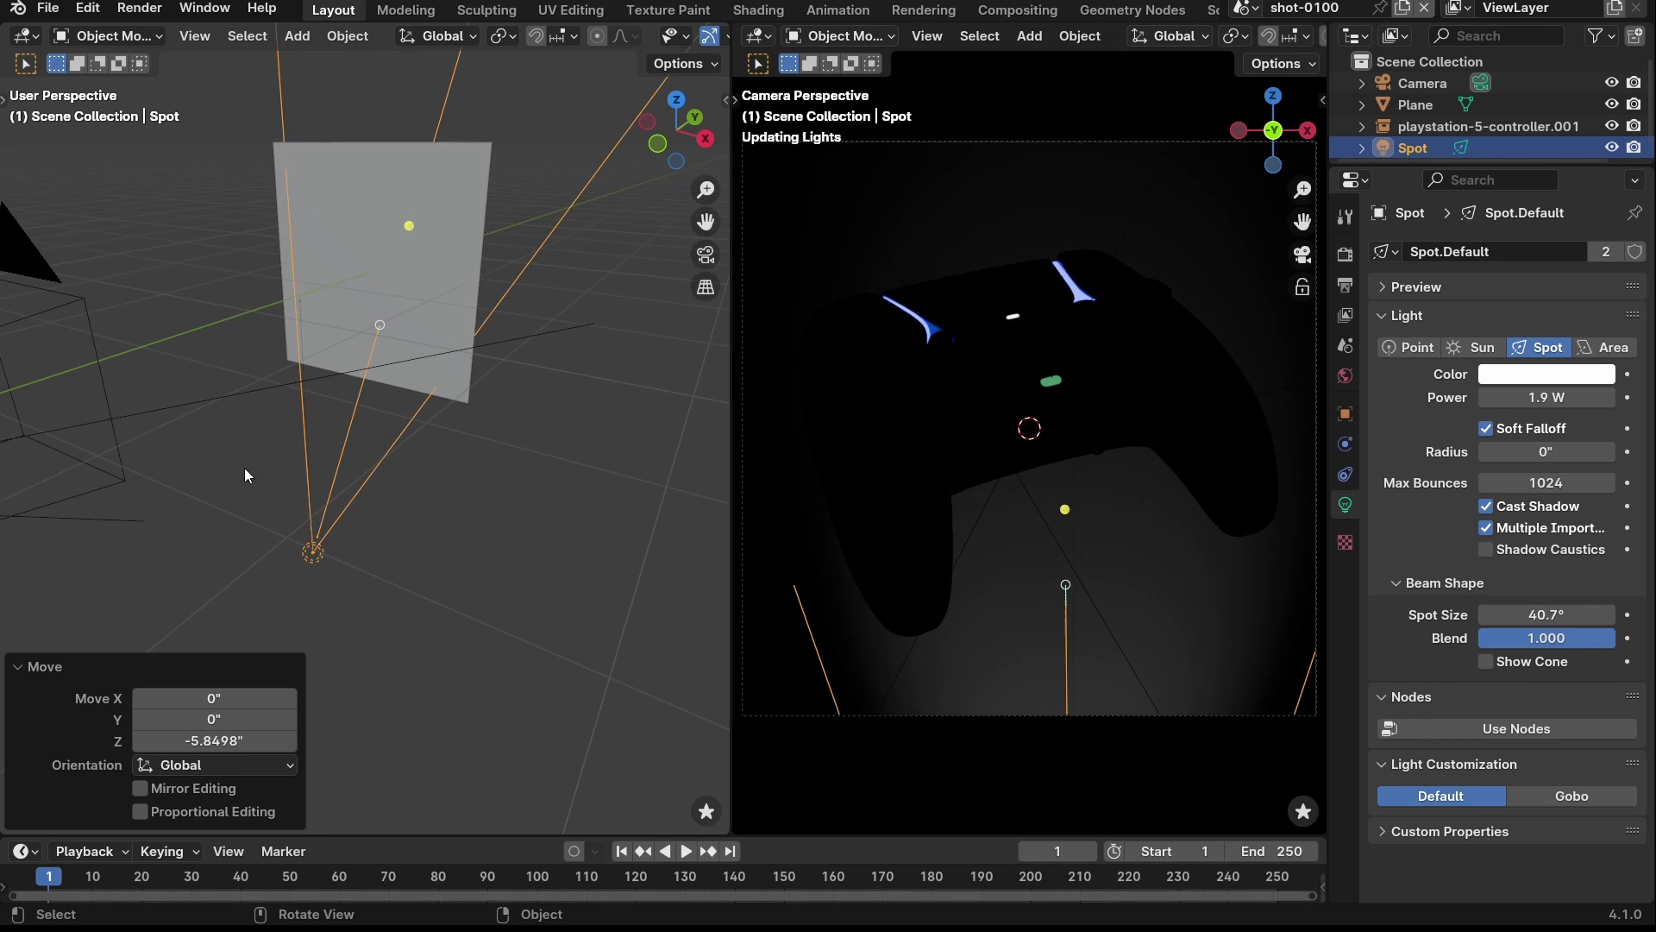
pyautogui.moveTo(1531, 614); pyautogui.dragTo(1572, 614)
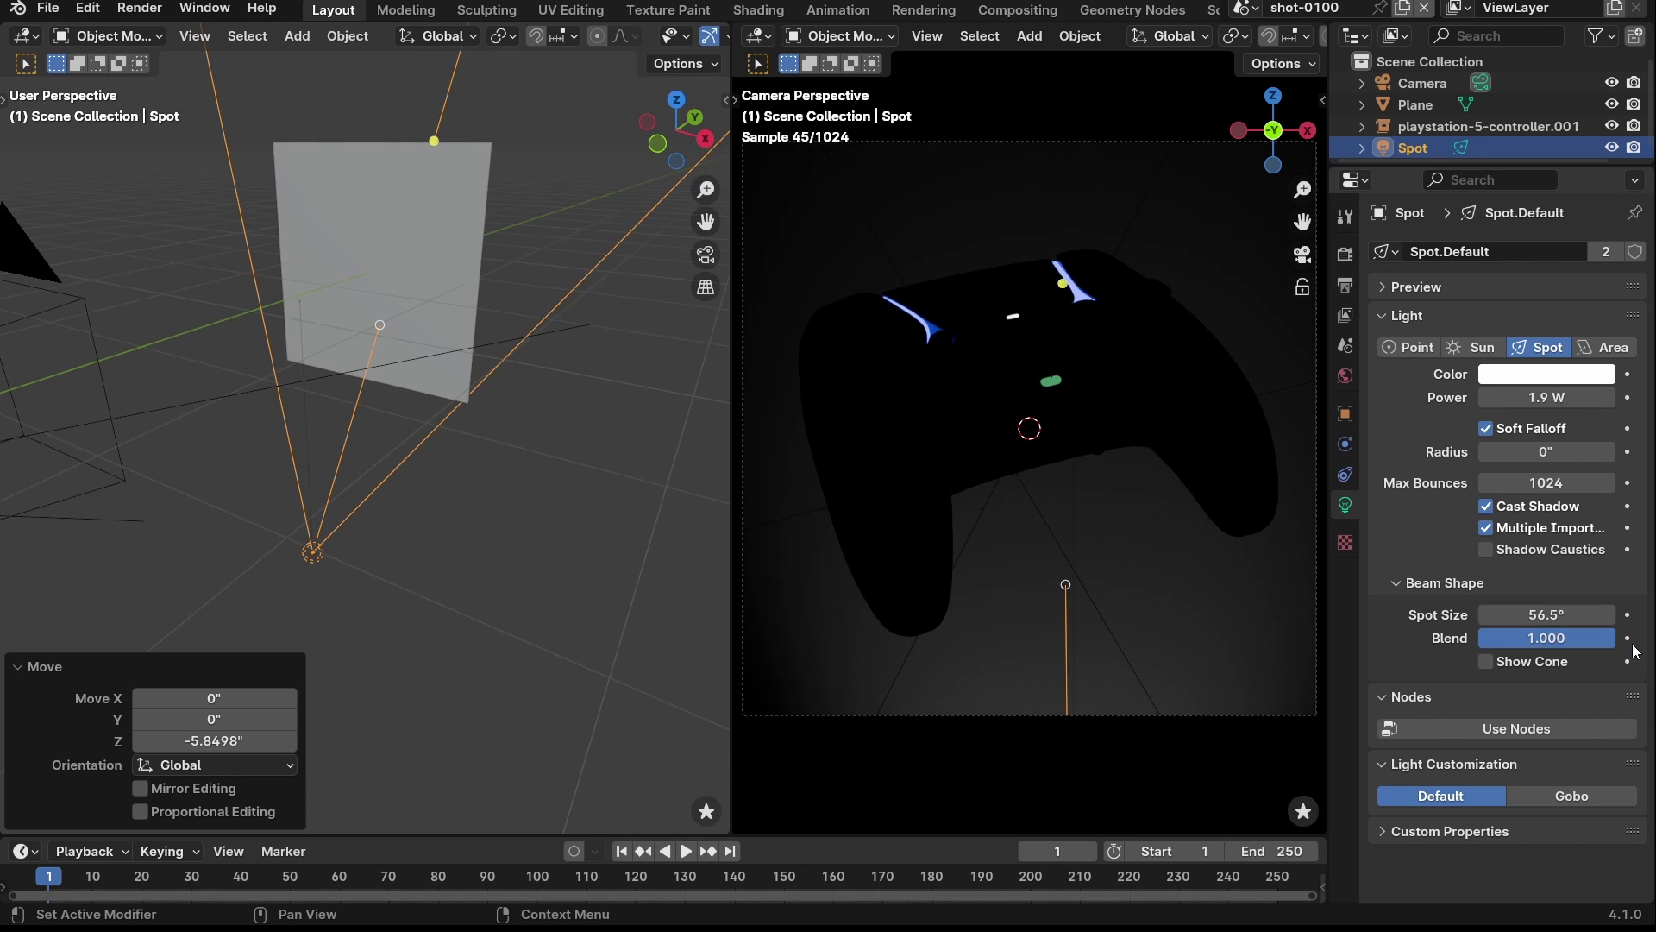
pyautogui.moveTo(1544, 397); pyautogui.dragTo(1522, 397)
# - Shift the spot light about 1.1 inches along negative X in the camera view and deselect it
pyautogui.moveTo(379, 426); pyautogui.dragTo(467, 422, button='middle')
pyautogui.press('g')
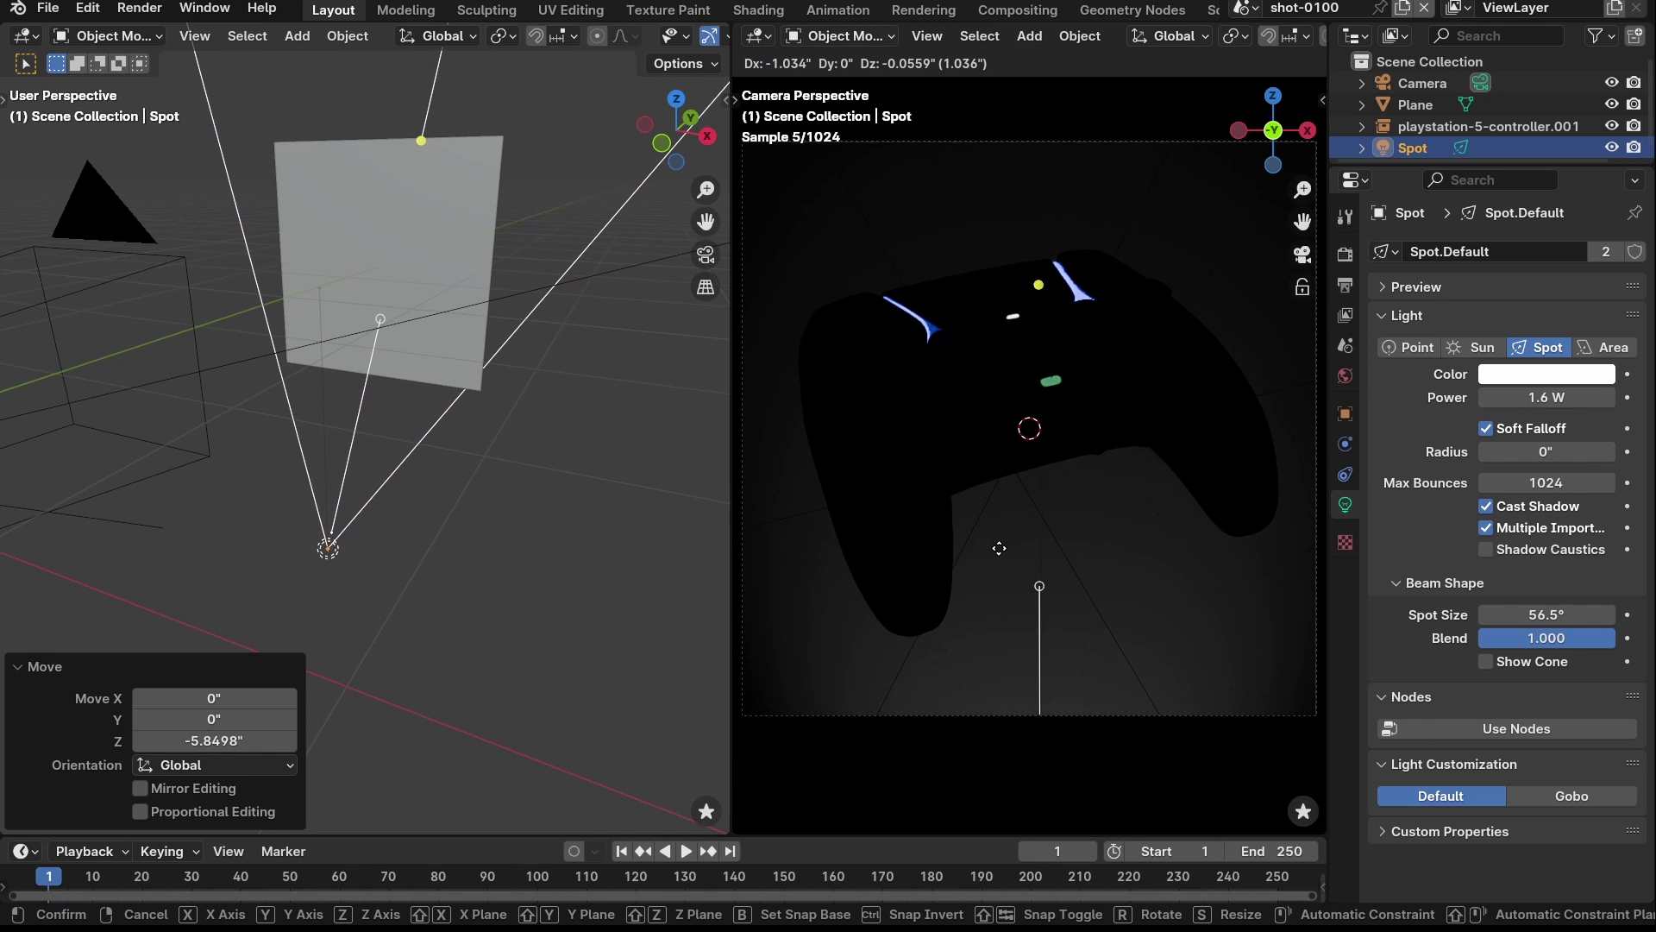
pyautogui.click(997, 548)
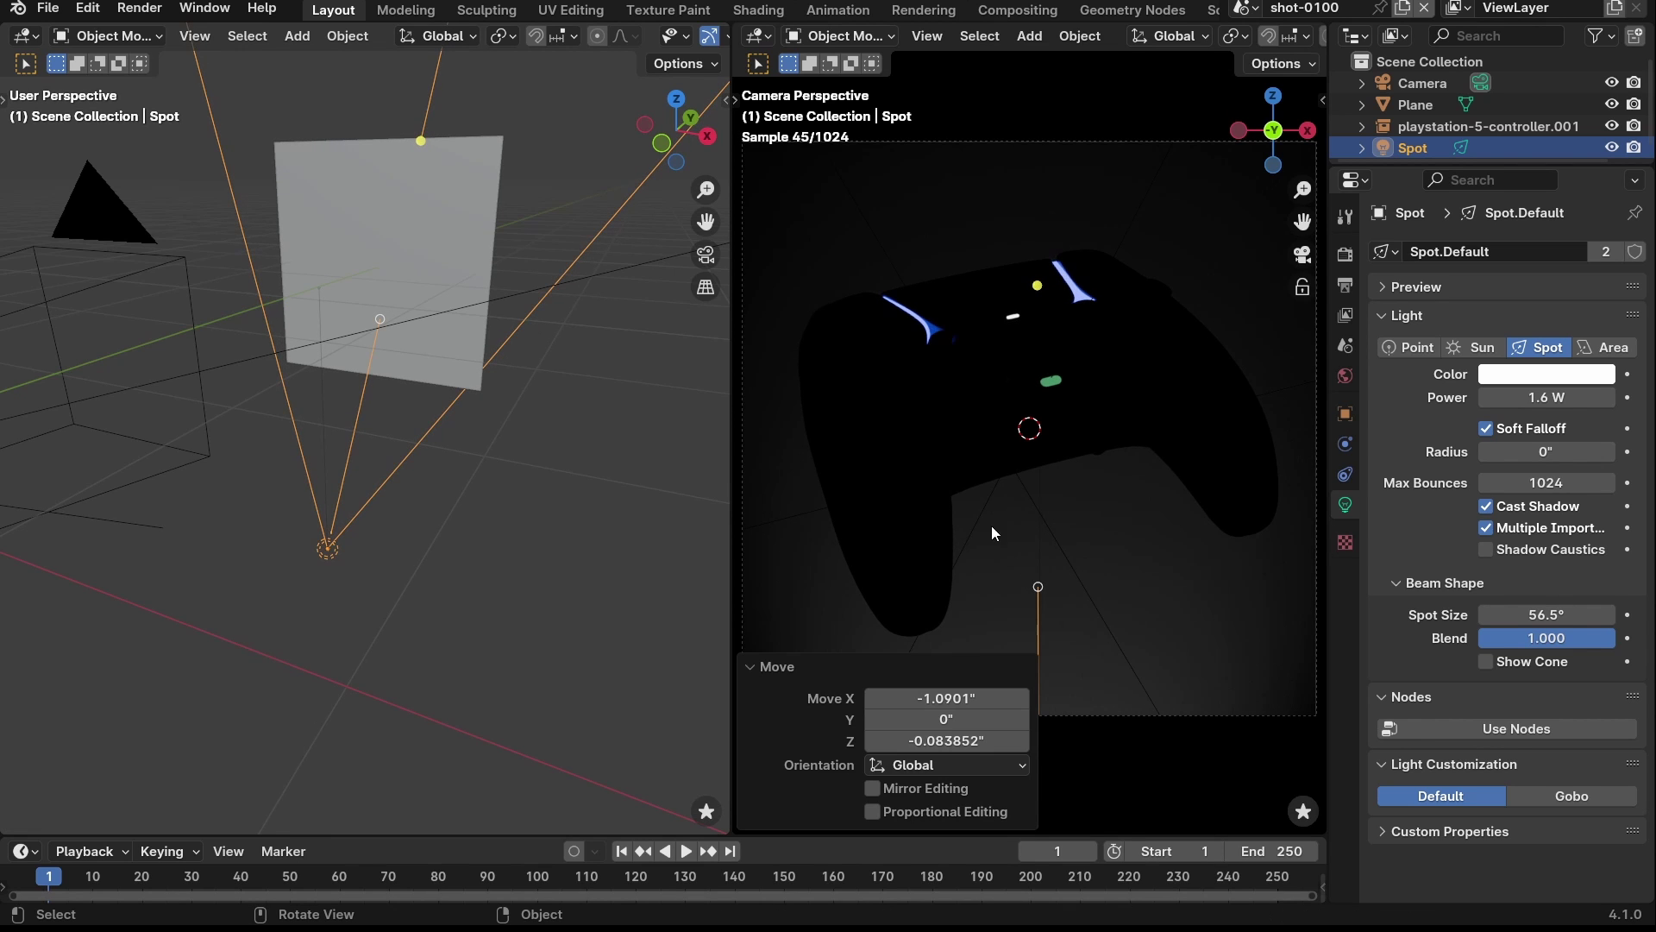
pyautogui.click(382, 543)
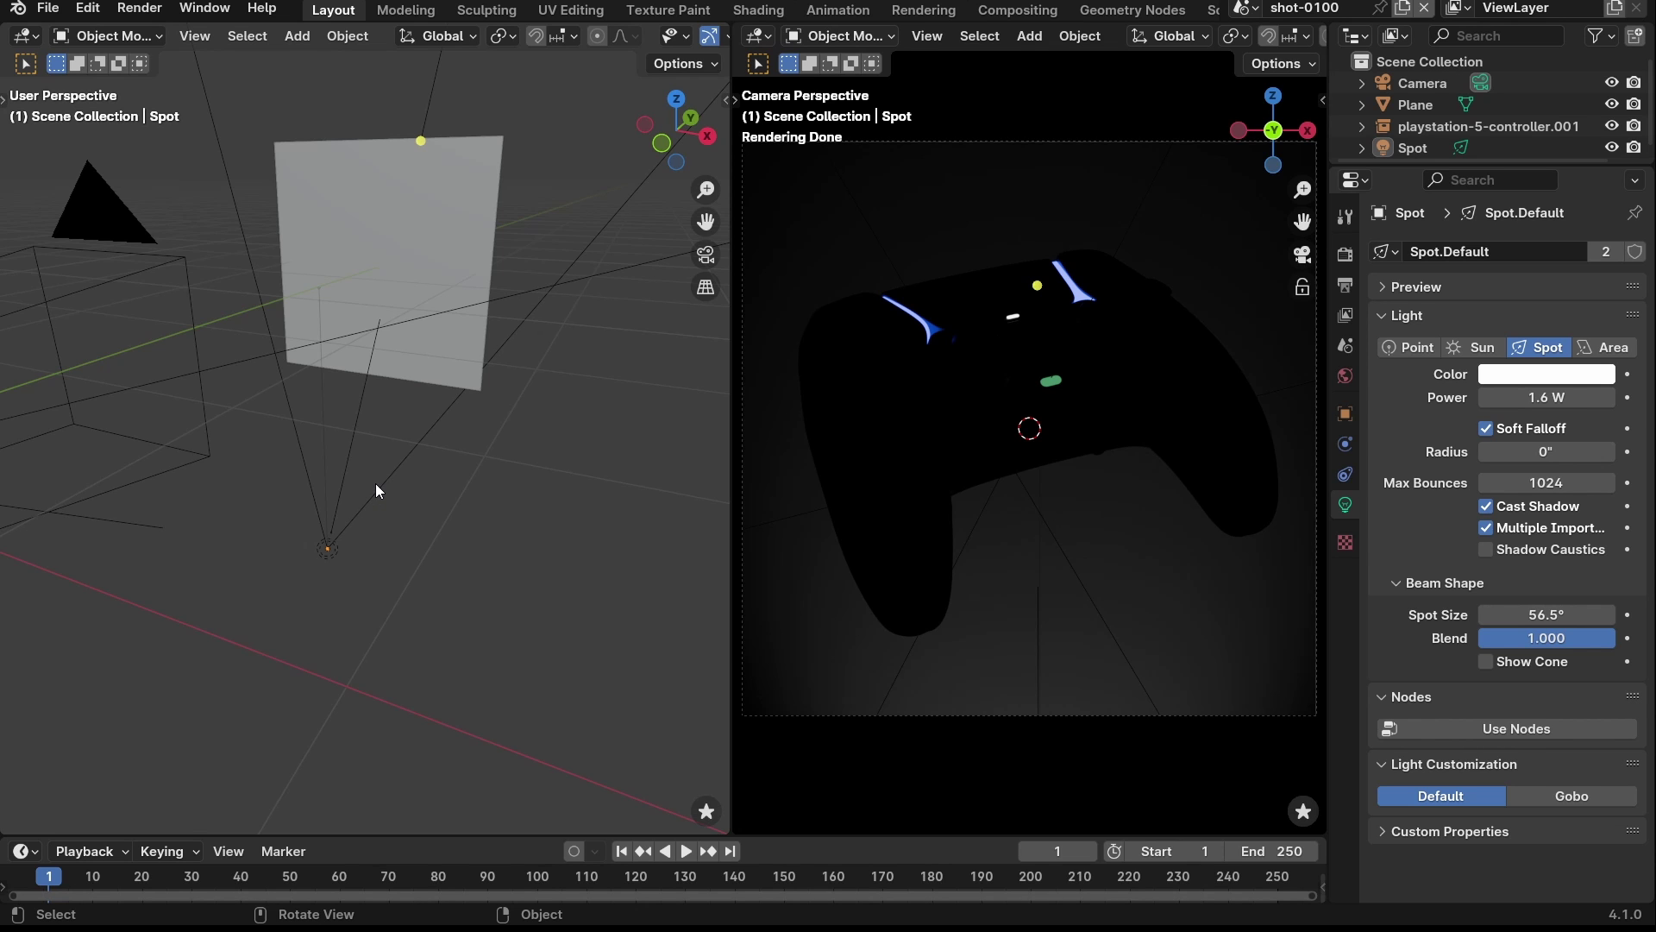
# - Add a scrim area light aimed at the upper outer edge of the controller's right grip in the camera view
pyautogui.moveTo(297, 473); pyautogui.dragTo(307, 514, button='middle')
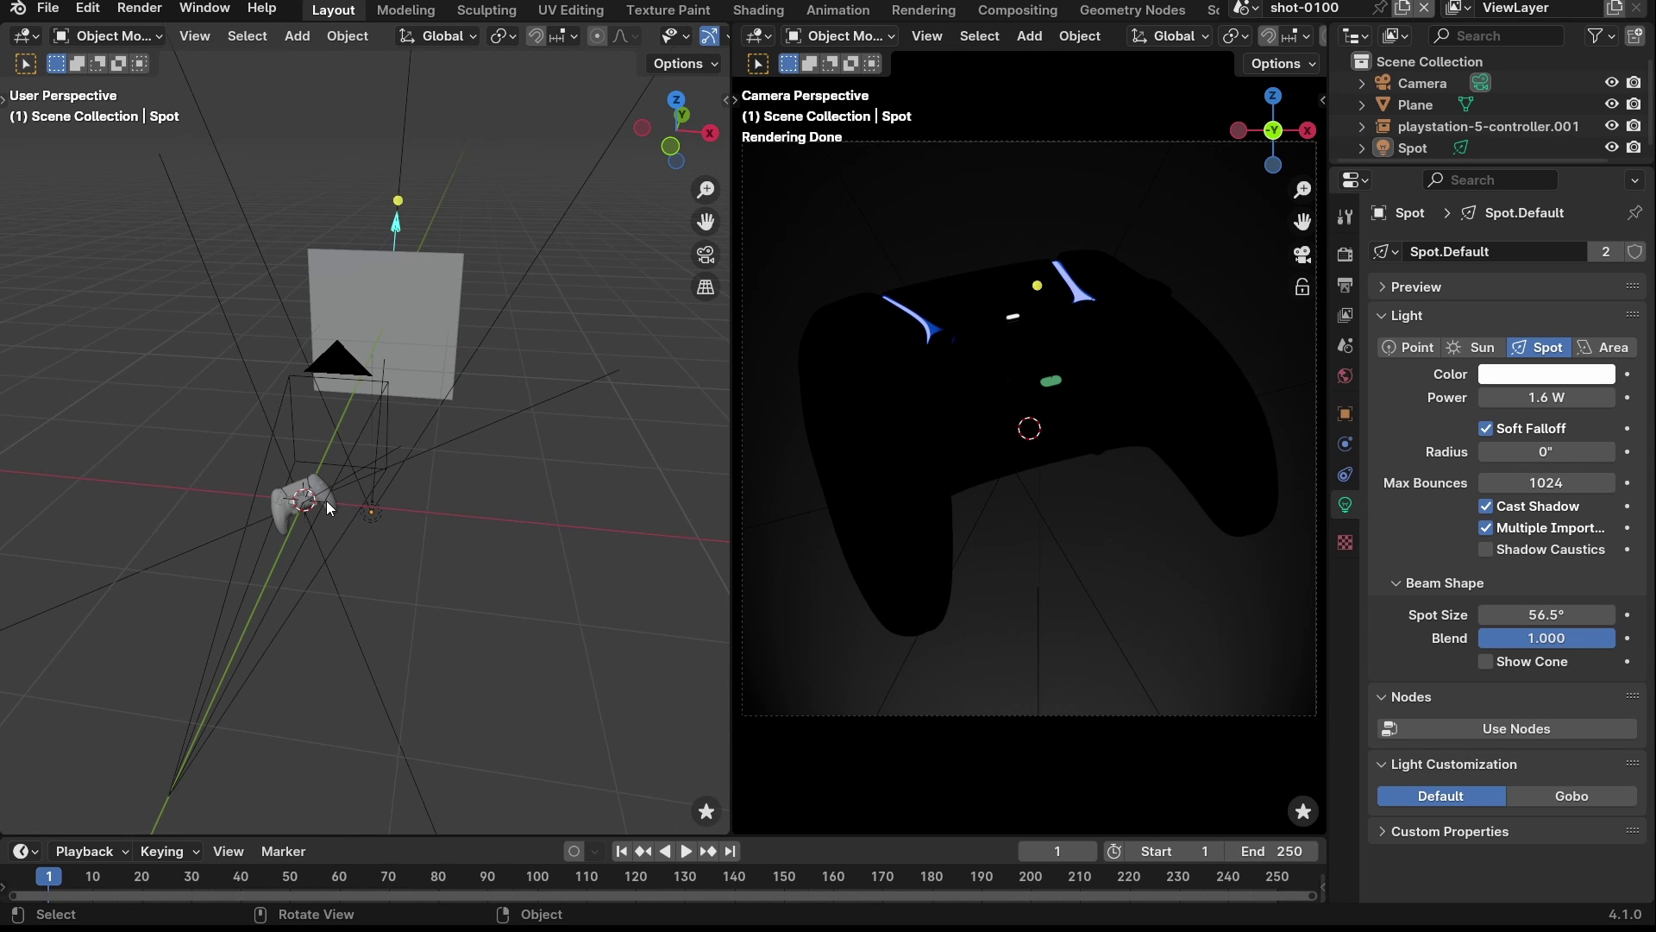
pyautogui.click(326, 500)
pyautogui.moveTo(327, 496); pyautogui.dragTo(621, 548, button='middle')
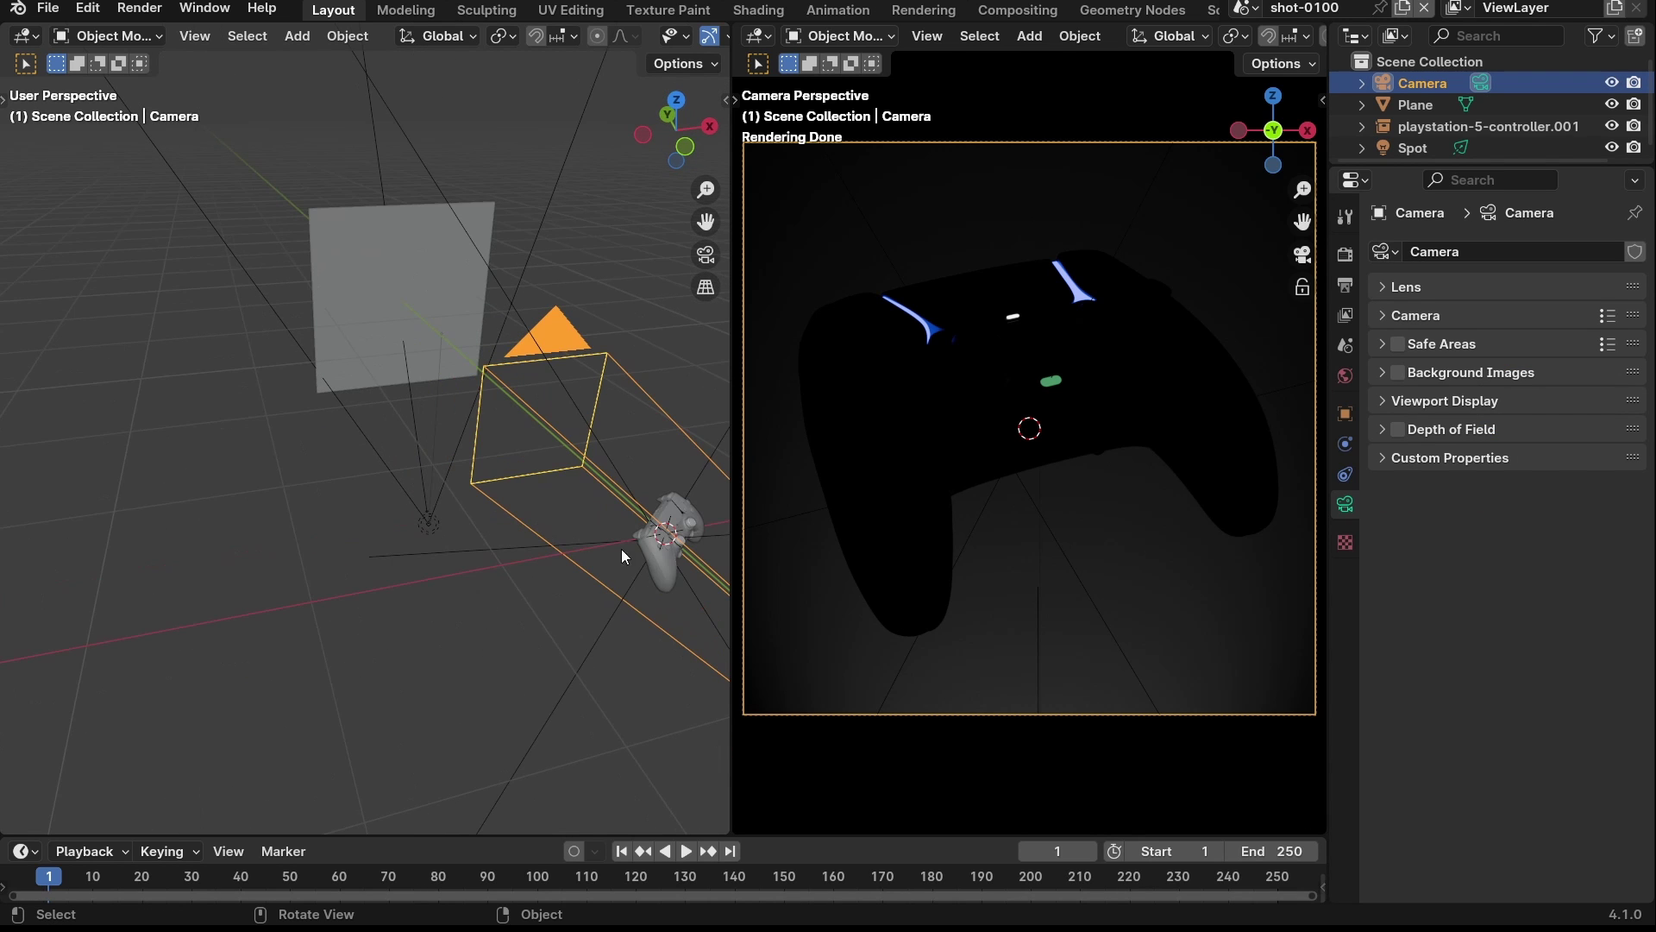
pyautogui.click(661, 568)
pyautogui.press('KP_Decimal')
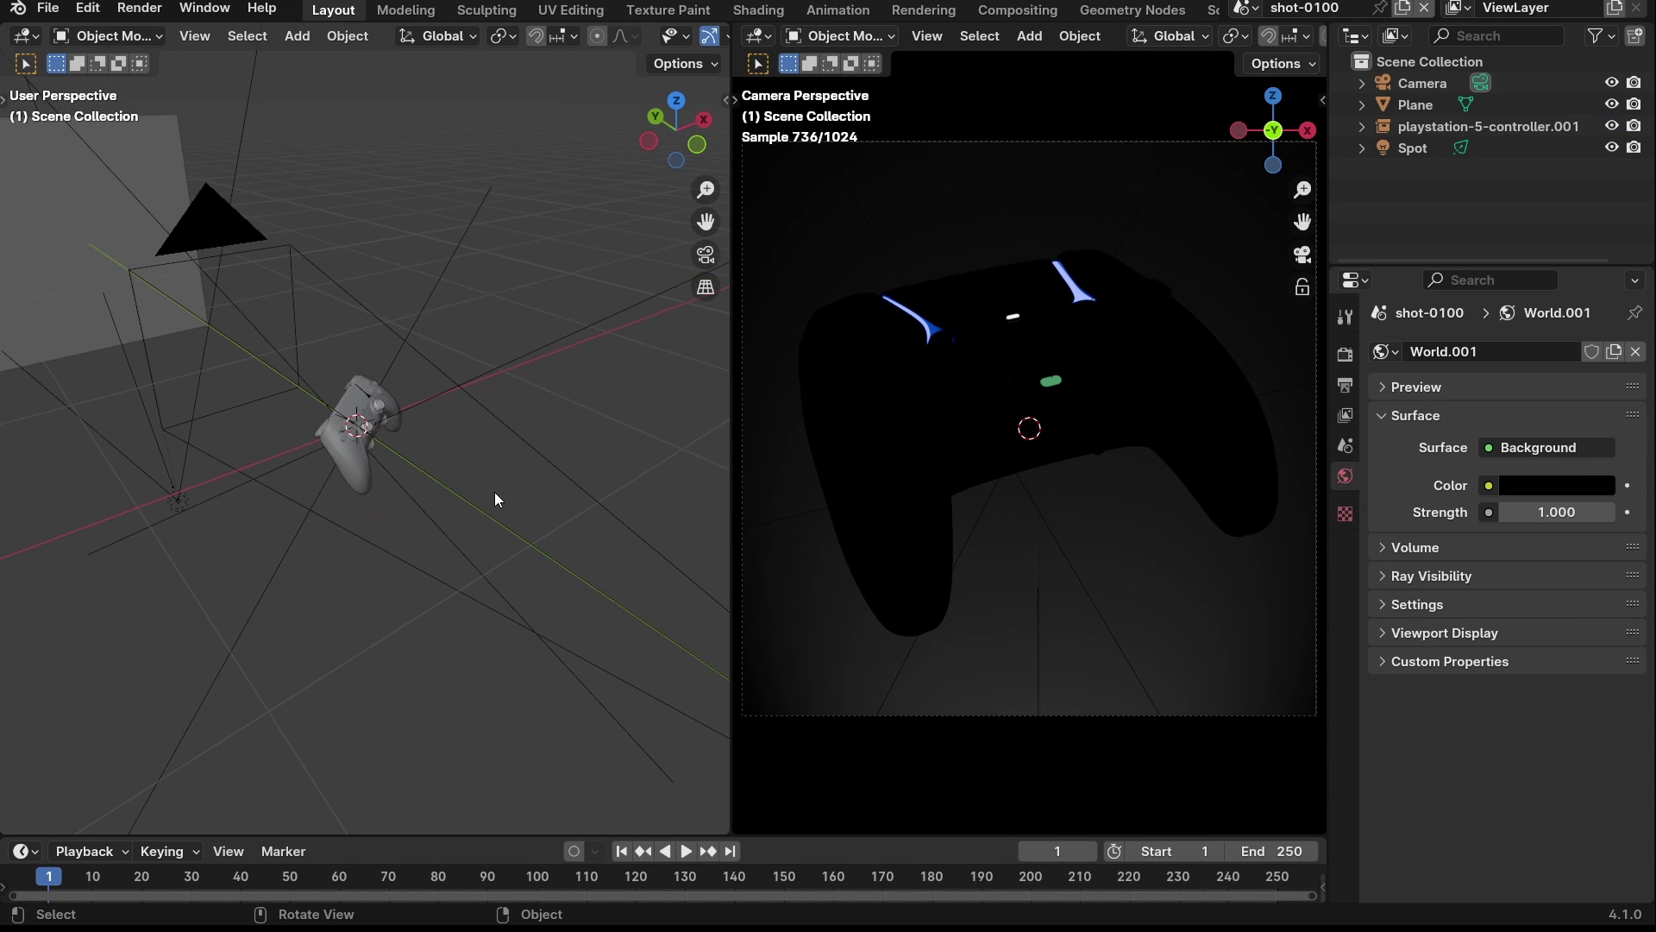
pyautogui.click(987, 397)
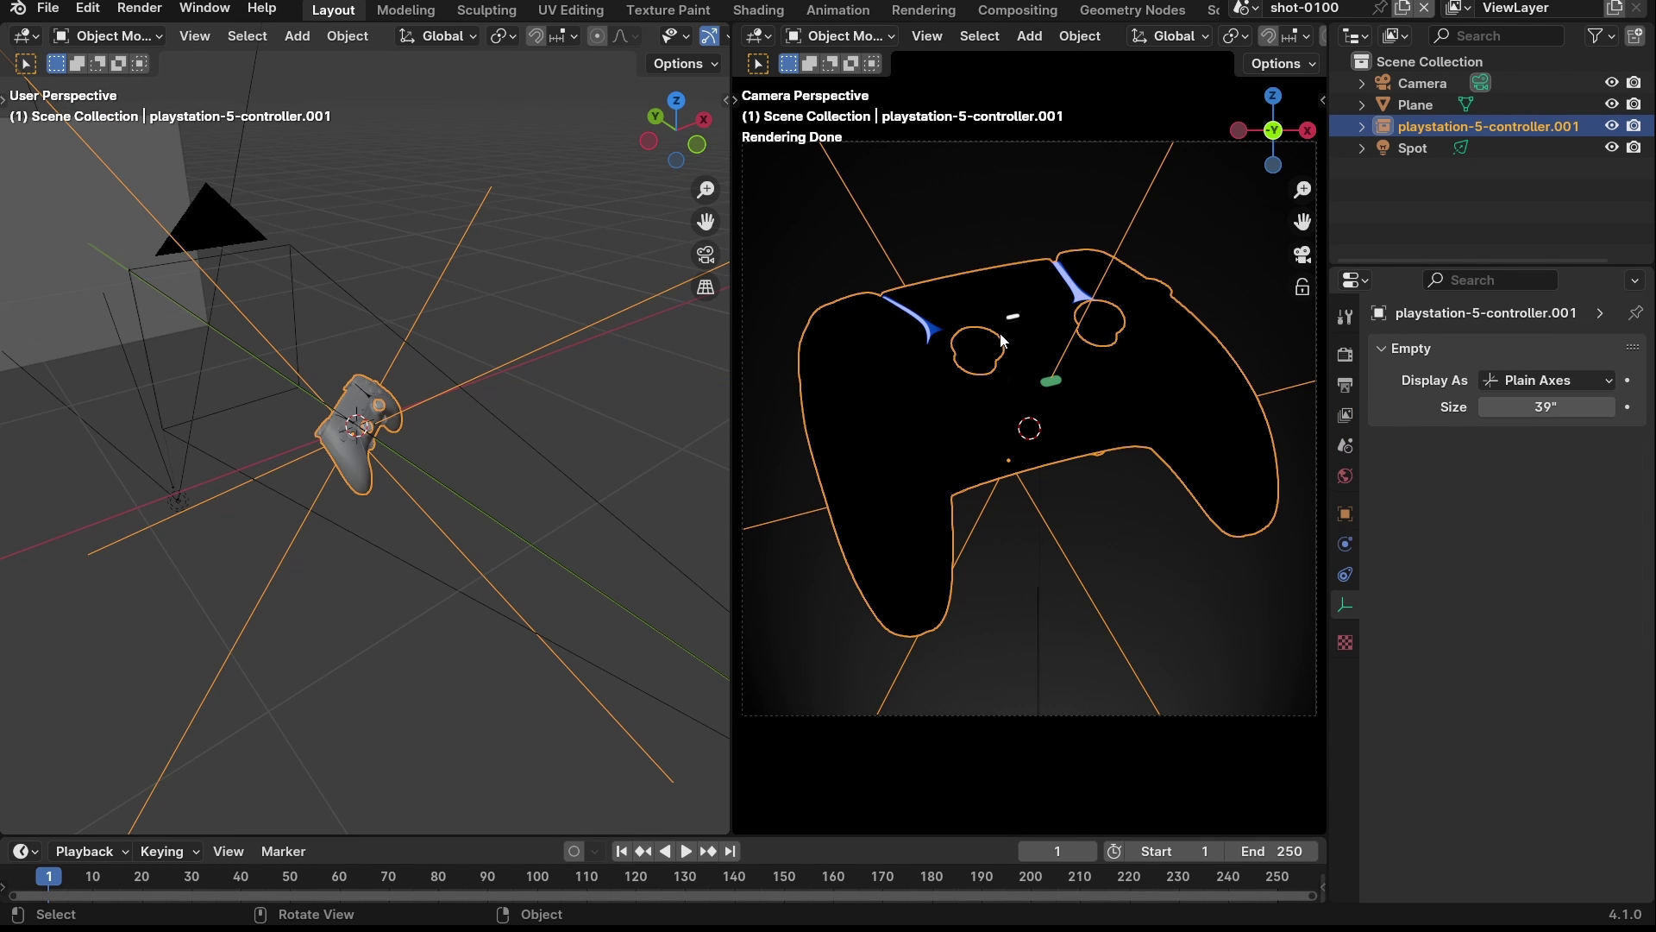
pyautogui.rightClick(1084, 385)
pyautogui.moveTo(1097, 389)
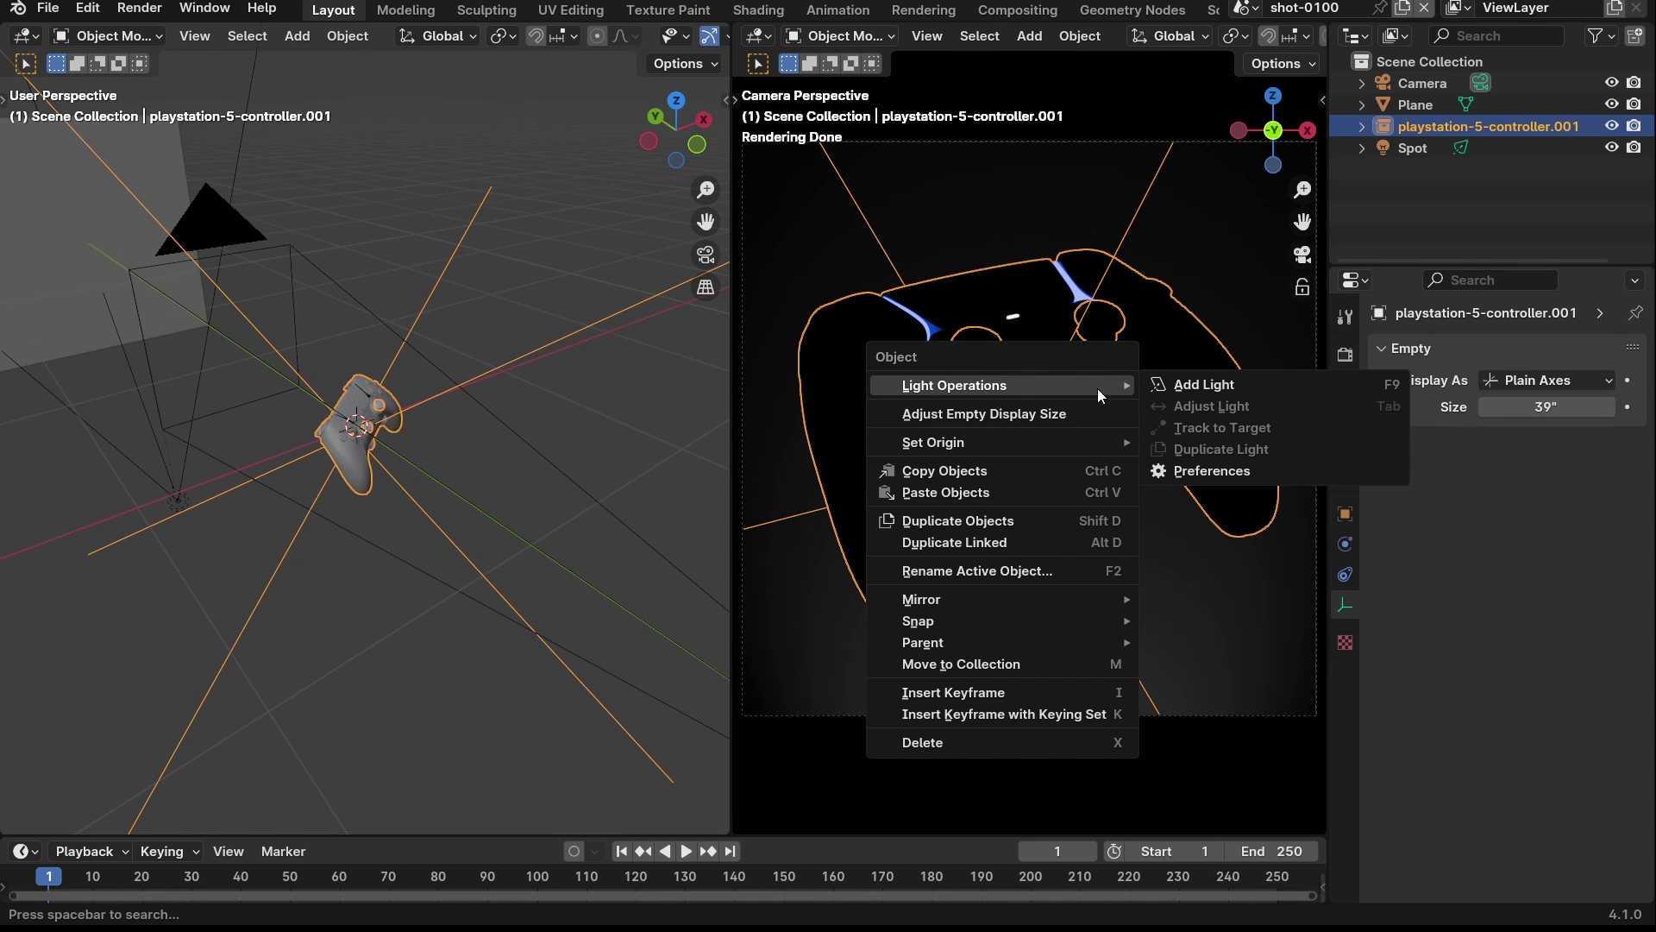
pyautogui.click(1203, 385)
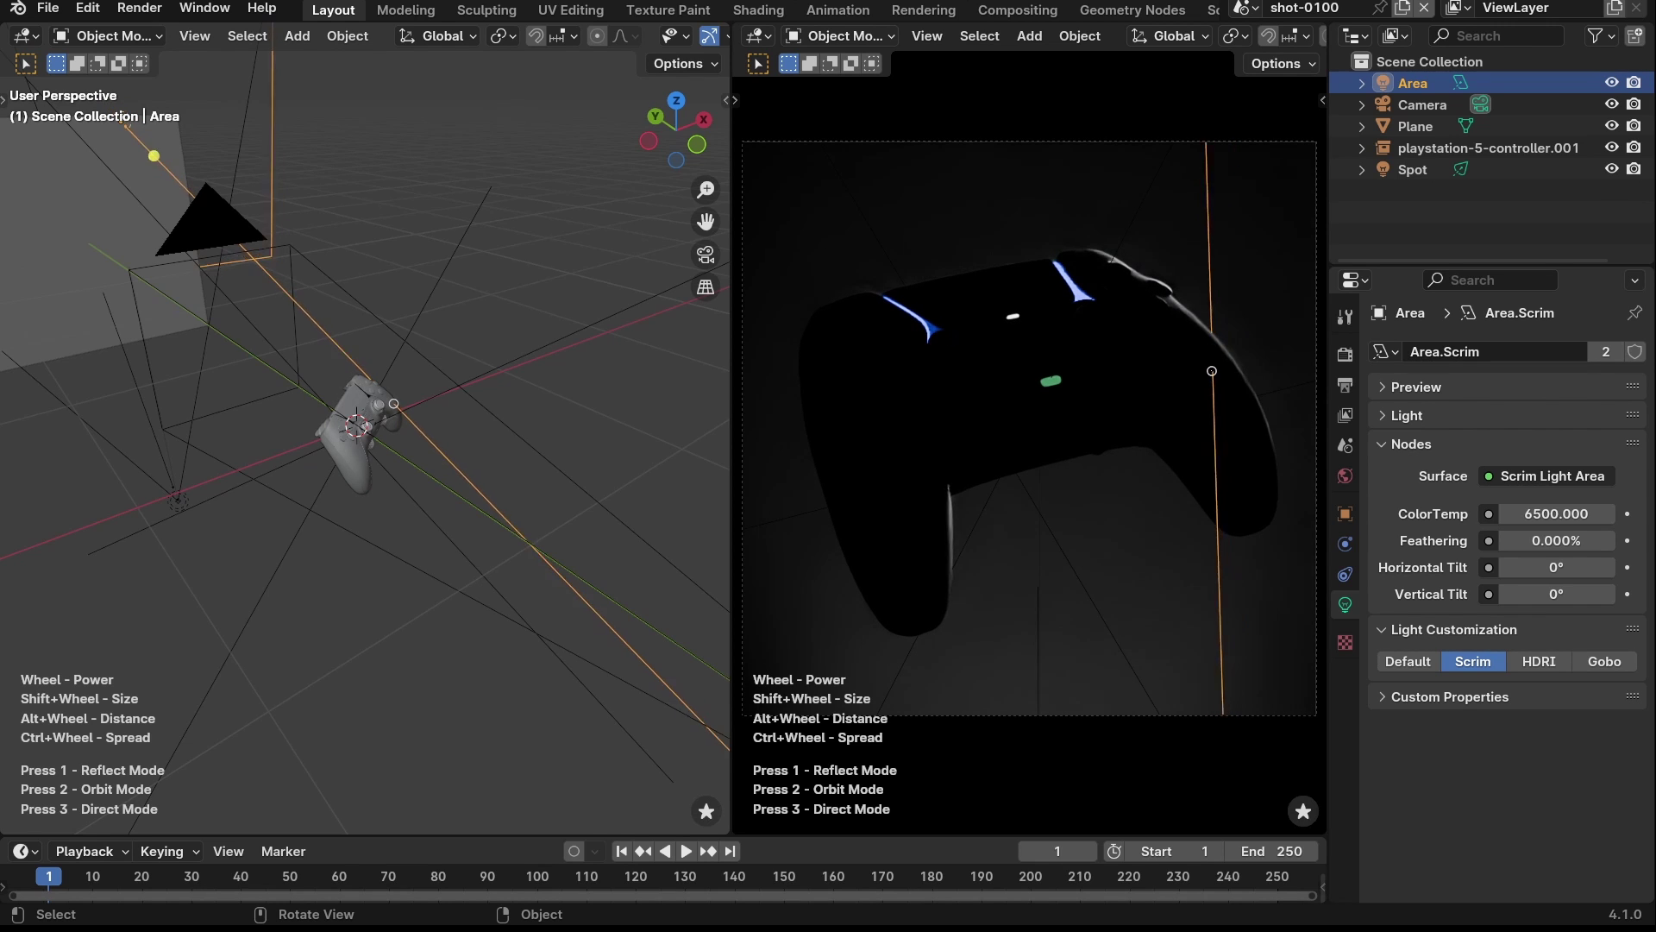
pyautogui.click(1207, 347)
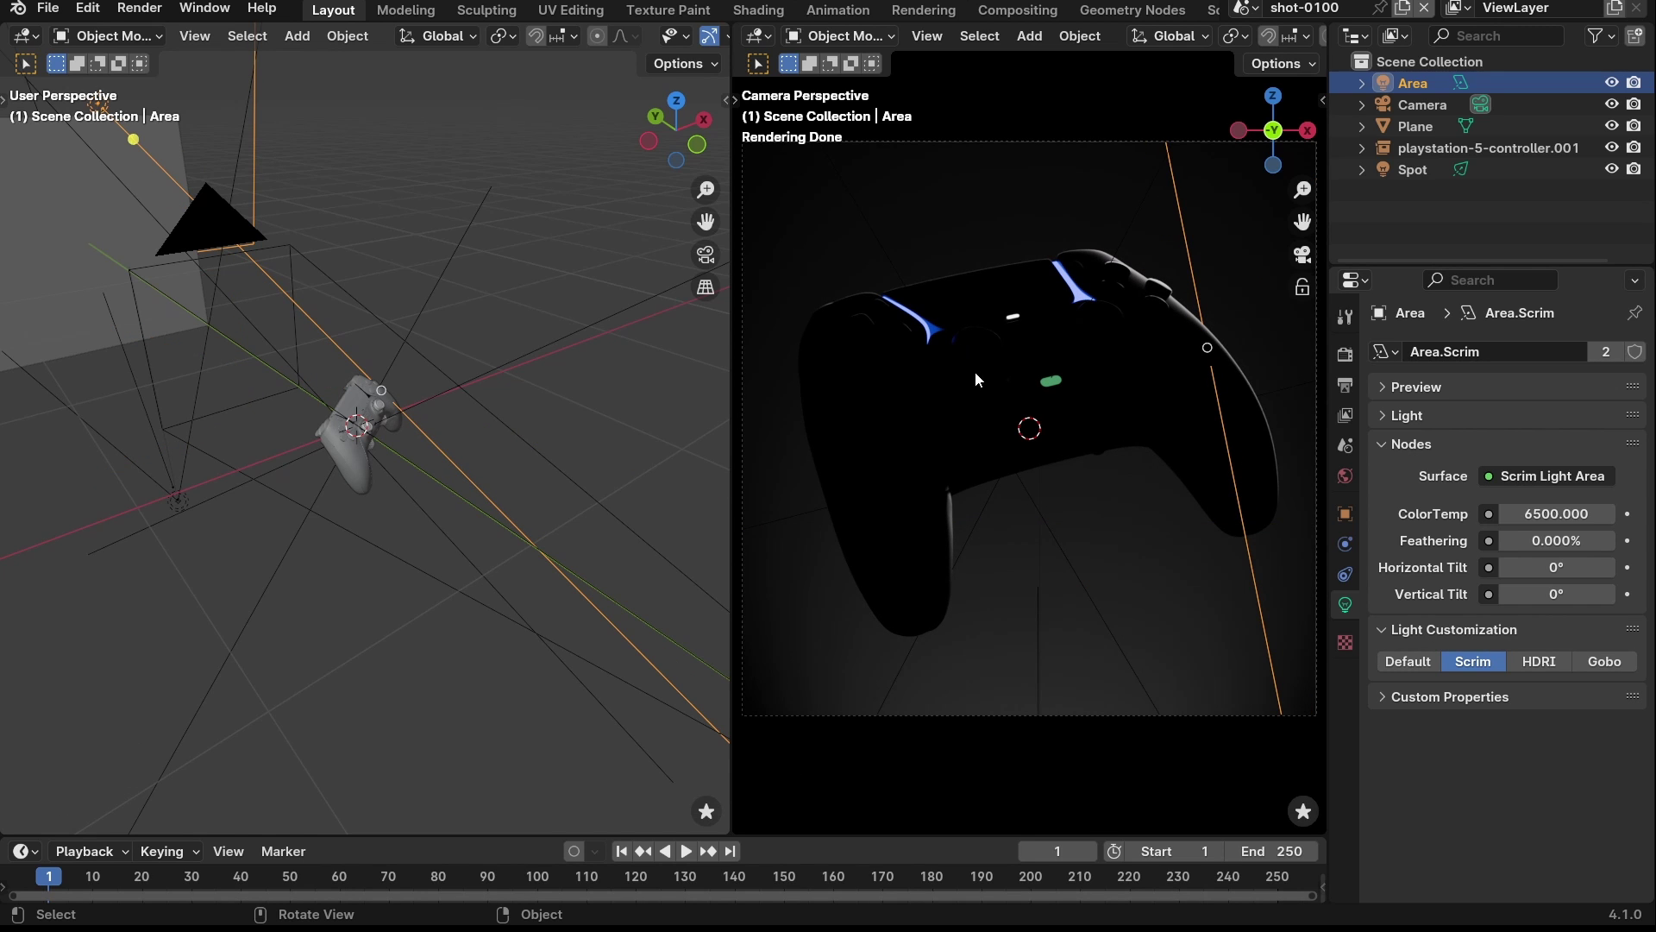
# - Add a second scrim area light aimed at the lower edge of the controller's touchpad
pyautogui.rightClick(1039, 395)
pyautogui.moveTo(991, 399)
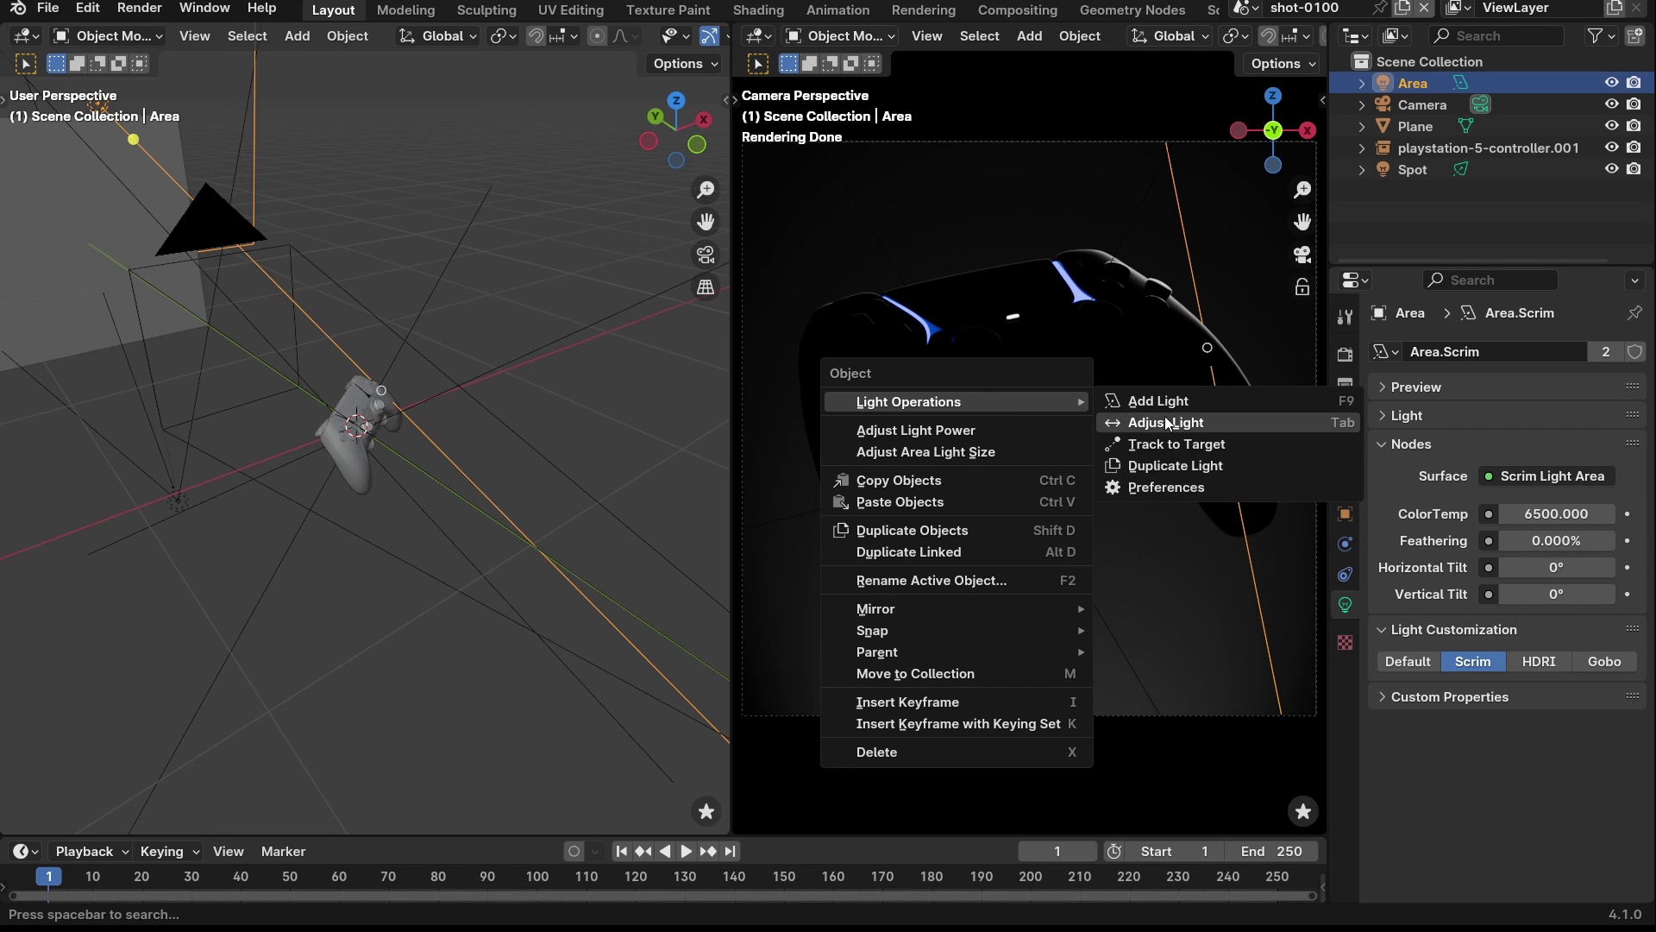
pyautogui.click(1158, 401)
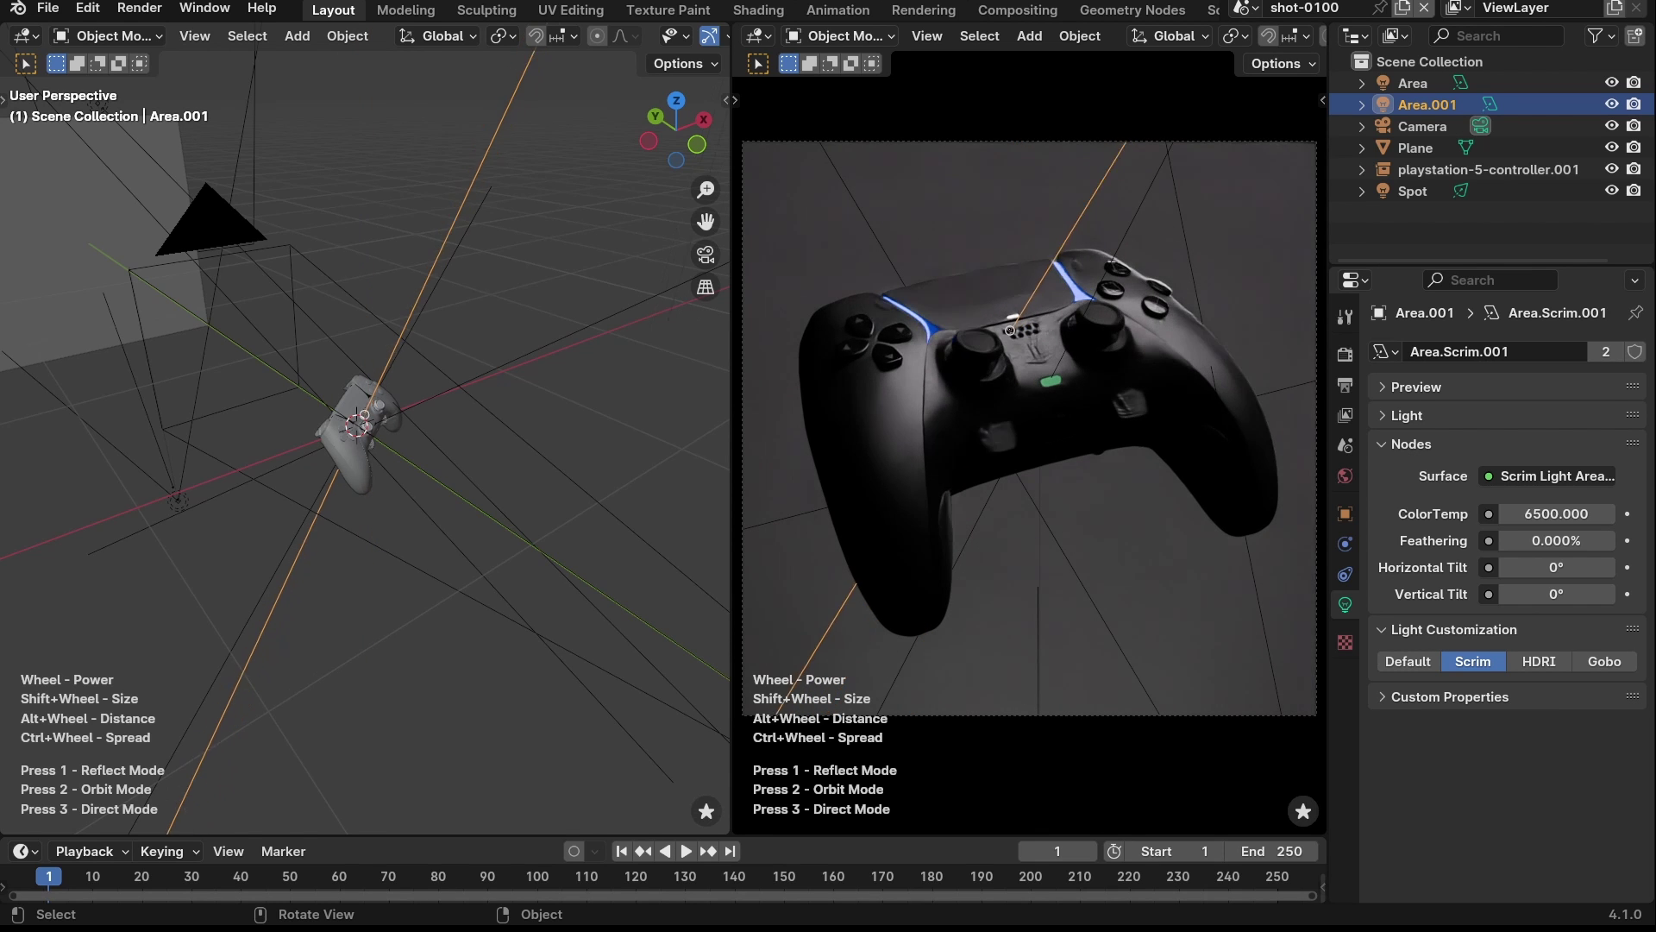
pyautogui.click(999, 322)
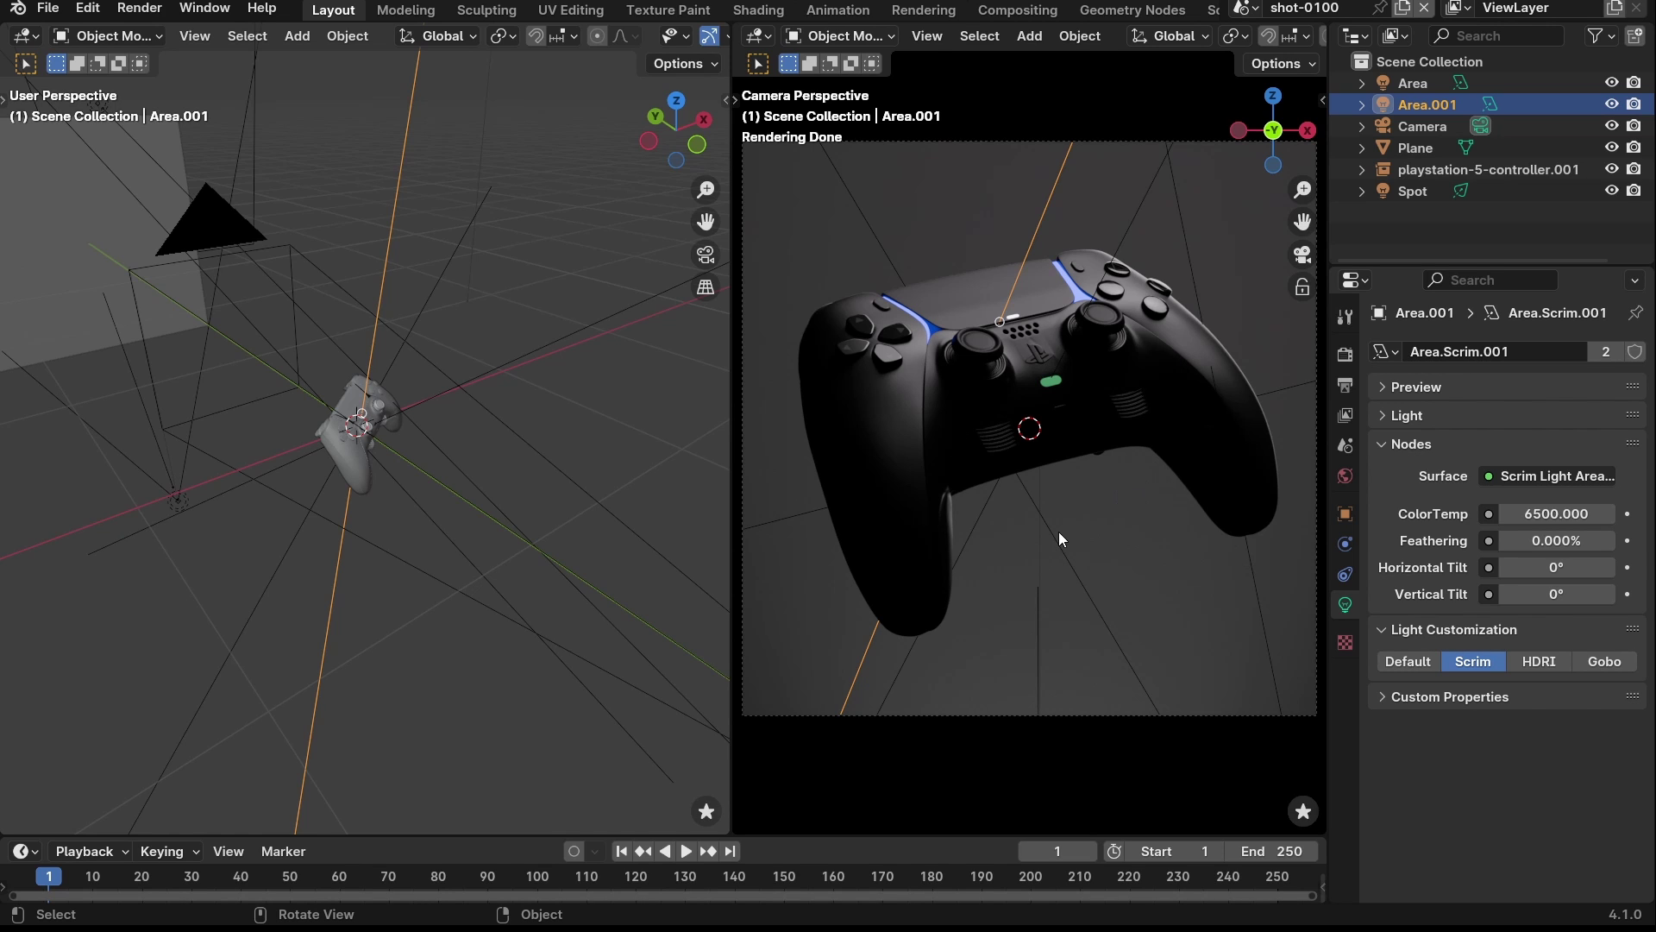
# - Add a third scrim area light aimed at the lower middle of the controller's face, between the two ridged areas
pyautogui.rightClick(1062, 420)
pyautogui.moveTo(1063, 422)
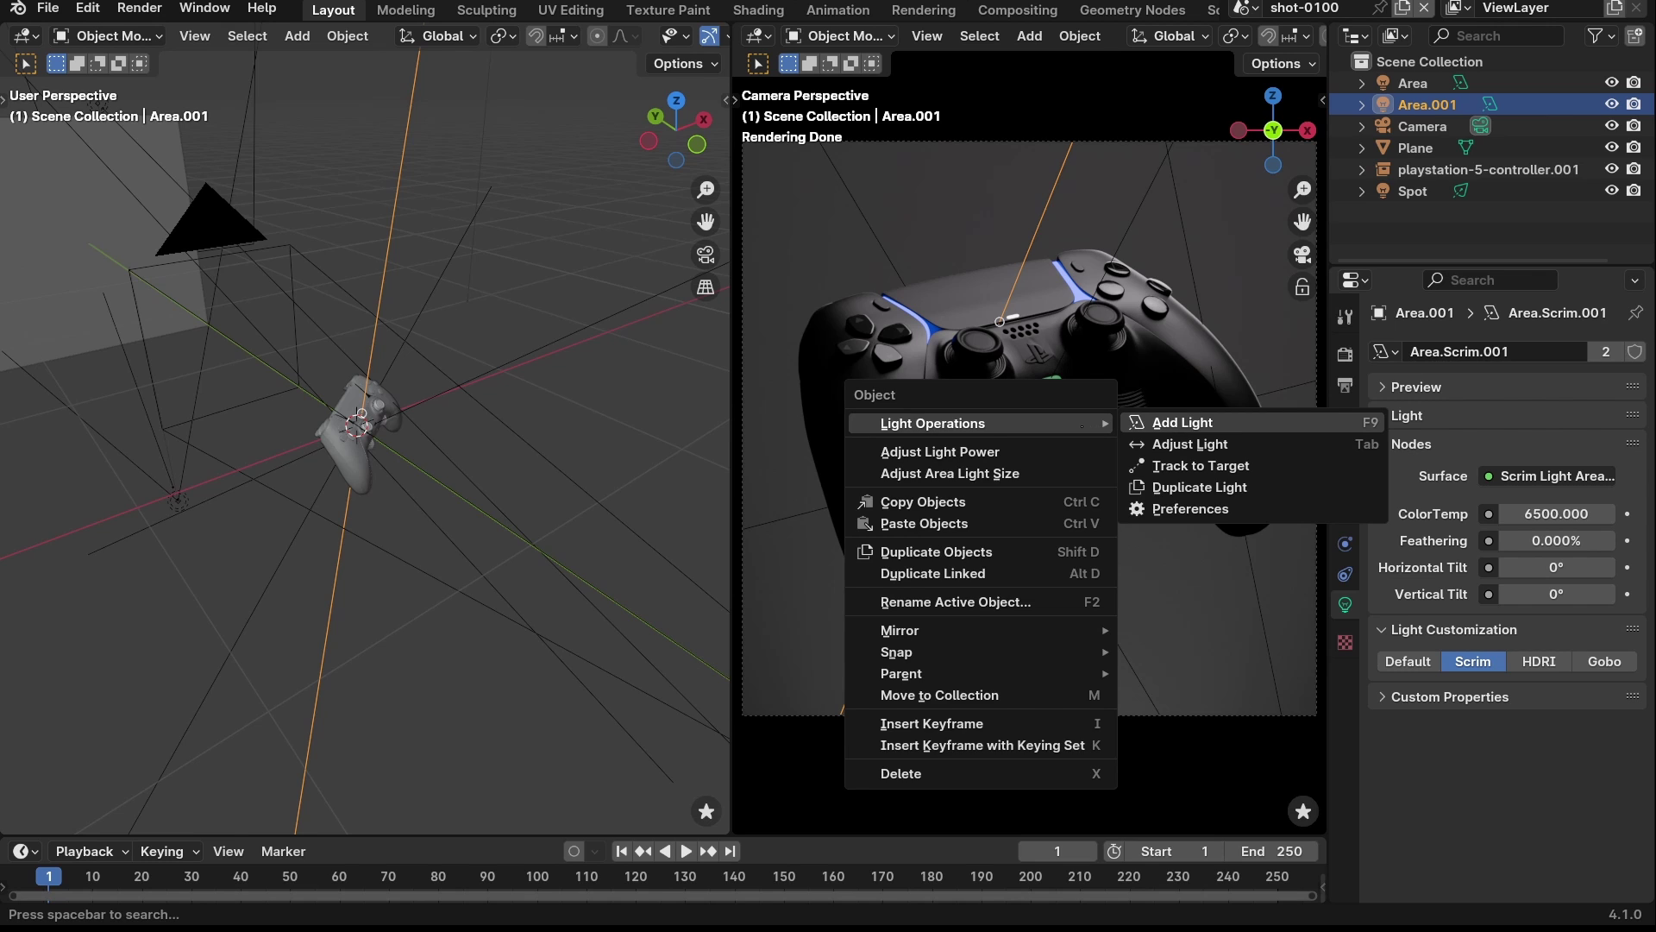
pyautogui.click(1175, 431)
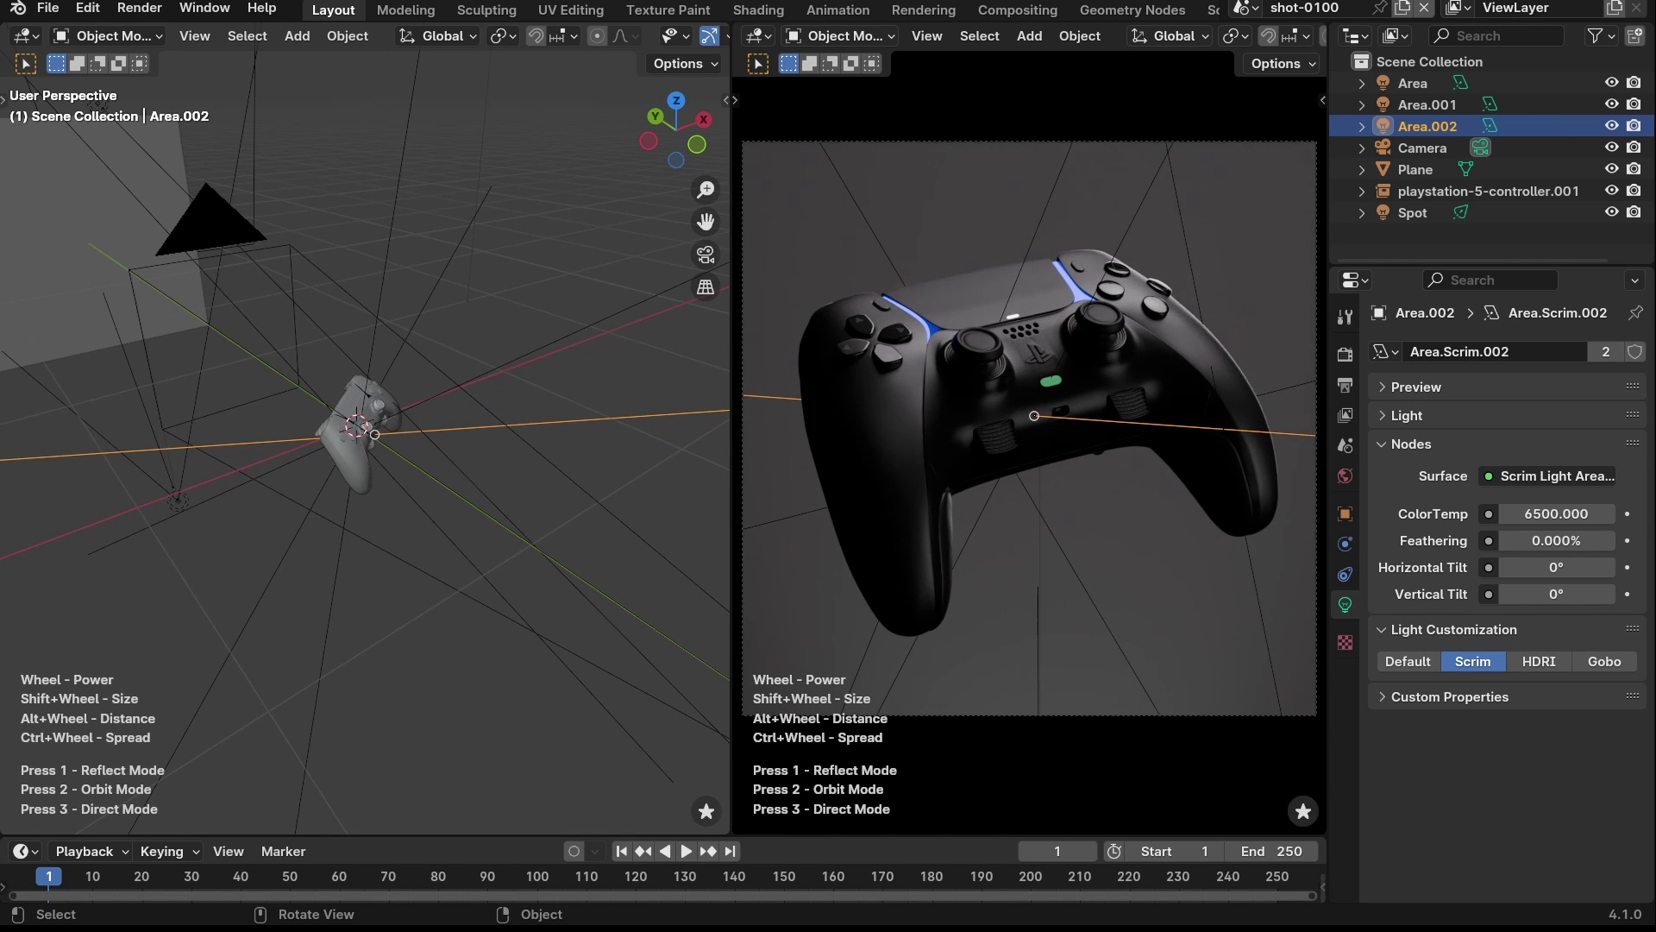
pyautogui.click(1034, 415)
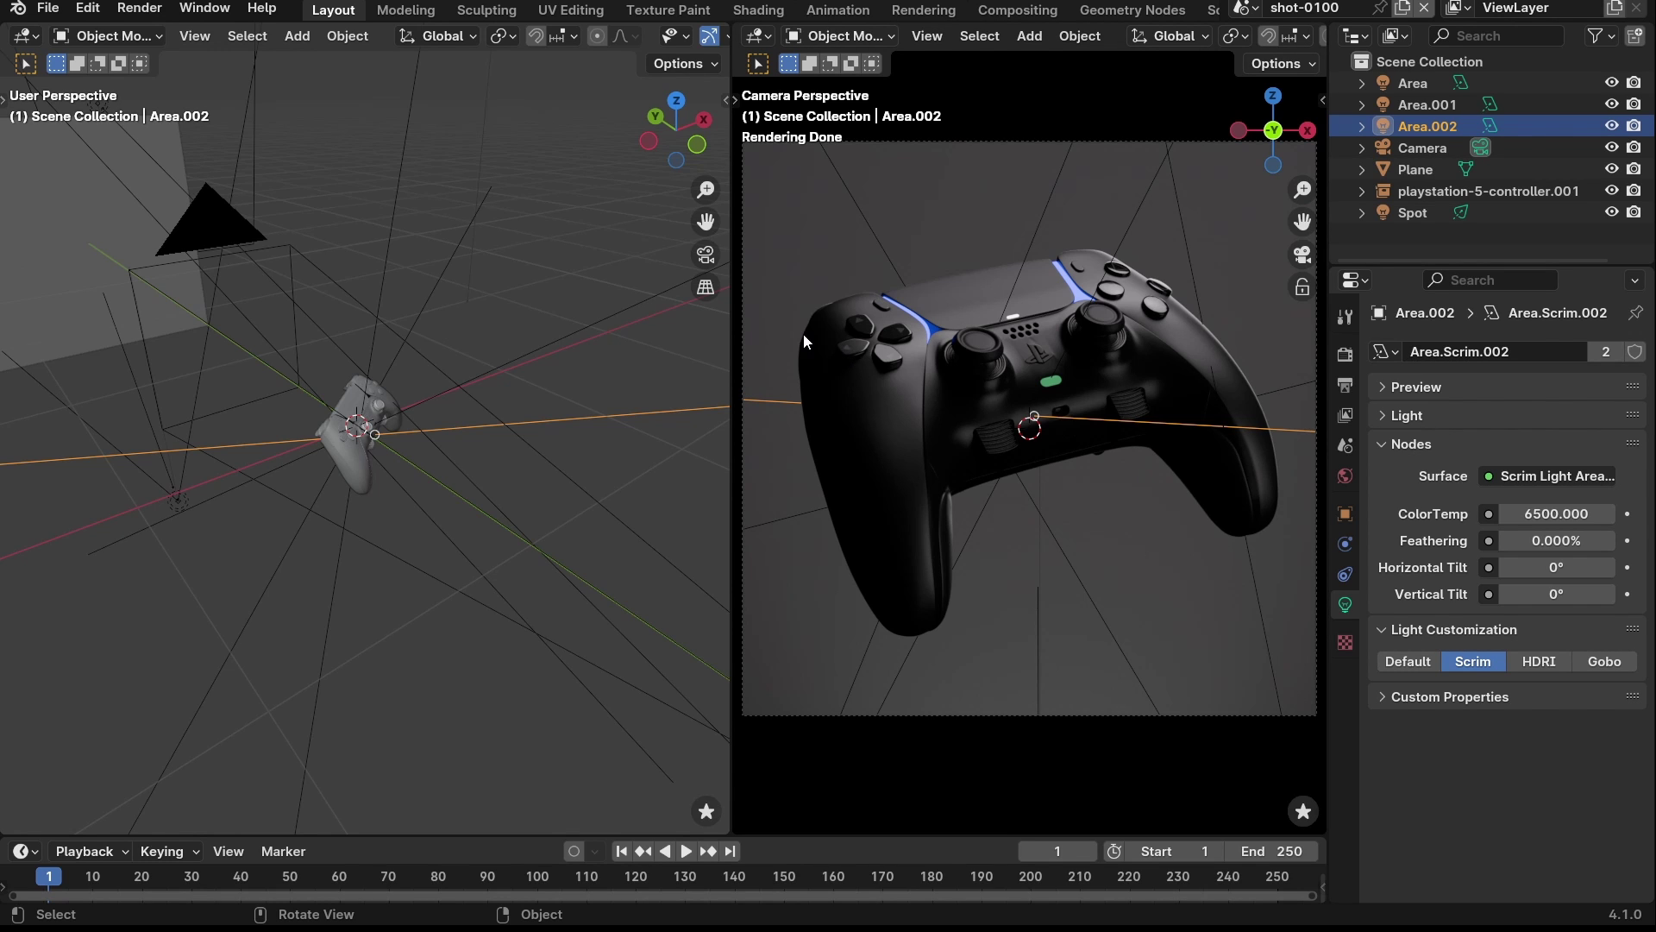
# - Add a fourth scrim area light aimed at the outer edge of the controller's left grip in the camera view
pyautogui.rightClick(842, 426)
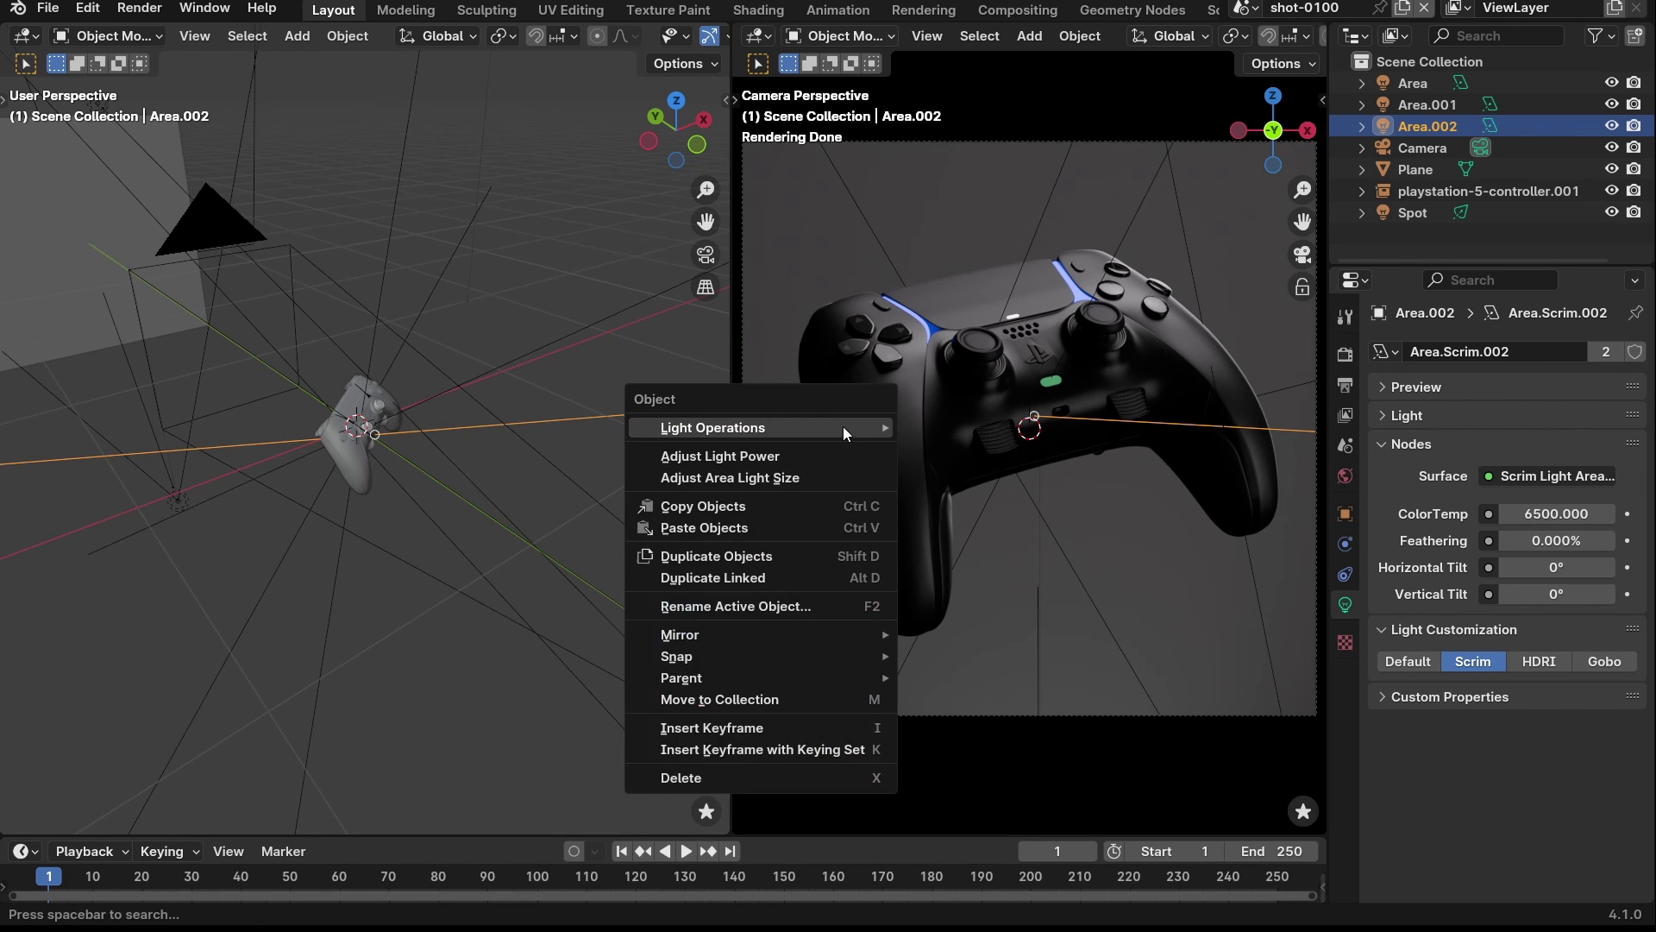
pyautogui.moveTo(842, 426)
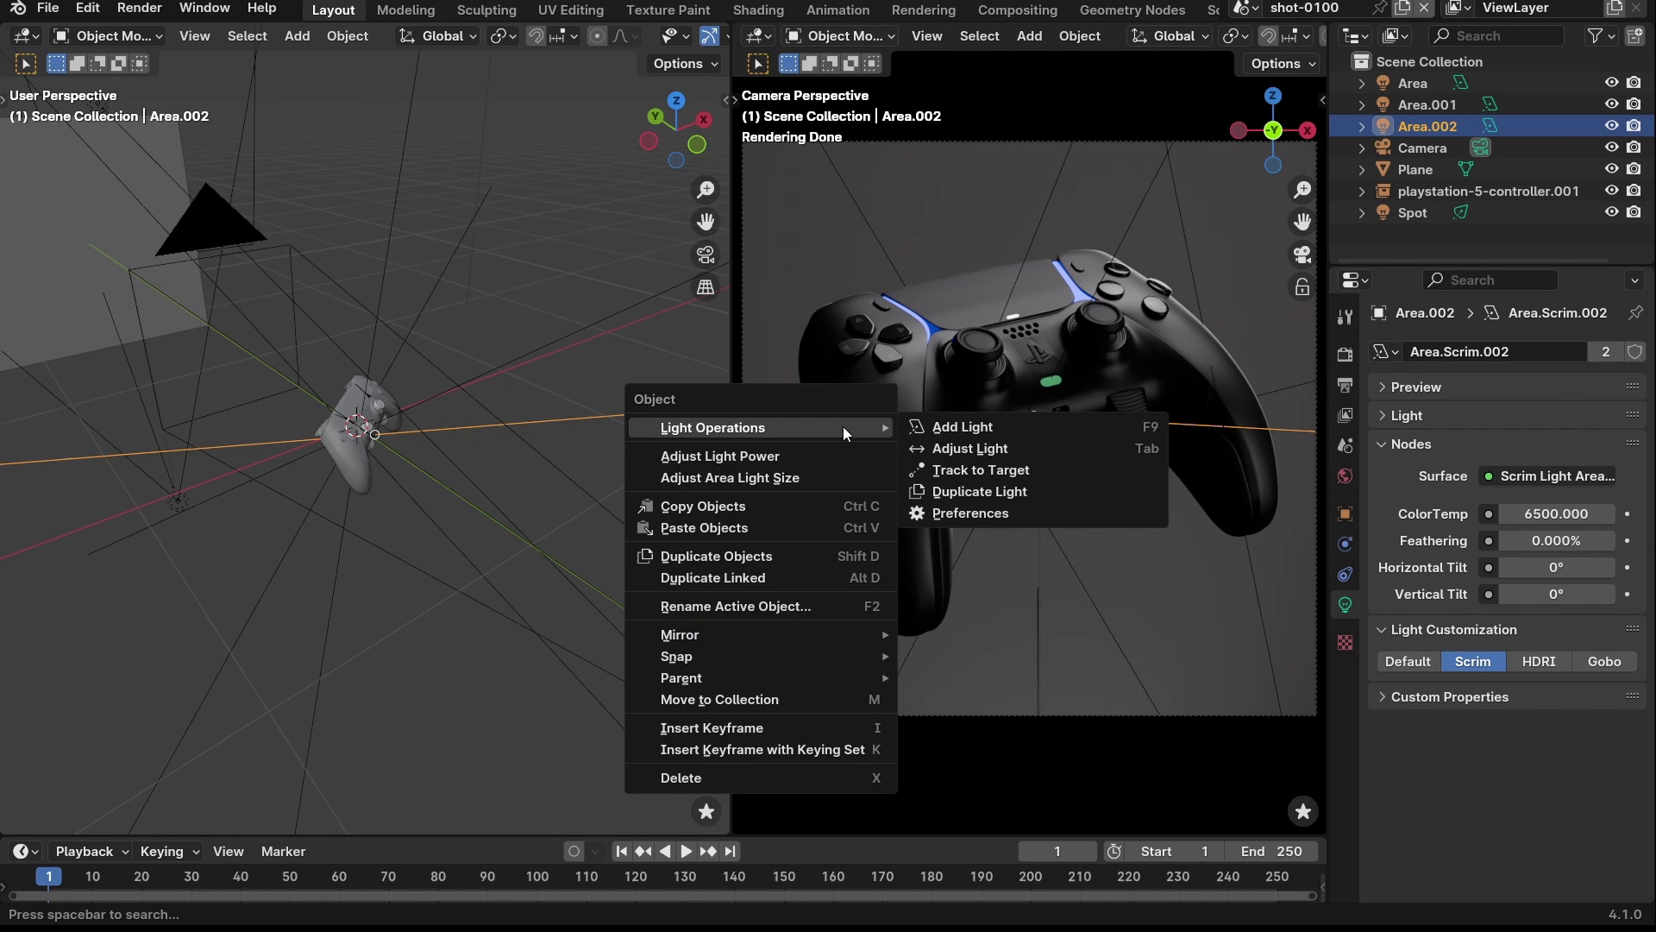
pyautogui.click(1021, 428)
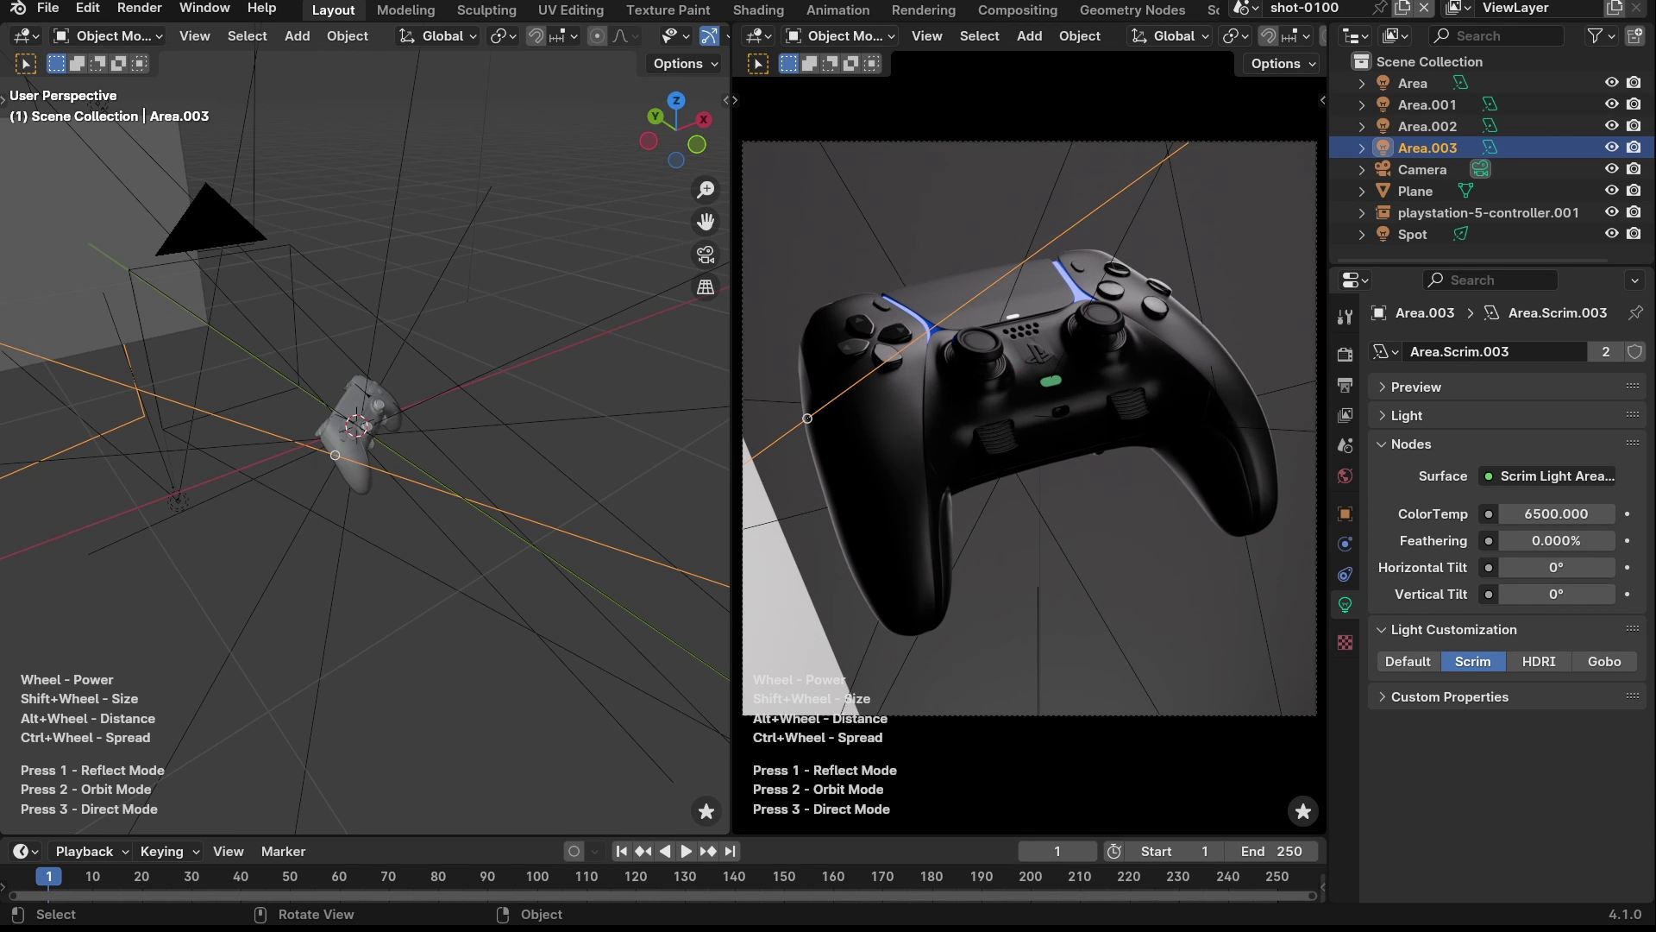
pyautogui.click(808, 416)
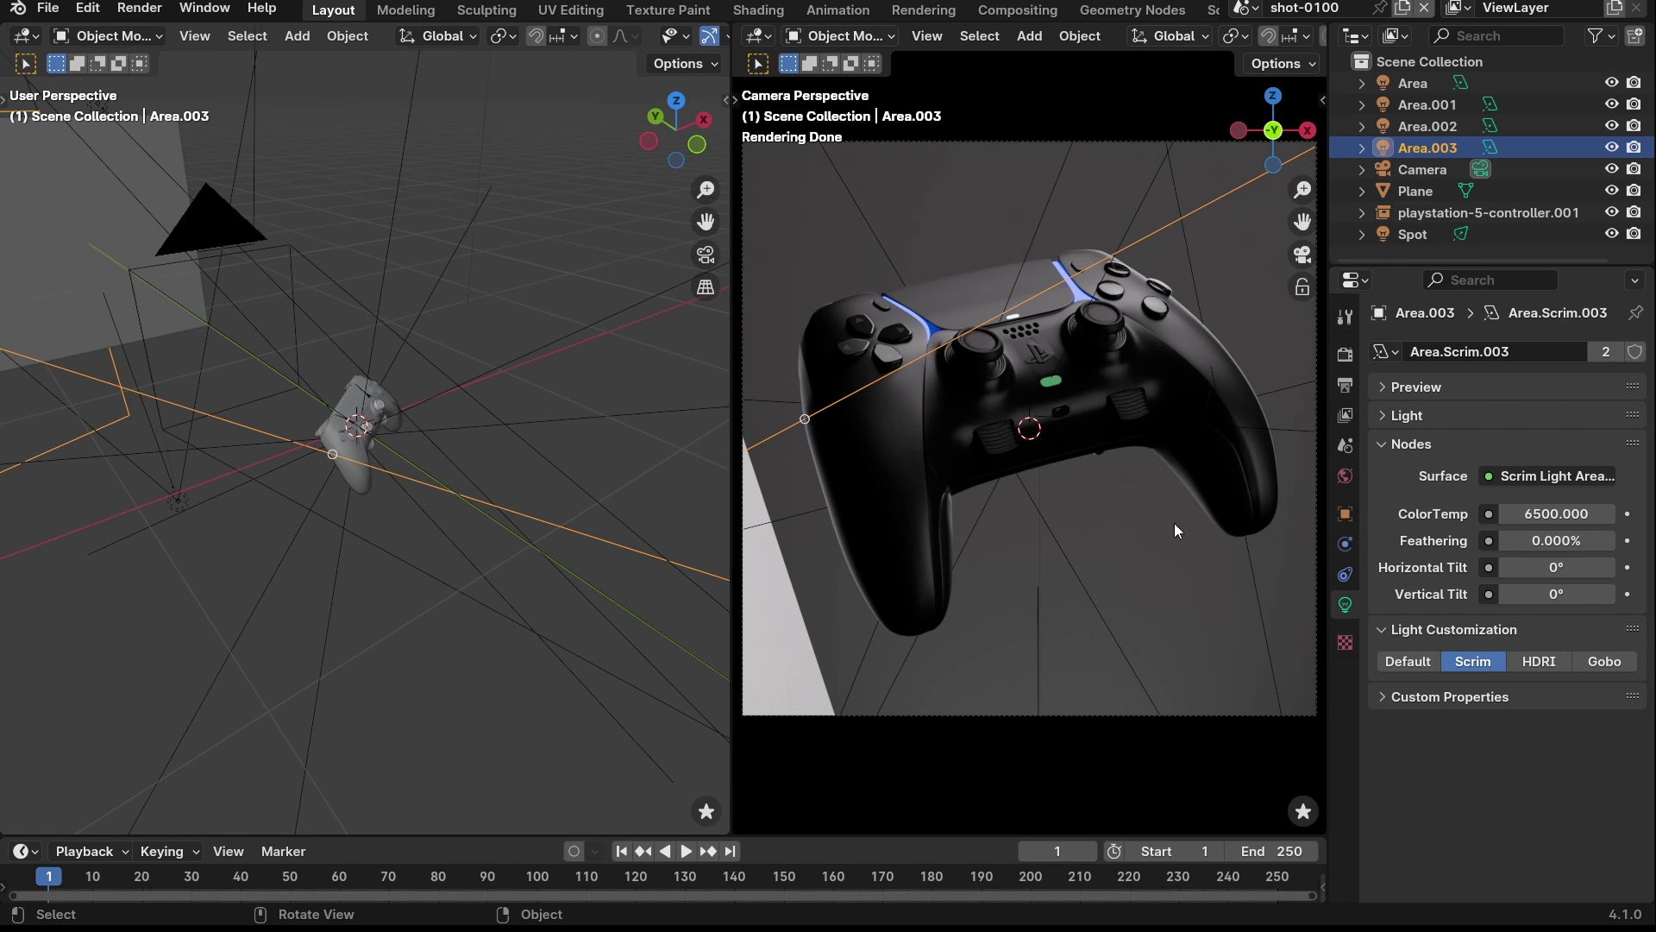
# - Add a fifth scrim area light aimed at the face of the controller's right grip, and deselect it
pyautogui.rightClick(1199, 433)
pyautogui.moveTo(1198, 433)
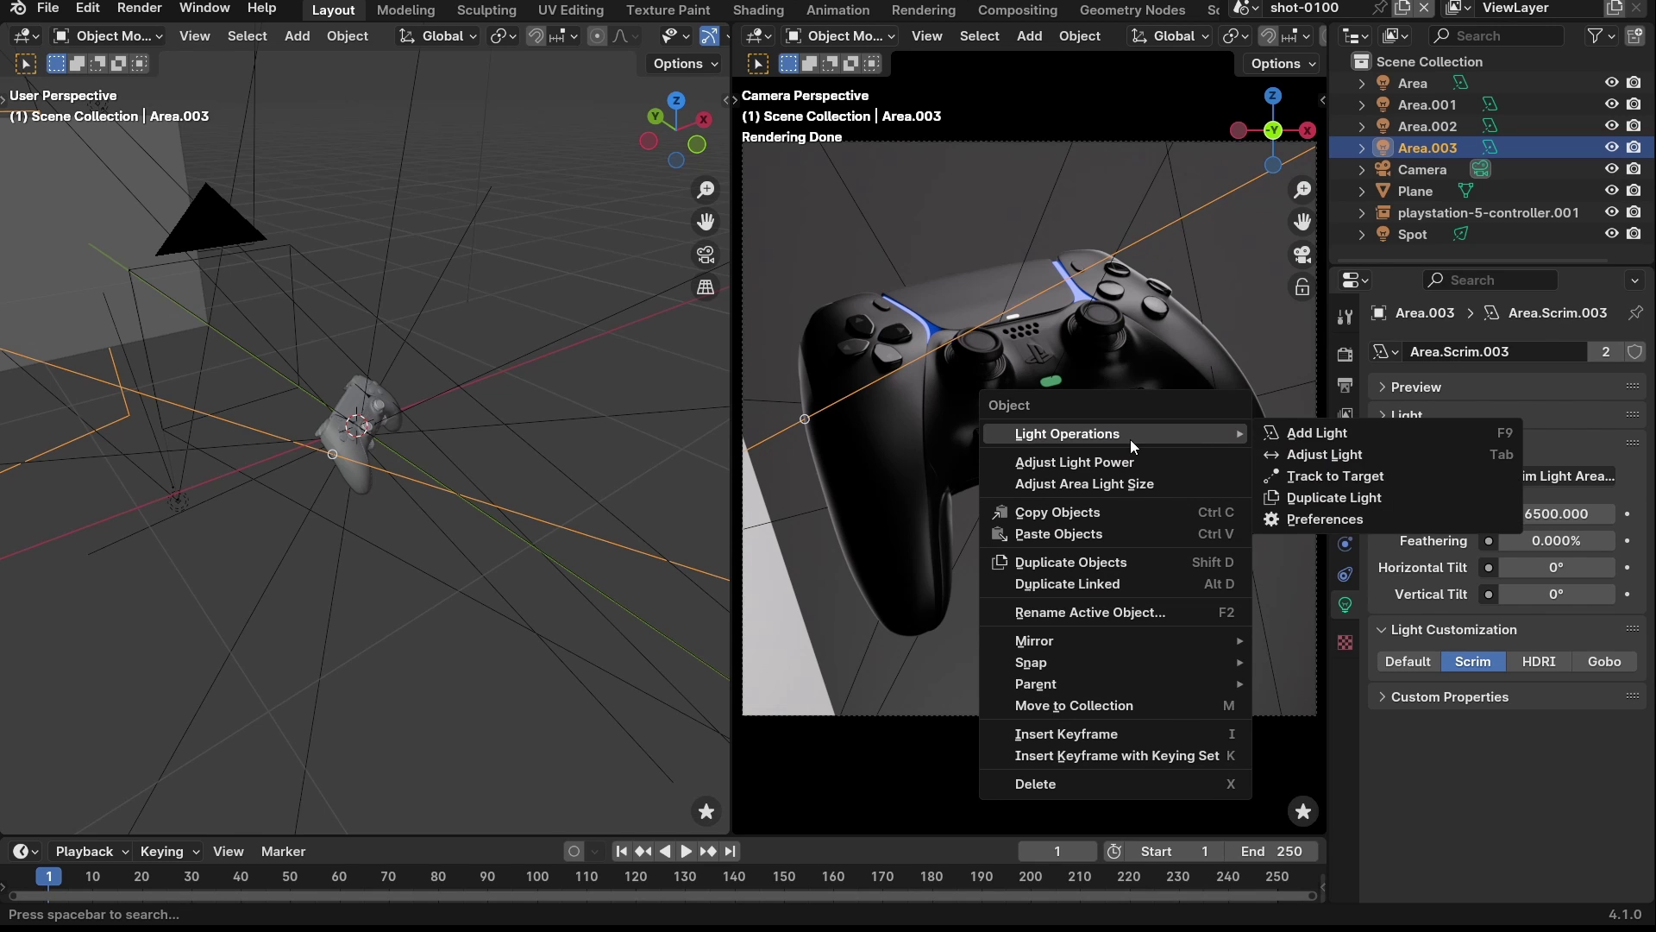
pyautogui.click(1326, 432)
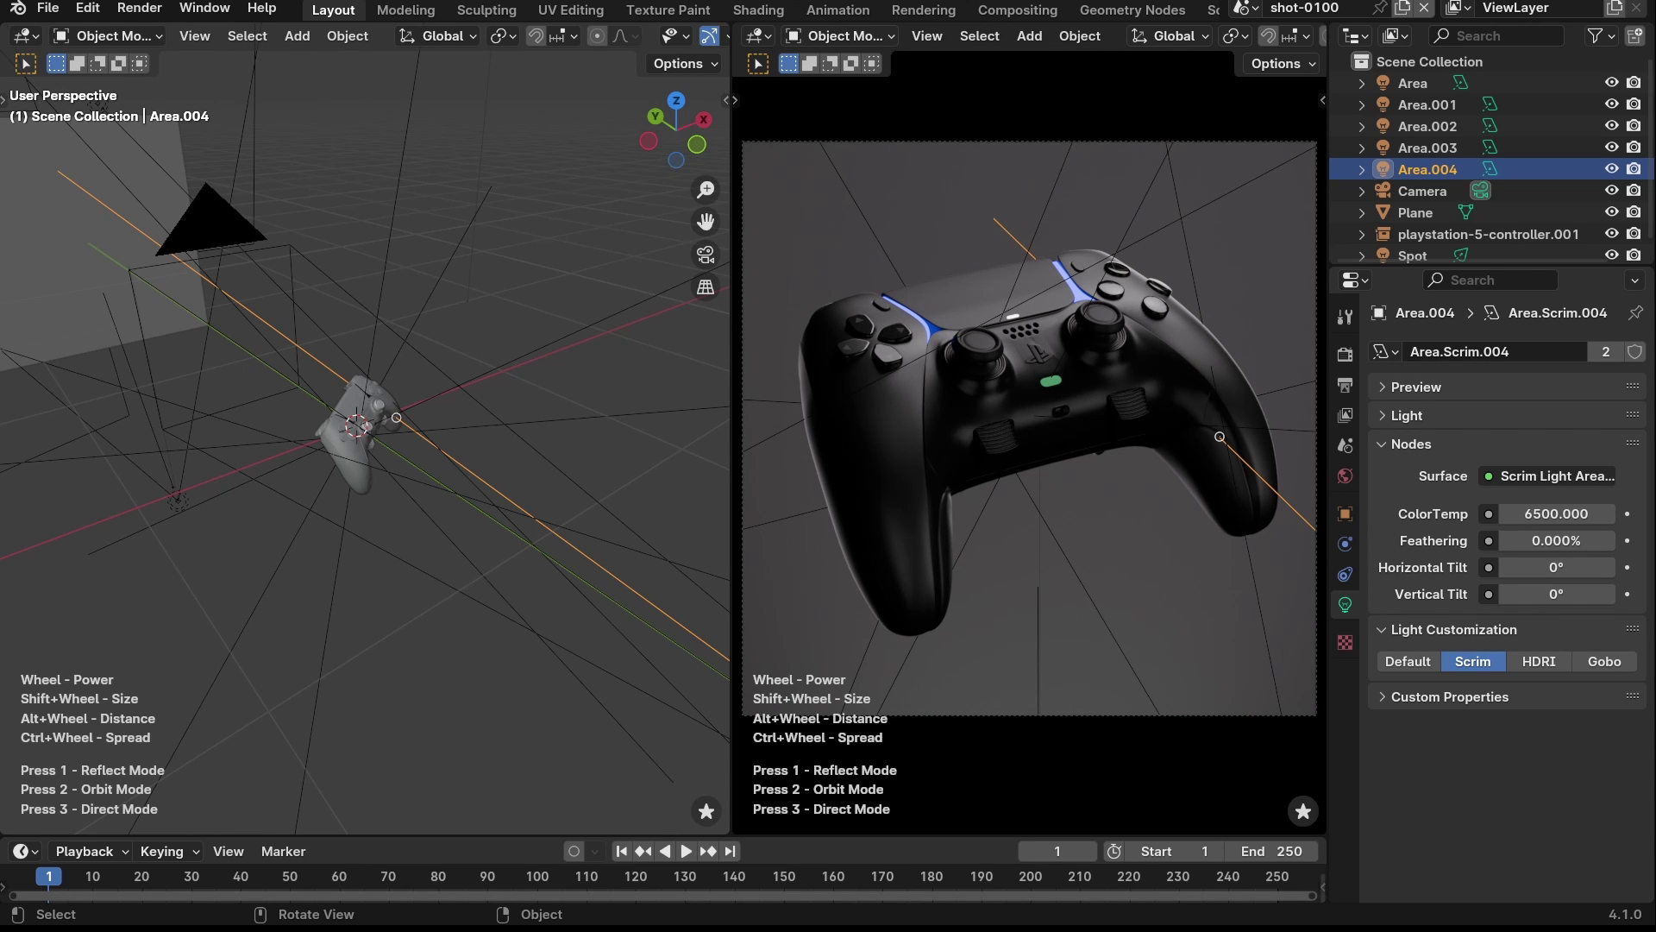
pyautogui.click(1220, 437)
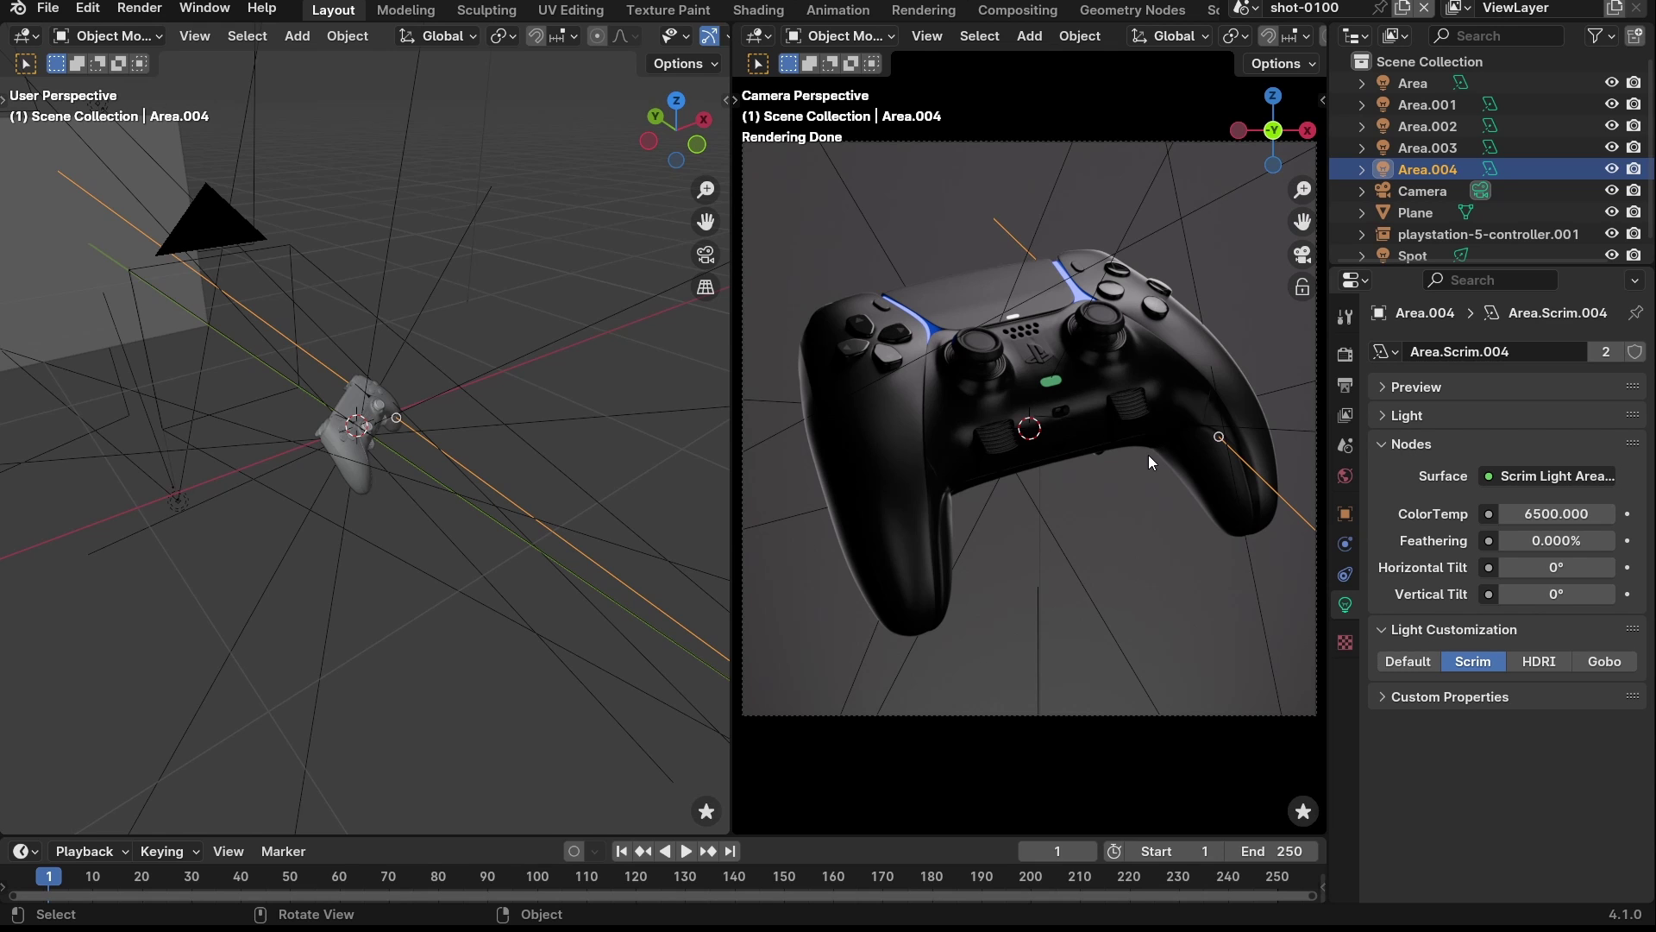
pyautogui.click(1104, 427)
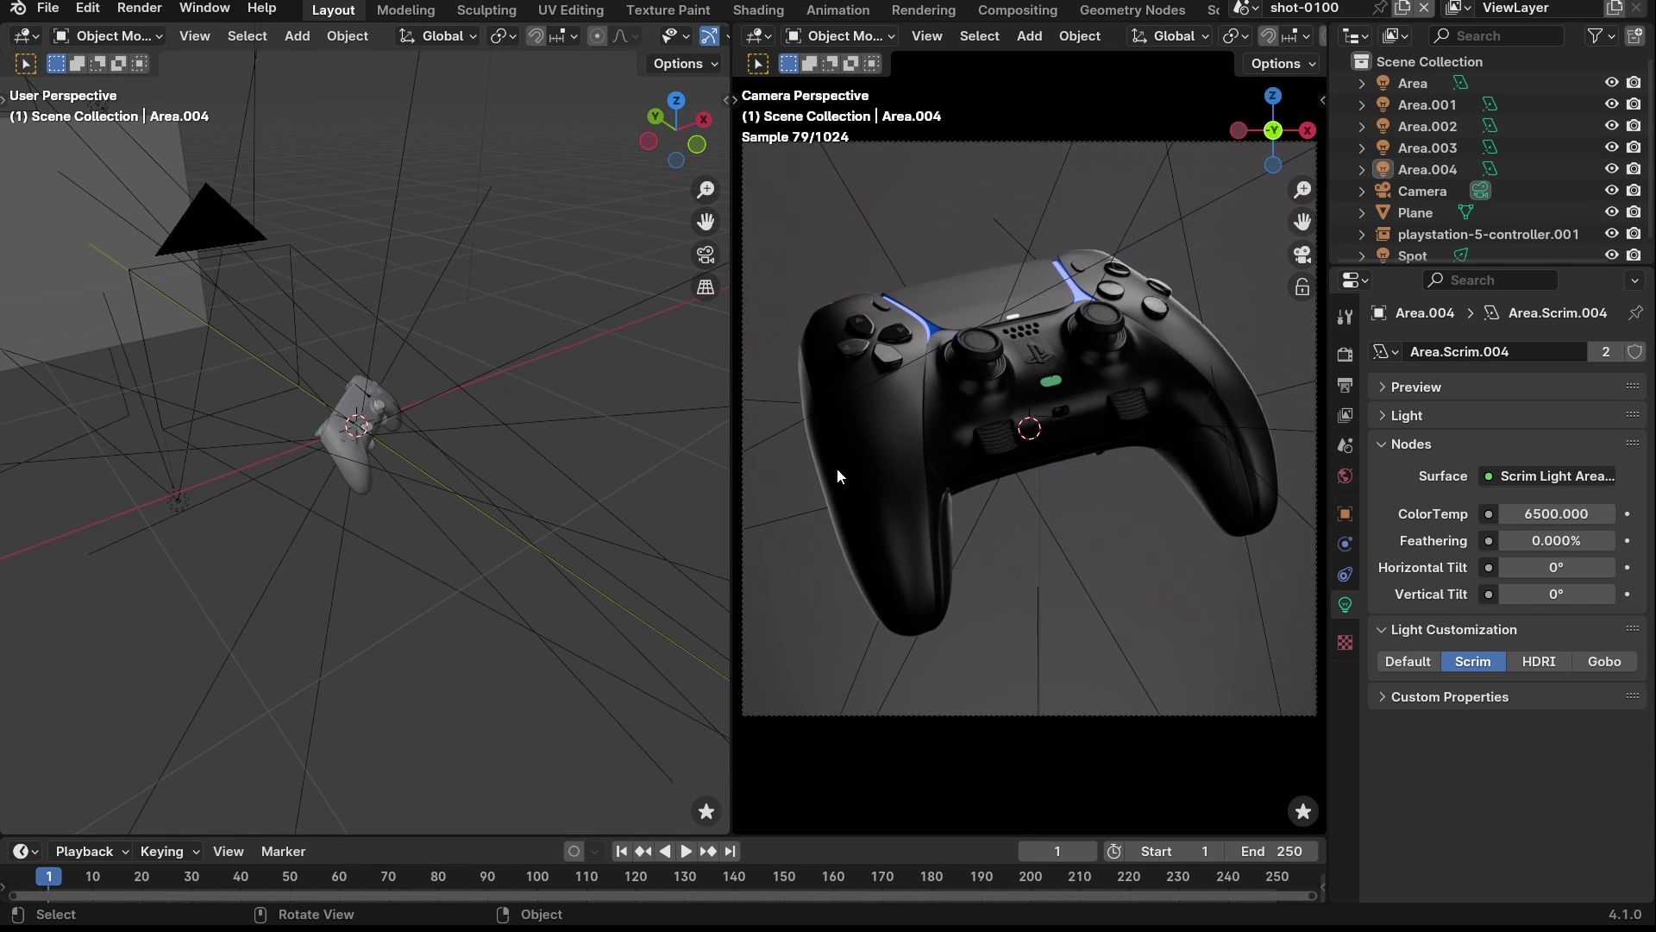
# - Move the backdrop plane and the spot light together about 149 inches along Y, away from the controller
pyautogui.moveTo(518, 436); pyautogui.dragTo(190, 362, button='middle')
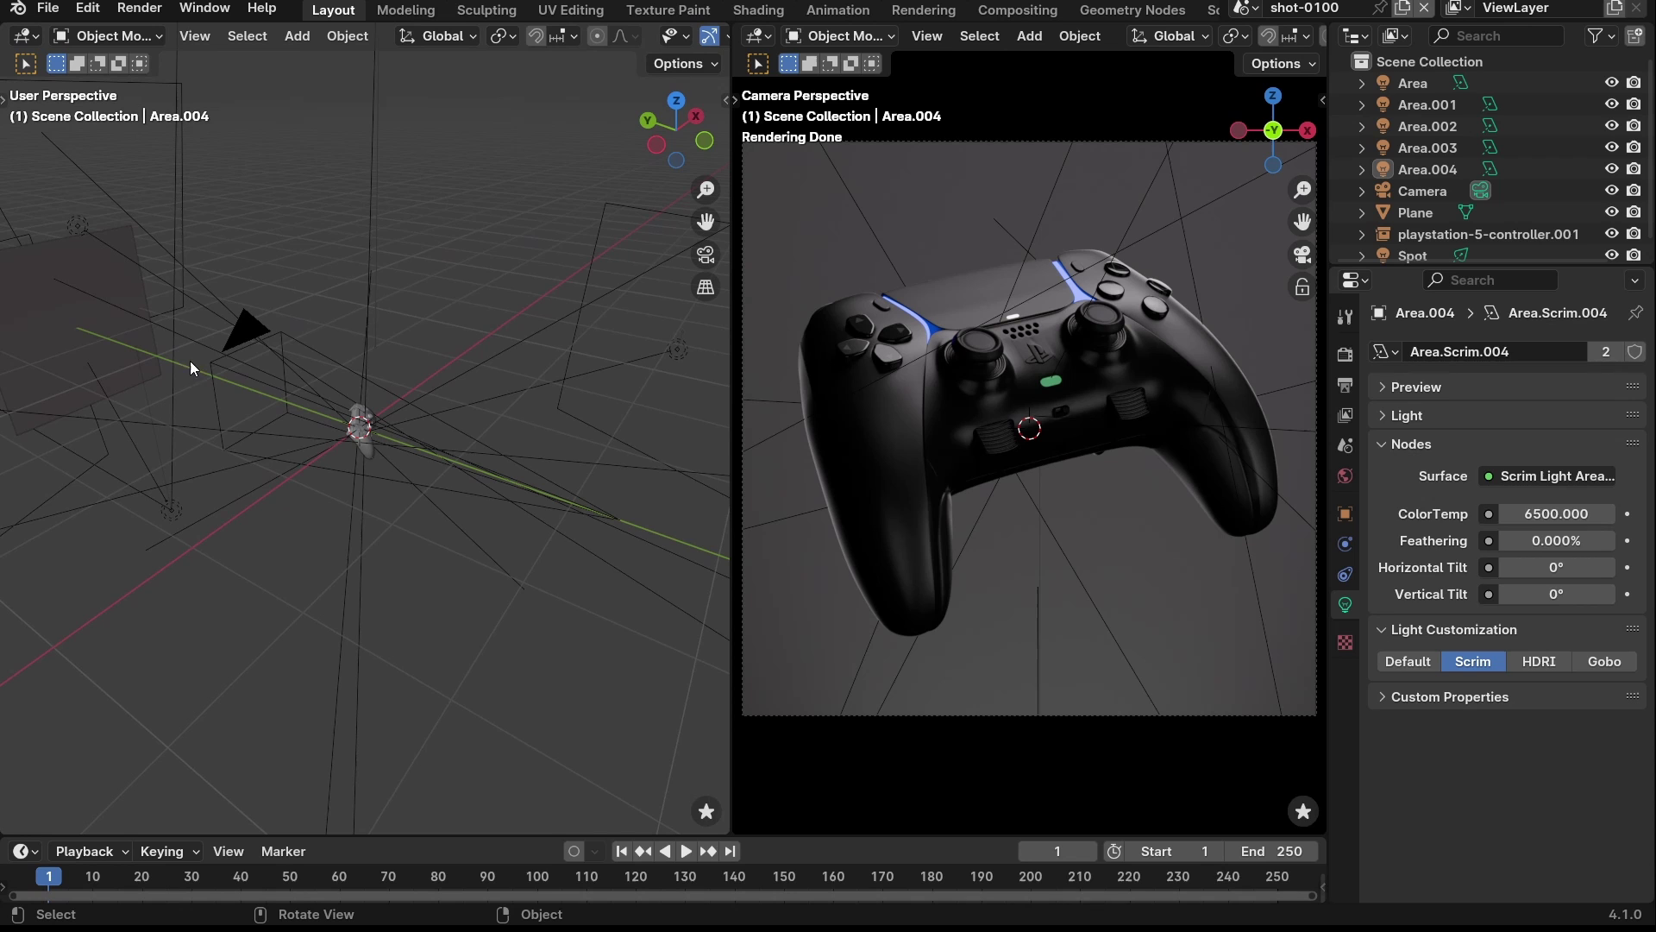
pyautogui.click(86, 333)
pyautogui.moveTo(86, 333); pyautogui.dragTo(159, 464, button='middle')
pyautogui.keyDown('shift'); pyautogui.click(231, 488); pyautogui.keyUp('shift')
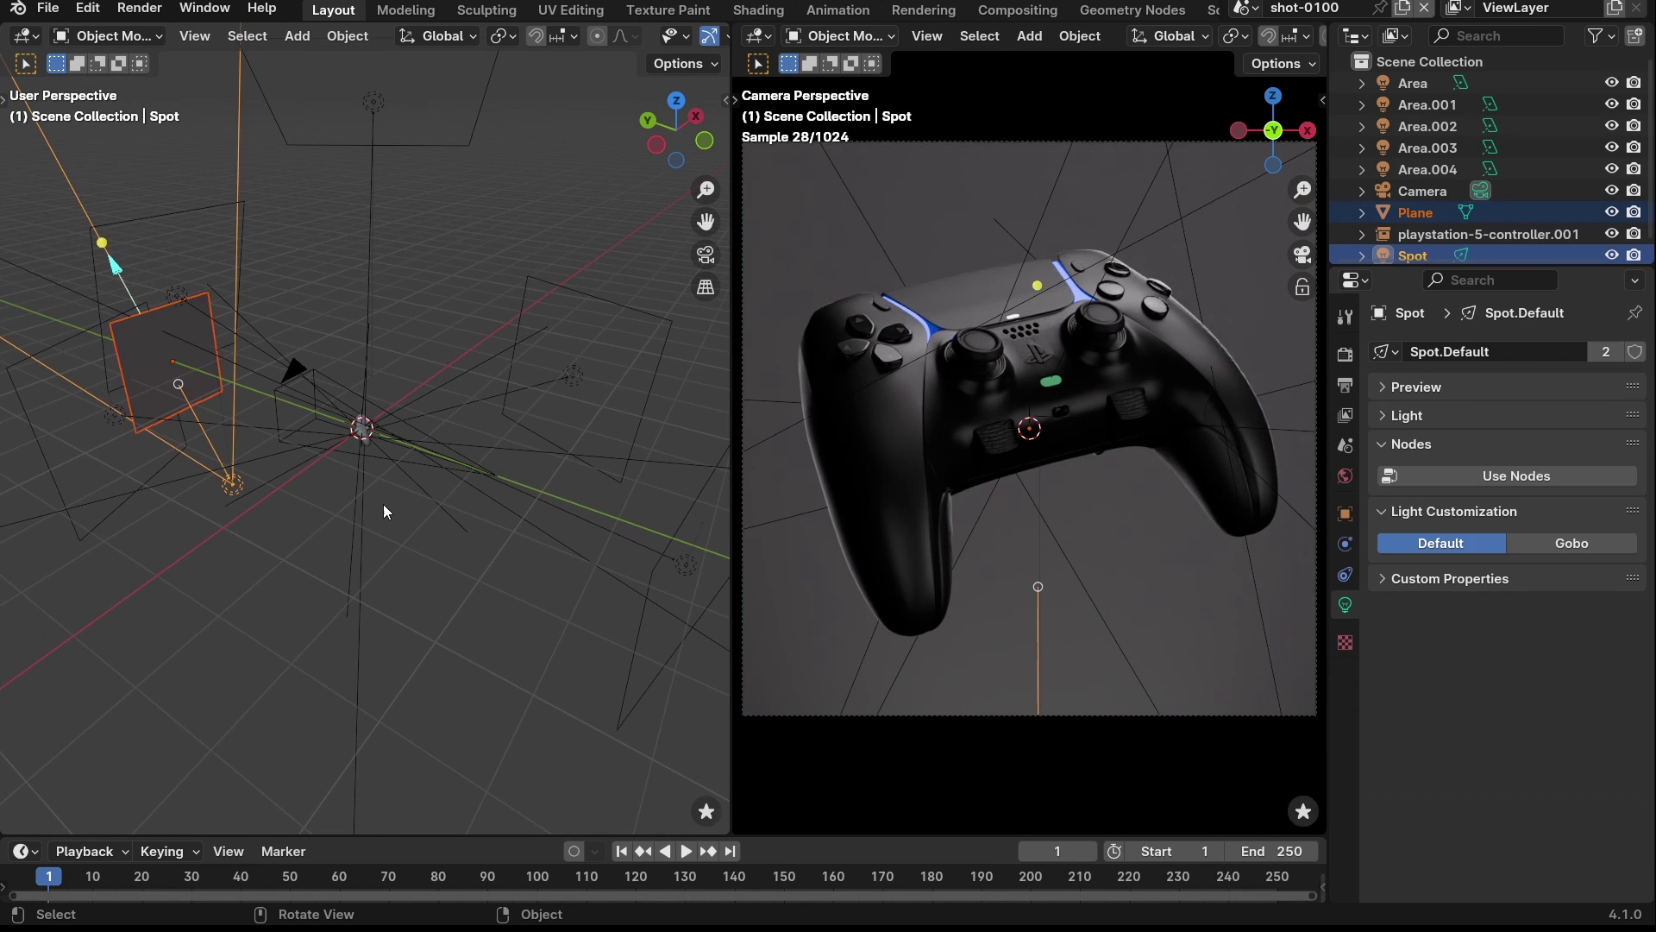
pyautogui.moveTo(383, 503); pyautogui.dragTo(446, 529, button='middle')
pyautogui.press('g')
pyautogui.press('y')
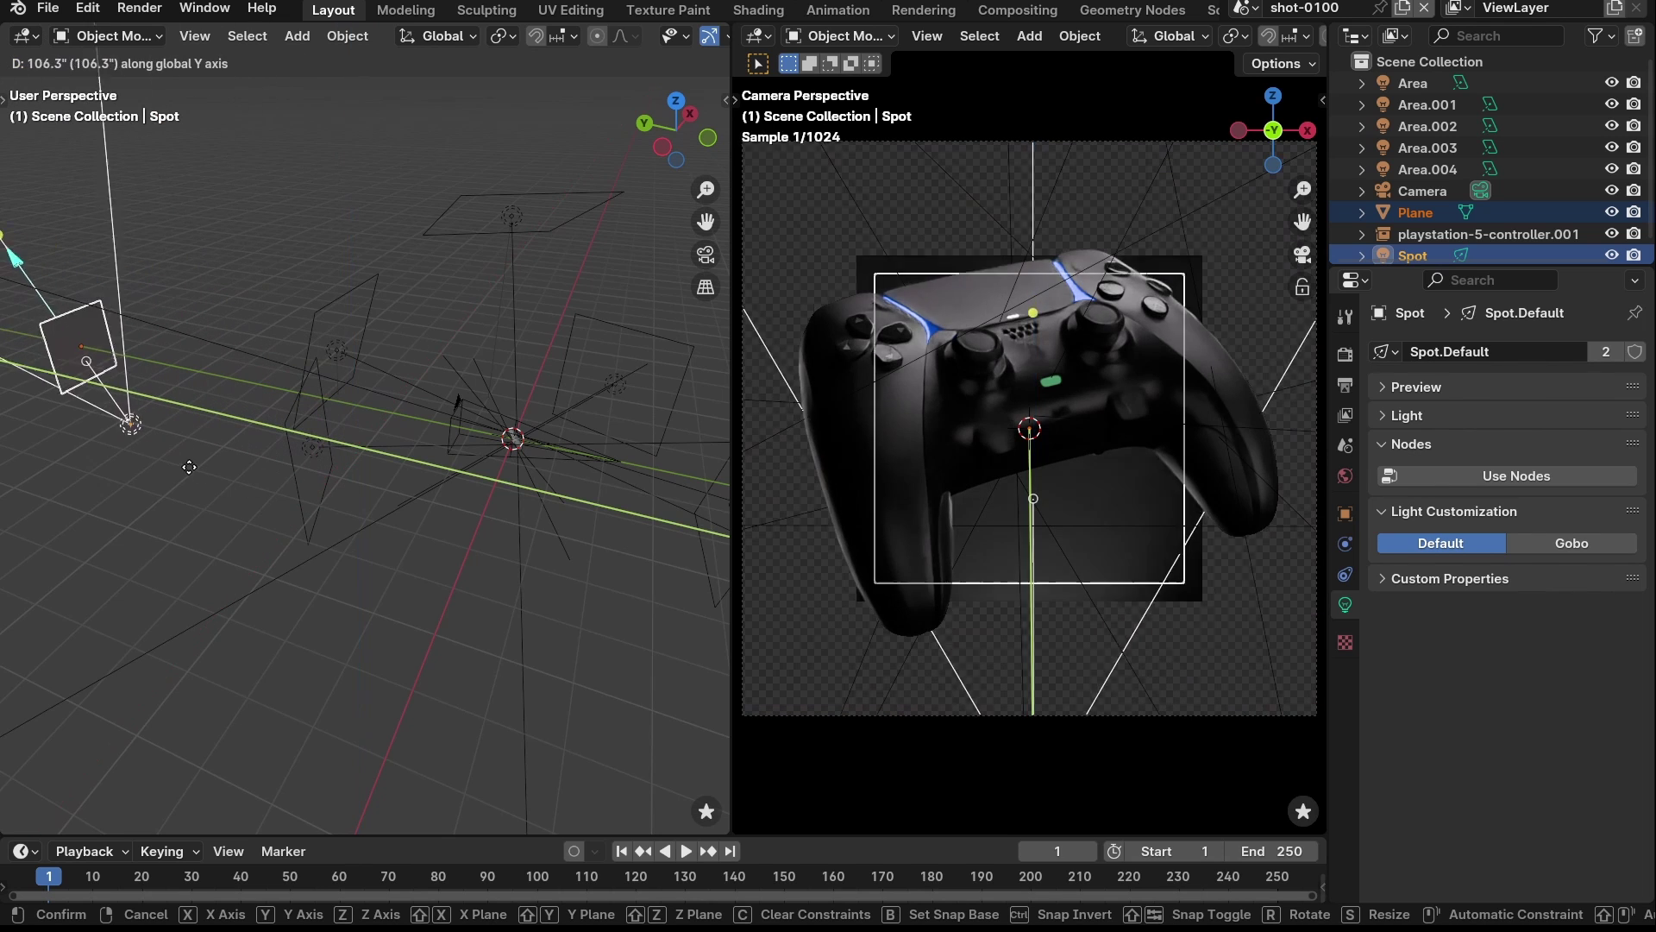
pyautogui.click(121, 449)
pyautogui.moveTo(271, 438); pyautogui.dragTo(162, 397, button='middle')
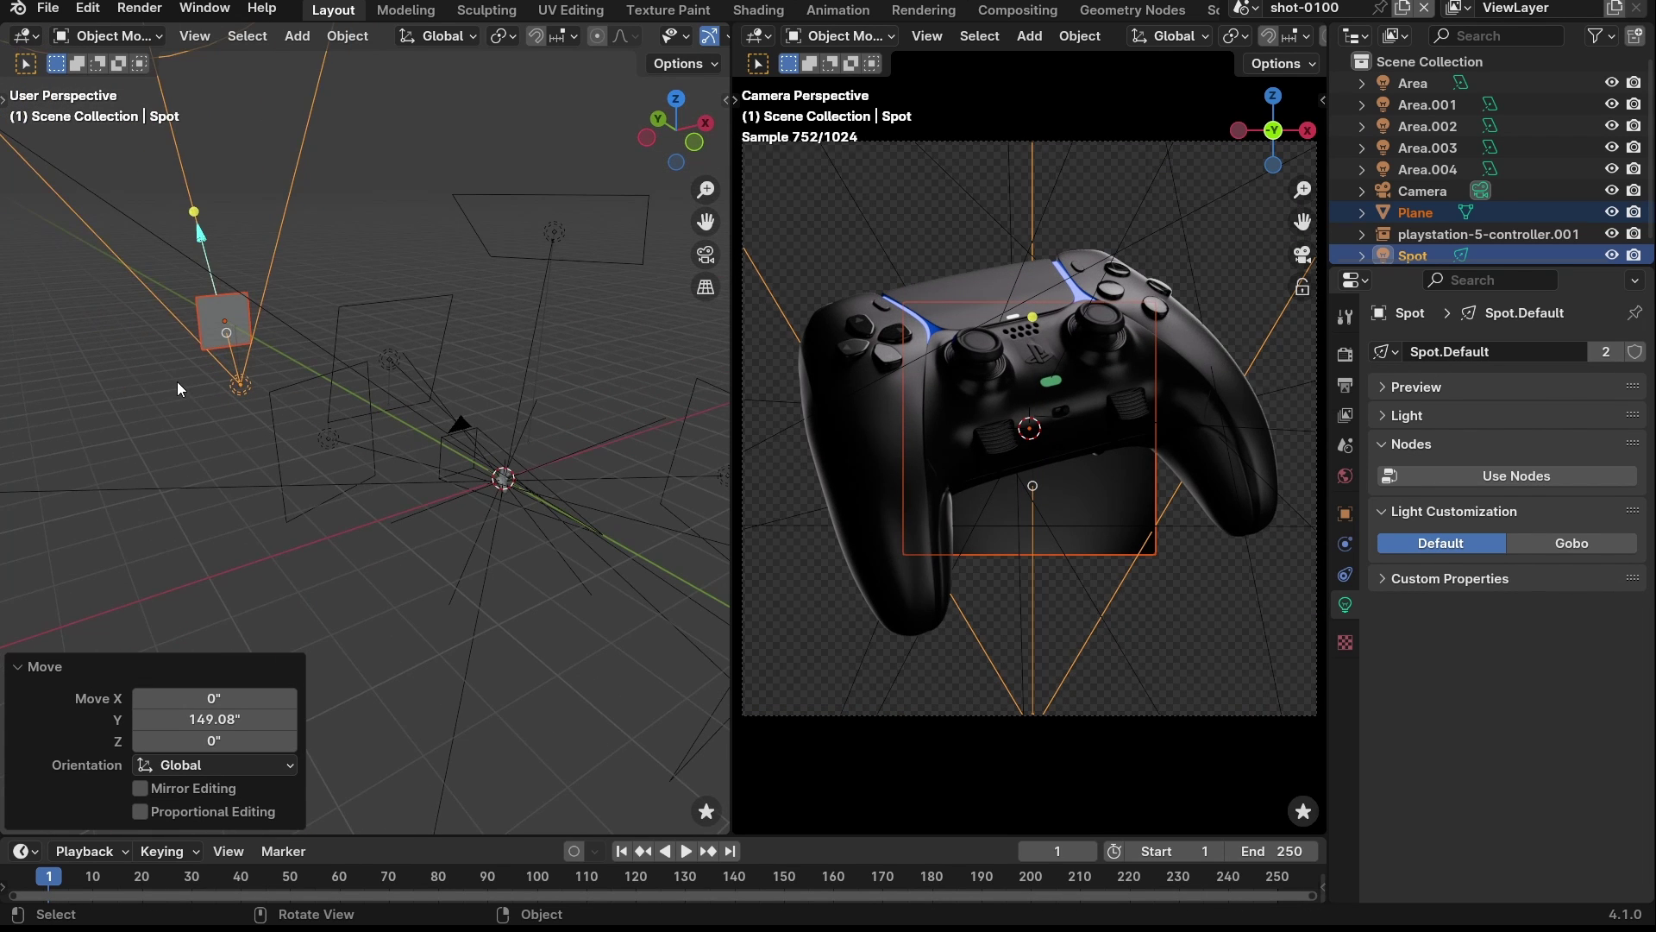
# - Scale the backdrop plane up by a factor of about 2.94 so it fills the camera frame
pyautogui.click(241, 324)
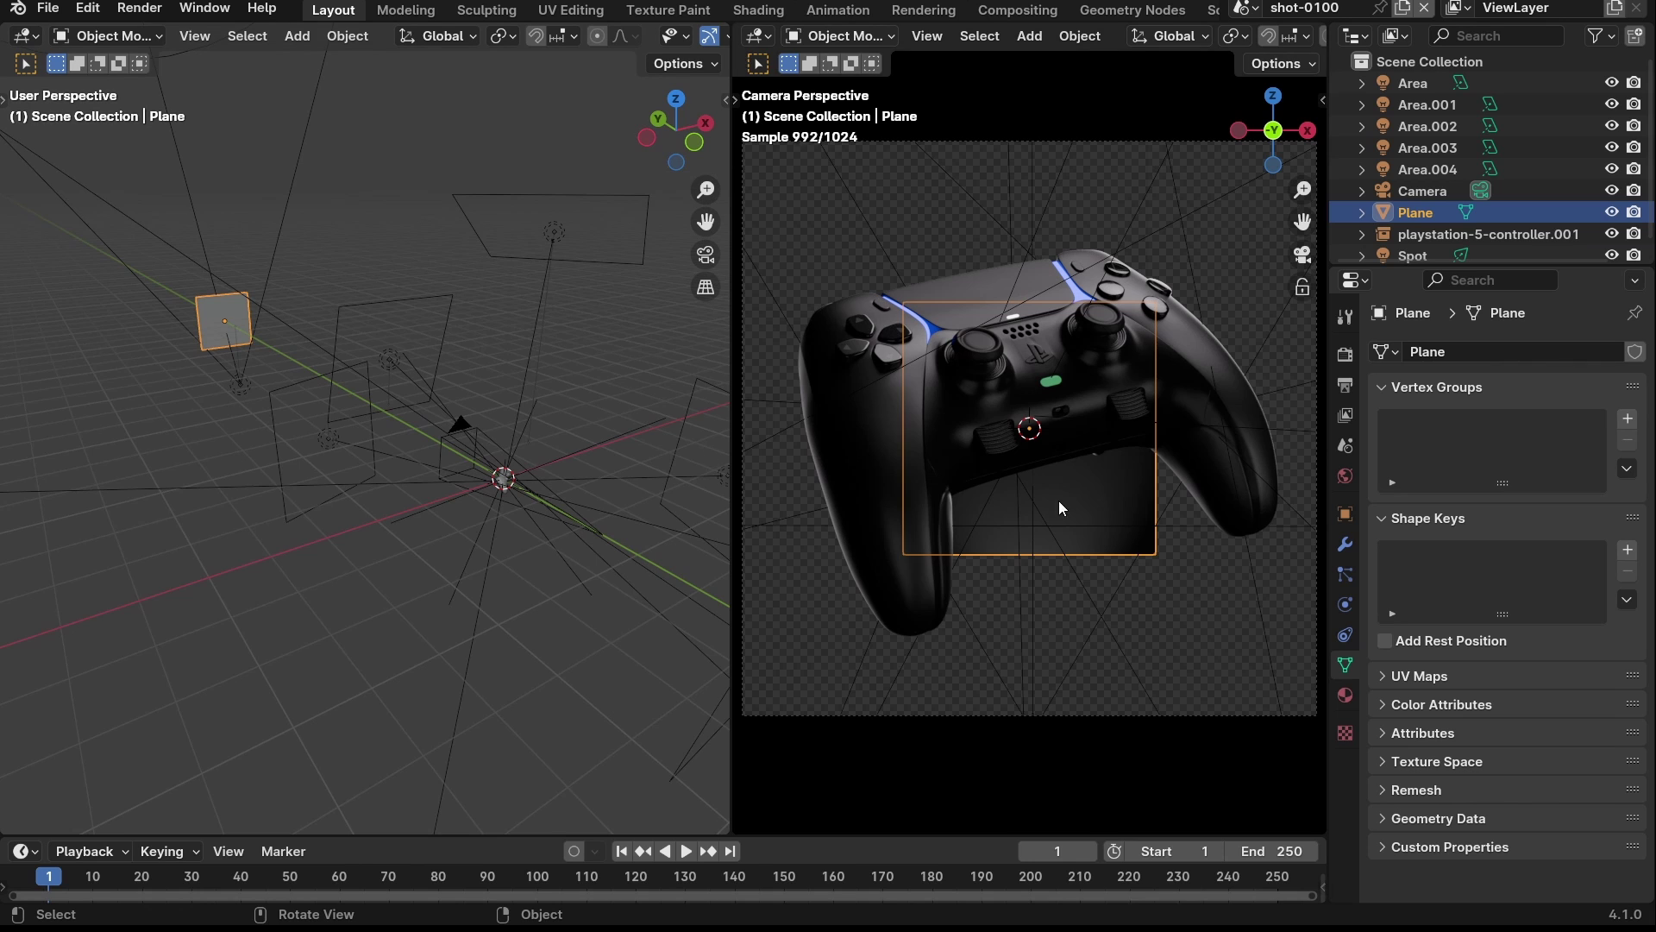
pyautogui.press('s')
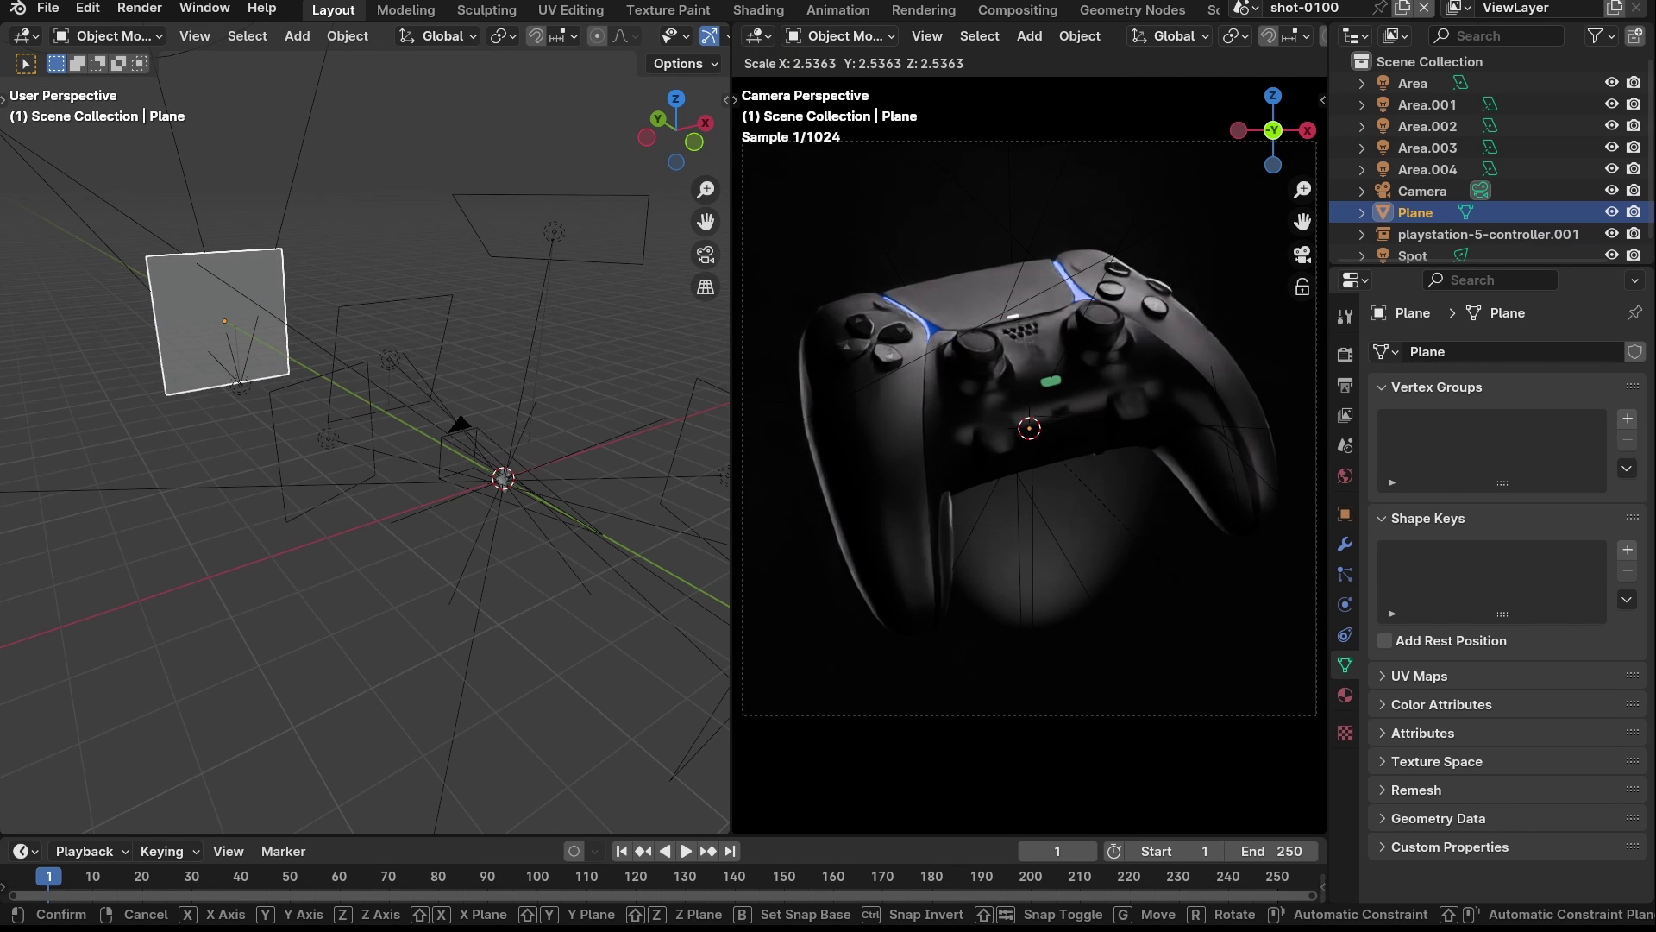
pyautogui.click(1187, 604)
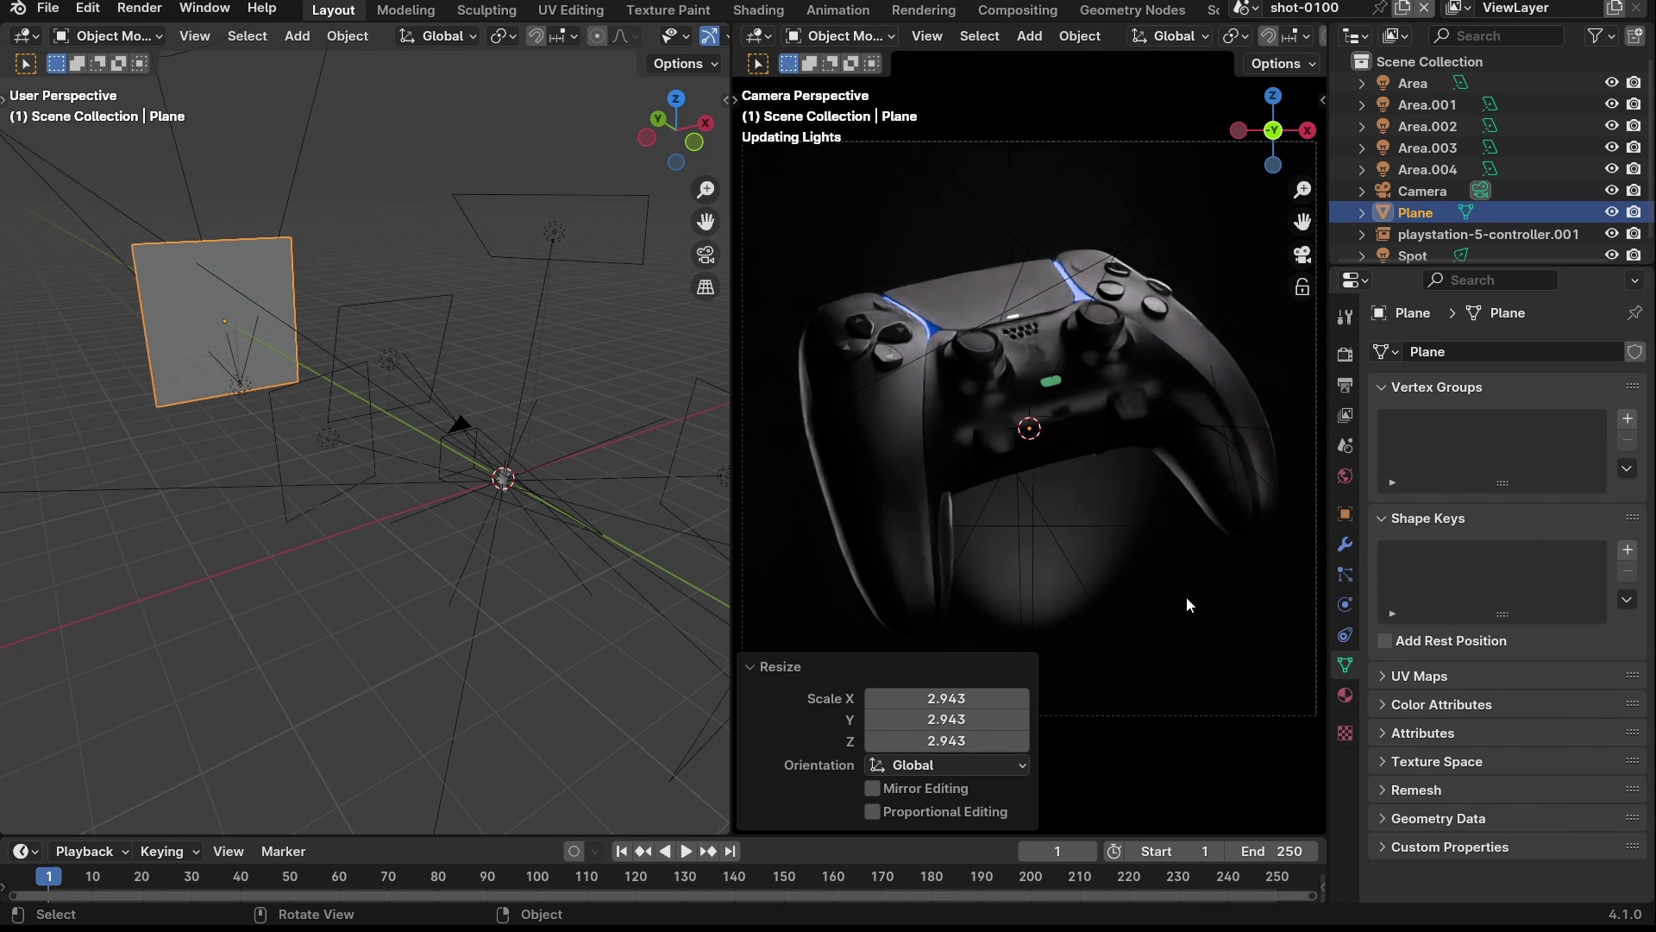
# - Lower the spot light about 13.4 inches along Z and shift it about 0.5 inches along X in the camera view
pyautogui.moveTo(169, 319); pyautogui.dragTo(106, 416, button='middle')
pyautogui.click(95, 412)
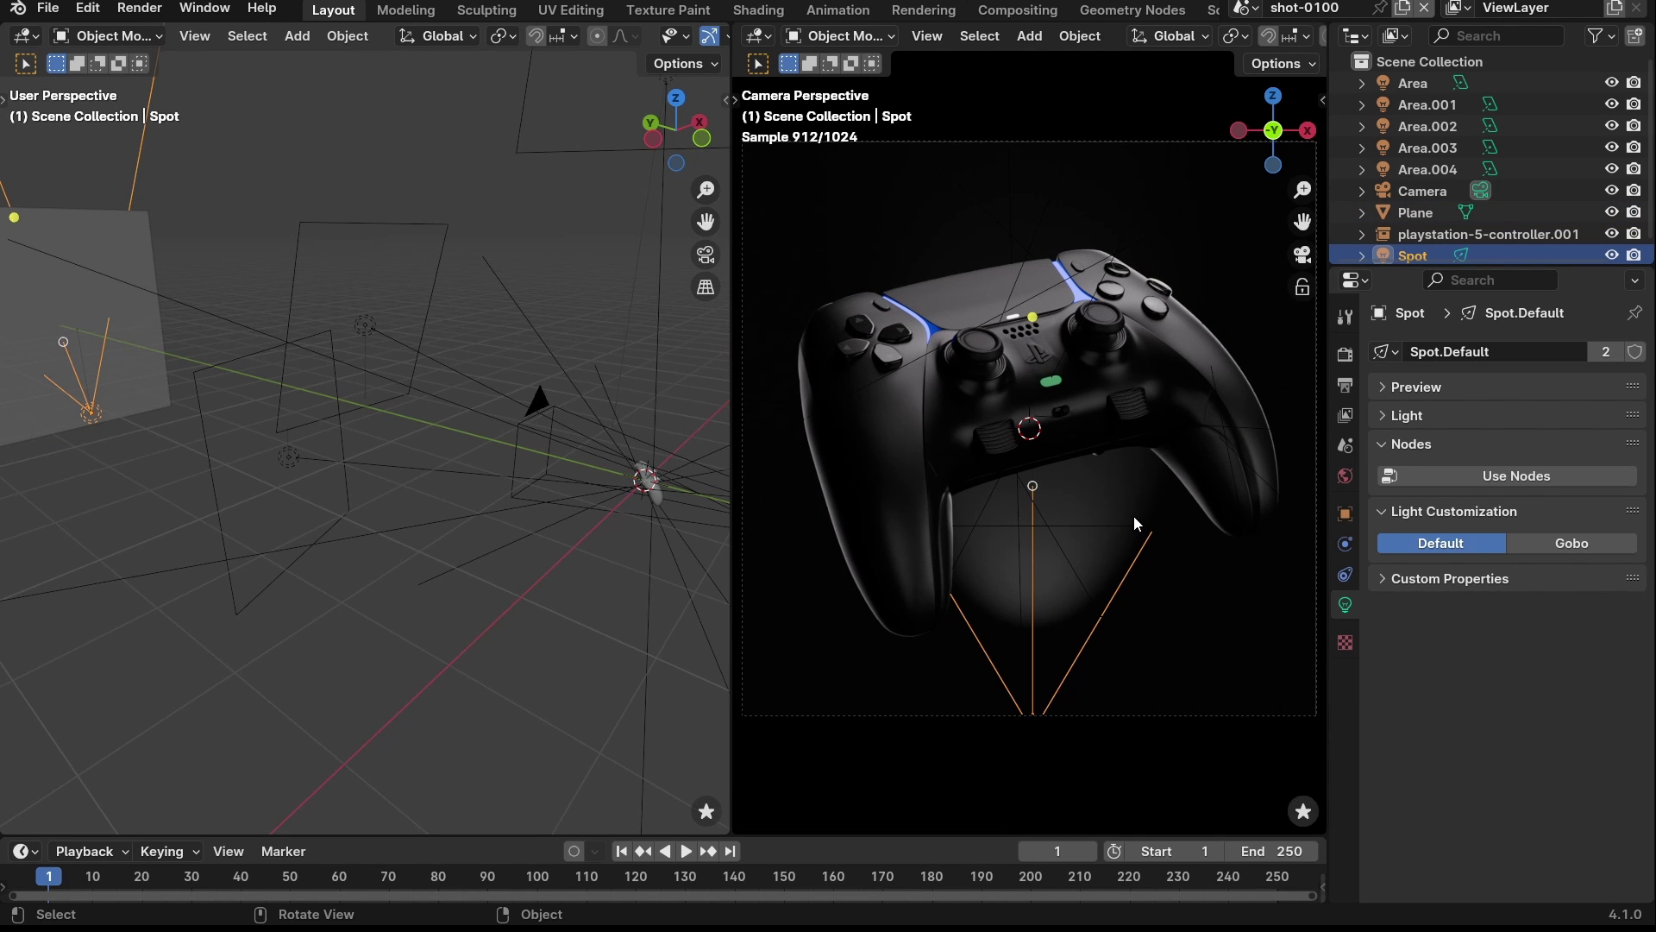
pyautogui.press('g')
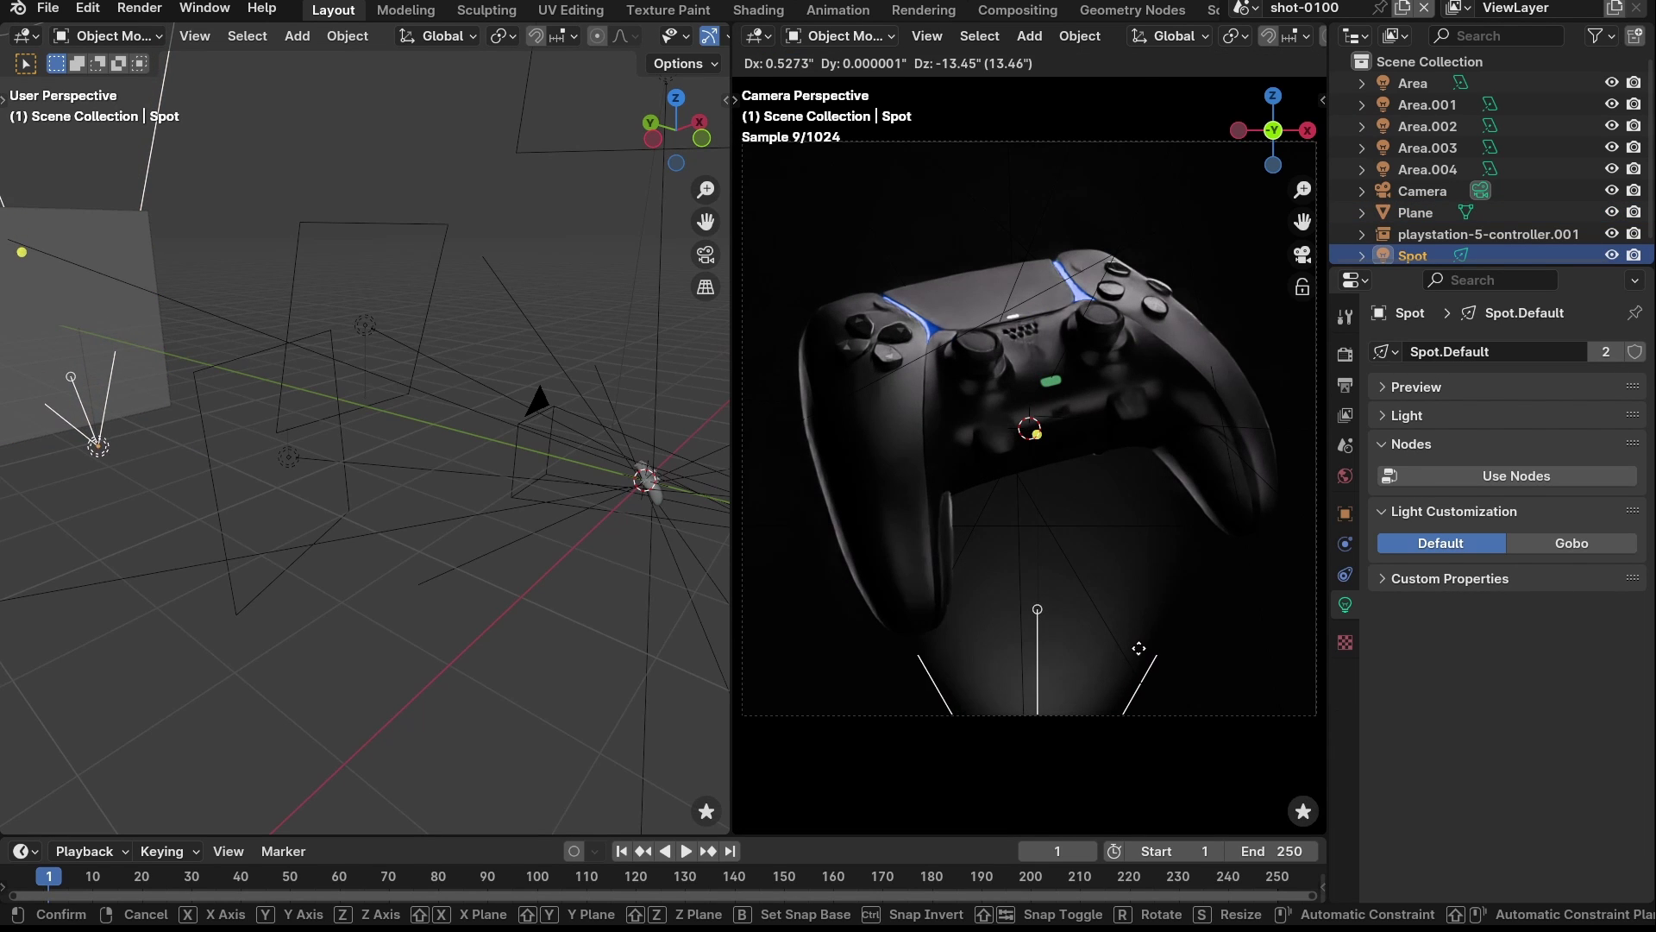
pyautogui.click(1139, 647)
pyautogui.press('s')
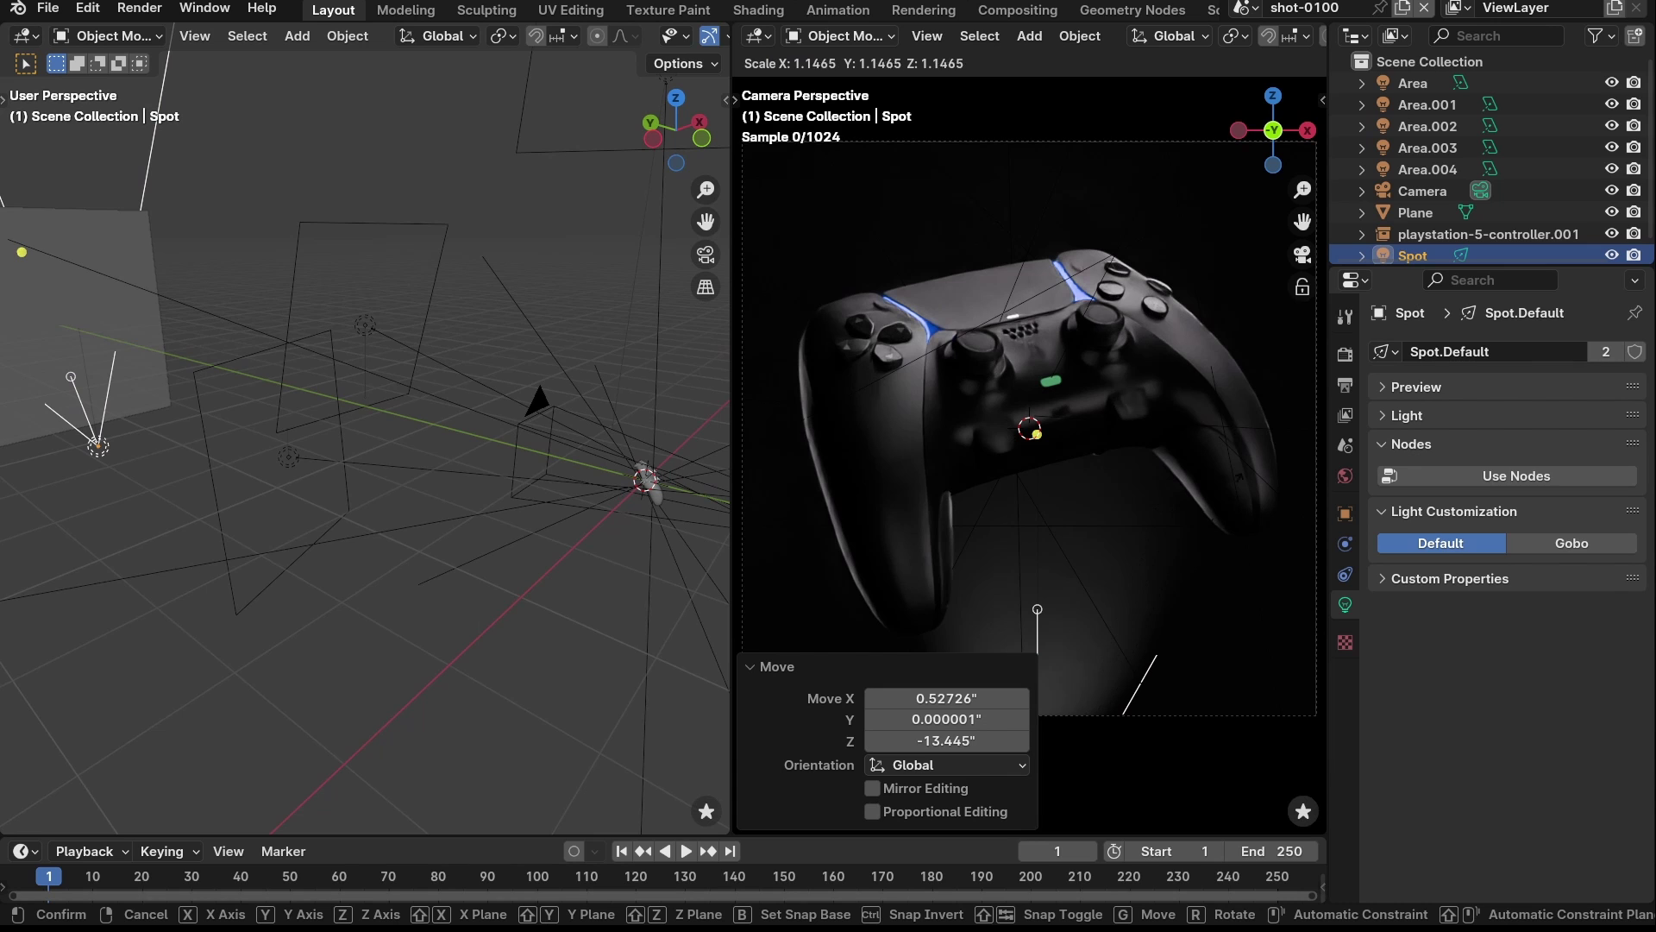
pyautogui.rightClick(1193, 477)
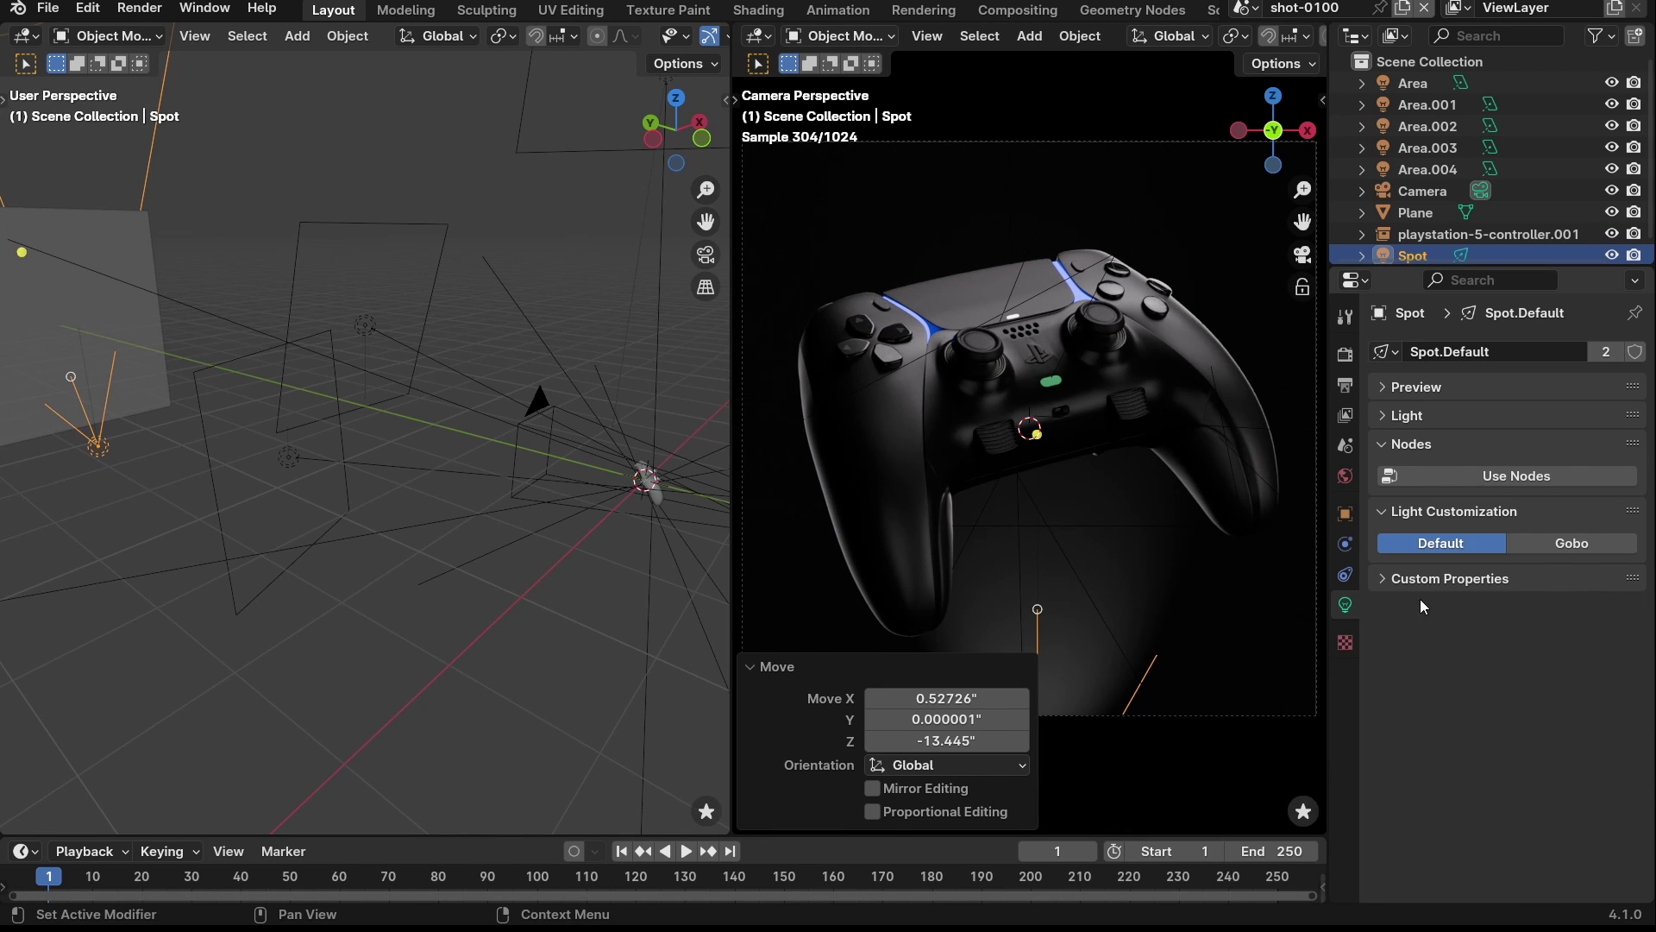
# - Set the spot light's spot size to 125°
pyautogui.click(1405, 447)
pyautogui.click(1407, 415)
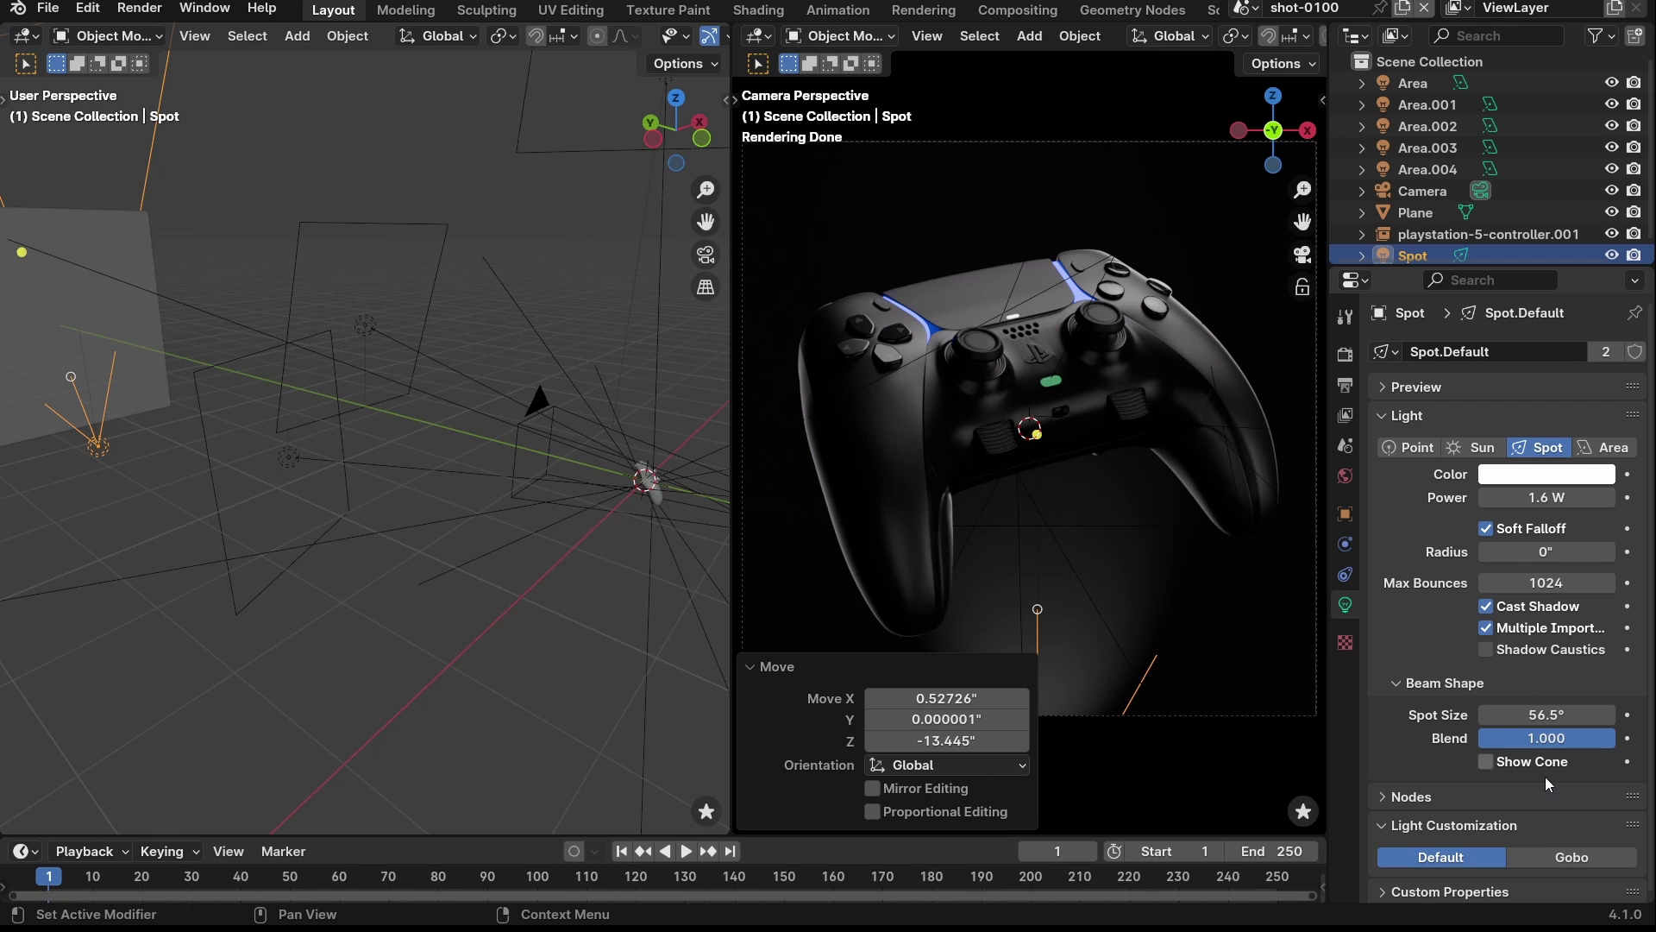
pyautogui.moveTo(1529, 716); pyautogui.dragTo(1613, 716)
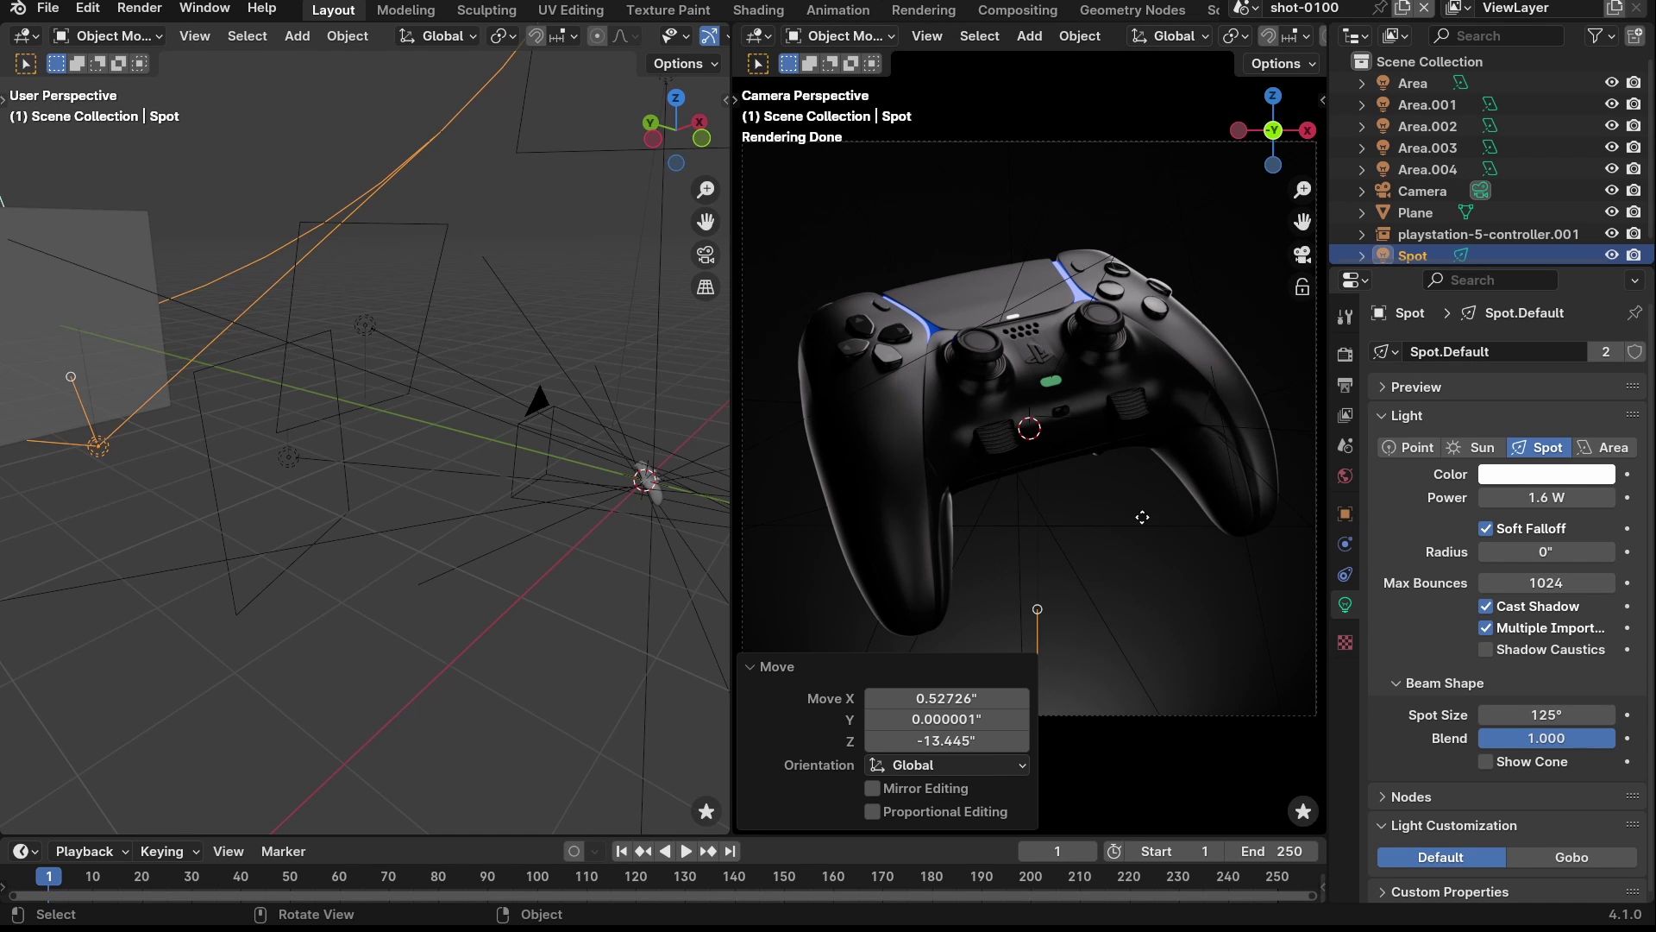
# - Move the spot light about 5.4 inches along X and lower it about 2 inches along Z in the camera view
pyautogui.press('g')
pyautogui.press('z')
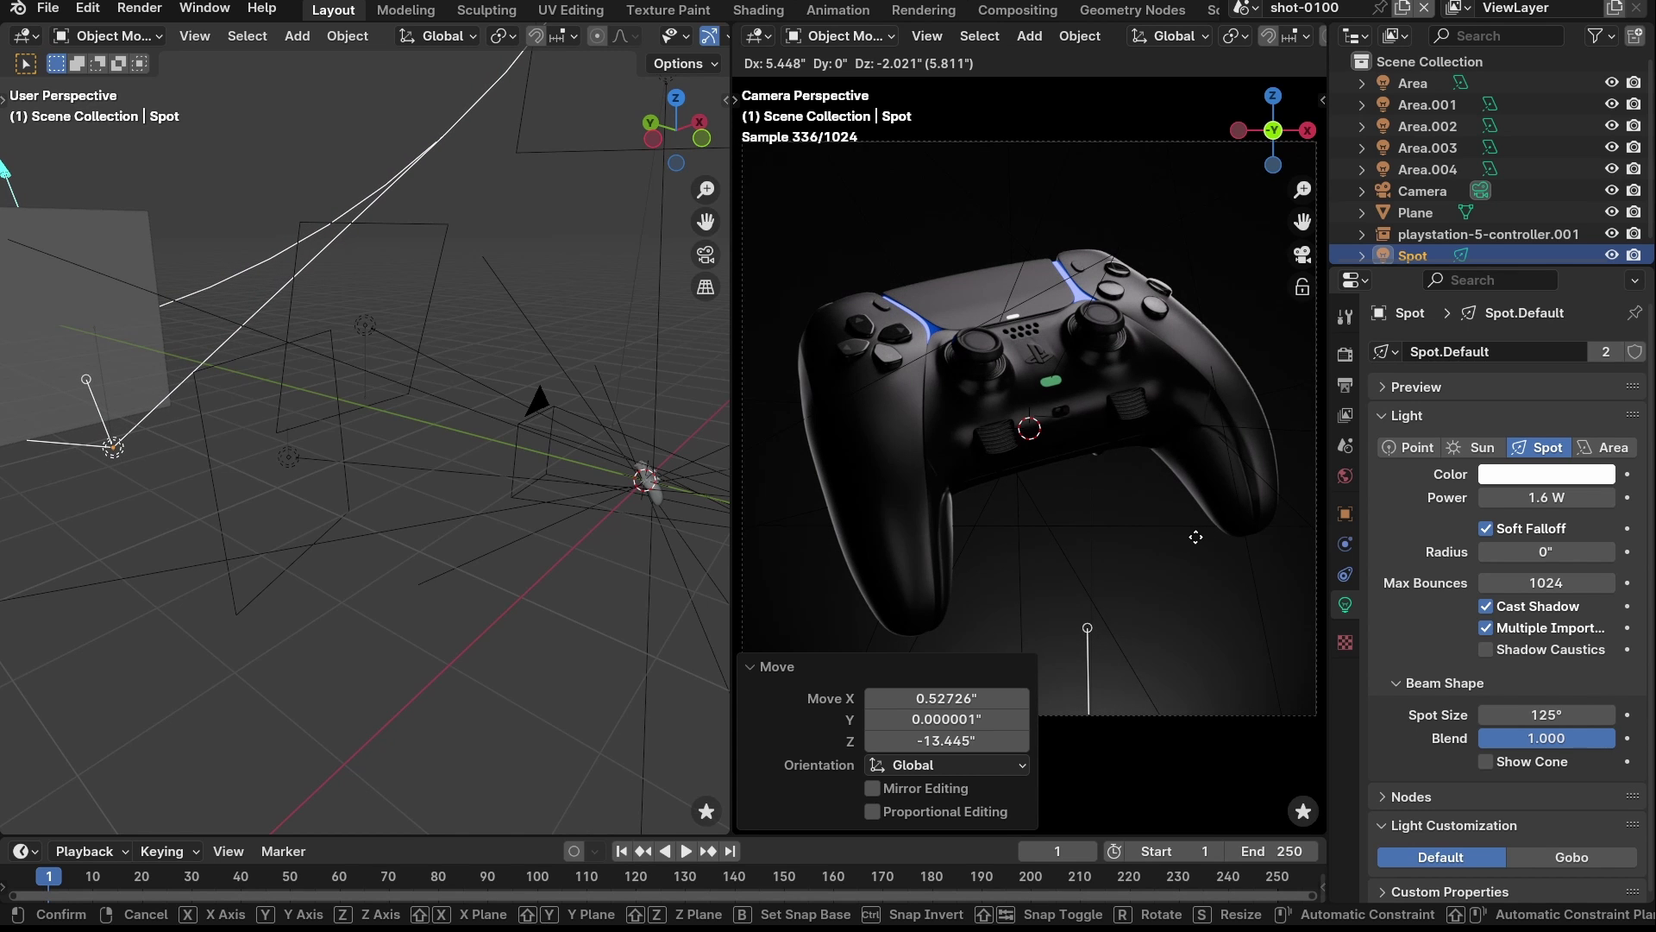
pyautogui.click(1195, 537)
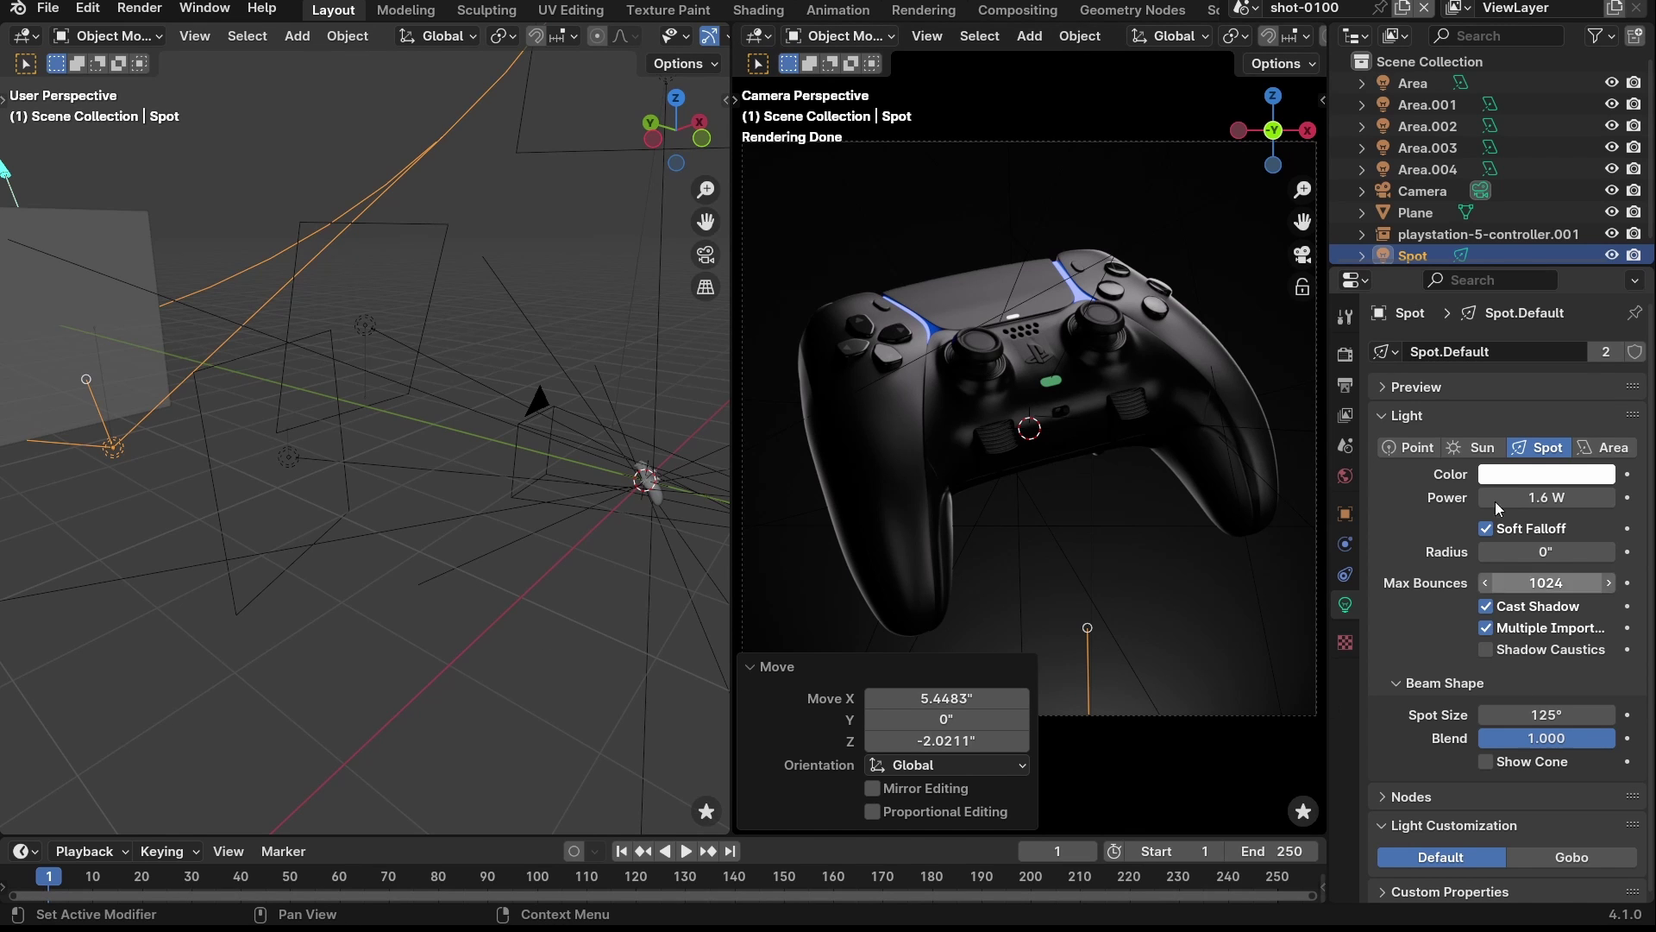
# - Set the spot light's power to 2.5 W
pyautogui.click(1538, 499)
pyautogui.write('2.')
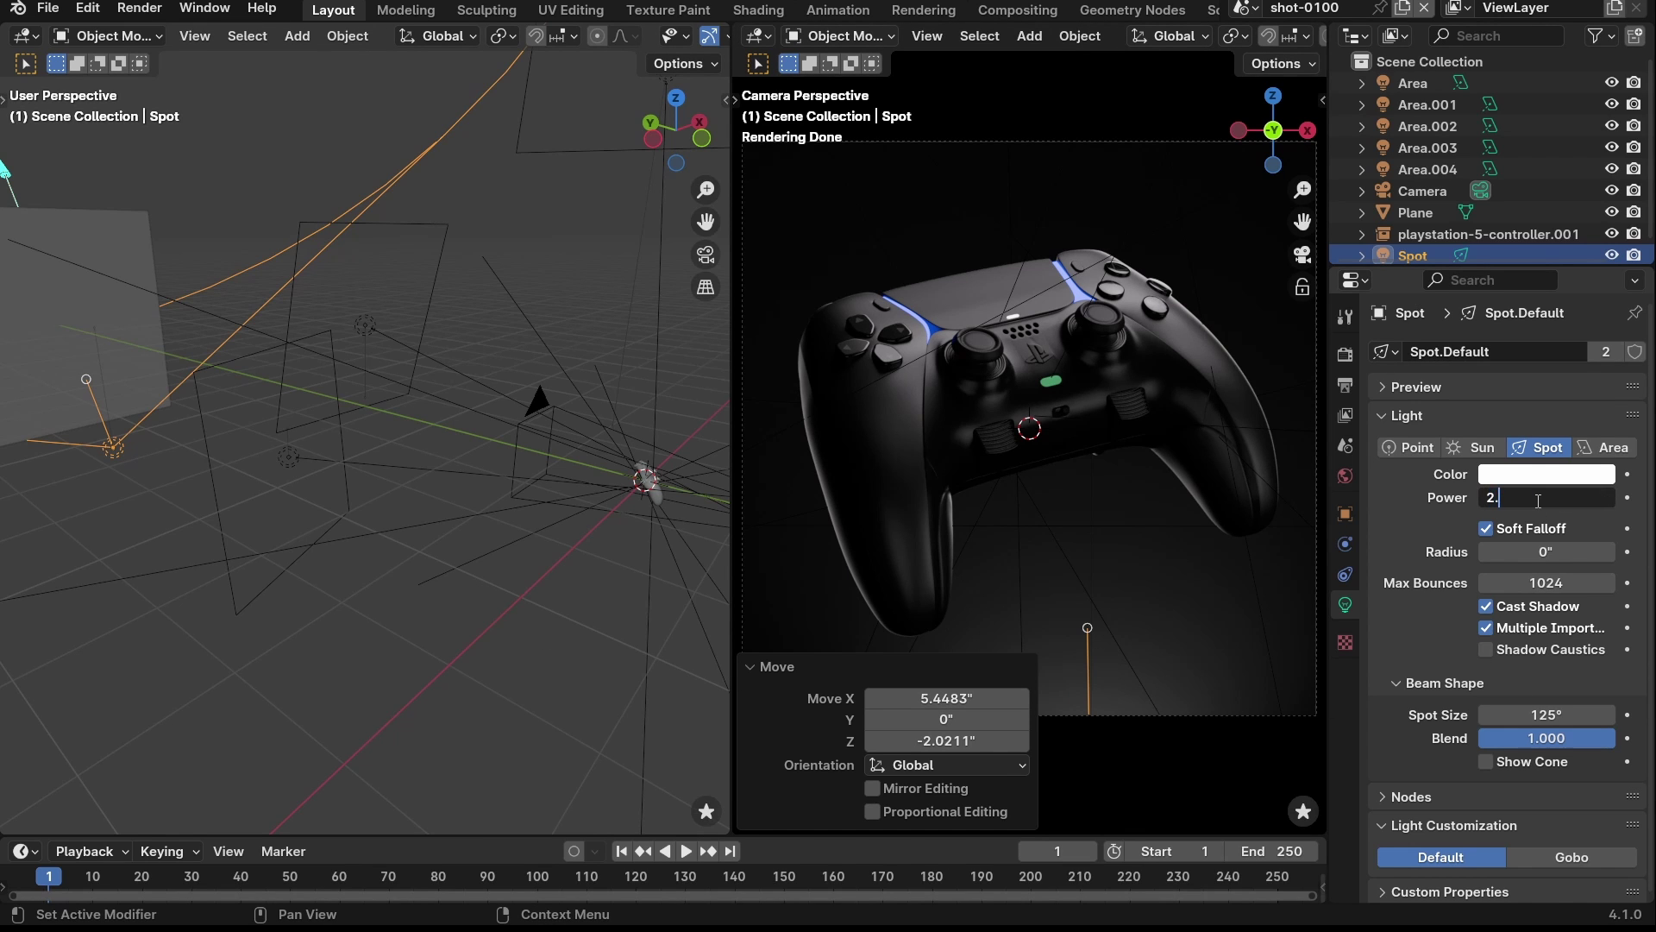
pyautogui.write('5')
pyautogui.press('Return')
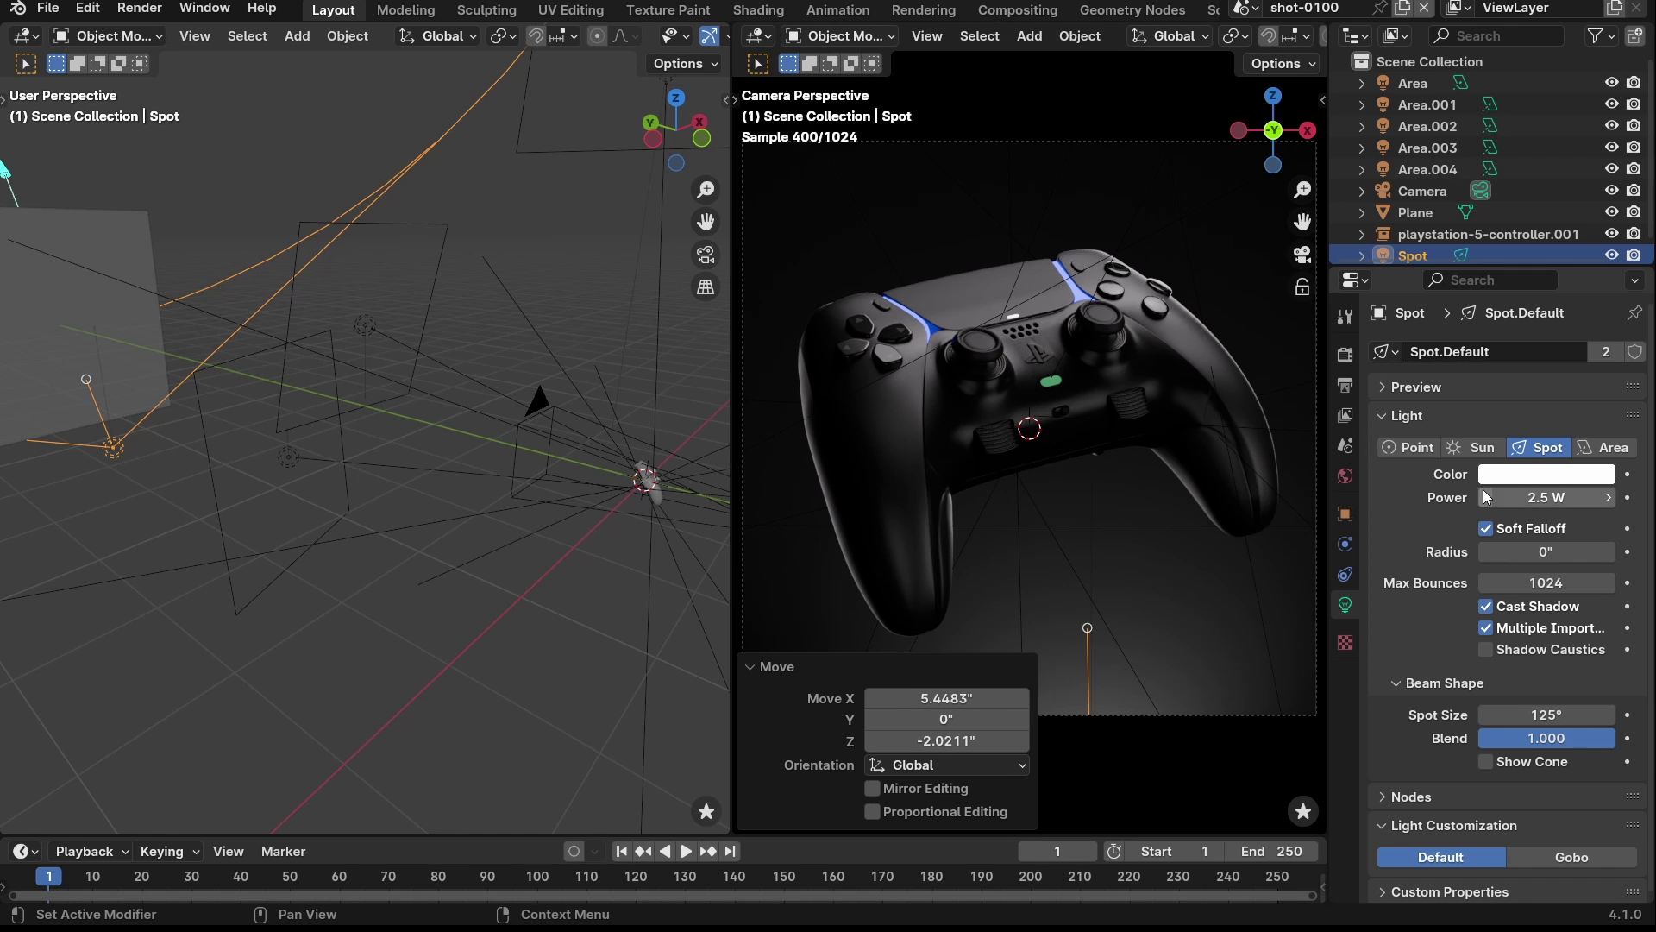
# - Set the spot light's power to 2 W
pyautogui.click(1535, 502)
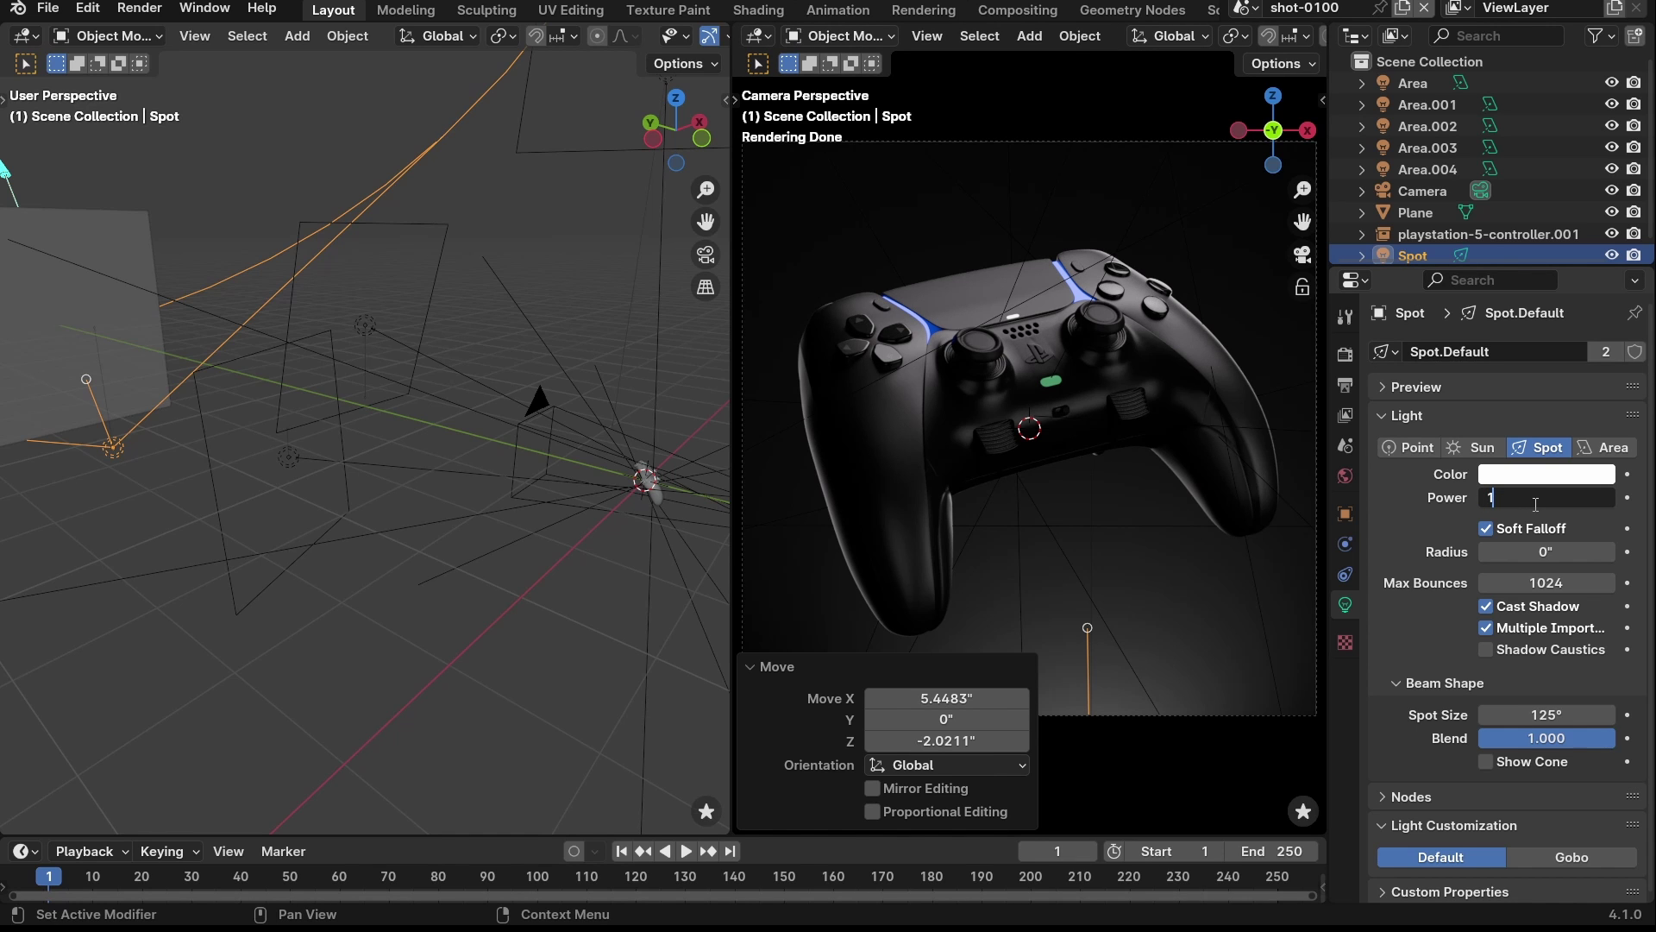
pyautogui.write('2')
pyautogui.press('Return')
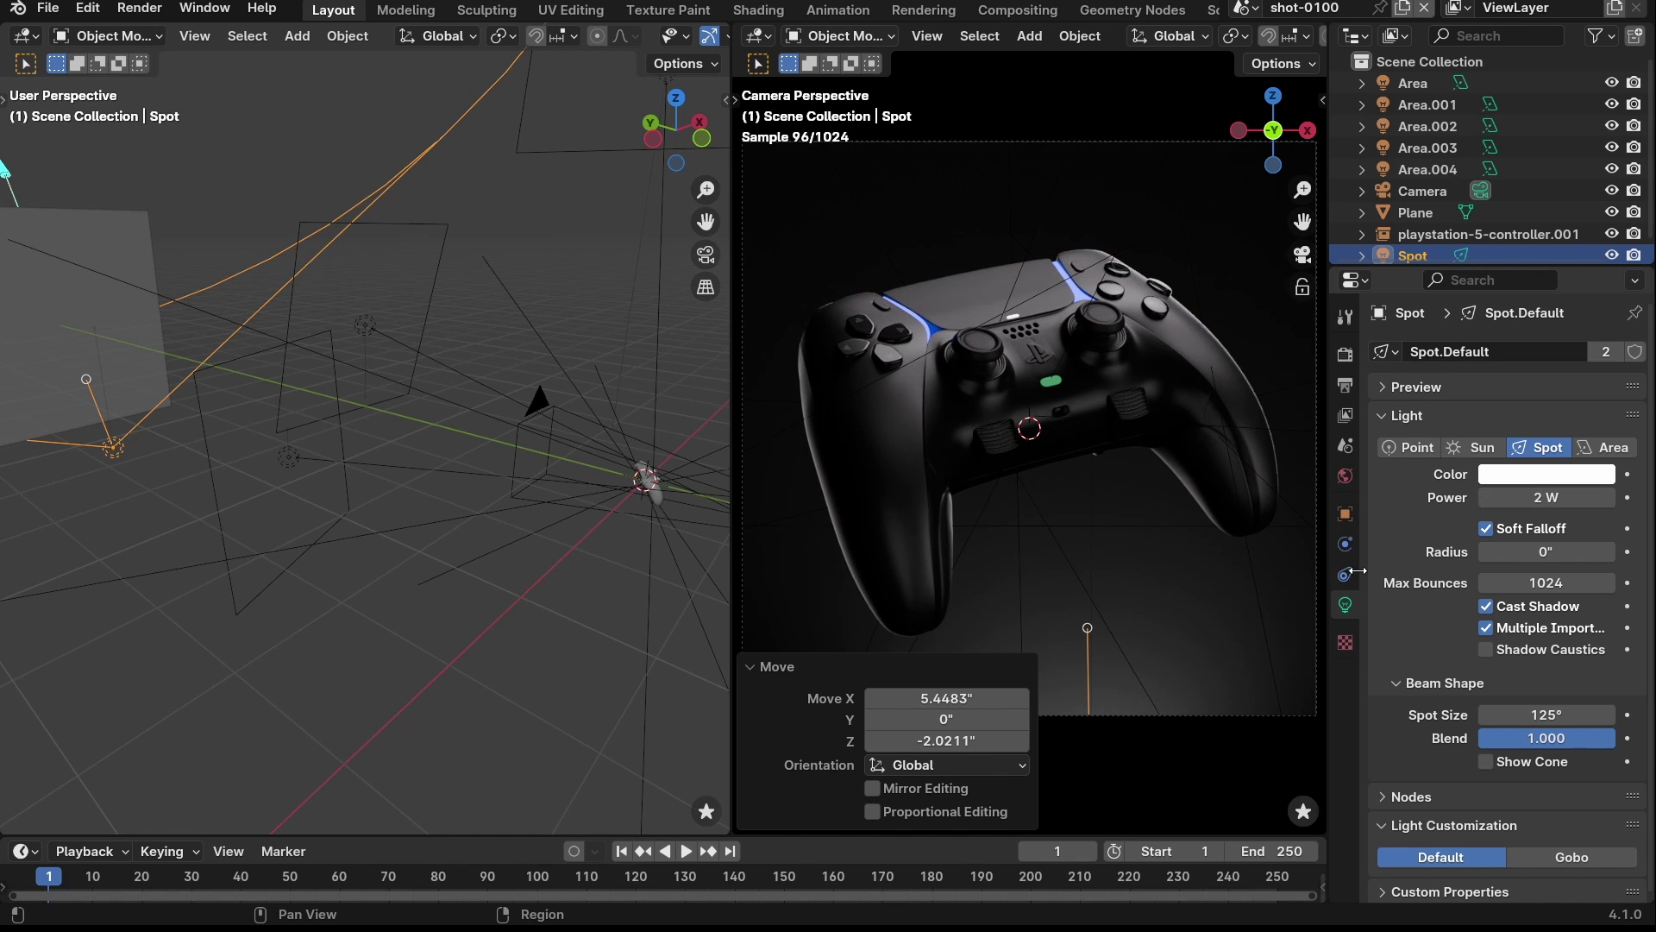
# - Raise the spot light about 2.3 inches along Z, shift it about -0.6 inches along X, and deselect it
pyautogui.press('g')
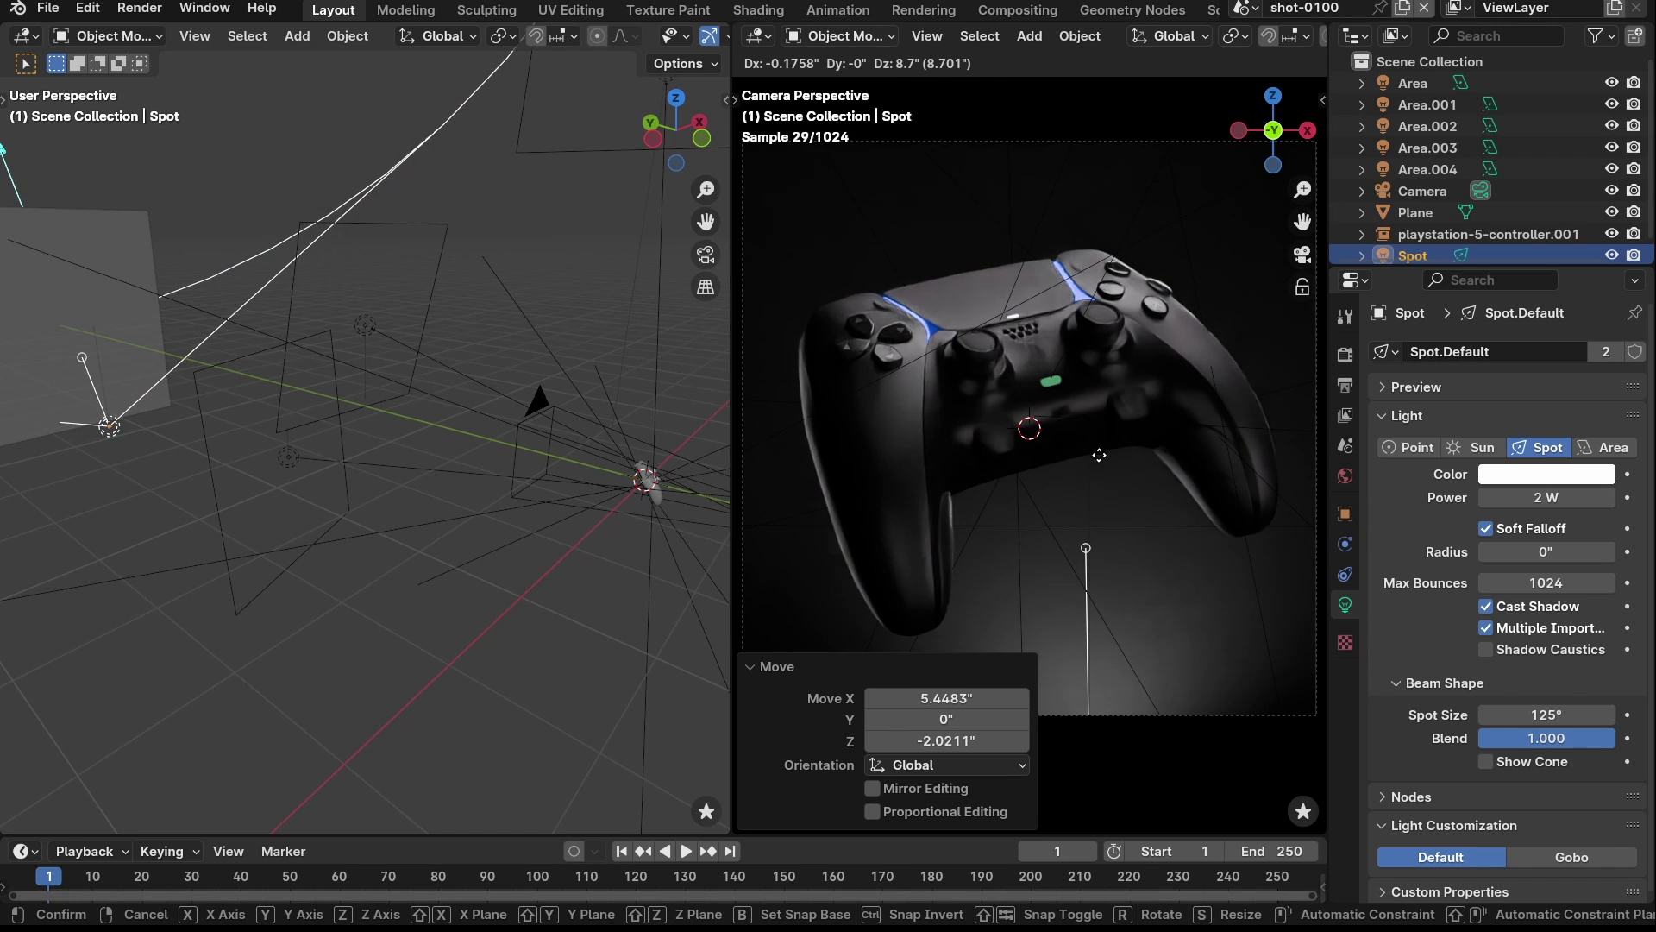
pyautogui.click(1094, 517)
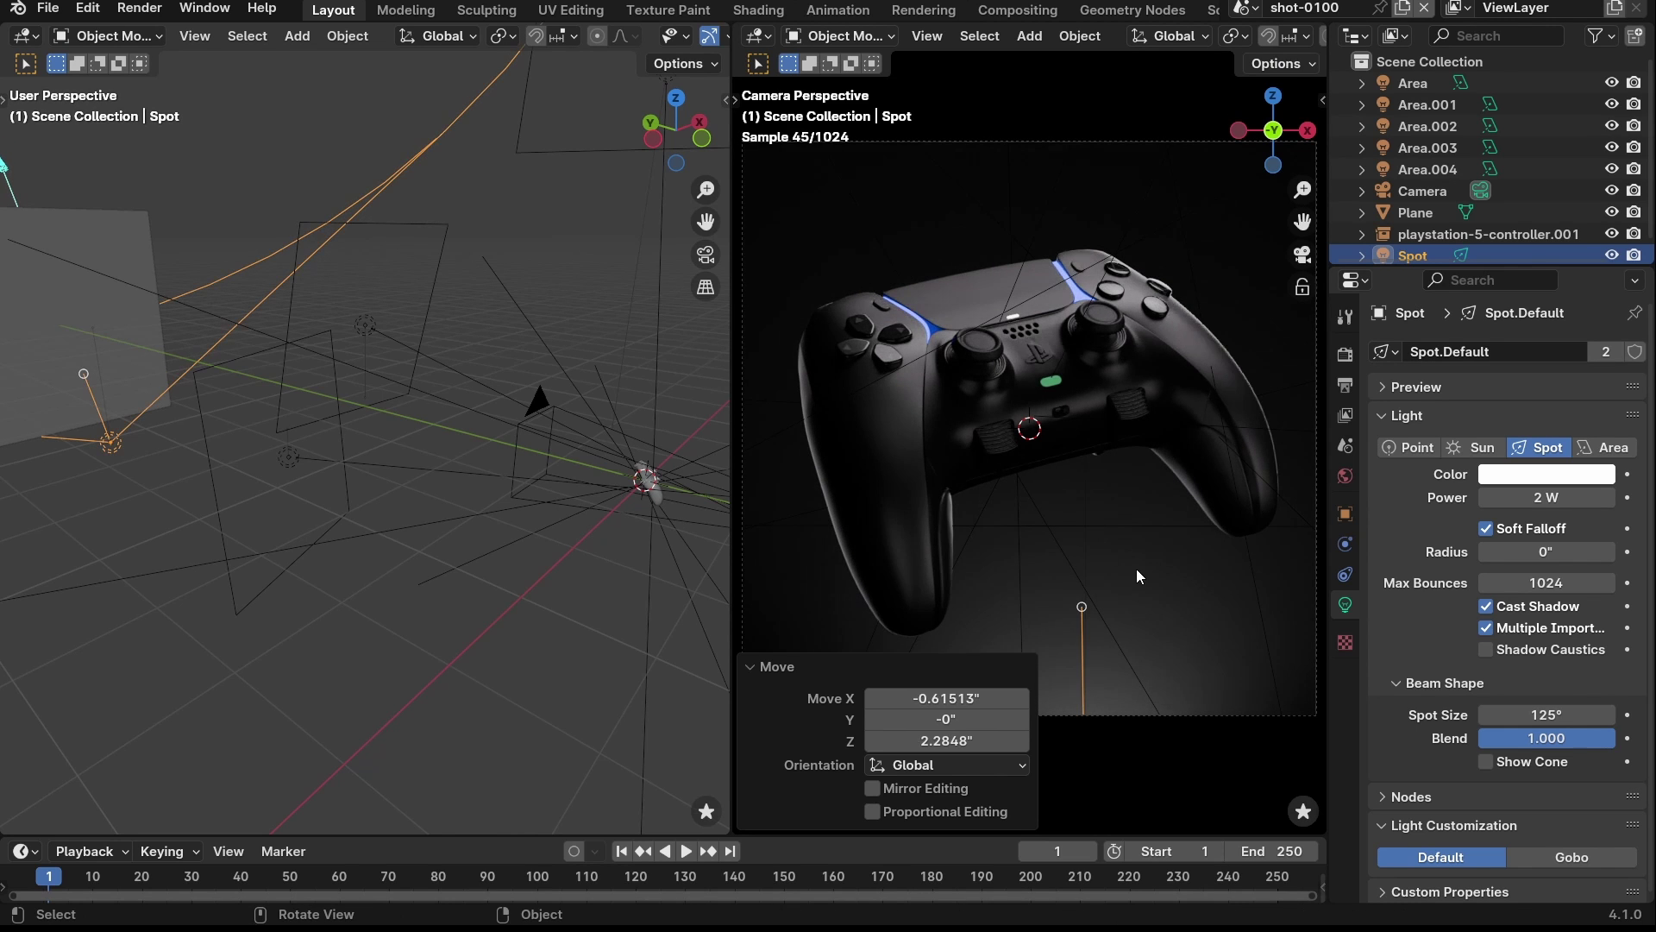
pyautogui.hotkey('alt', 'a')
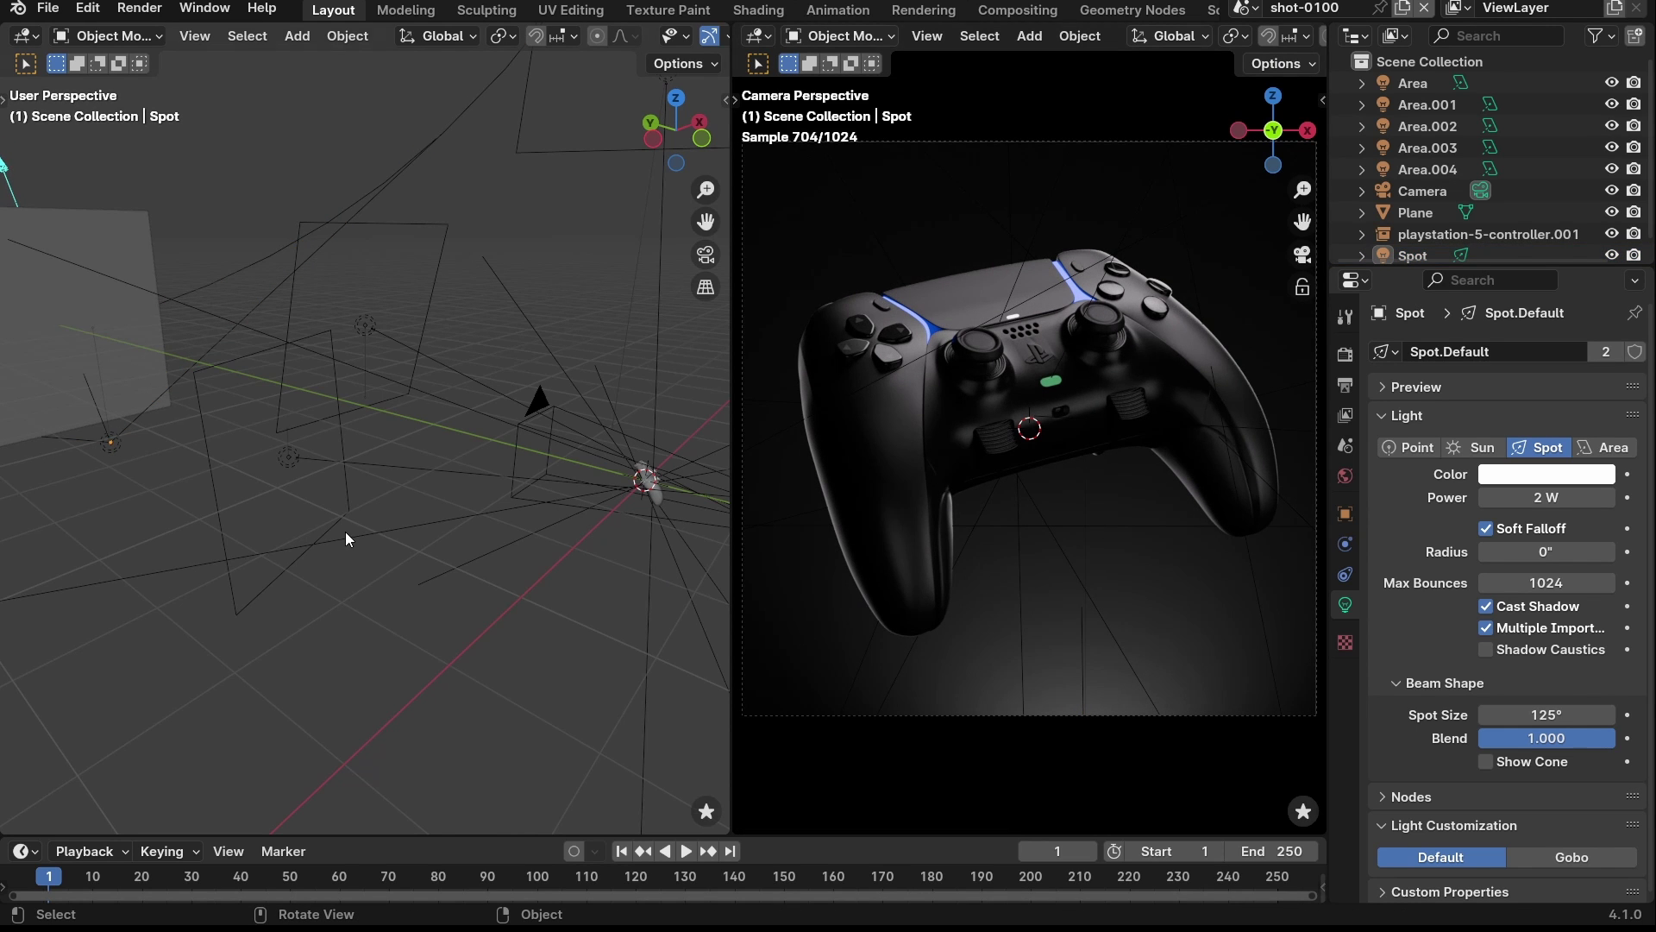
# - Undo the deselection of the spot light, shift it about -4.5 inches along X and 0.26 inches along Z, and deselect it
pyautogui.hotkey('ctrl', 'z')
pyautogui.press('g')
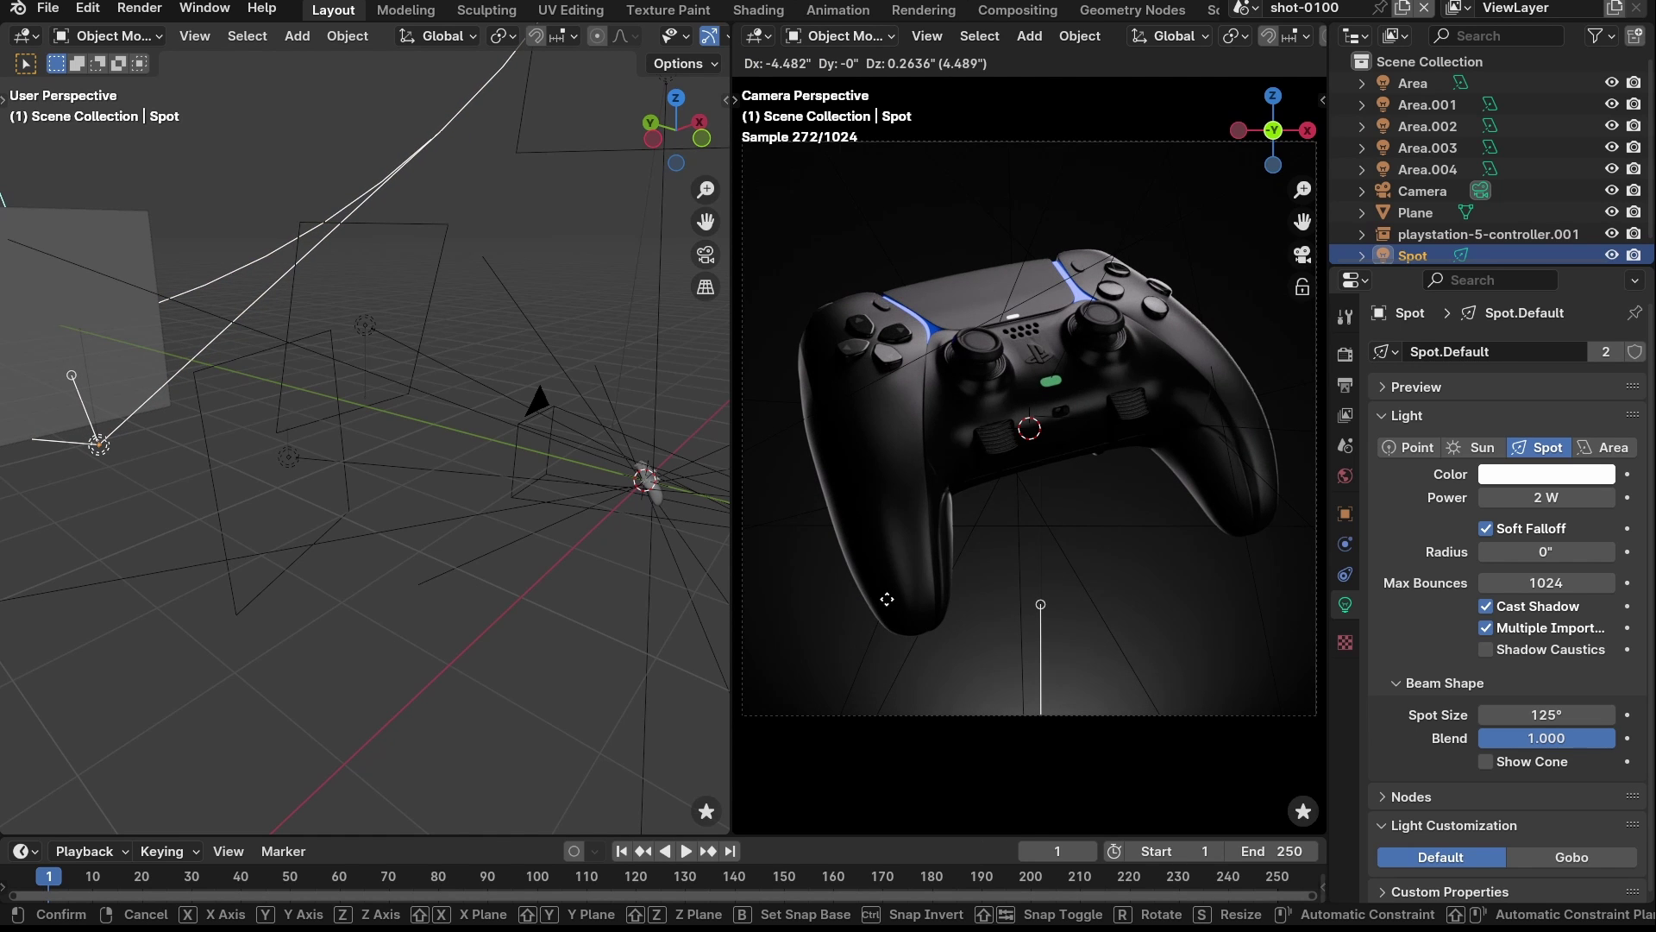
pyautogui.click(886, 598)
pyautogui.click(288, 578)
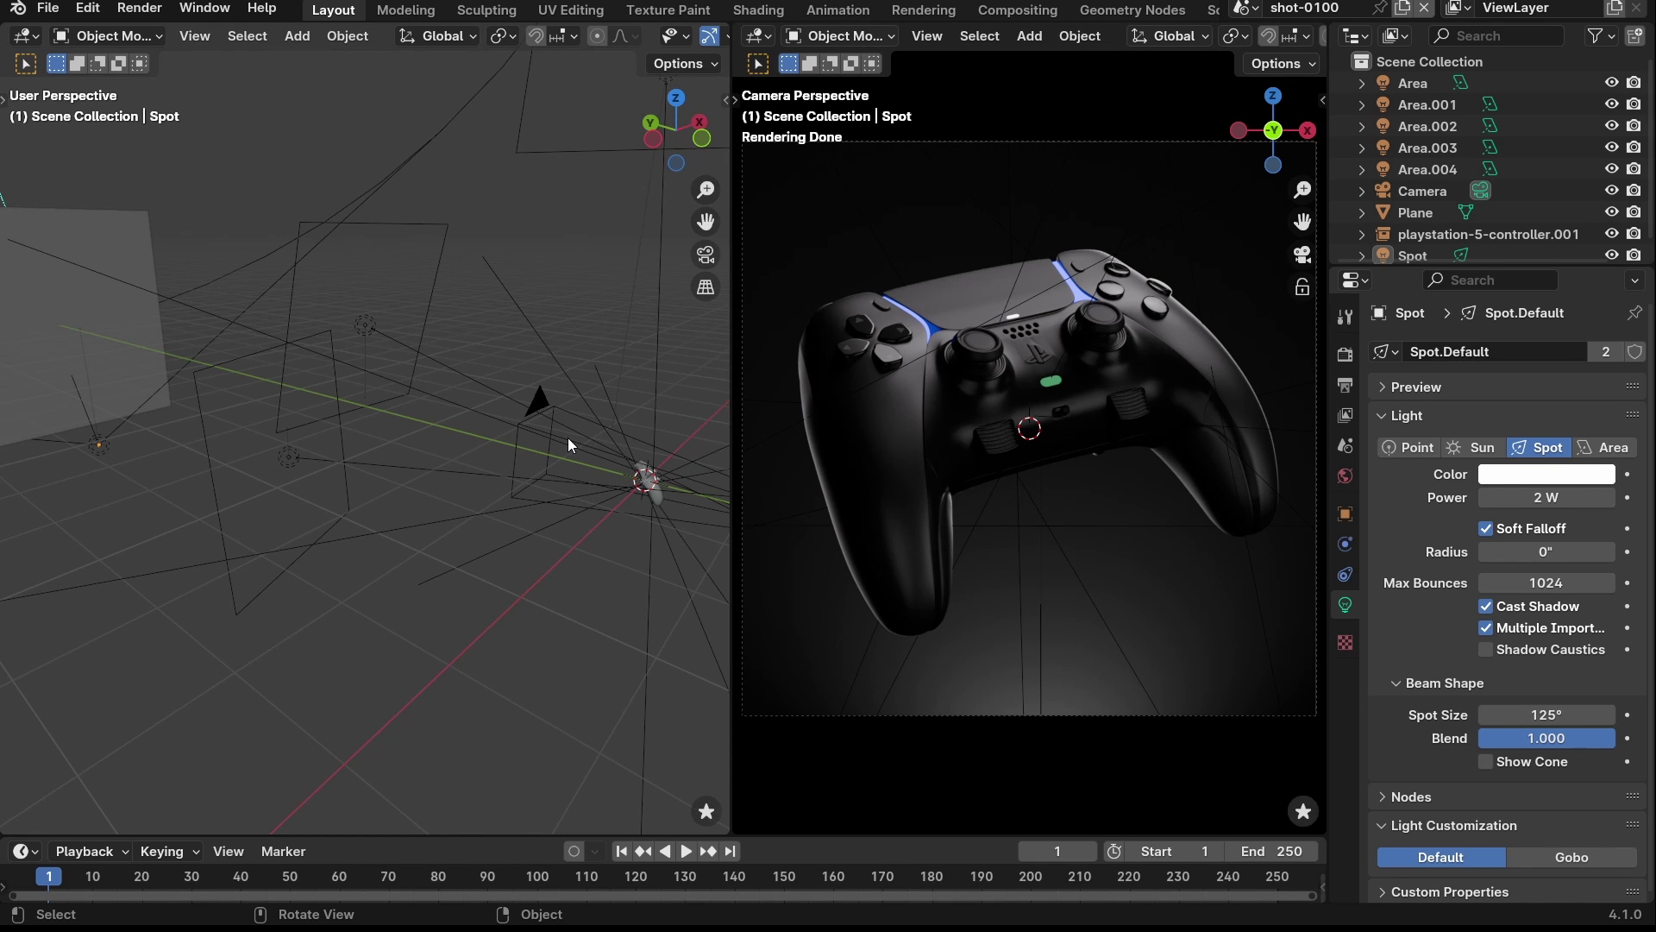
# - Examine the arrangement of the lights, backdrop and camera around the controller in the perspective view
pyautogui.moveTo(310, 296); pyautogui.dragTo(321, 357, button='middle')
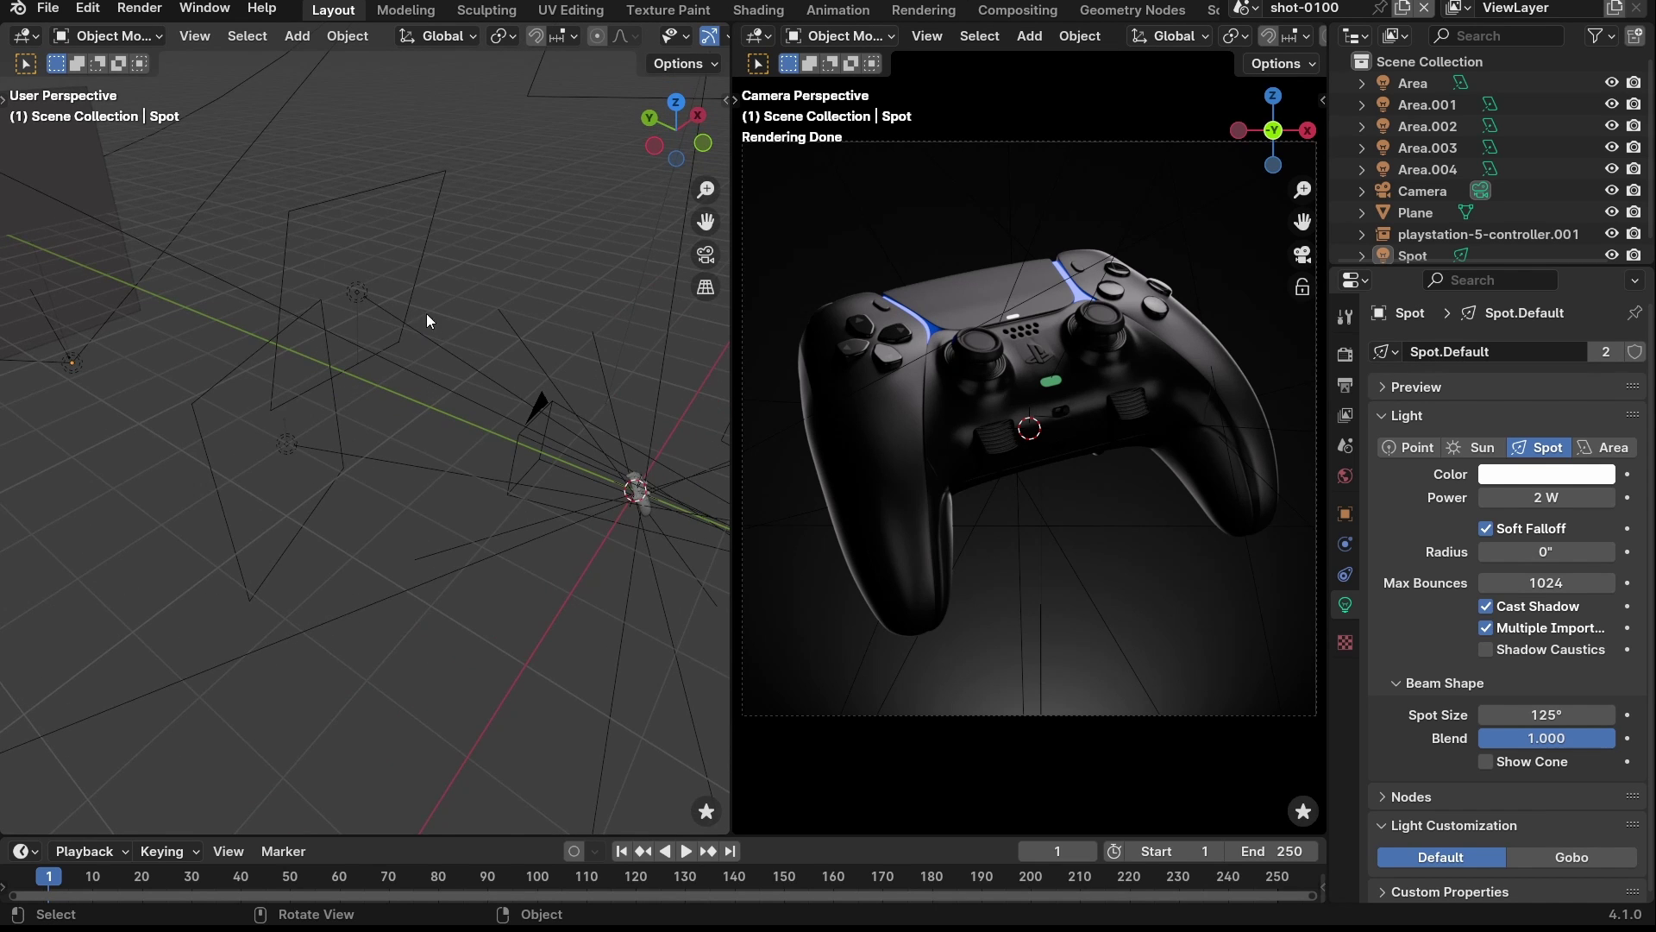
pyautogui.moveTo(427, 314); pyautogui.dragTo(400, 327, button='middle')
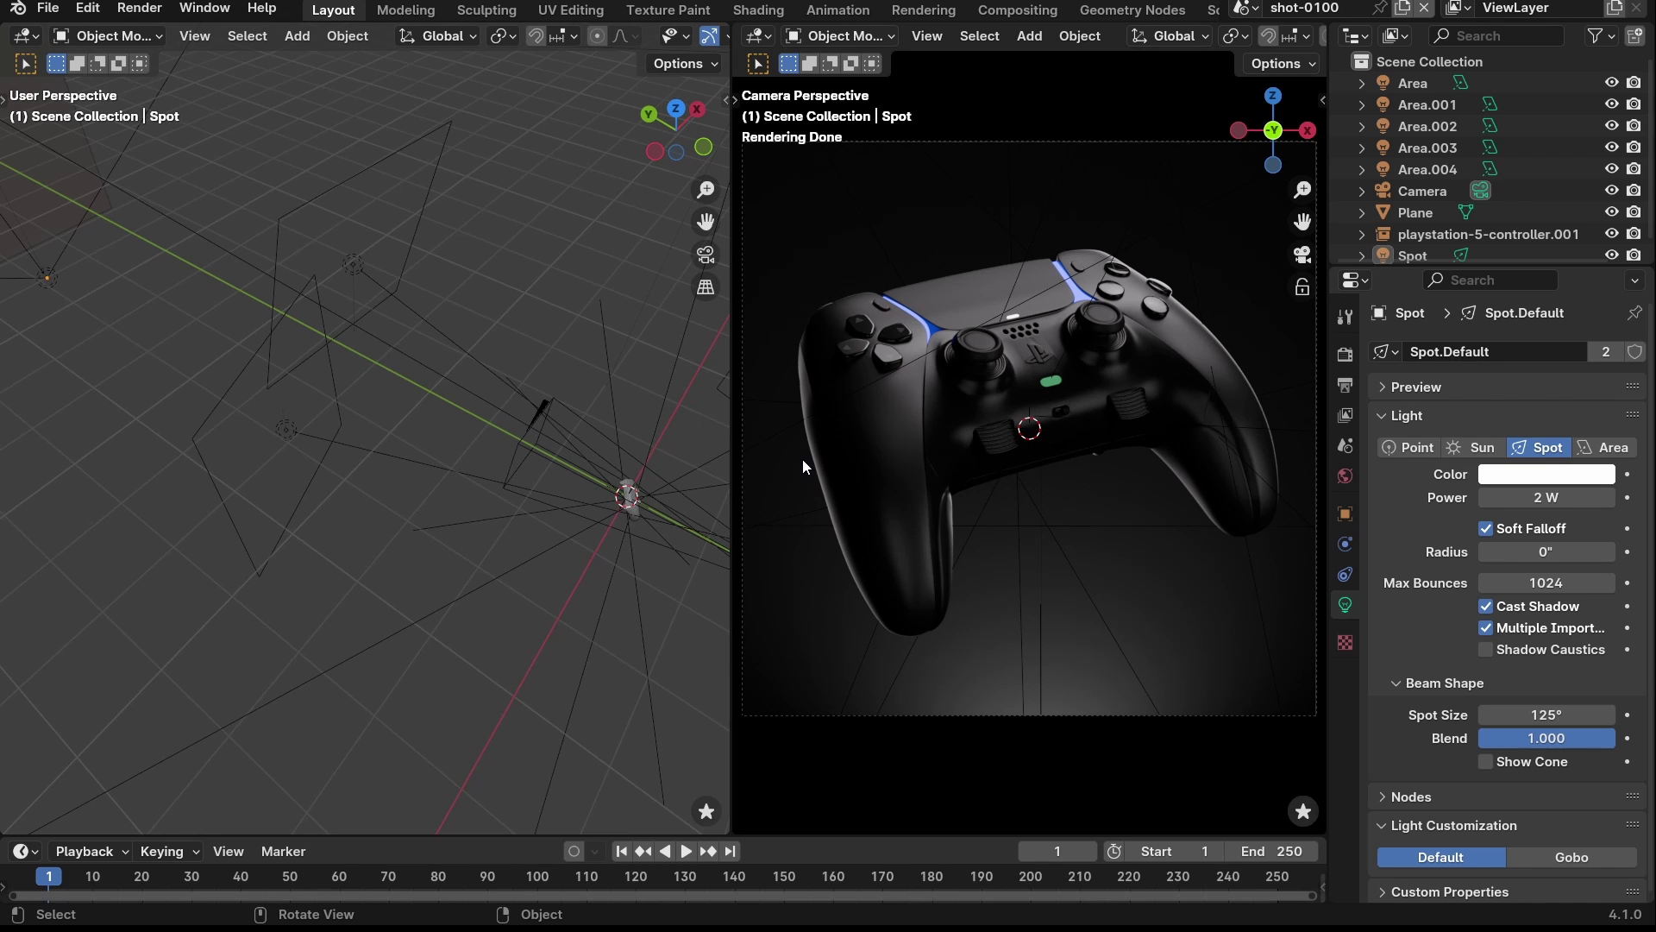
pyautogui.moveTo(441, 384); pyautogui.dragTo(370, 339, button='middle')
pyautogui.scroll(4, 457, 403)
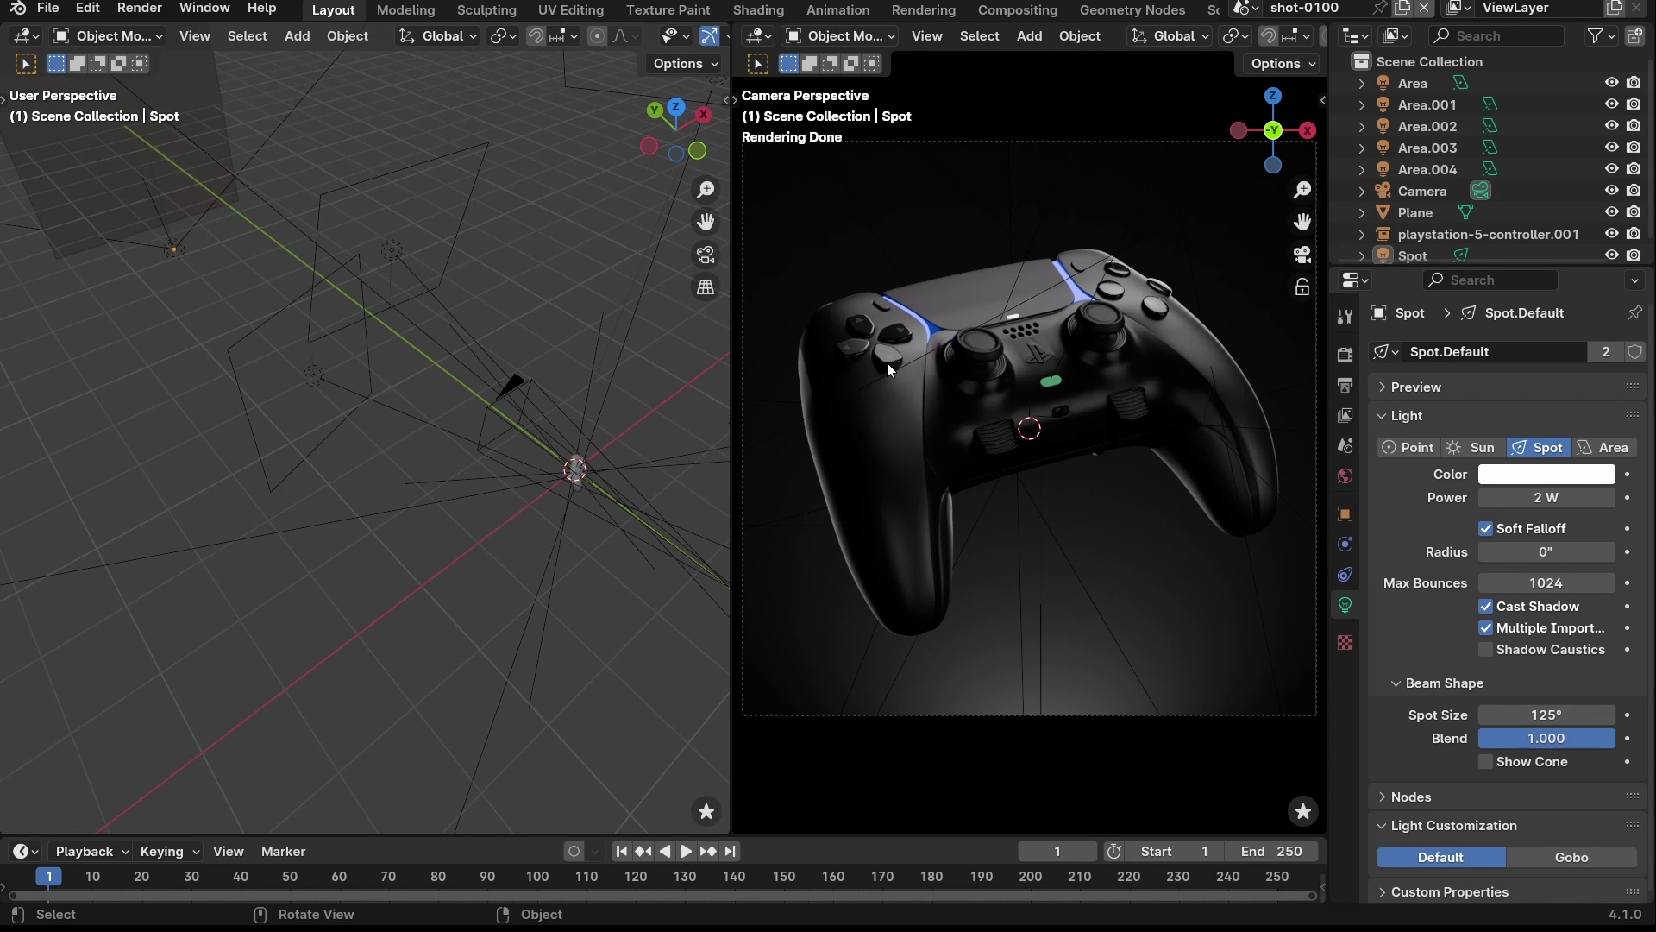
pyautogui.moveTo(468, 284); pyautogui.dragTo(436, 357, button='middle')
pyautogui.scroll(3, 602, 467)
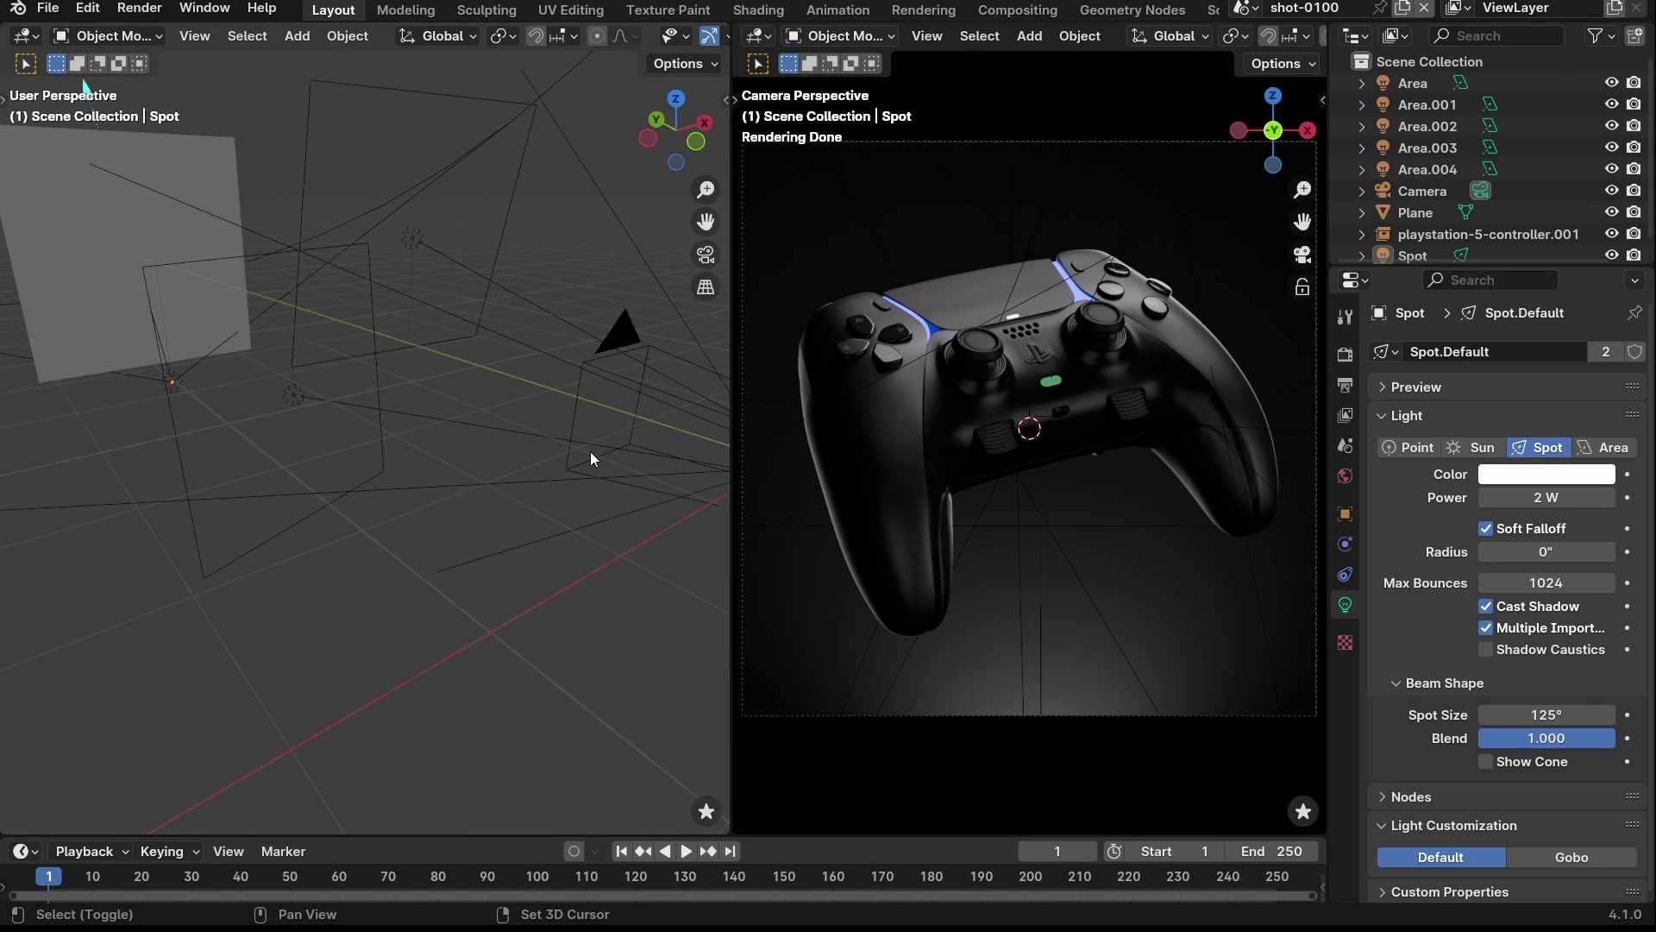
pyautogui.keyDown('shift'); pyautogui.moveTo(592, 452); pyautogui.dragTo(338, 437, button='middle'); pyautogui.keyUp('shift')
# - Add a scrim area light aimed at the controller's touchpad and use Orbit Mode to place it behind the controller
pyautogui.click(338, 437)
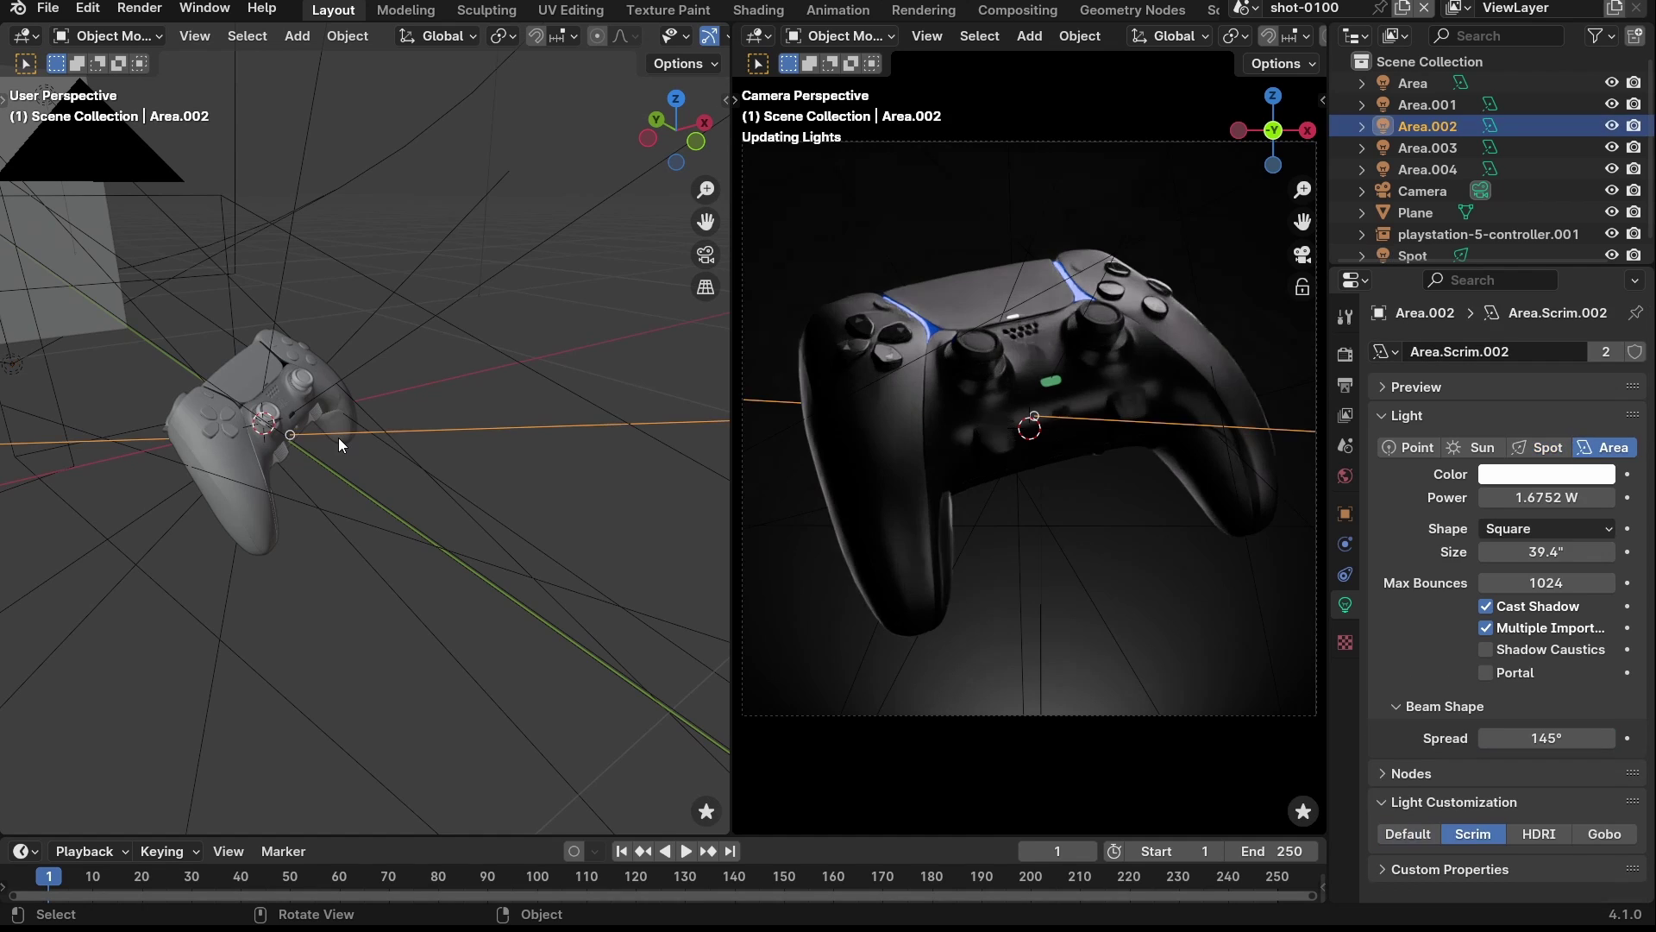
pyautogui.click(338, 437)
pyautogui.scroll(-4, 329, 466)
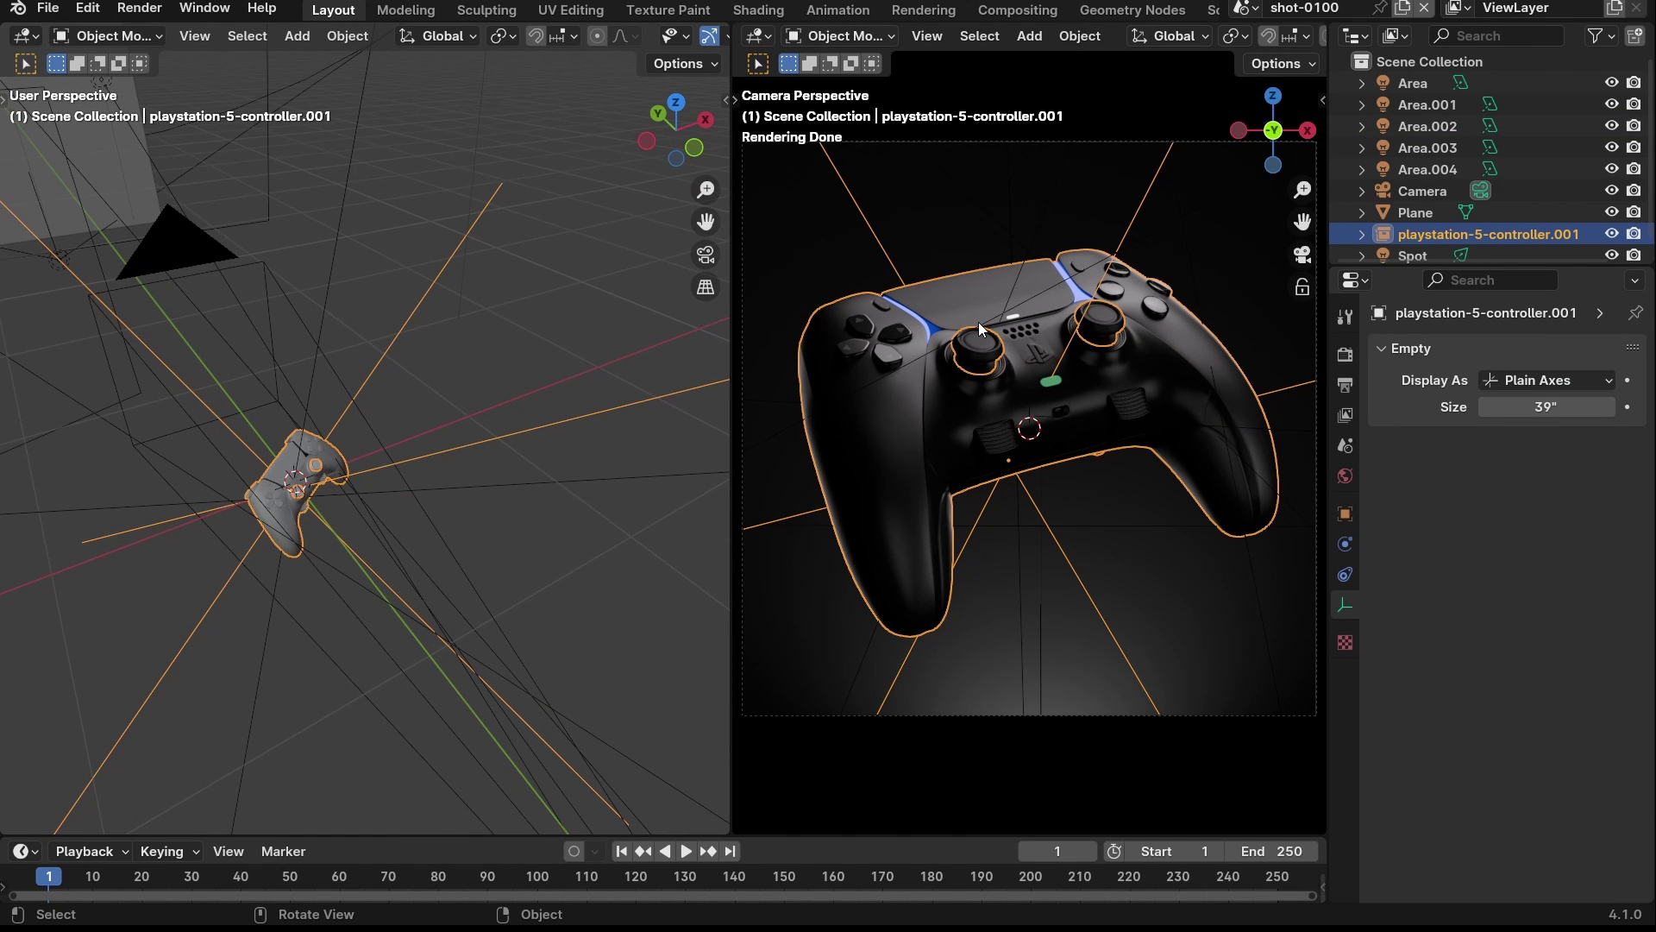
pyautogui.click(1026, 314)
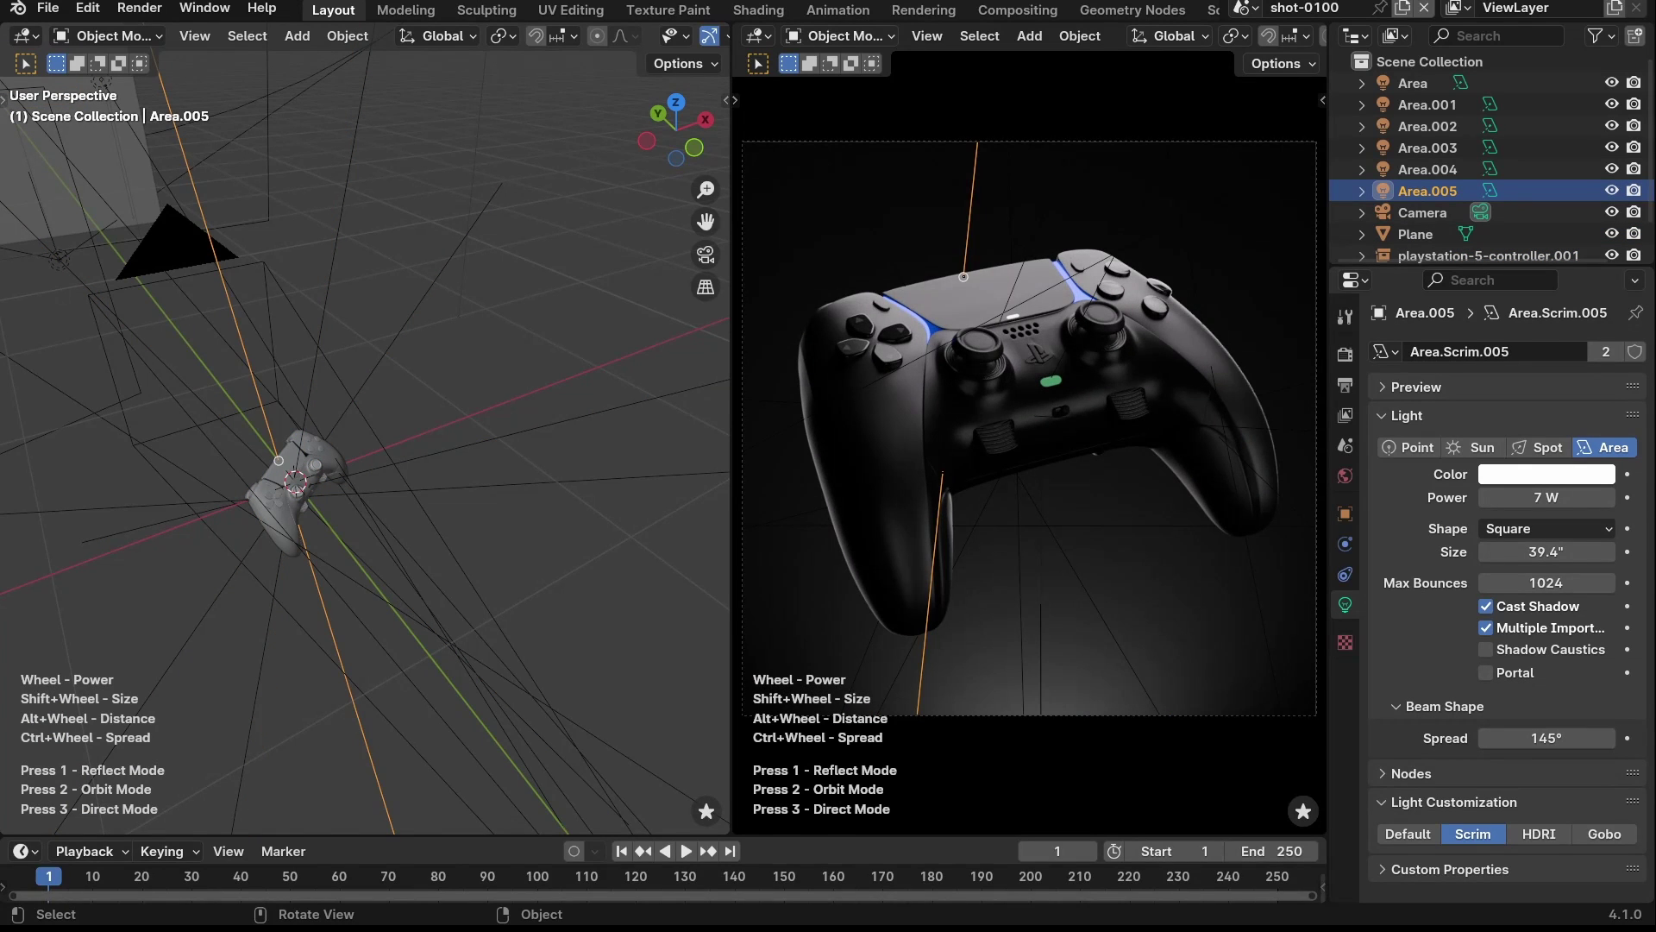
pyautogui.press('2')
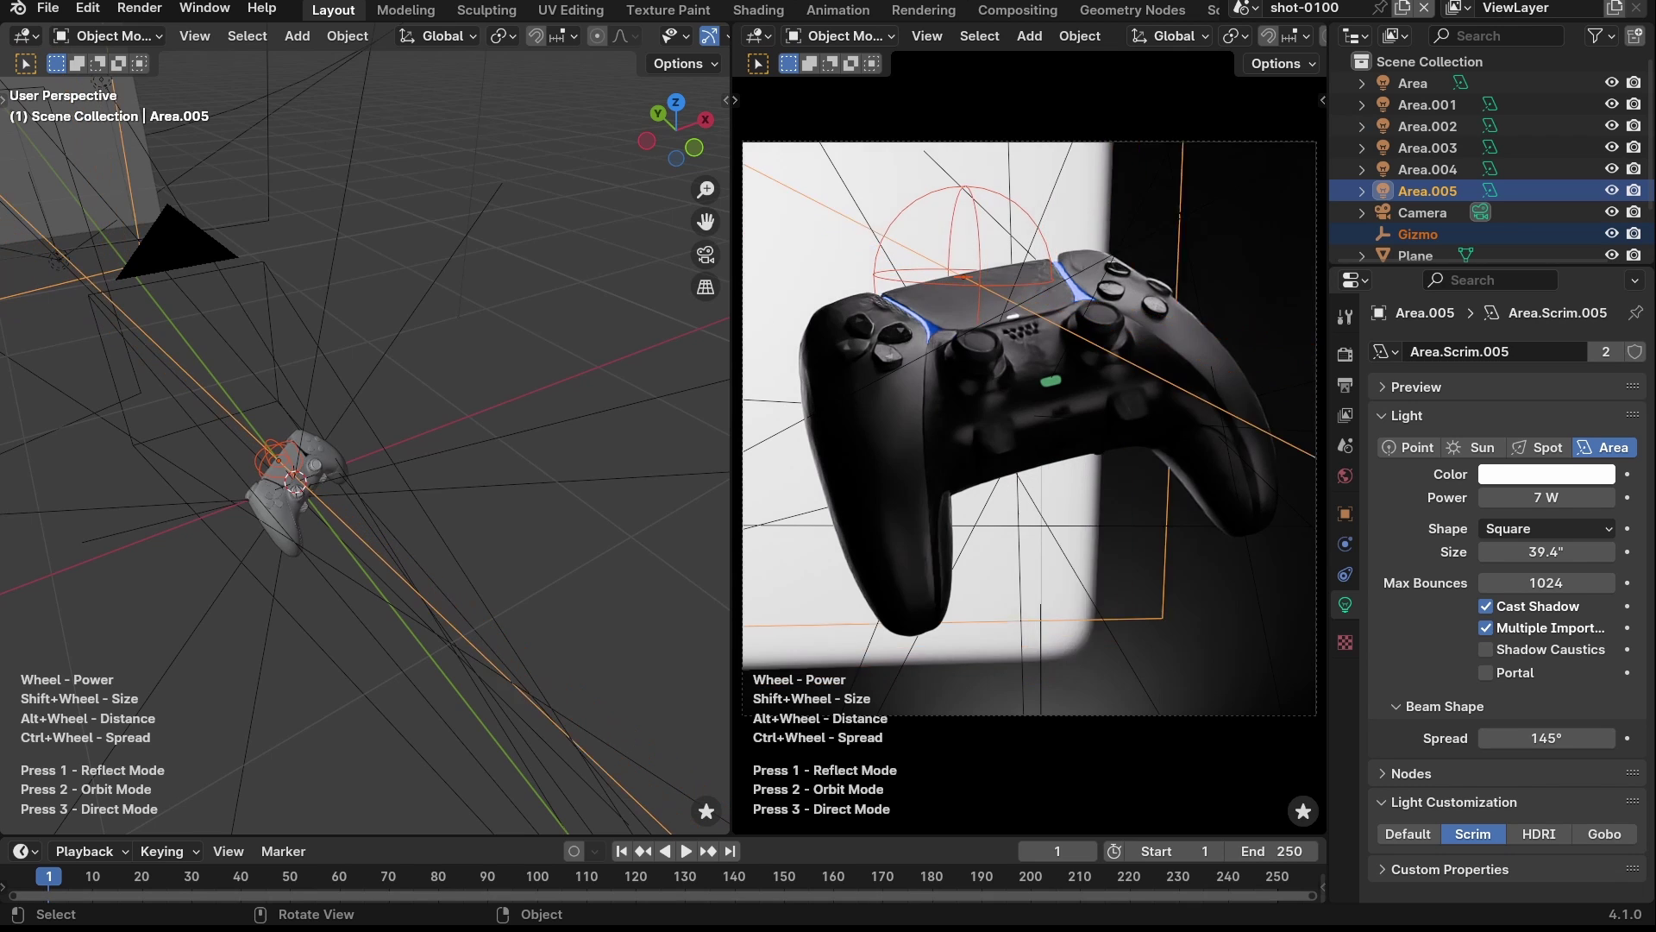
pyautogui.click(1022, 167)
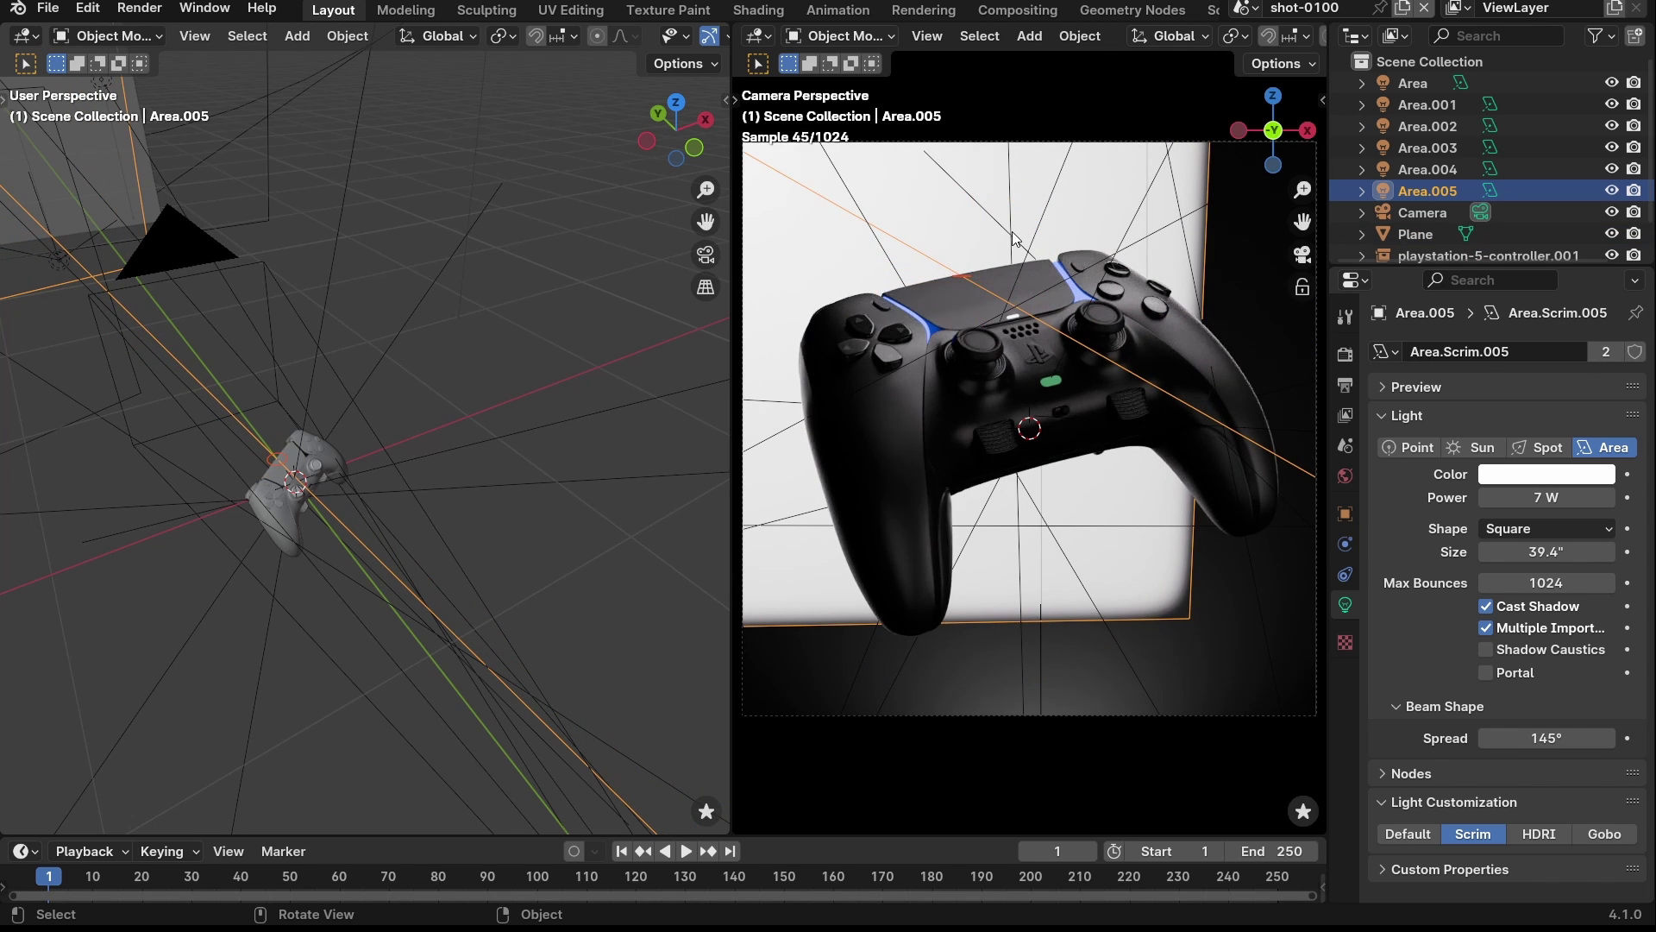
pyautogui.click(763, 256)
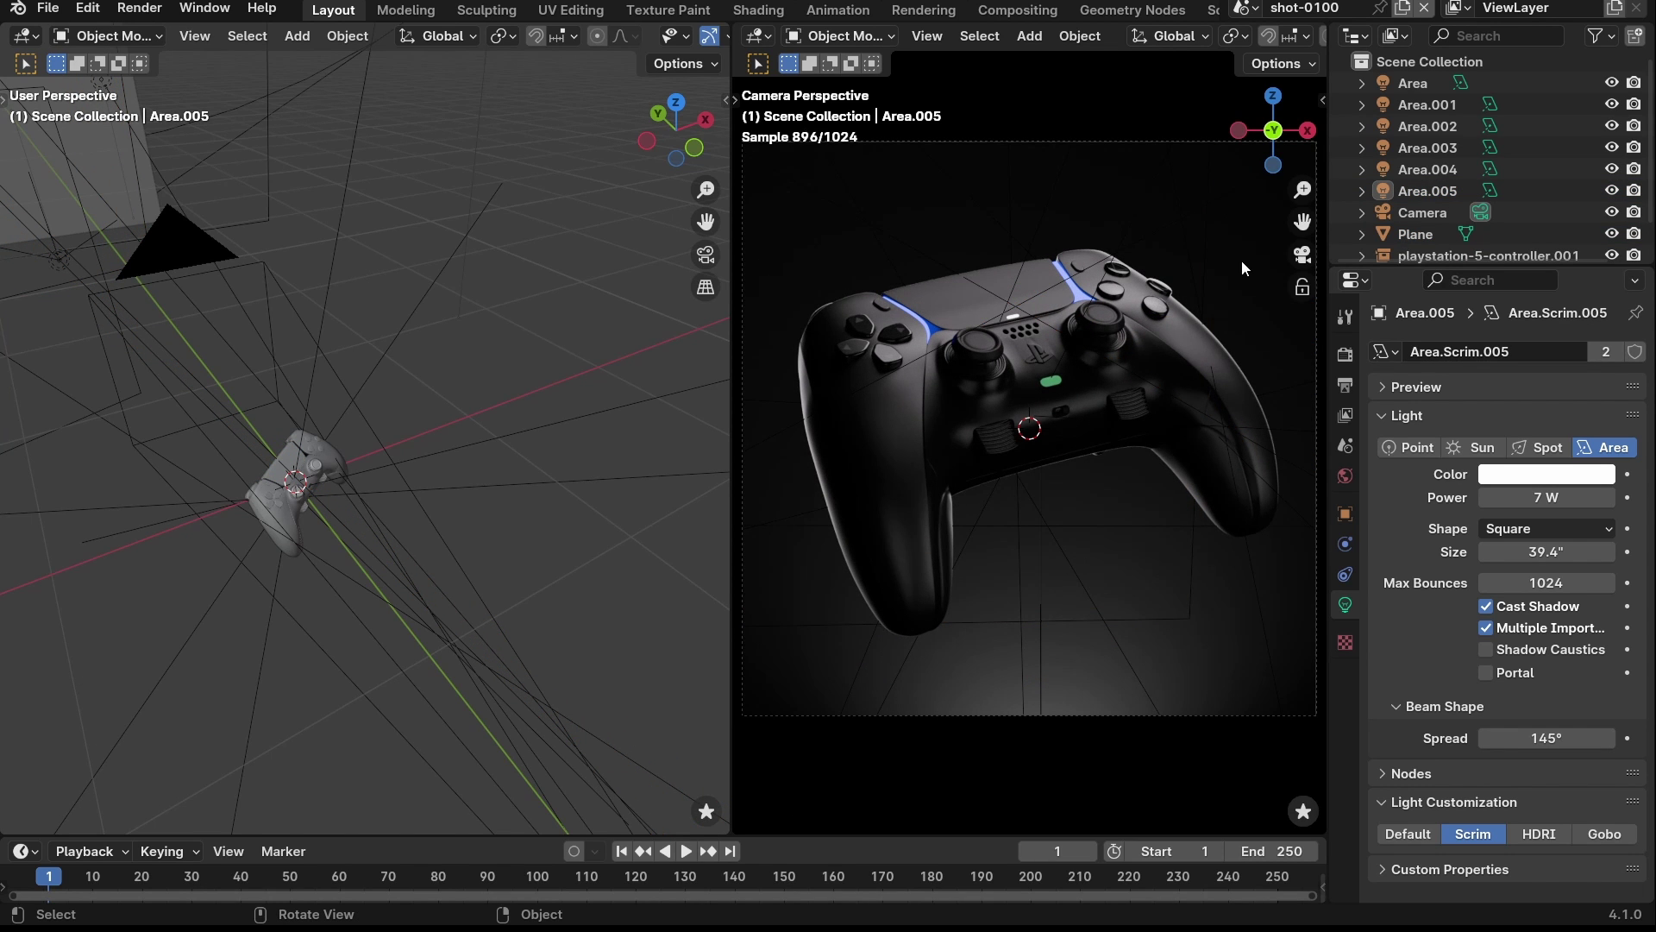
# - Toggle the viewport visibility of the new area light behind the controller to compare the render with and without it
pyautogui.scroll(-5, 334, 200)
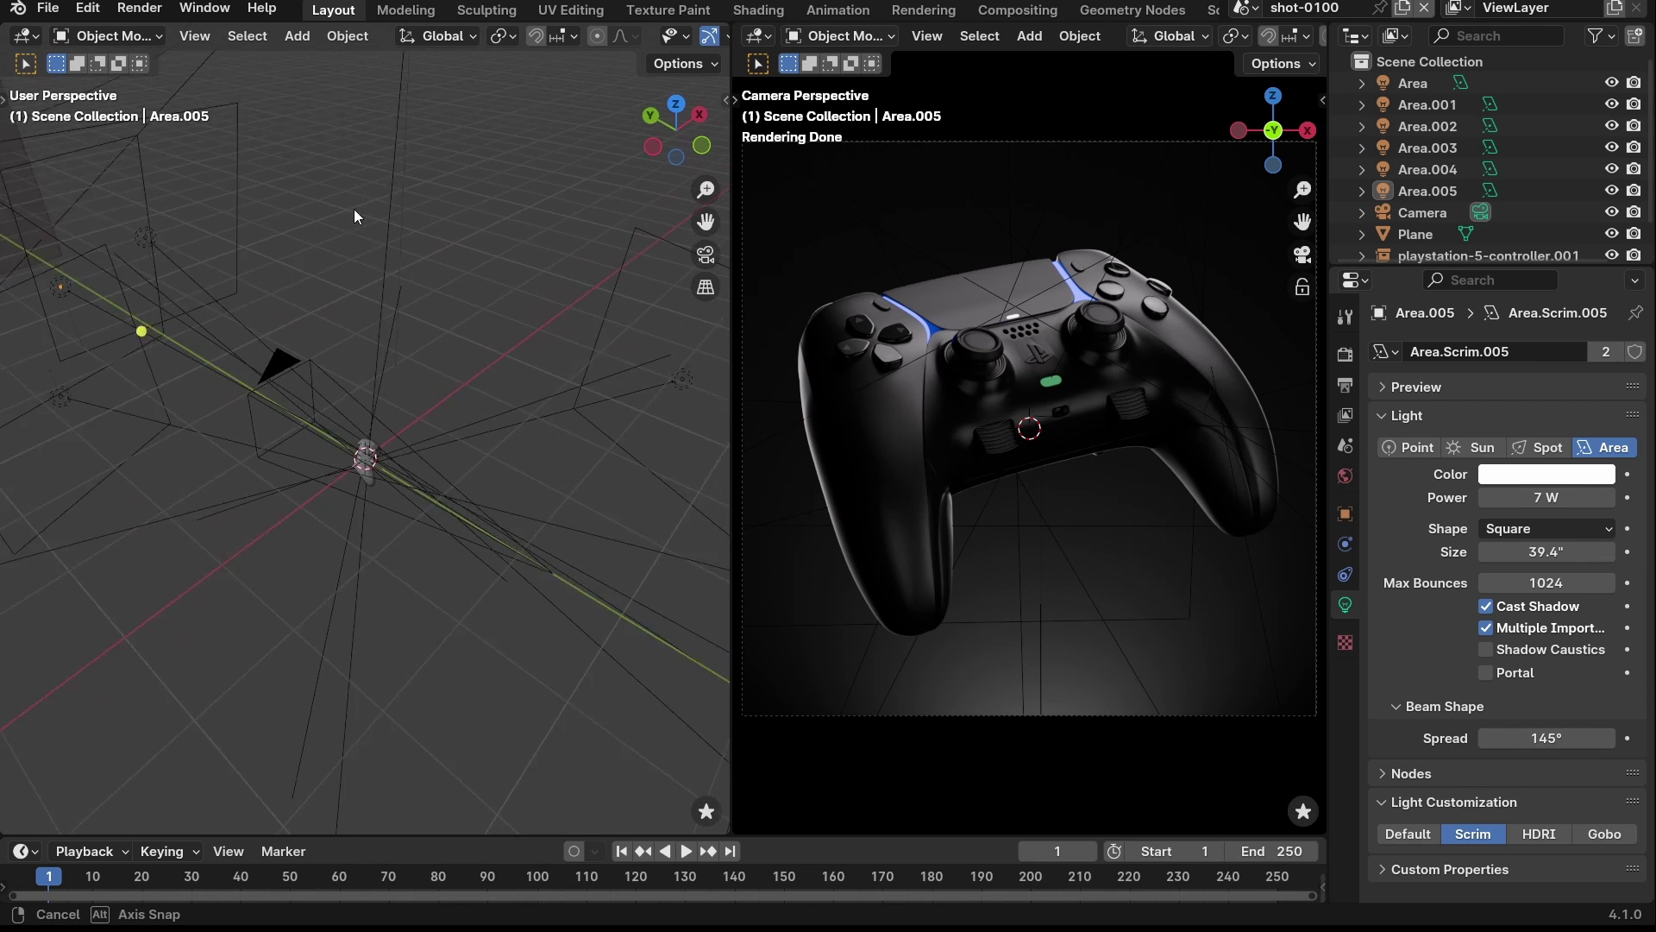
pyautogui.scroll(-2, 1466, 147)
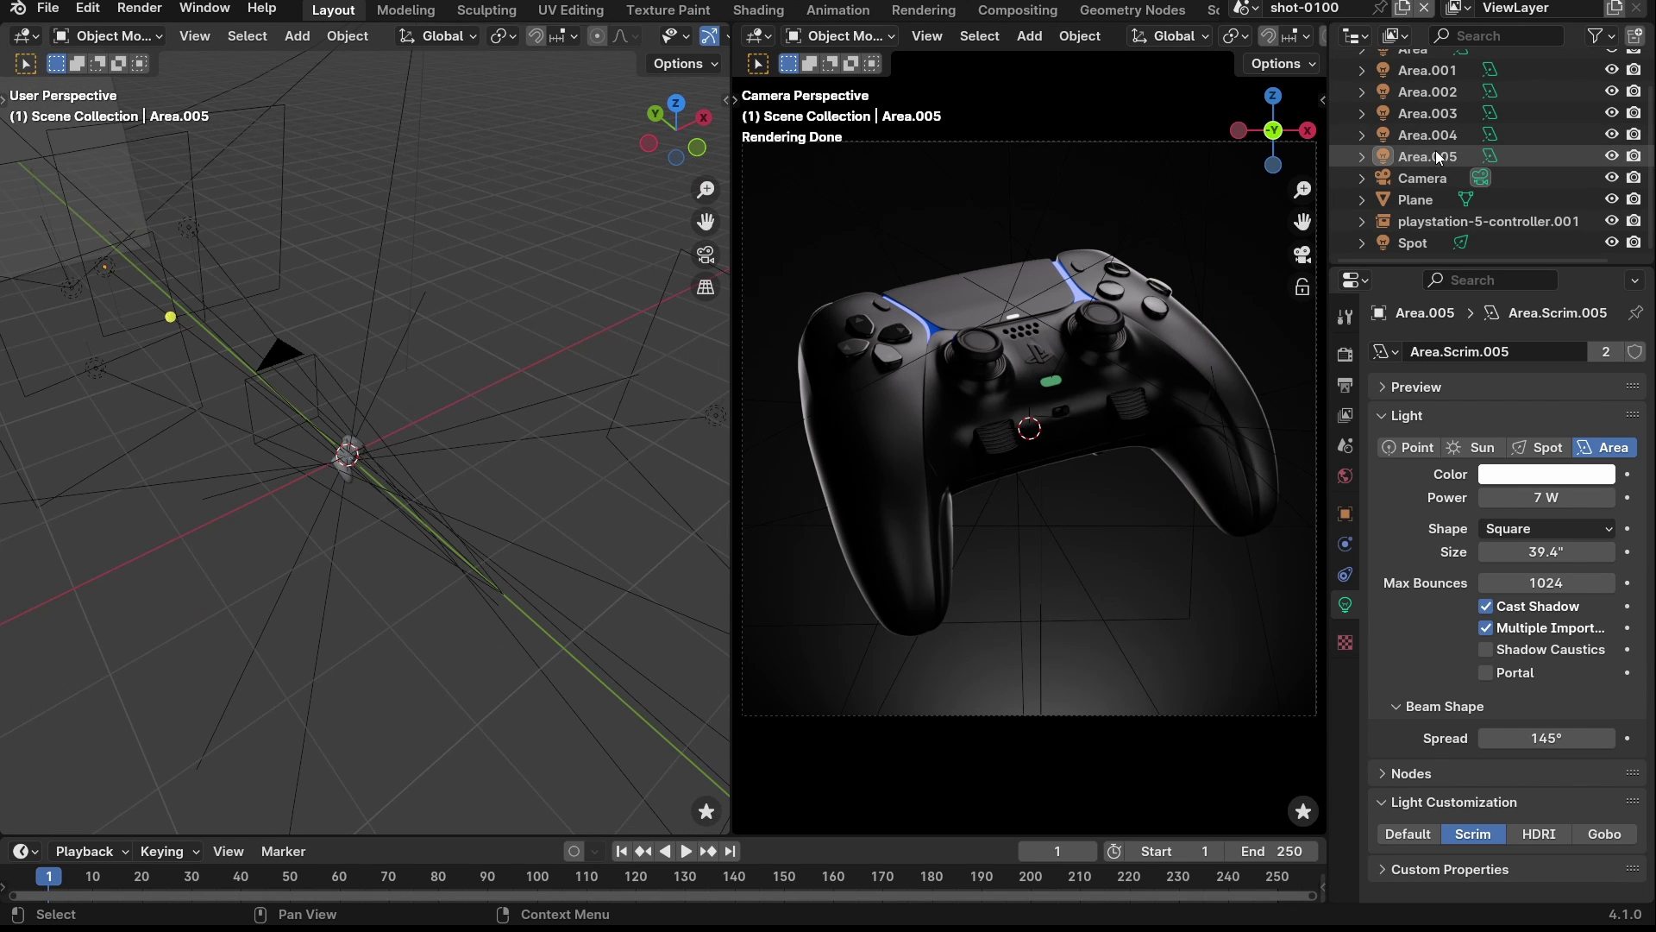
pyautogui.click(1435, 152)
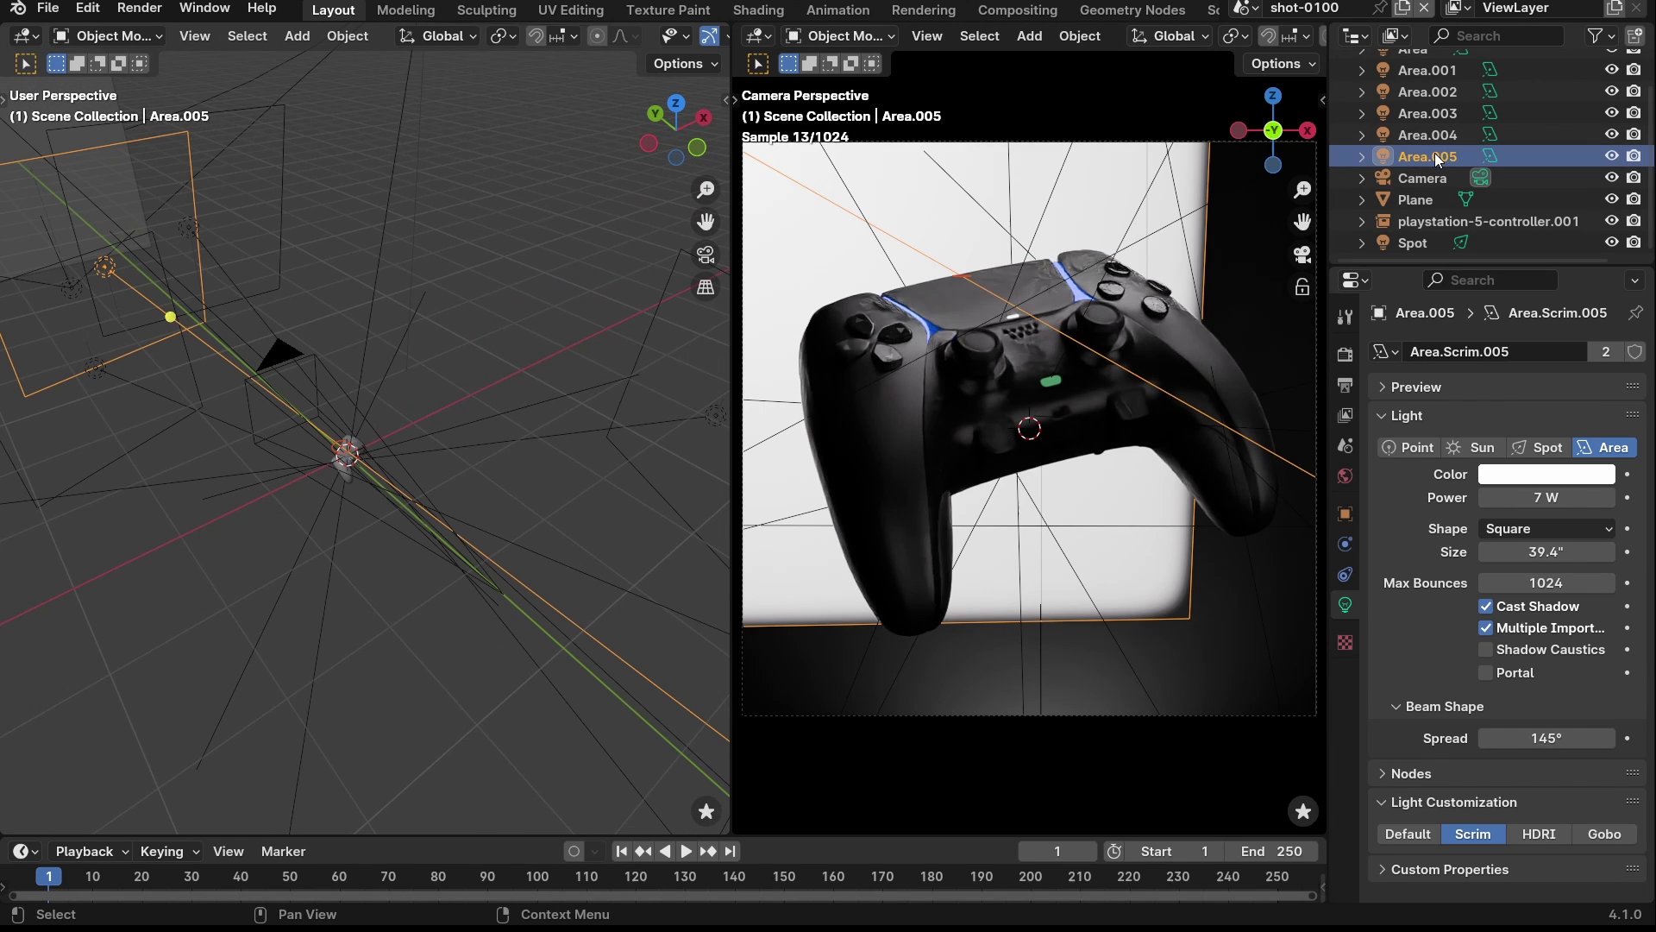
pyautogui.click(1613, 156)
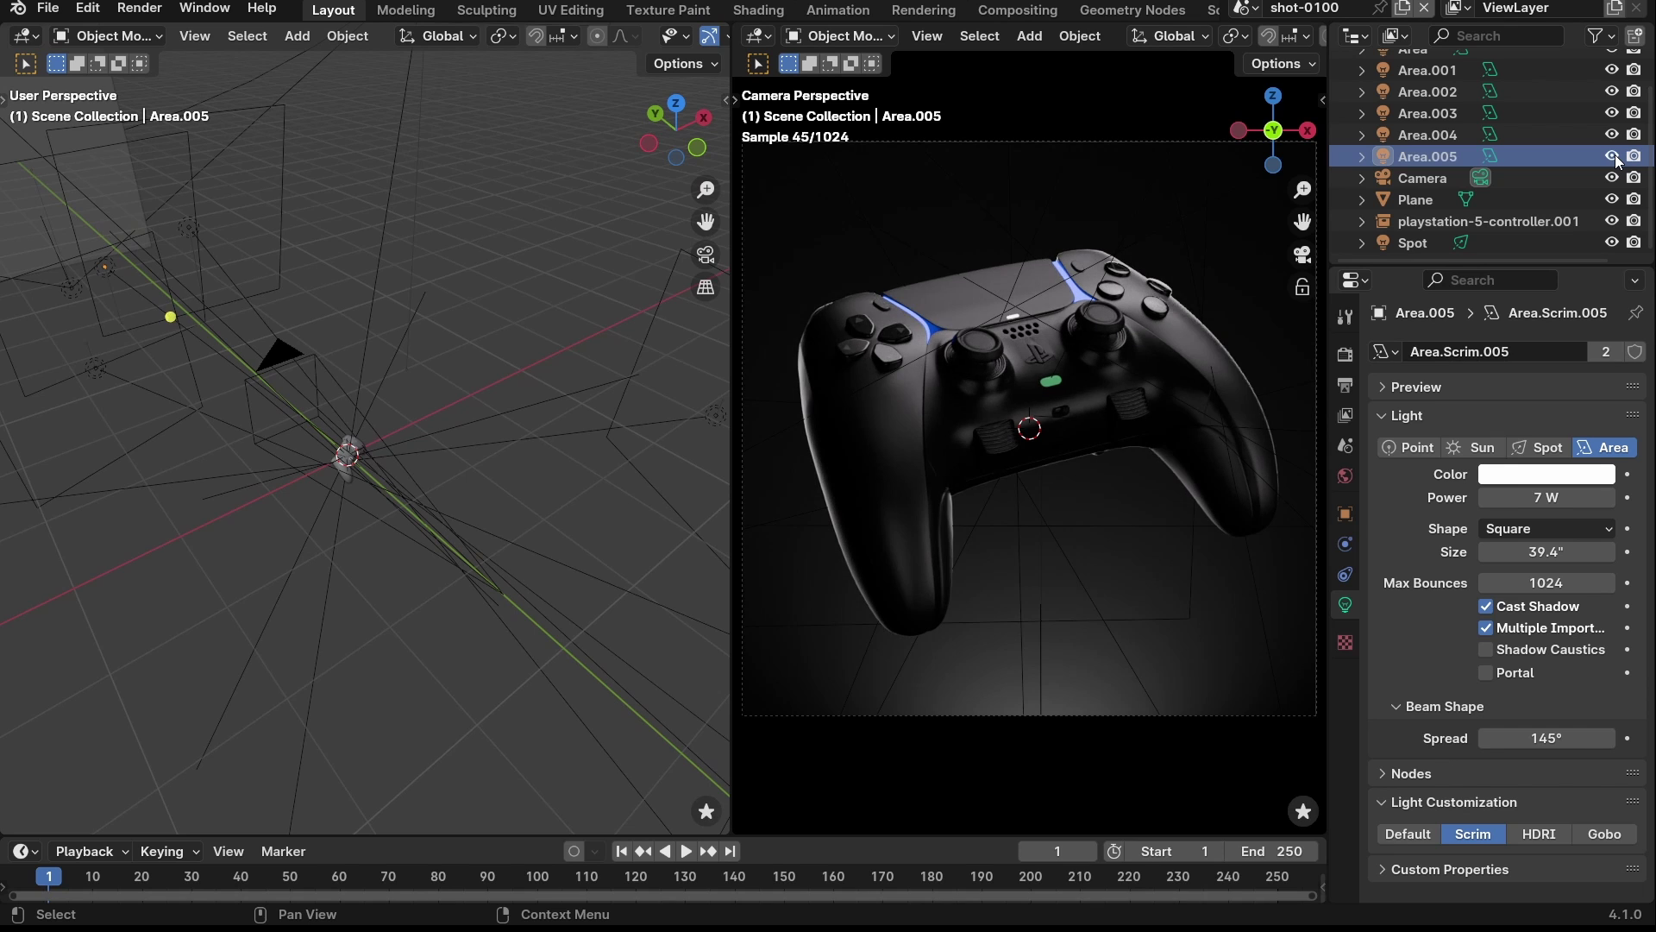
pyautogui.click(1614, 155)
pyautogui.click(1614, 155)
pyautogui.click(1615, 155)
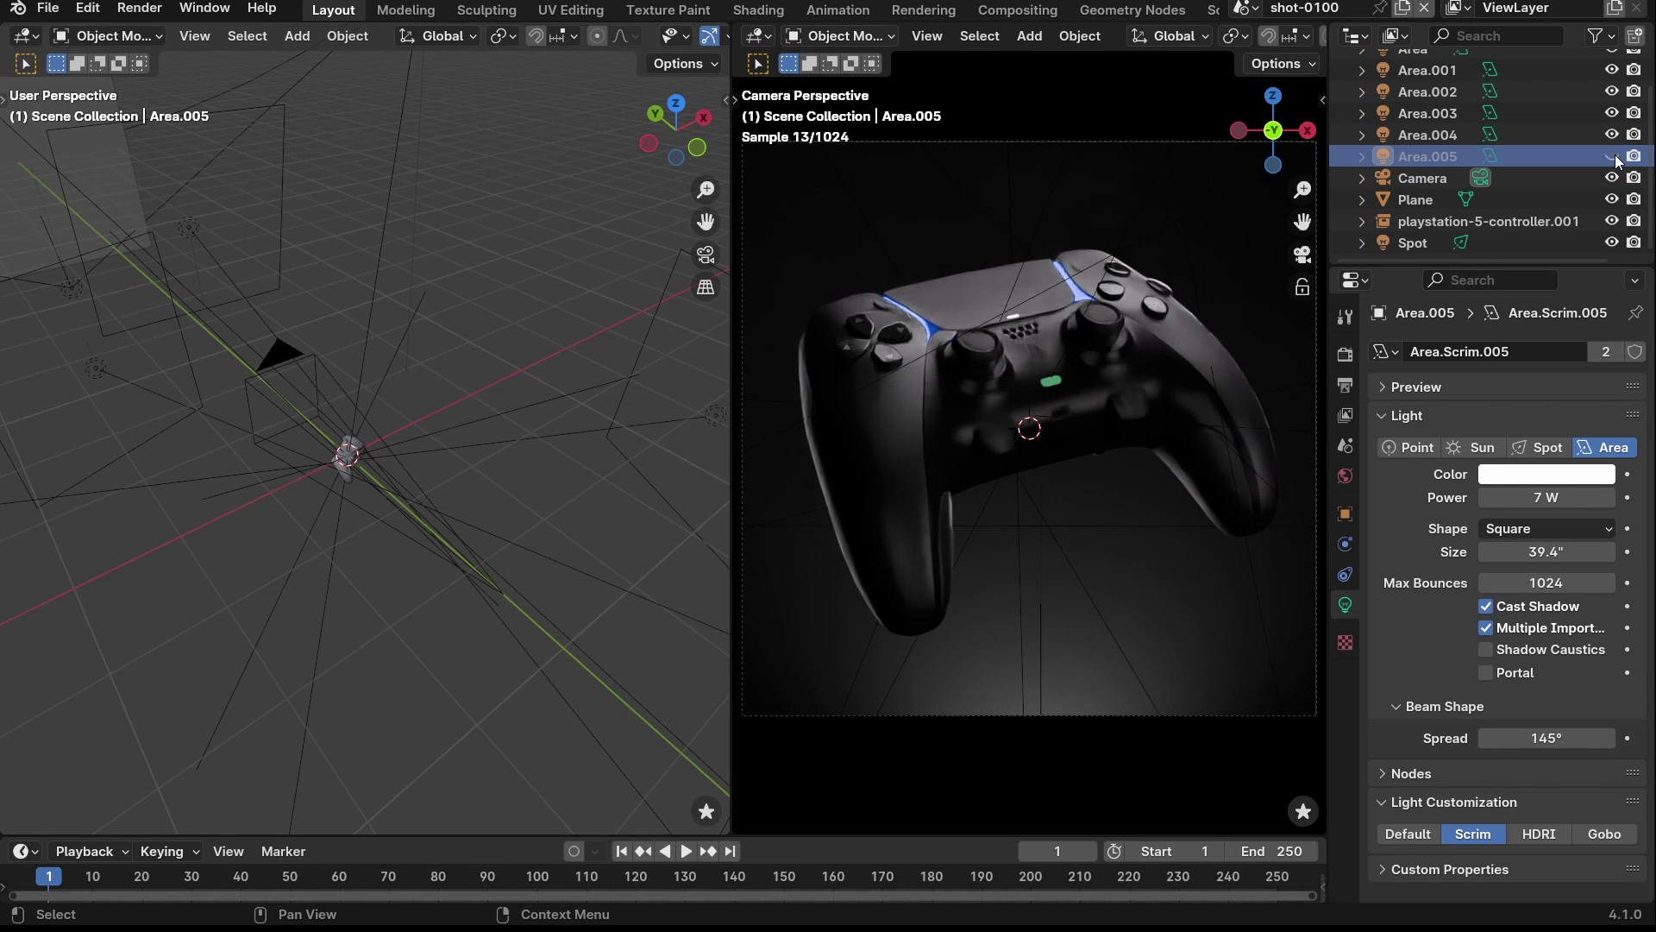
pyautogui.click(1614, 155)
pyautogui.click(1613, 156)
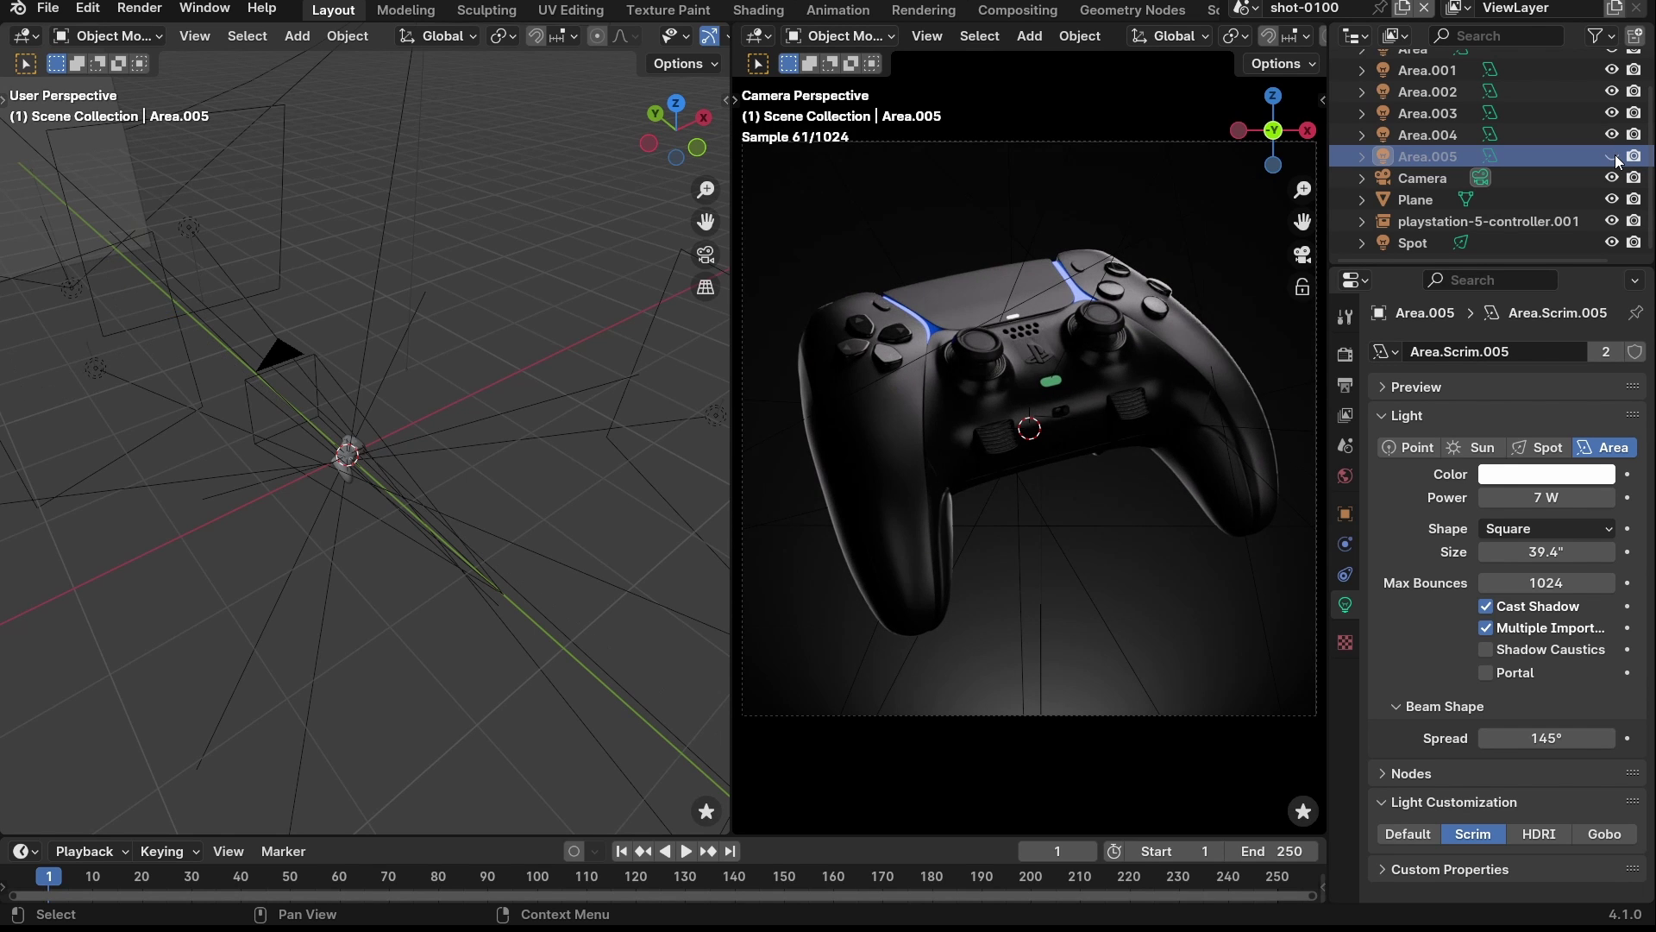
pyautogui.click(1613, 156)
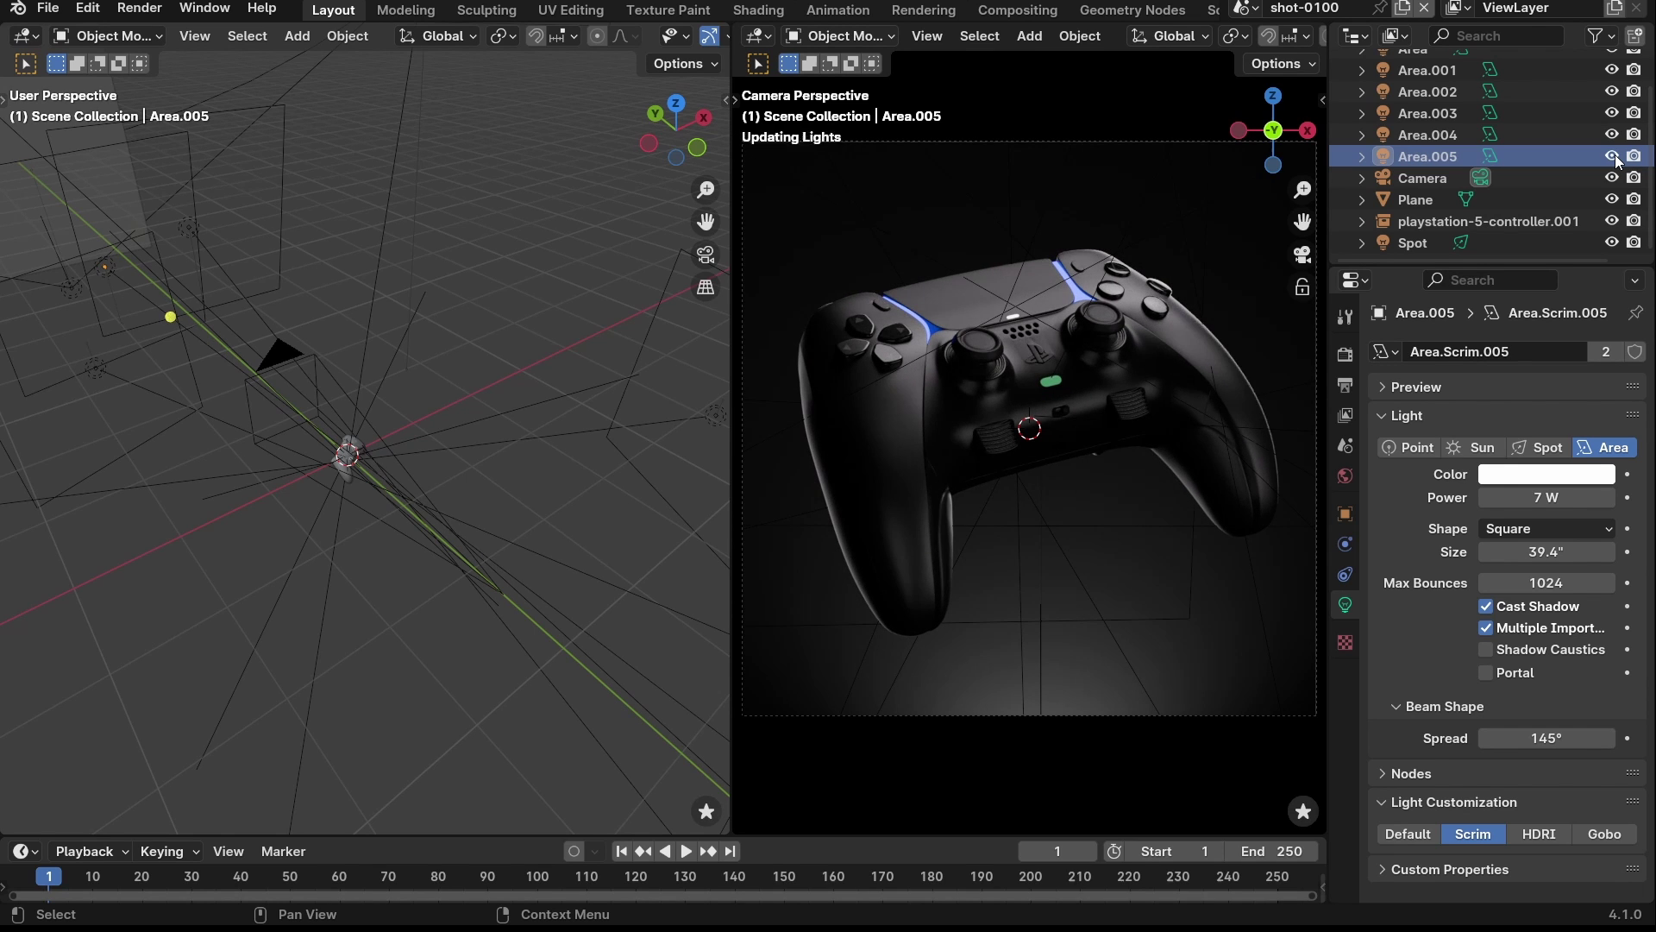
# - Readjust the new area light so it sits higher behind the controller, with only its lower edge in the camera frame
pyautogui.click(1508, 158)
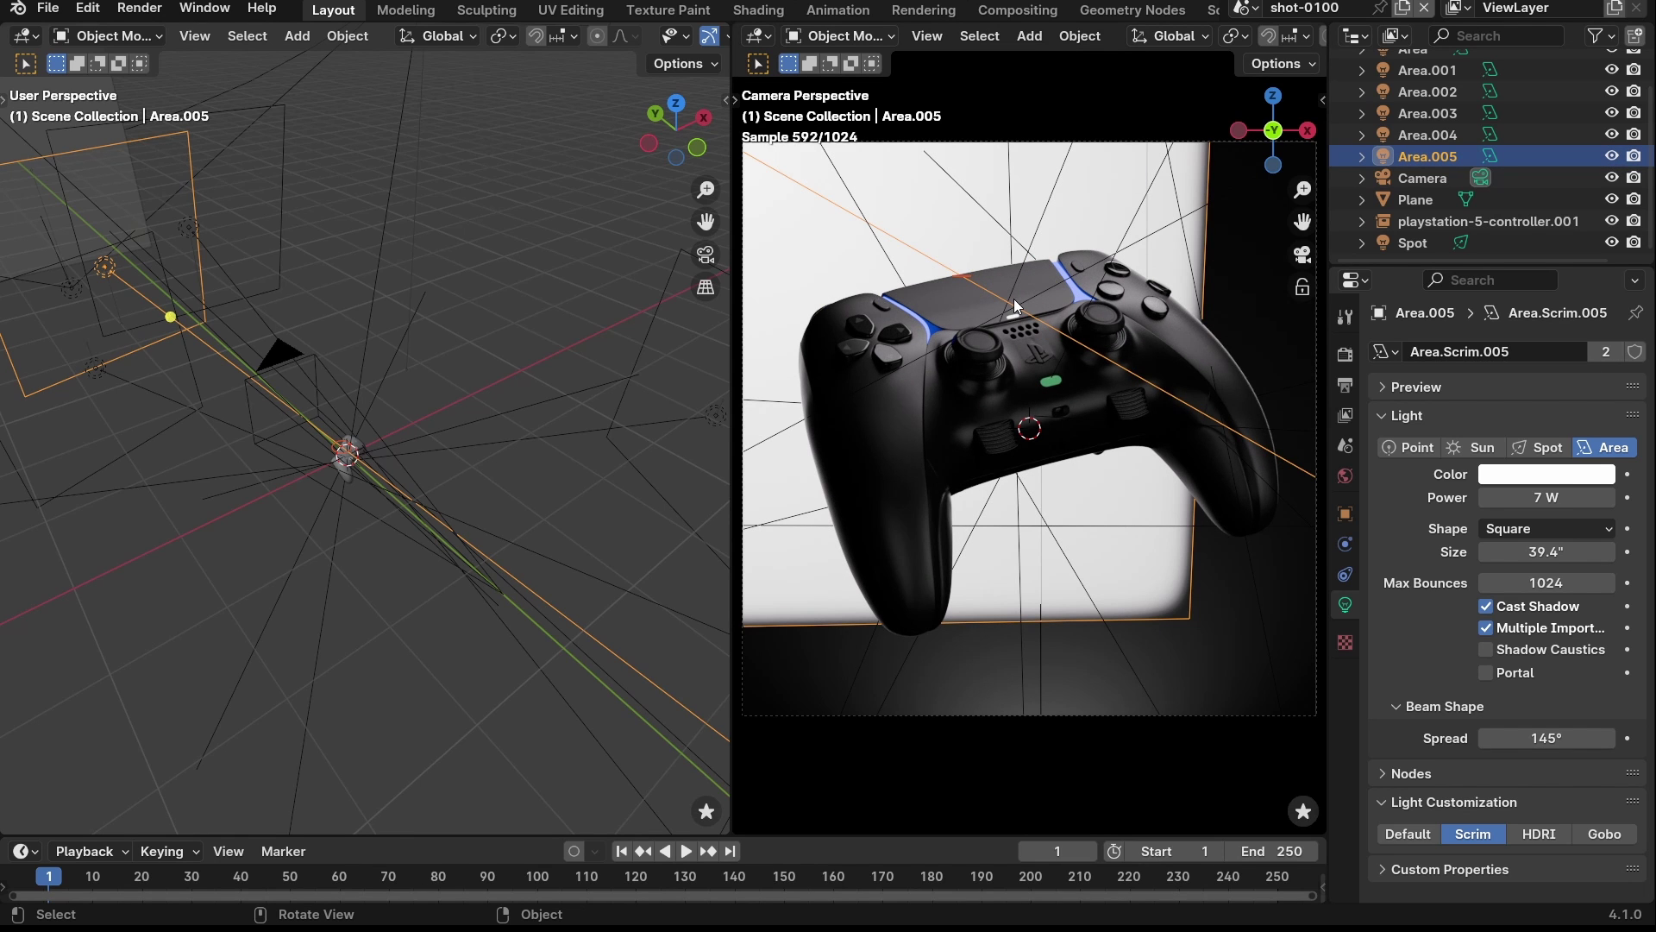
pyautogui.press('f')
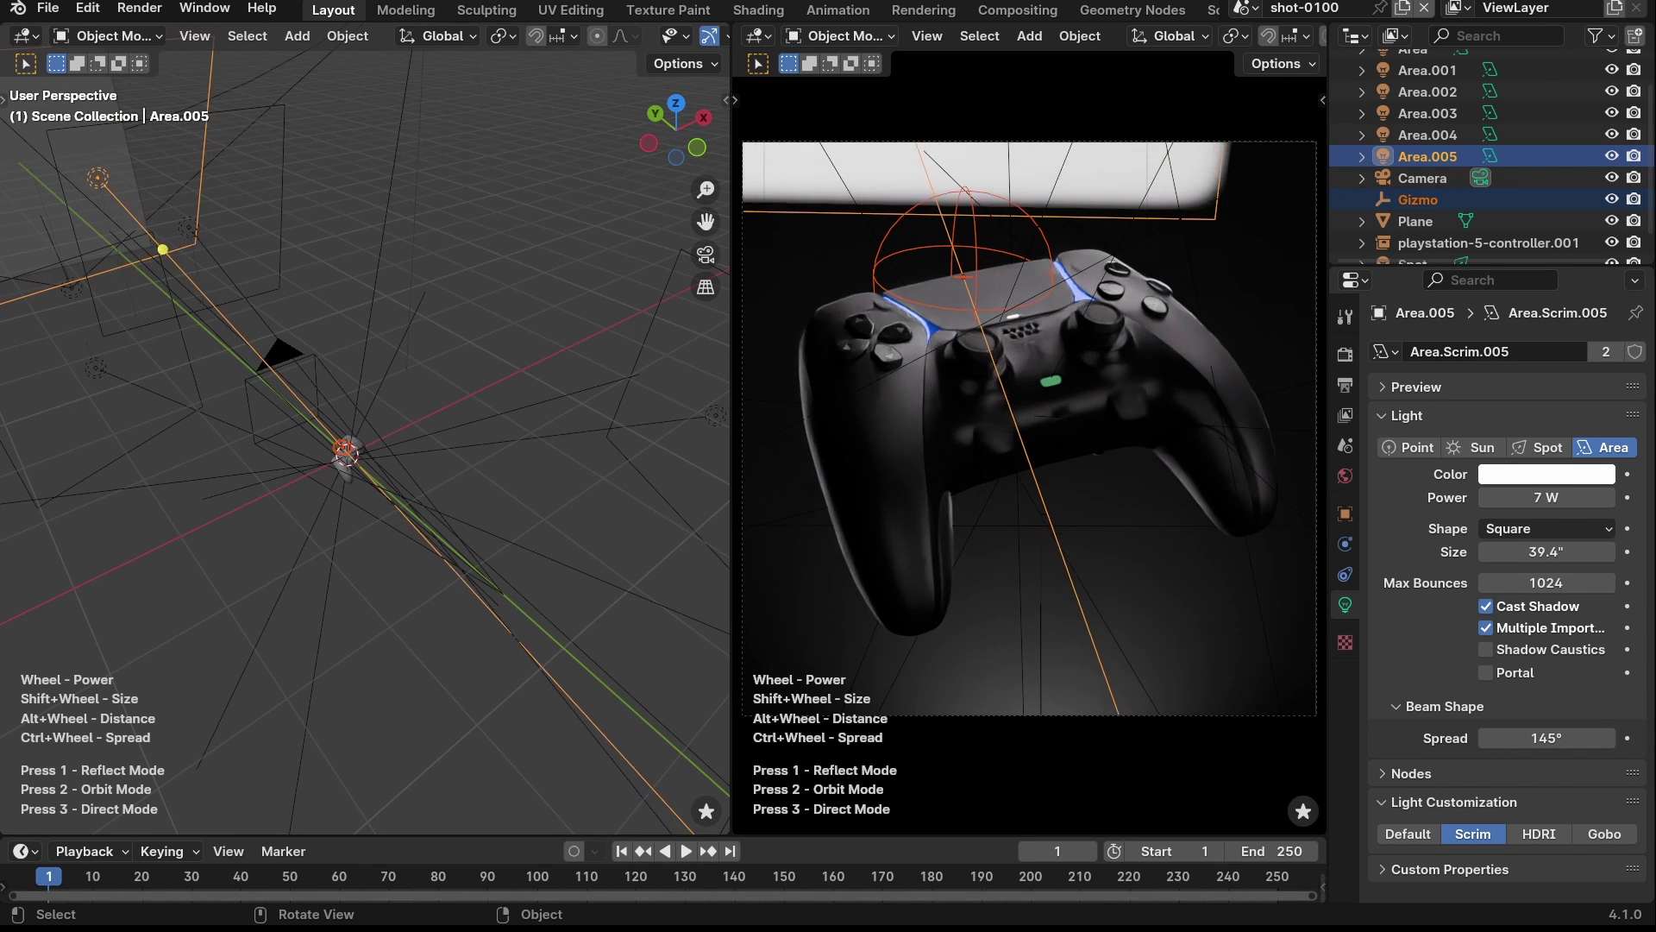
pyautogui.click(1016, 348)
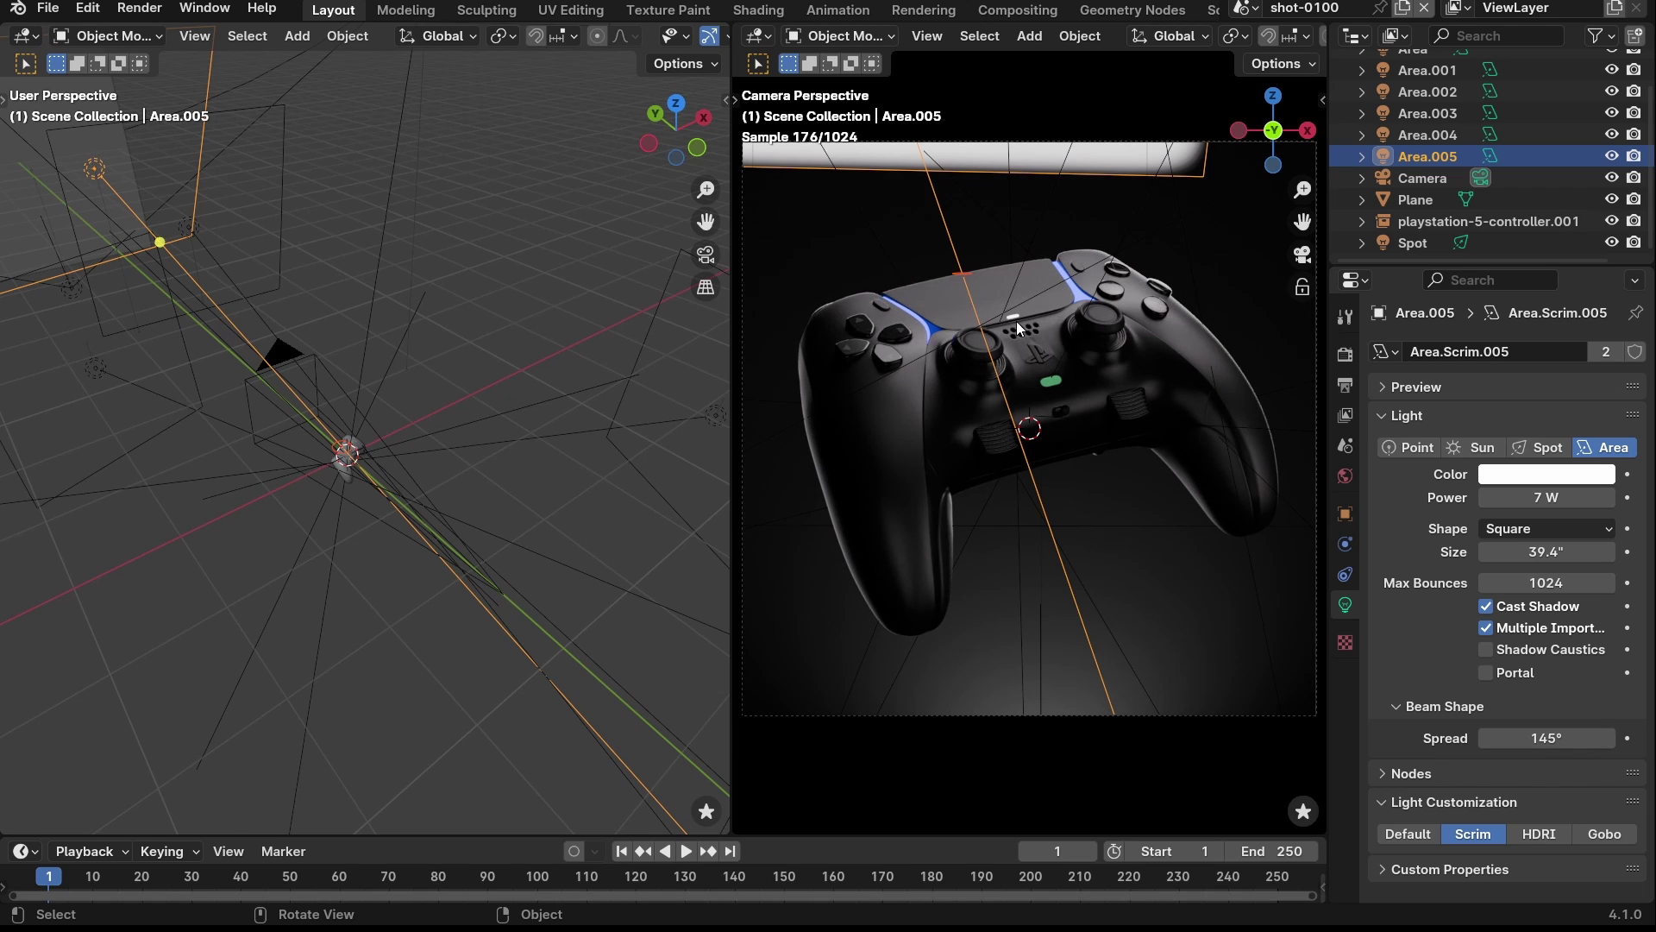
# - Compare the render with and without the raised area light by hiding and showing it, leaving it shown
pyautogui.click(1611, 156)
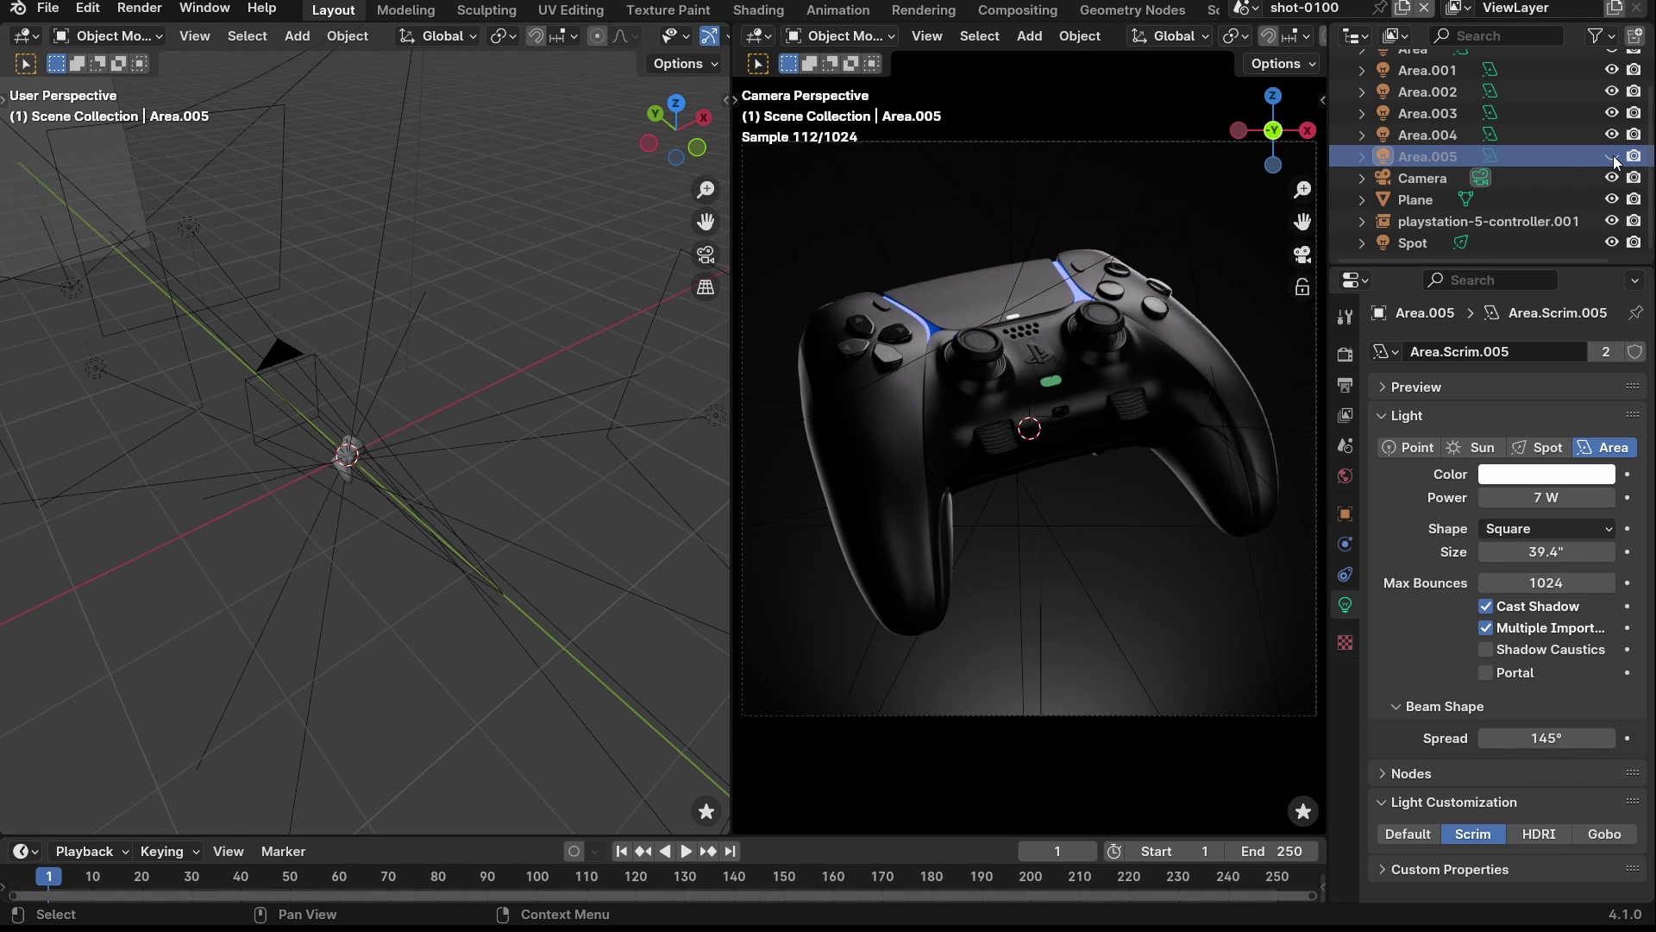
pyautogui.click(1611, 156)
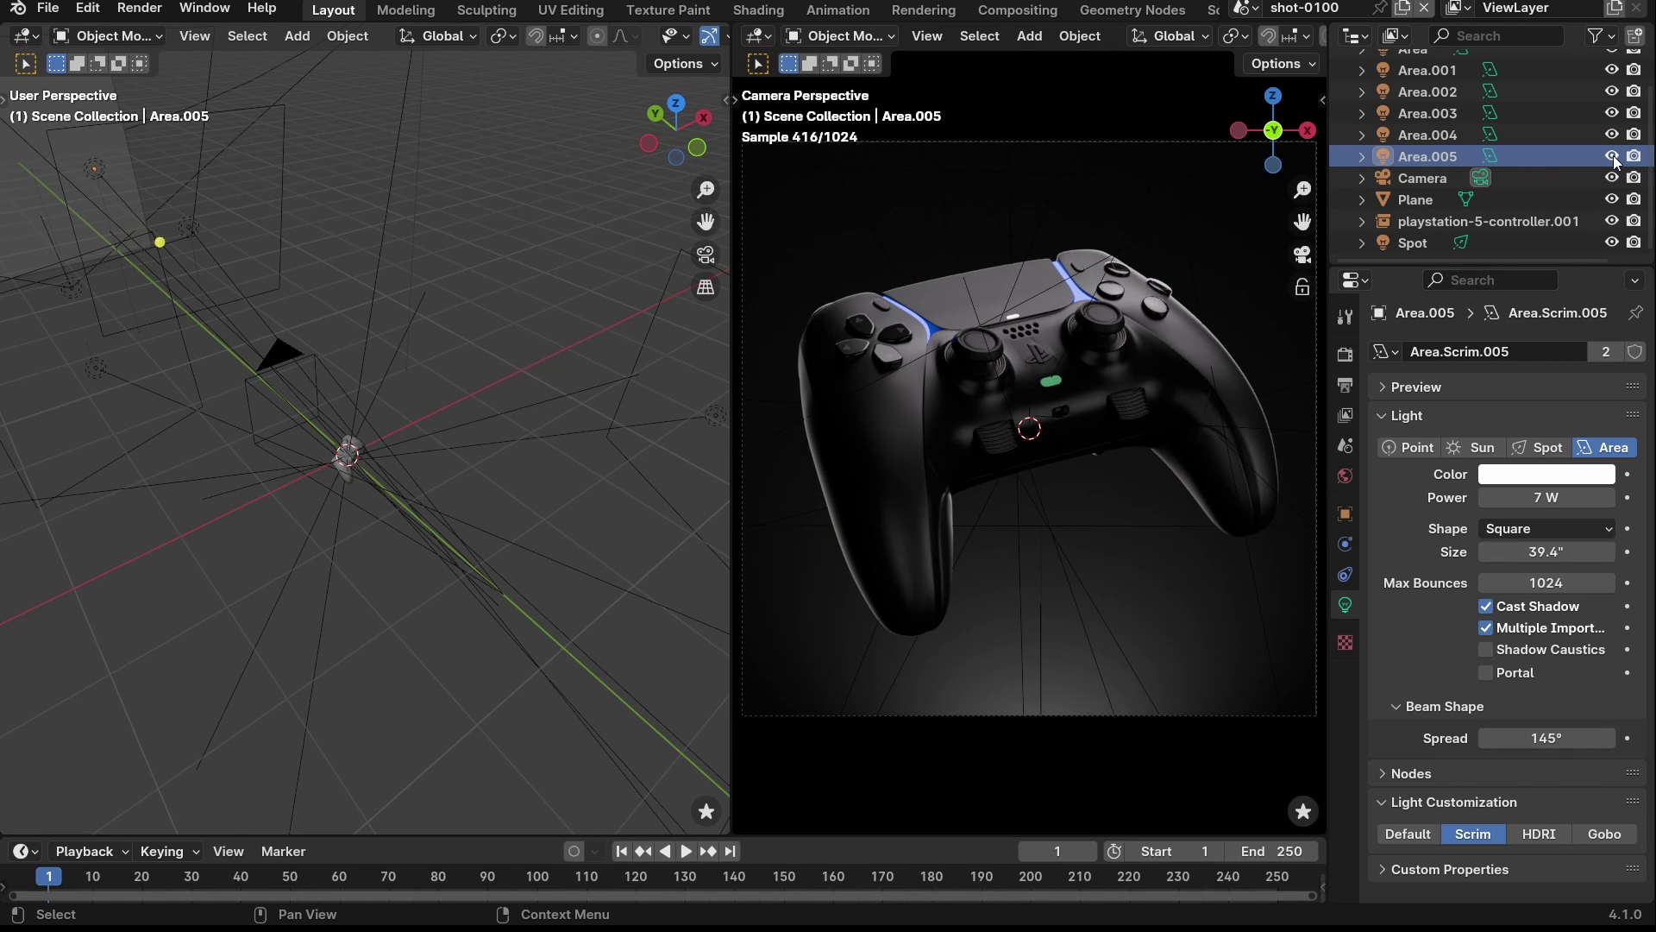
pyautogui.click(1613, 158)
pyautogui.click(1613, 157)
pyautogui.click(1611, 156)
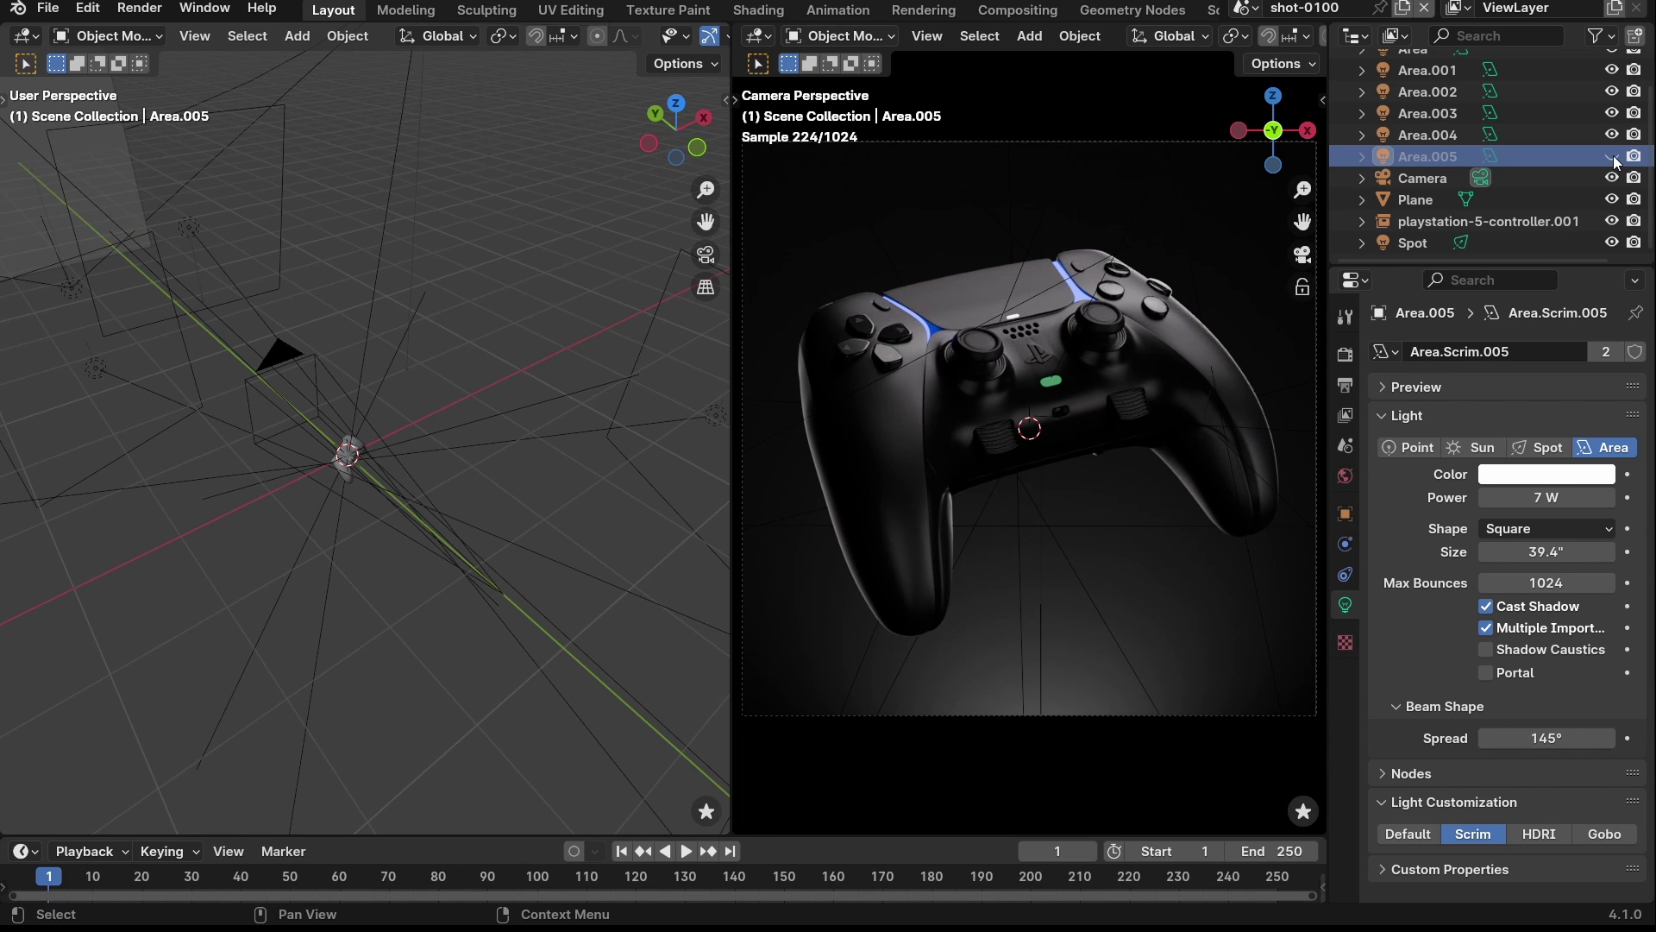
pyautogui.click(1611, 156)
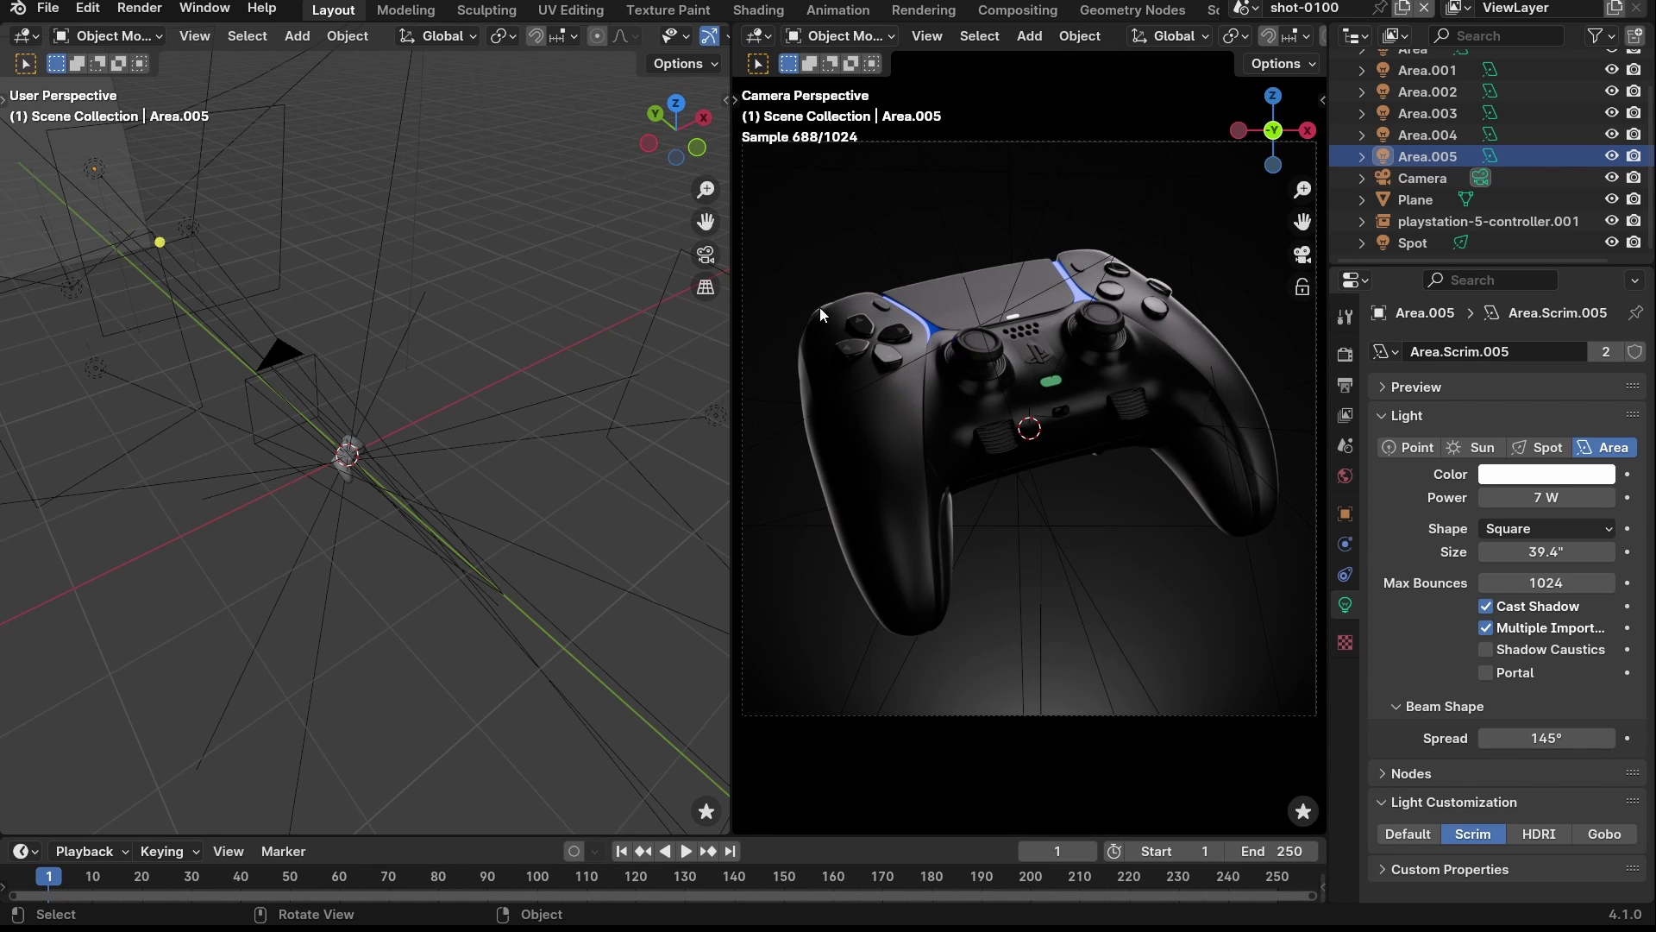
# - Compare the render with and without the Area.005 light, then hide the Spot light to isolate the edge lighting
pyautogui.click(1611, 156)
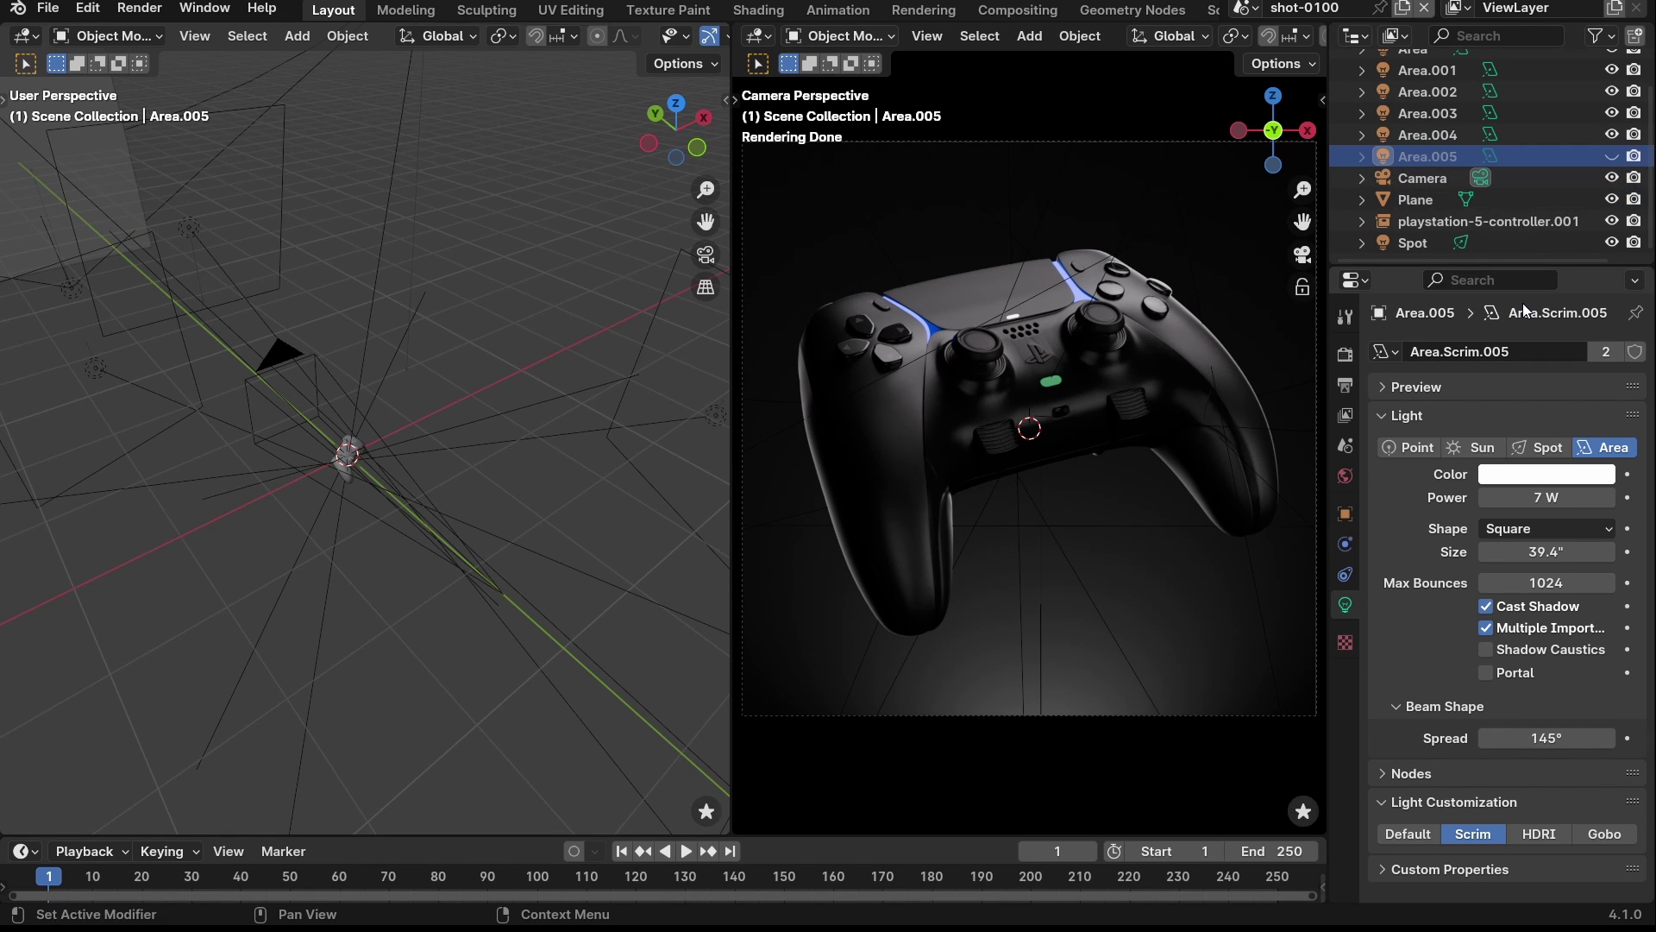
pyautogui.click(1611, 156)
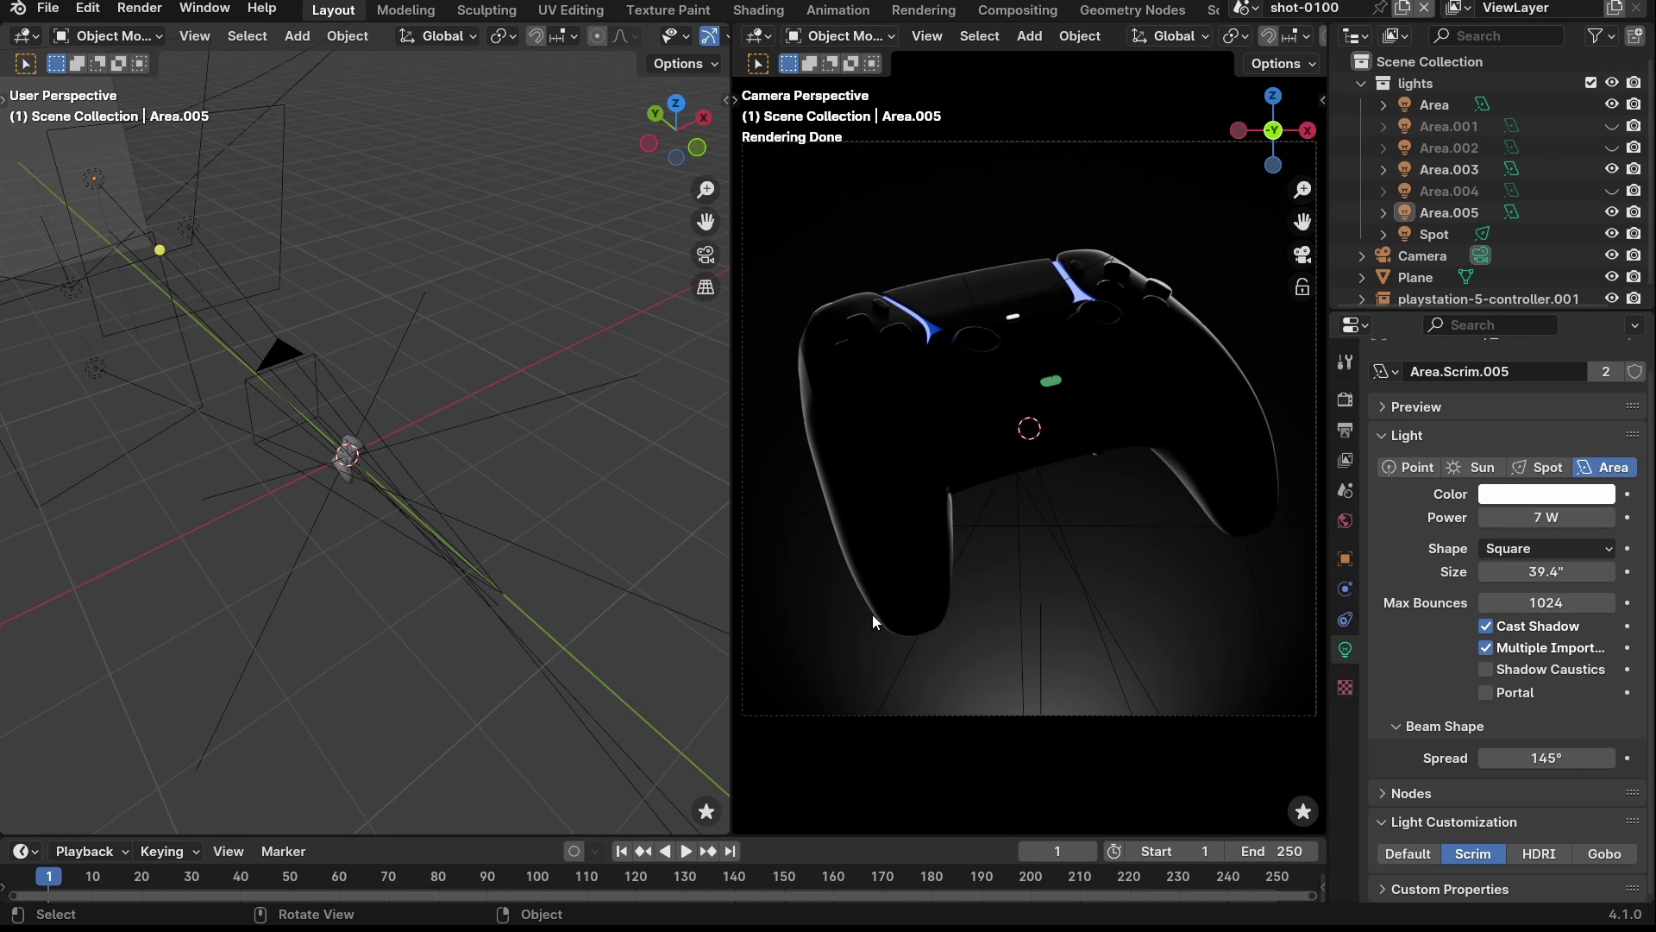
pyautogui.click(1612, 233)
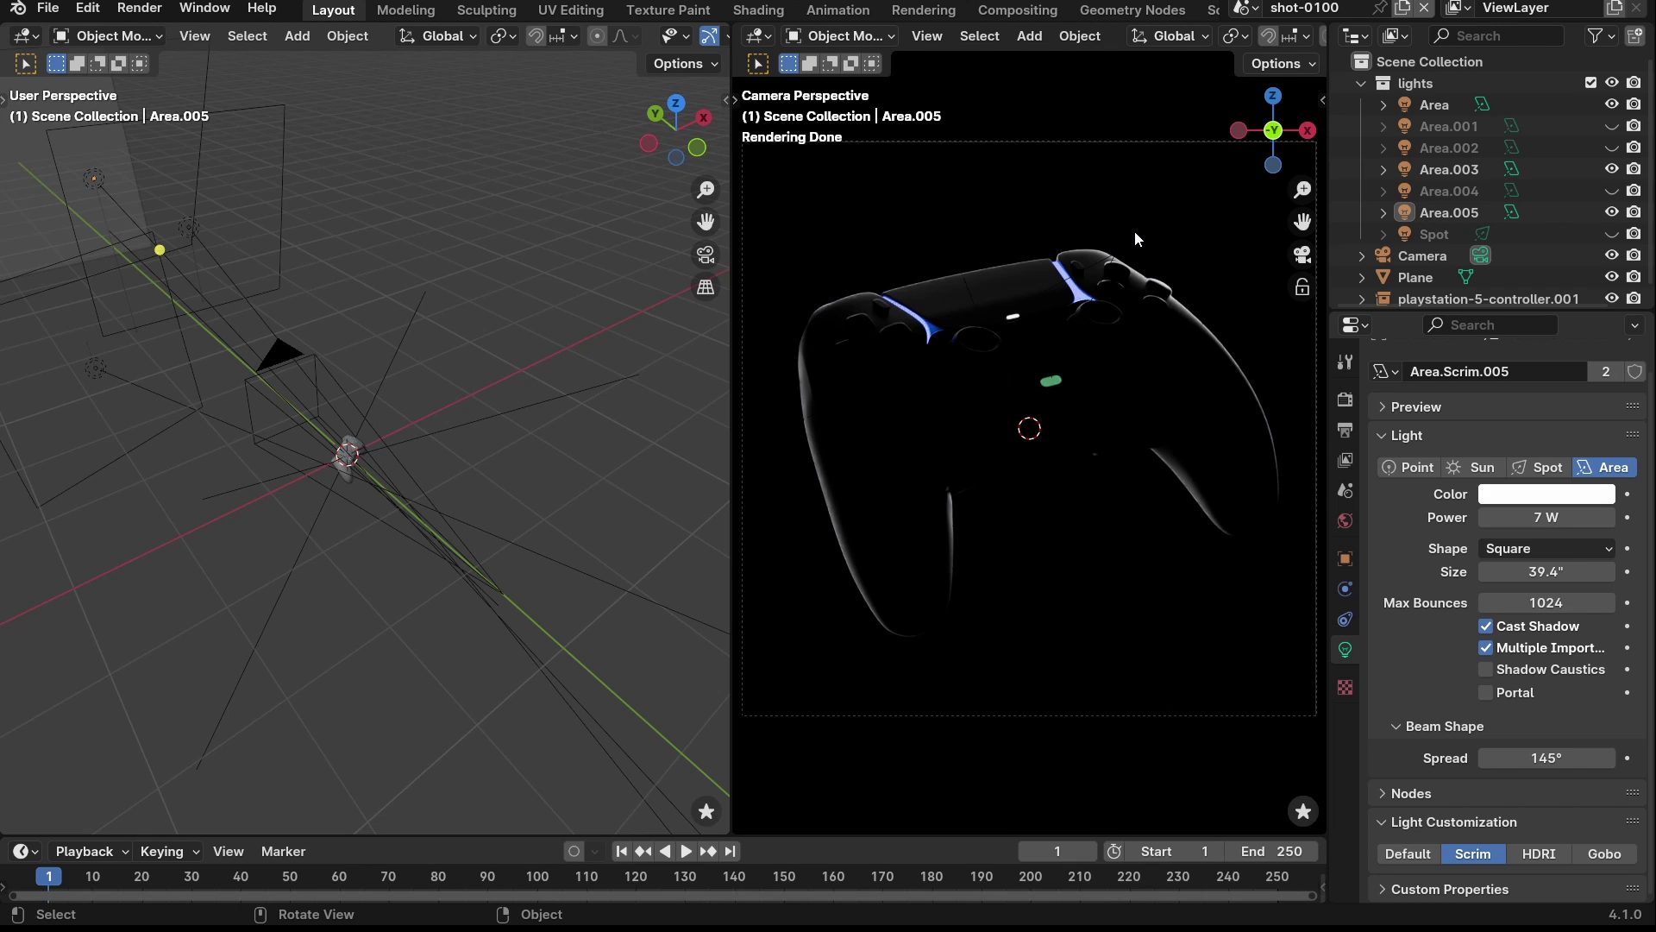
# - Add a scrim area light aimed at the tip of the controller's right grip and use Orbit Mode to light the underside edges
pyautogui.press('g')
pyautogui.click(1149, 497)
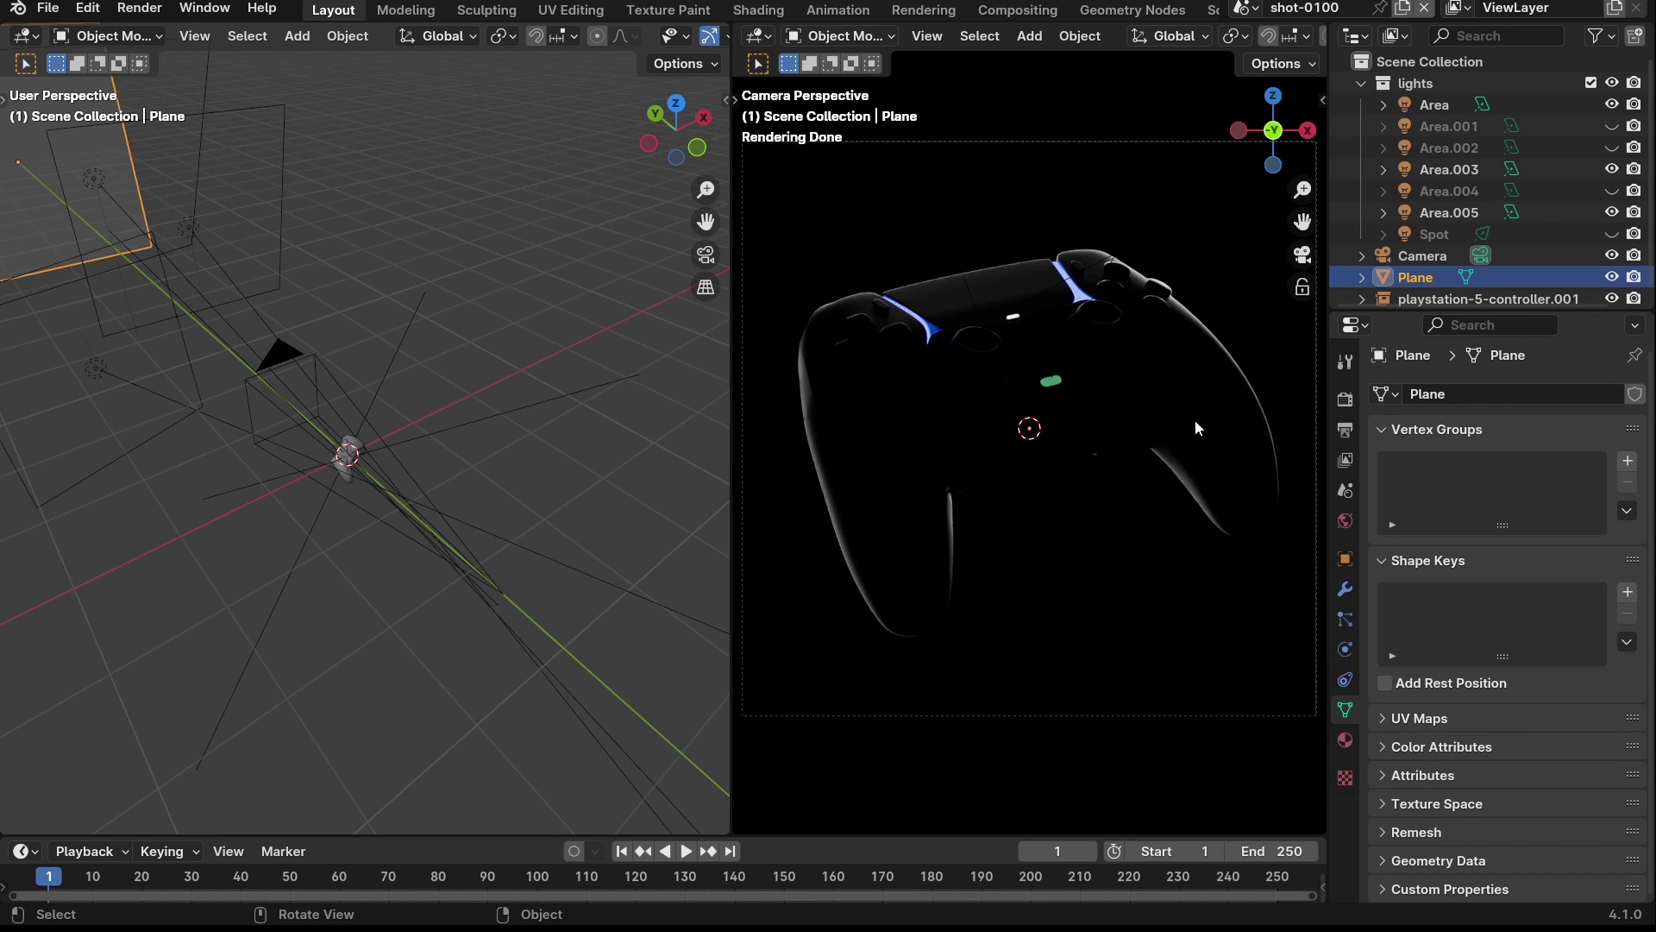
pyautogui.rightClick(1194, 419)
pyautogui.moveTo(1171, 421)
pyautogui.click(1291, 421)
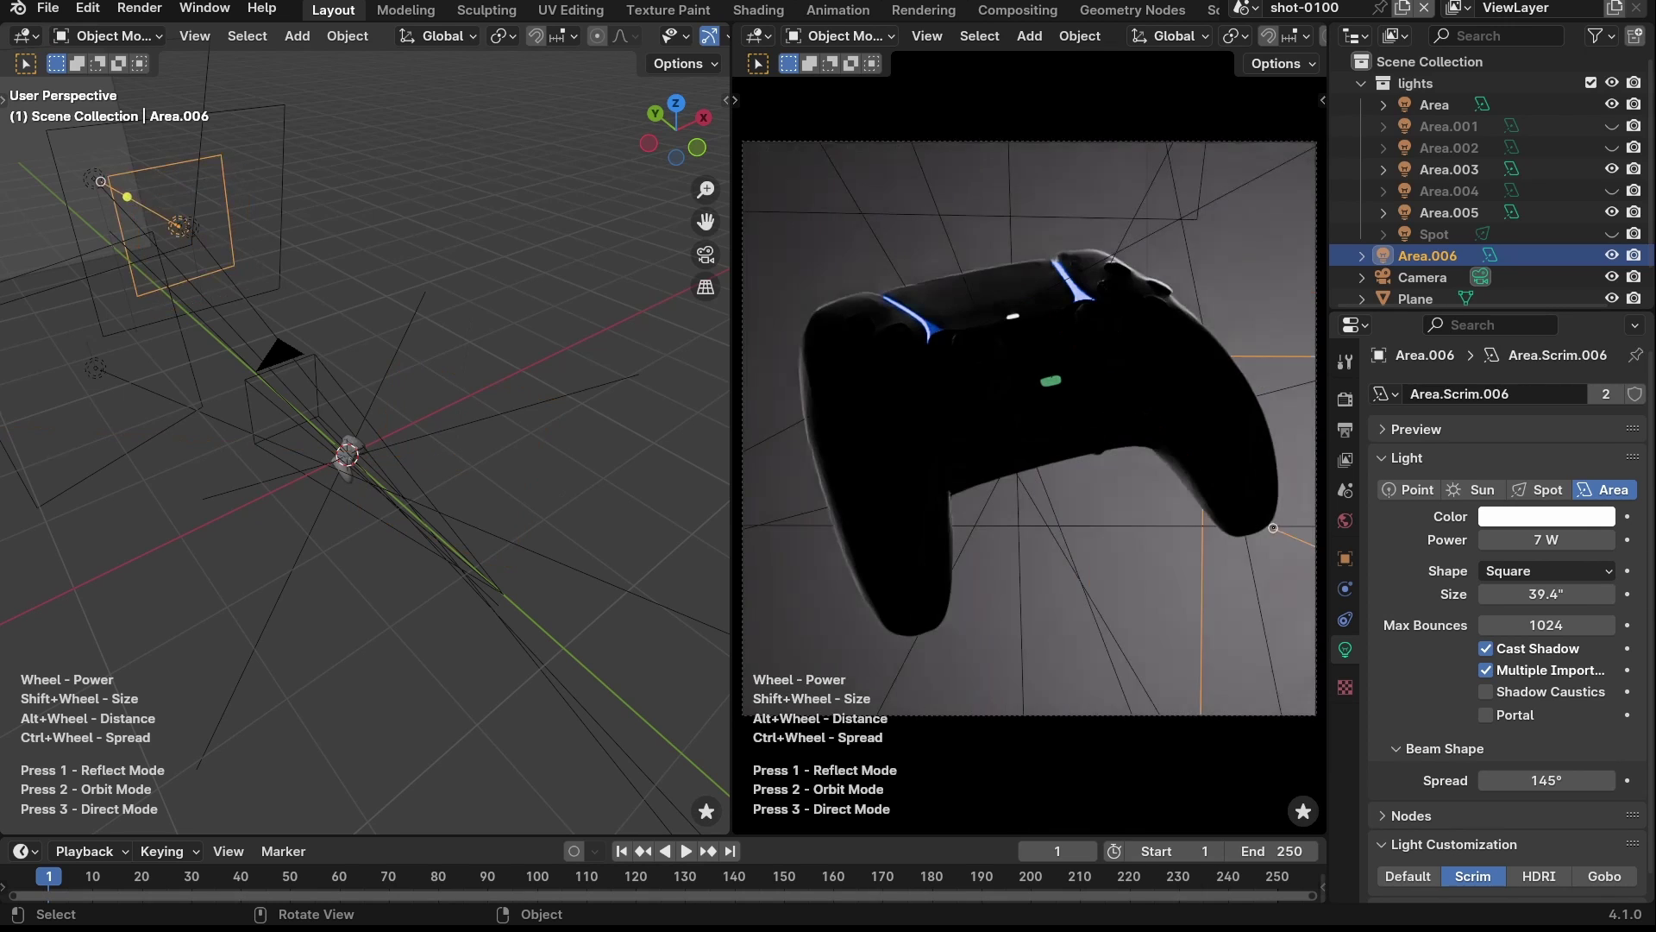
pyautogui.press('2')
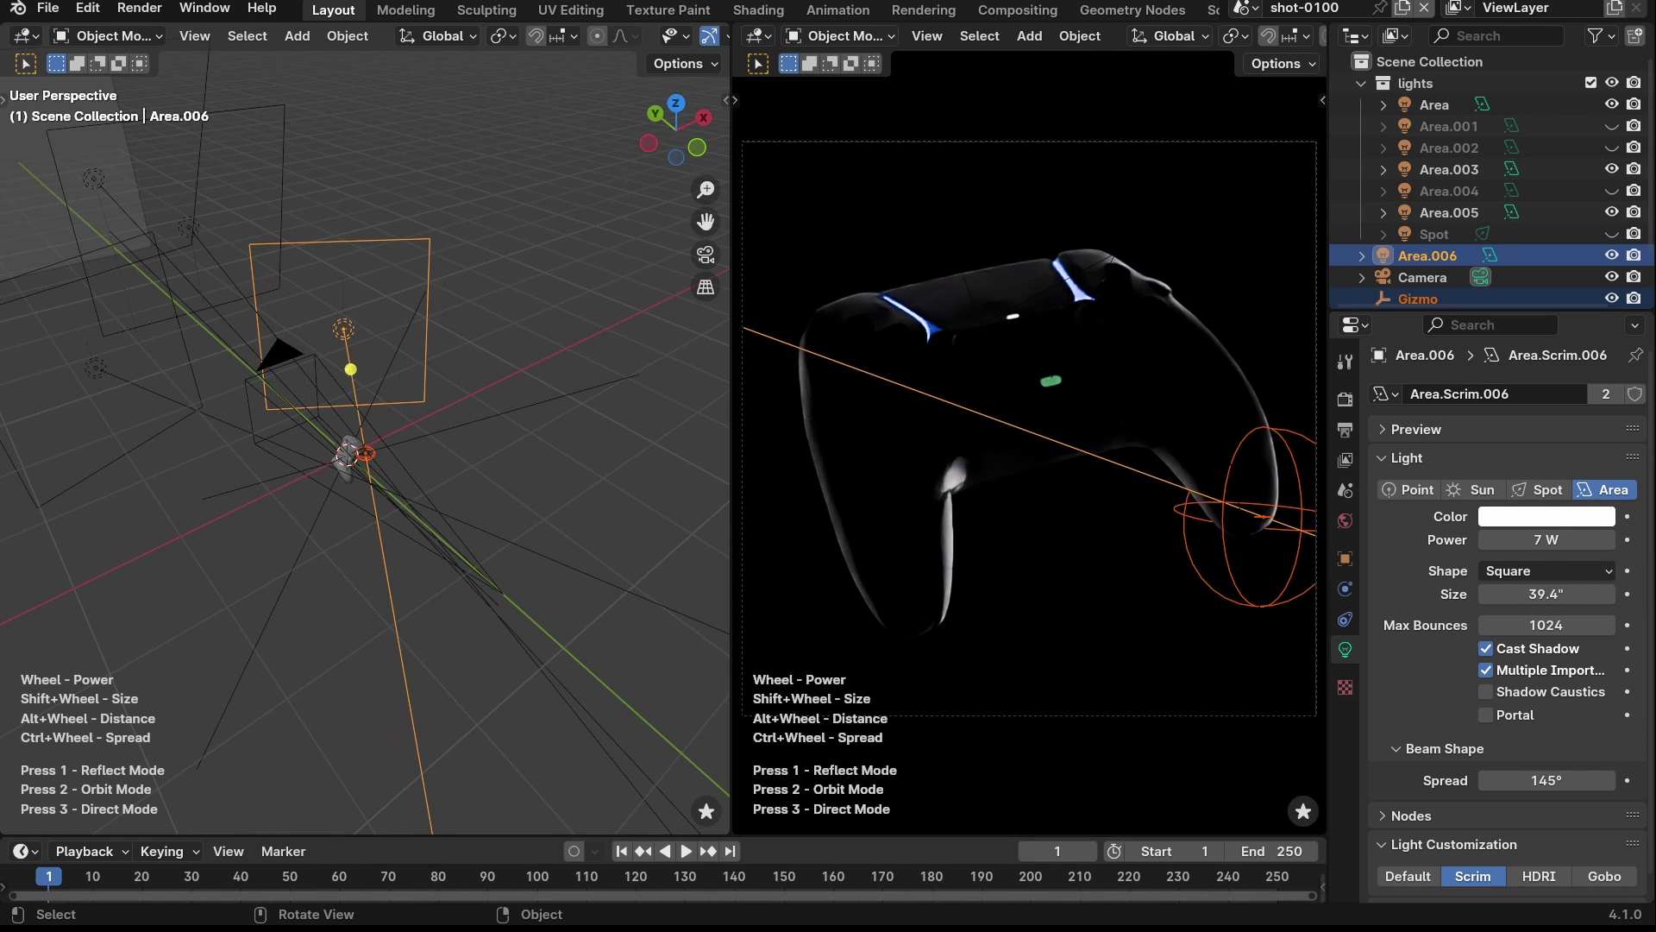
# - Lower the new underside light's power to 1.7793 W and confirm its placement along the controller's lower edges
pyautogui.scroll(-2, 1027, 431)
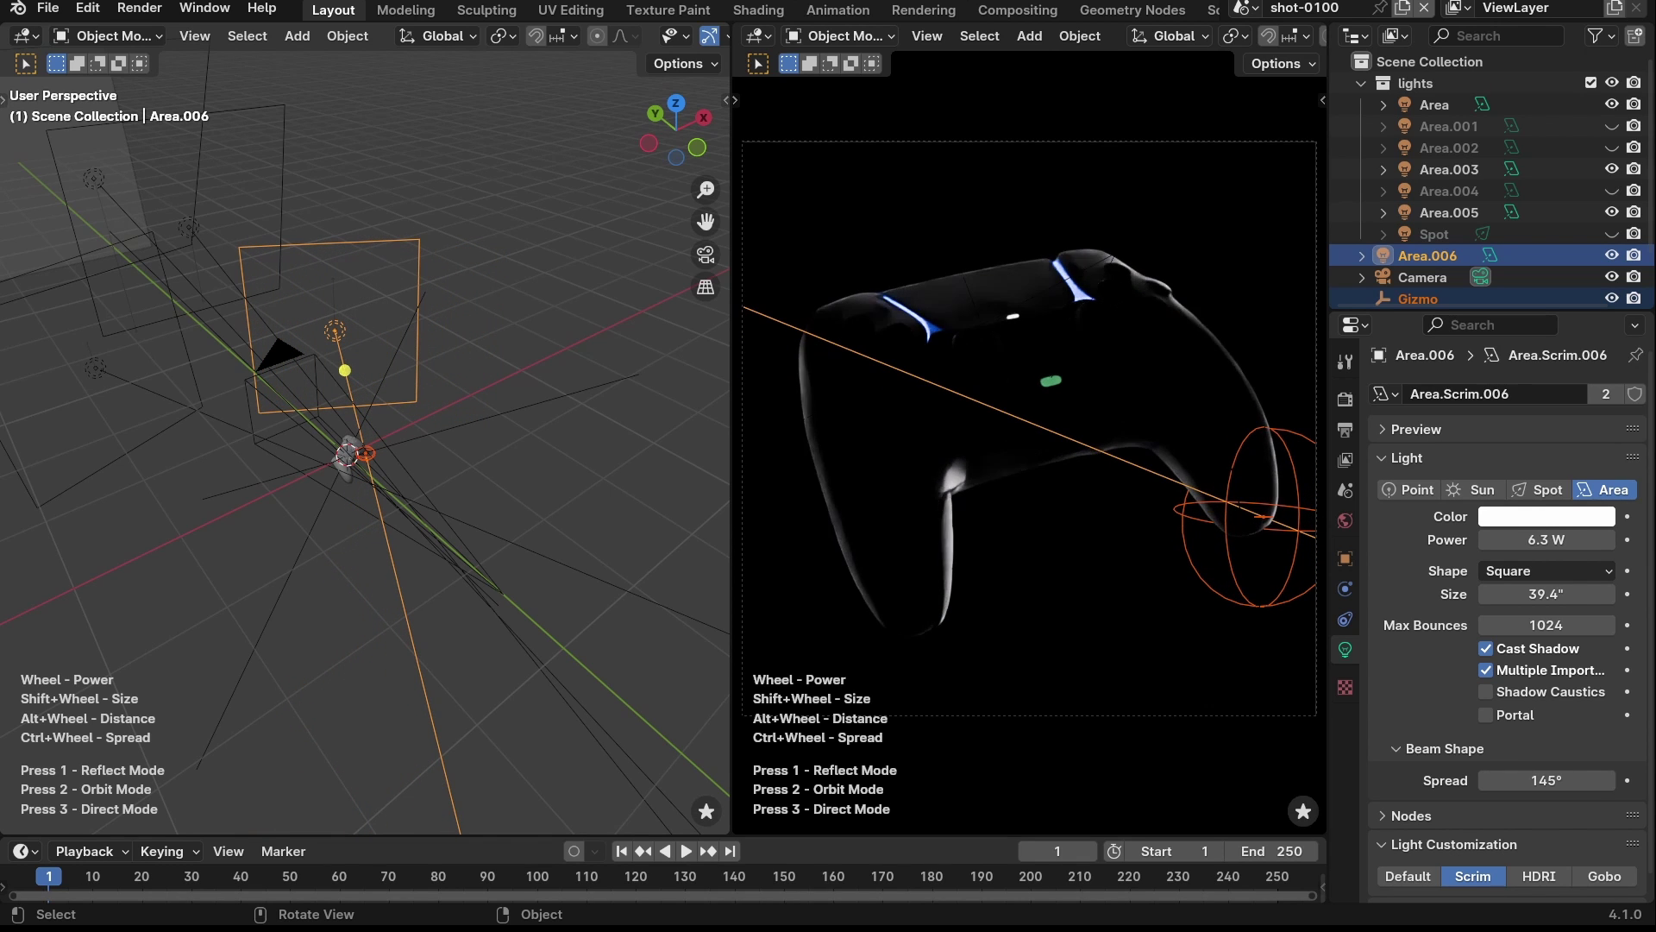
pyautogui.scroll(-1, 1026, 432)
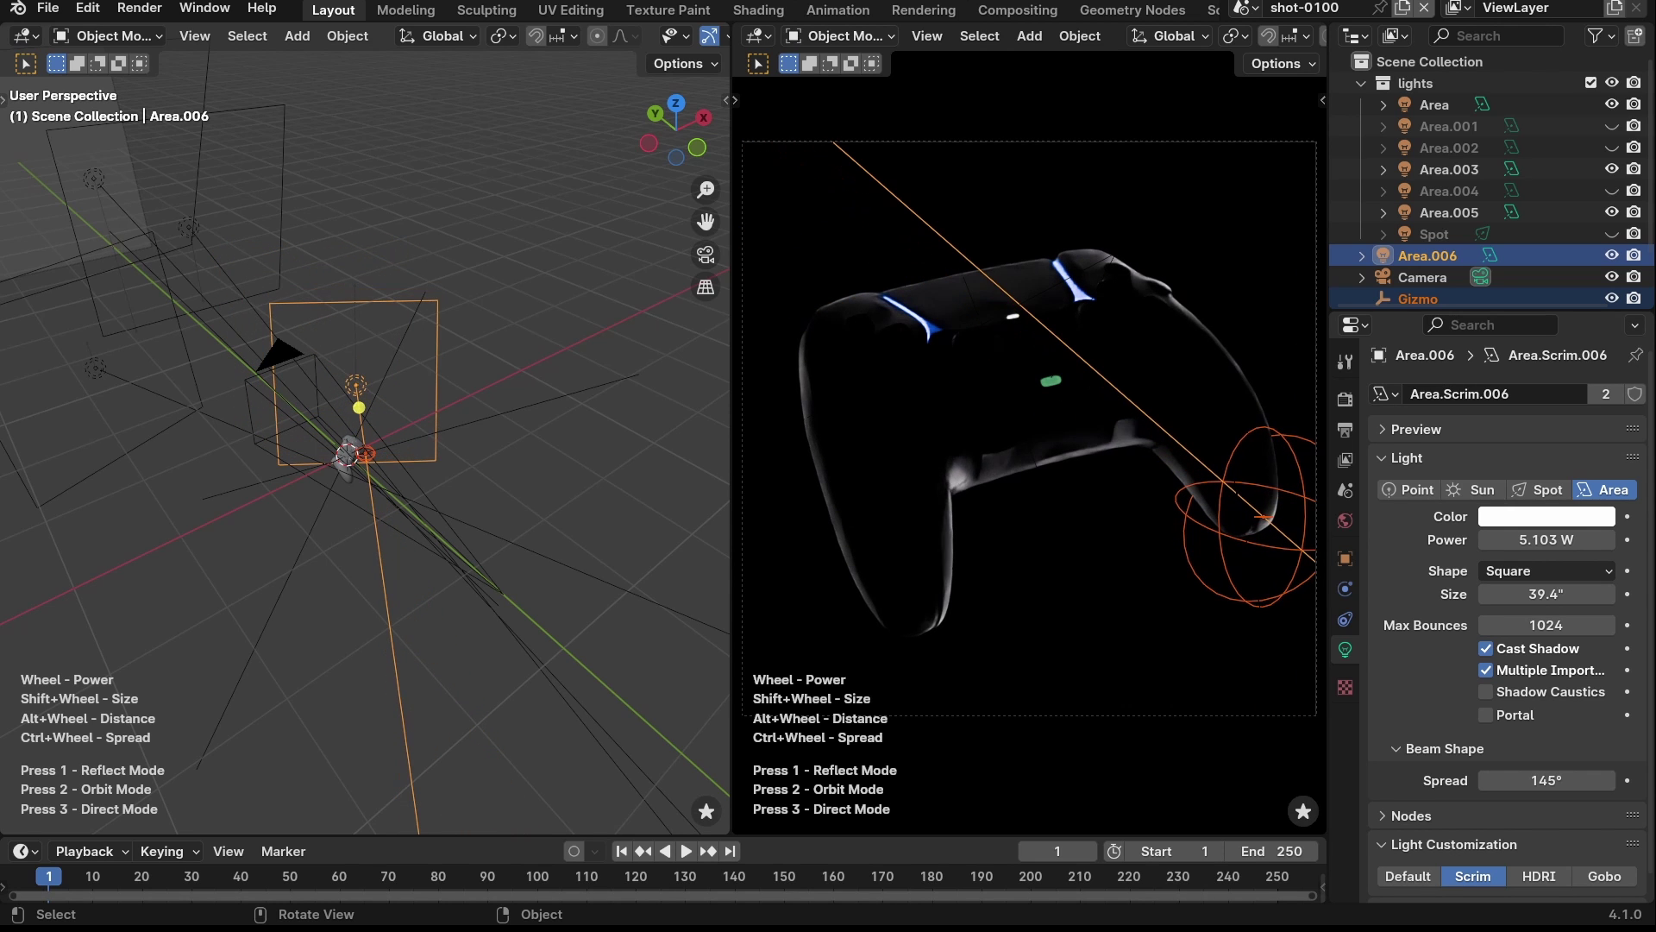
pyautogui.scroll(-3, 1027, 432)
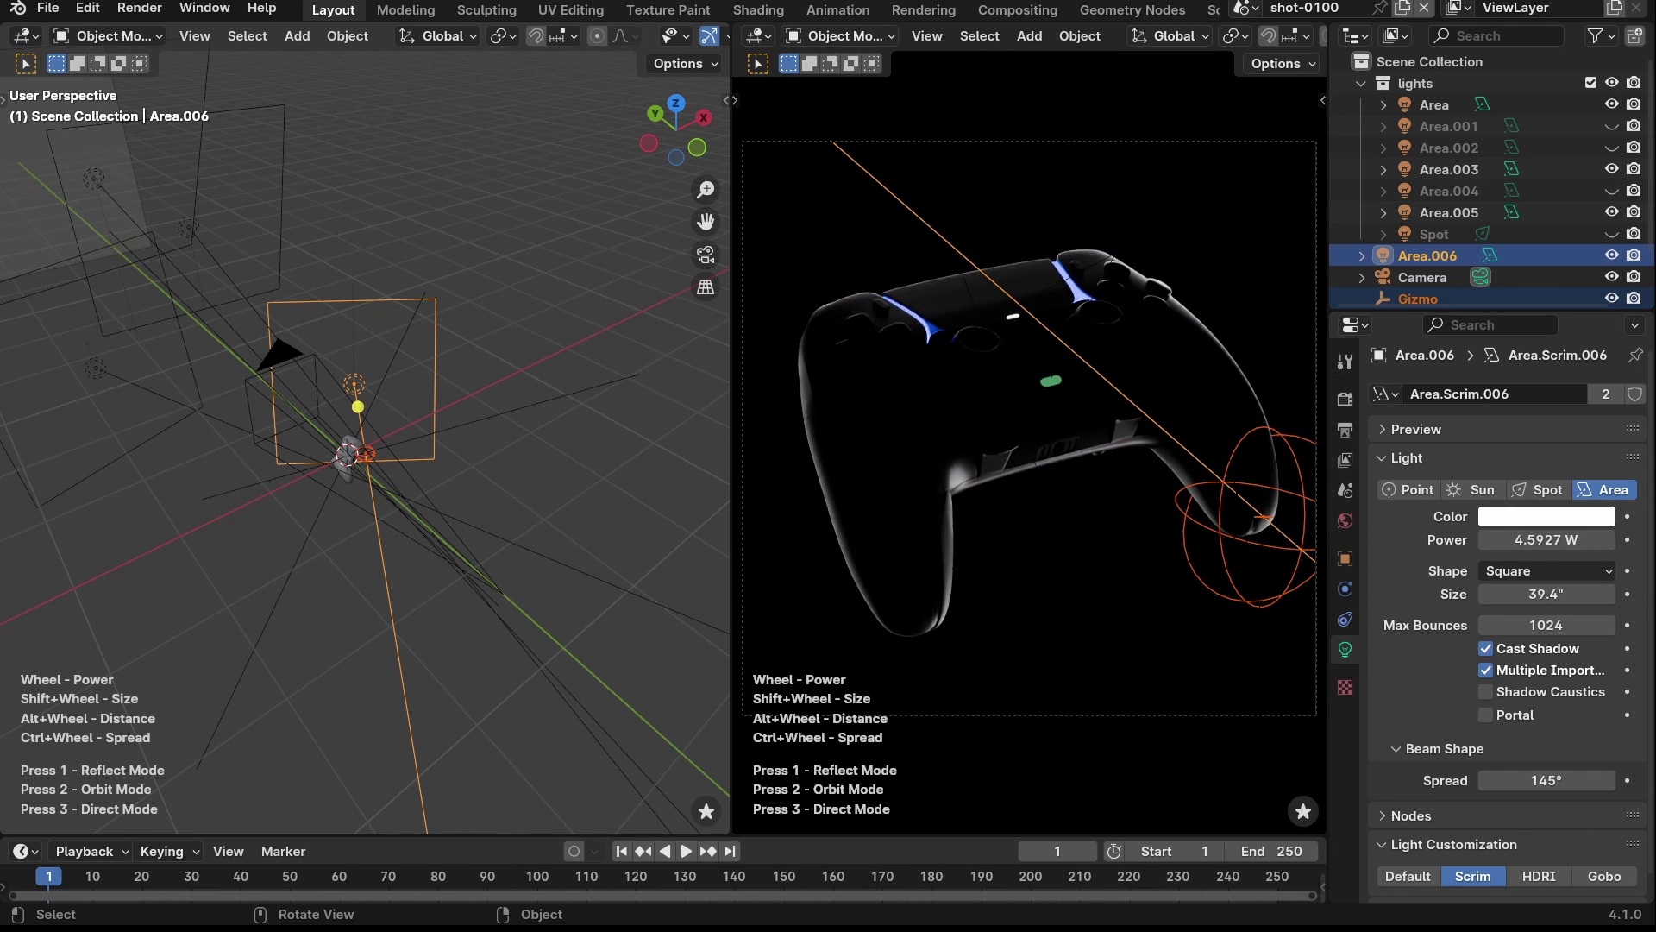
pyautogui.scroll(-4, 1026, 431)
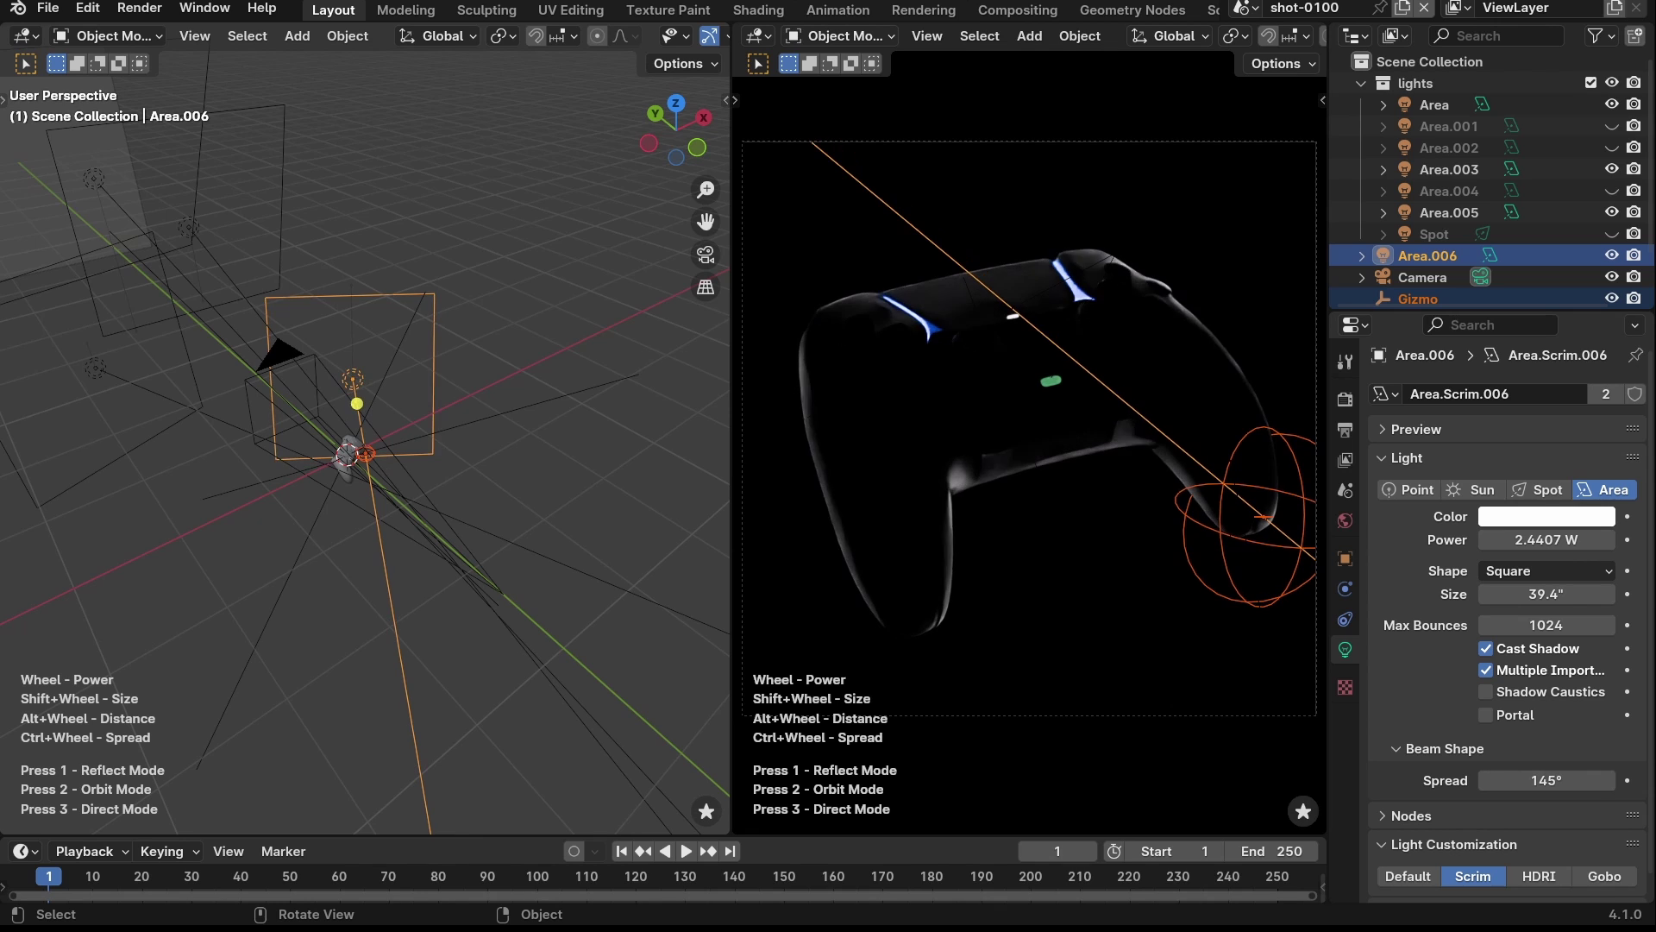
pyautogui.scroll(-3, 1026, 432)
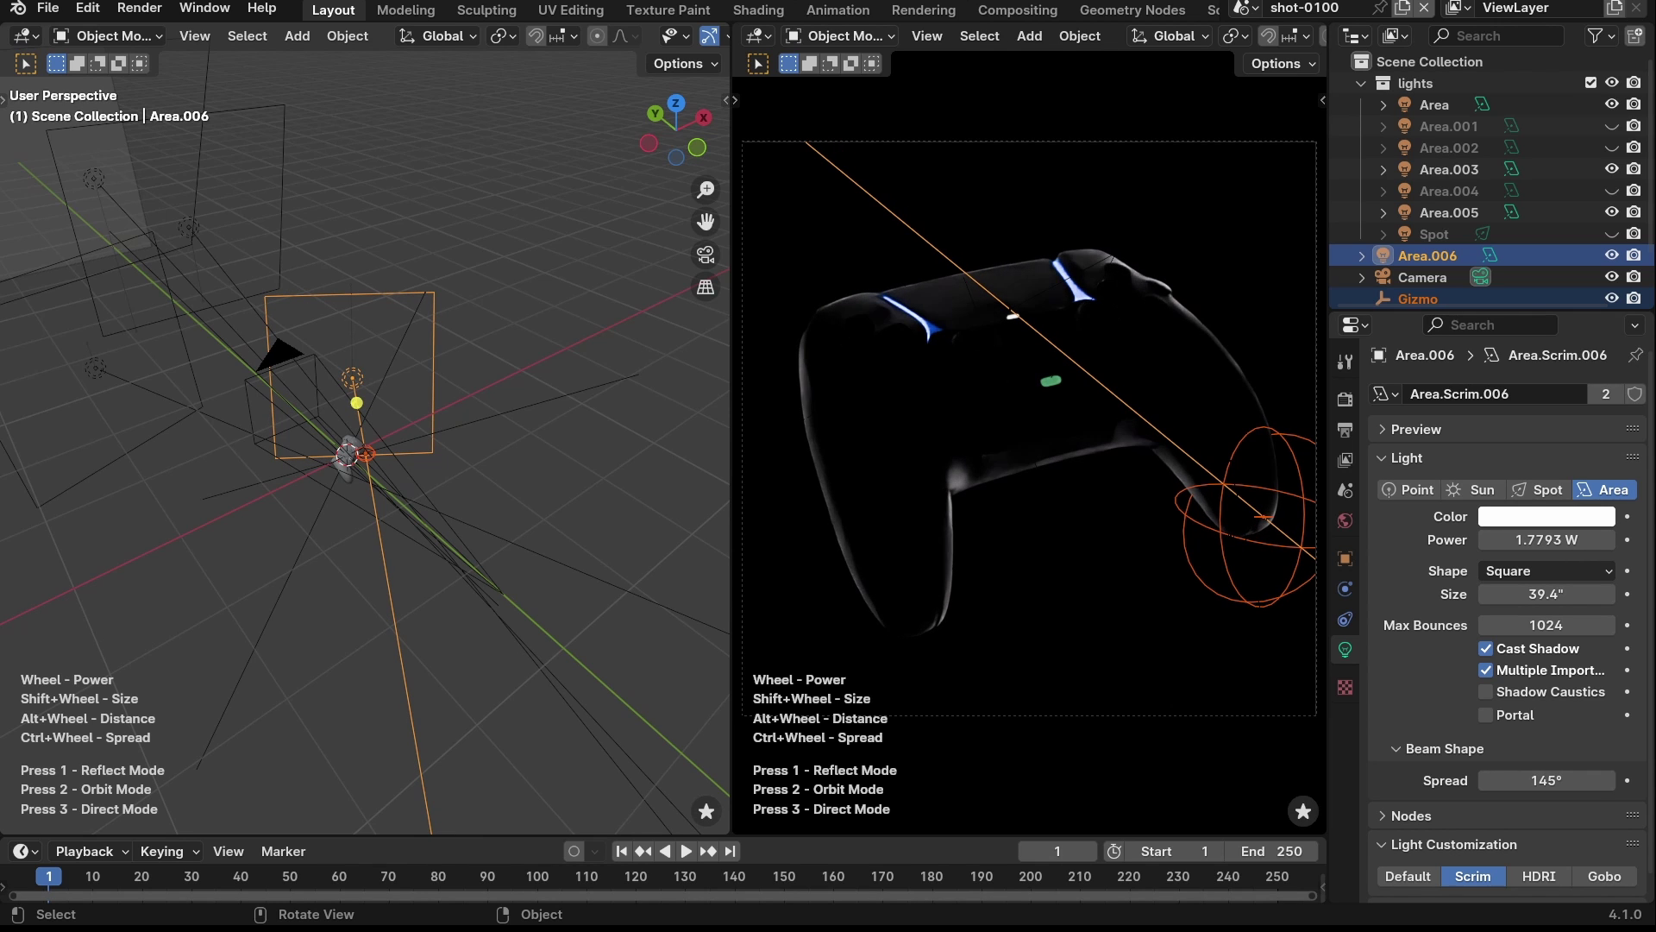
pyautogui.click(1263, 516)
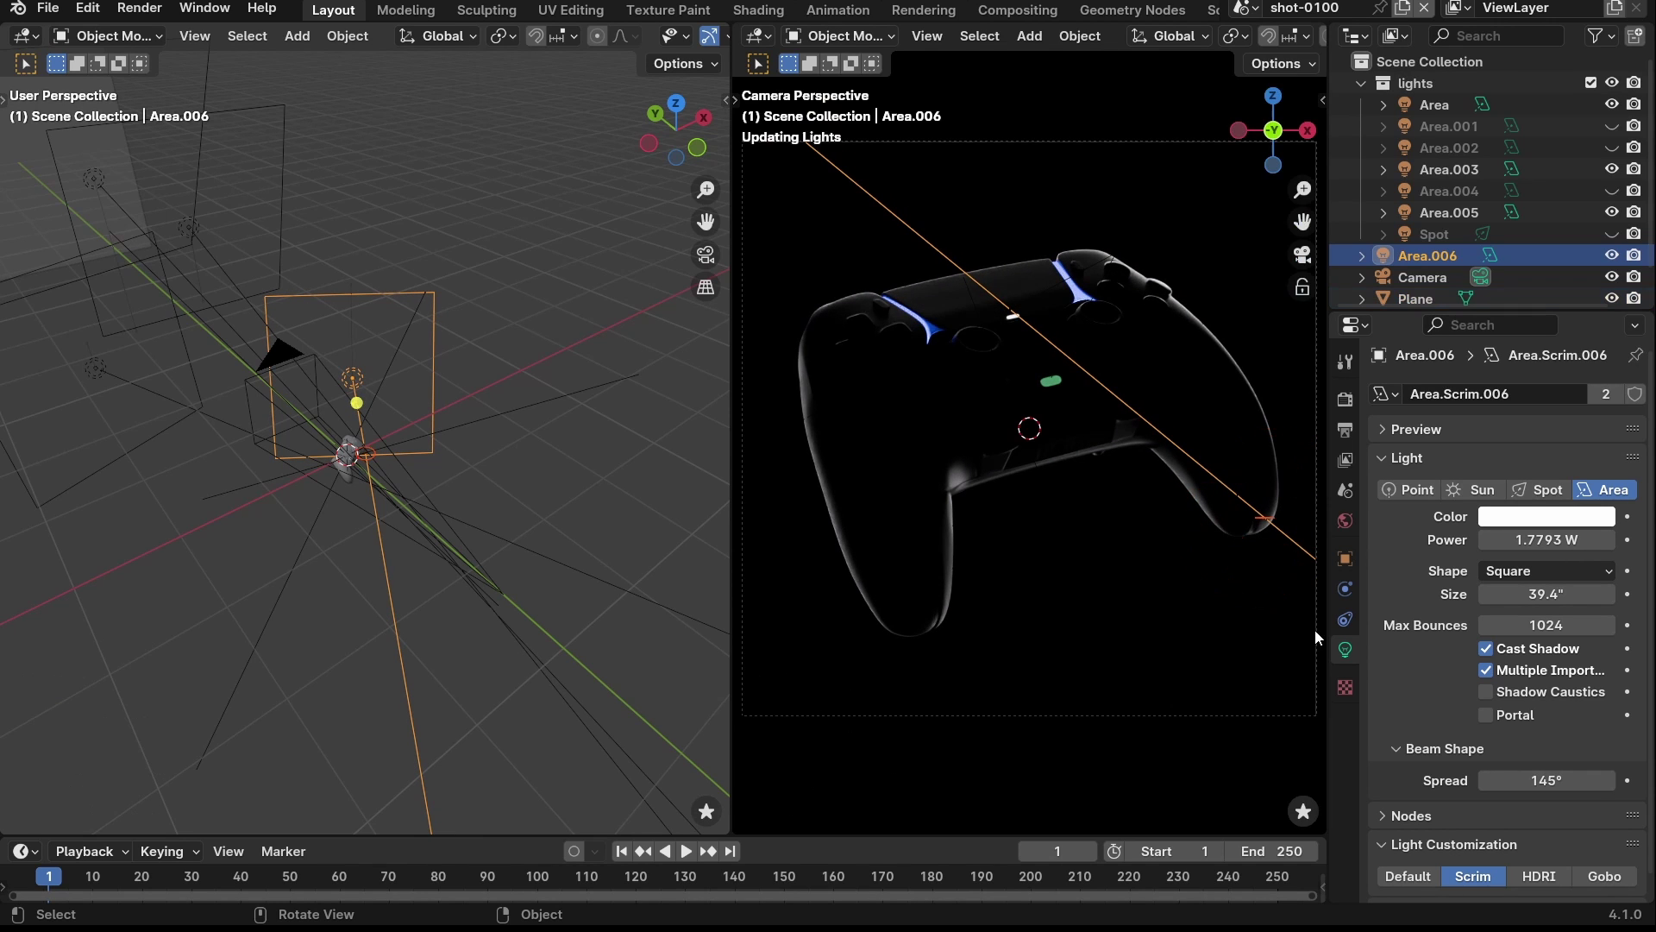
pyautogui.click(1079, 502)
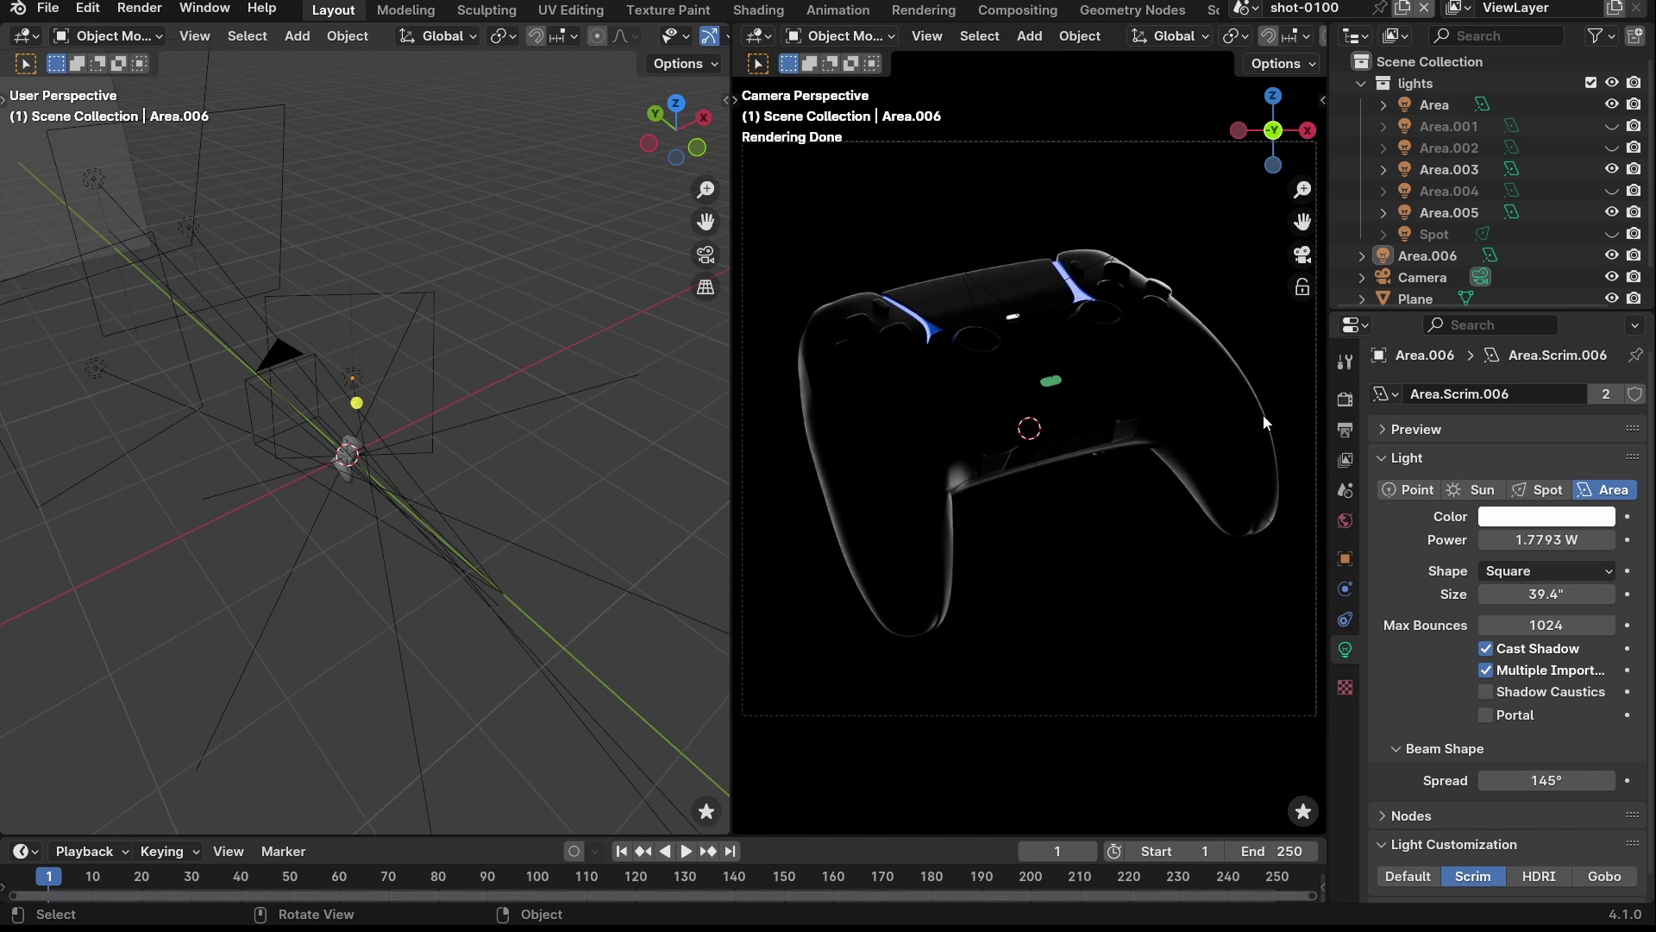
# - Gather the rim lights Area, Area.003, Area.005 and Area.006 into a new collection named light-rim
pyautogui.moveTo(1415, 252); pyautogui.dragTo(1411, 98)
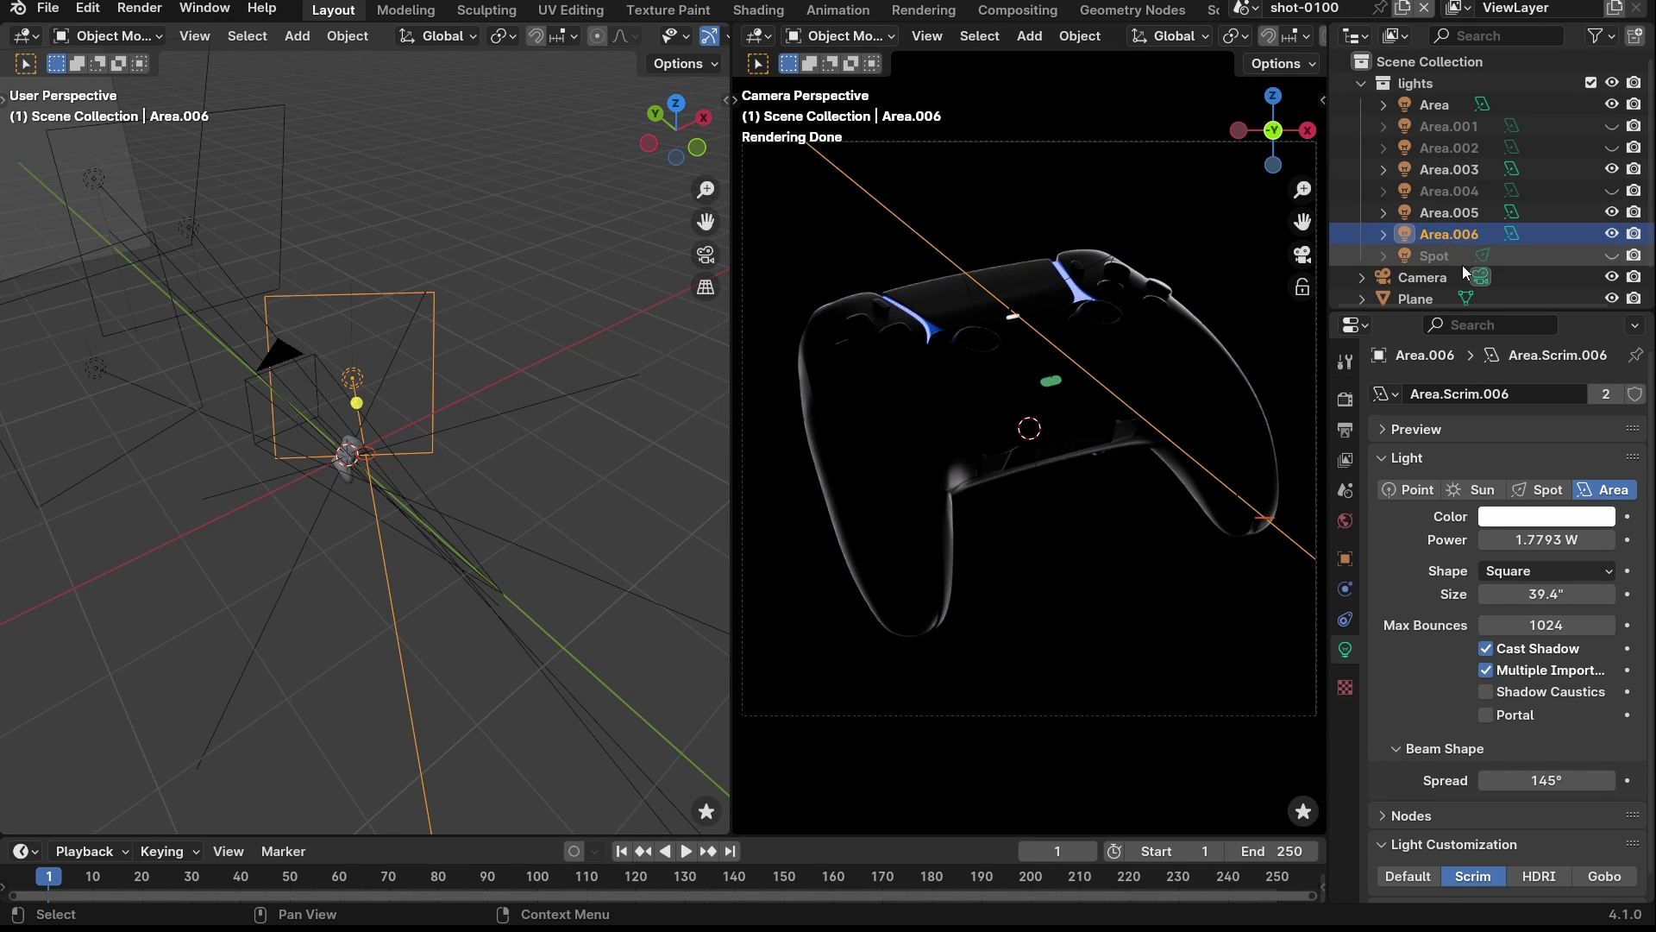
pyautogui.click(1421, 96)
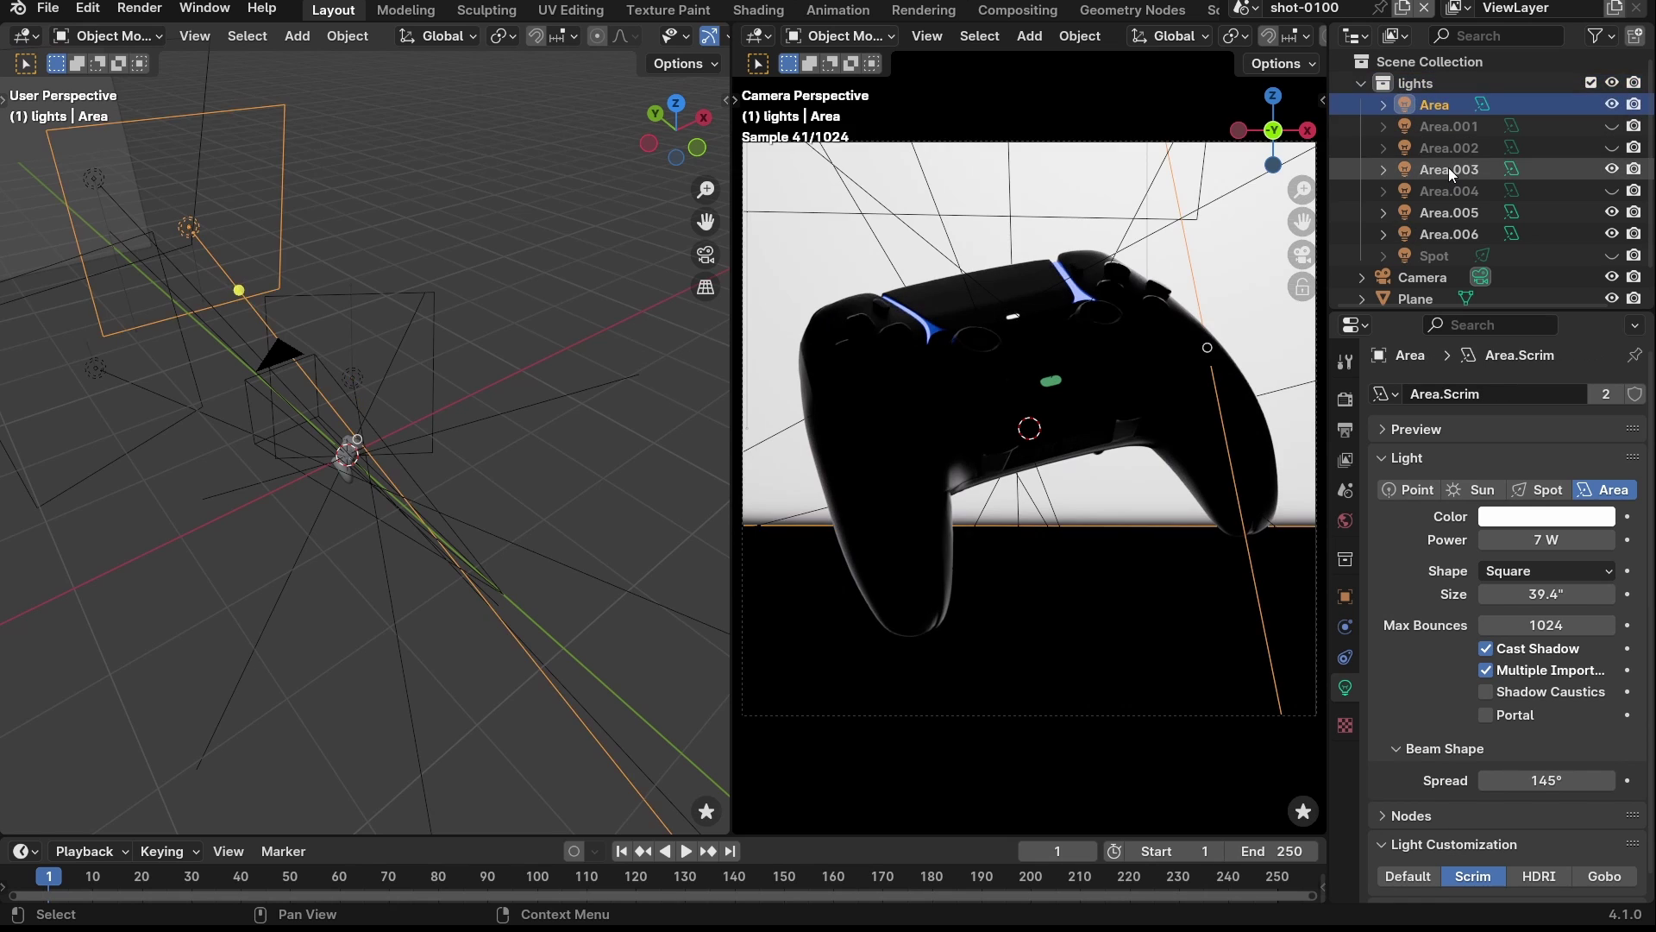
pyautogui.keyDown('ctrl'); pyautogui.click(1448, 170); pyautogui.keyUp('ctrl')
pyautogui.keyDown('ctrl'); pyautogui.click(1450, 228); pyautogui.keyUp('ctrl')
pyautogui.keyDown('ctrl'); pyautogui.click(1452, 219); pyautogui.keyUp('ctrl')
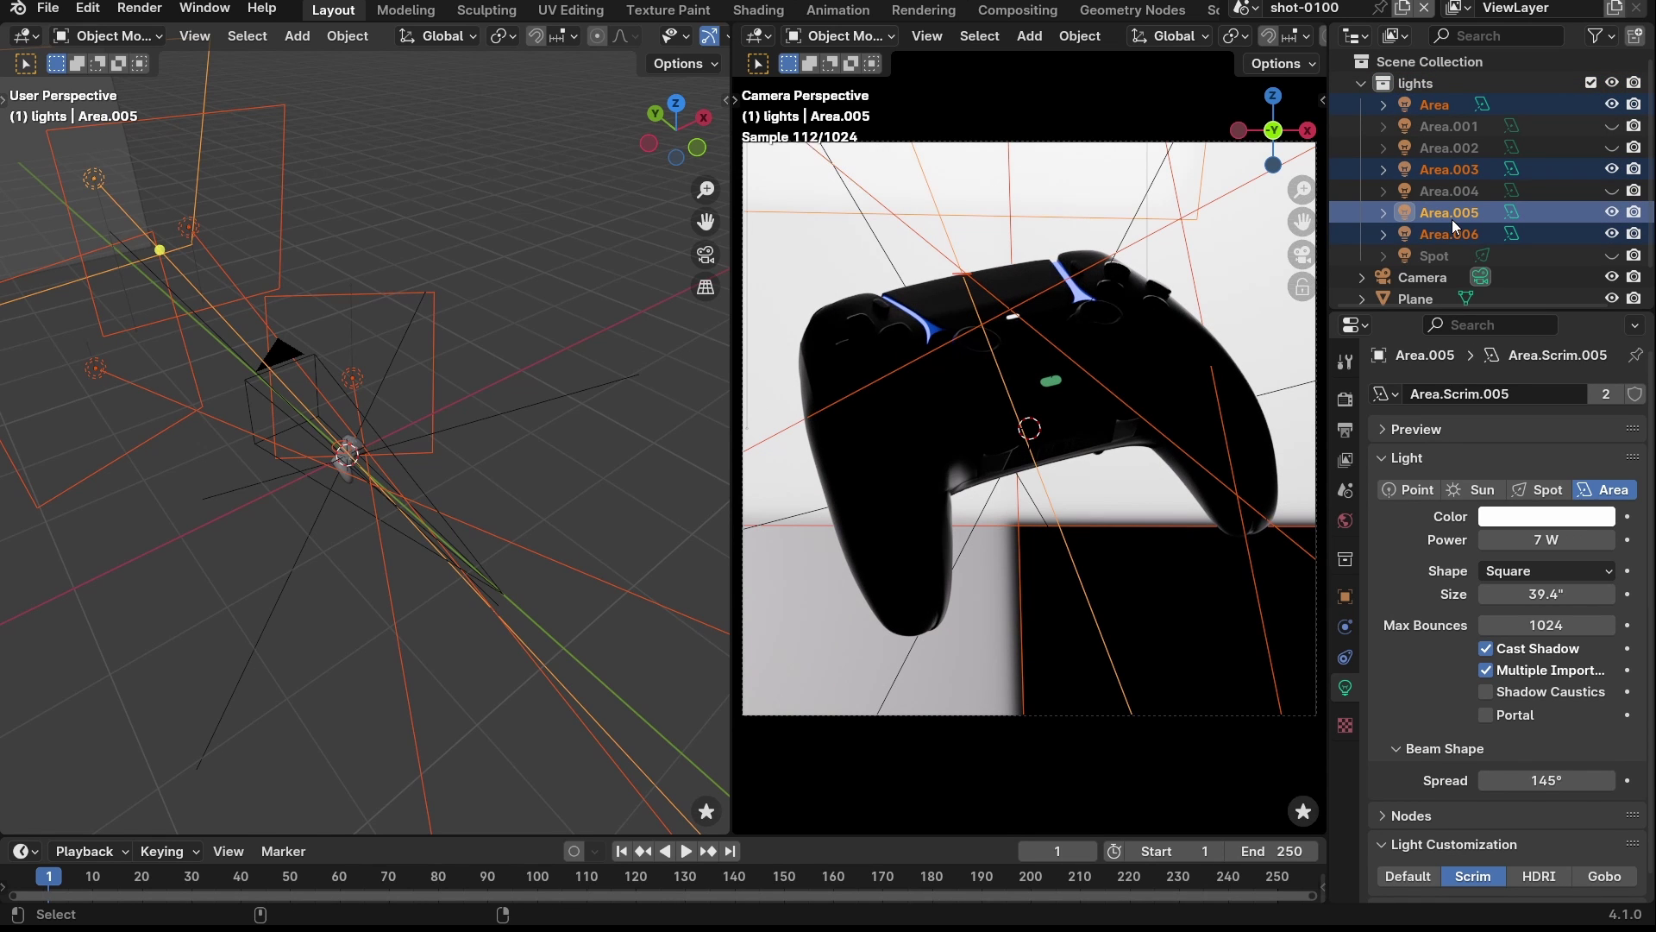
pyautogui.press('m')
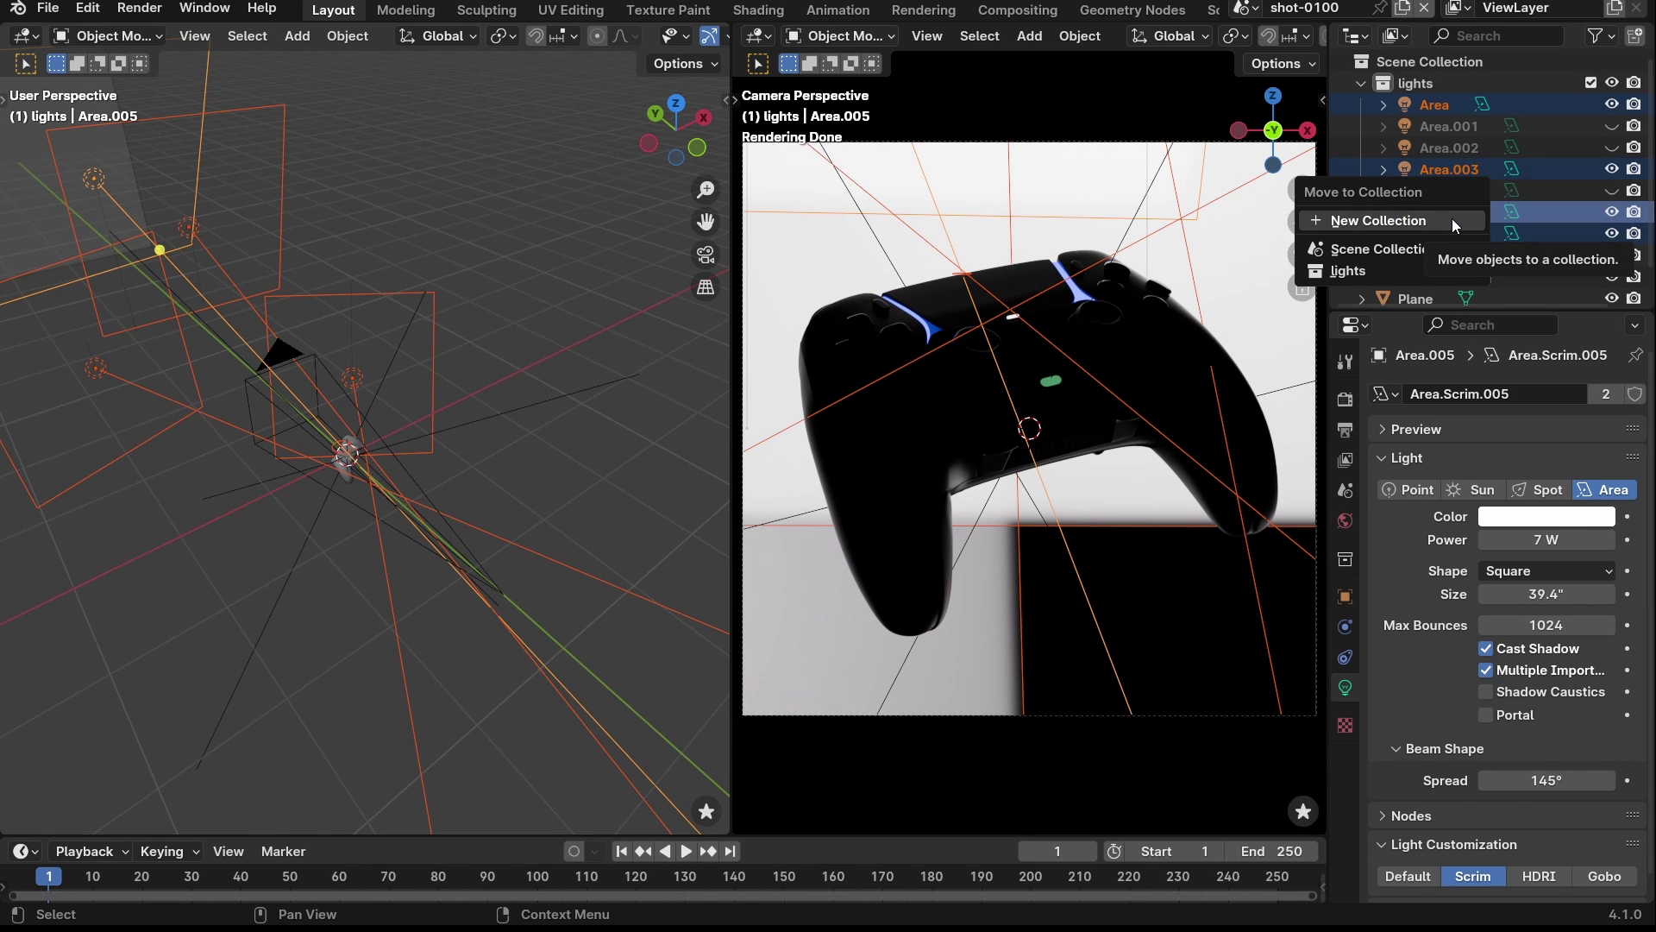
pyautogui.click(1451, 219)
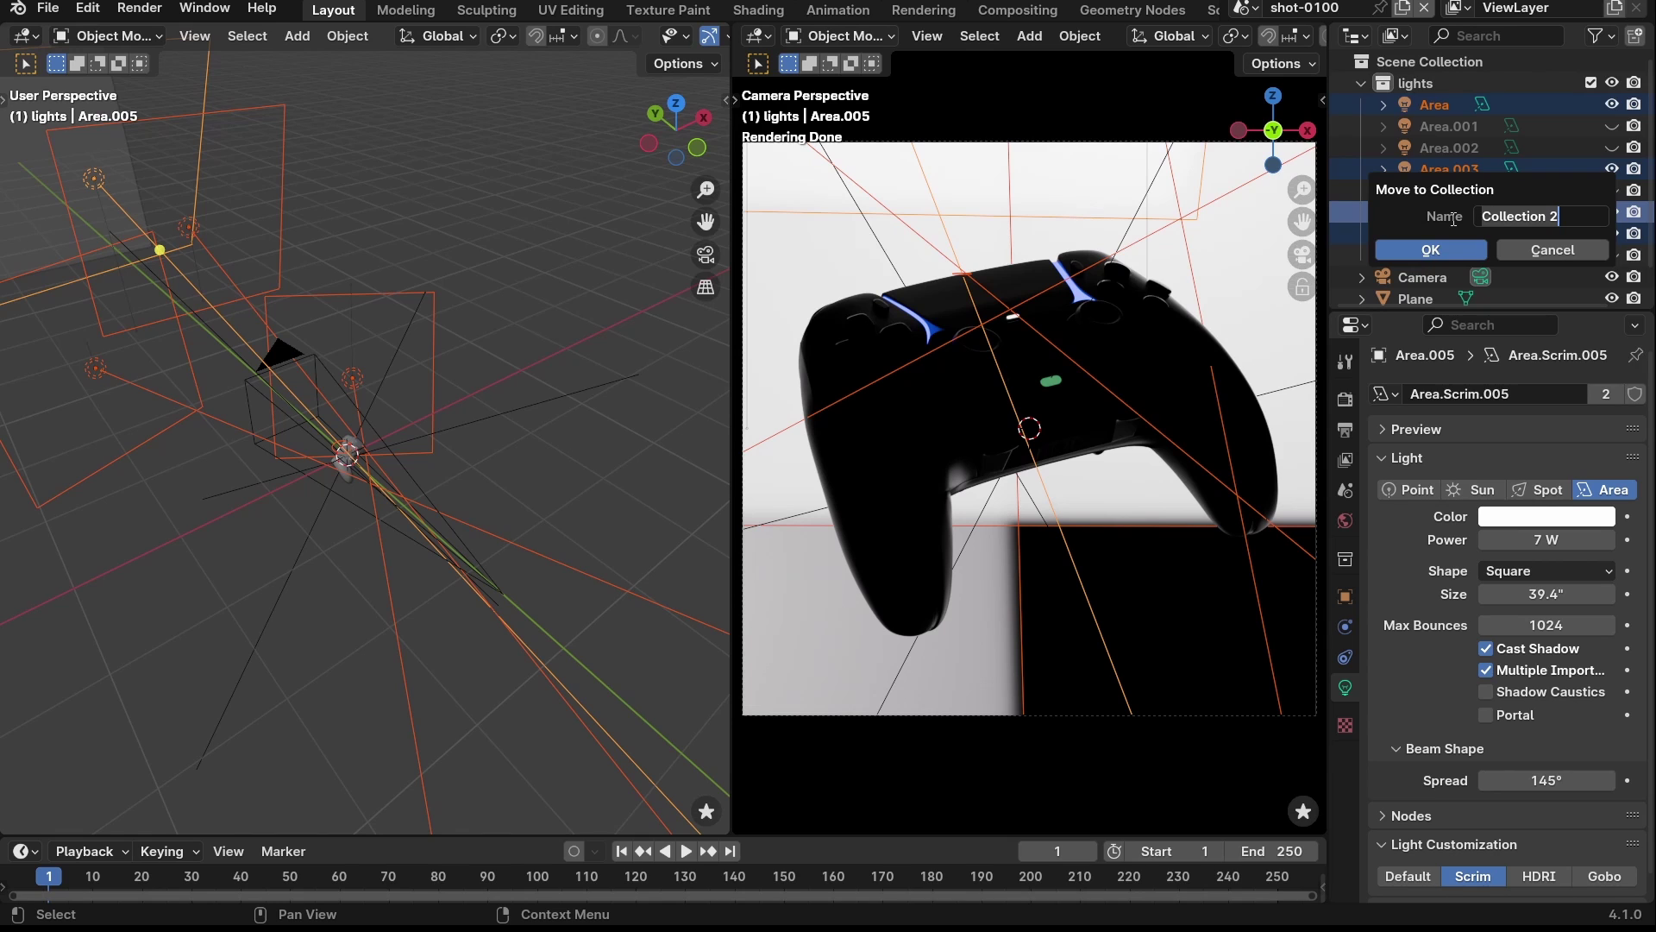
pyautogui.write('light-rim')
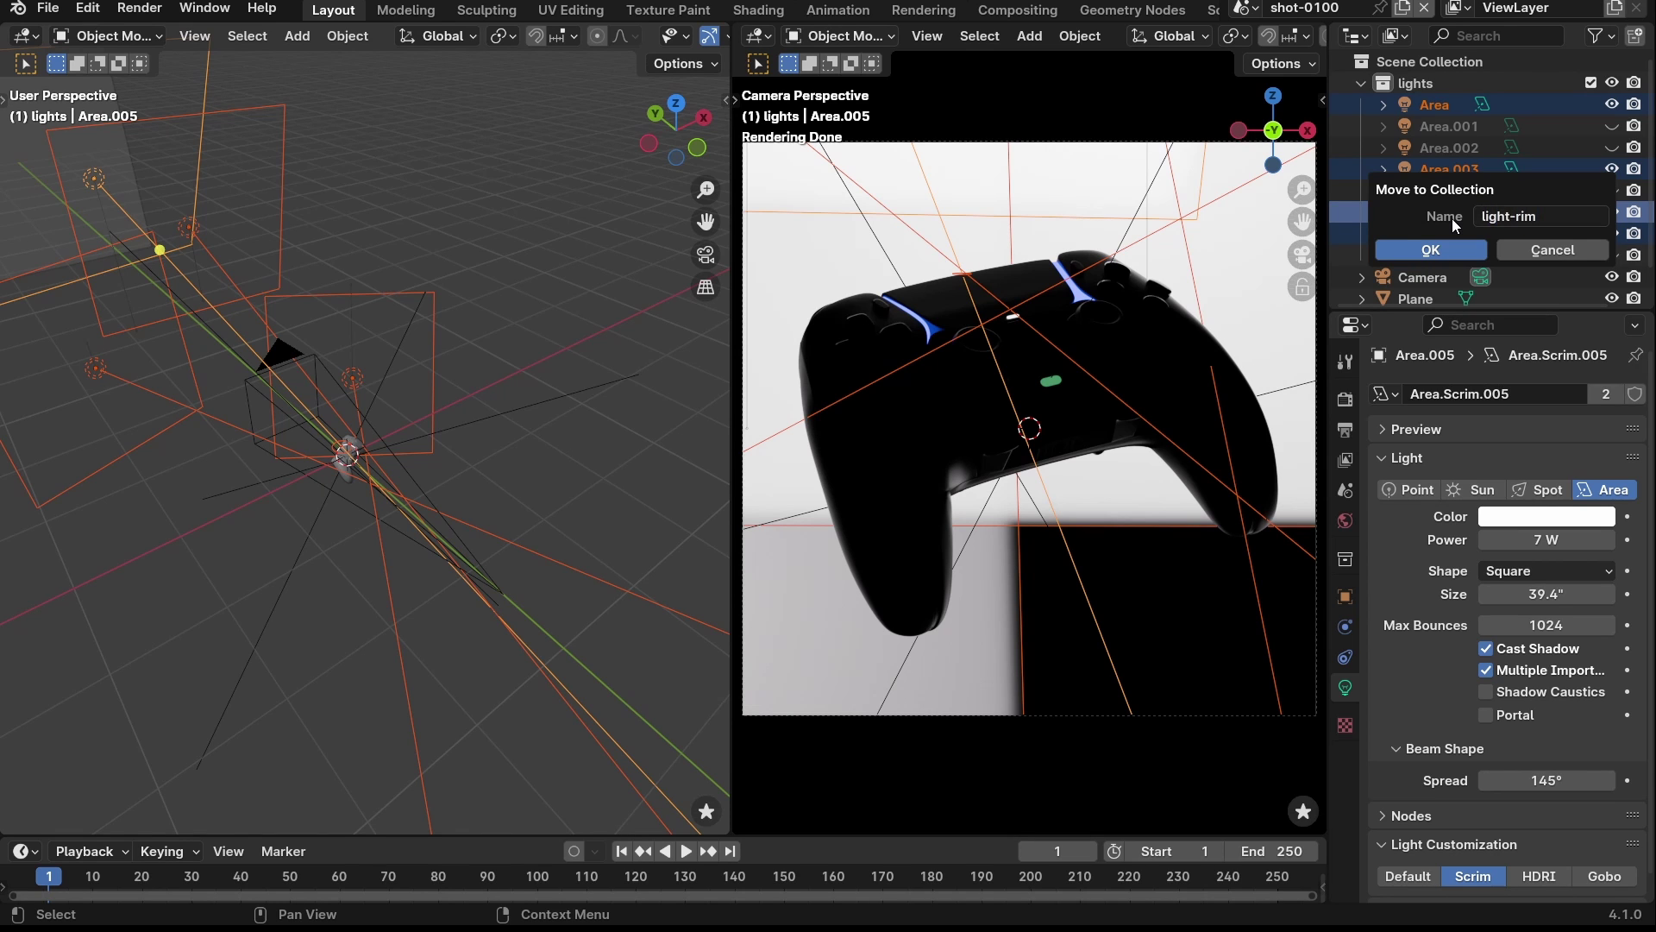
pyautogui.press('Return')
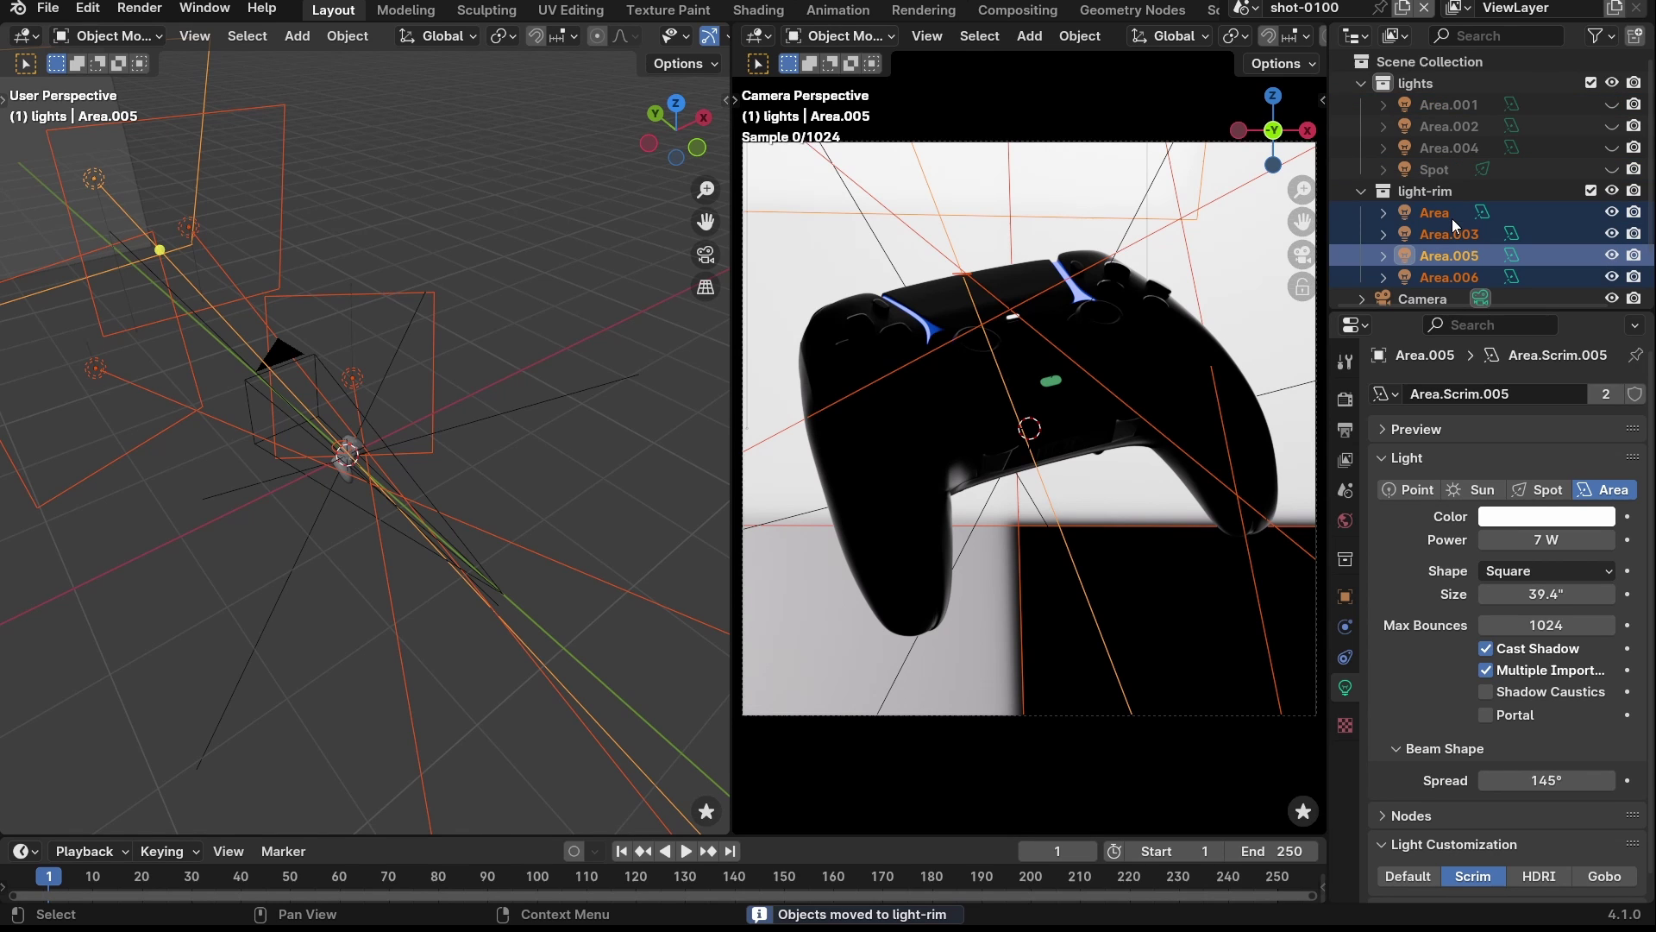
# - Collapse the lights and light-rim collections and compare the render with the rim lights hidden and shown
pyautogui.click(1365, 190)
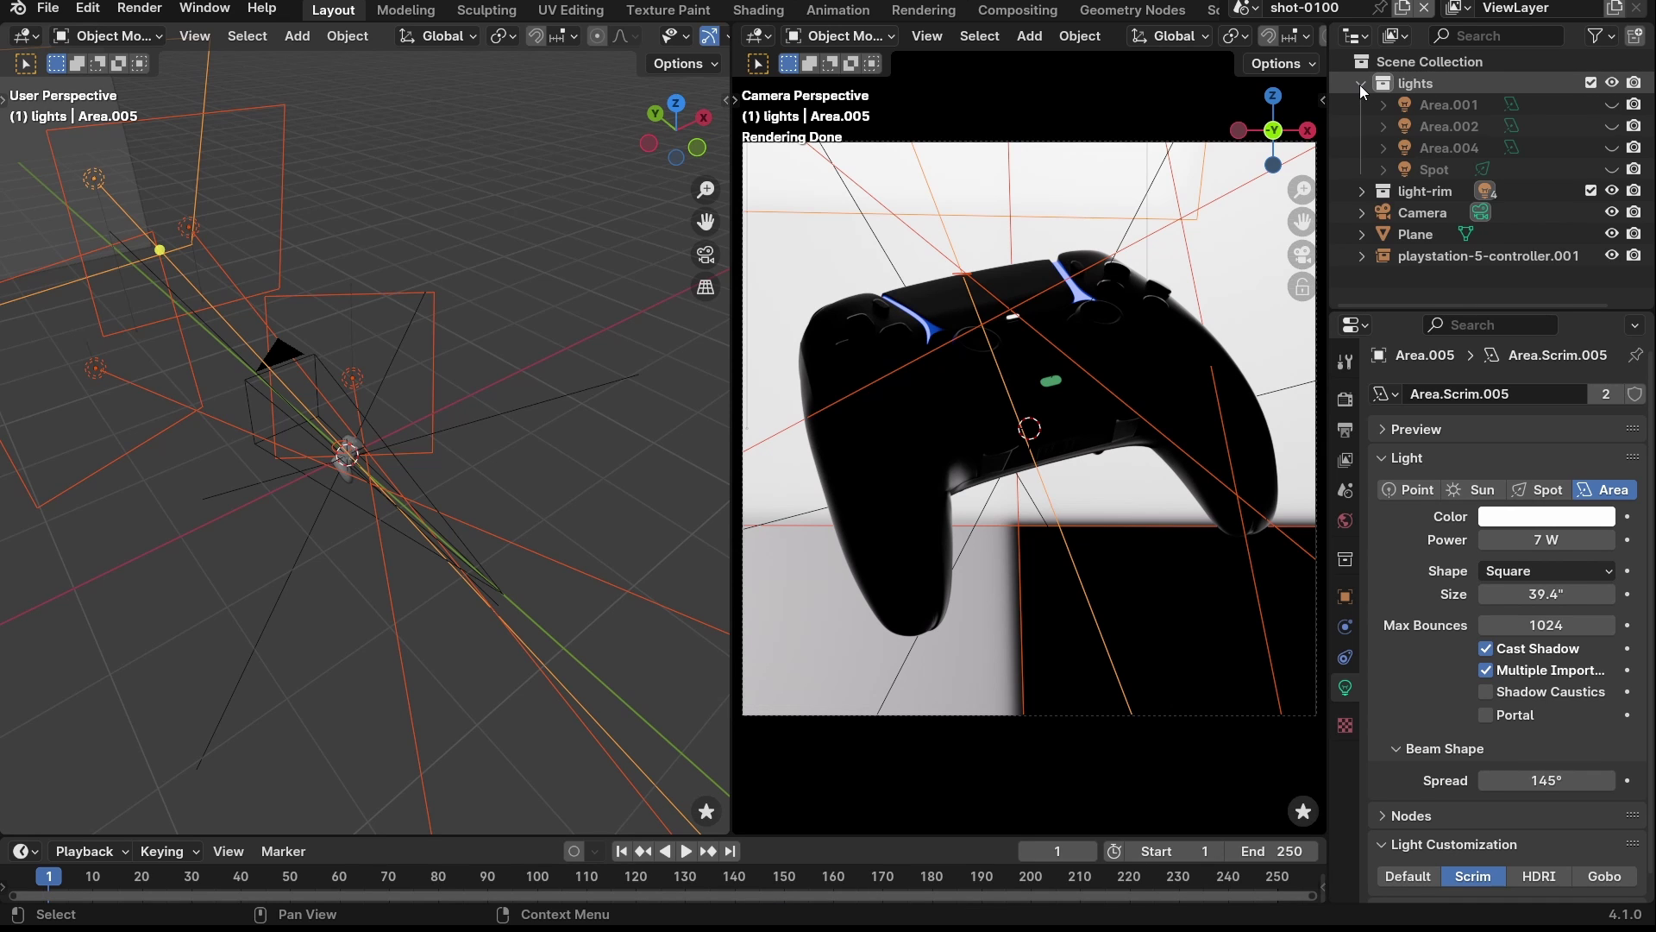
pyautogui.click(1359, 83)
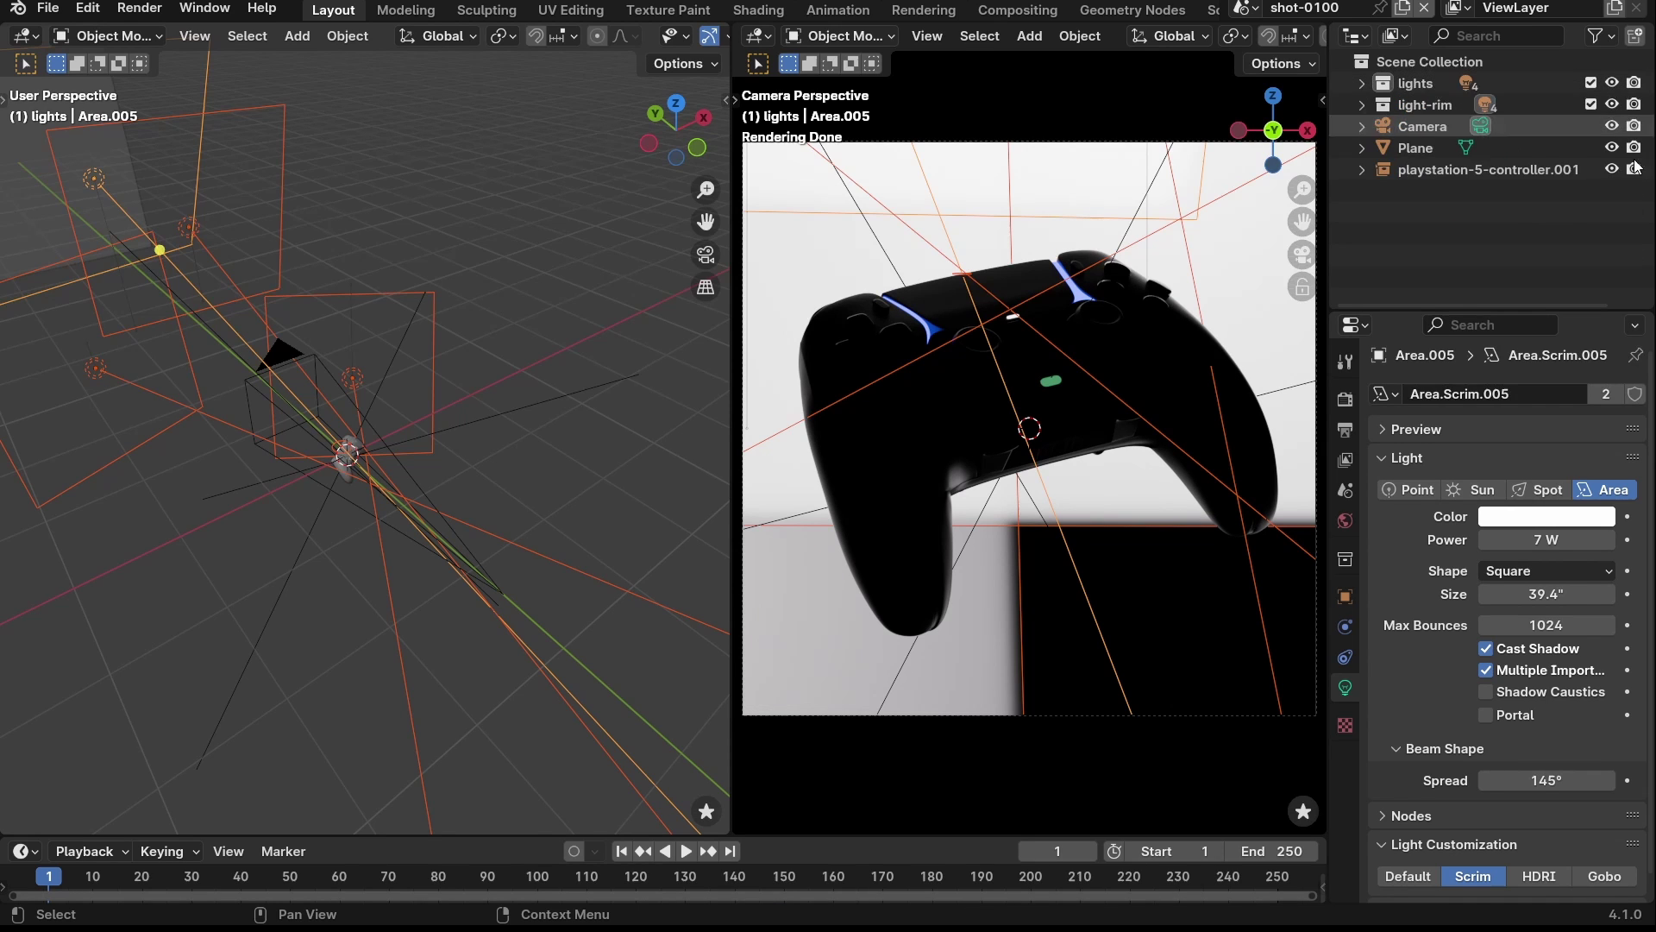
pyautogui.click(1609, 104)
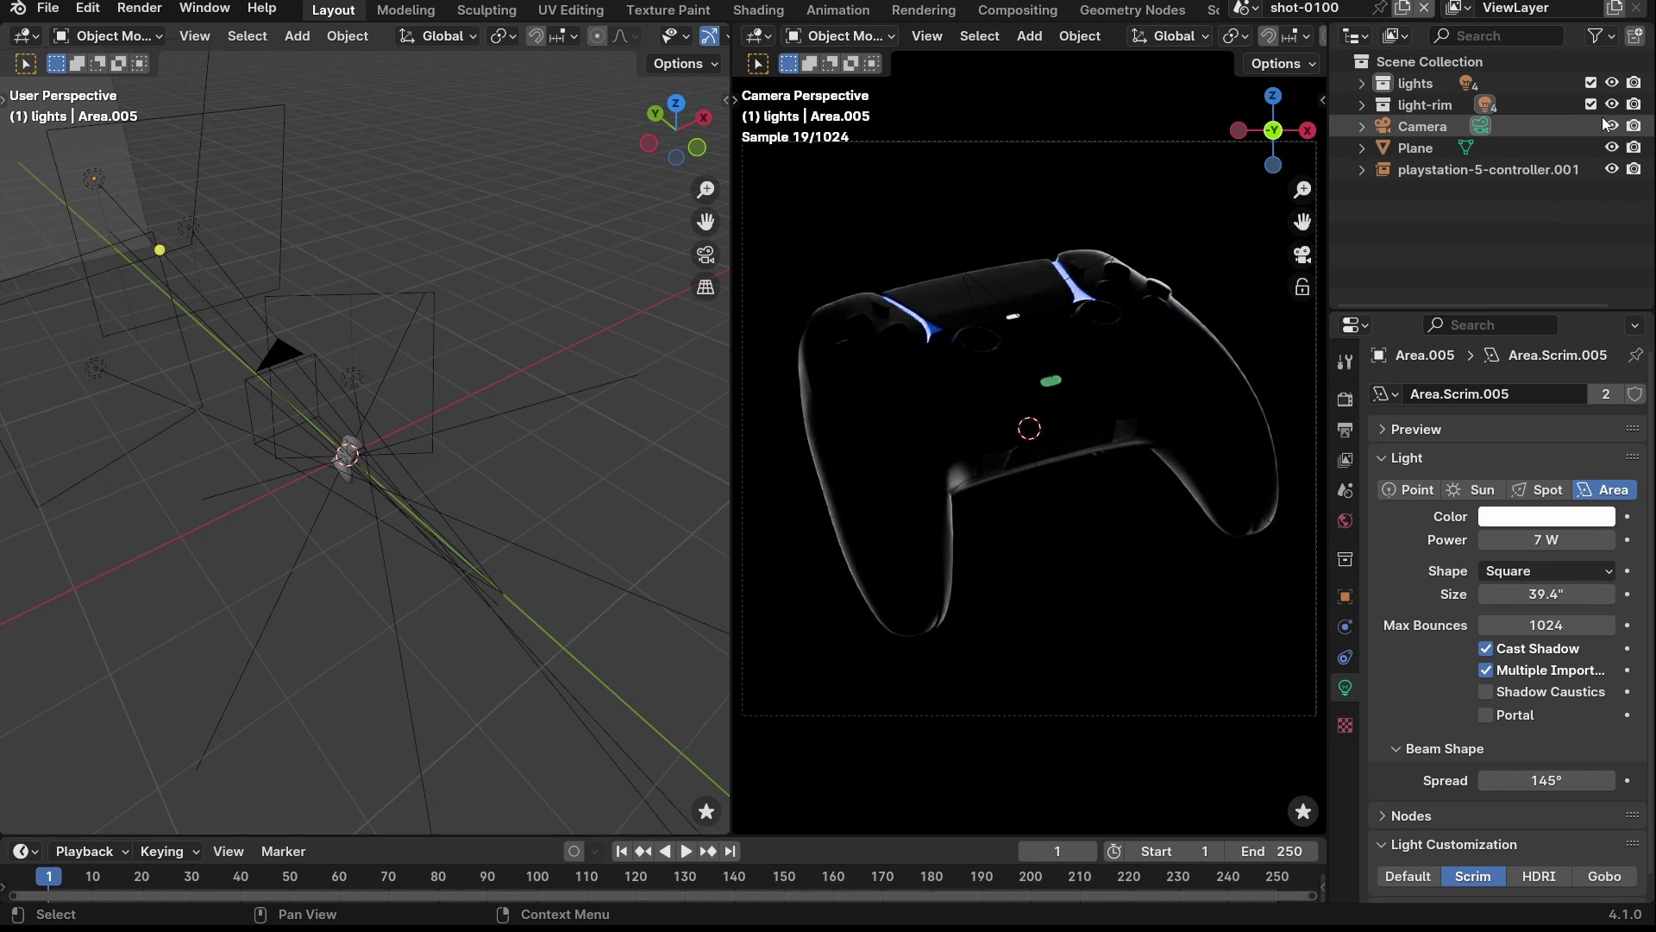
pyautogui.click(1610, 106)
pyautogui.click(1609, 105)
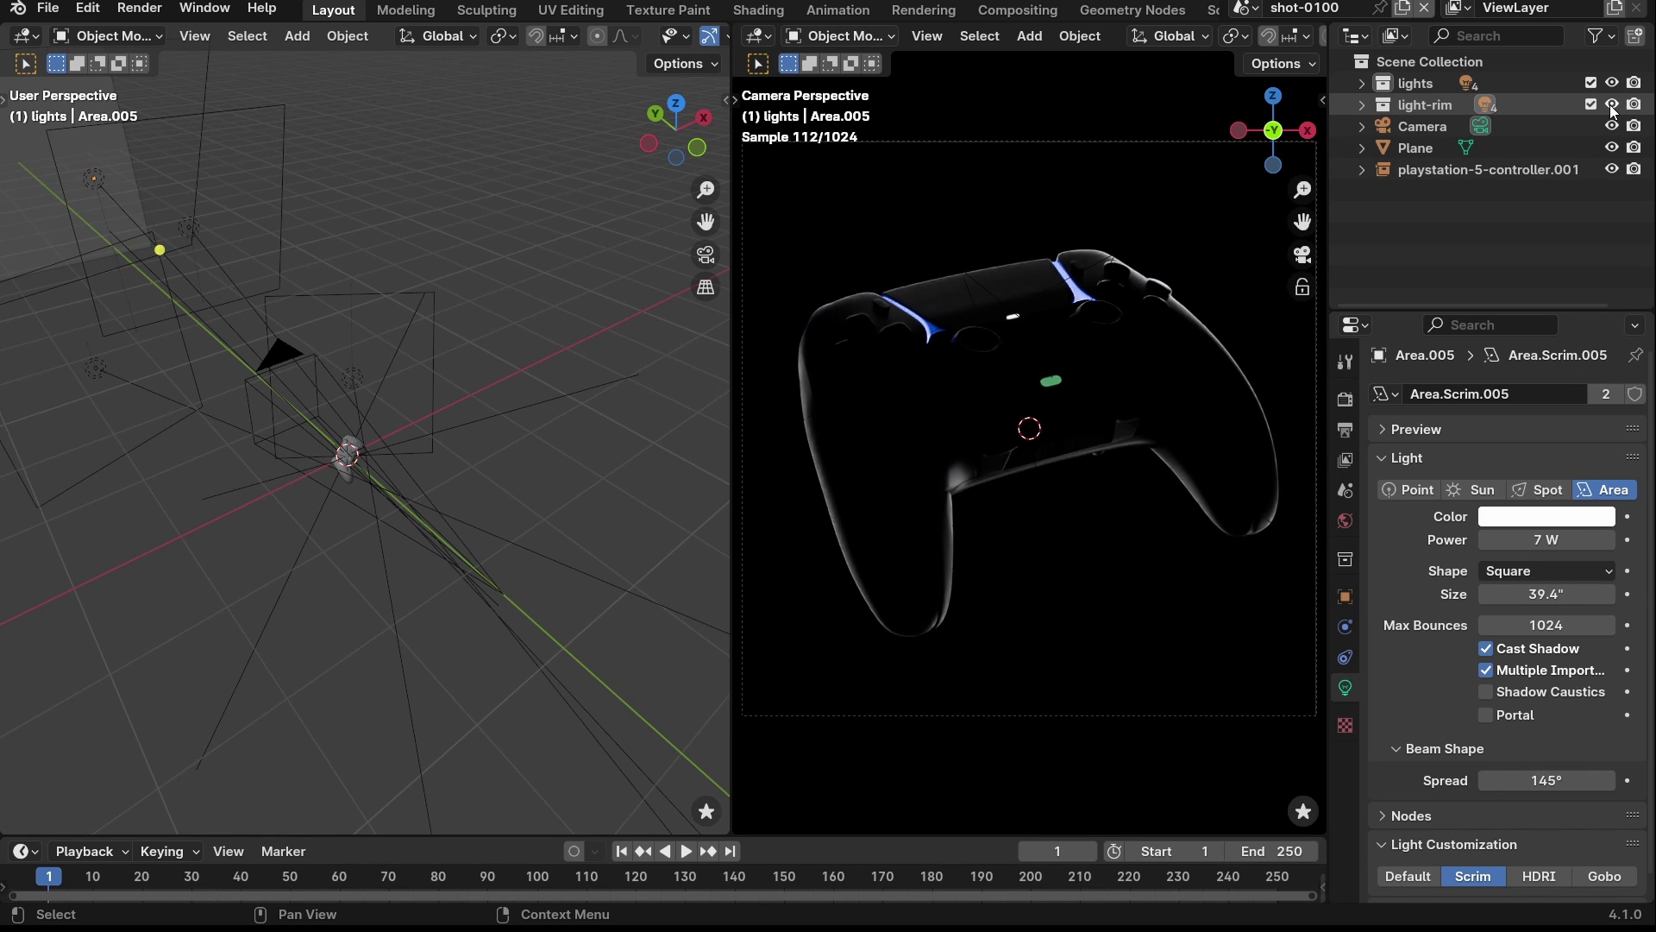
# - Show the Spot light again and preview the effect of Area.004 and Area.001, leaving Area.004 shown and Area.001 hidden
pyautogui.click(1360, 83)
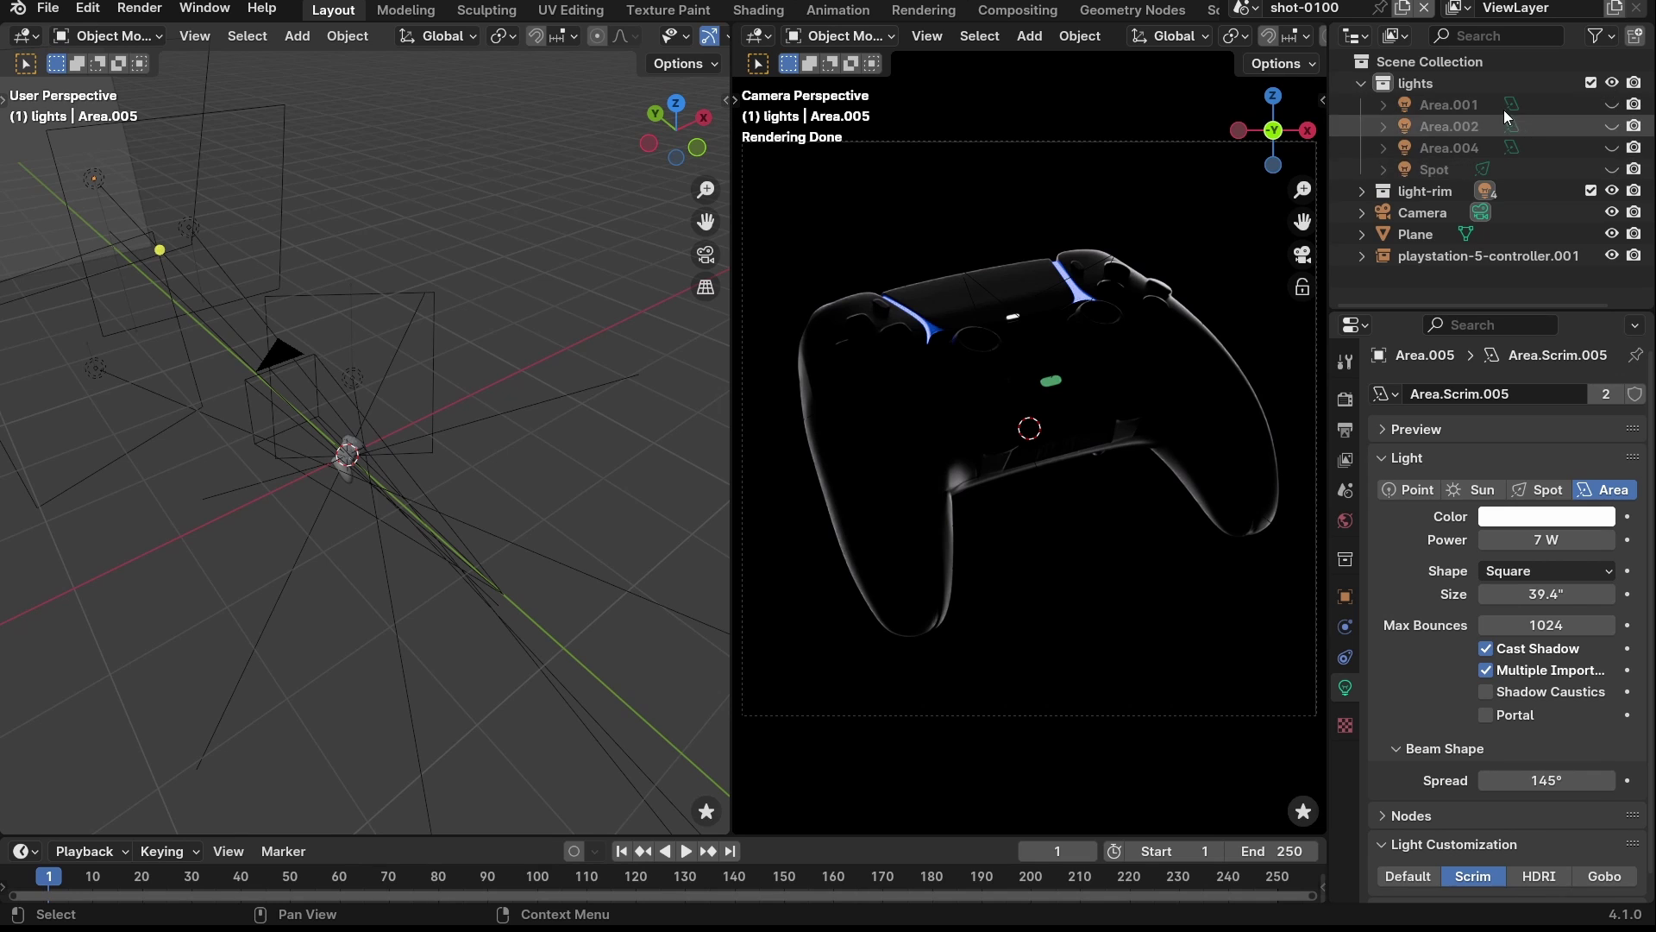
pyautogui.click(1611, 169)
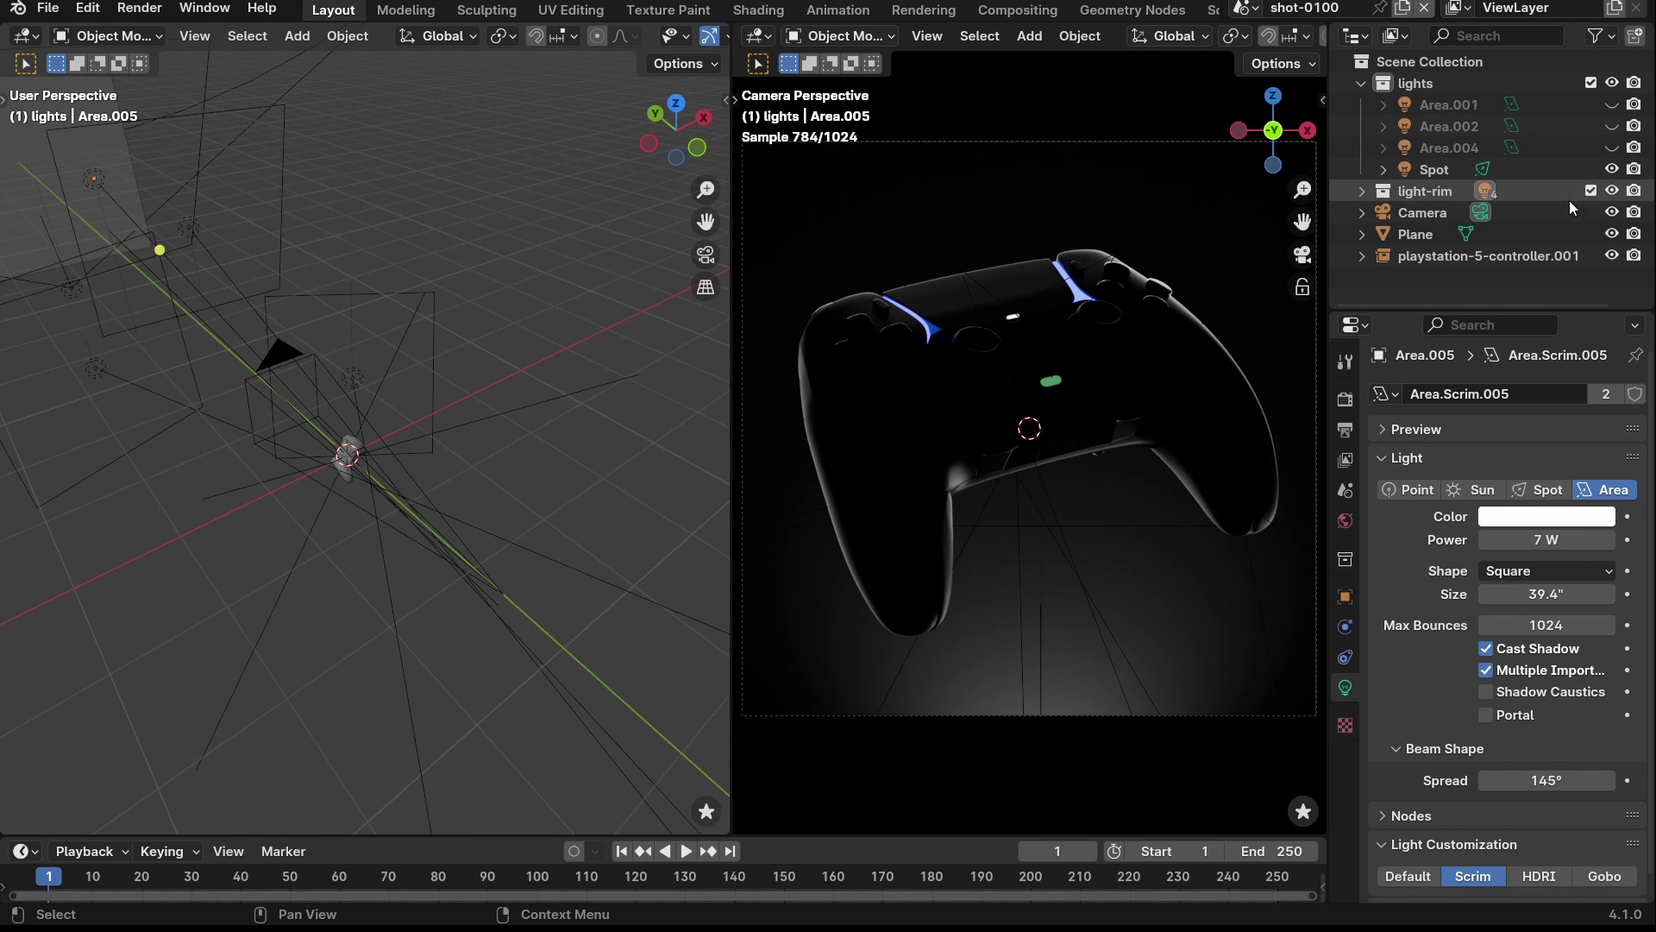
pyautogui.click(1611, 150)
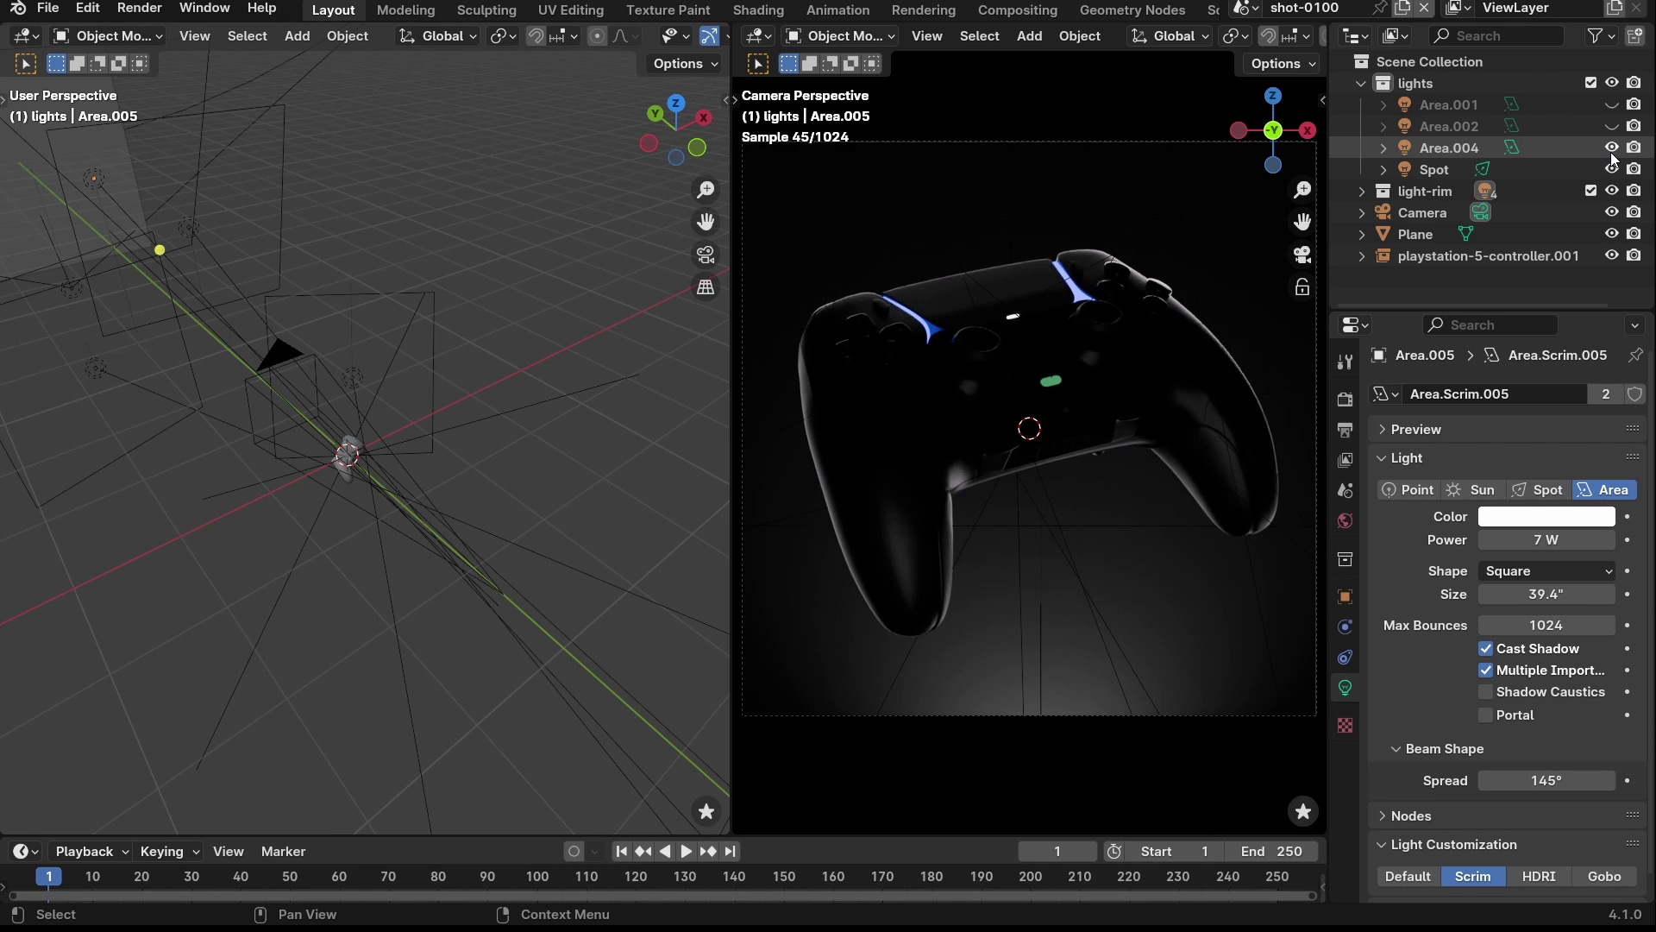
pyautogui.click(1611, 152)
pyautogui.click(1612, 147)
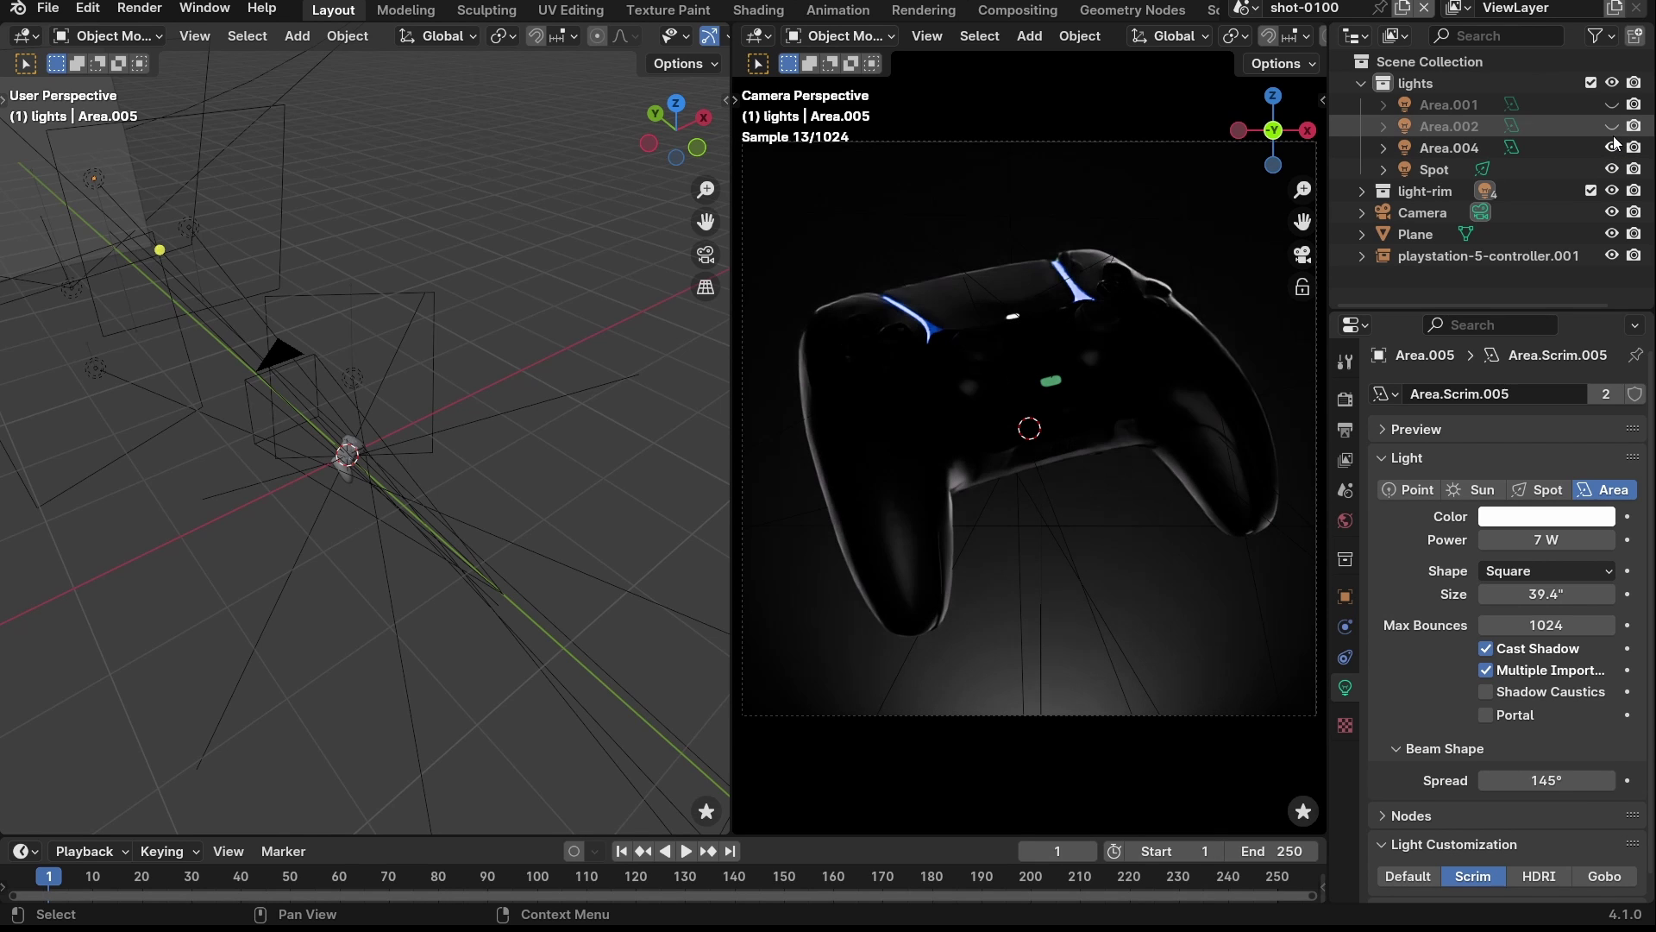
pyautogui.click(1611, 104)
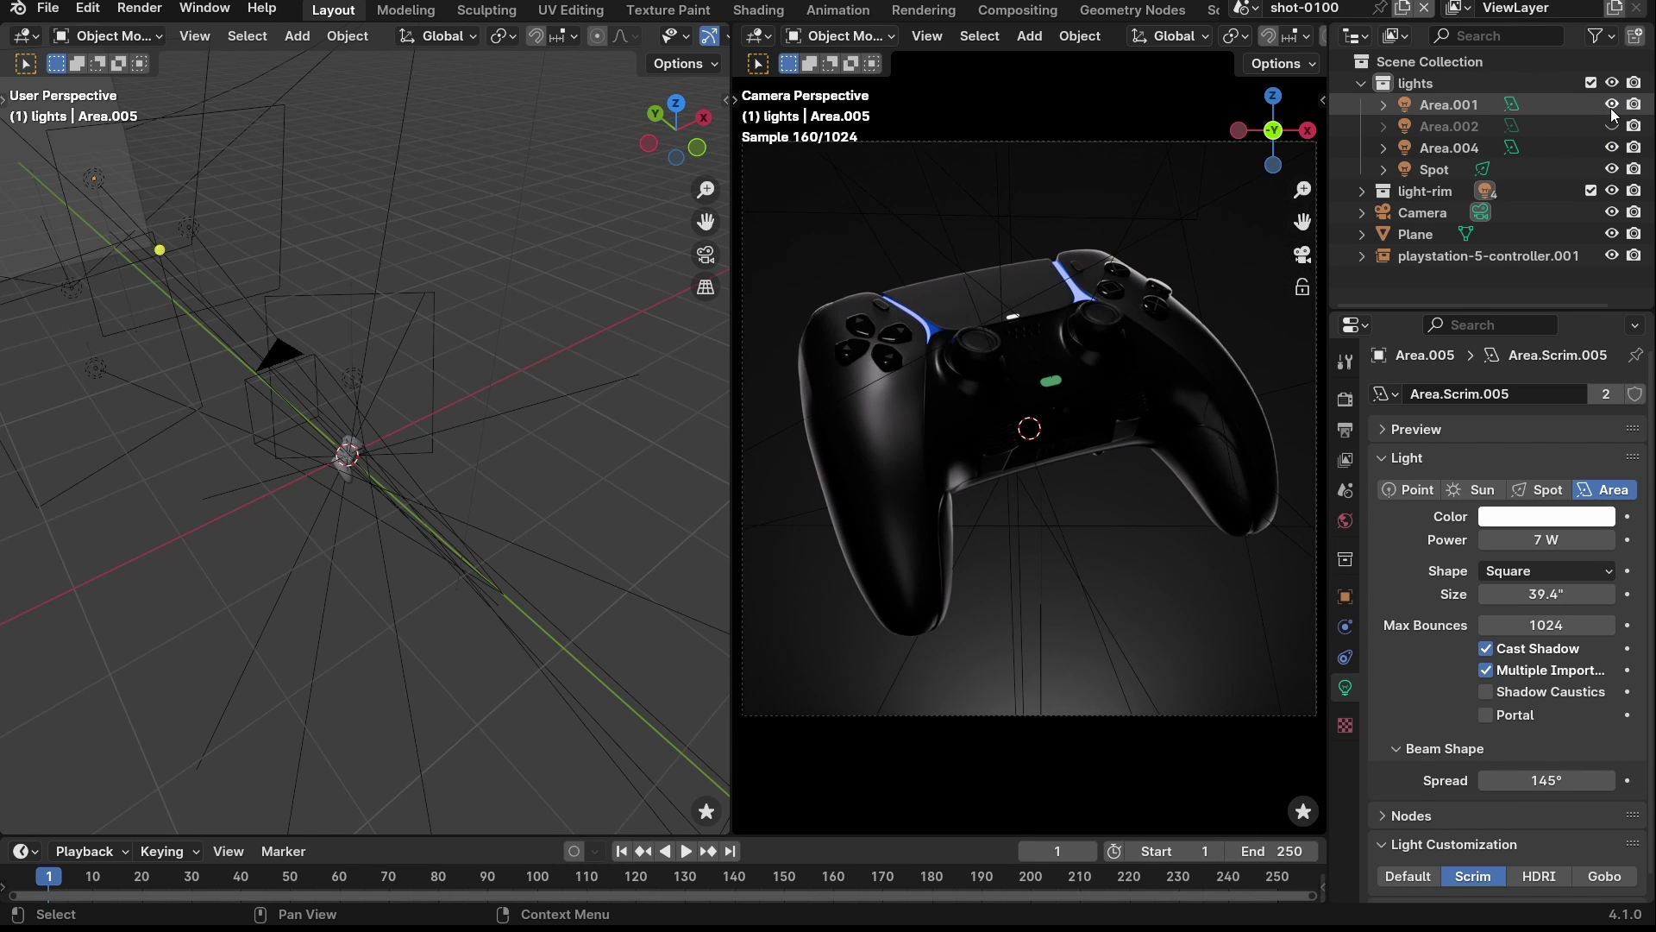
pyautogui.click(1611, 105)
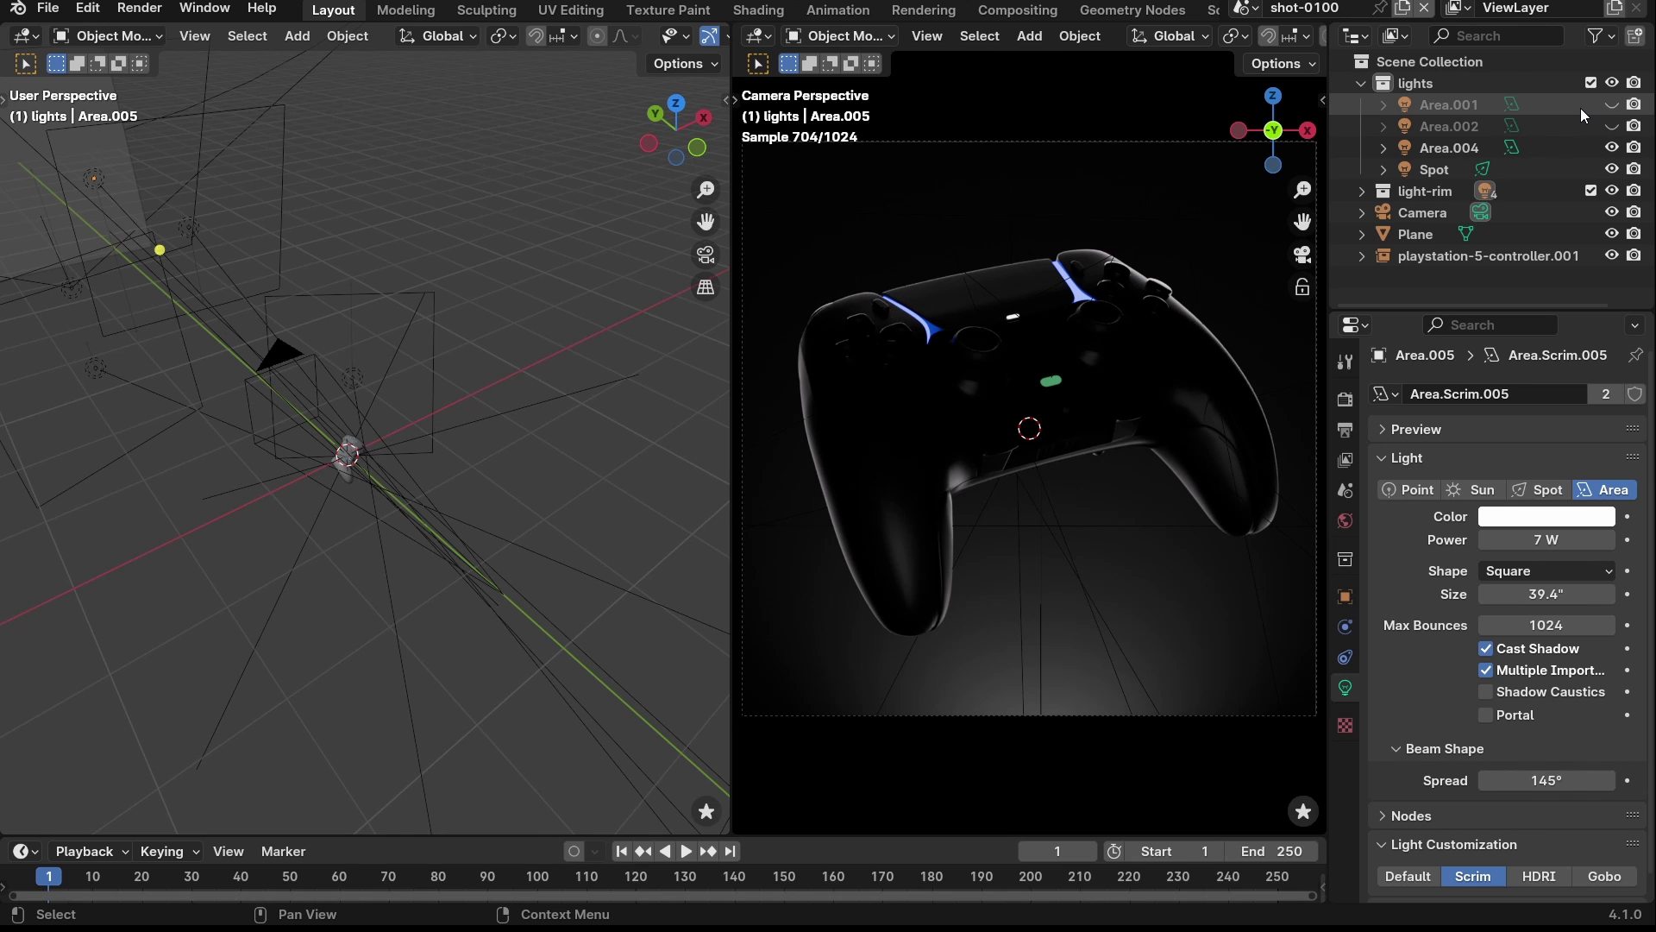
# - Delete the lights Area.001, Area.002 and Area.004 from the lights collection, then select that collection
pyautogui.click(1485, 108)
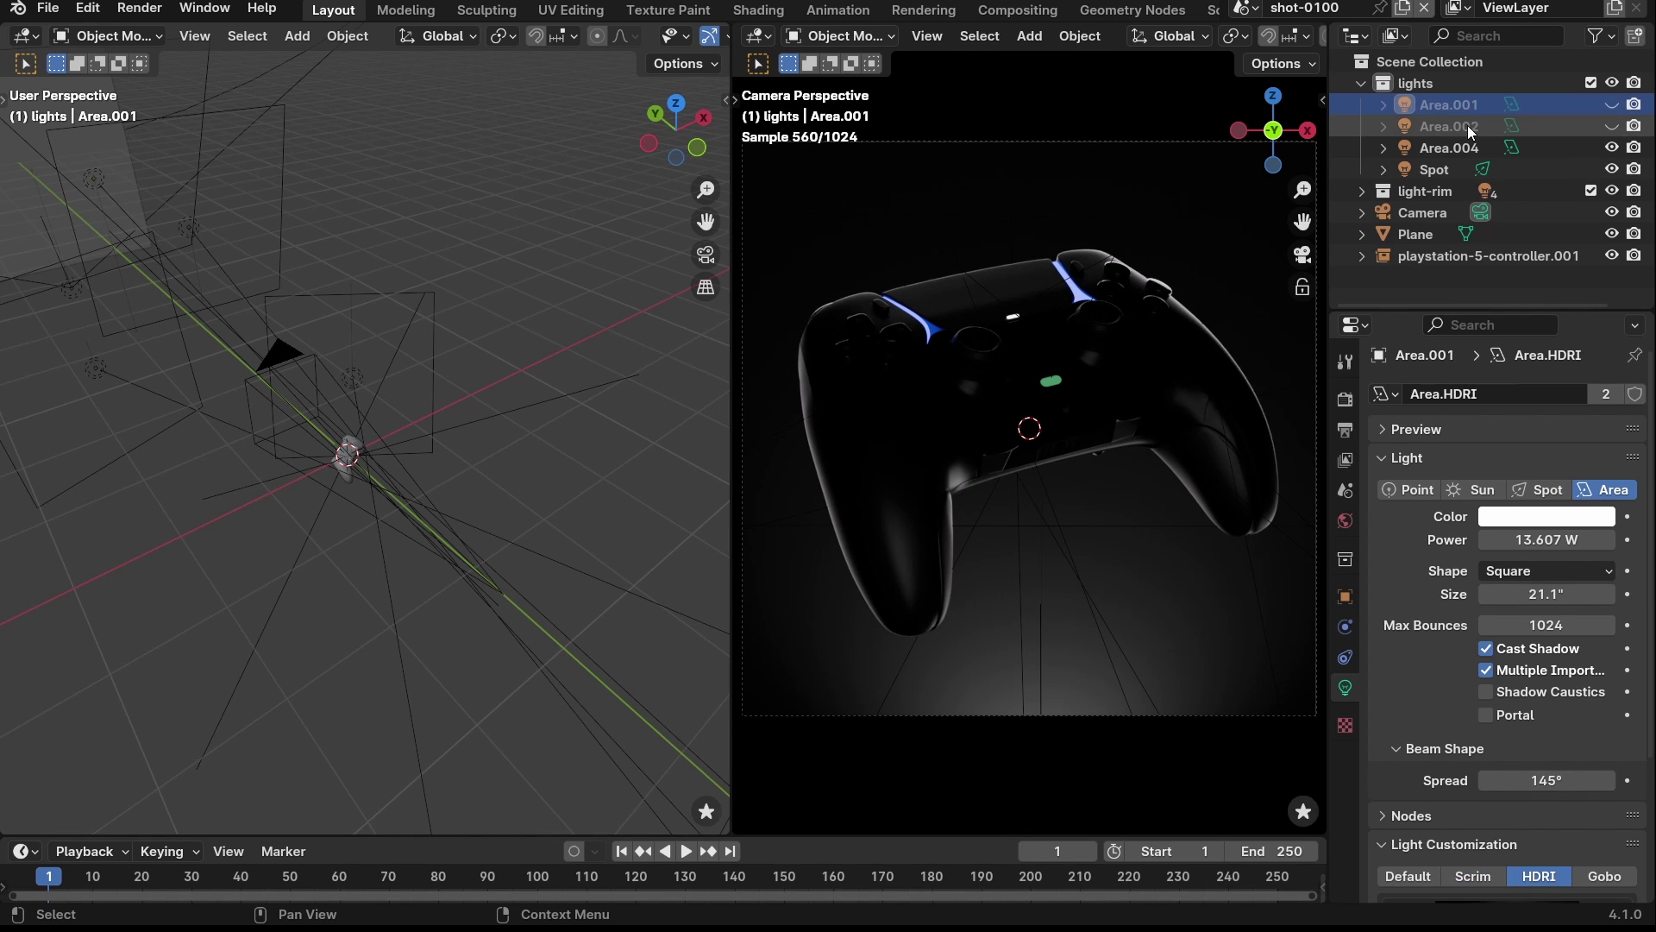
pyautogui.click(1447, 150)
pyautogui.click(1454, 115)
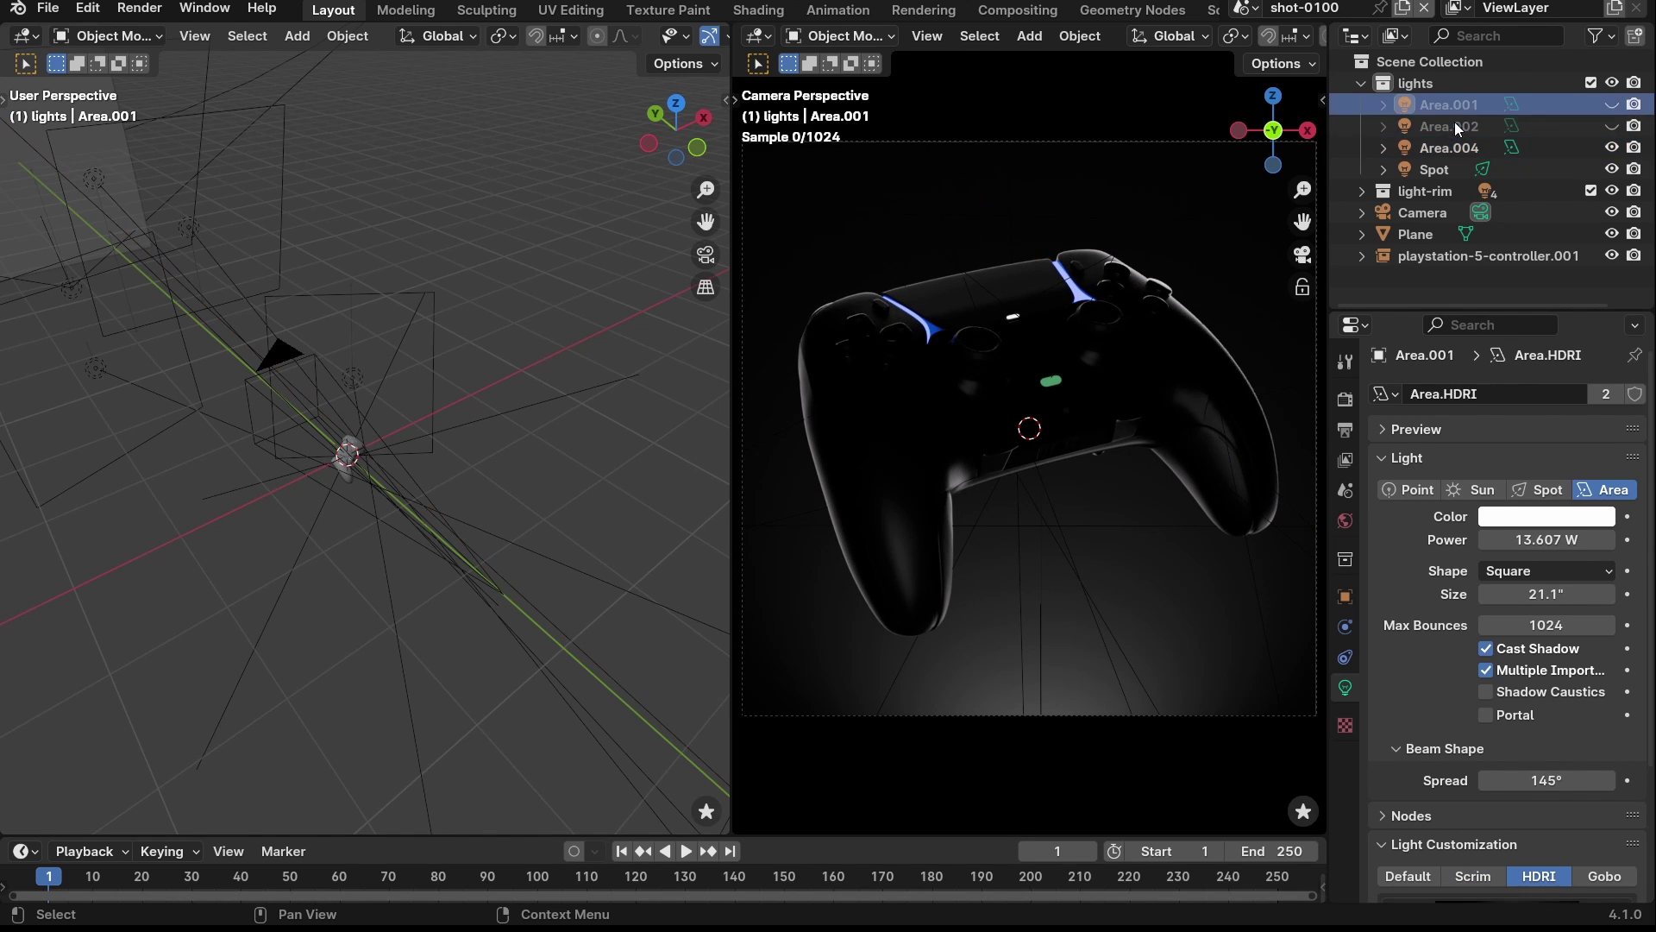
pyautogui.keyDown('ctrl'); pyautogui.click(1454, 122); pyautogui.keyUp('ctrl')
pyautogui.keyDown('ctrl'); pyautogui.click(1451, 145); pyautogui.keyUp('ctrl')
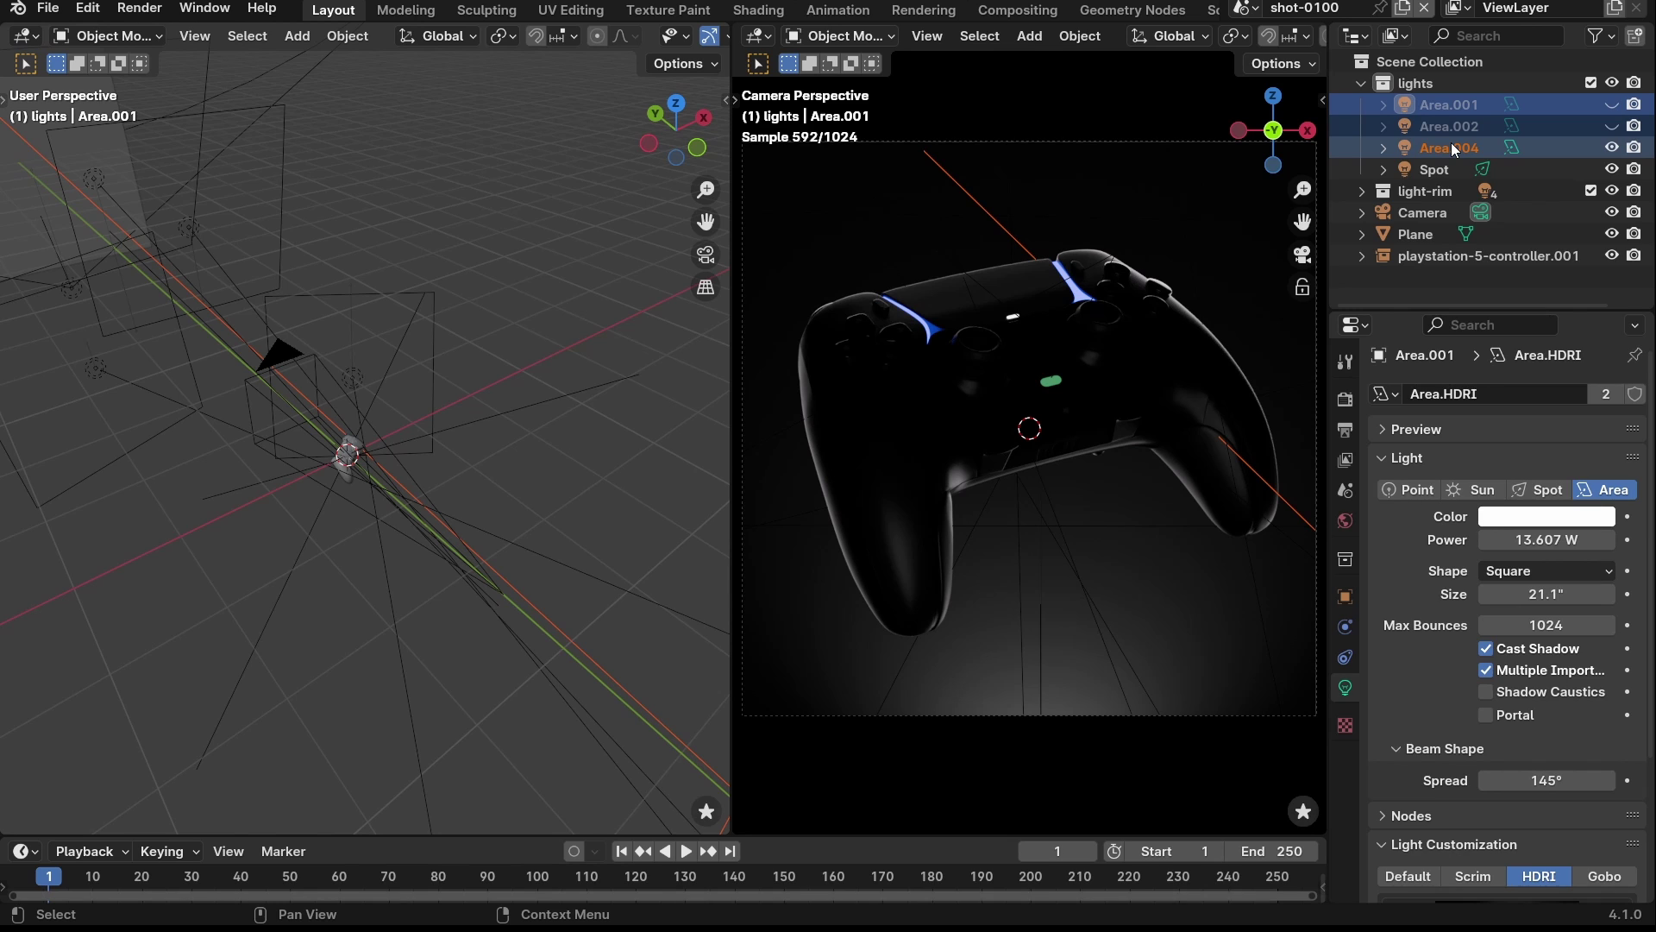
pyautogui.press('Delete')
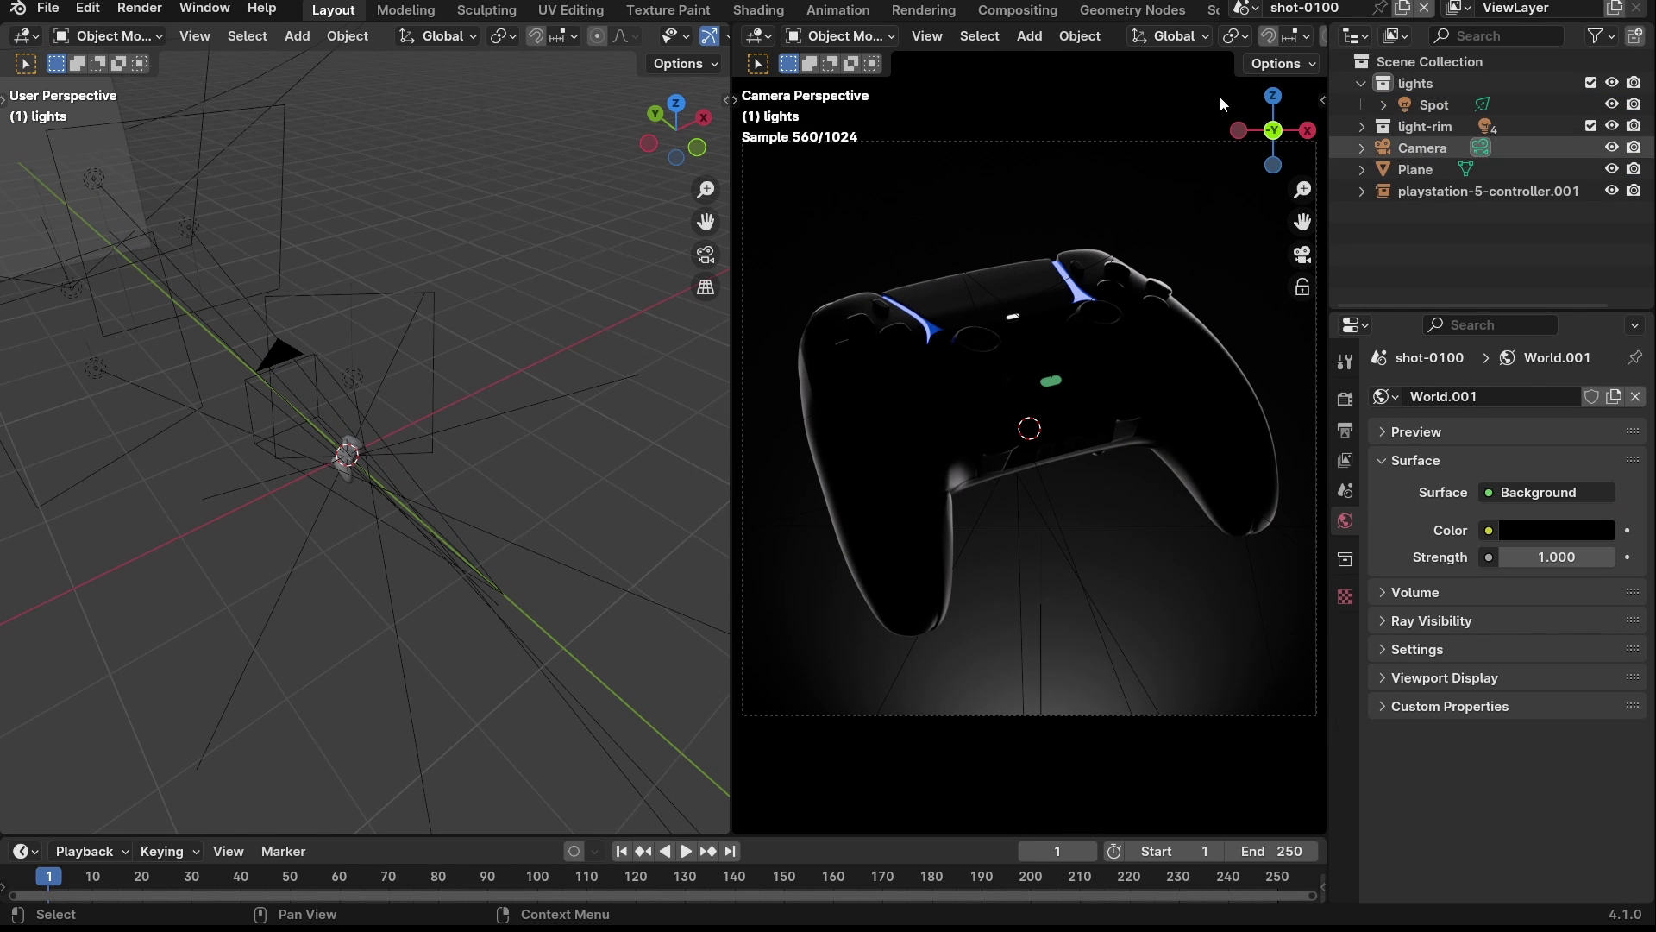
pyautogui.click(1452, 88)
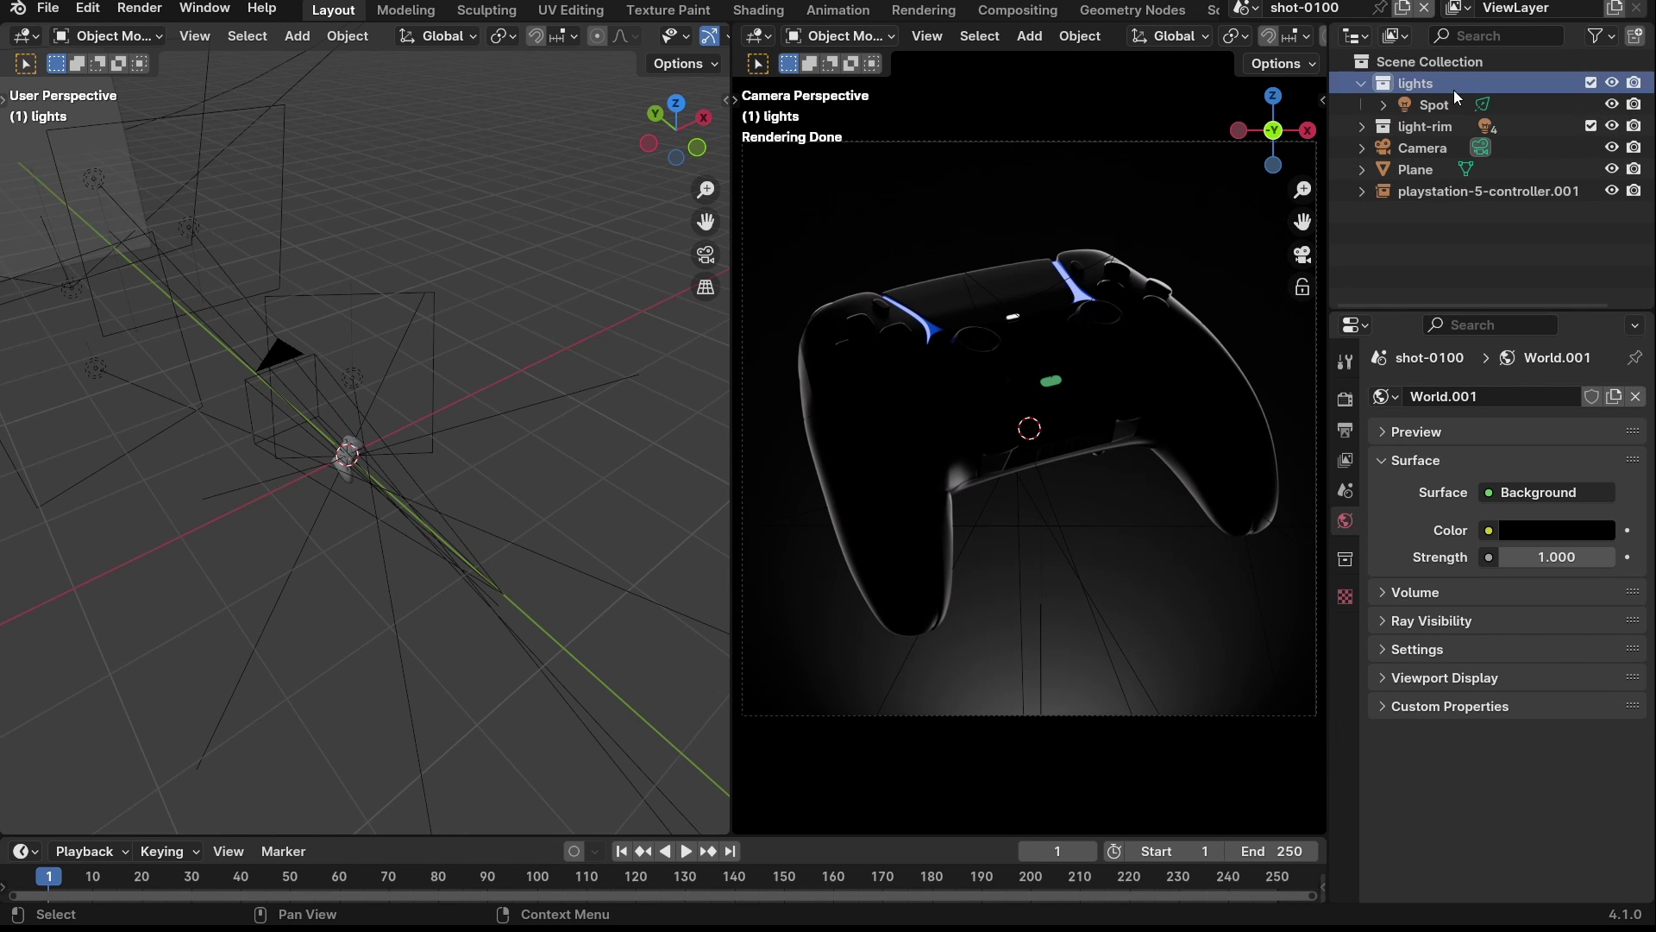
# - Add a square scrim area light aimed at the controller near its face buttons and lower its power to about 4.55 W
pyautogui.rightClick(1118, 363)
pyautogui.moveTo(1118, 362)
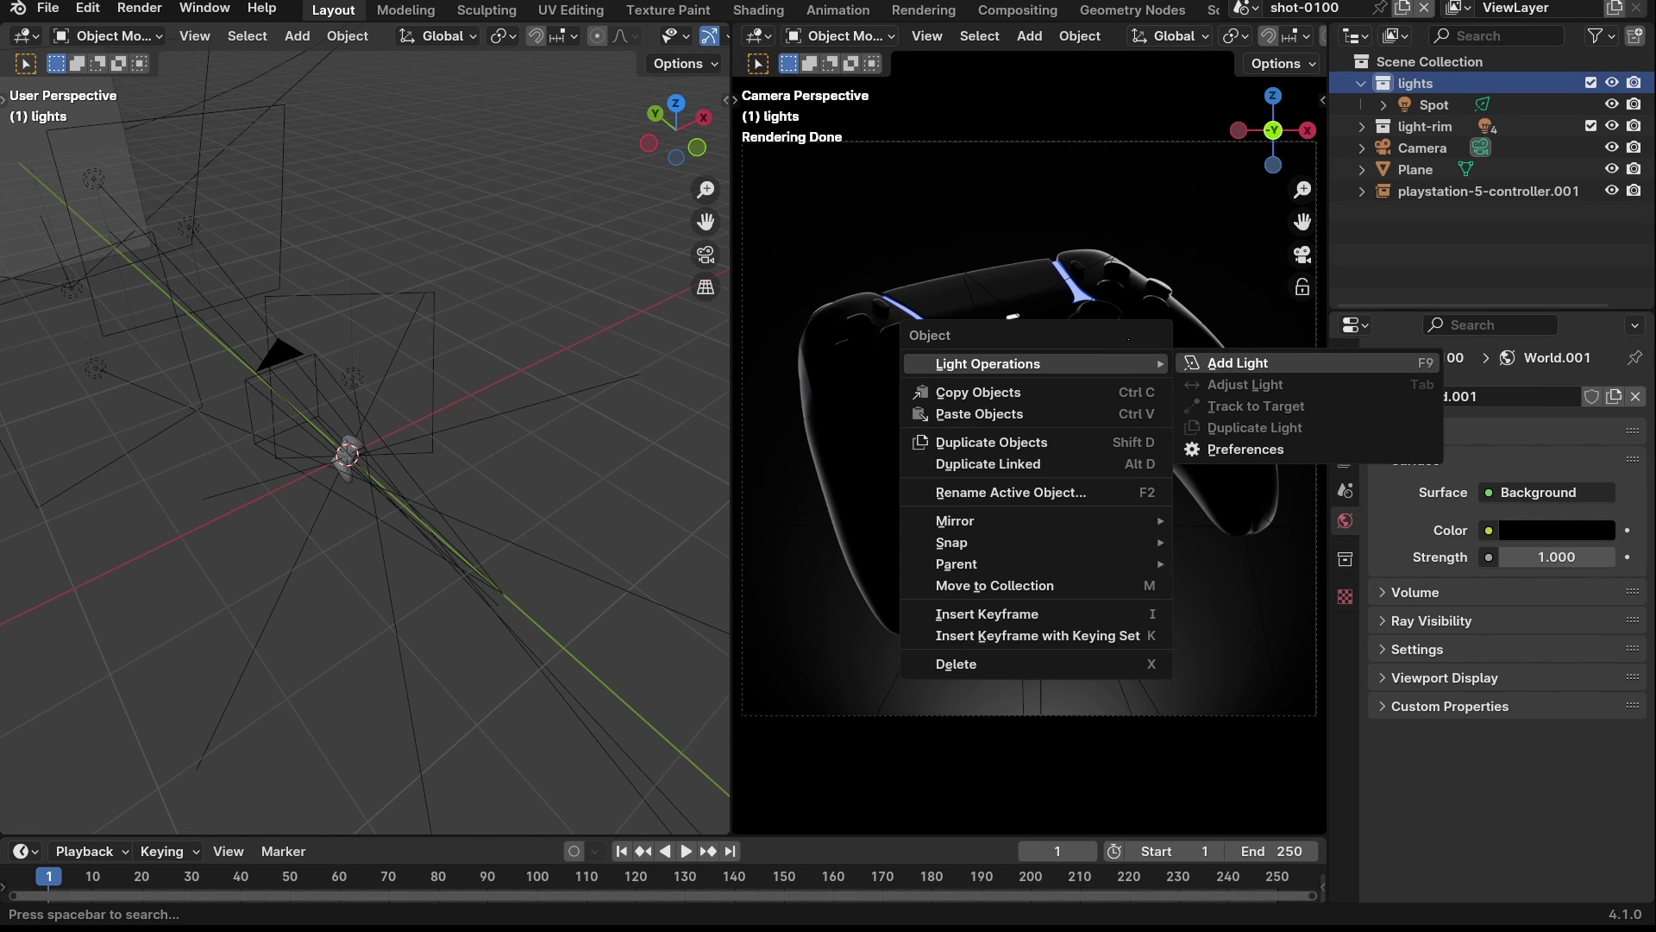
pyautogui.click(1233, 363)
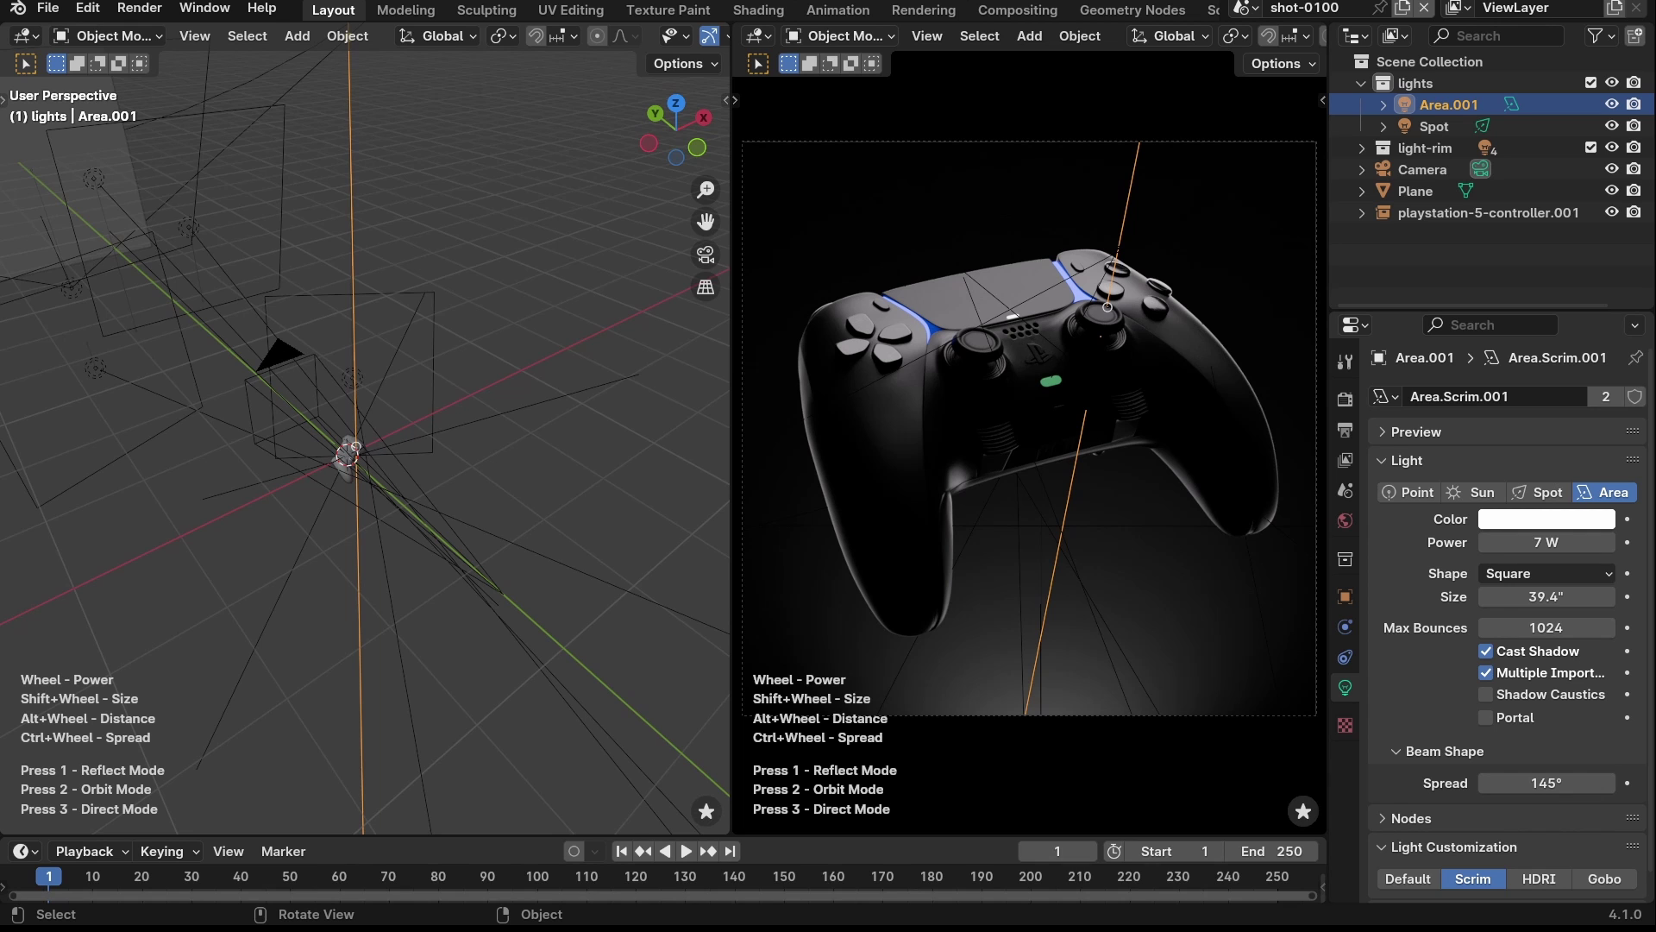
pyautogui.click(1107, 307)
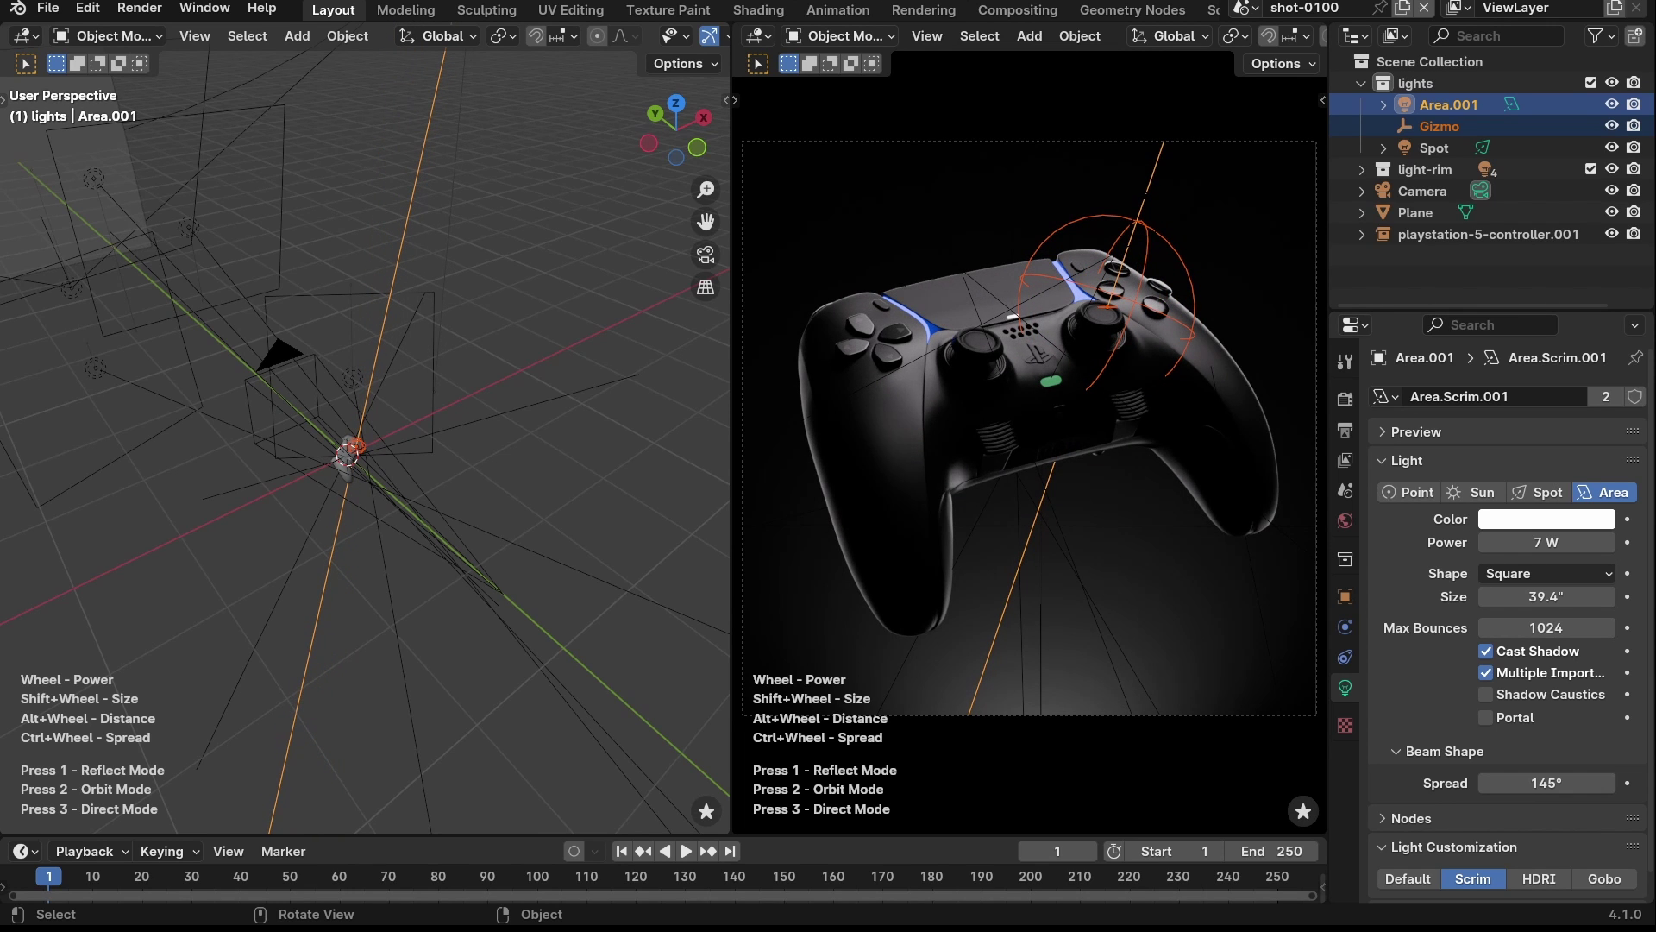
pyautogui.scroll(-4, 1107, 306)
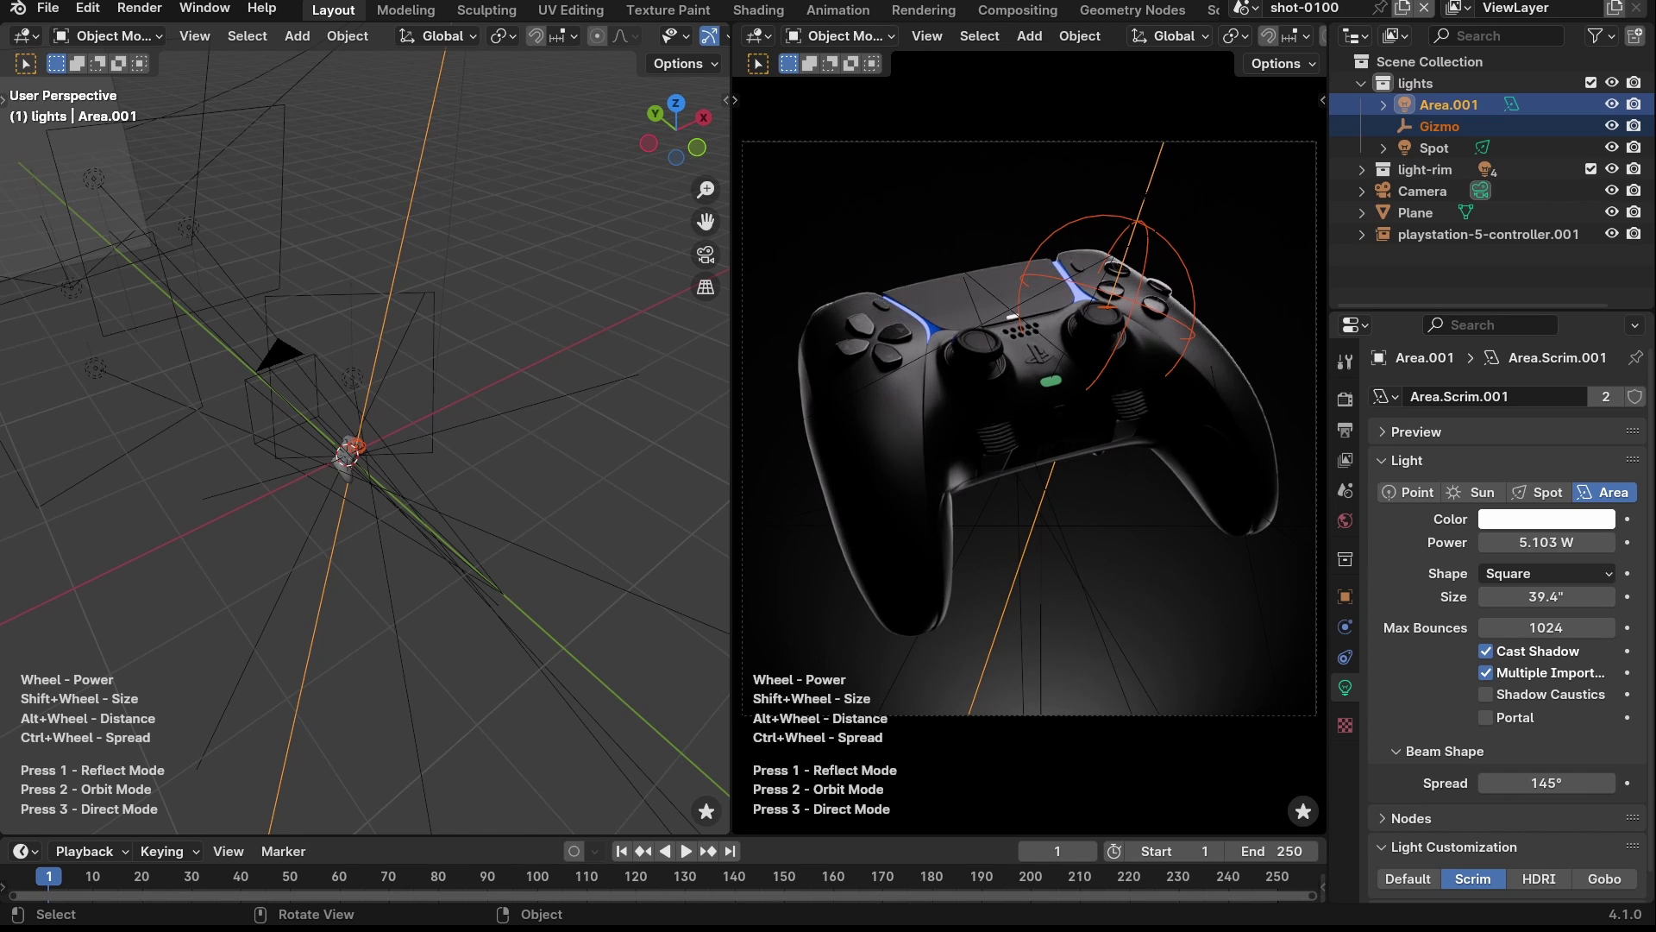
pyautogui.scroll(-1, 1107, 306)
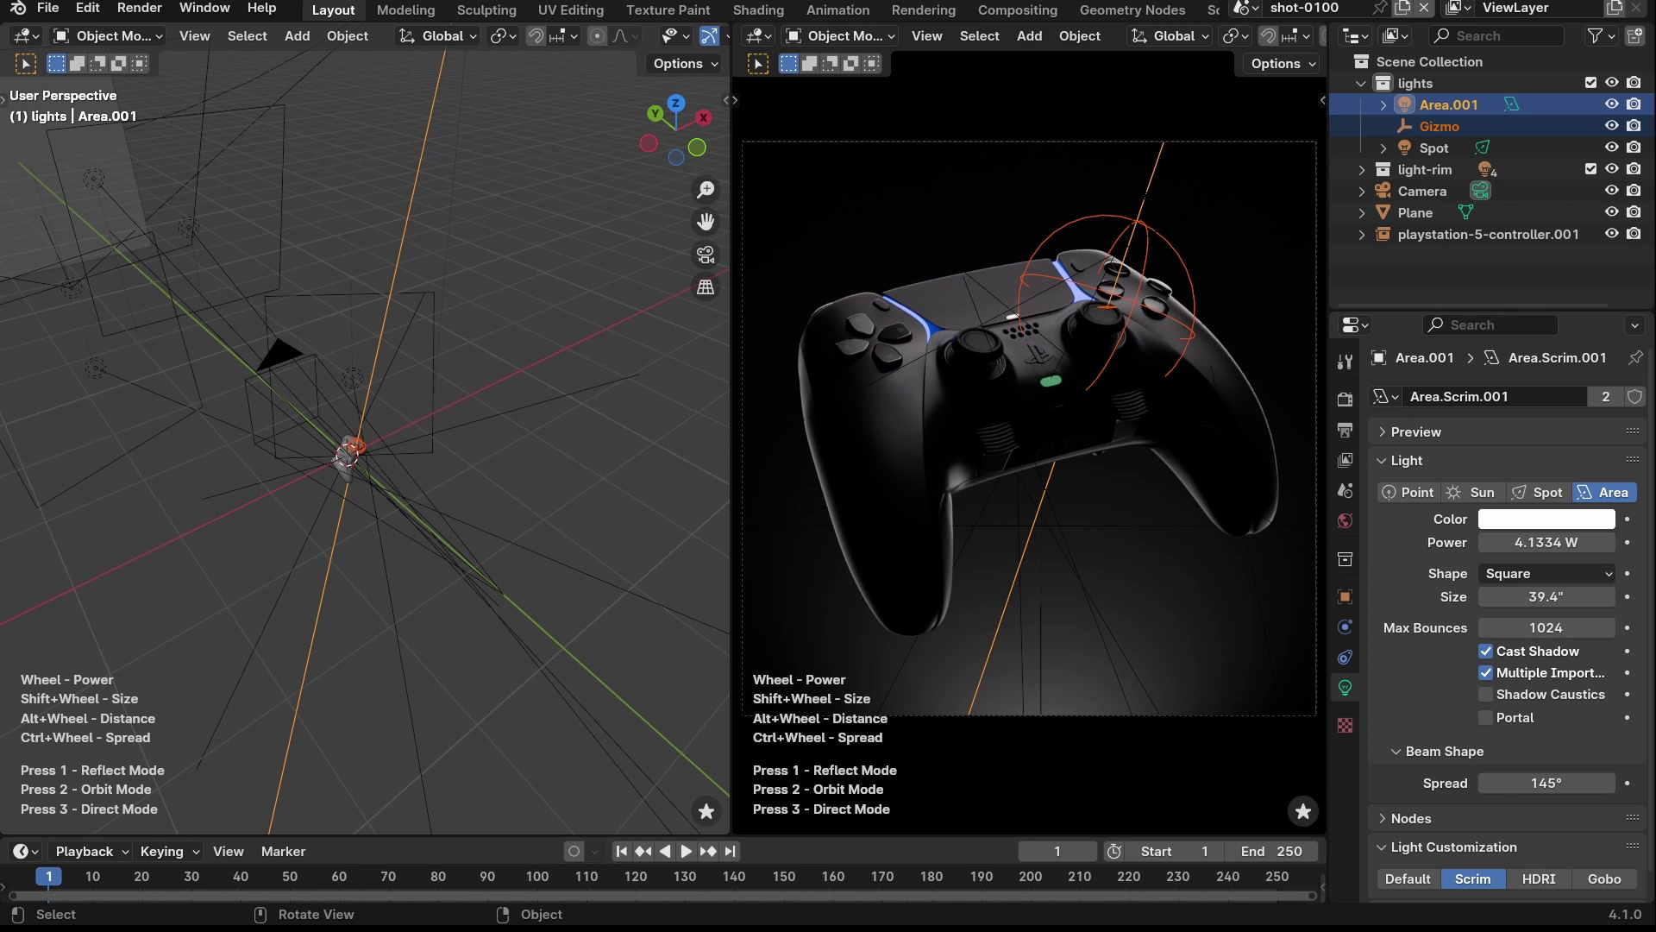
pyautogui.scroll(1, 1107, 306)
pyautogui.click(1263, 428)
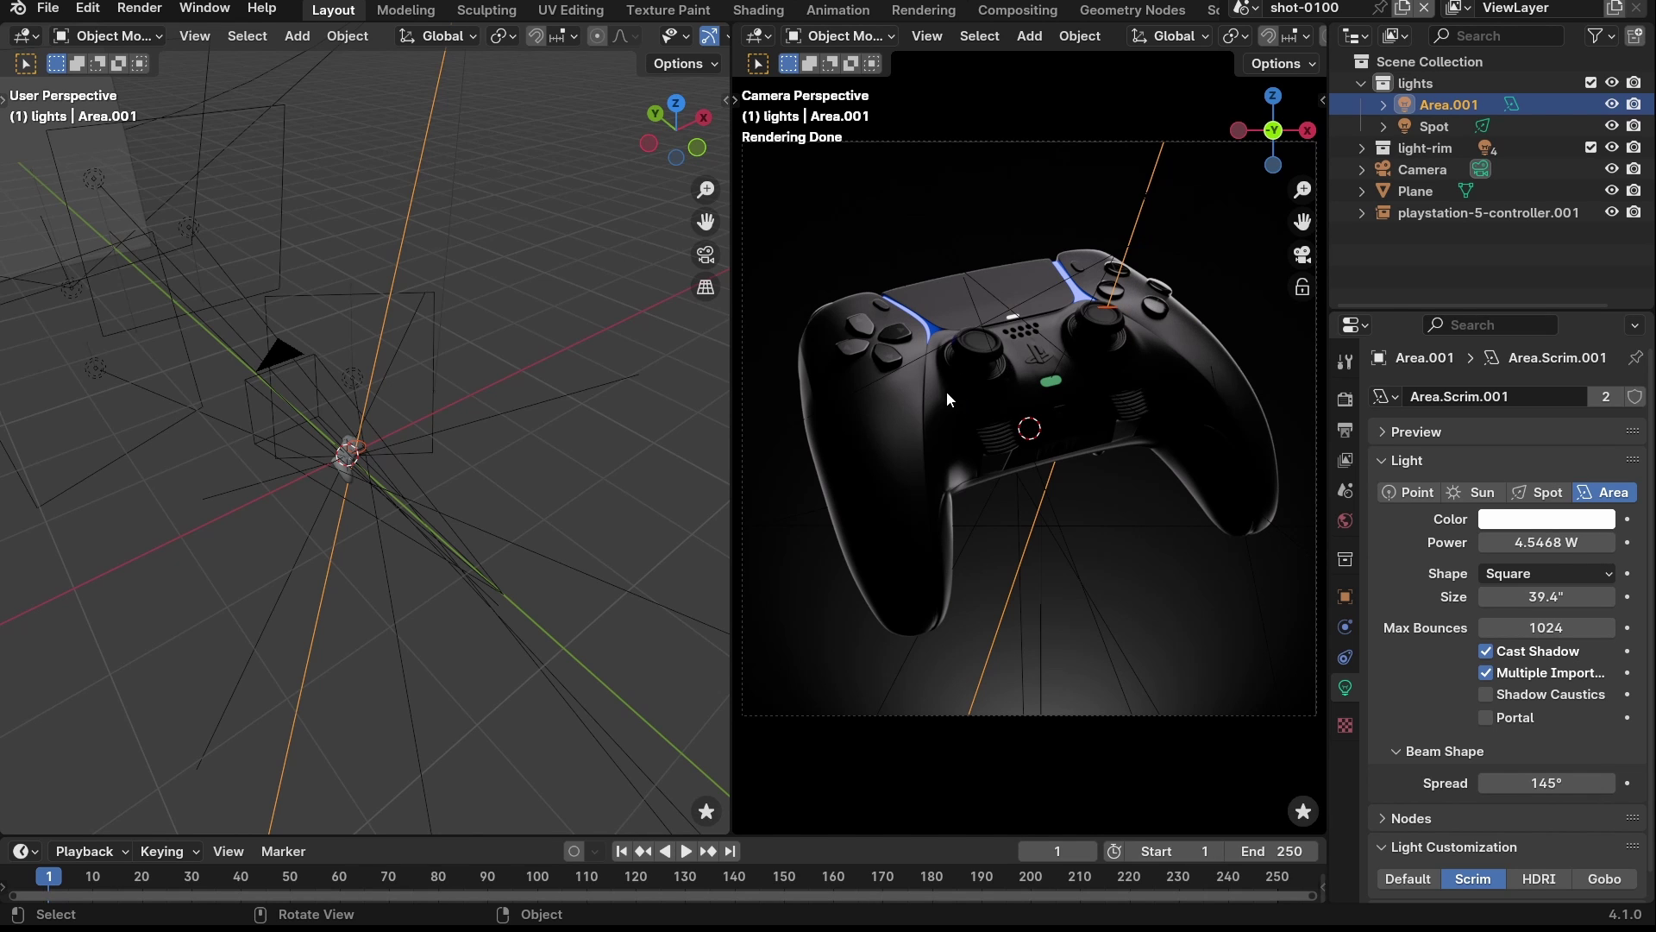
# - Add a mesh plane at the scene origin and move it about -36.5 inches along the X axis
pyautogui.moveTo(585, 322); pyautogui.dragTo(333, 309, button='middle')
pyautogui.hotkey('shift', 'a')
pyautogui.moveTo(333, 309)
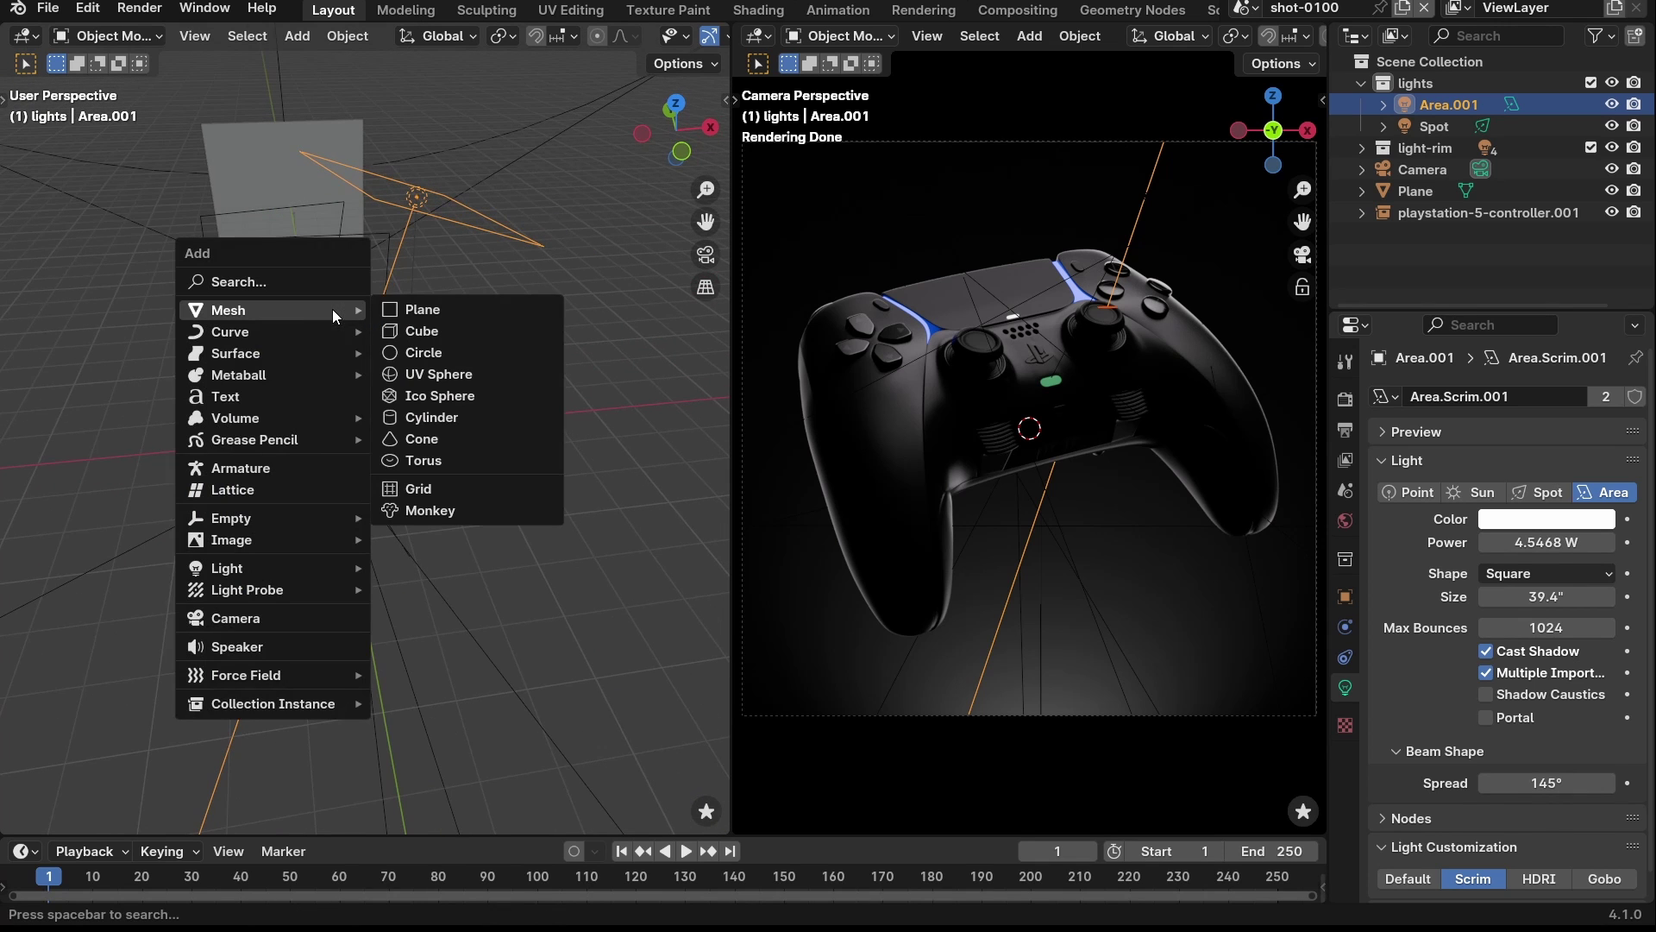
pyautogui.click(399, 310)
pyautogui.press('g')
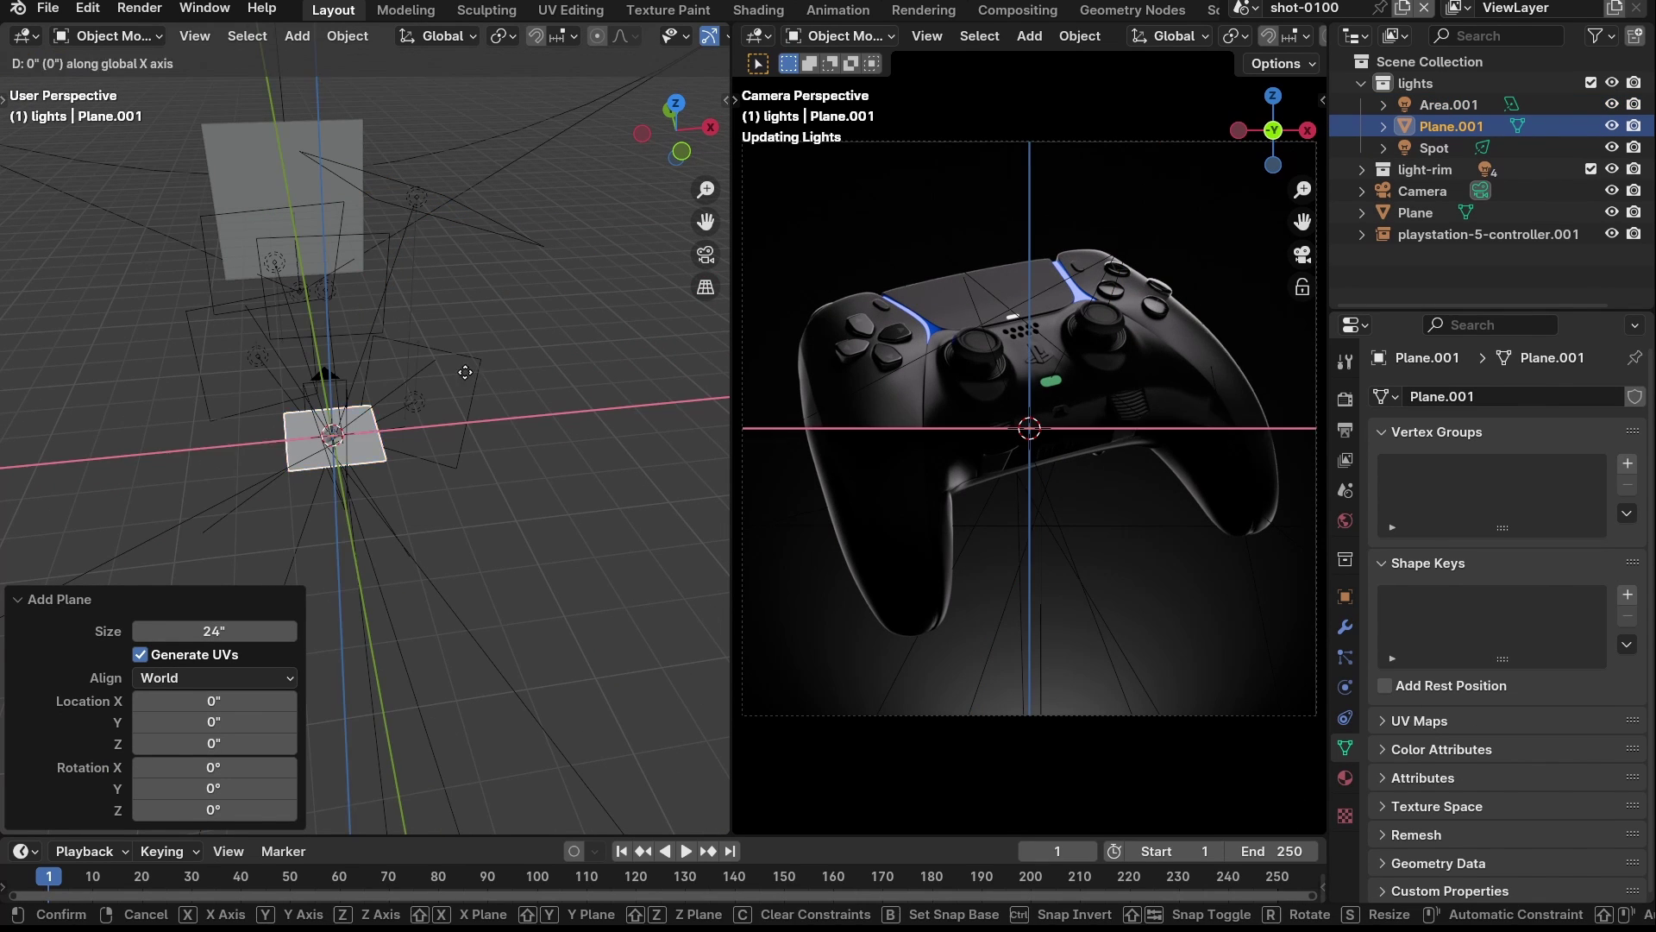
pyautogui.press('x')
pyautogui.click(323, 350)
pyautogui.press('g')
pyautogui.press('r')
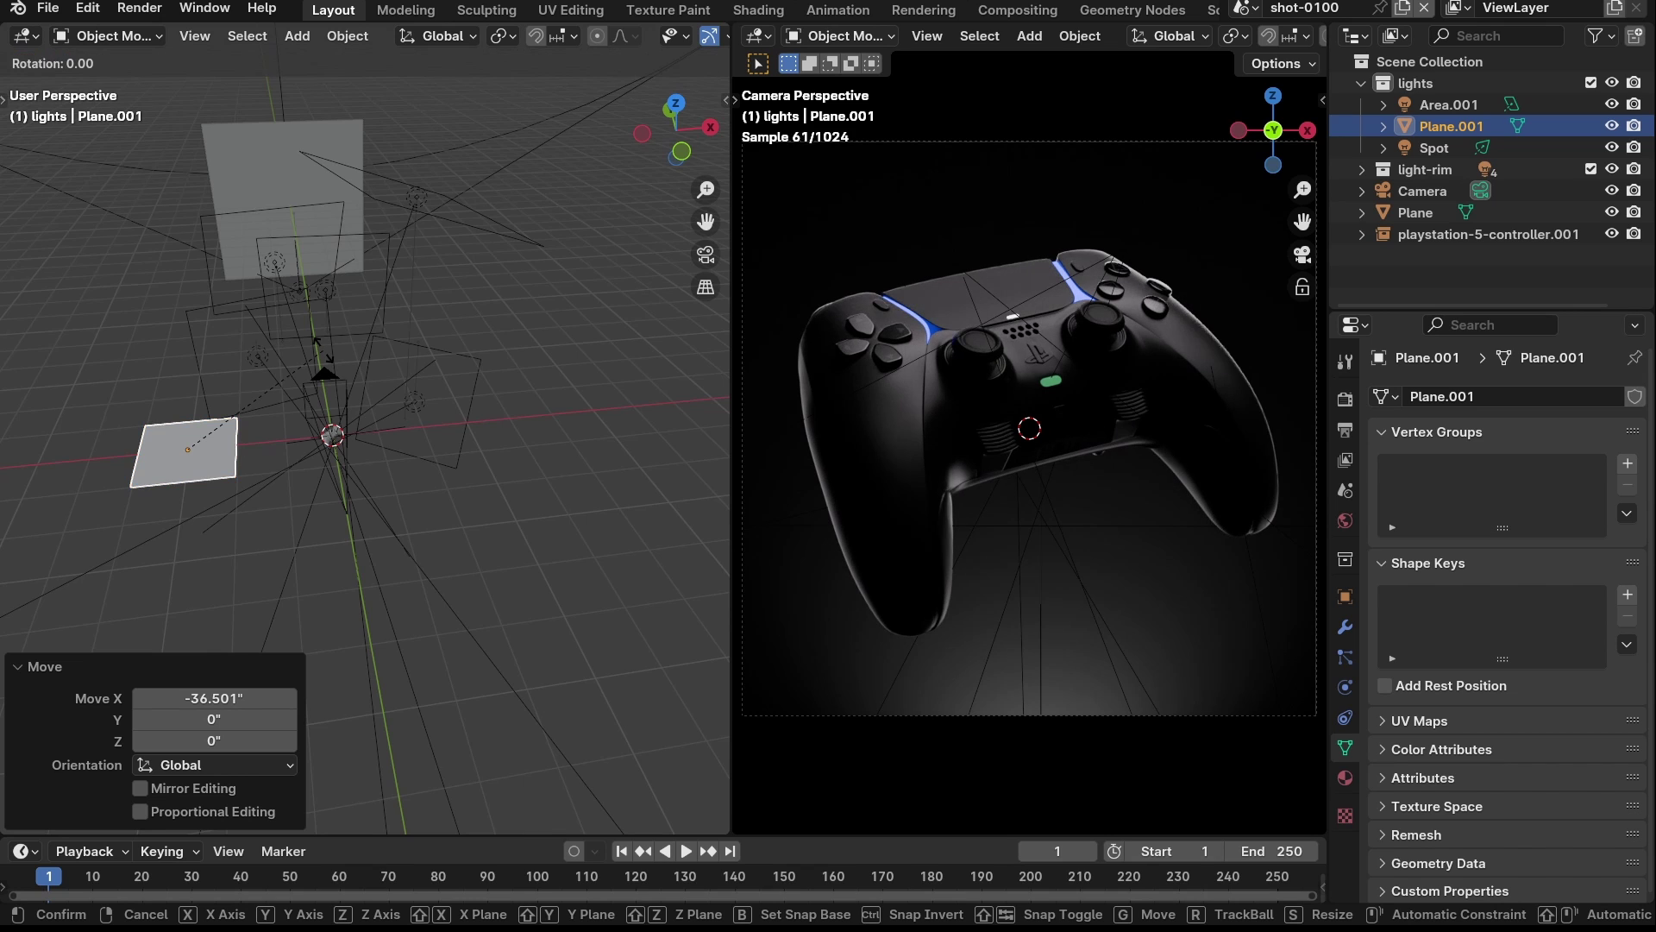
pyautogui.press('r')
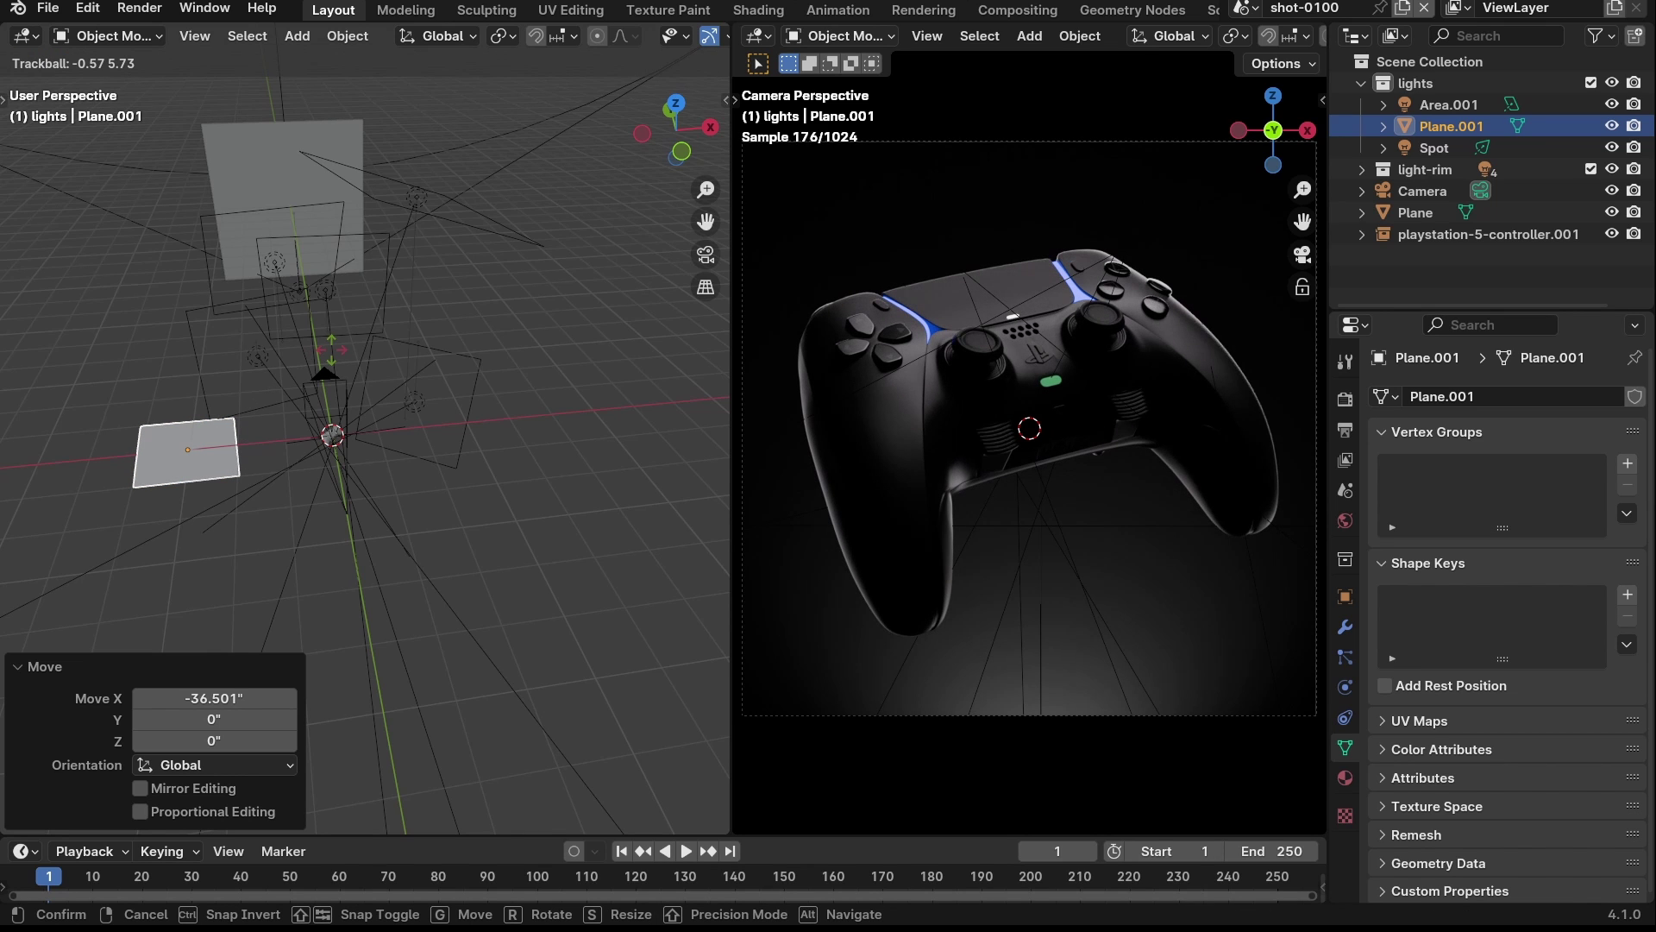
pyautogui.rightClick(331, 350)
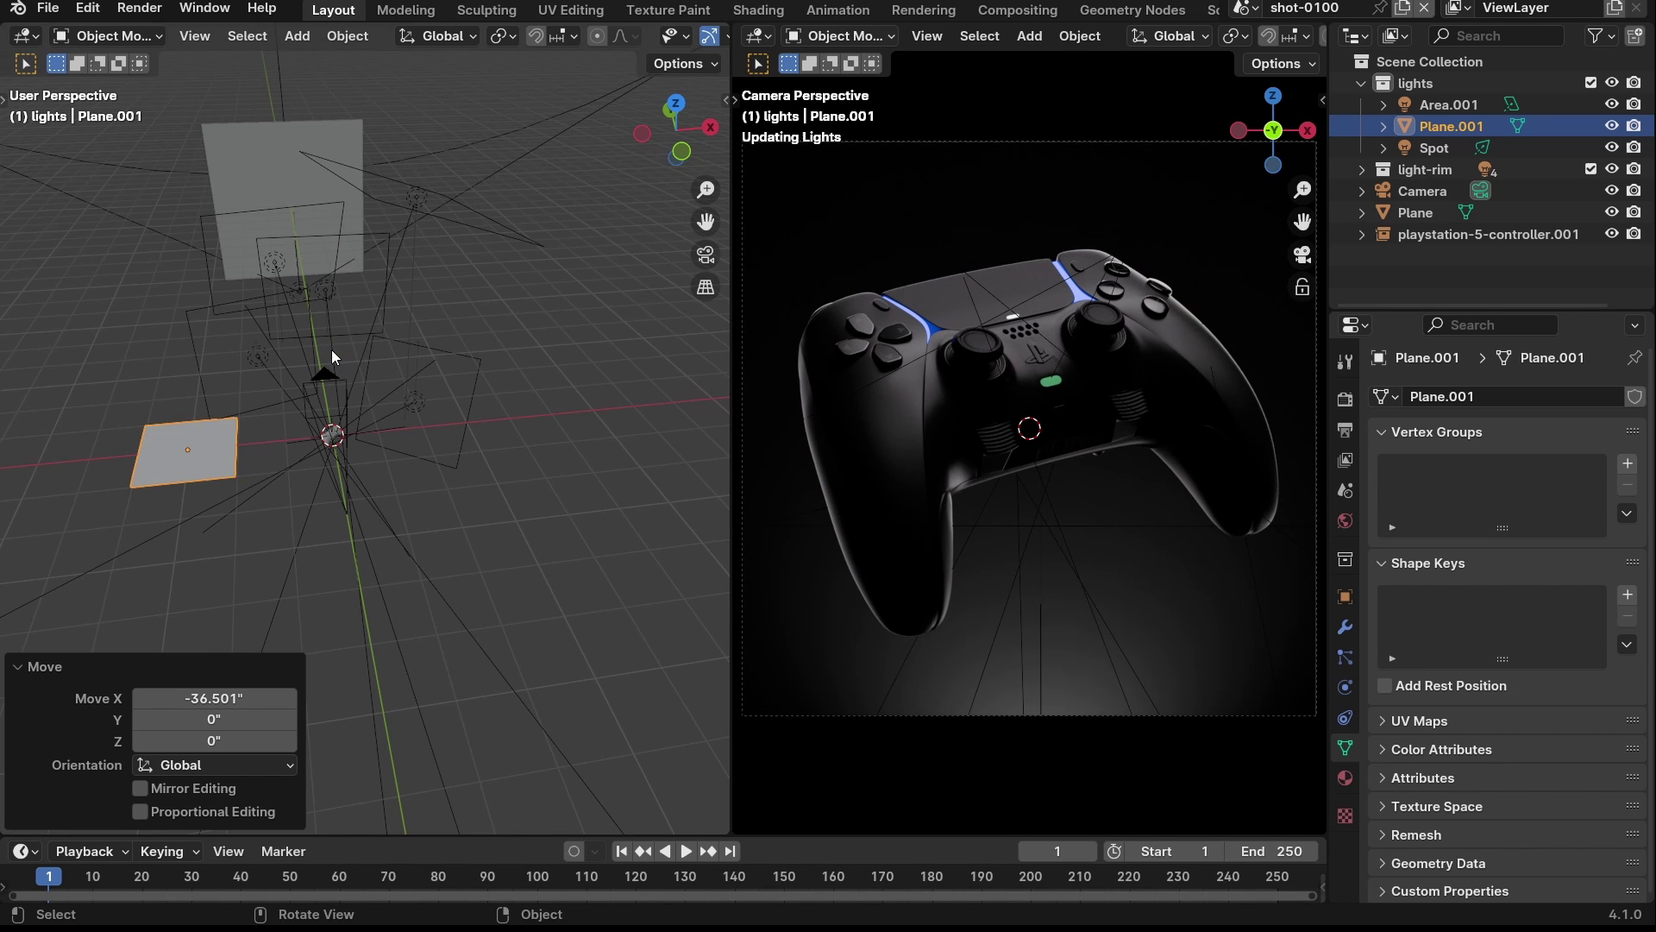
# - Stand the new plane upright by rotating it 90° around Y and scale it up by about 1.3
pyautogui.moveTo(326, 359); pyautogui.dragTo(390, 387, button='middle')
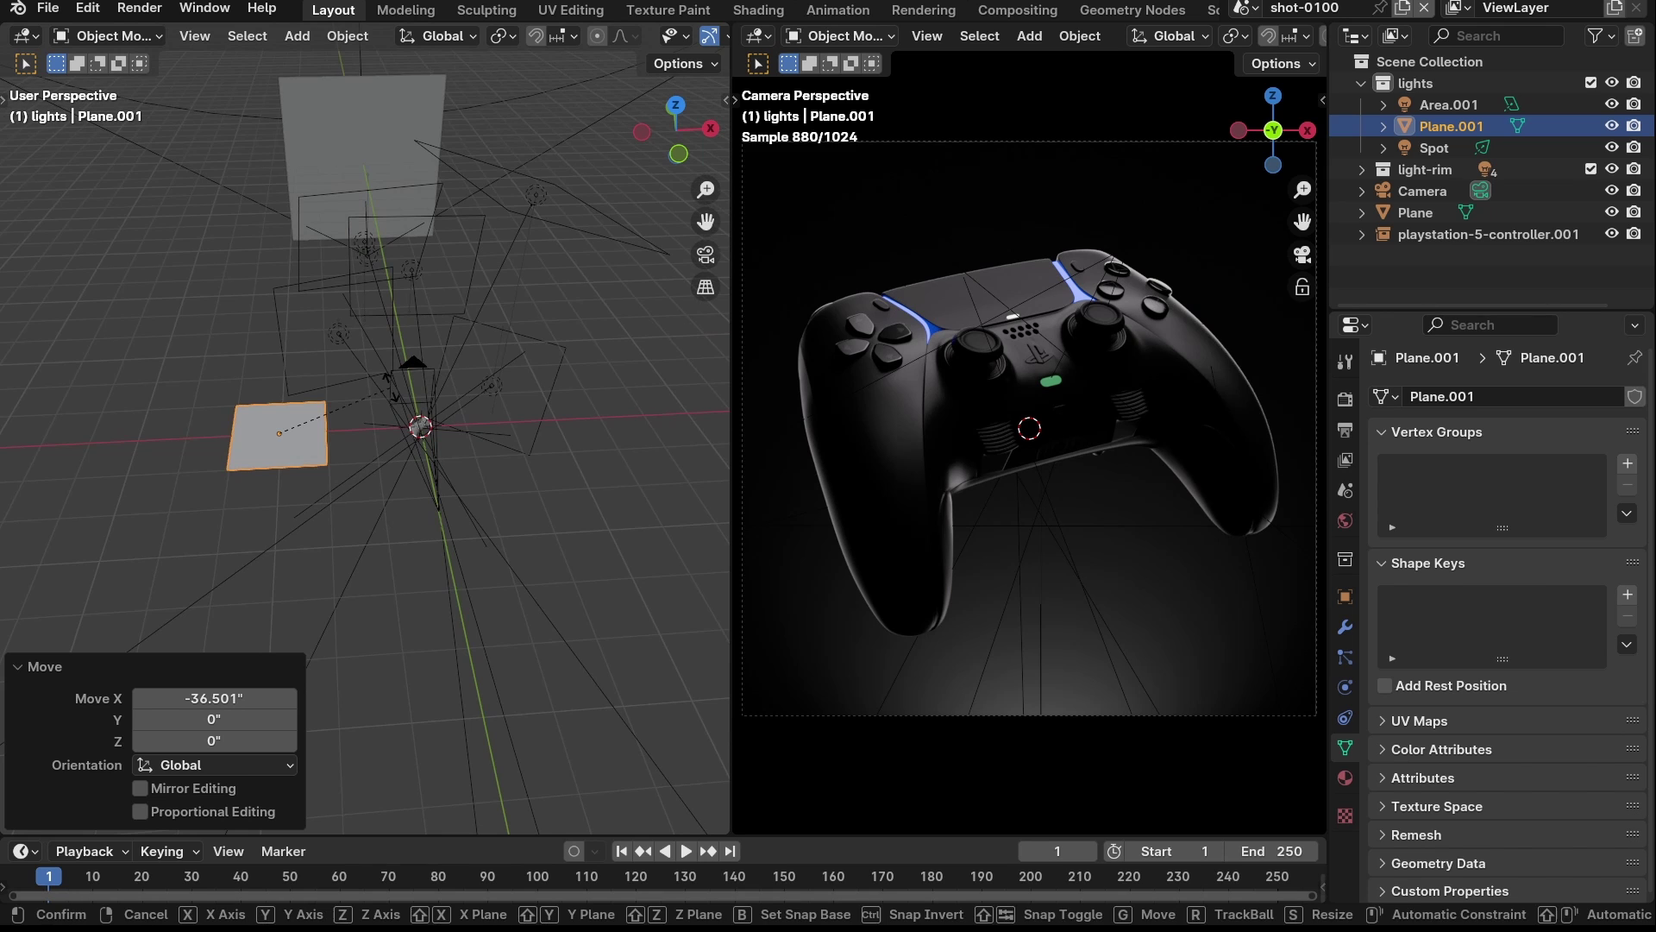
pyautogui.write('ry')
pyautogui.write('90')
pyautogui.press('Return')
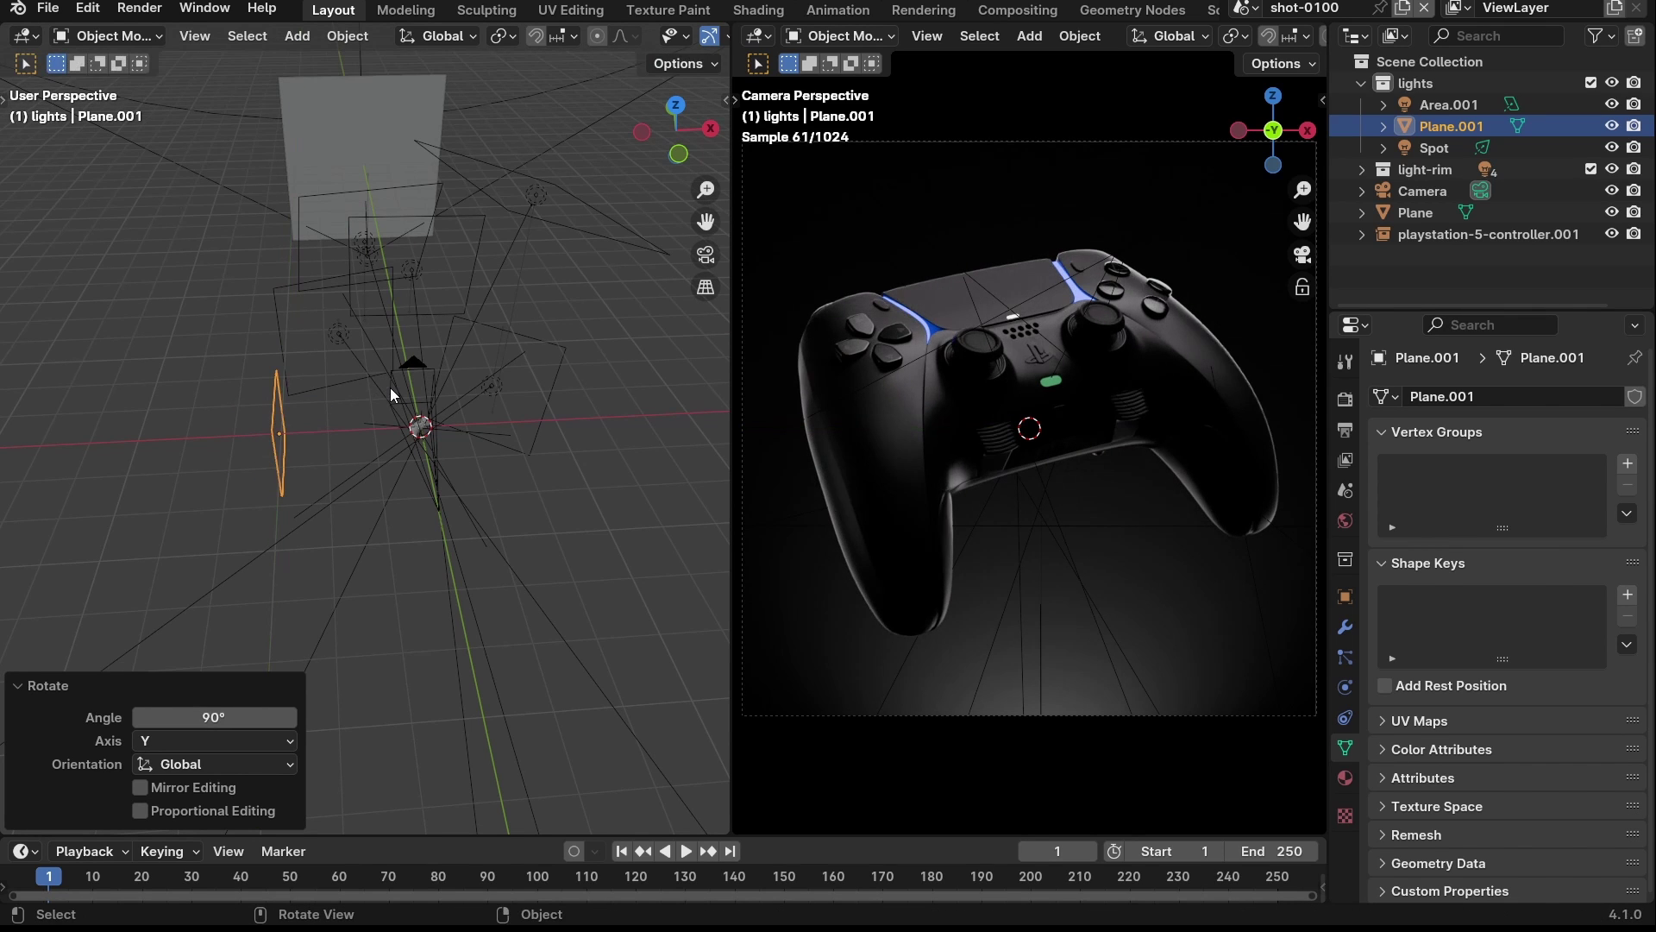
pyautogui.press('s')
pyautogui.click(418, 362)
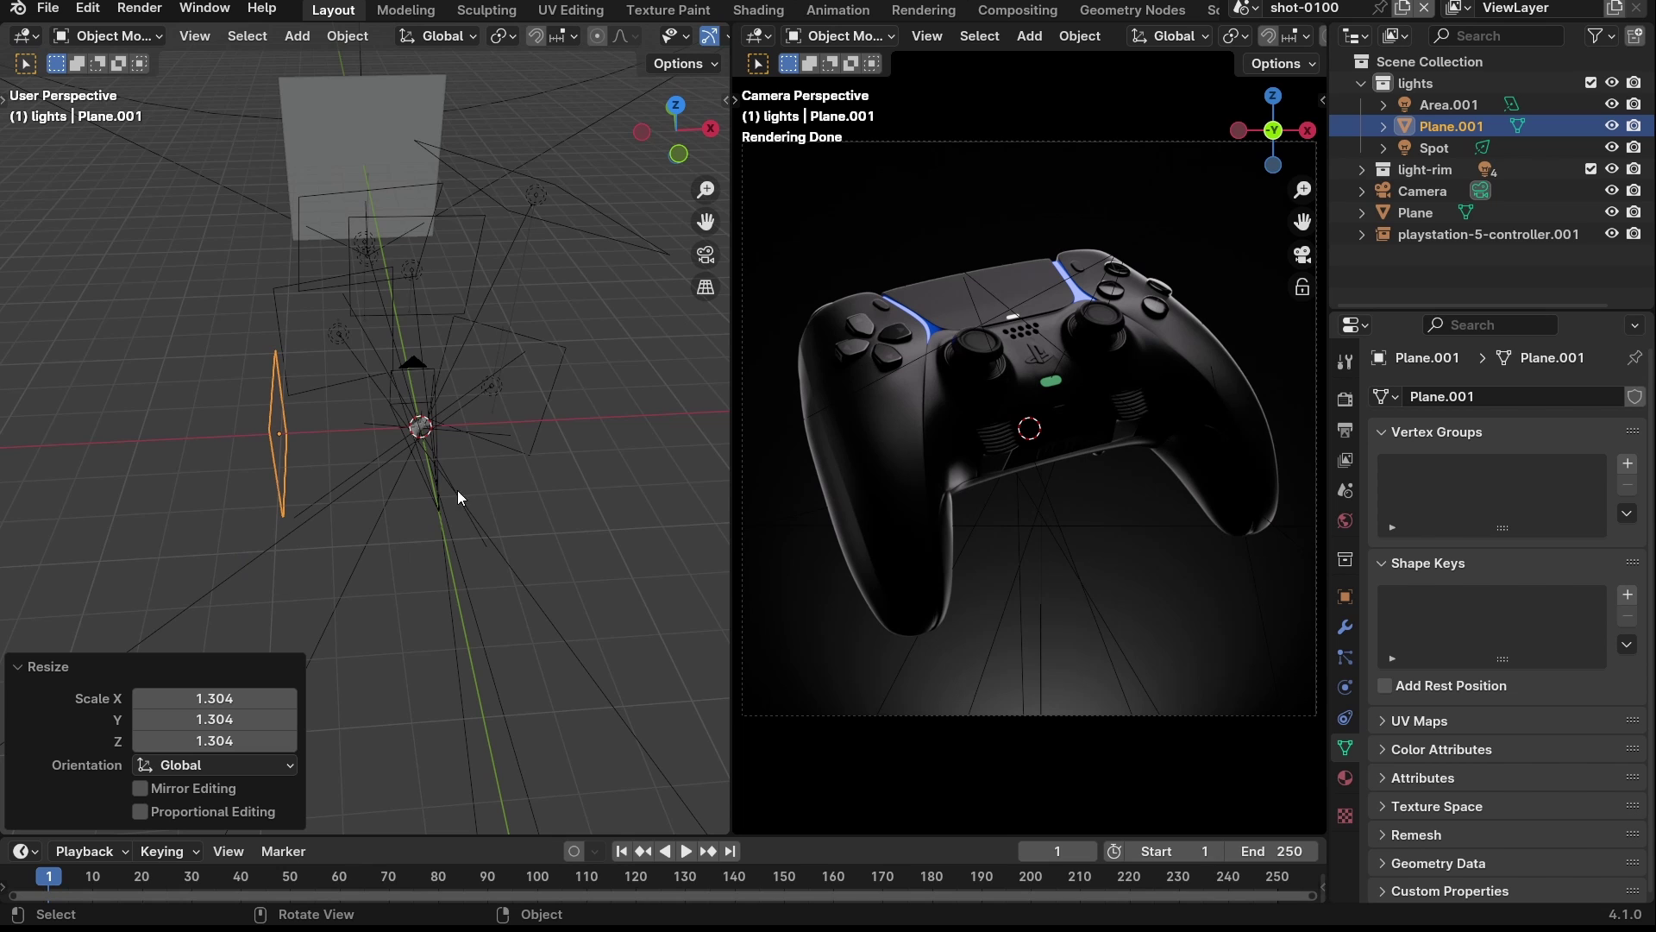
# - Move the upright plane about 14.4 inches along X toward the controller
pyautogui.press('g')
pyautogui.press('x')
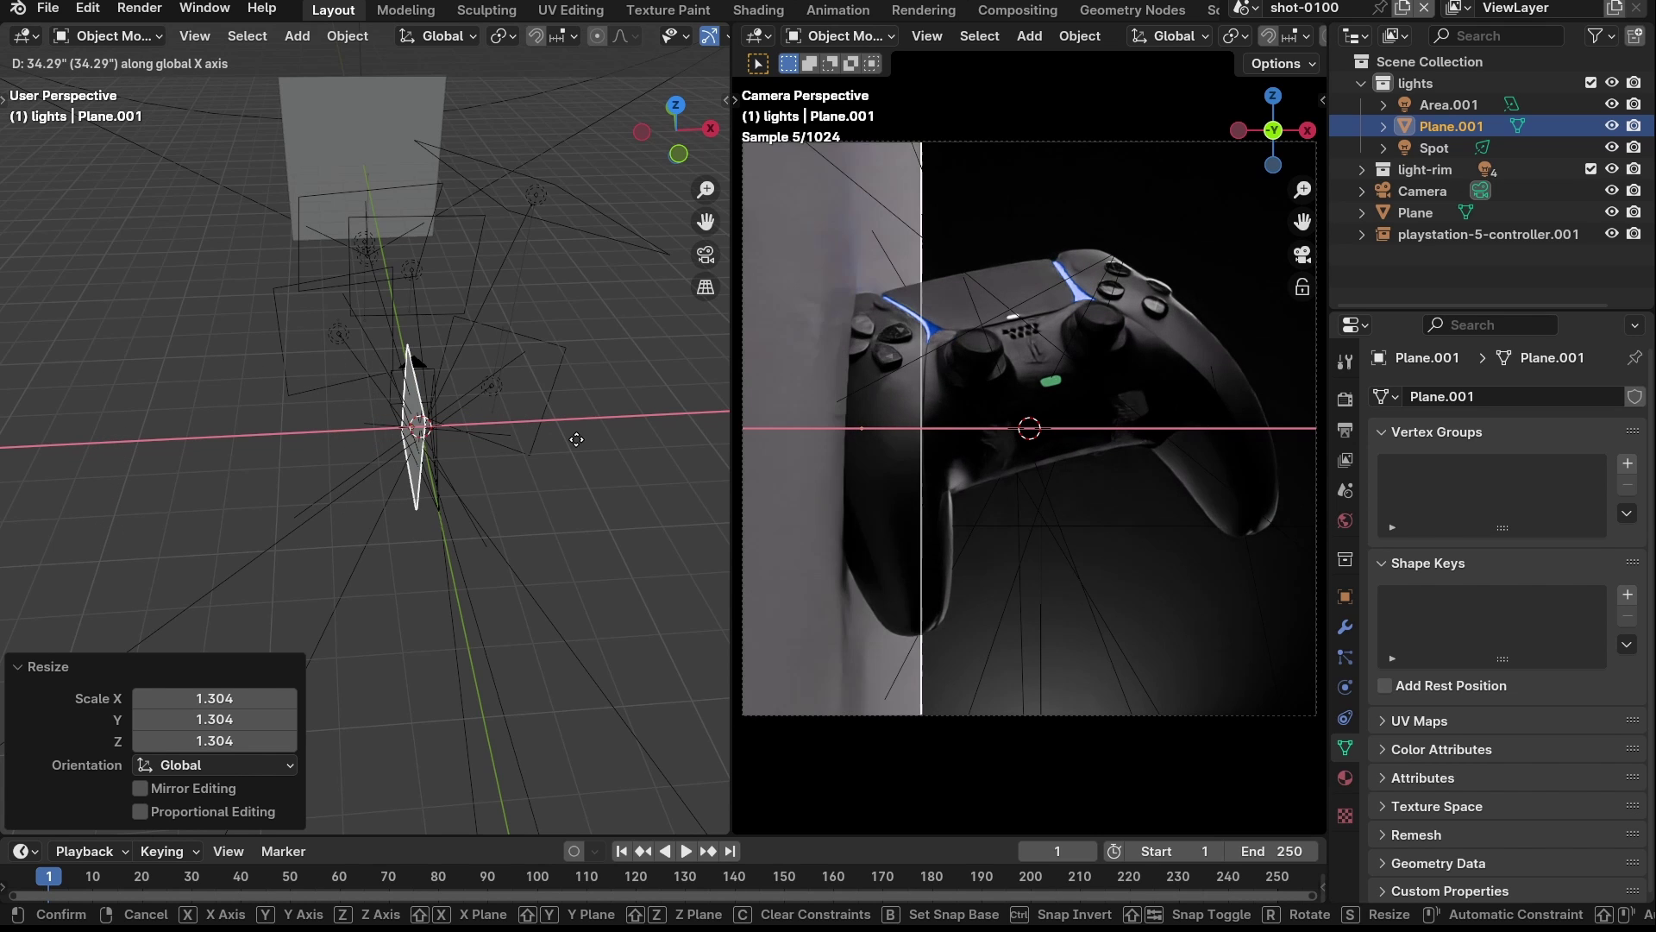
pyautogui.click(521, 619)
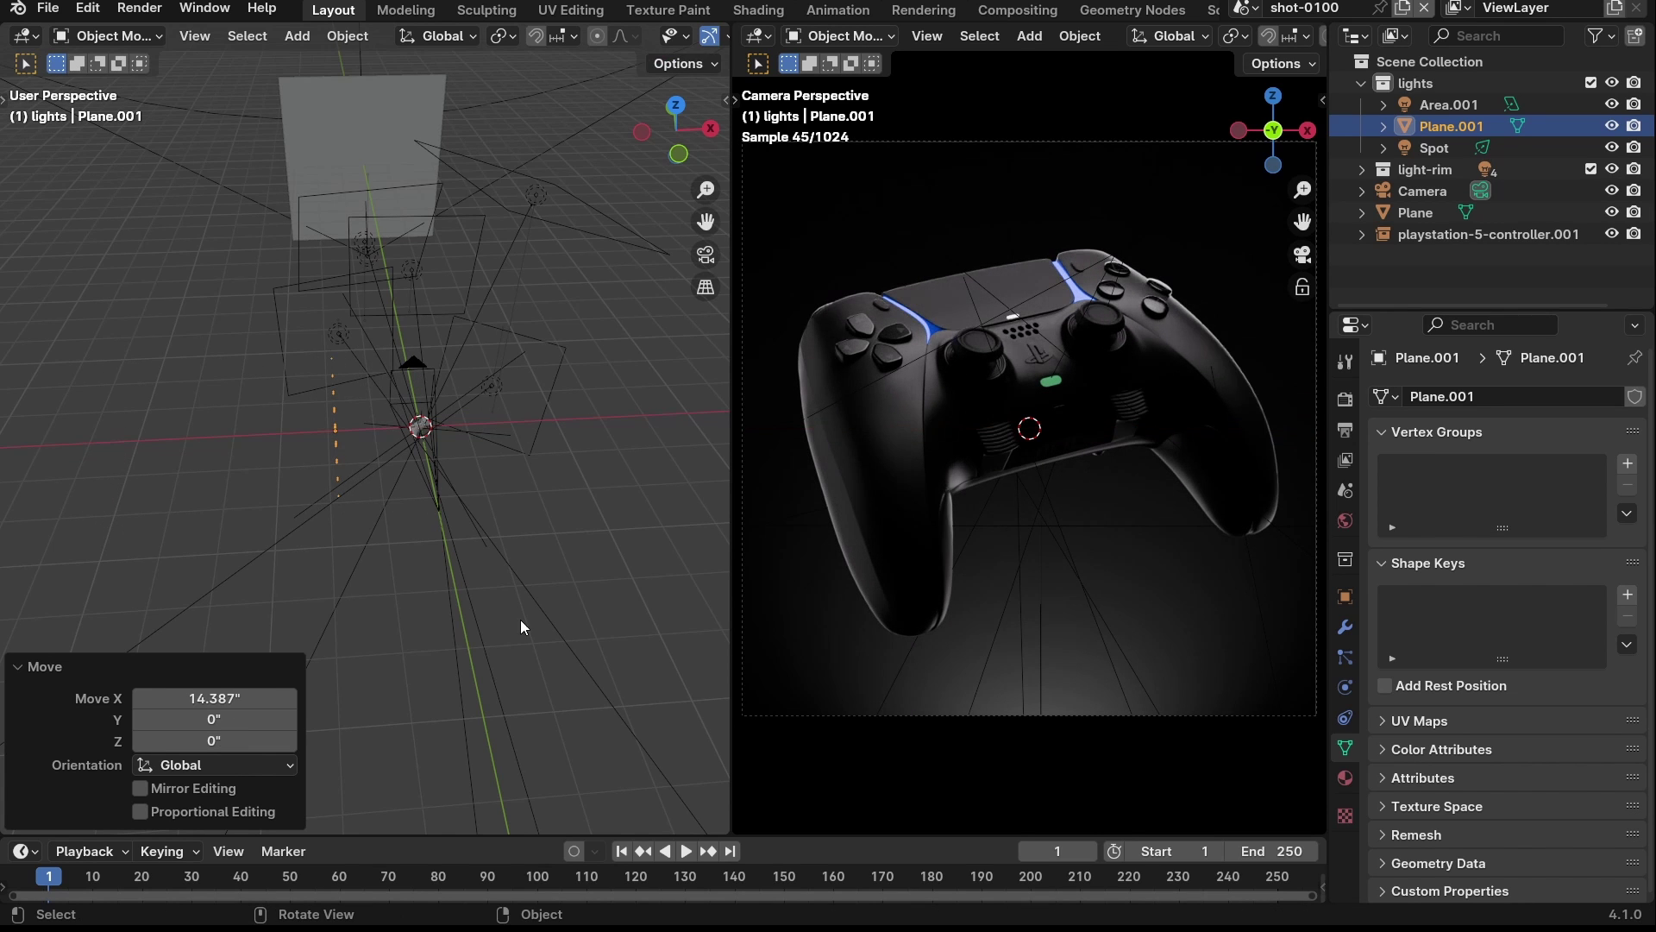
# - In top view, rotate the plane about -29.6° around Z and move it about 9.3 inches in X and -18.2 inches in Y
pyautogui.moveTo(523, 431); pyautogui.dragTo(511, 474, button='middle')
pyautogui.press('`')
pyautogui.click(517, 353)
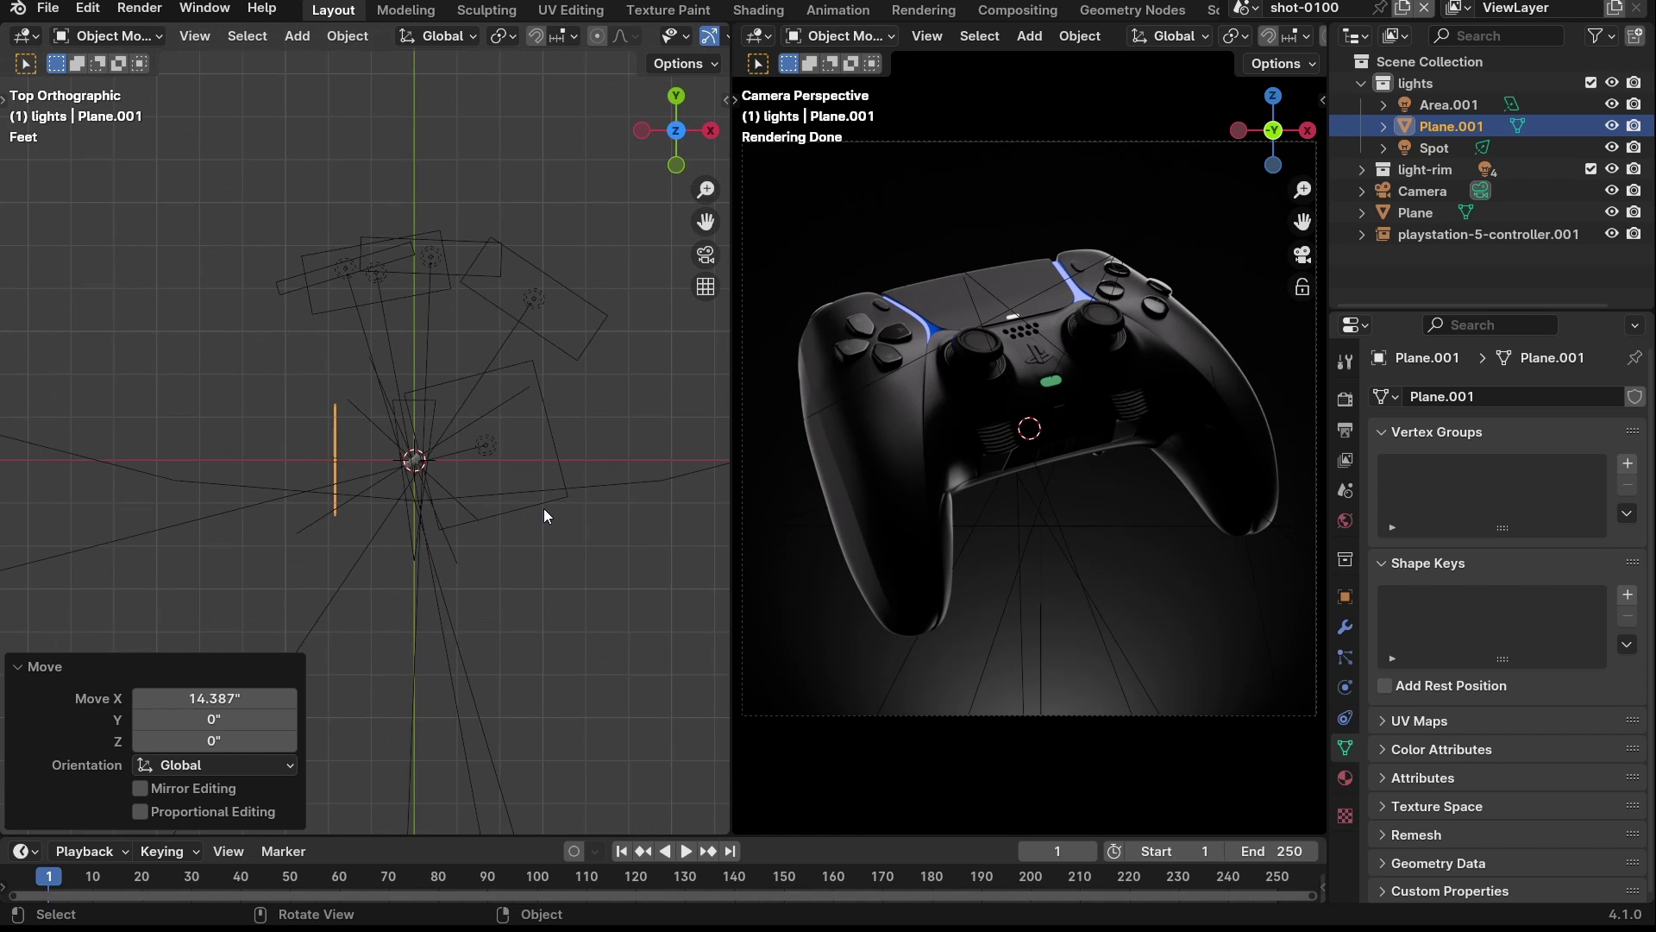
pyautogui.scroll(7, 483, 516)
pyautogui.keyDown('shift'); pyautogui.moveTo(494, 531); pyautogui.dragTo(433, 265, button='middle'); pyautogui.keyUp('shift')
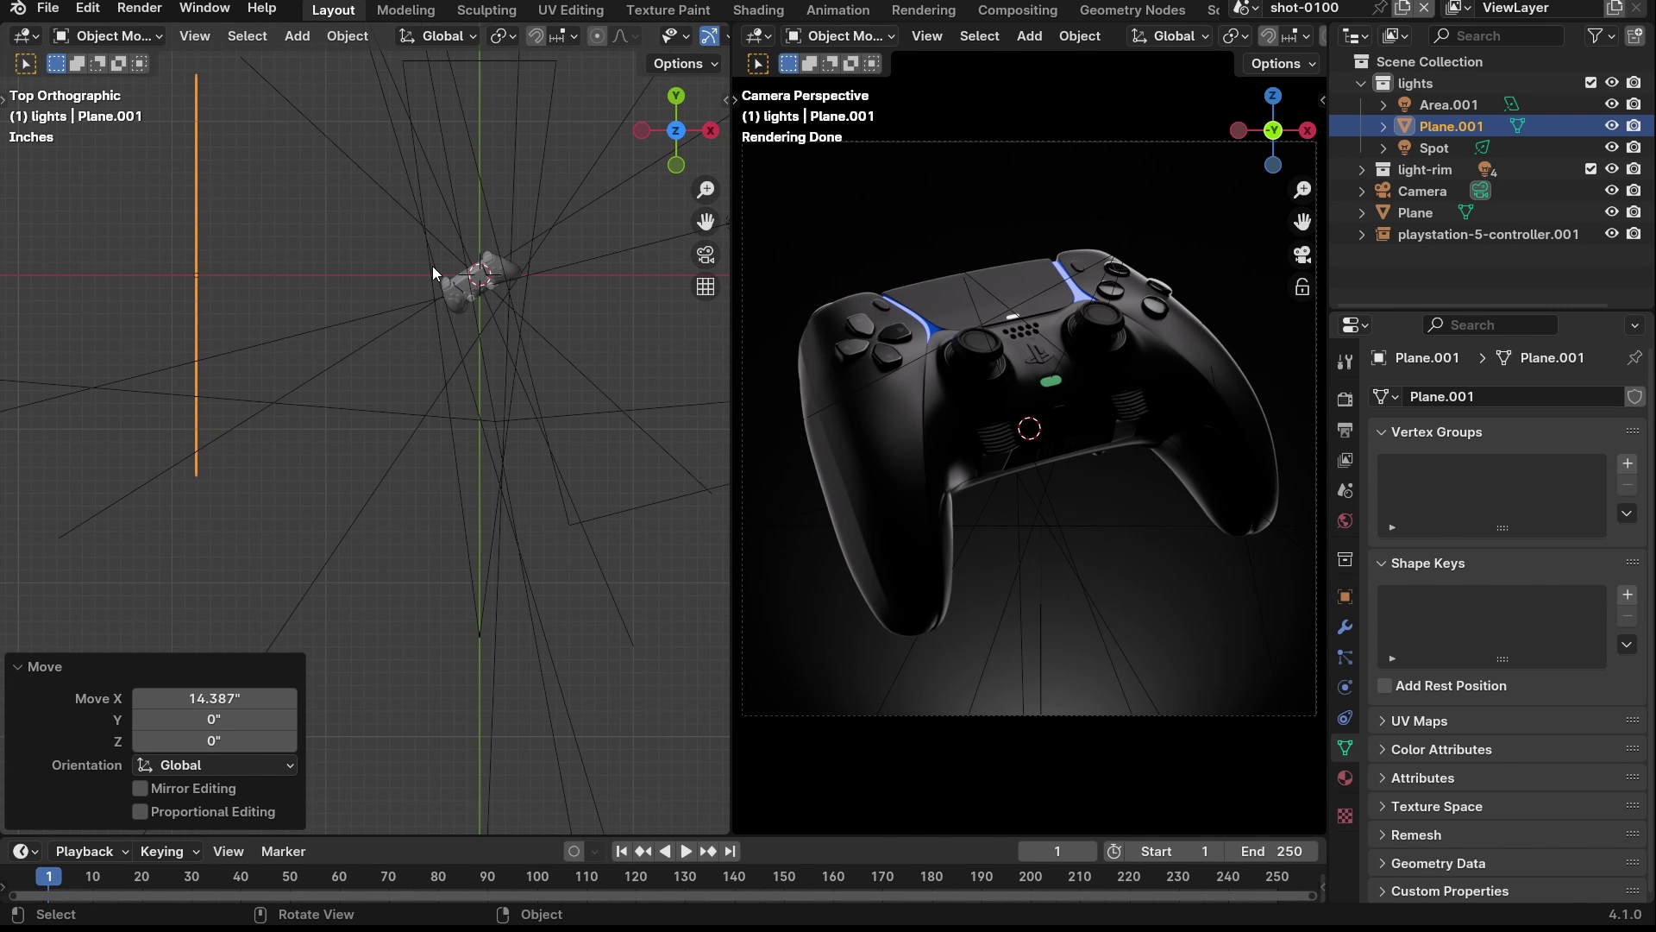
pyautogui.press('r')
pyautogui.click(387, 157)
pyautogui.press('g')
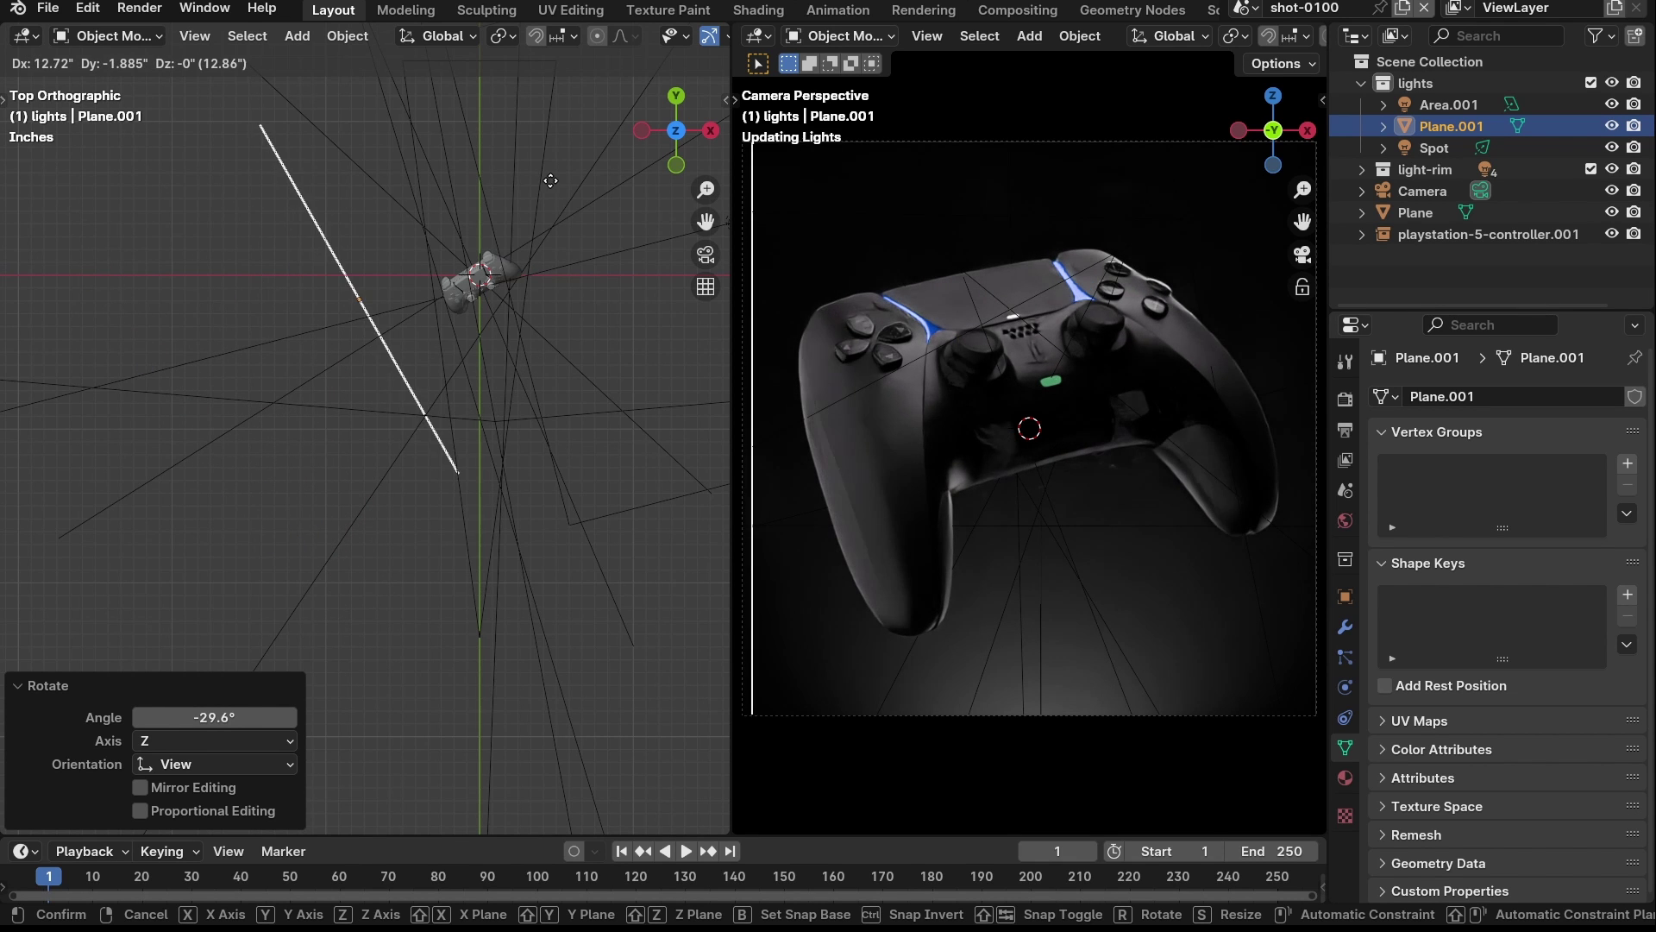
pyautogui.click(497, 395)
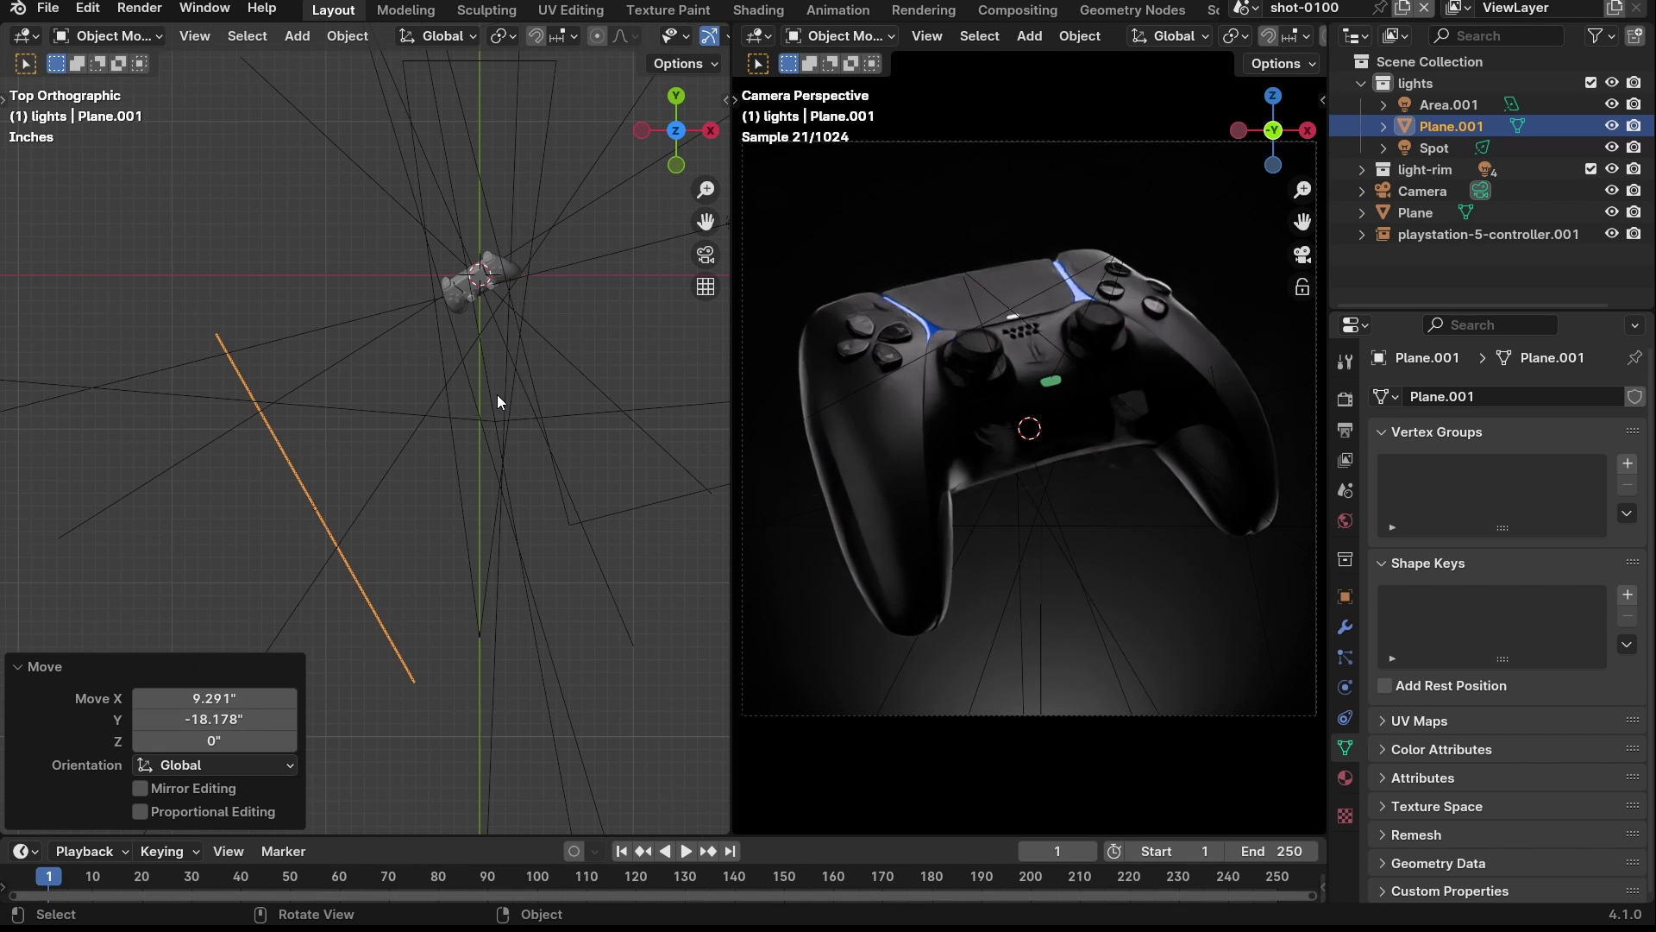
# - Rotate the plane a further -18.5° or so around Z and shift it about -3.2 inches in X and 2.7 inches in Y
pyautogui.press('r')
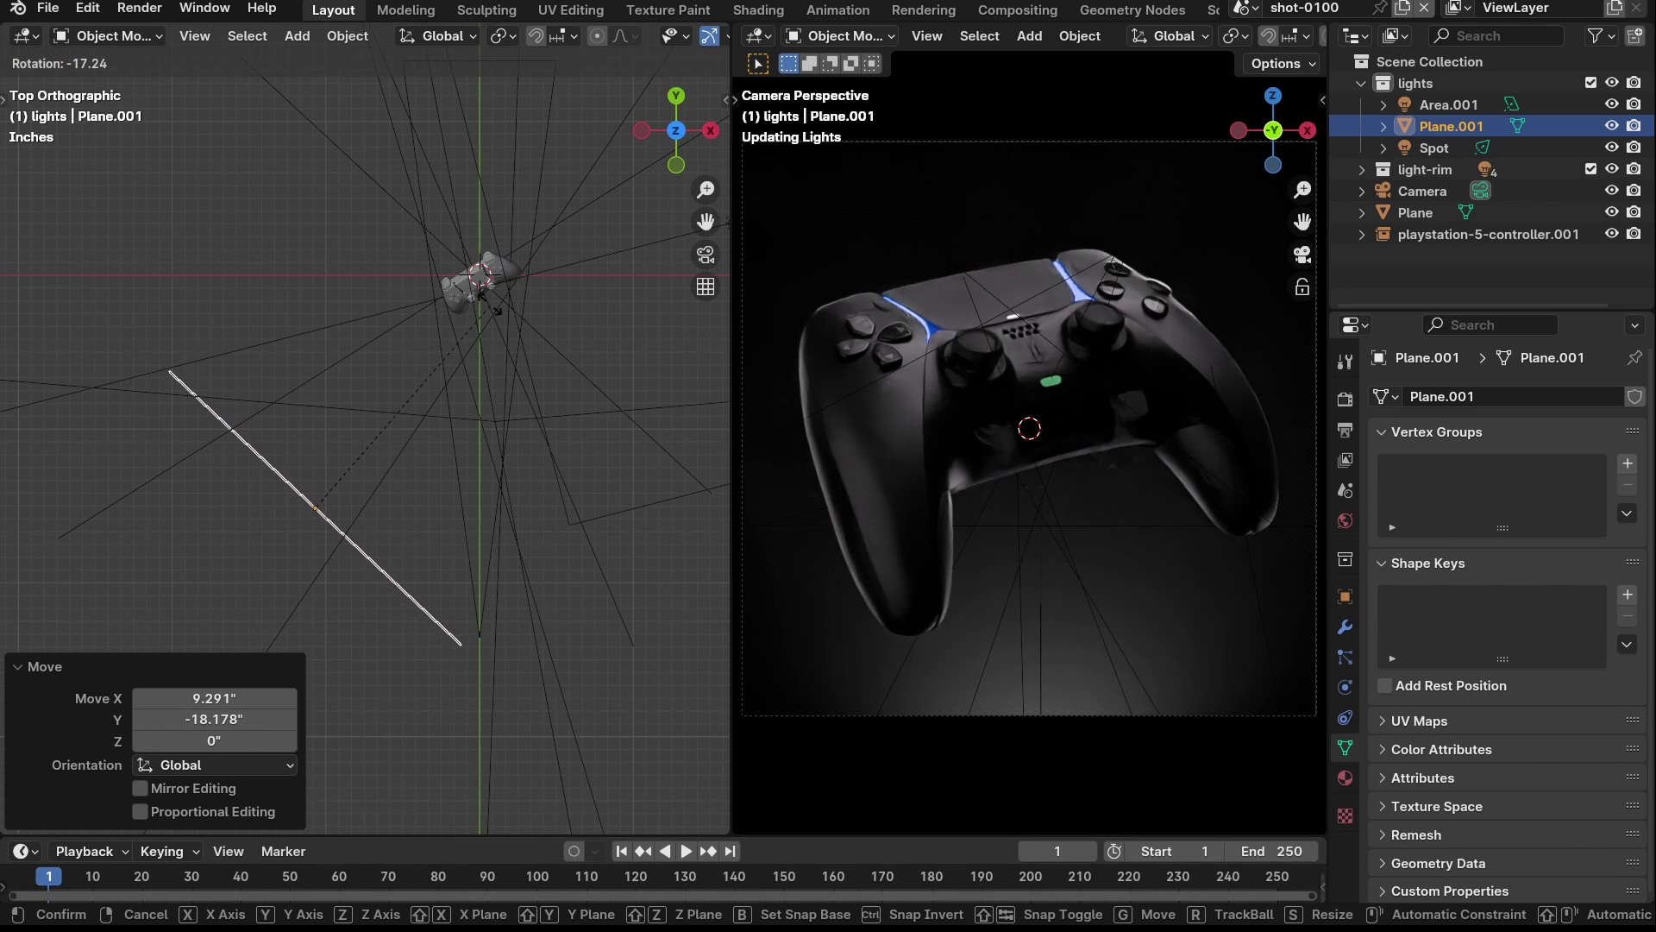
pyautogui.click(485, 302)
pyautogui.press('g')
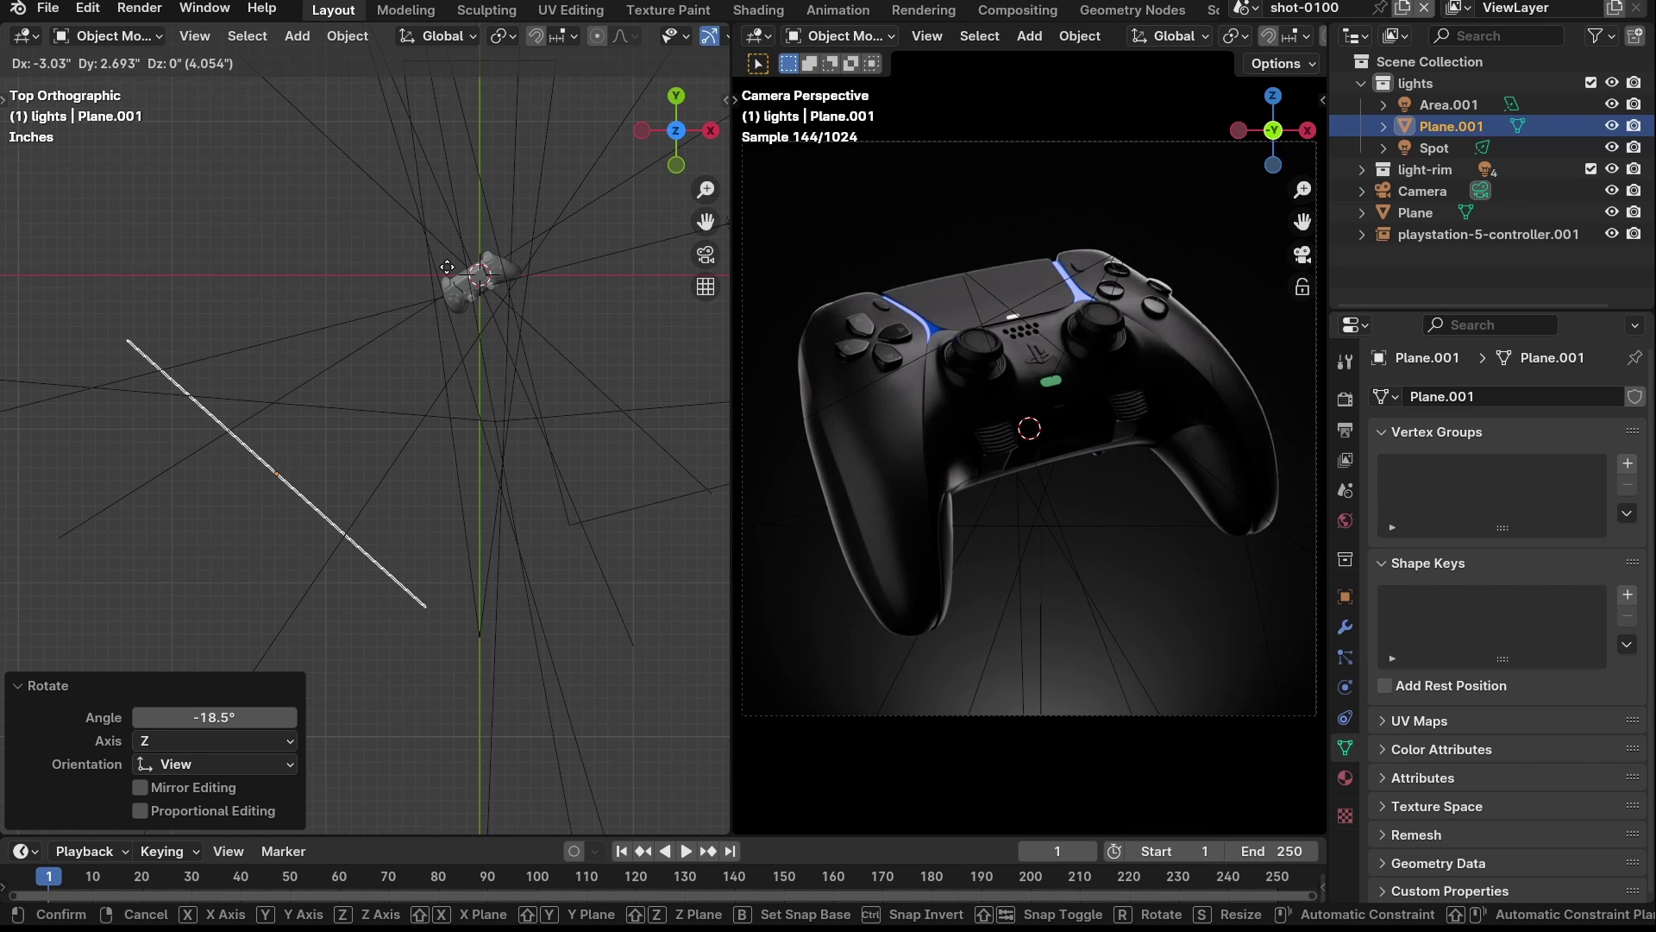
pyautogui.click(480, 302)
# - In front view, shift the plane about -1.5 inches in X and -3 inches in Z
pyautogui.moveTo(479, 323); pyautogui.dragTo(470, 143, button='middle')
pyautogui.press('`')
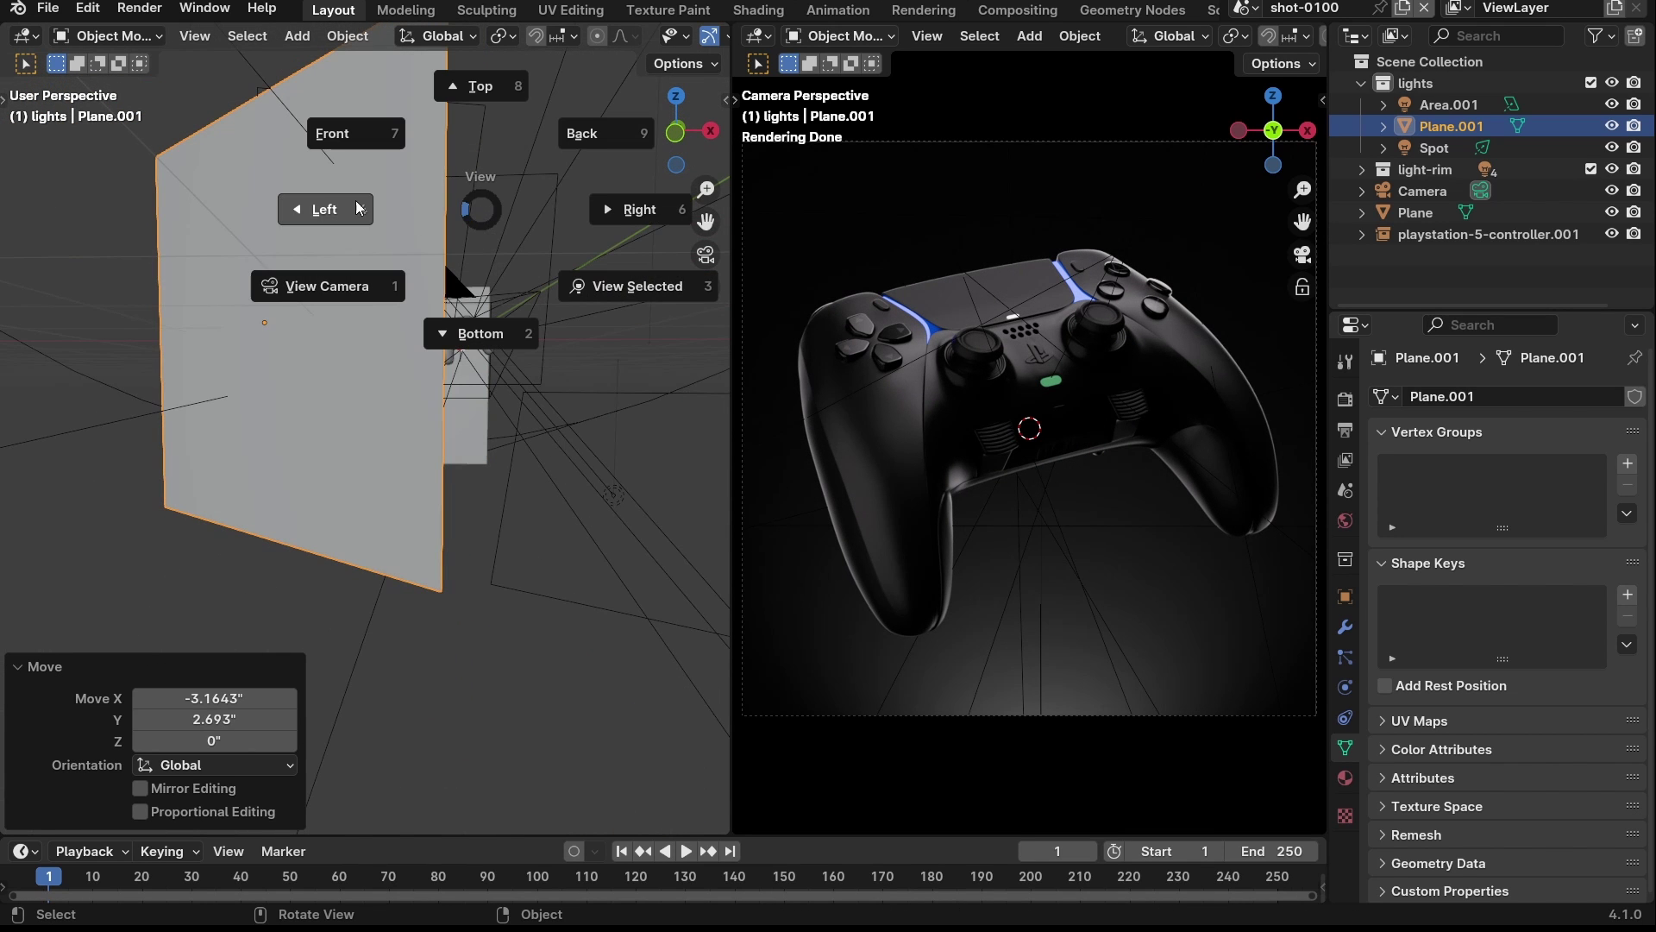
pyautogui.click(386, 153)
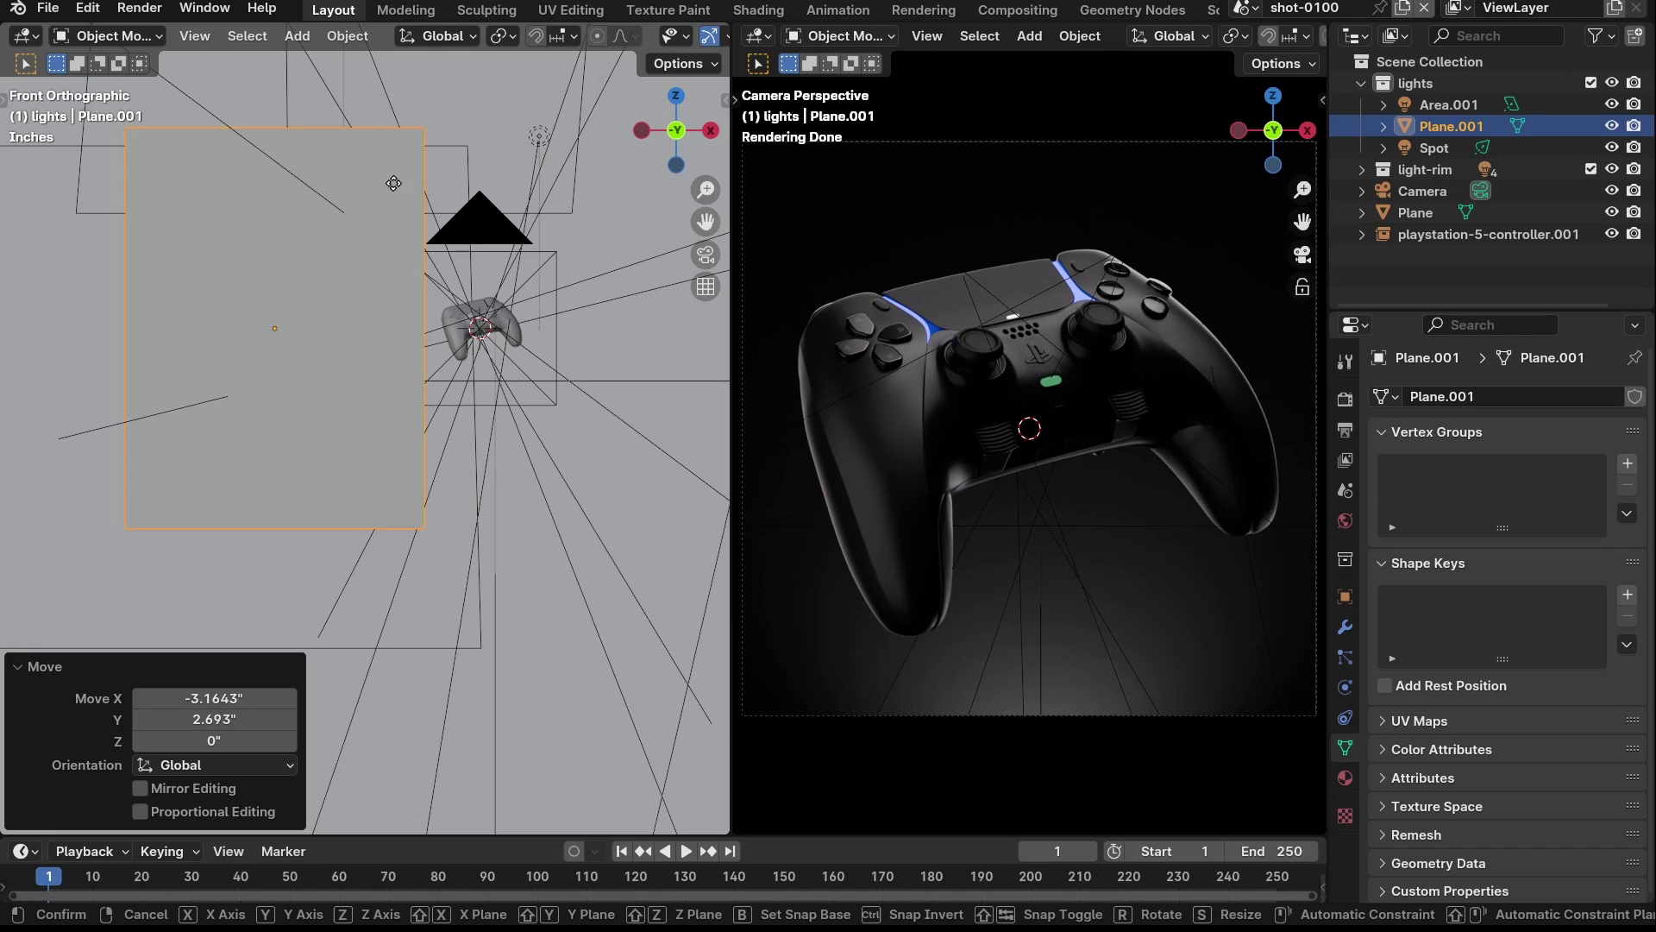
pyautogui.press('g')
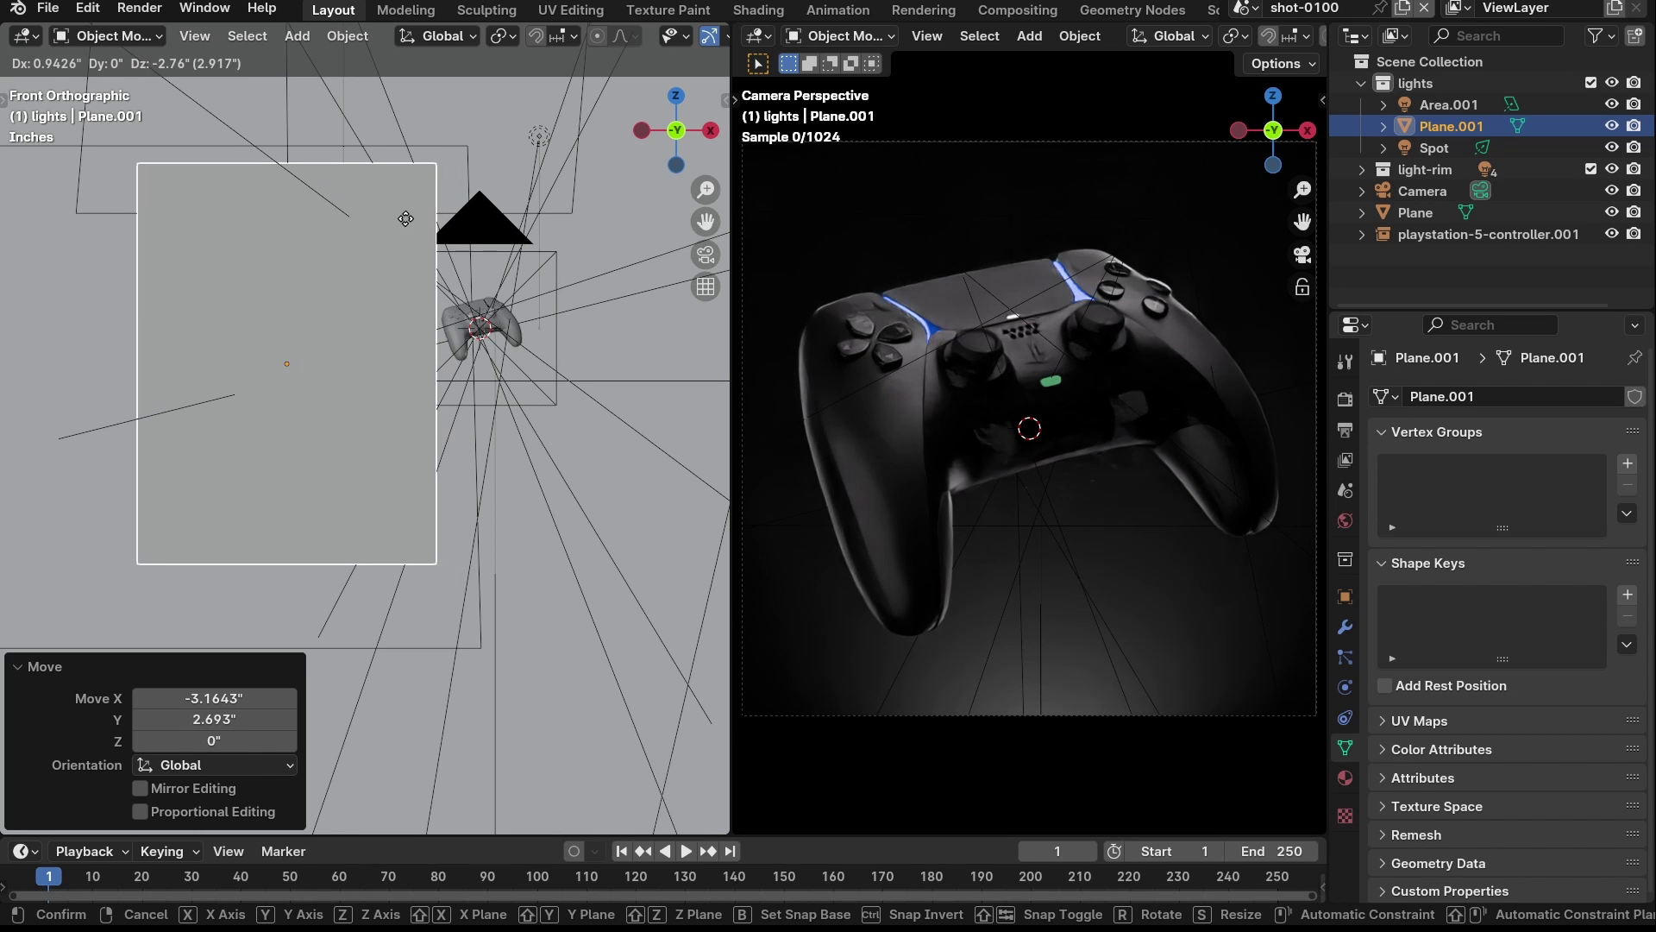
pyautogui.click(375, 220)
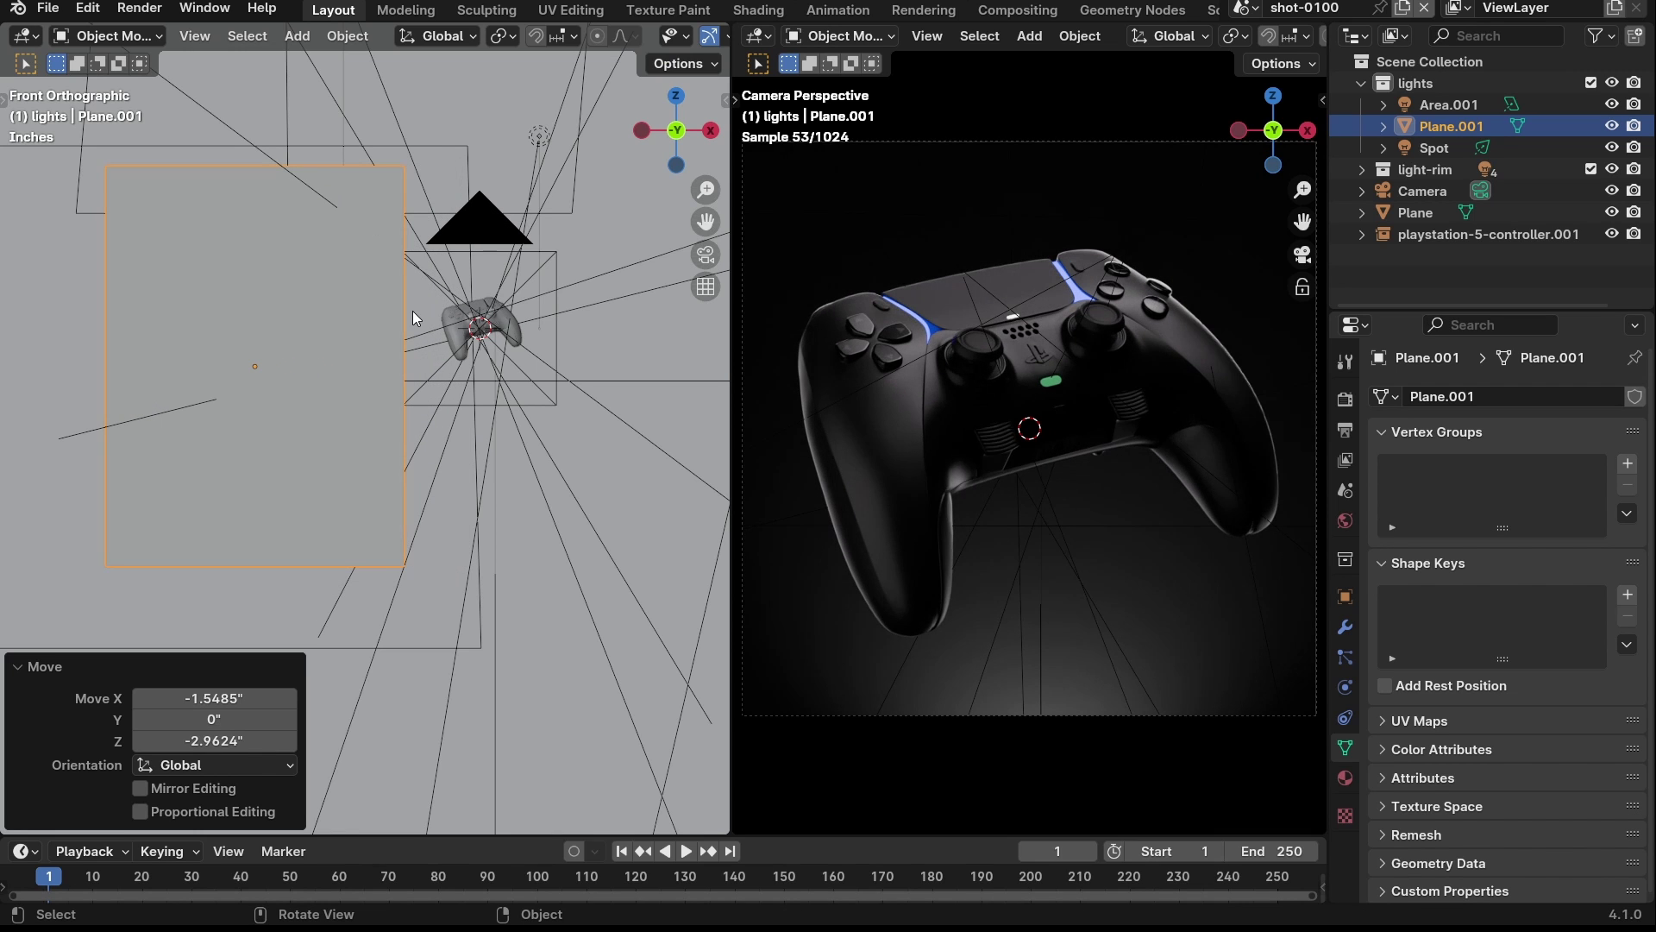
# - In top view, nudge the plane about 0.16 inches in X and 0.65 inches in Y
pyautogui.moveTo(376, 292); pyautogui.dragTo(370, 494, button='middle')
pyautogui.press('`')
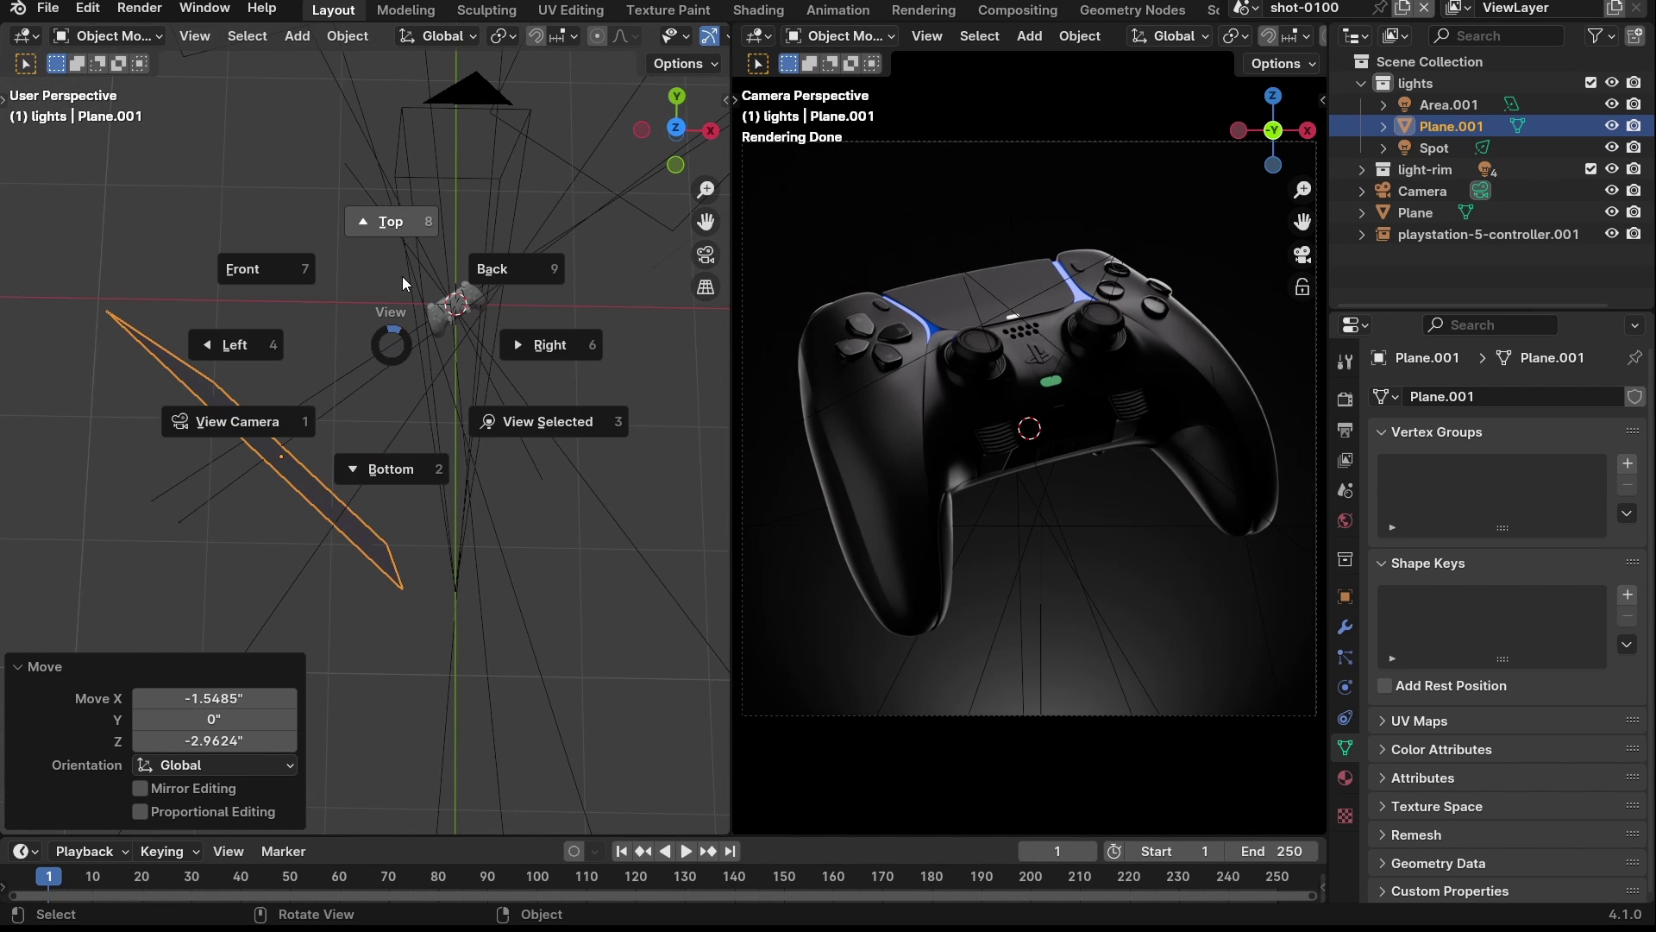
pyautogui.click(402, 241)
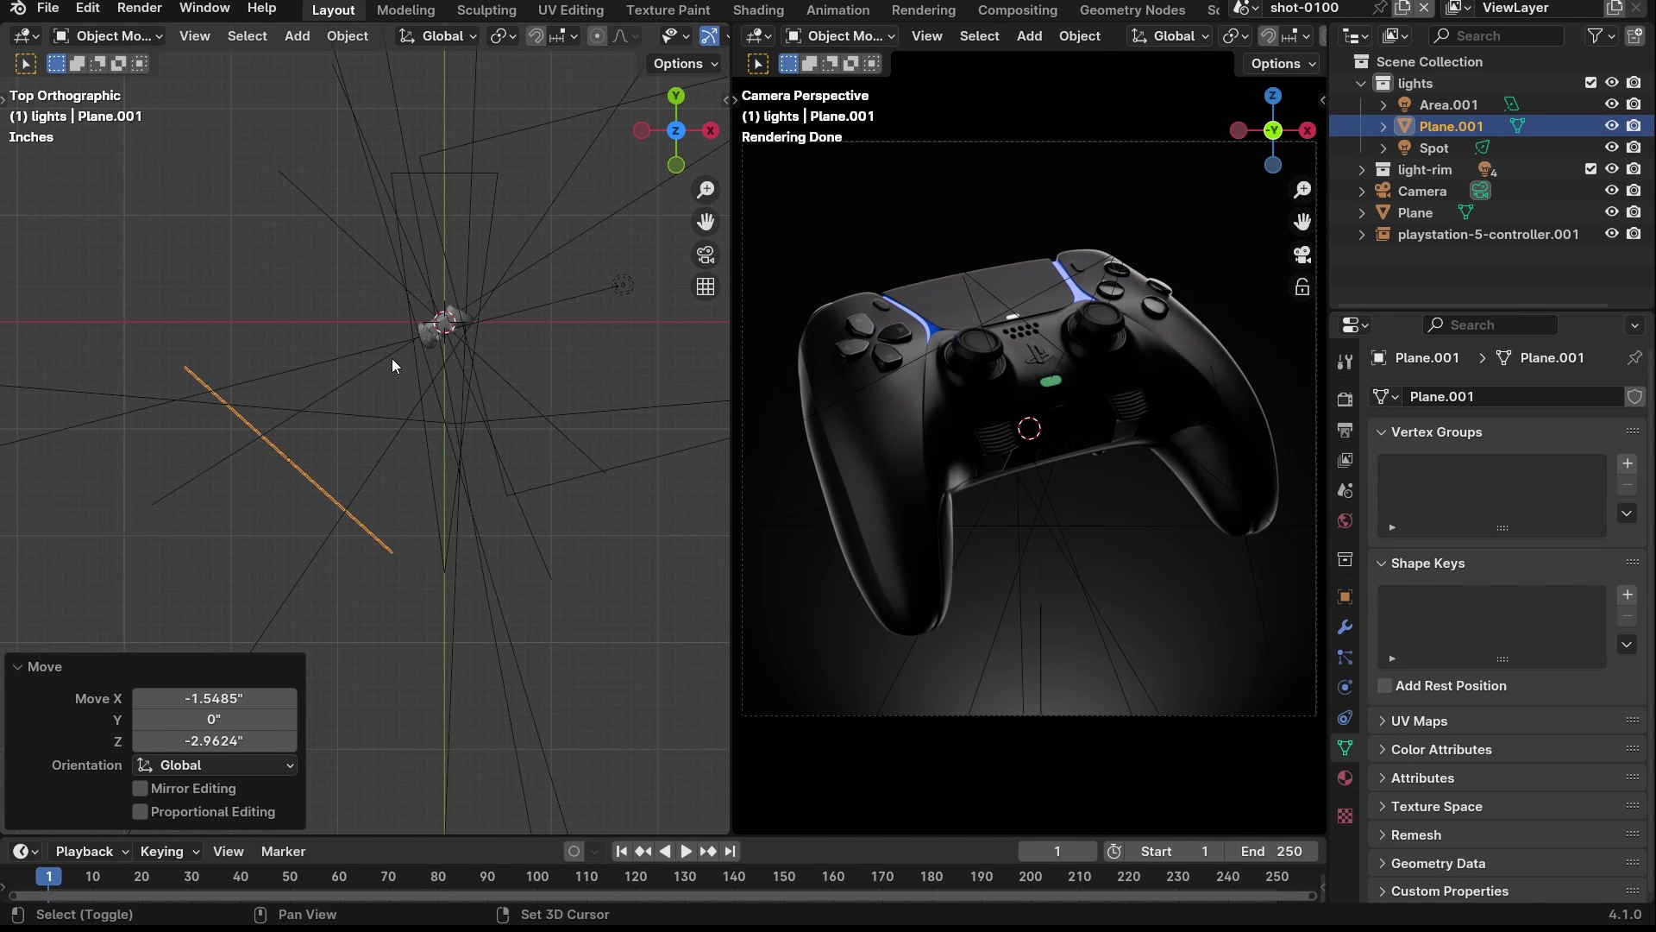
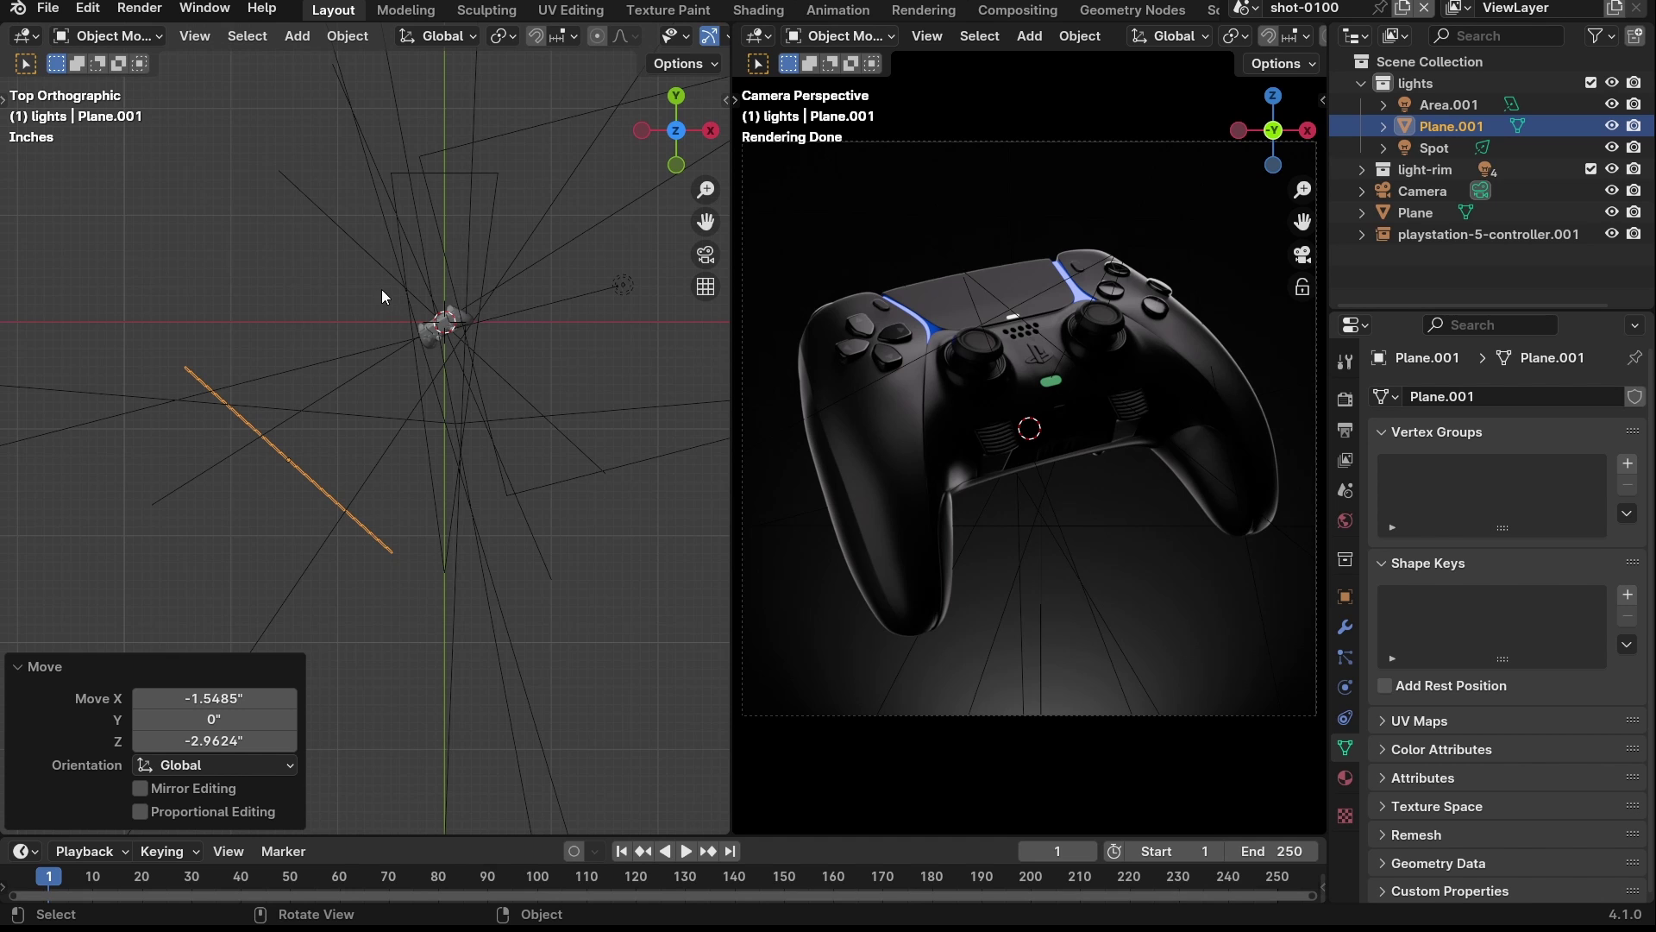
pyautogui.moveTo(382, 295); pyautogui.dragTo(378, 361, button='middle')
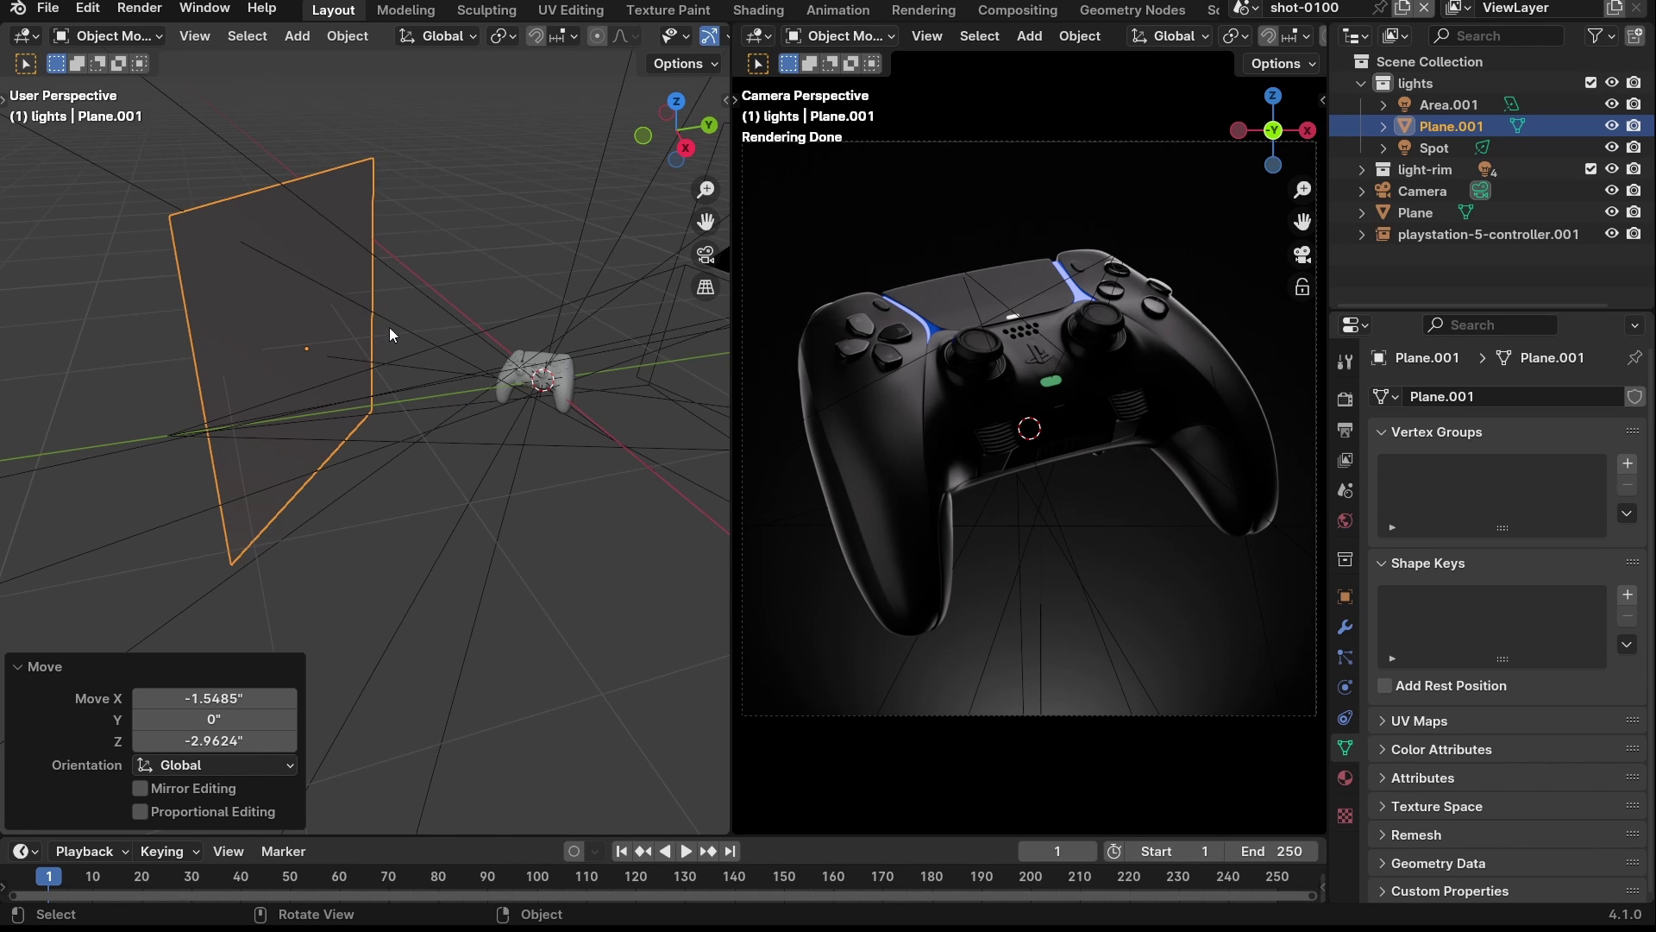
pyautogui.press('`')
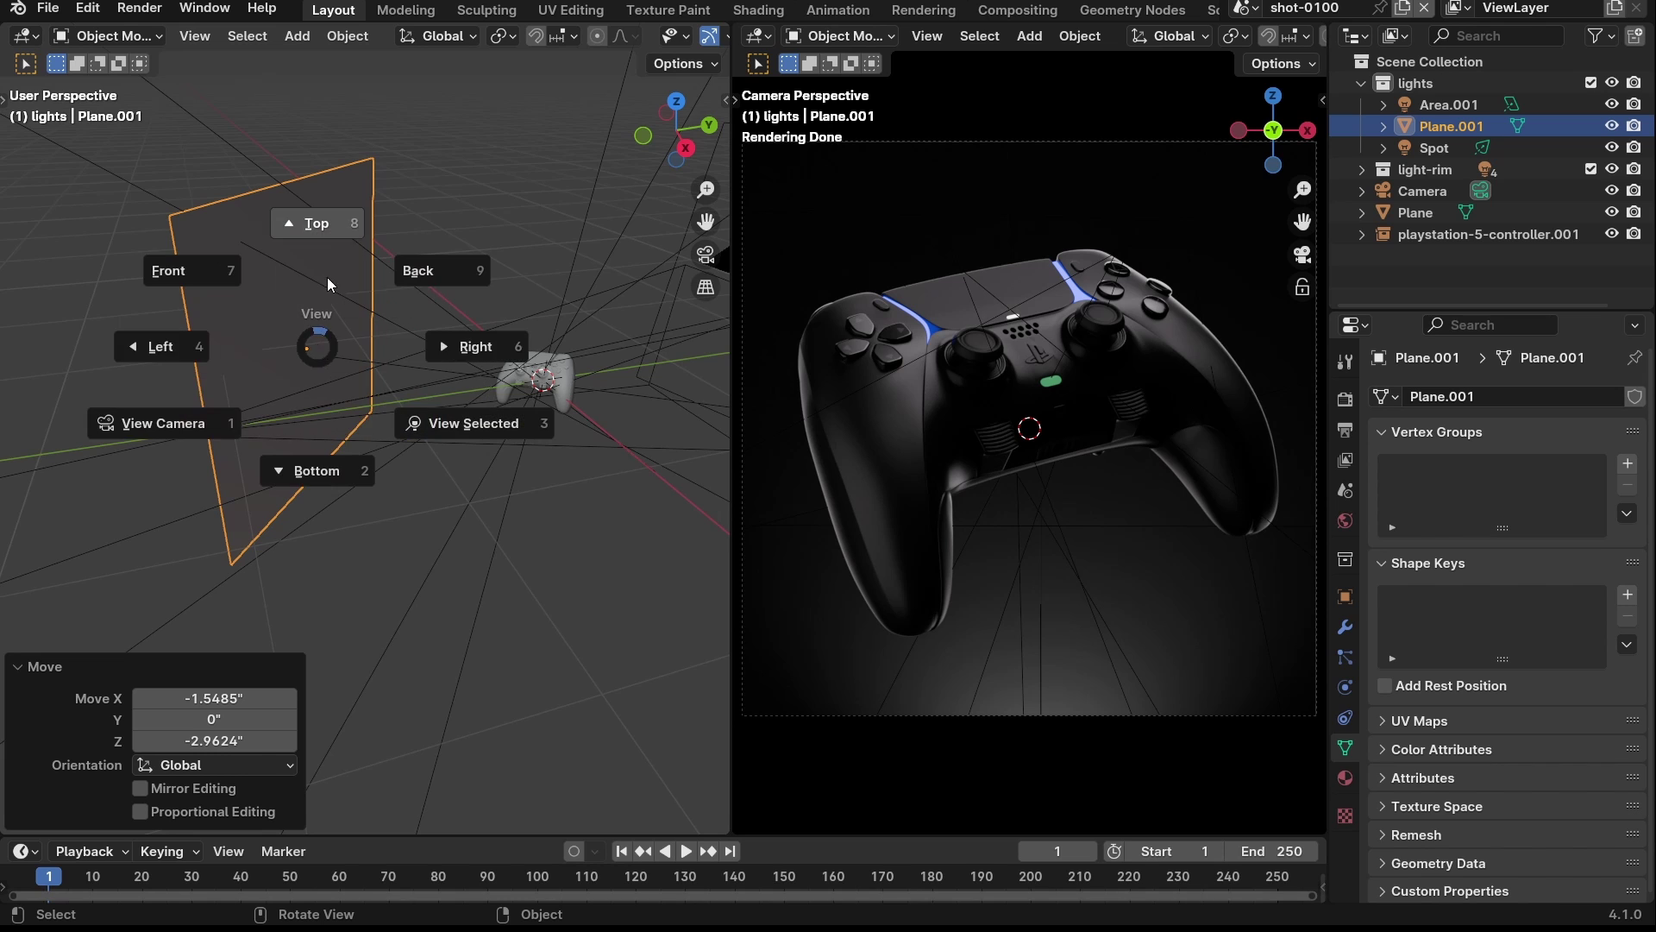
pyautogui.click(327, 268)
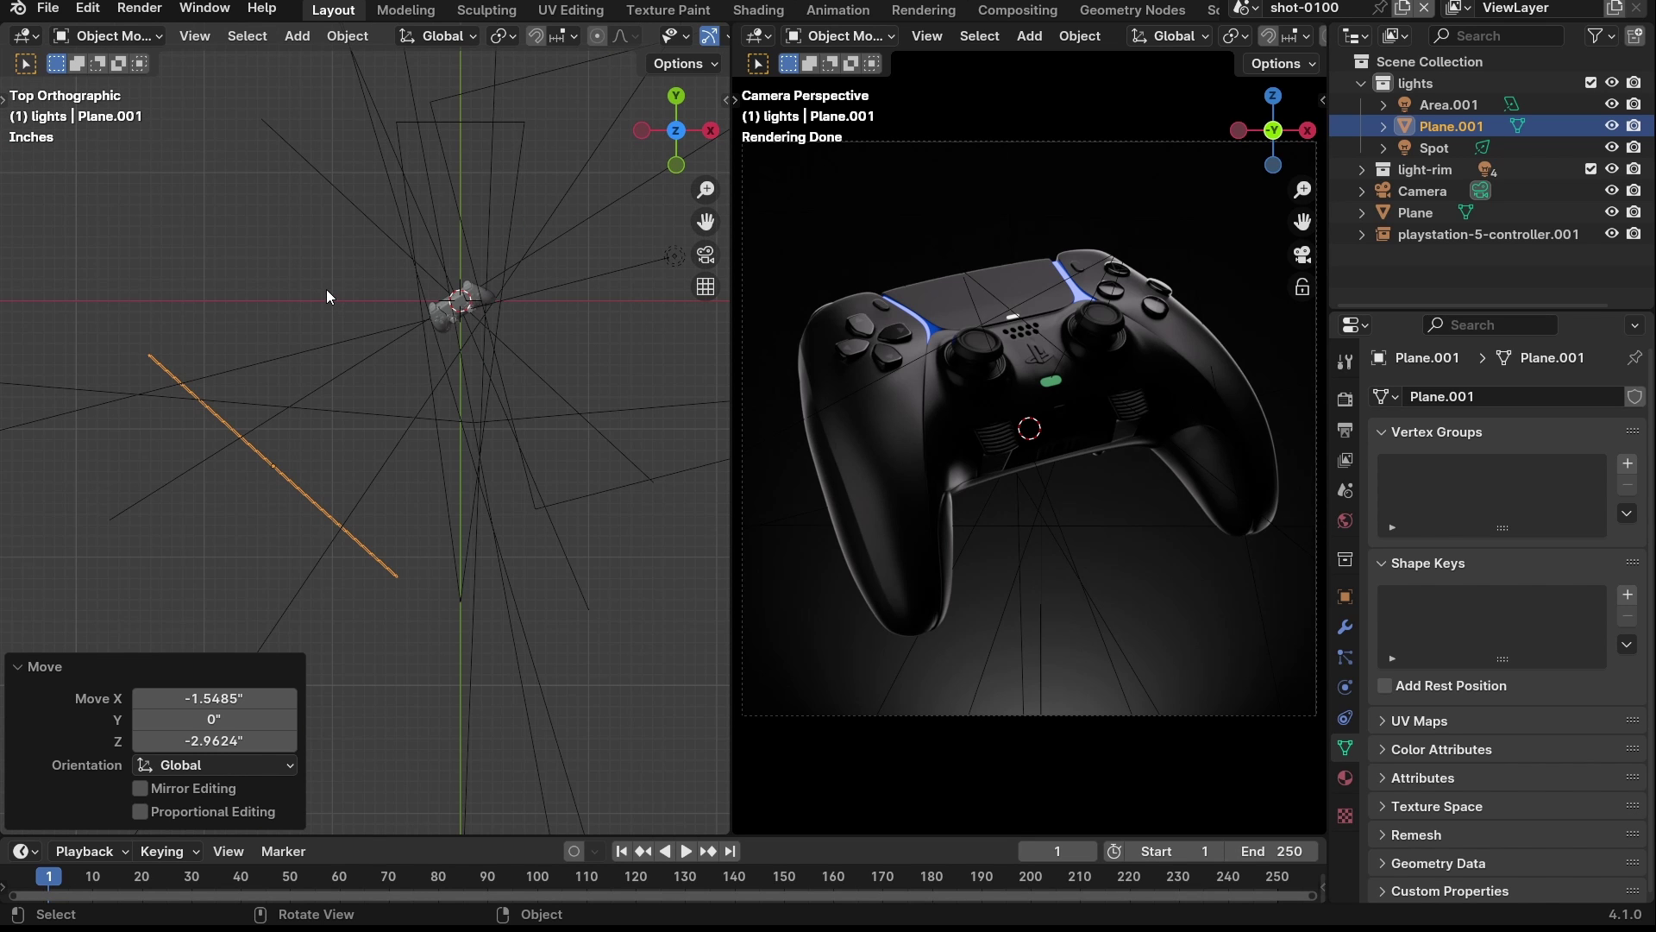
pyautogui.press('g')
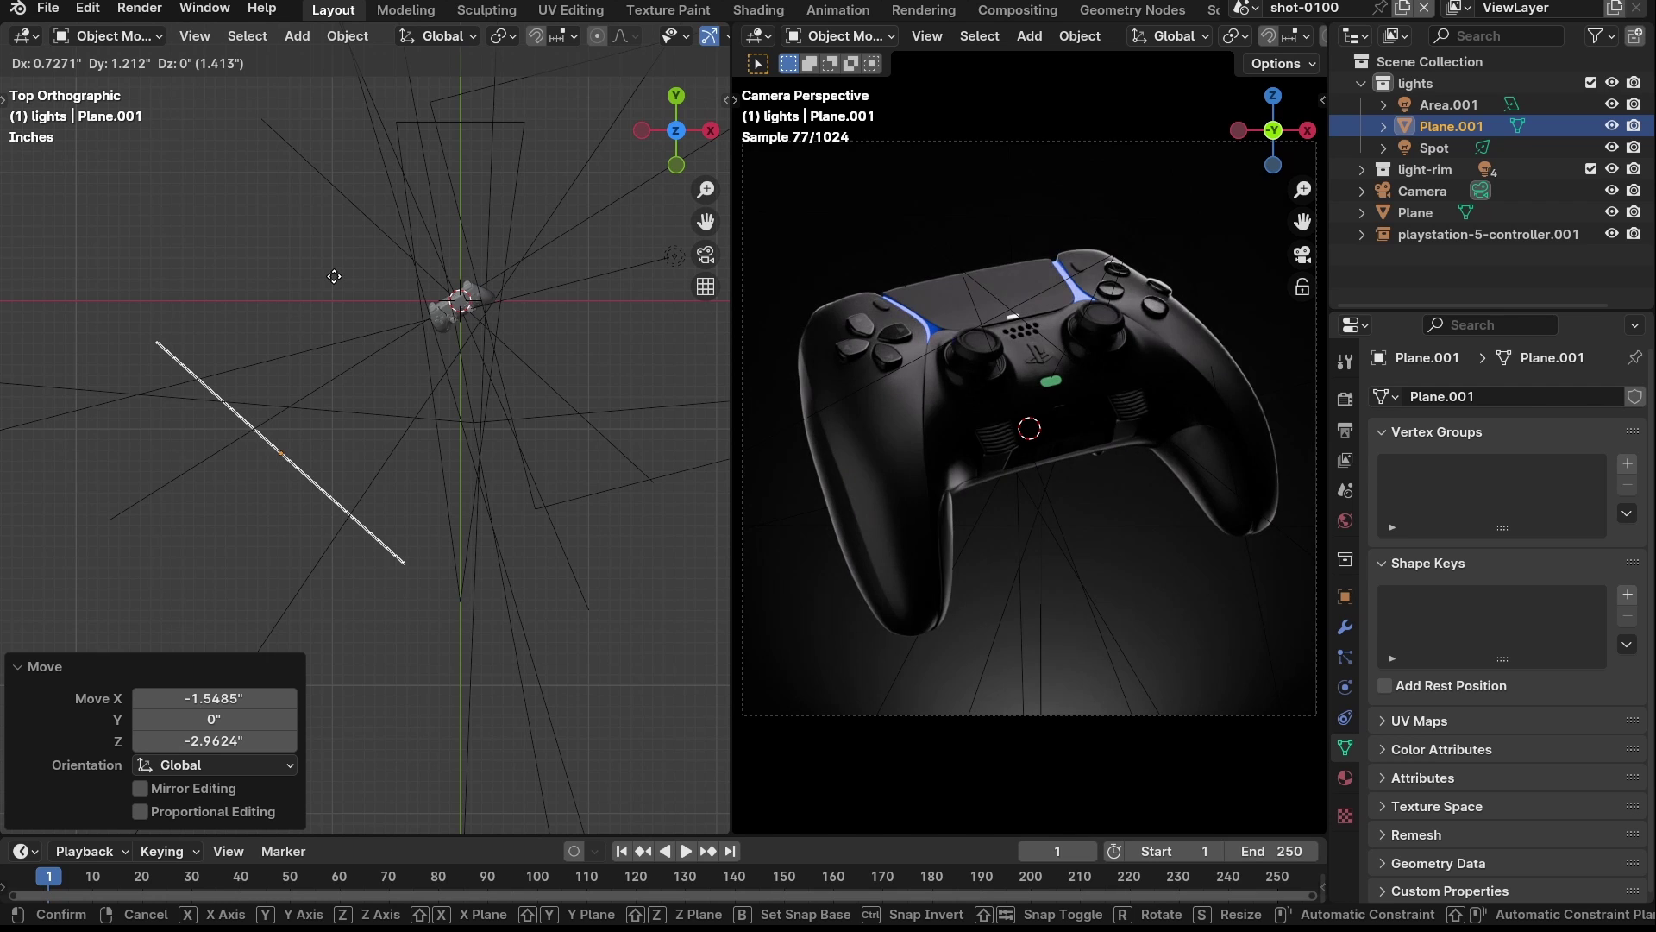
pyautogui.click(402, 445)
pyautogui.moveTo(402, 445); pyautogui.dragTo(405, 399, button='middle')
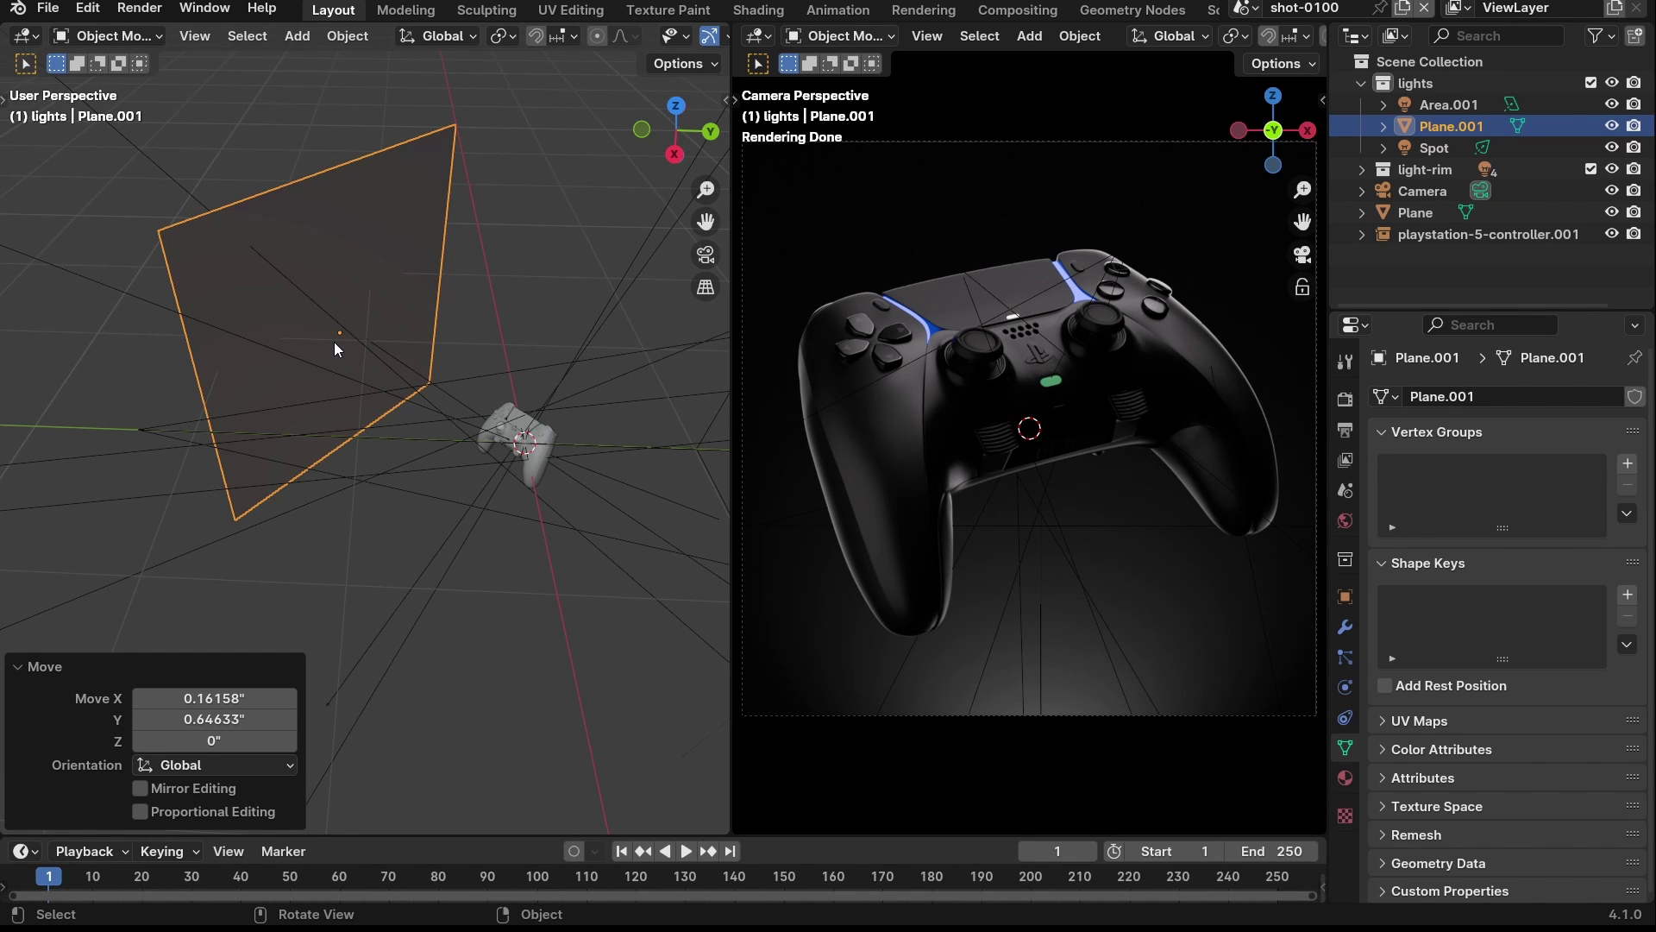
pyautogui.moveTo(334, 341); pyautogui.dragTo(567, 359, button='middle')
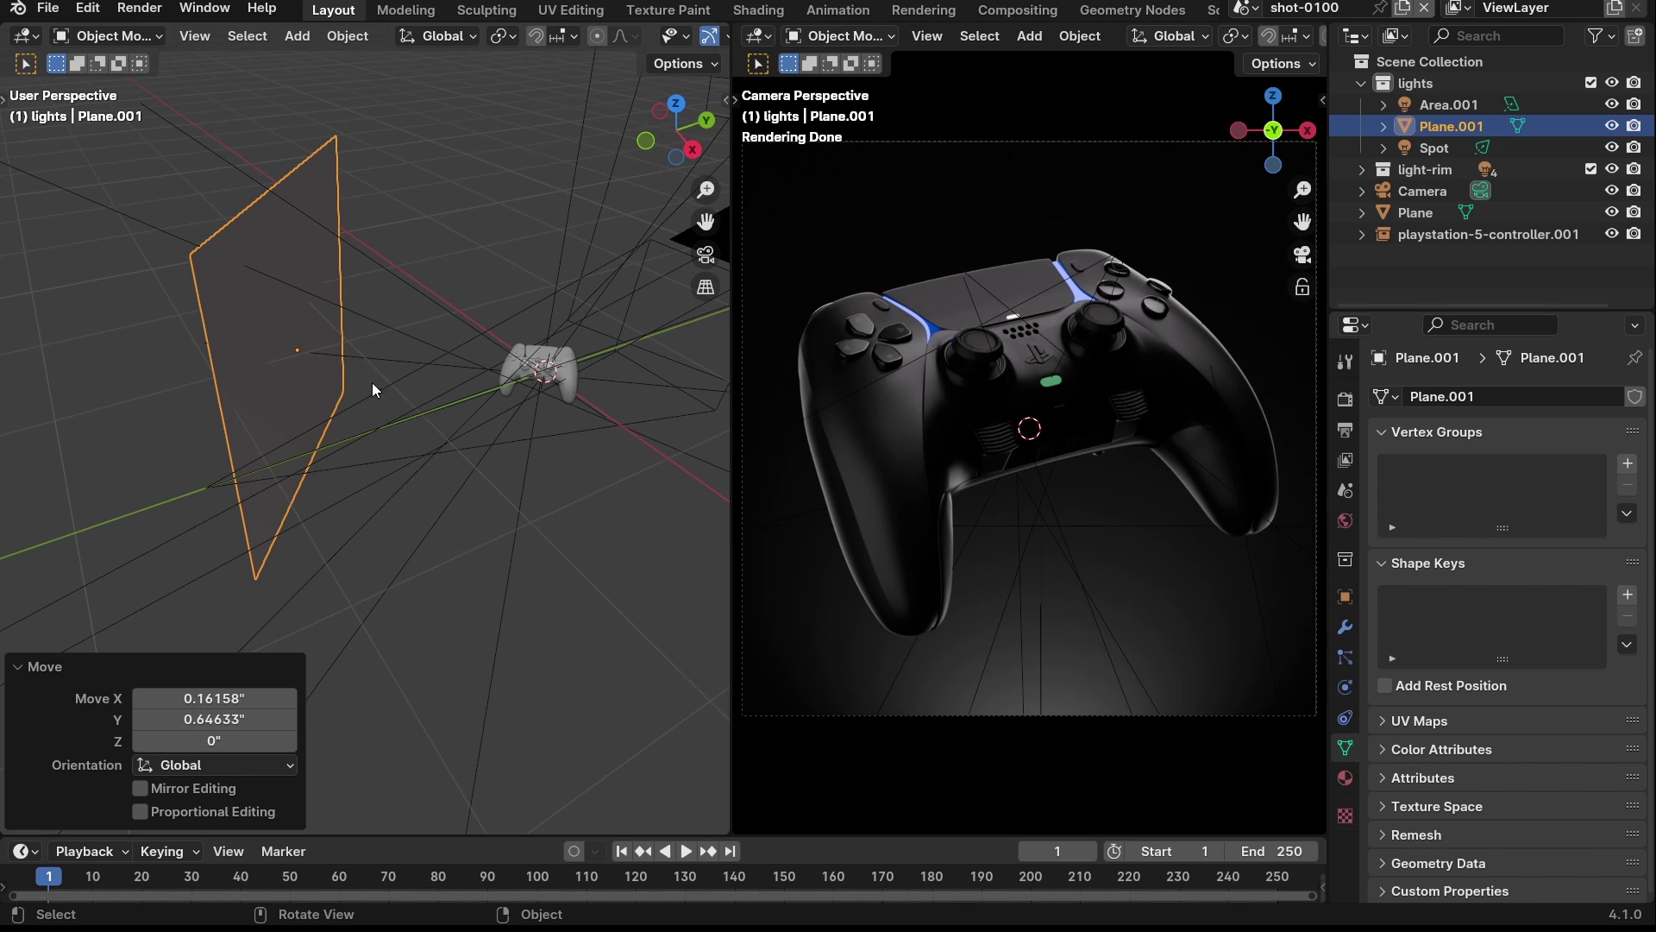
# - In top view, move the plane about 3.9 inches in X and -0.9 inches in Y, and rotate it 1.2° around Z
pyautogui.moveTo(261, 298); pyautogui.dragTo(331, 383, button='middle')
pyautogui.press('`')
pyautogui.click(344, 236)
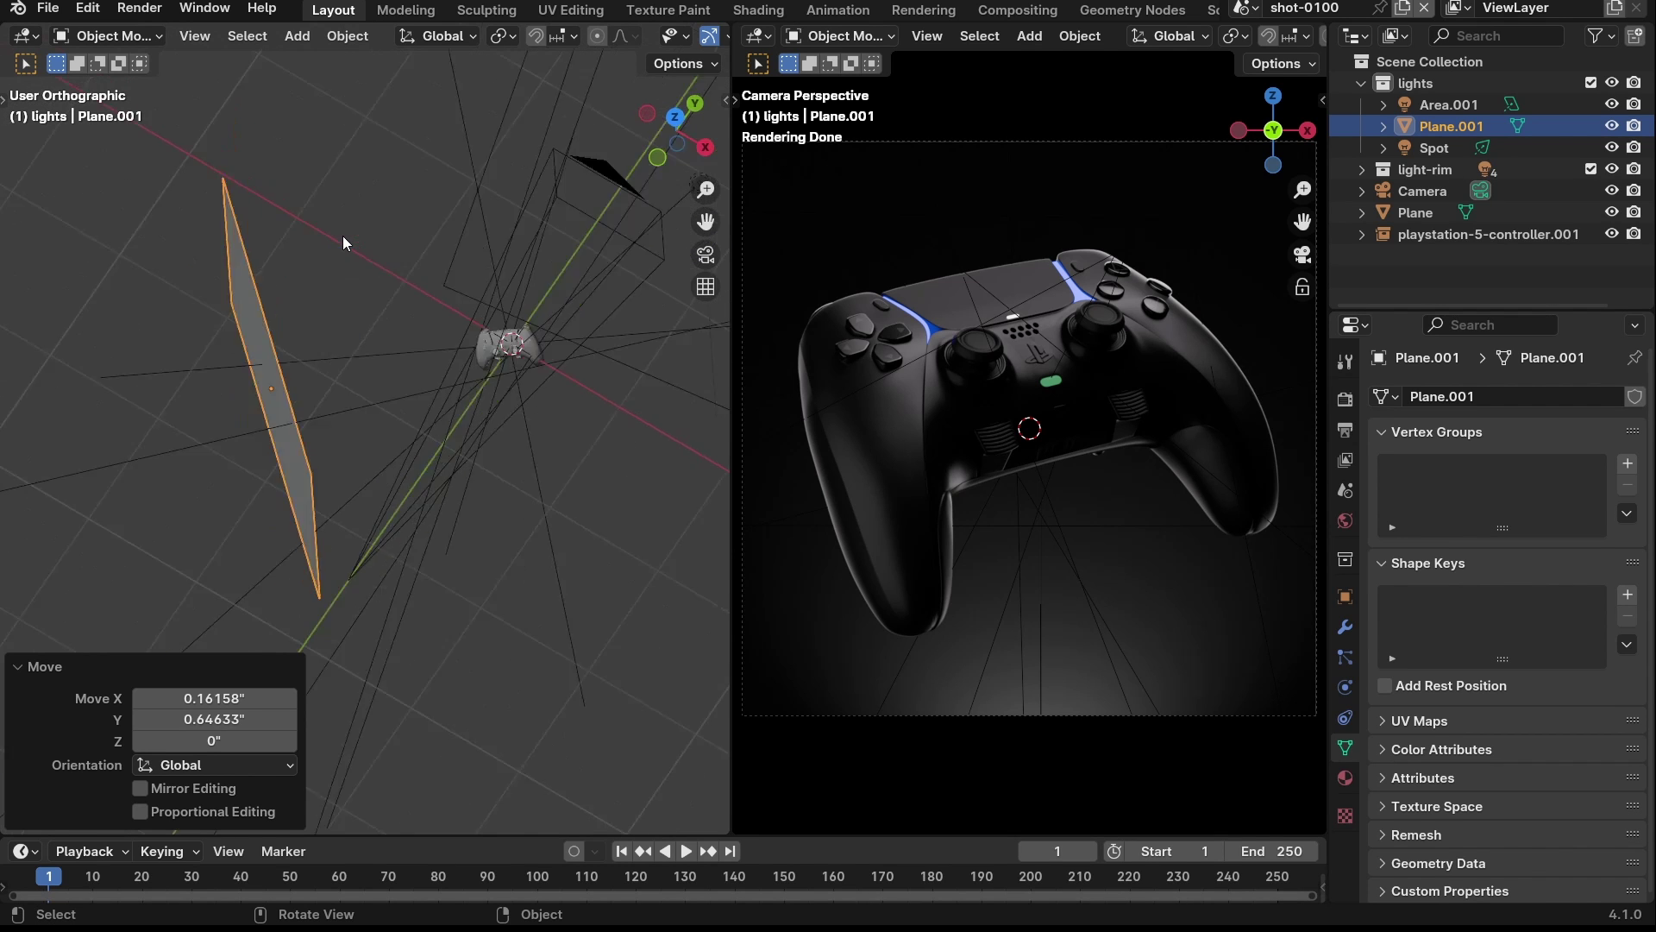
pyautogui.moveTo(493, 518); pyautogui.dragTo(329, 357, button='middle')
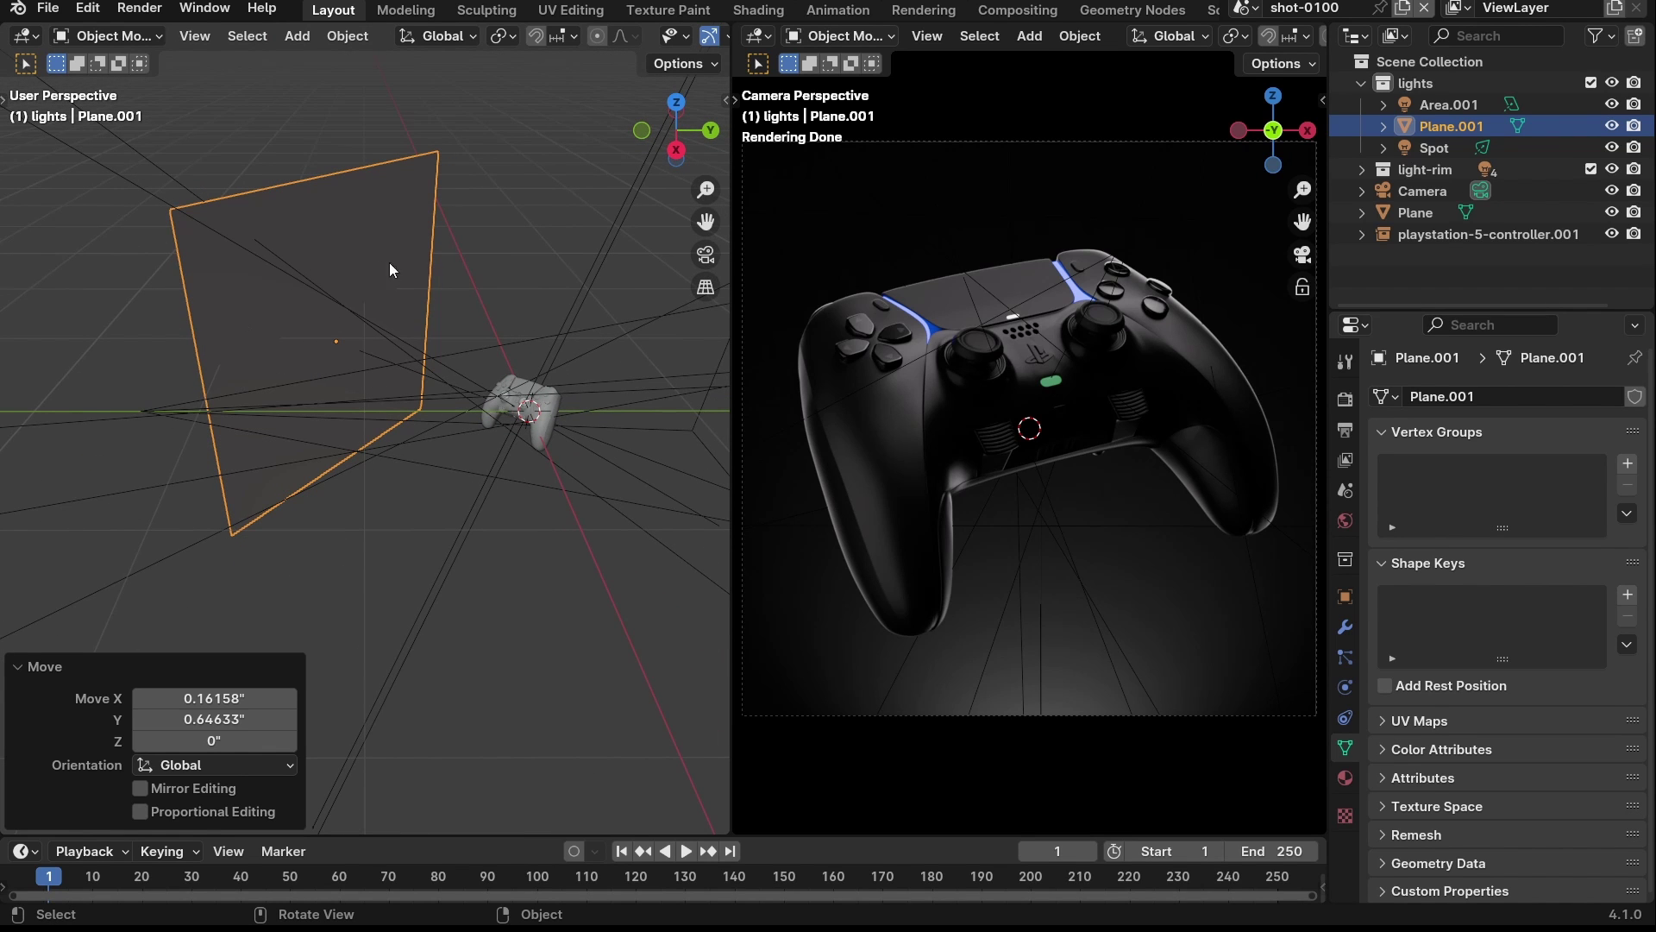
pyautogui.moveTo(412, 318); pyautogui.dragTo(414, 381, button='middle')
pyautogui.press('`')
pyautogui.click(473, 264)
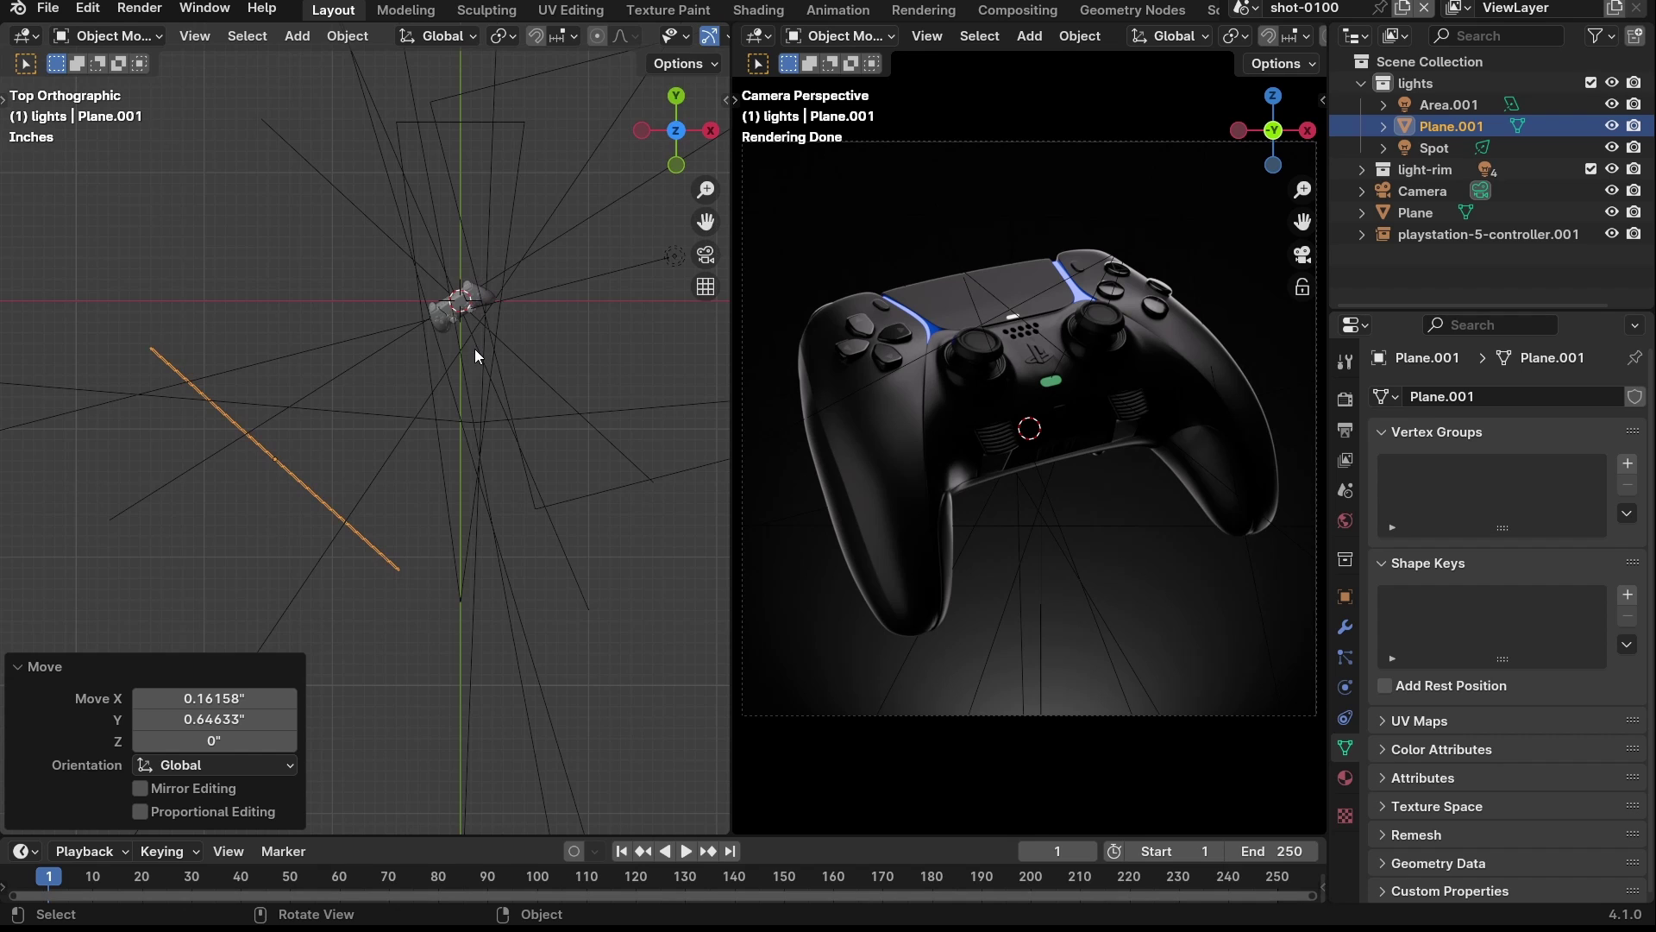
pyautogui.press('g')
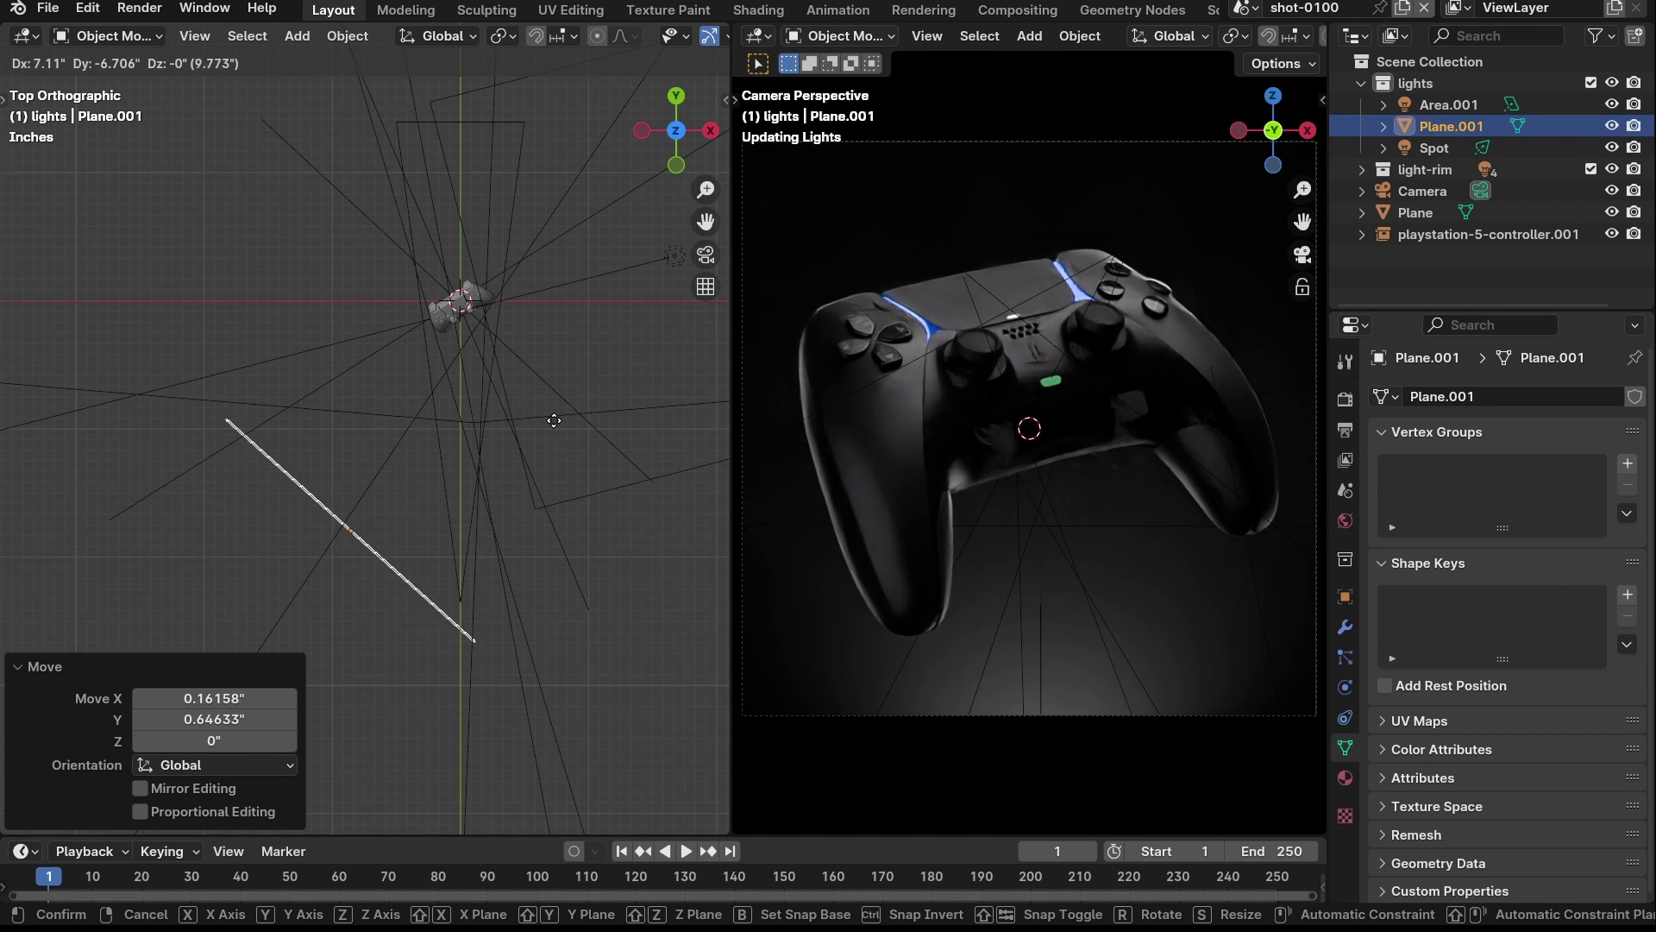
pyautogui.click(518, 358)
pyautogui.press('r')
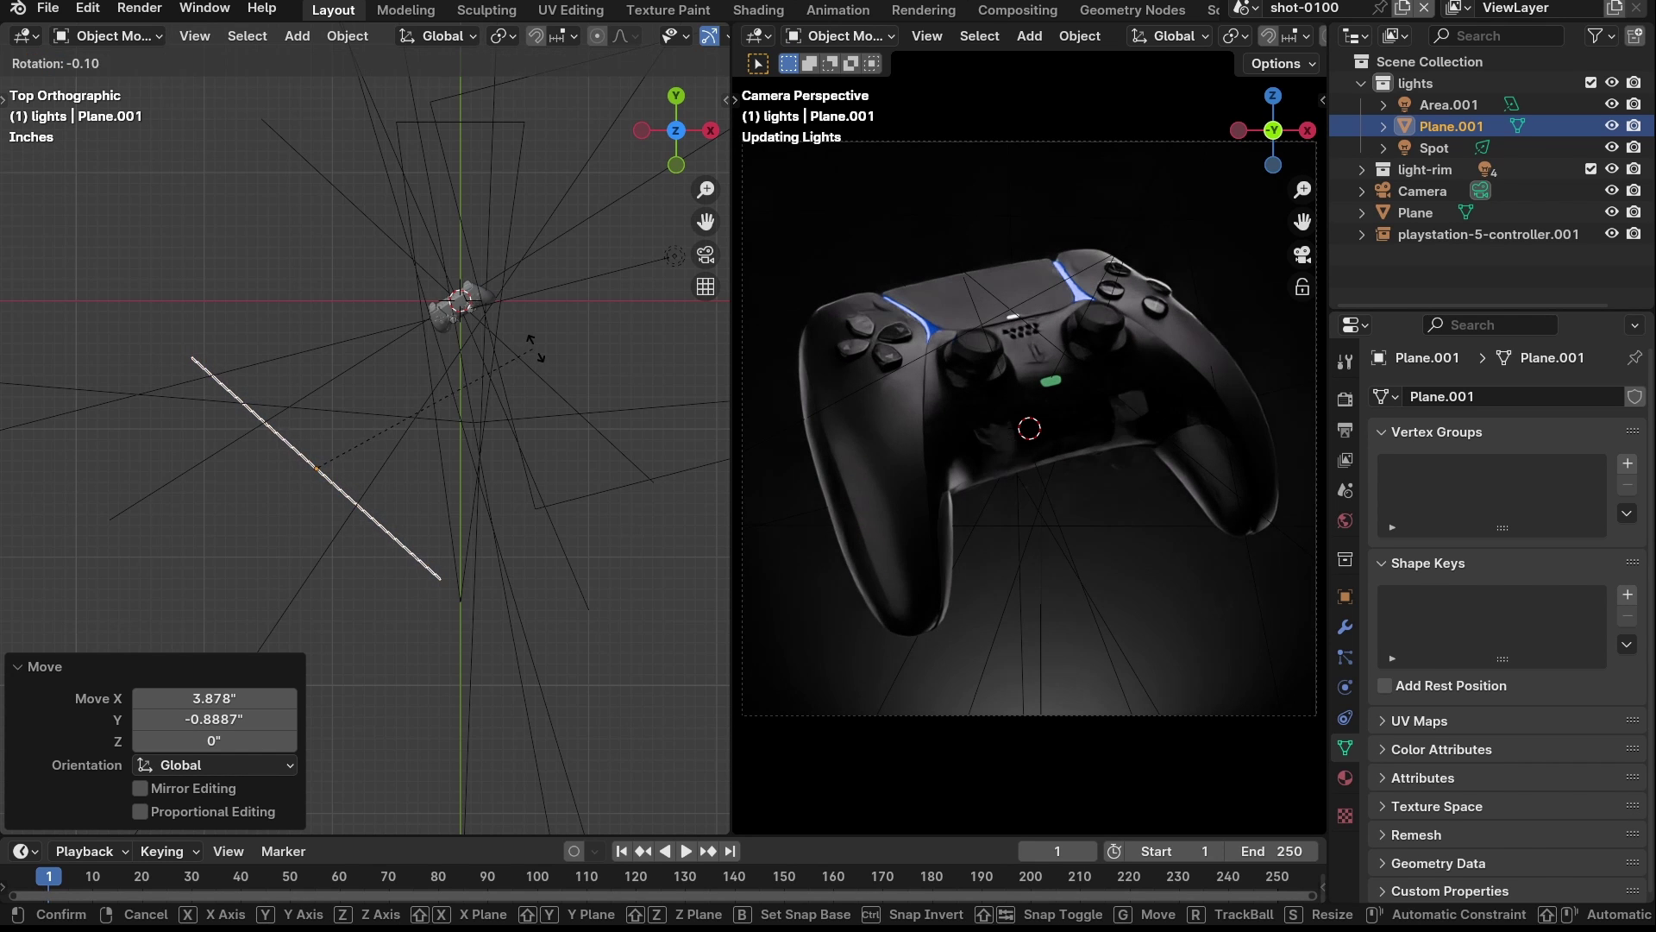
pyautogui.click(560, 341)
# - Scale the plane up by about 2.23 and, in top view, move it about -15.5 inches in X and -15.8 inches in Y
pyautogui.moveTo(463, 372); pyautogui.dragTo(440, 338, button='middle')
pyautogui.press('s')
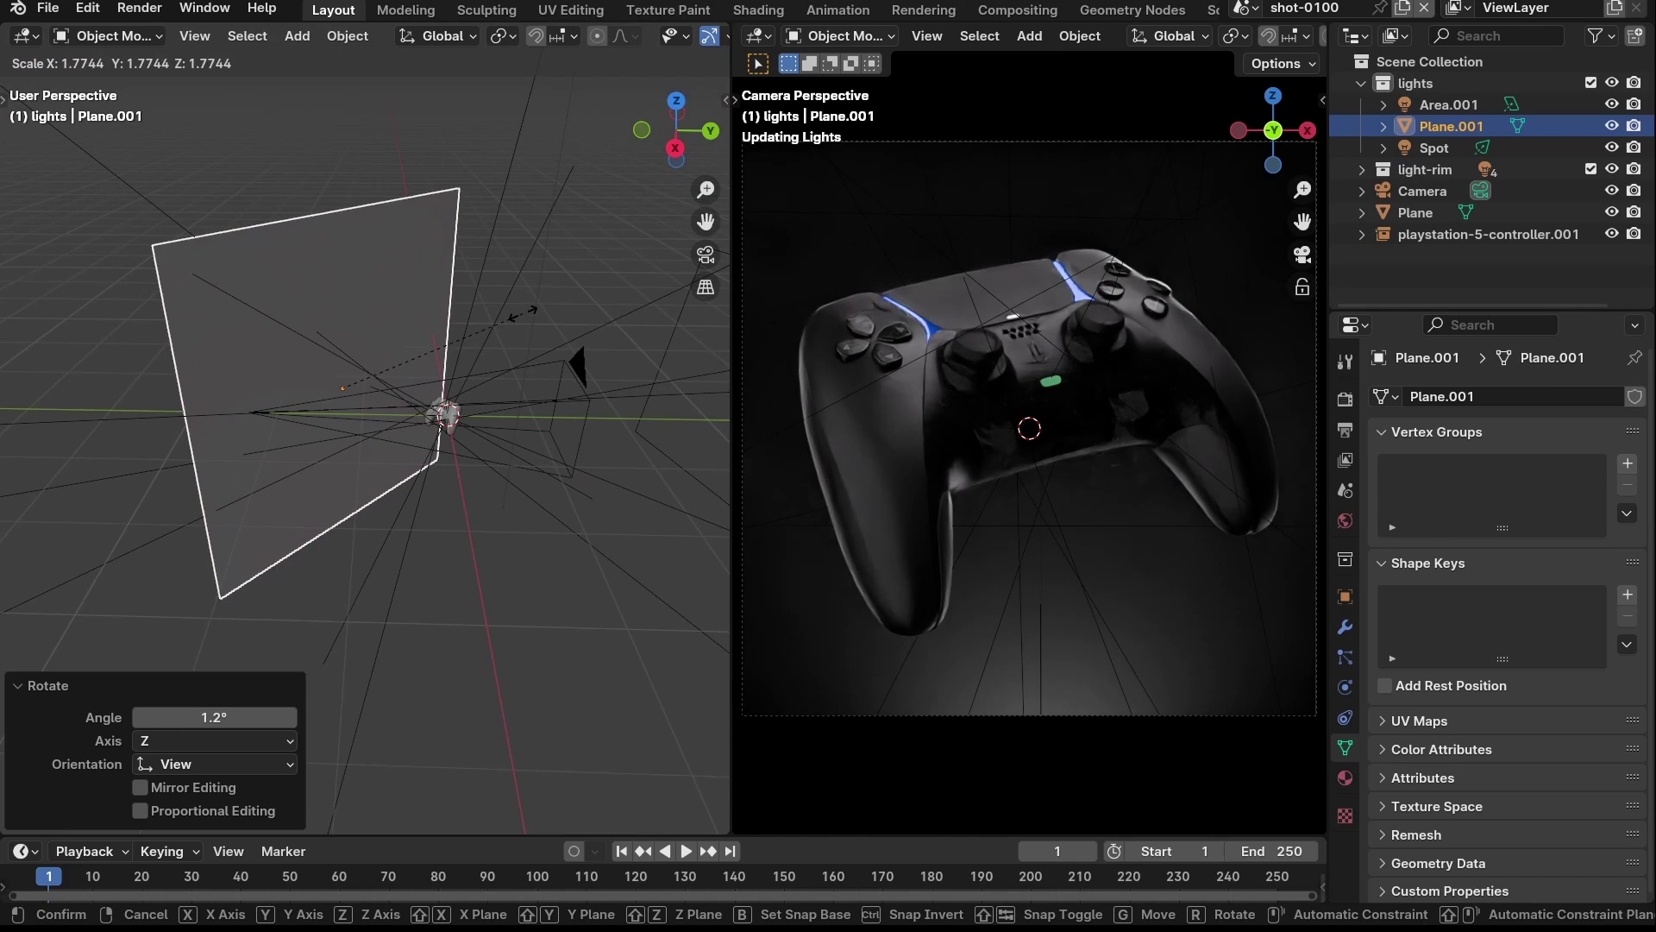
pyautogui.click(571, 297)
pyautogui.press('`')
pyautogui.click(549, 189)
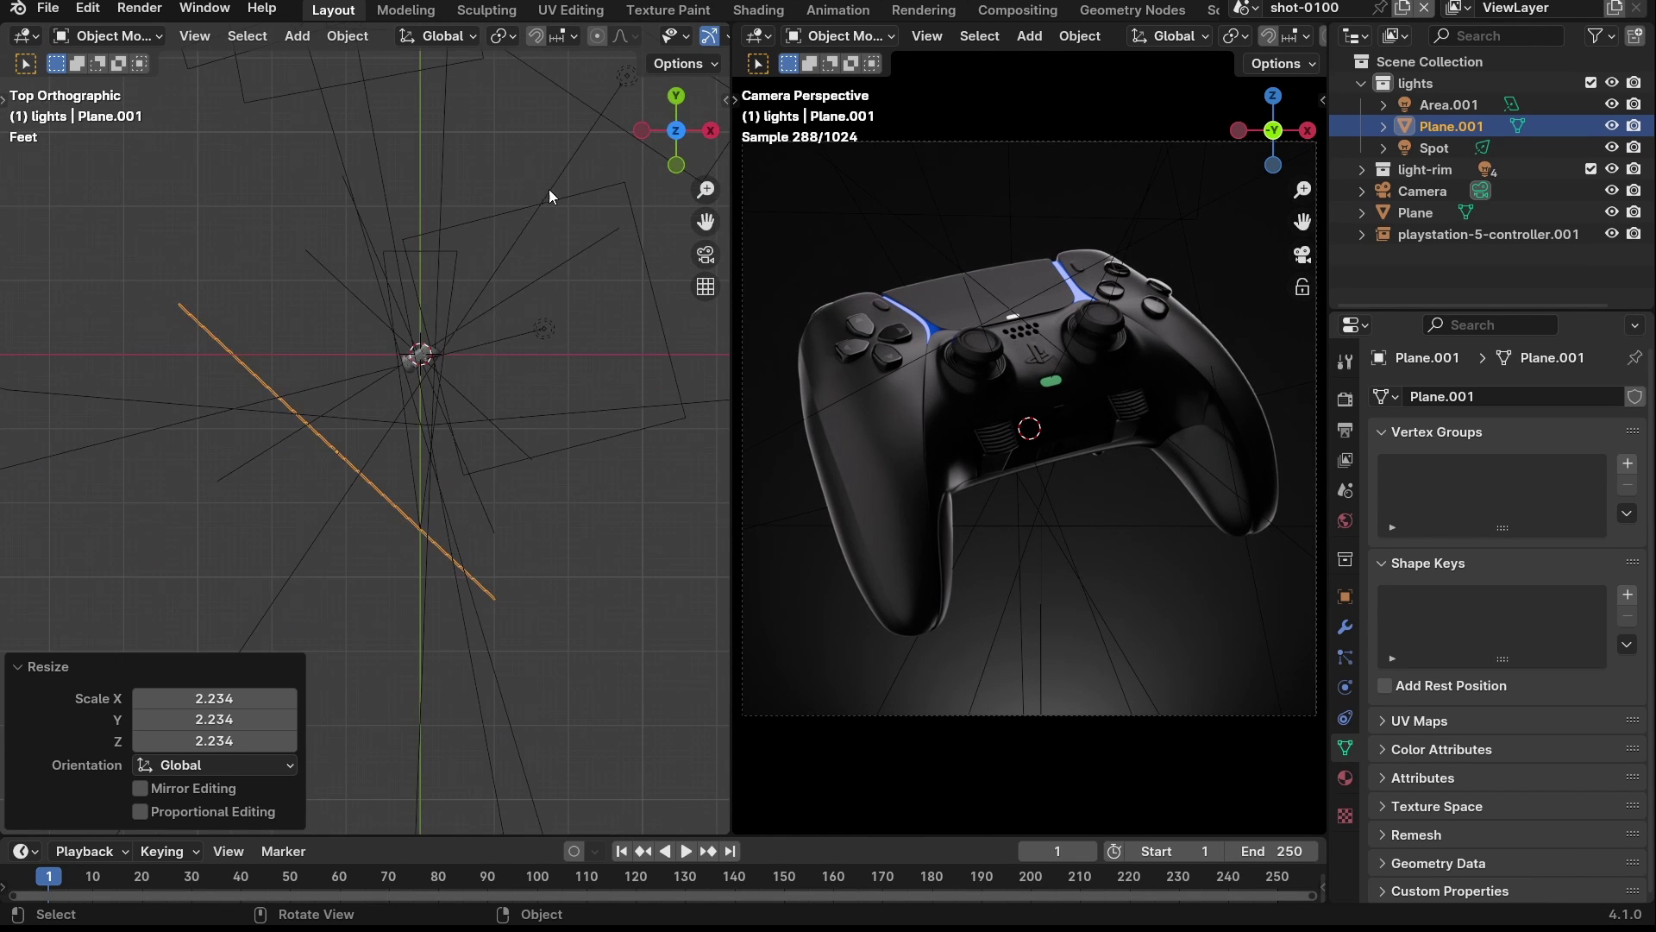
pyautogui.press('g')
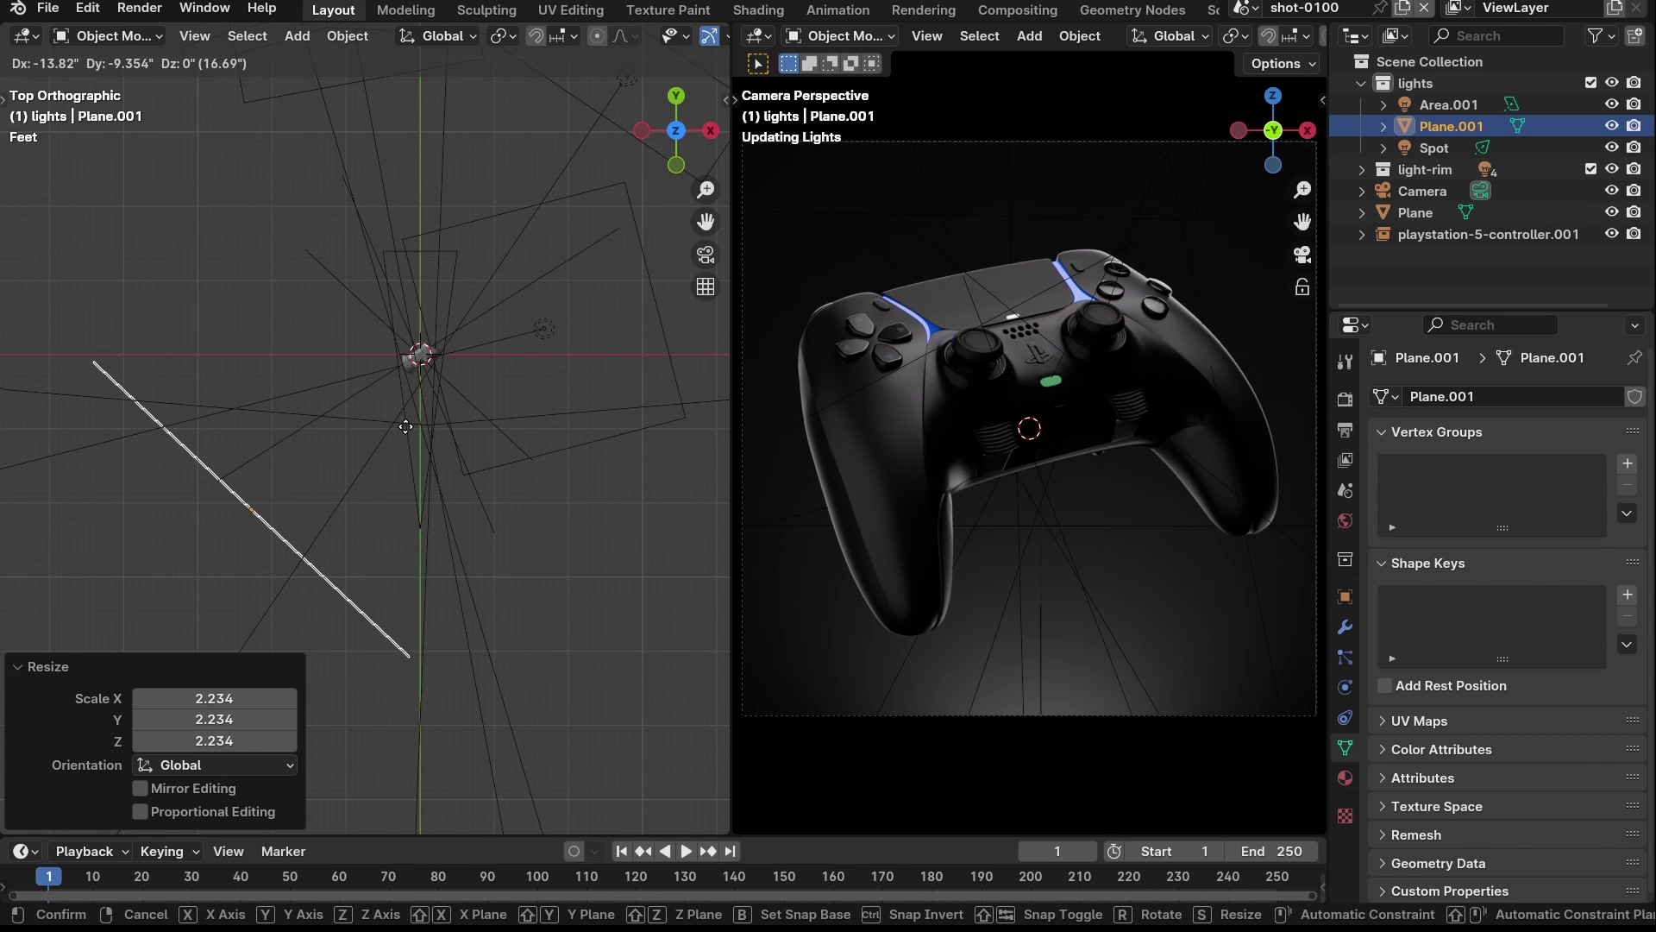
pyautogui.click(400, 463)
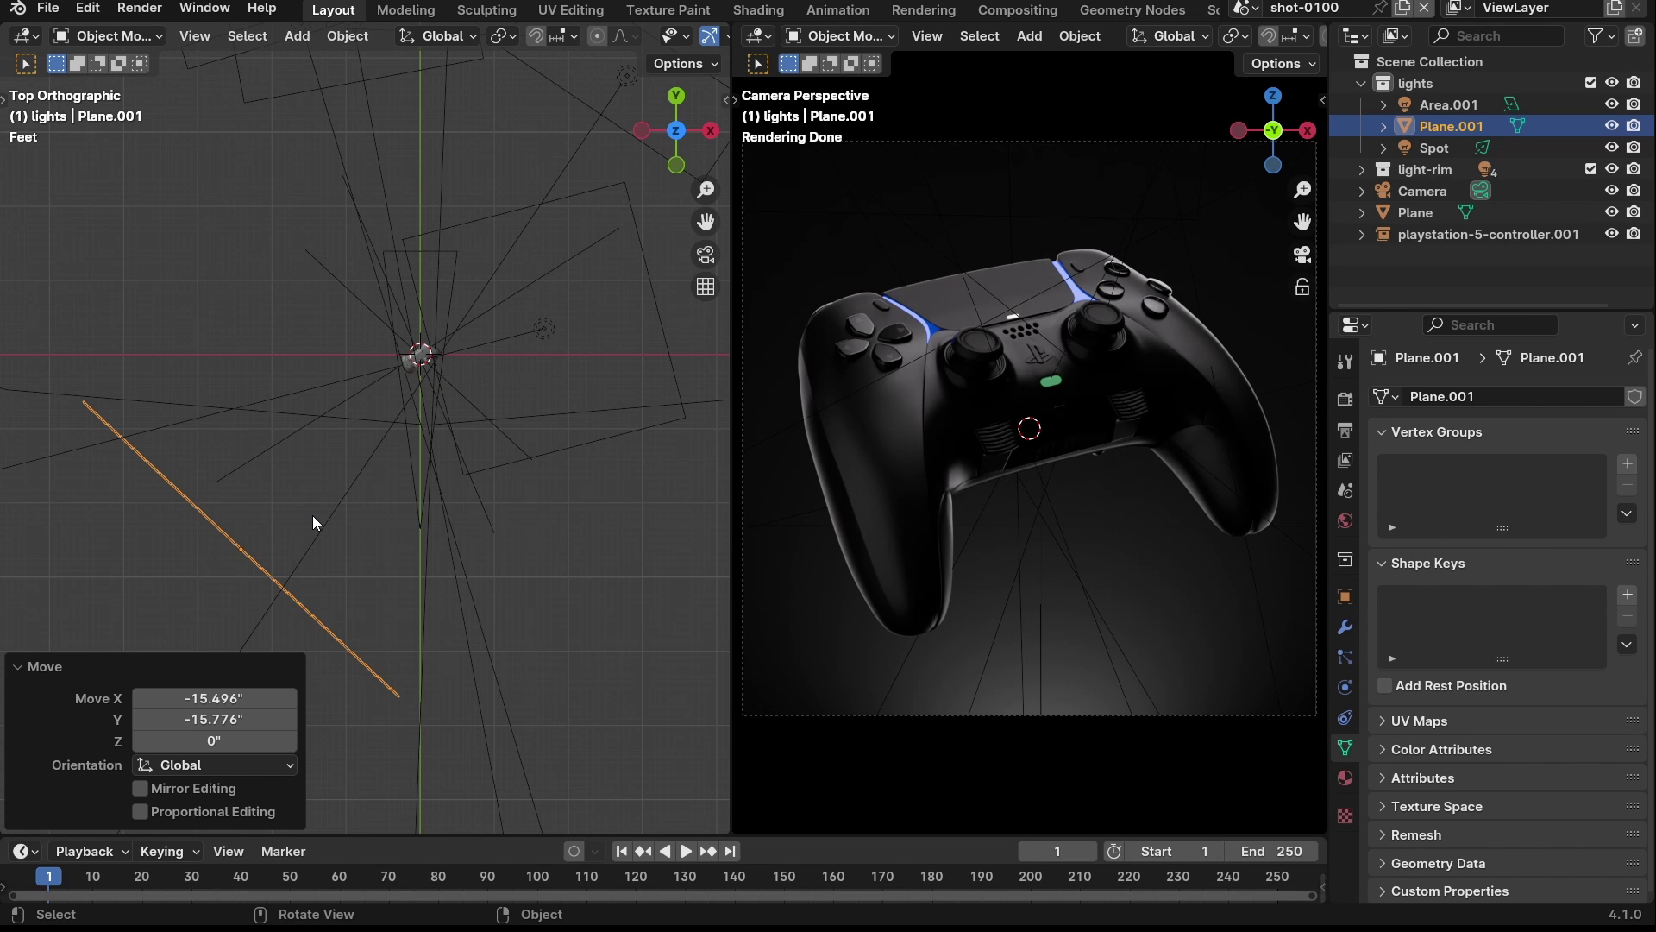
# - Duplicate the plane to the controller's other side, rotating the copy -72.9° around Z and shifting it about 32 inches in X and -8.4 inches in Y
pyautogui.hotkey('shift', 'd')
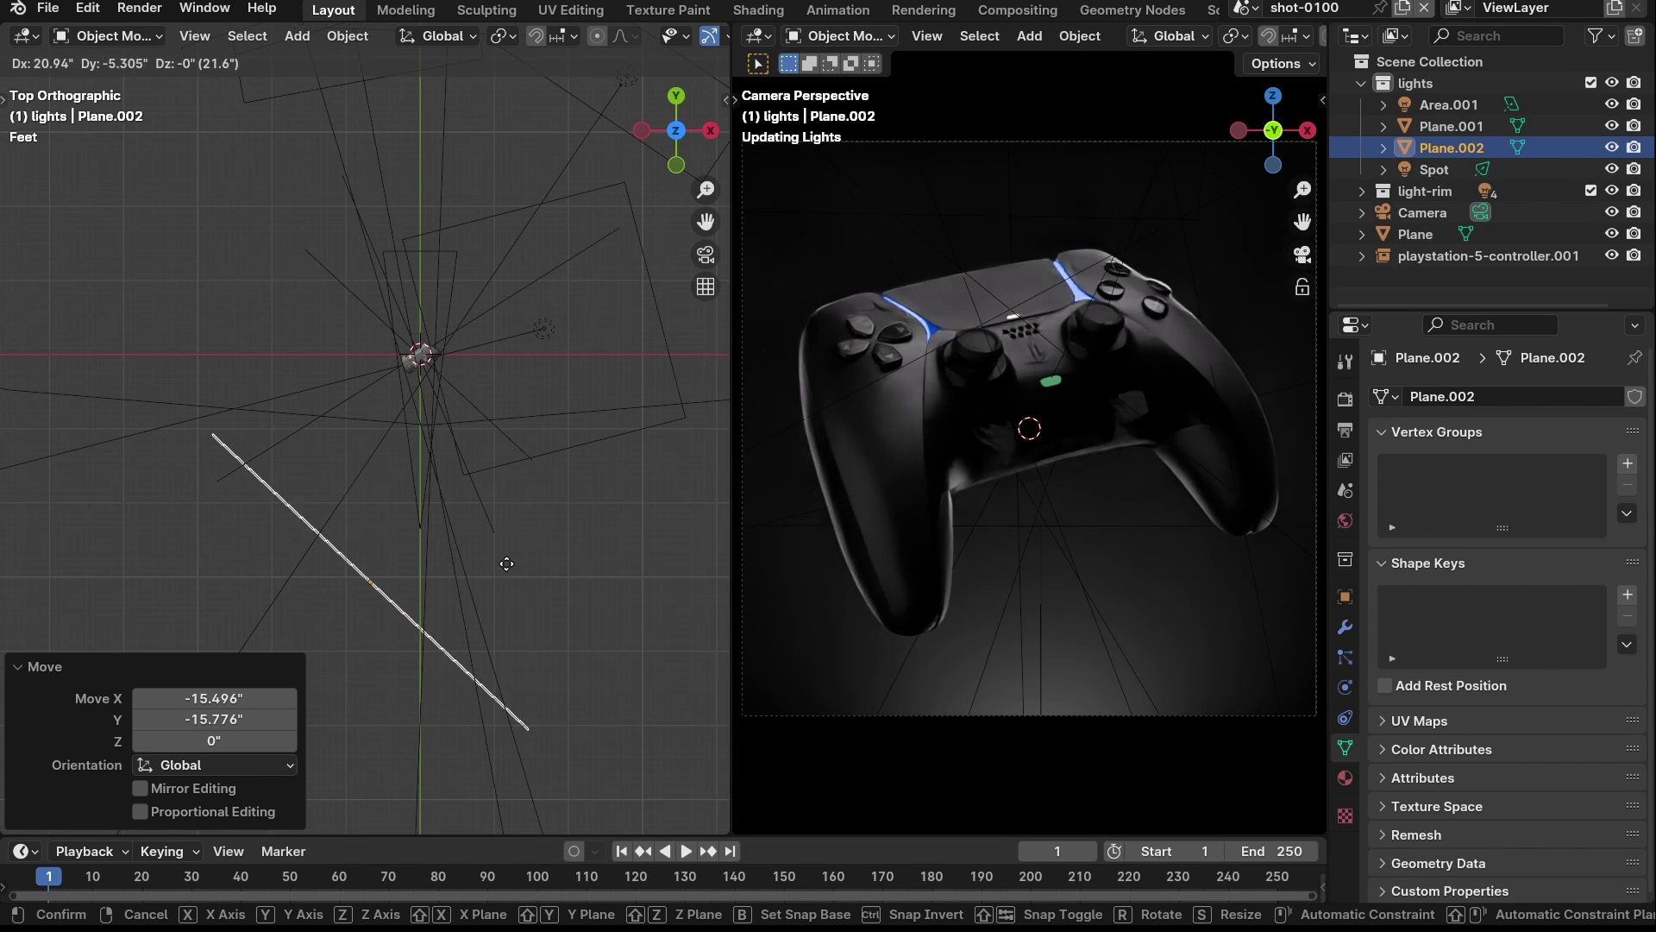
pyautogui.click(552, 557)
pyautogui.press('r')
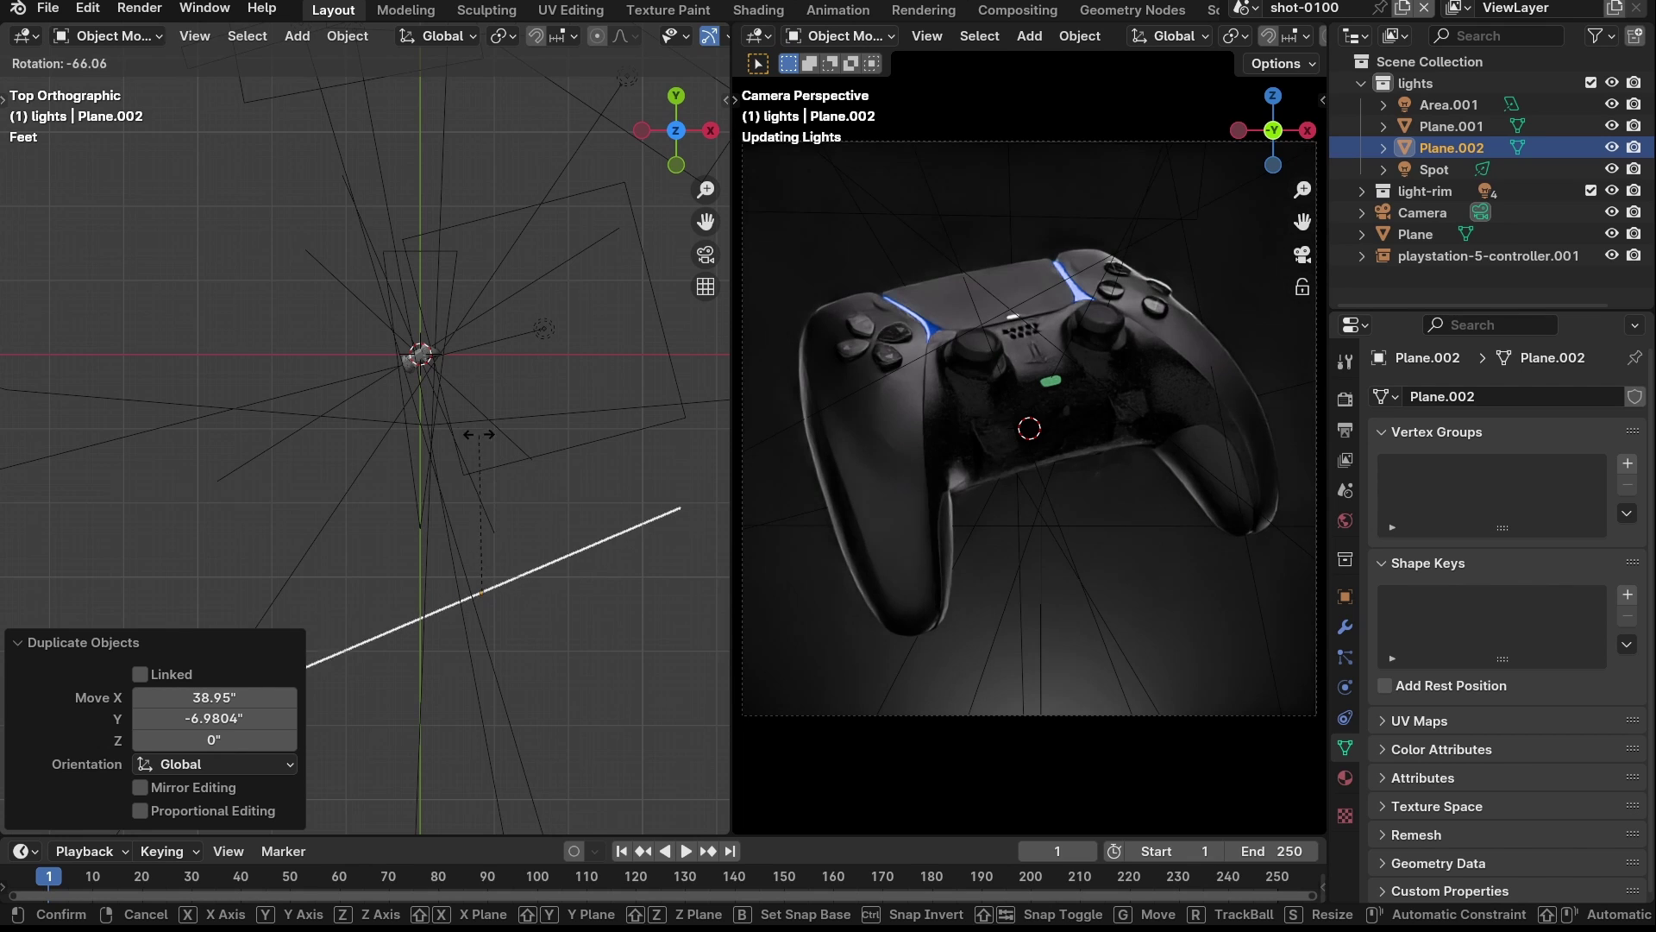
pyautogui.click(459, 427)
pyautogui.press('g')
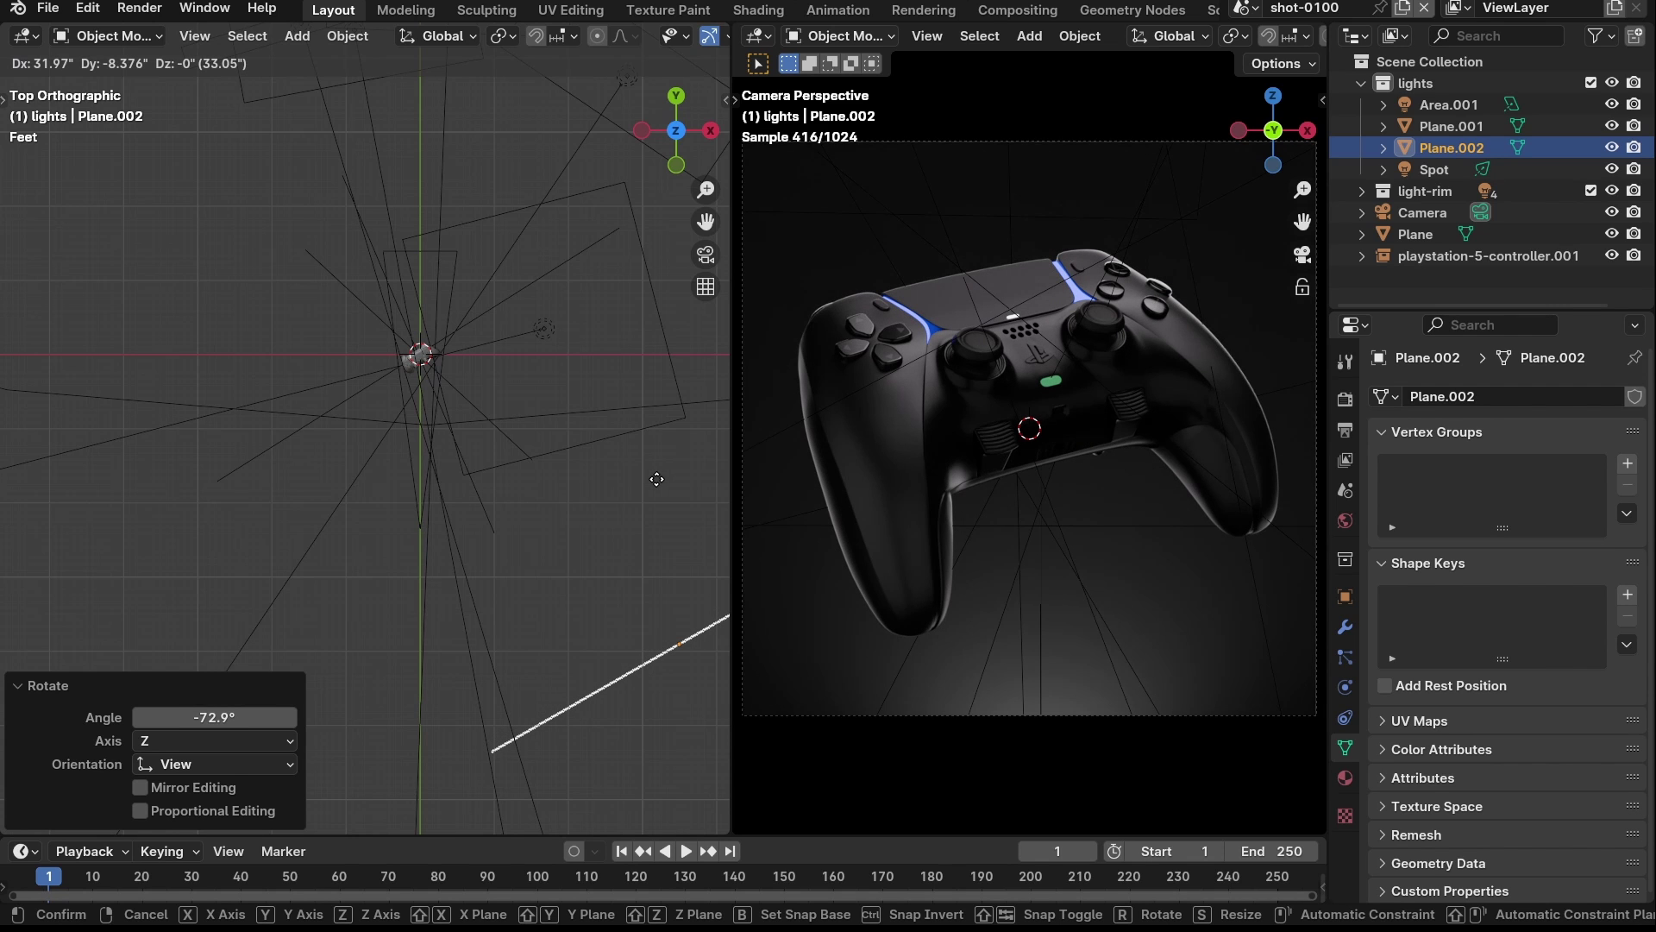
pyautogui.click(656, 479)
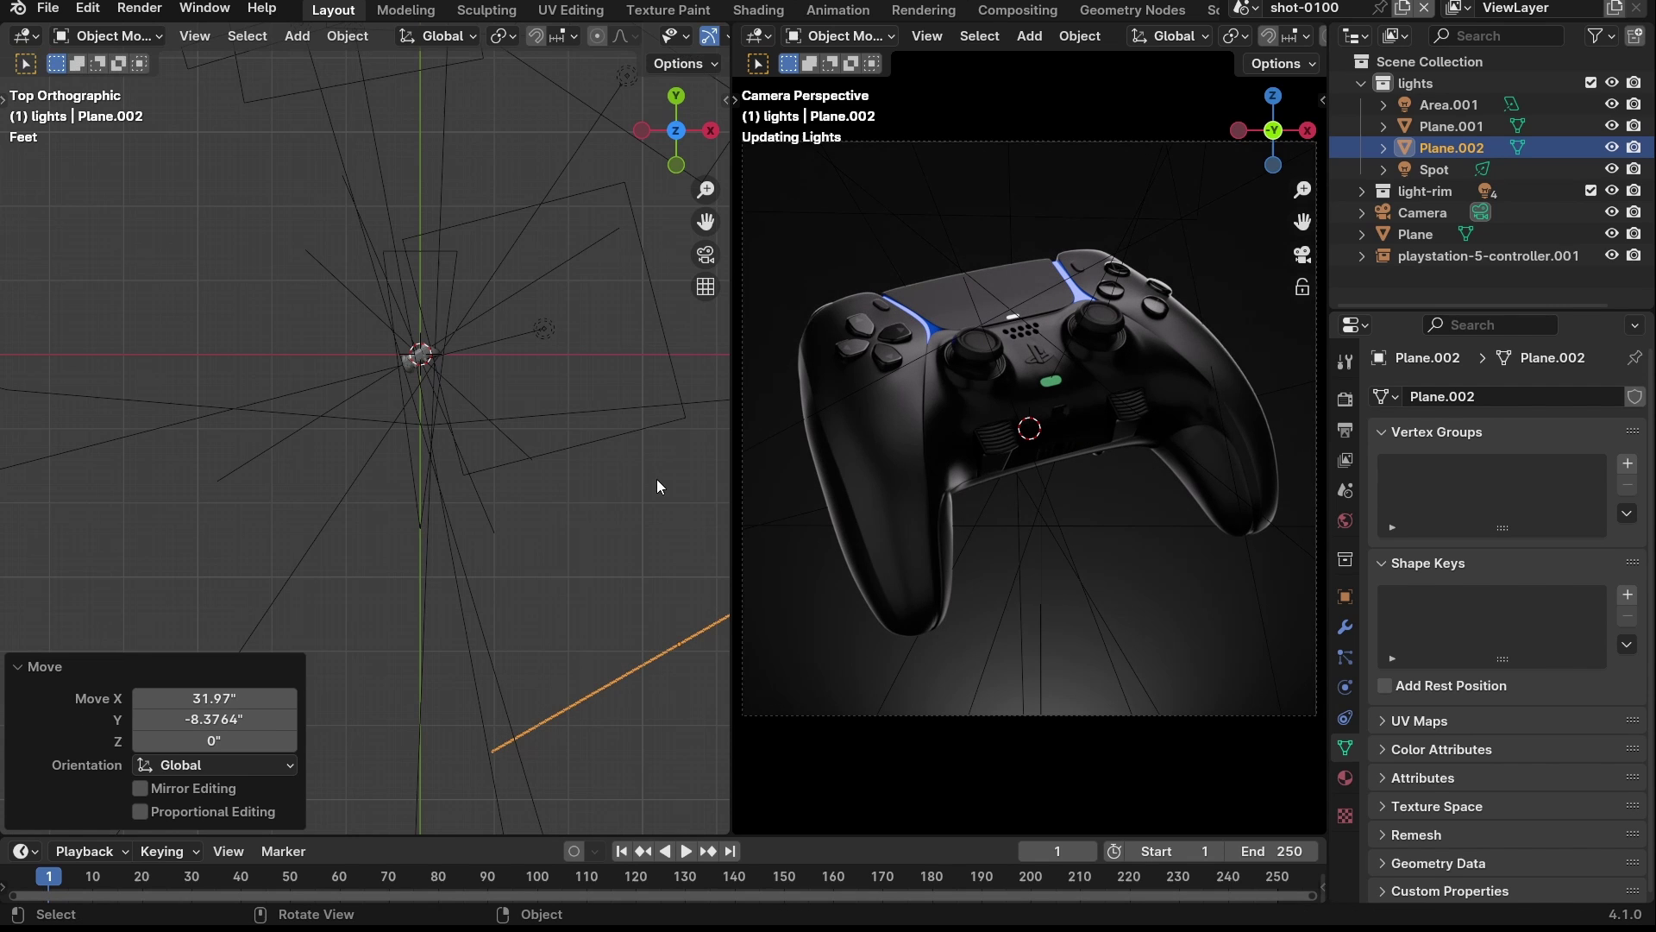
# - Hide the duplicated plane and show it again to compare its effect on the render
pyautogui.click(1609, 146)
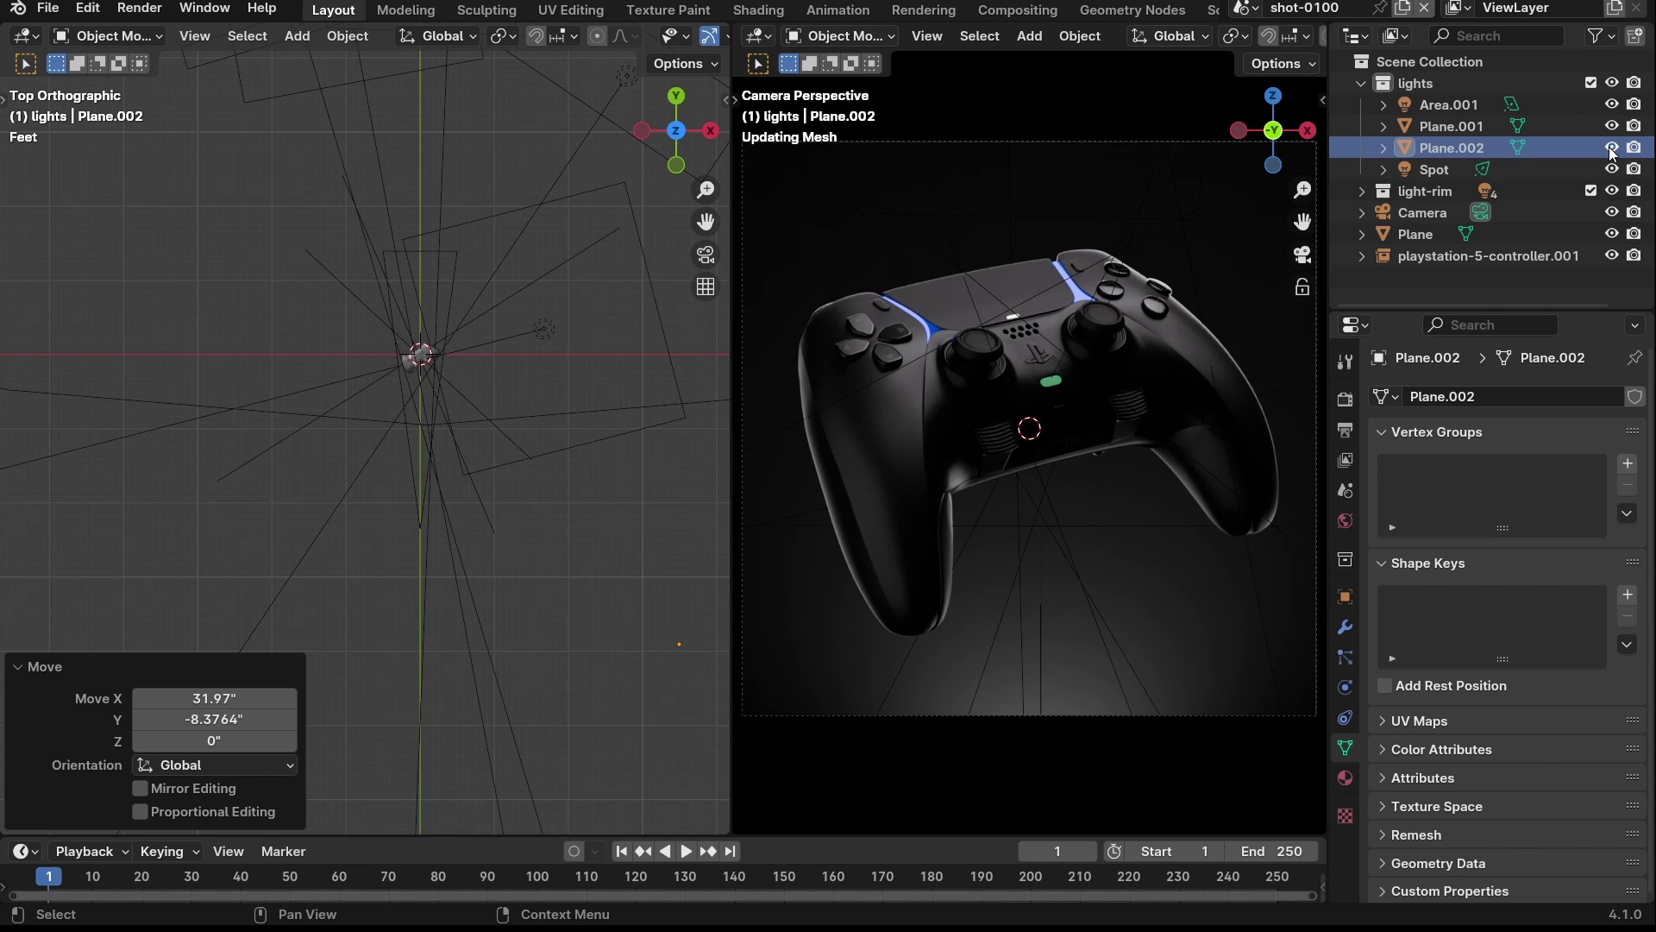
pyautogui.scroll(-3, 357, 389)
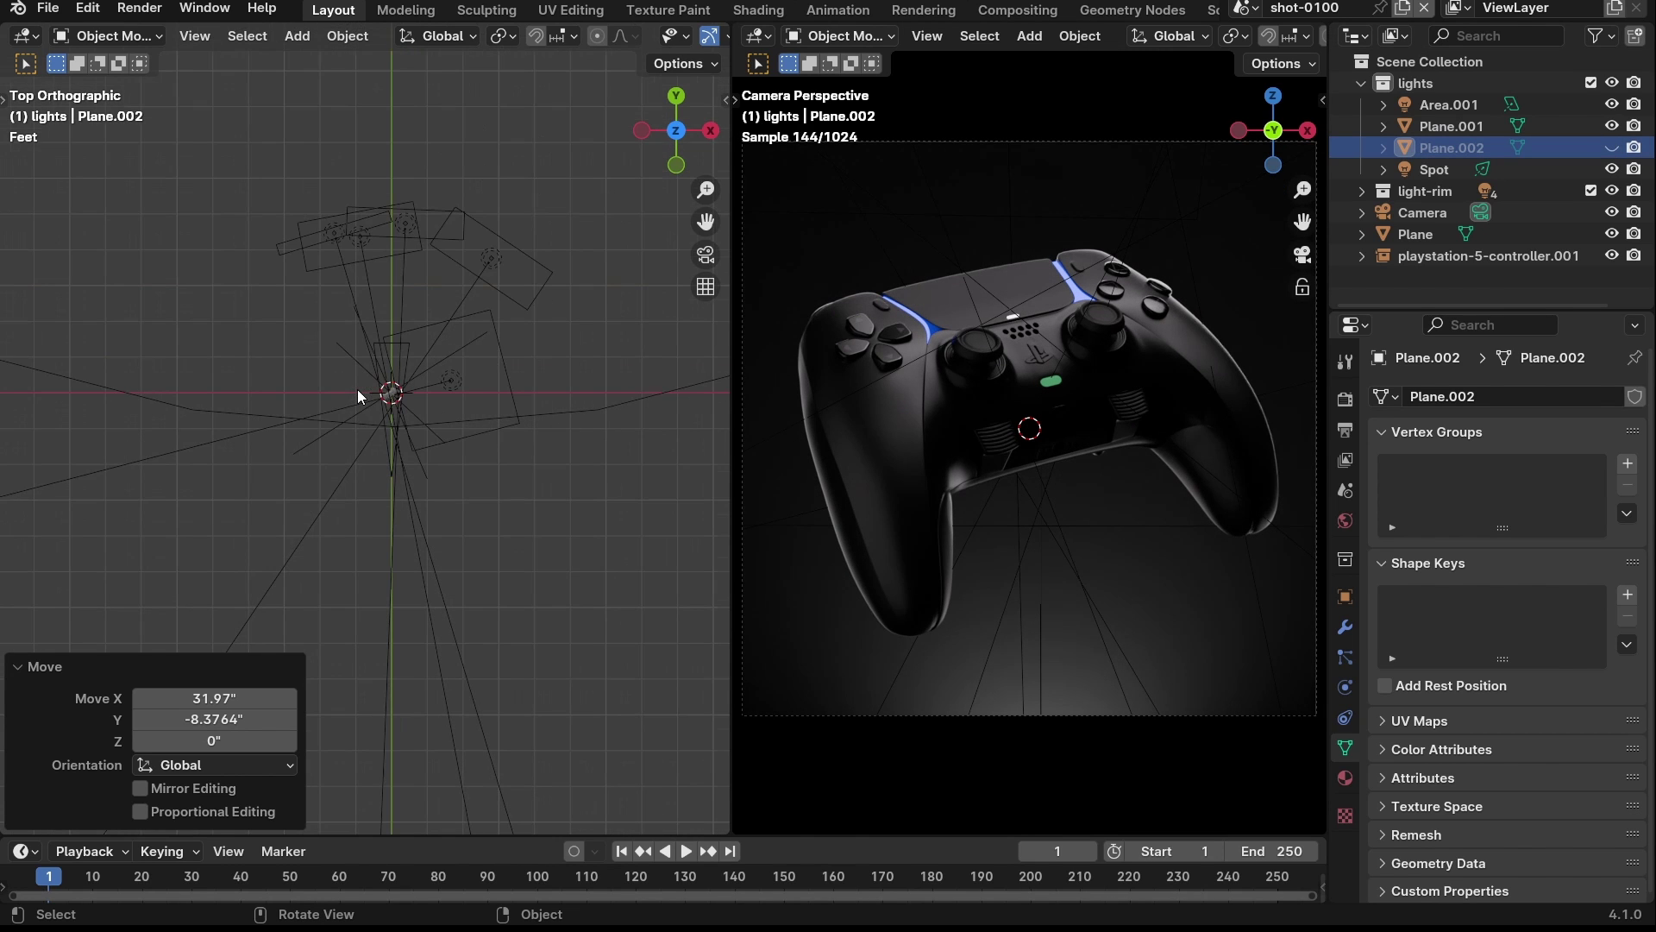
pyautogui.click(1611, 147)
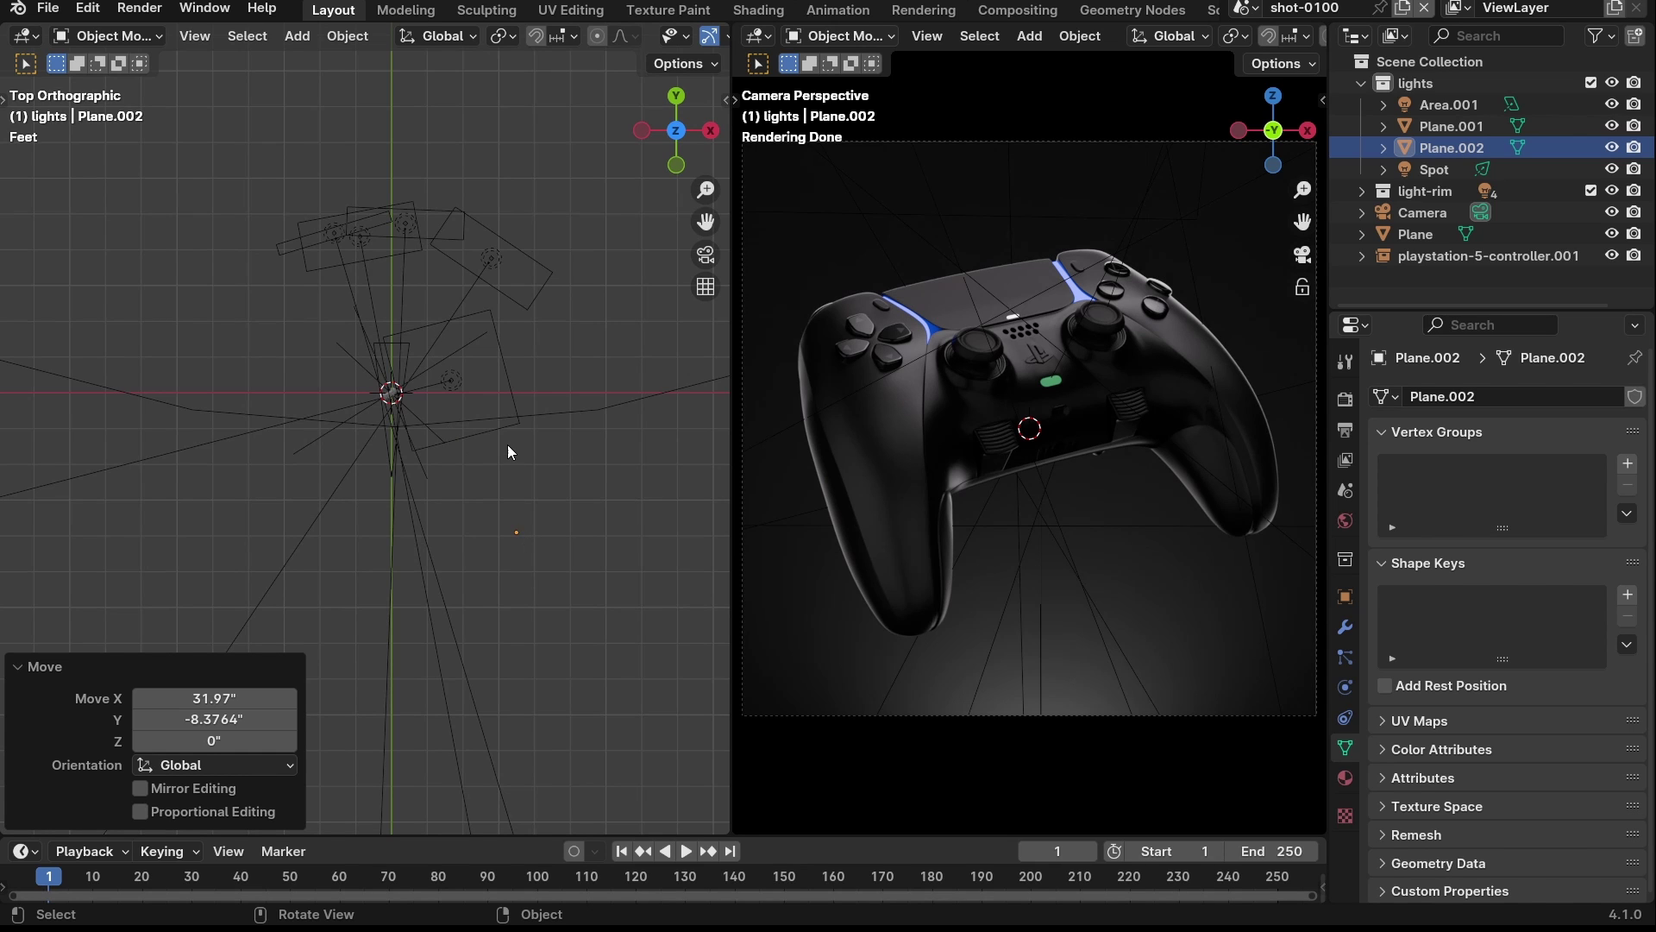
# - In top view, move the duplicated plane farther from the controller, about 15 inches in X and -31 inches in Y
pyautogui.moveTo(508, 446); pyautogui.dragTo(508, 446, button='middle')
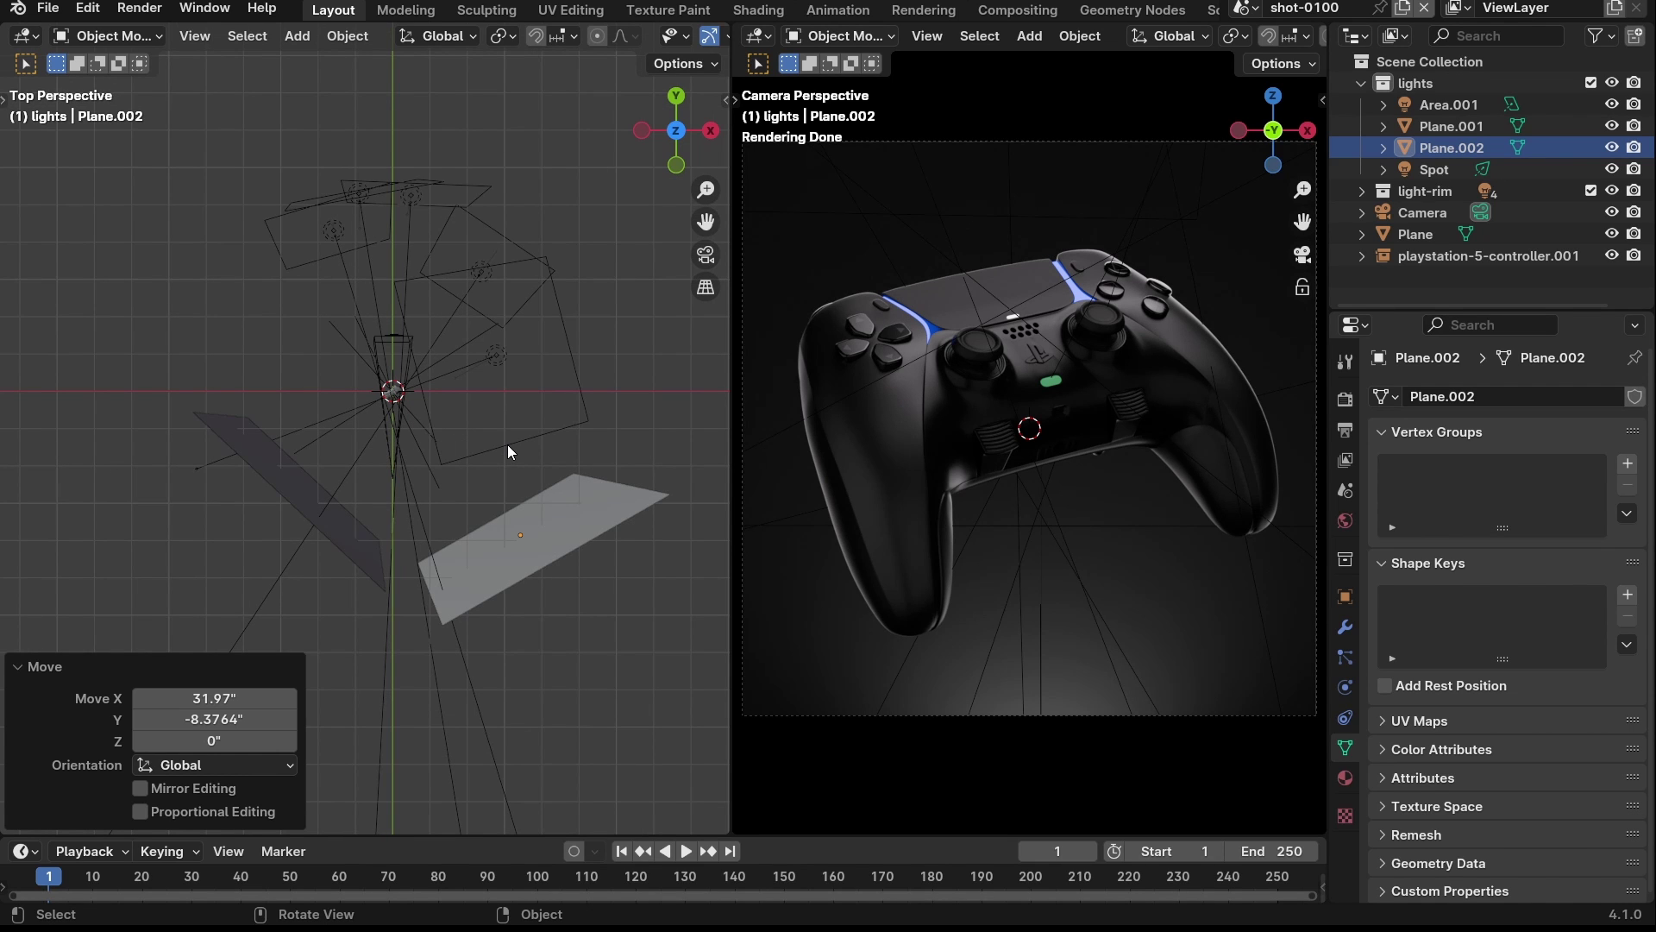
pyautogui.press('`')
pyautogui.moveTo(464, 470); pyautogui.dragTo(427, 359, button='middle')
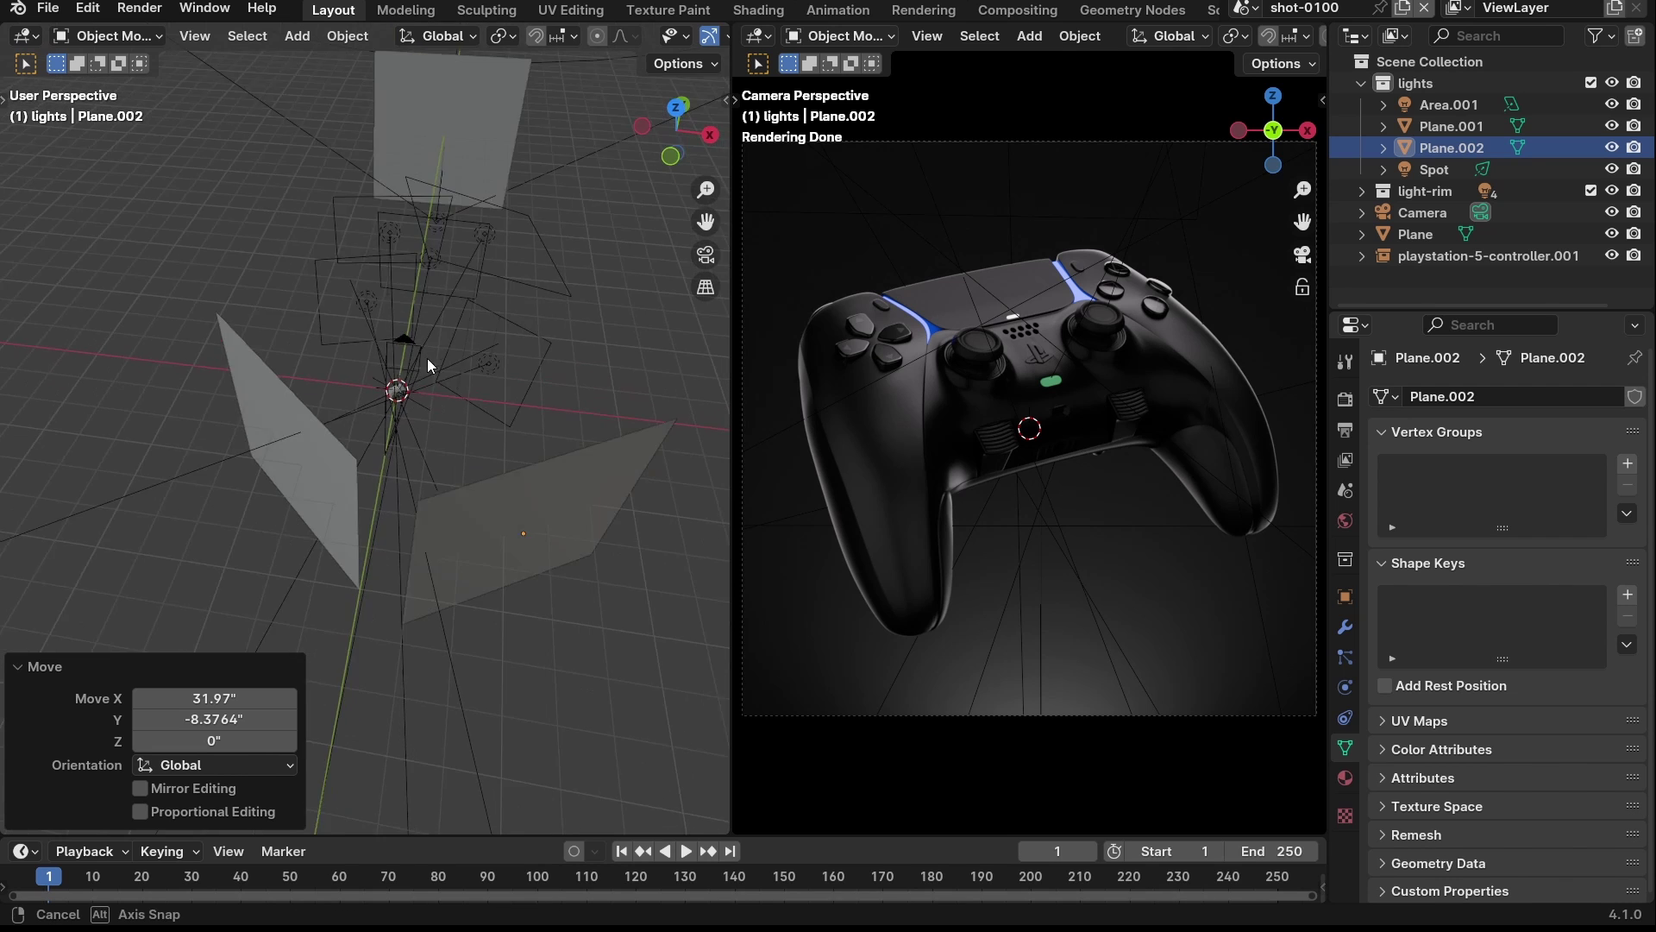
pyautogui.press('`')
pyautogui.click(427, 259)
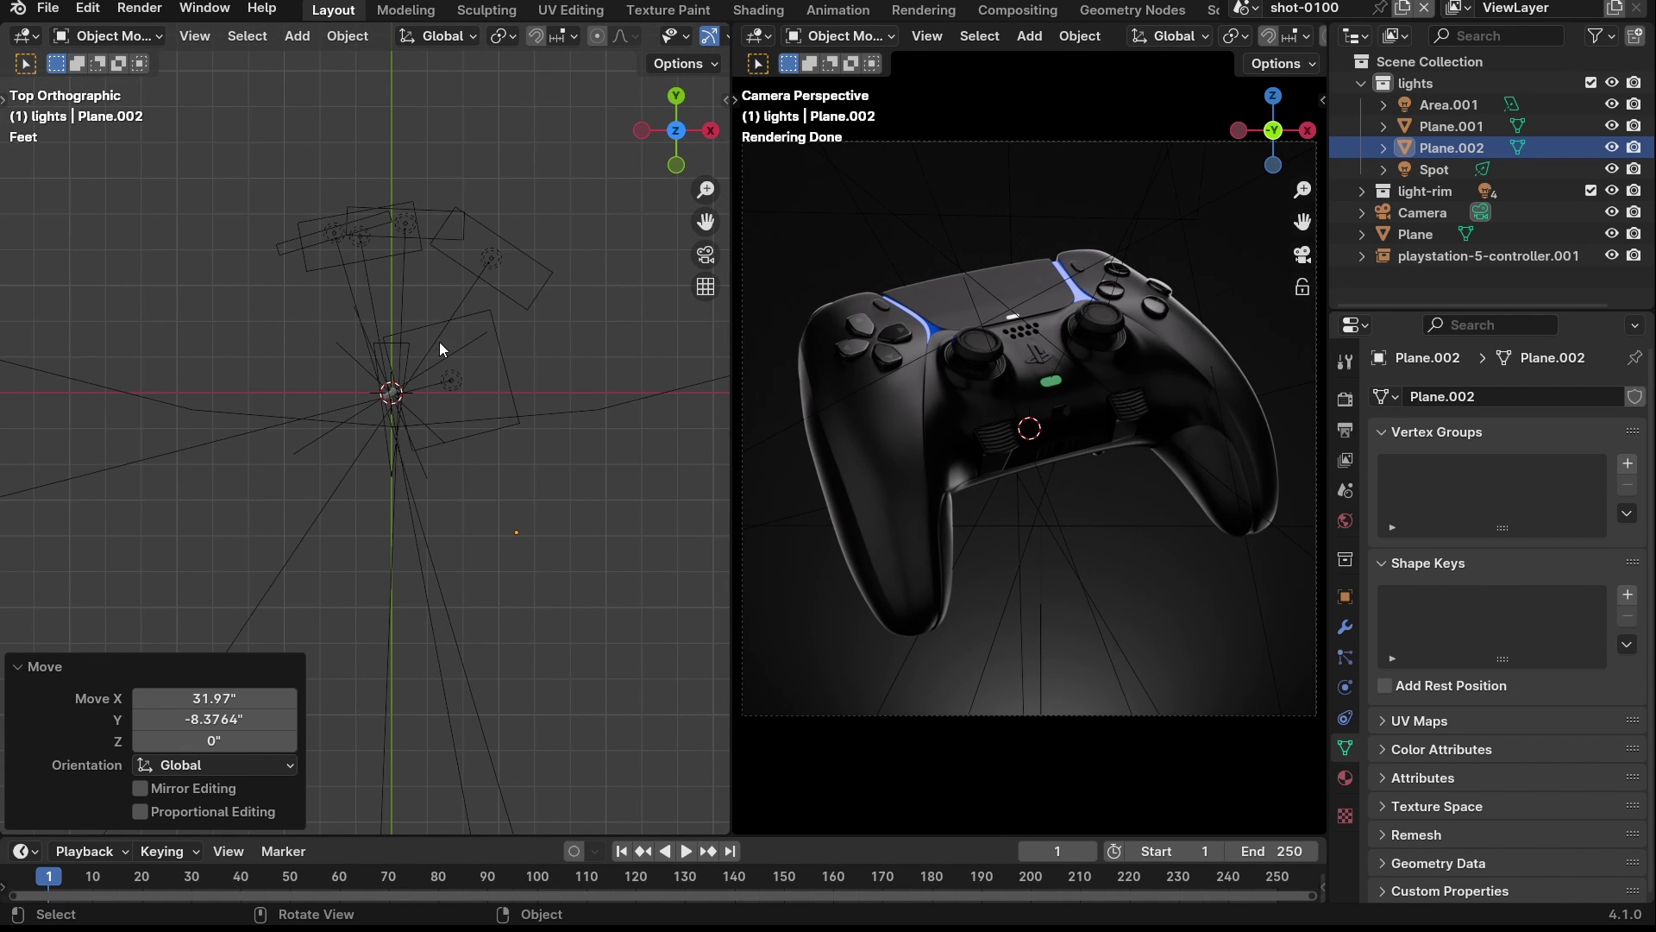
pyautogui.moveTo(483, 526); pyautogui.dragTo(432, 402, button='middle')
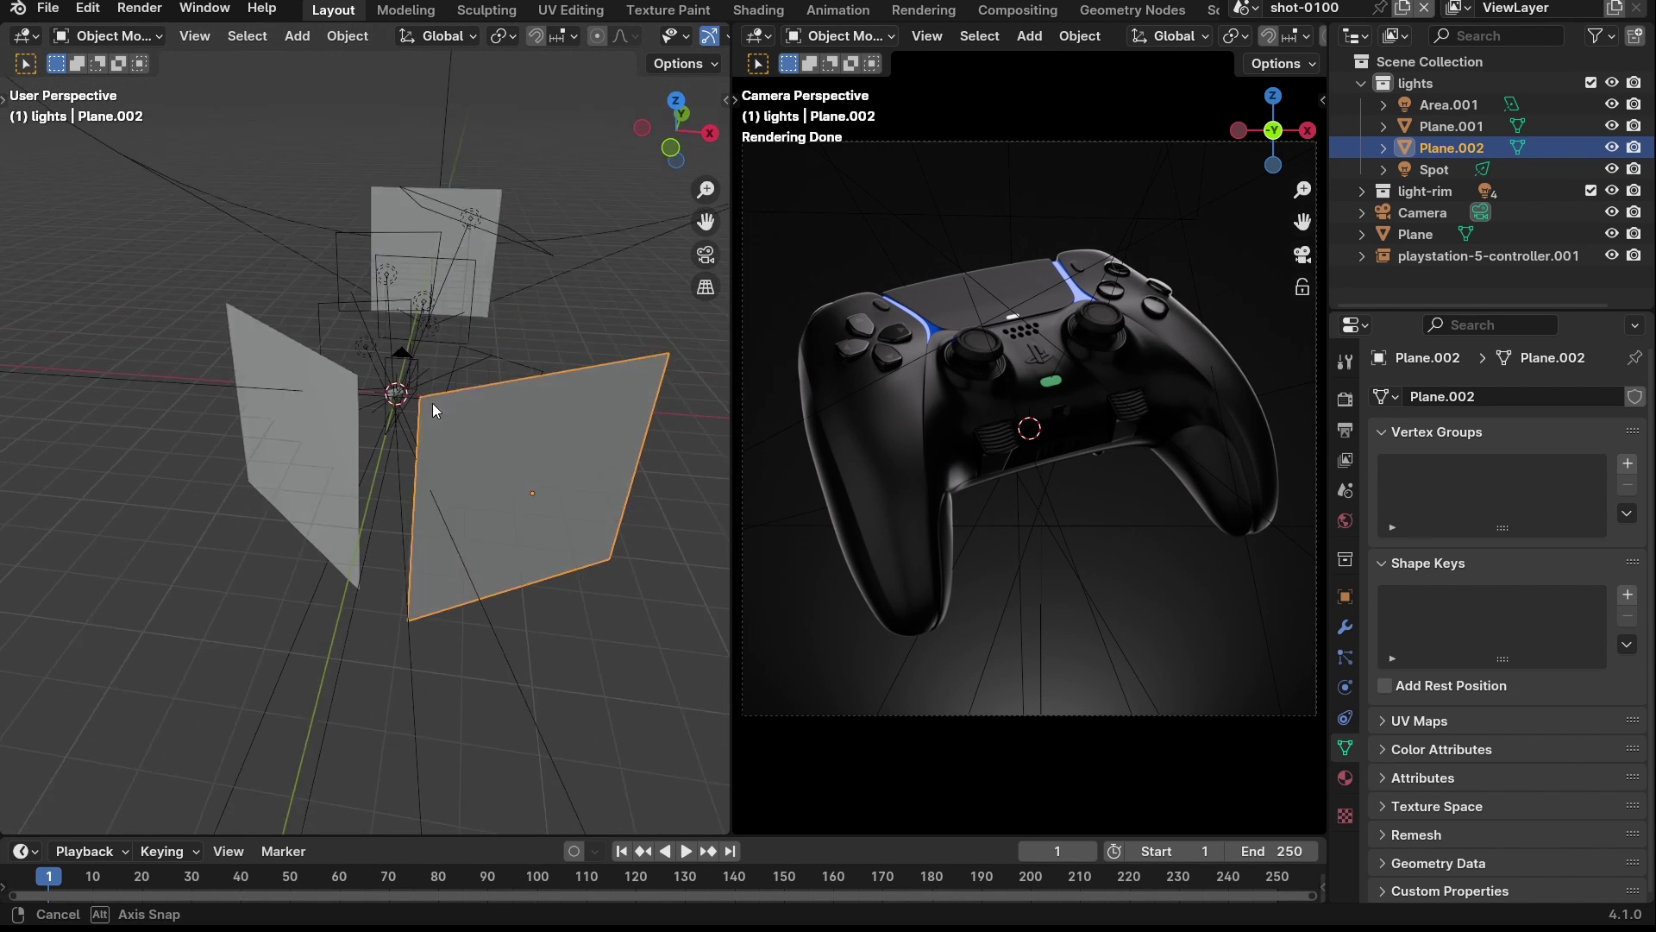
pyautogui.press('`')
pyautogui.click(452, 286)
pyautogui.press('g')
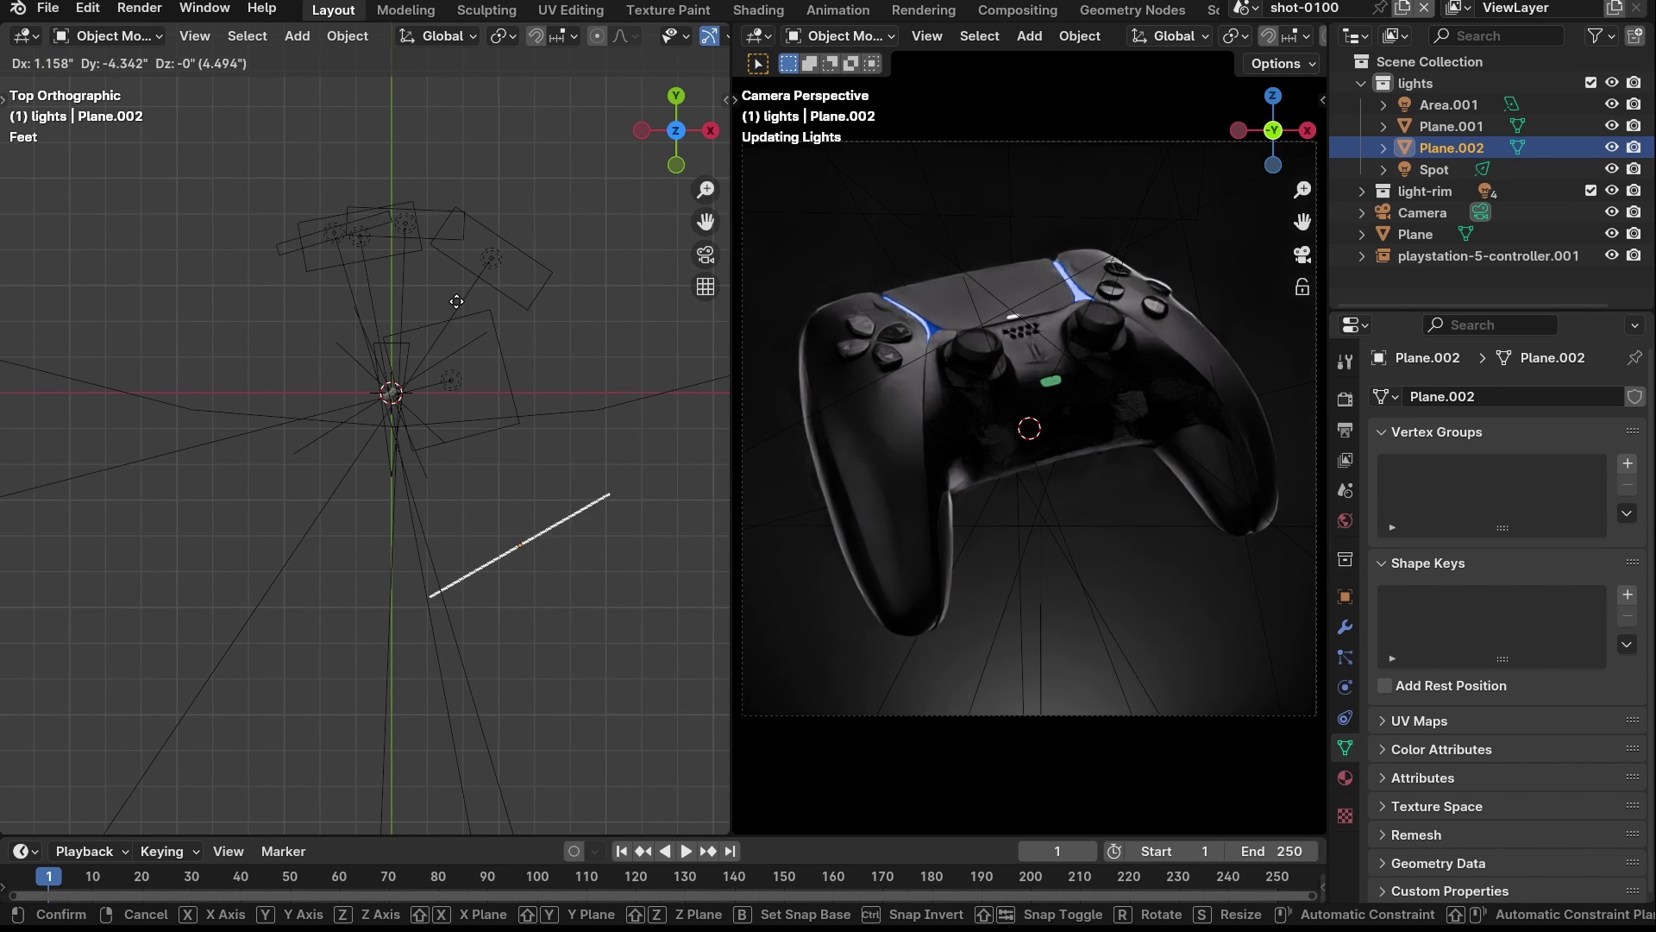
pyautogui.click(498, 381)
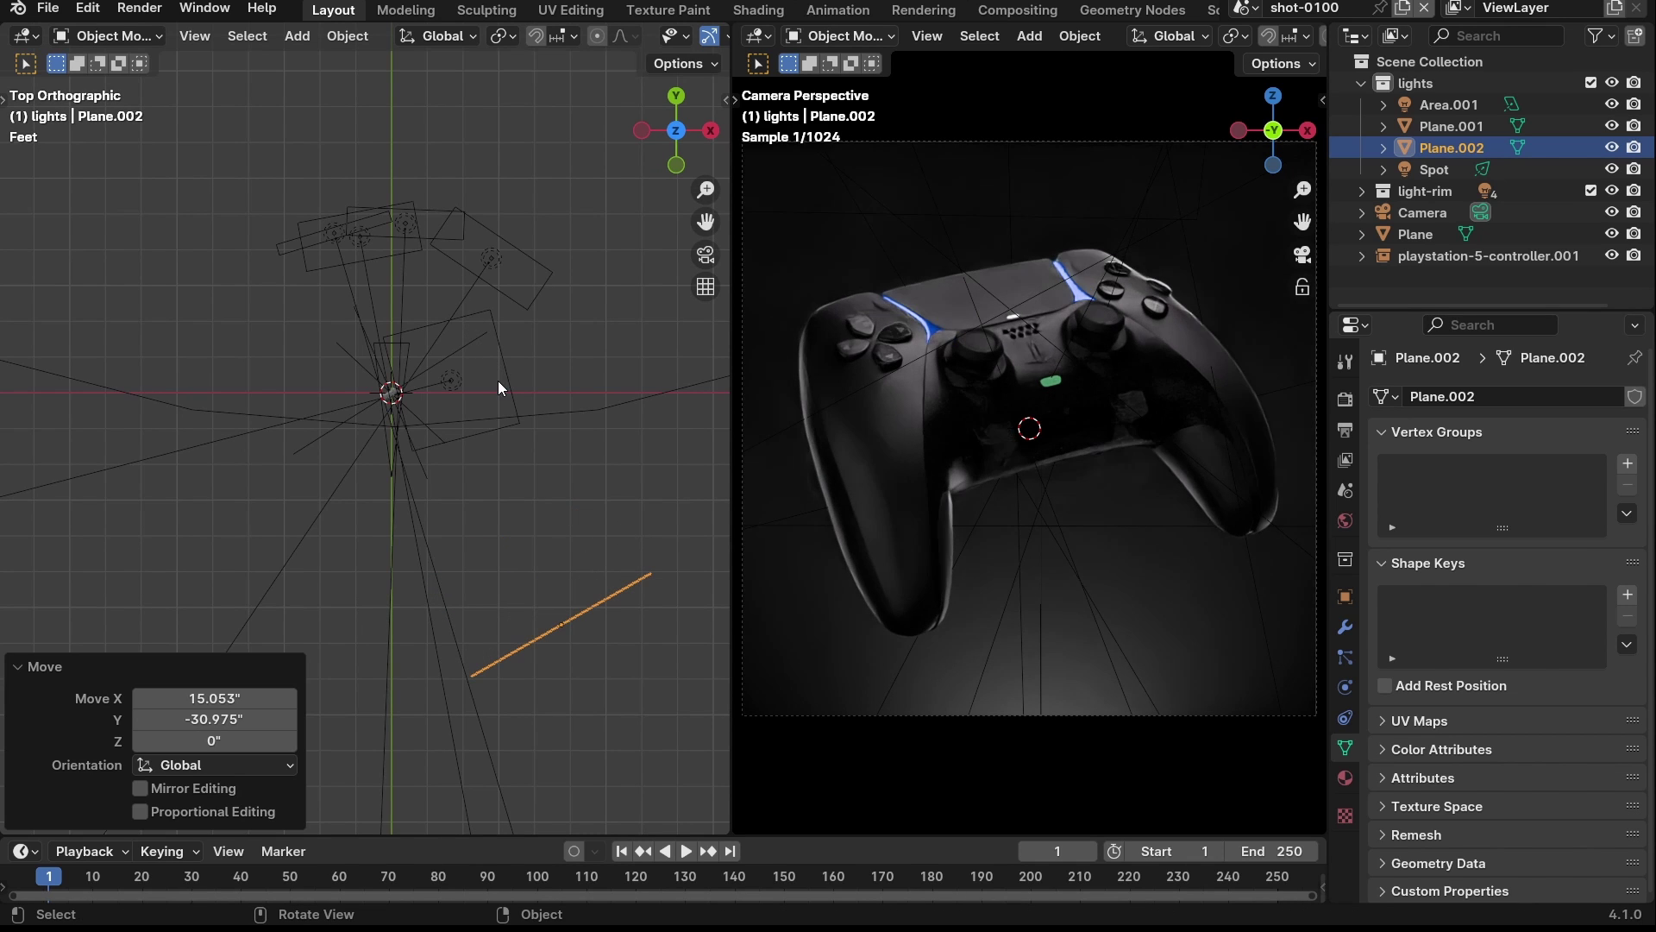
# - Try the Punchy look in the scene's color management, and set the look to High Contrast
pyautogui.click(1337, 404)
pyautogui.click(1432, 824)
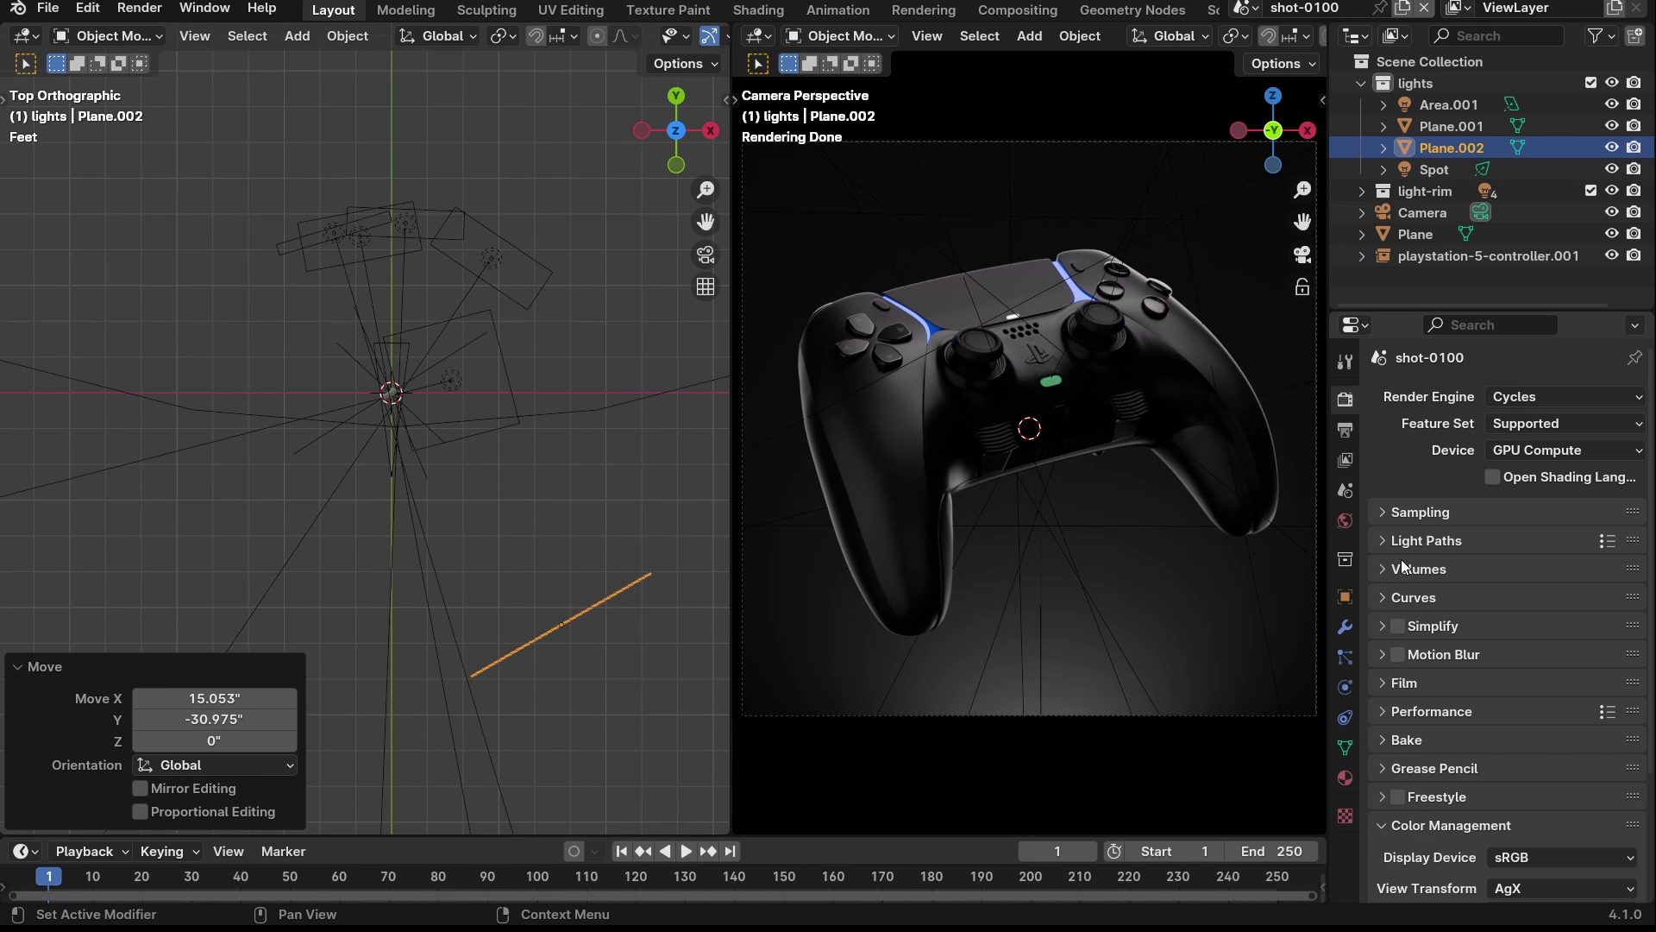
pyautogui.scroll(-5, 1526, 673)
pyautogui.click(1522, 757)
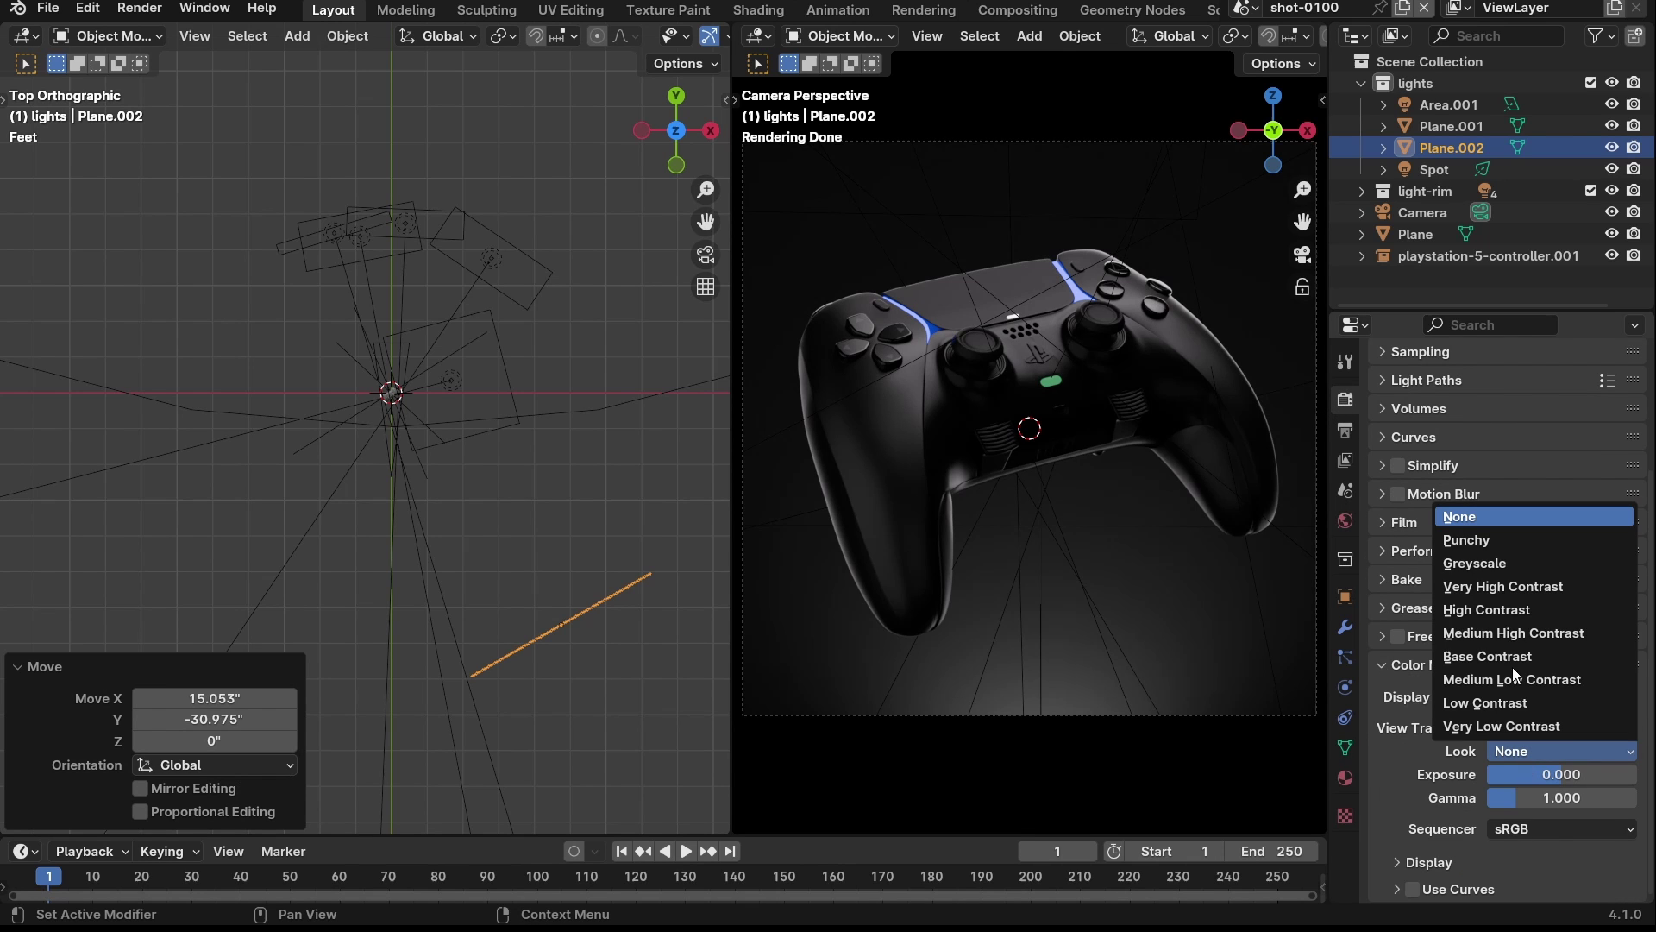
pyautogui.click(1493, 543)
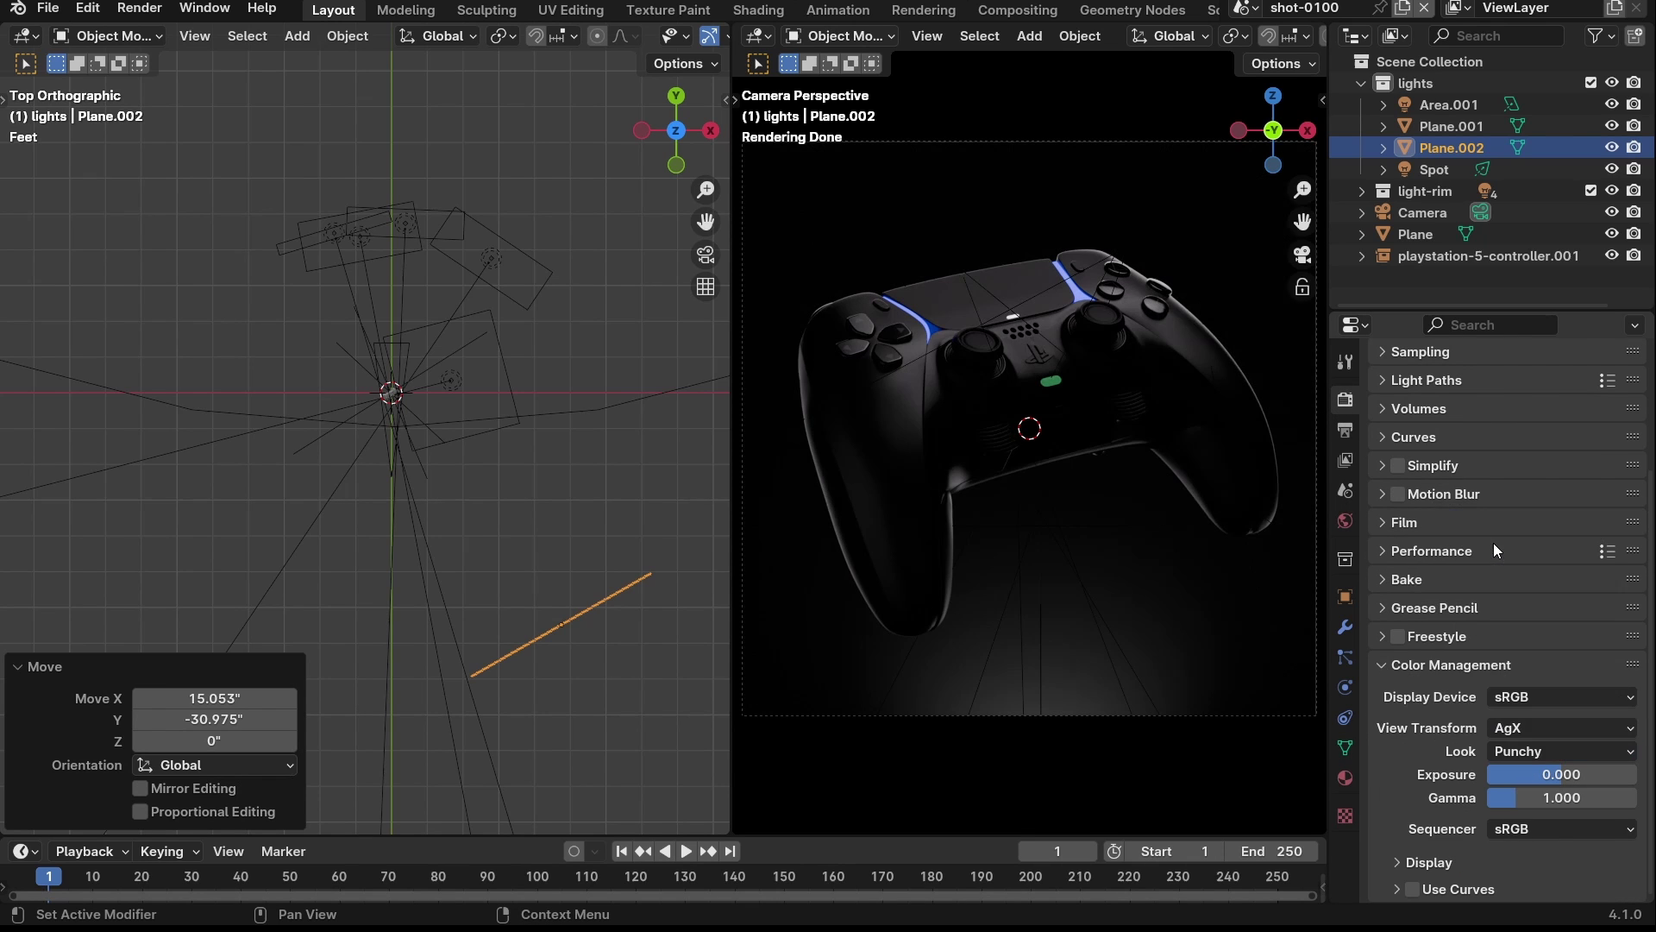
pyautogui.click(1534, 747)
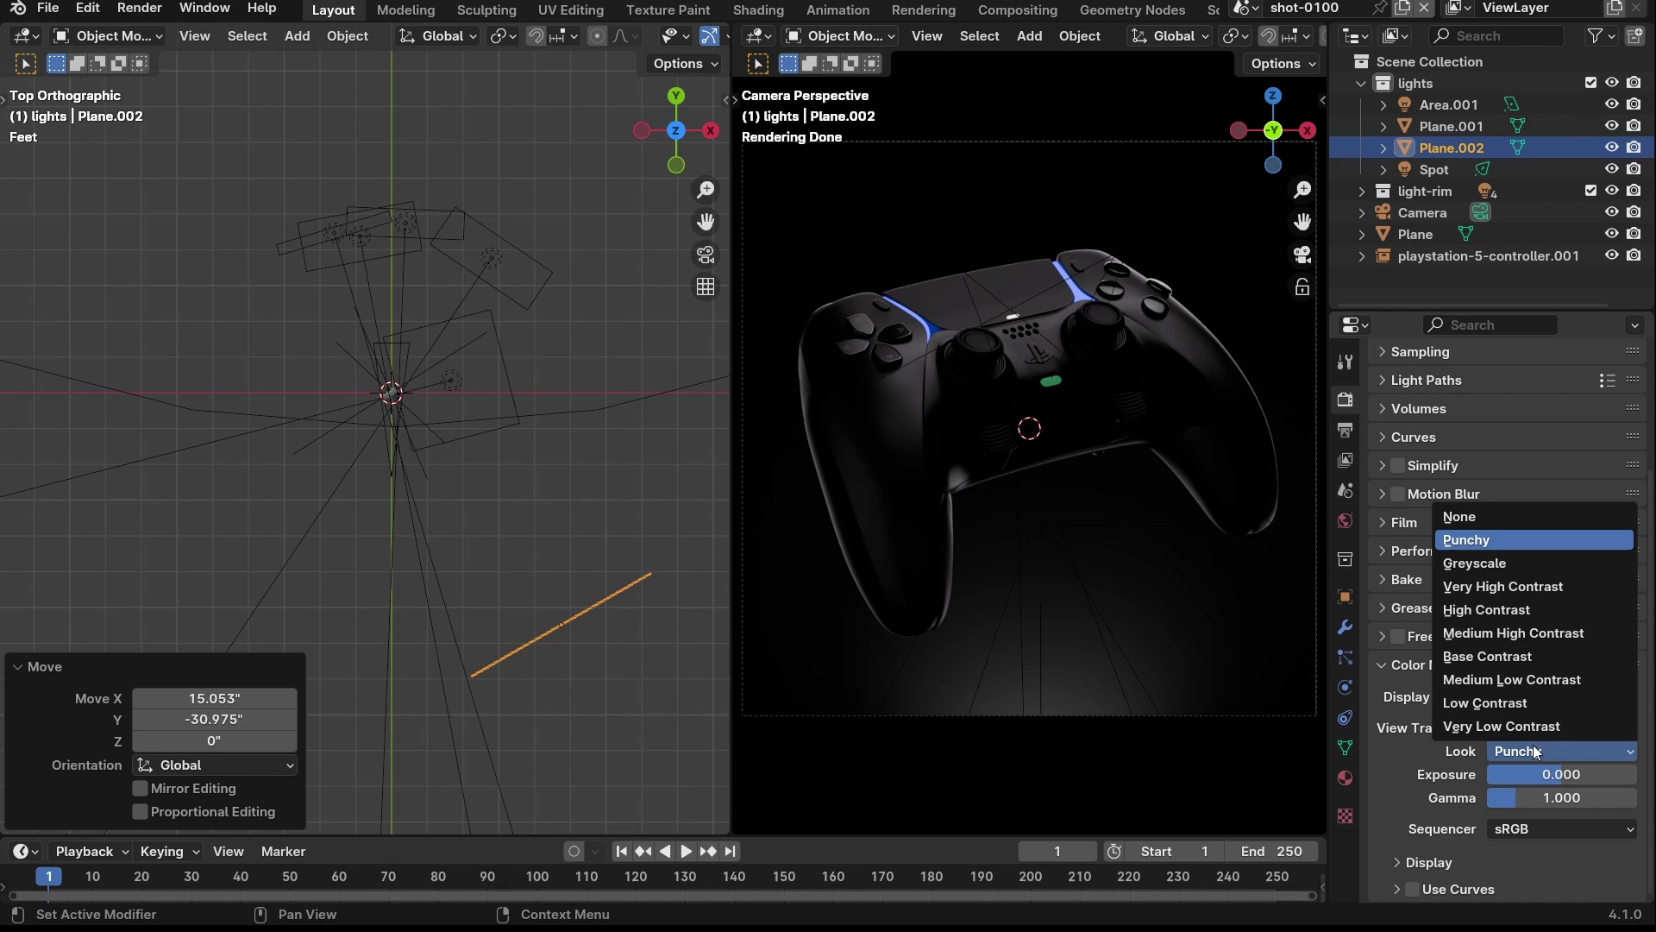
pyautogui.click(1520, 614)
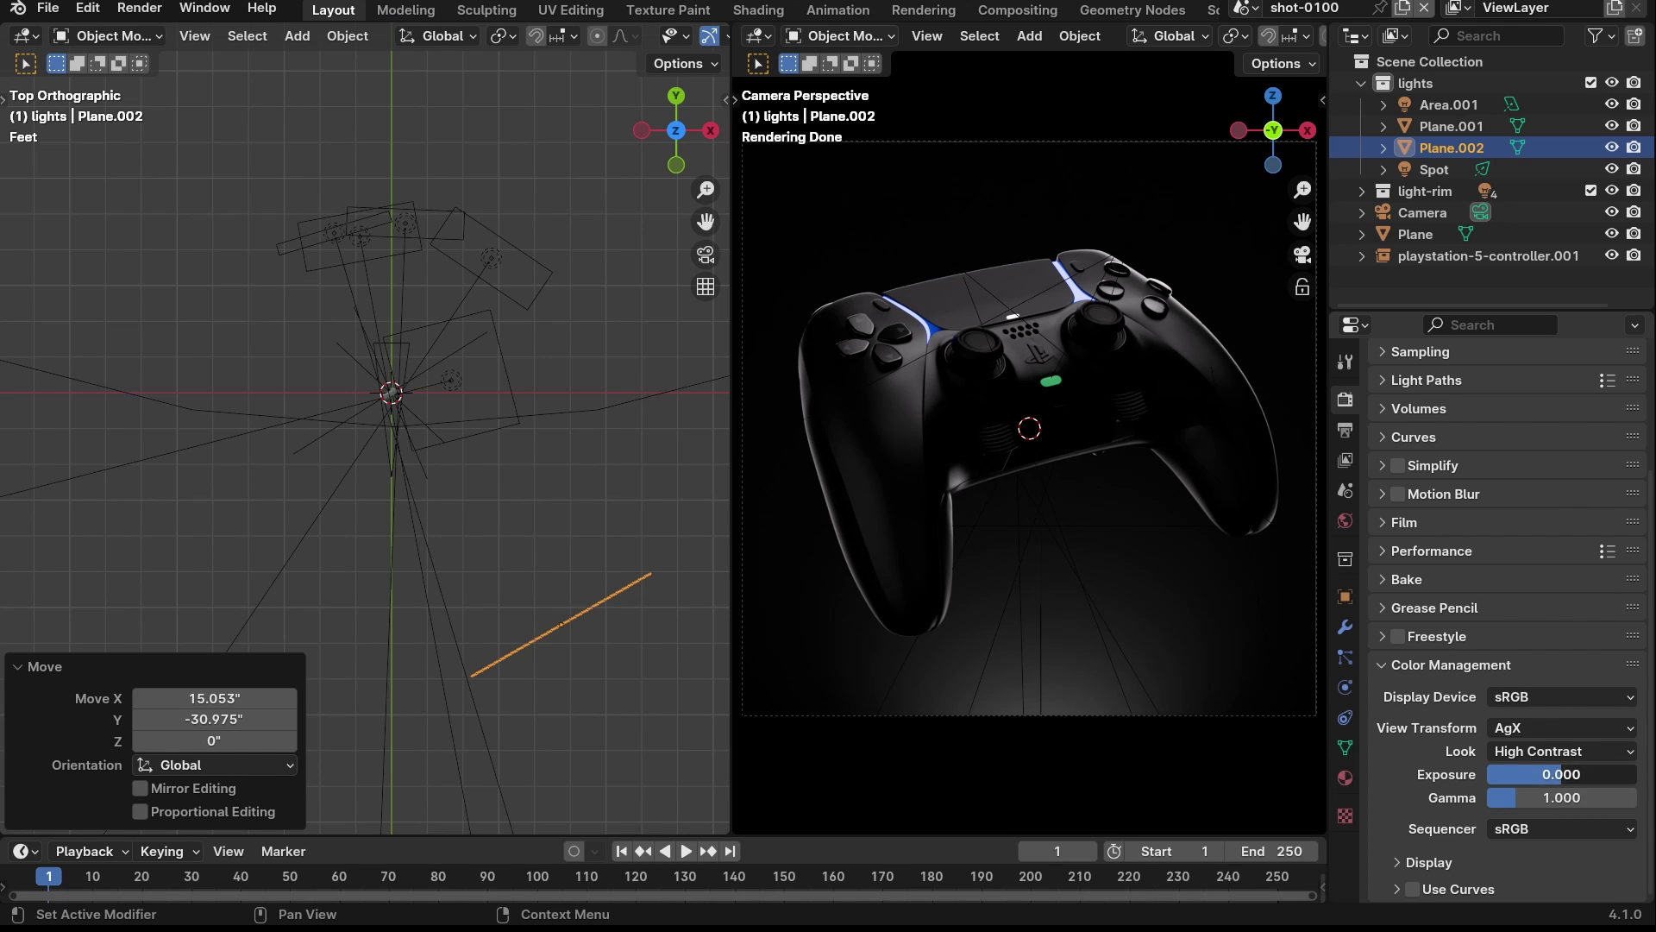
# - Try a color management exposure of 1, and set the exposure to 0.5
pyautogui.moveTo(1561, 773)
pyautogui.mouseDown()
pyautogui.moveTo(1574, 773)
pyautogui.moveTo(1562, 774)
pyautogui.mouseUp()
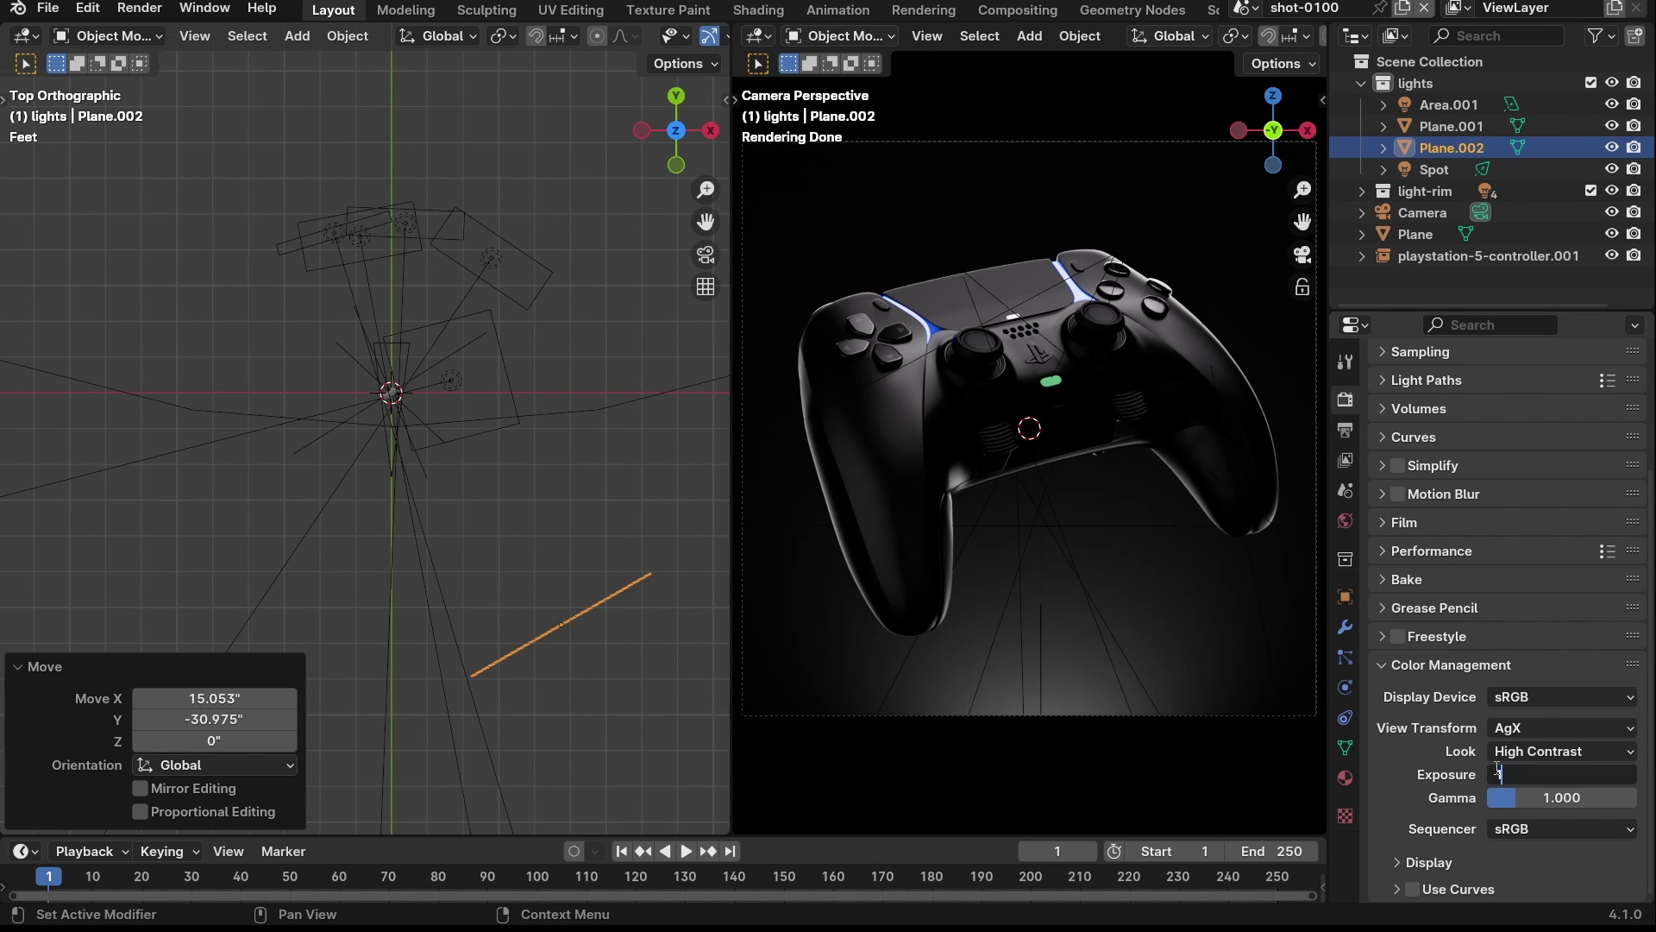
pyautogui.press('Return')
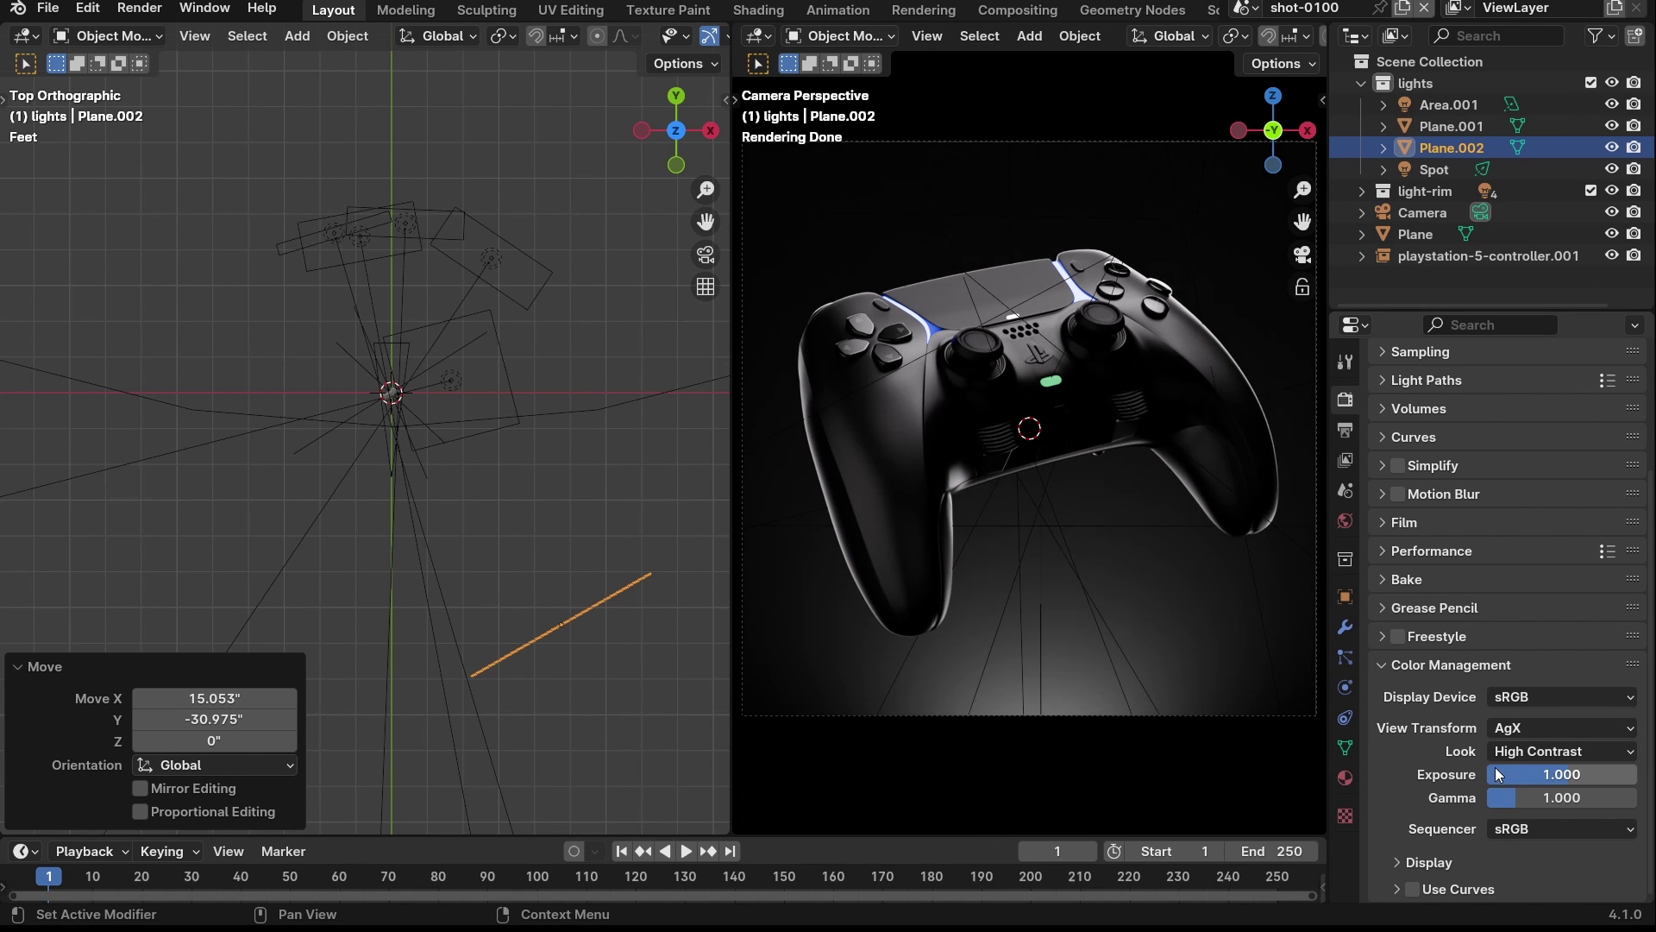
pyautogui.click(1546, 783)
pyautogui.write('.5')
pyautogui.press('Return')
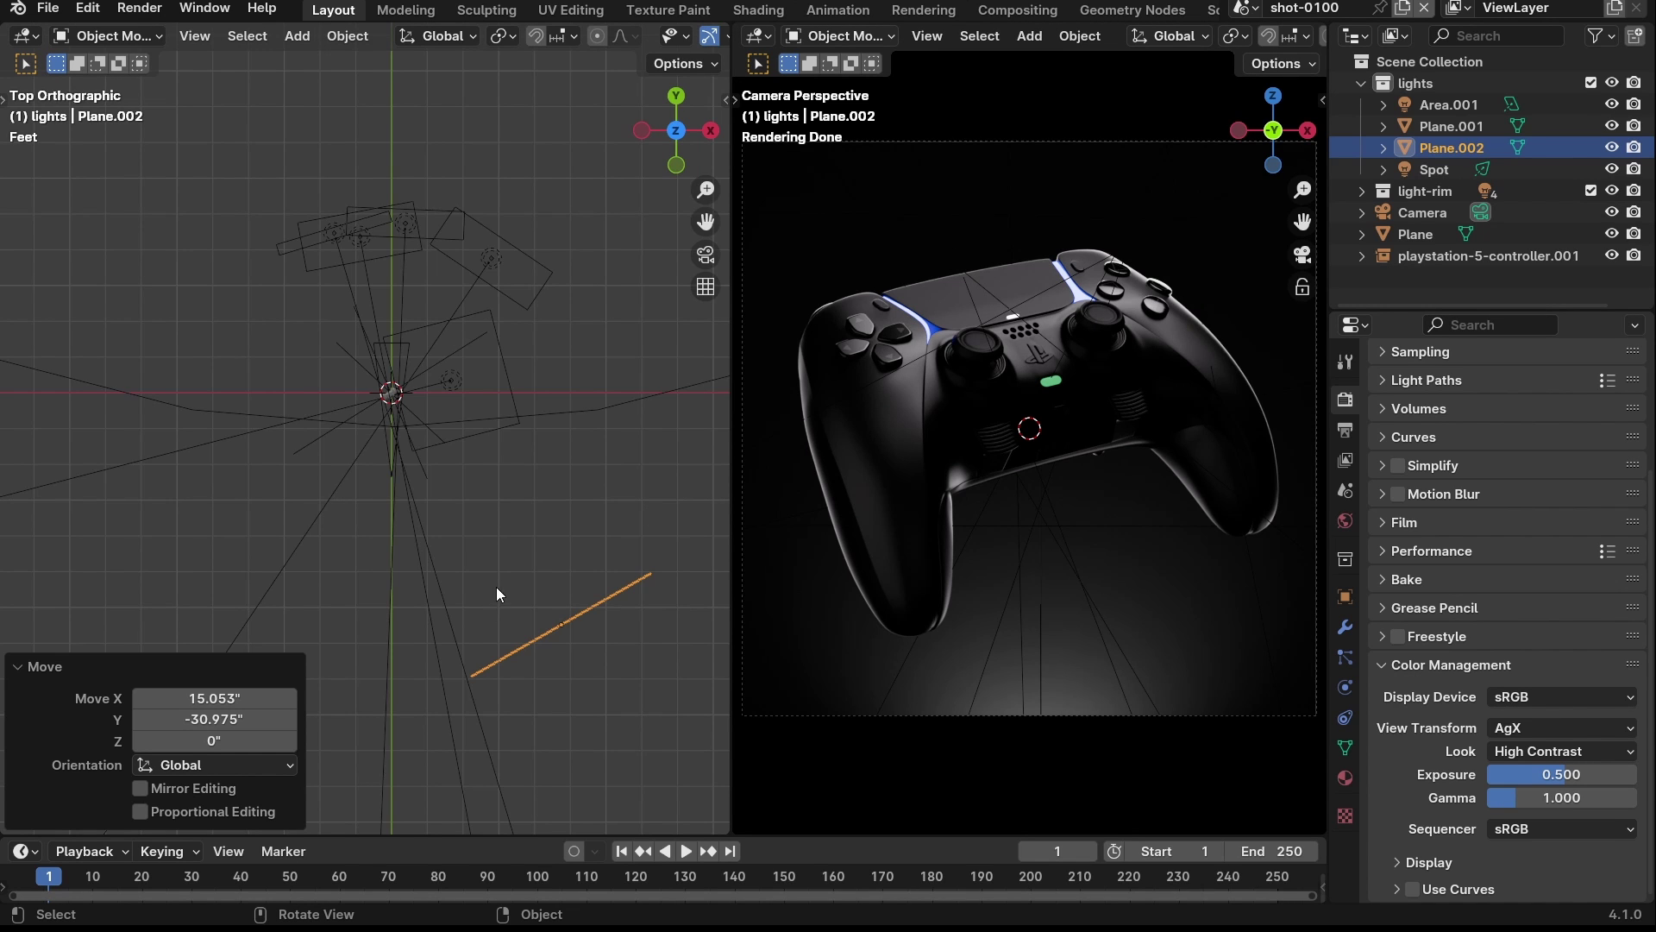
# - Delete the duplicated plane
pyautogui.moveTo(496, 587); pyautogui.dragTo(468, 528, button='middle')
pyautogui.press('x')
pyautogui.click(468, 528)
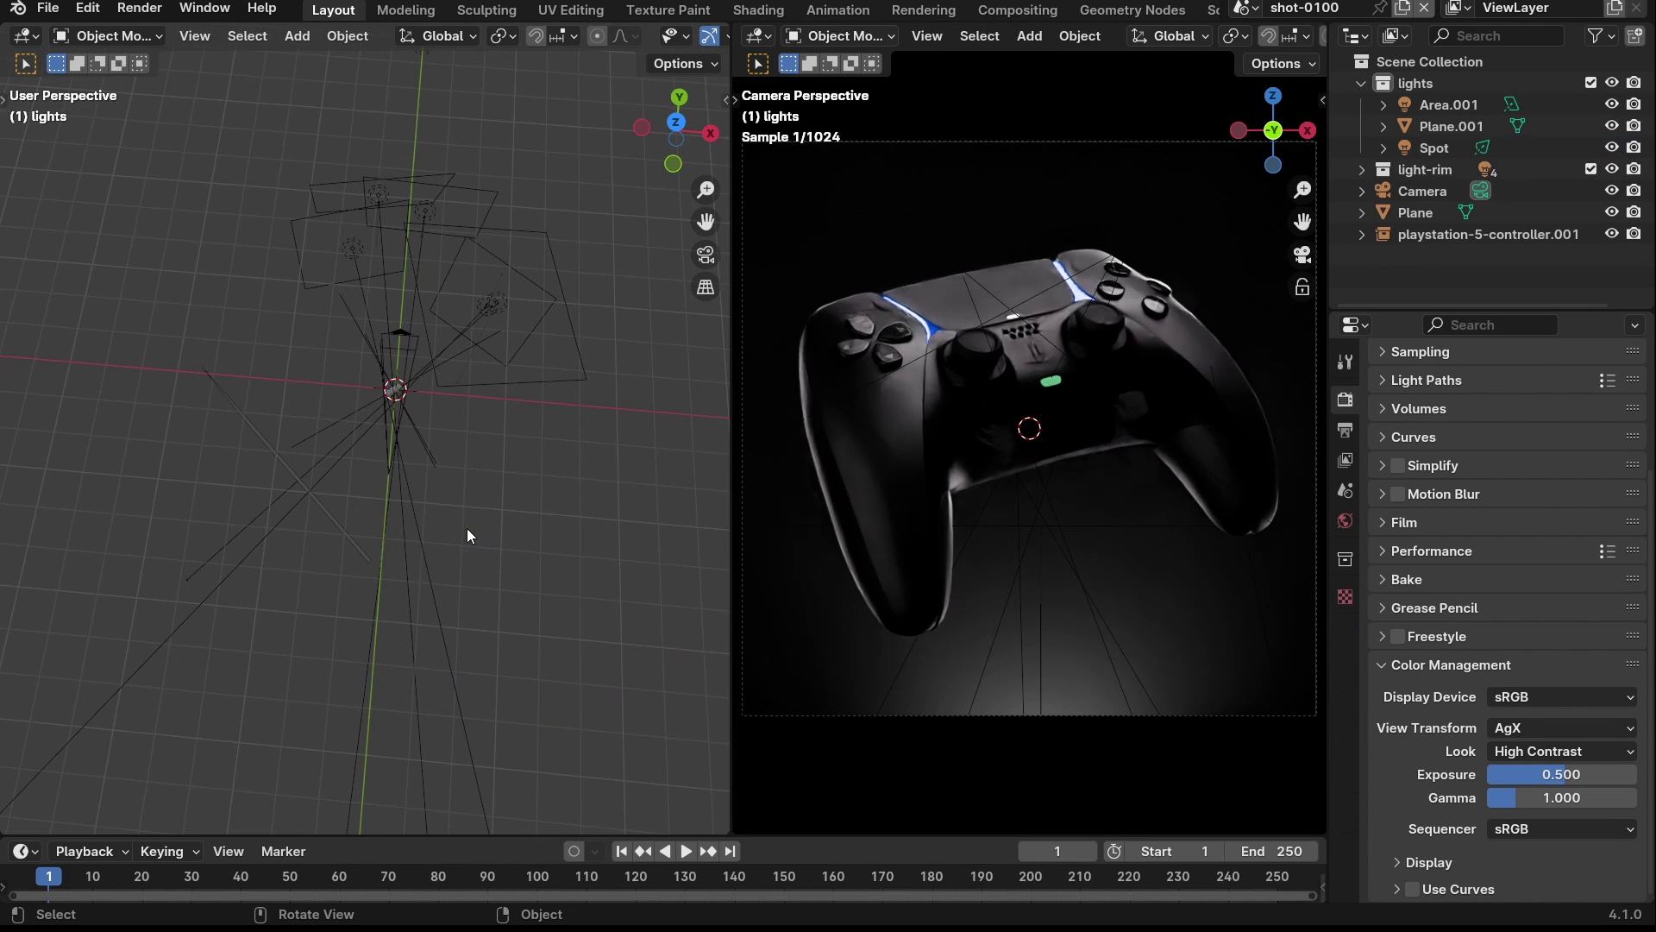
# - Add a scrim area light aimed at the controller's right thumbstick and lower its power to 1.6014 W
pyautogui.rightClick(1092, 412)
pyautogui.moveTo(1025, 411)
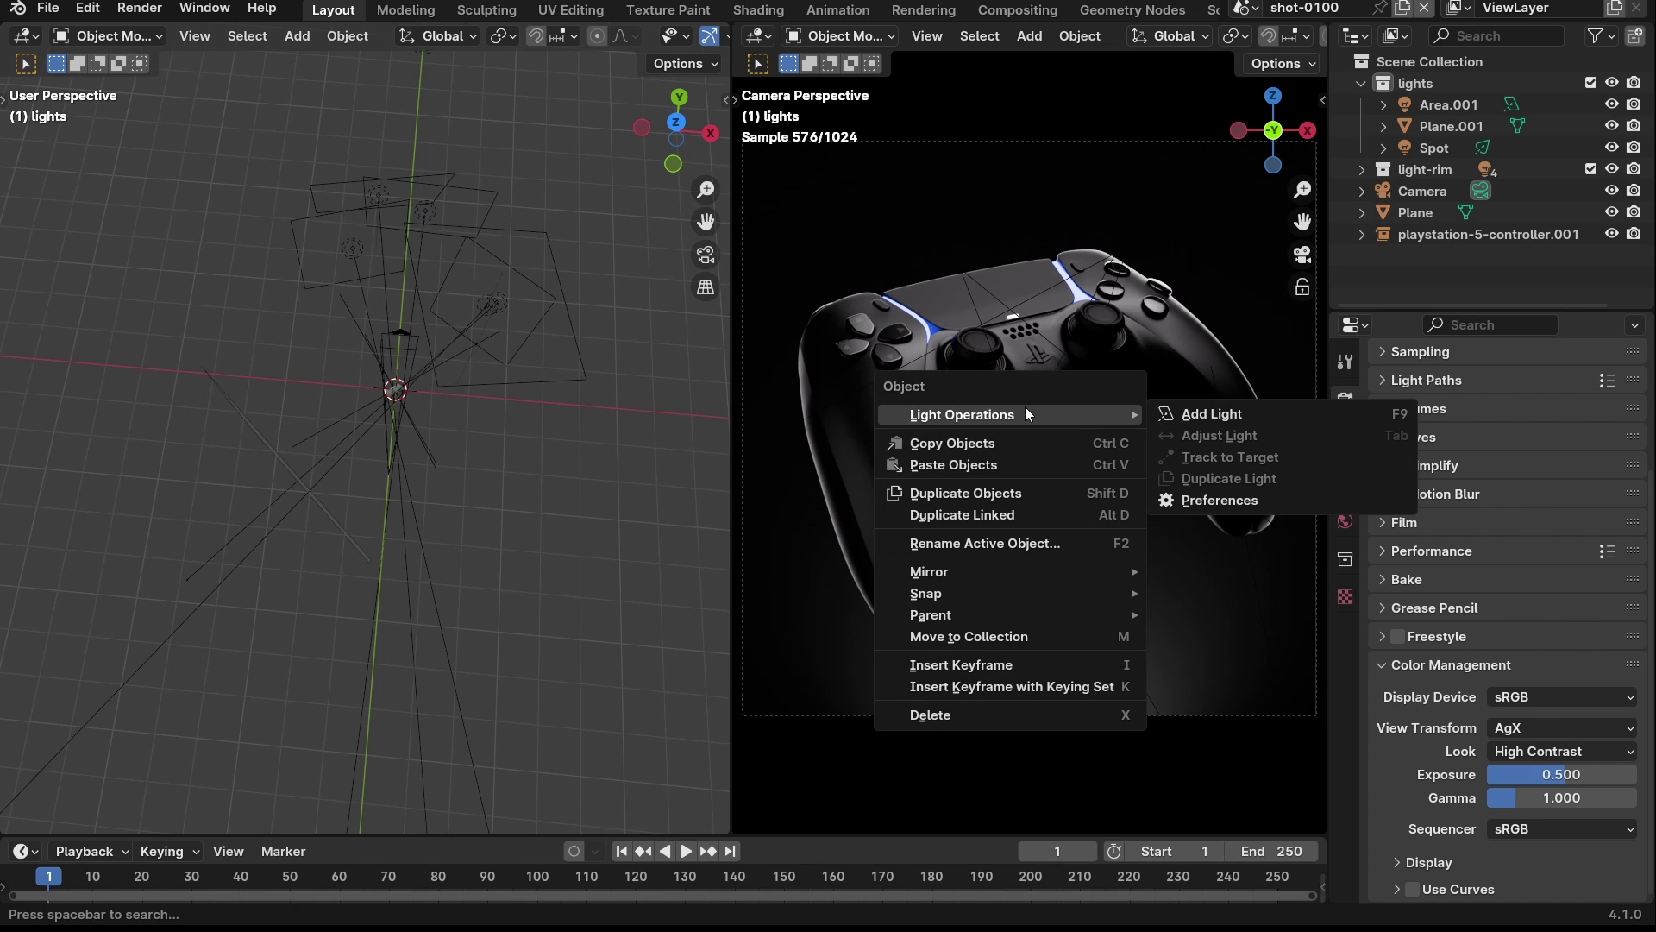
pyautogui.click(1292, 420)
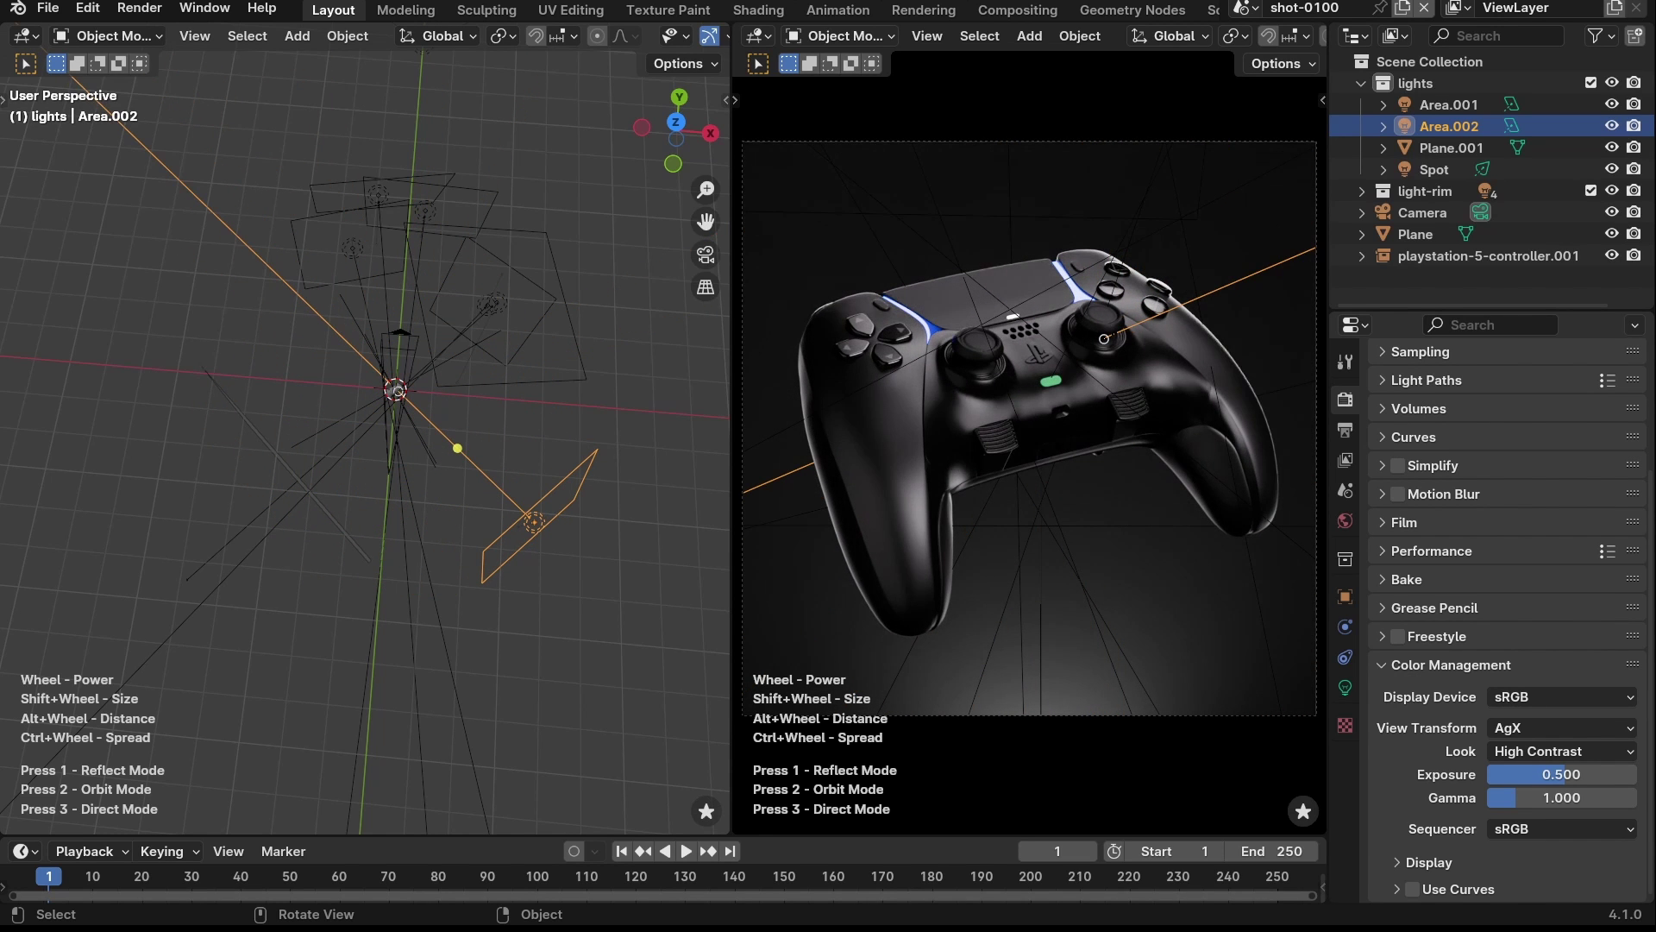
pyautogui.click(1104, 338)
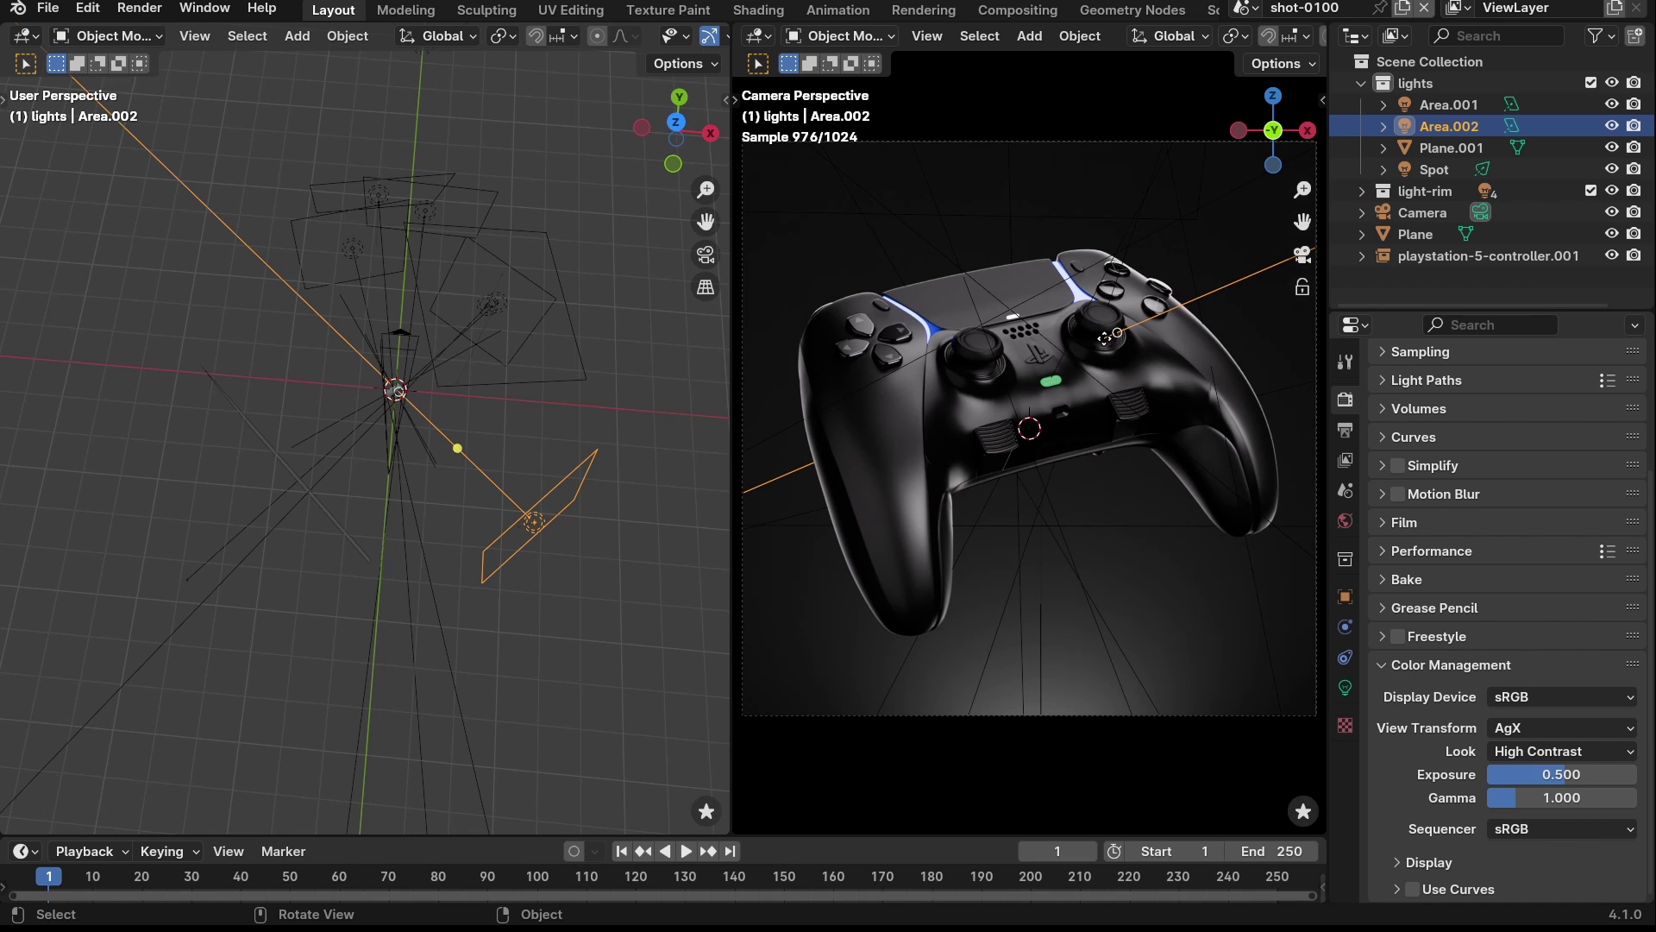
pyautogui.scroll(-10, 1104, 338)
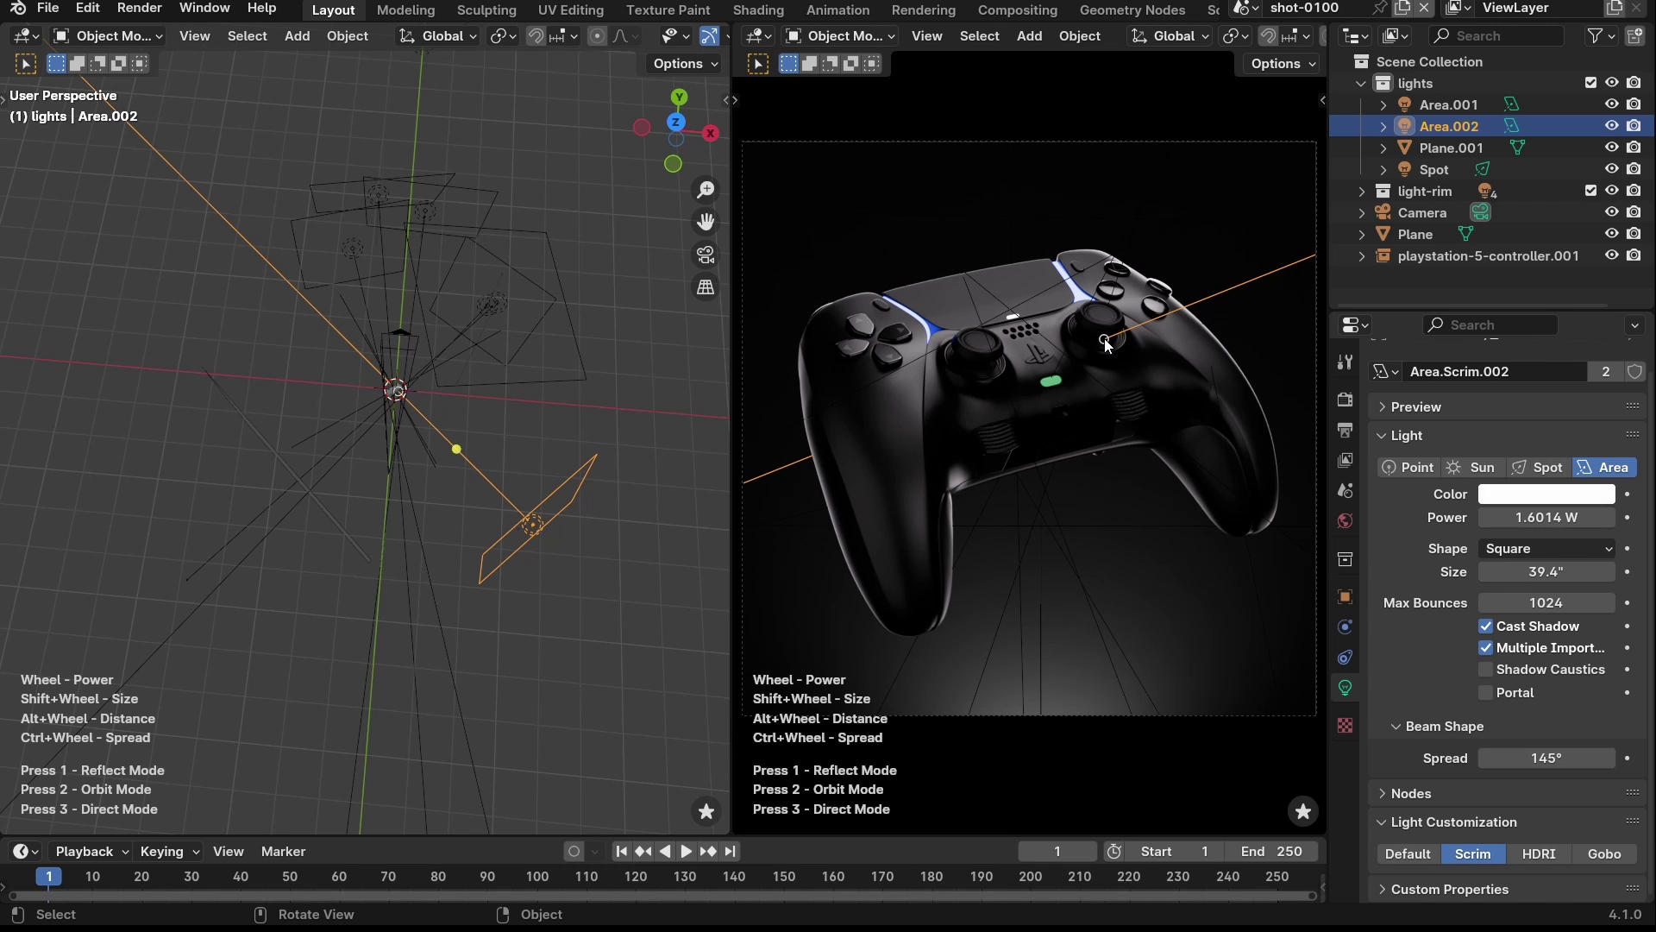
# - Try orbiting the new scrim light around the right thumbstick with its power raised to 5.5284 W
pyautogui.press('2')
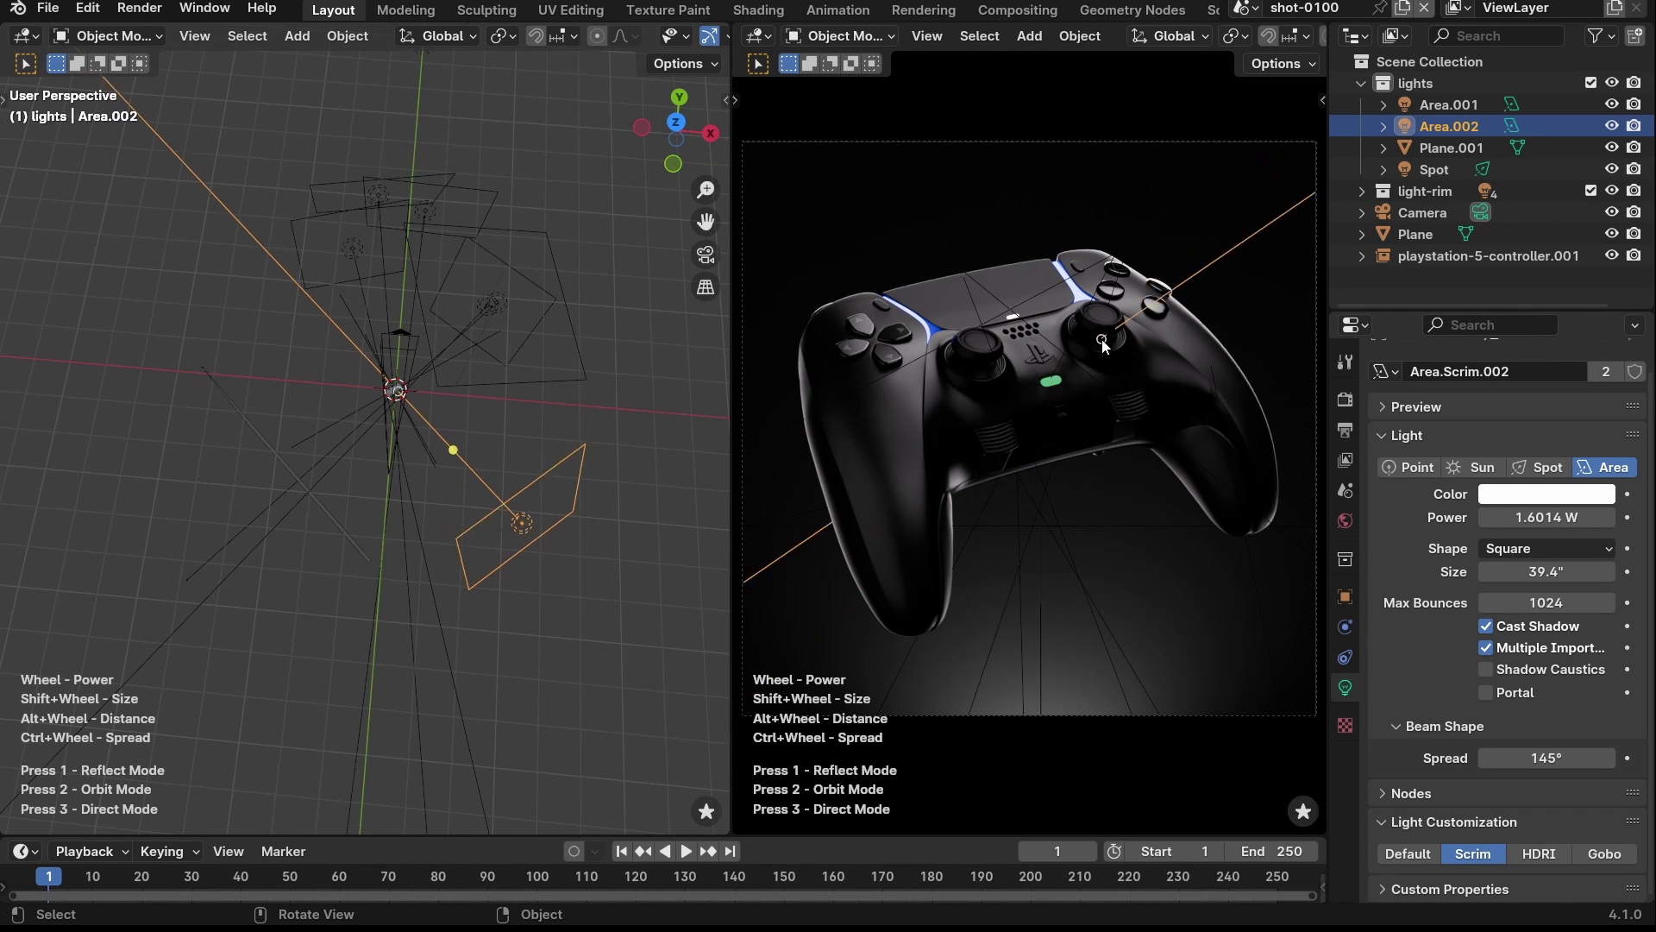
pyautogui.press('3')
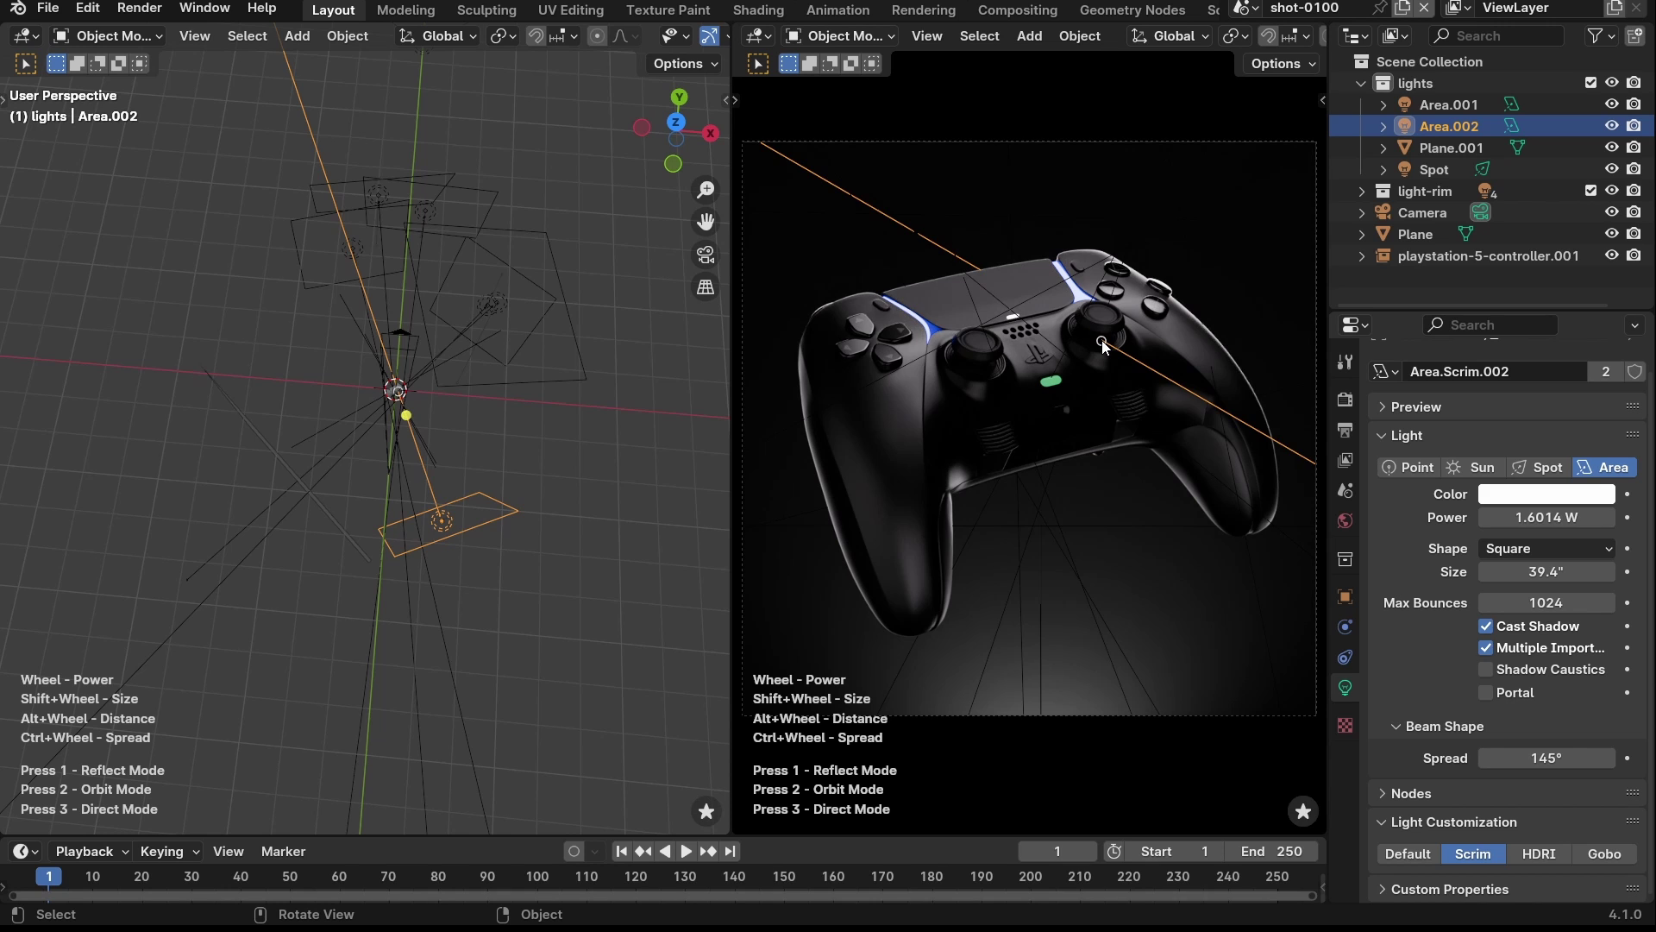
pyautogui.press('2')
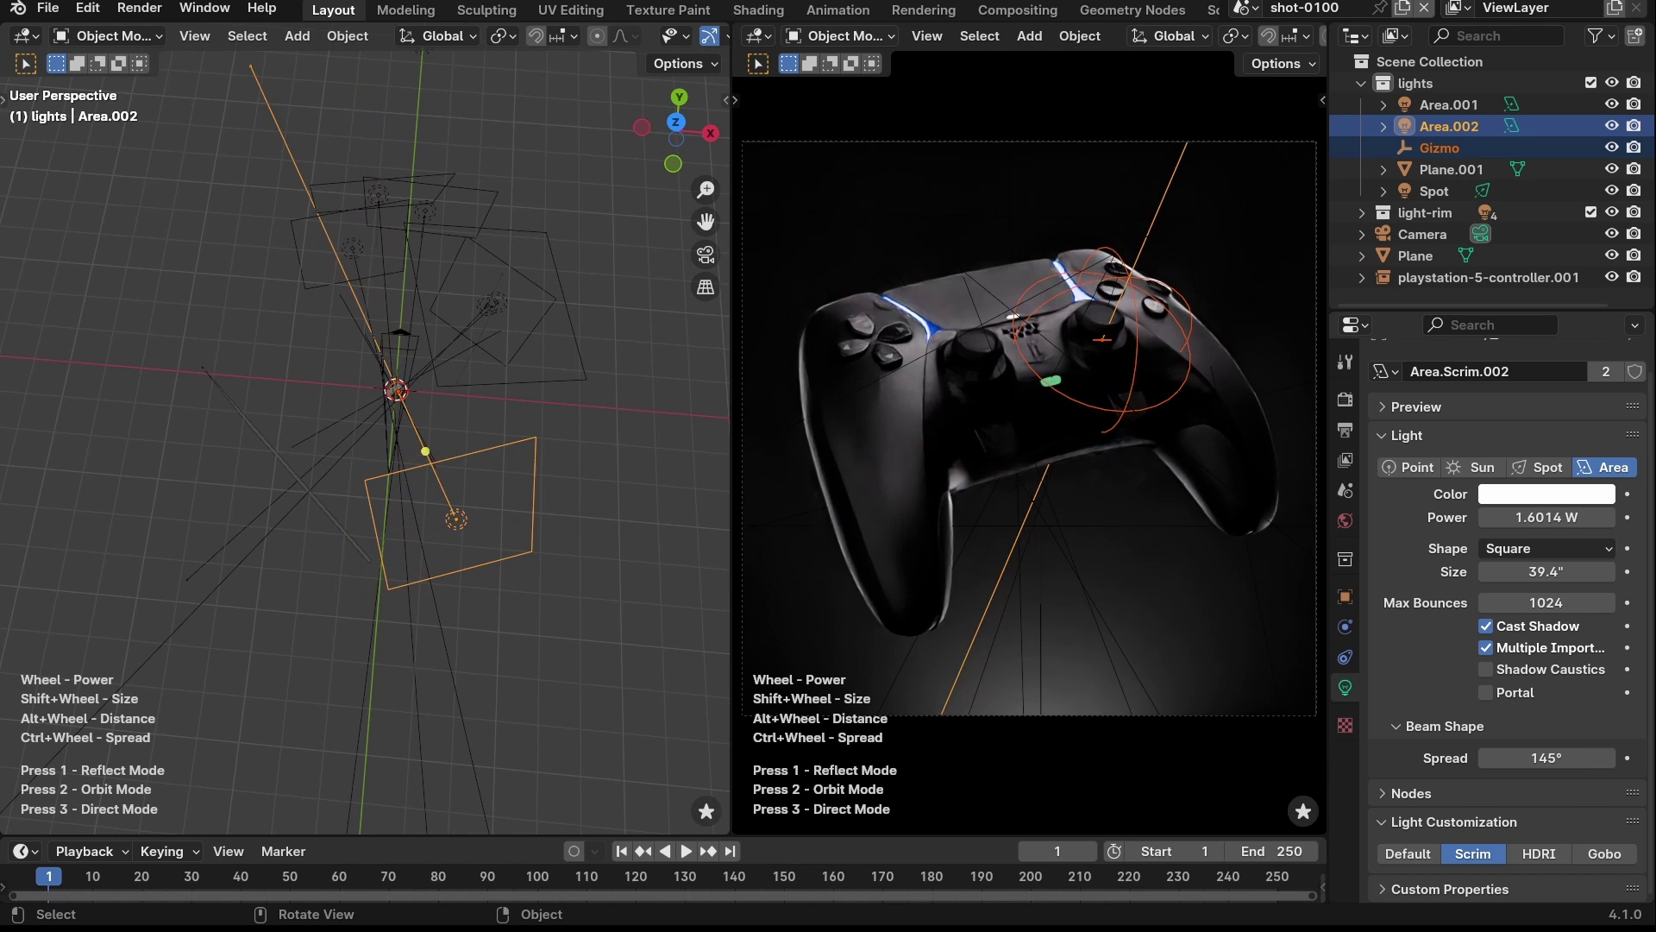
pyautogui.scroll(13, 1029, 429)
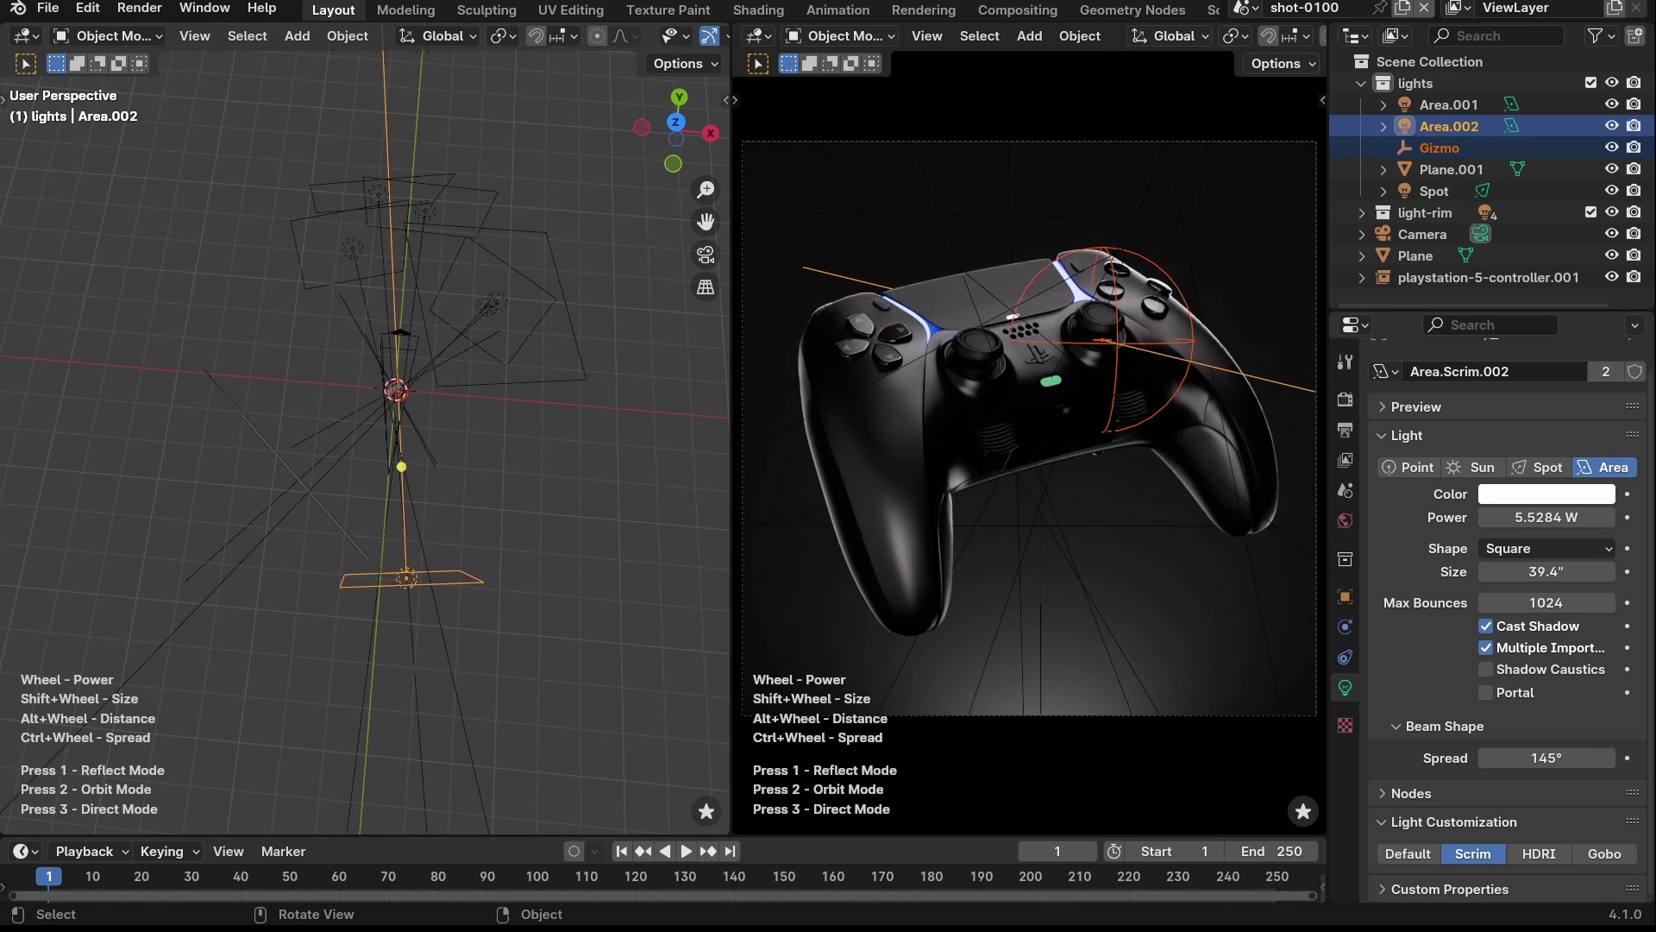
pyautogui.press('3')
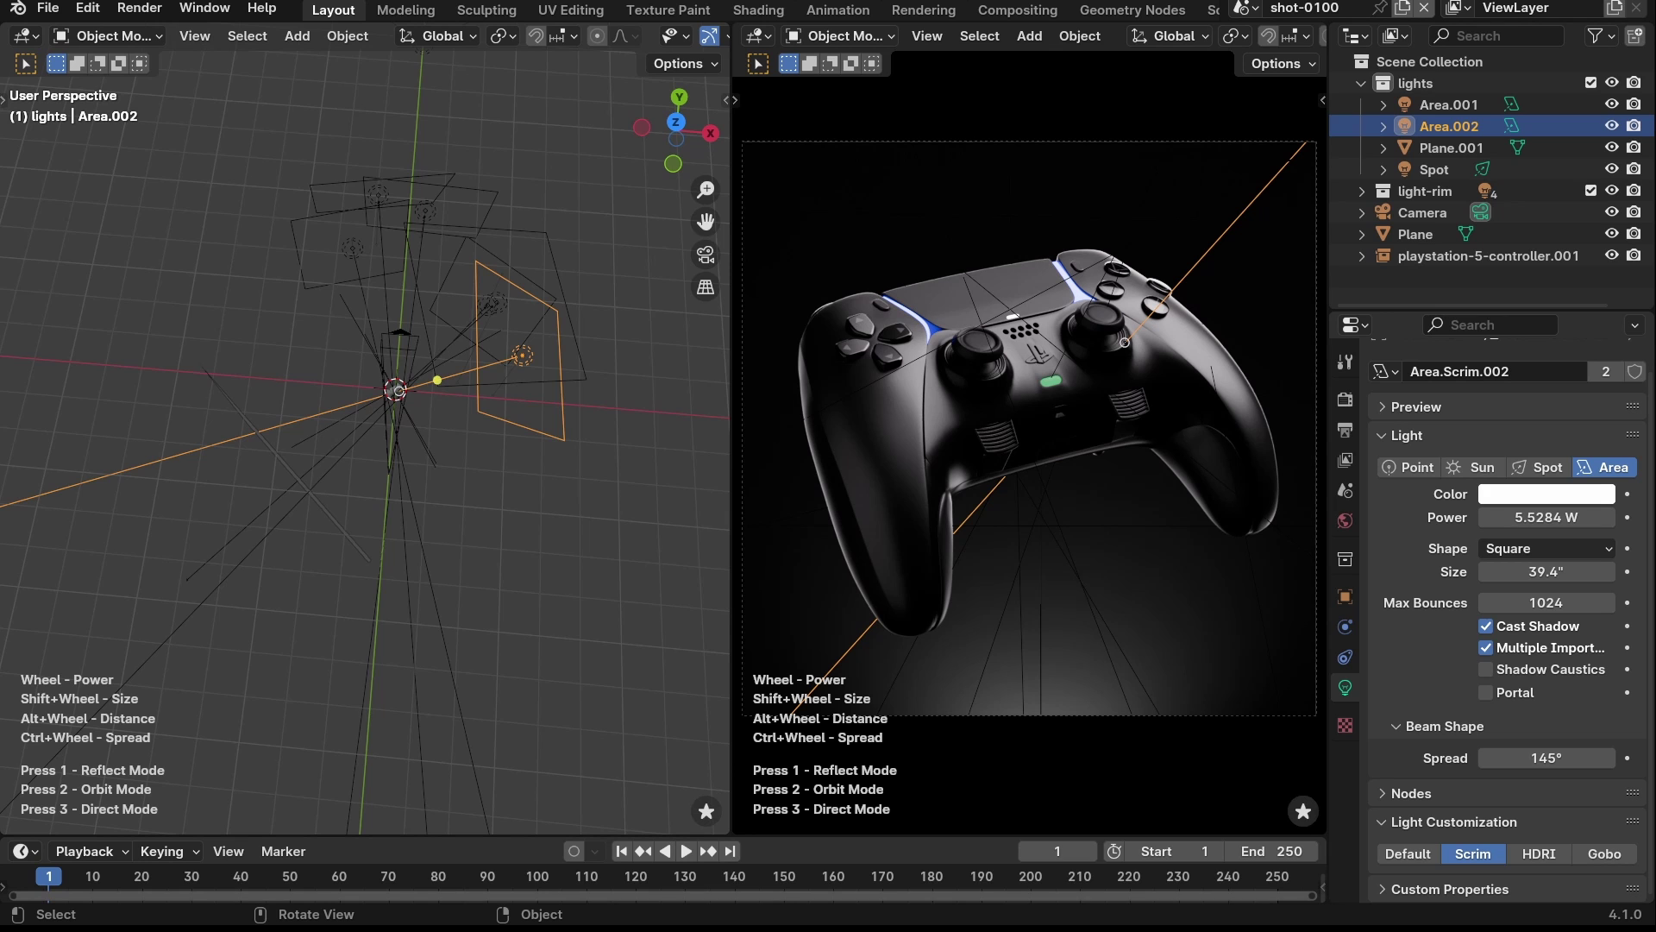
# - Try aiming the scrim light at the controller's lower center with its power reduced to 1.9084 W
pyautogui.moveTo(1125, 342); pyautogui.dragTo(1003, 412)
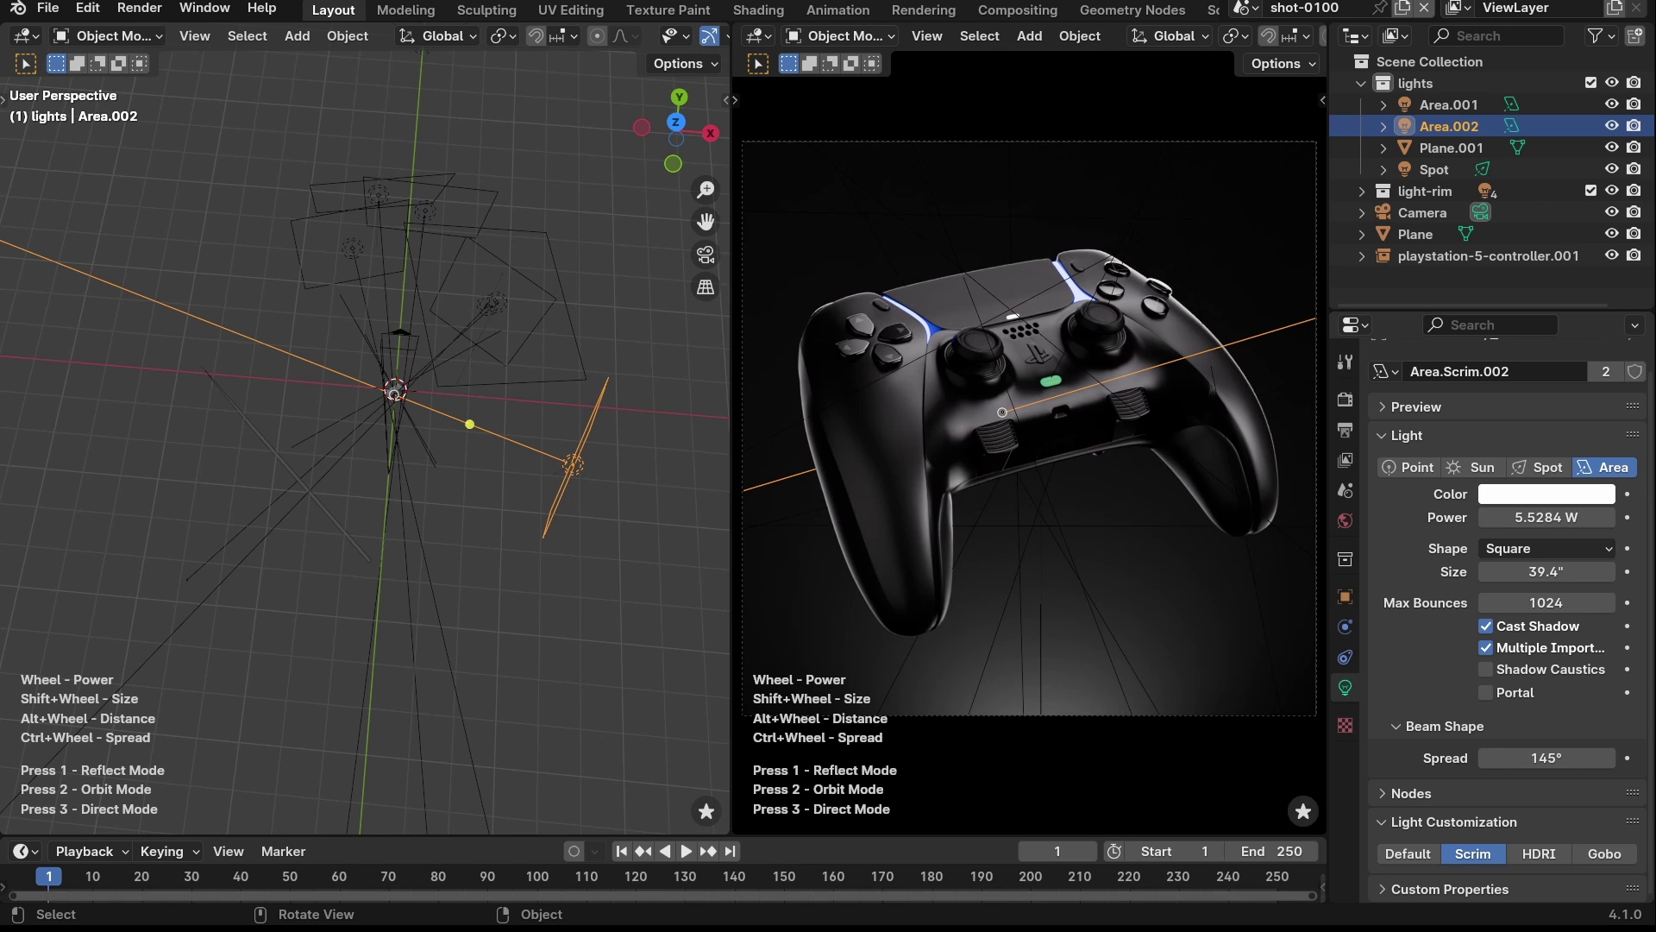
pyautogui.scroll(-3, 1002, 414)
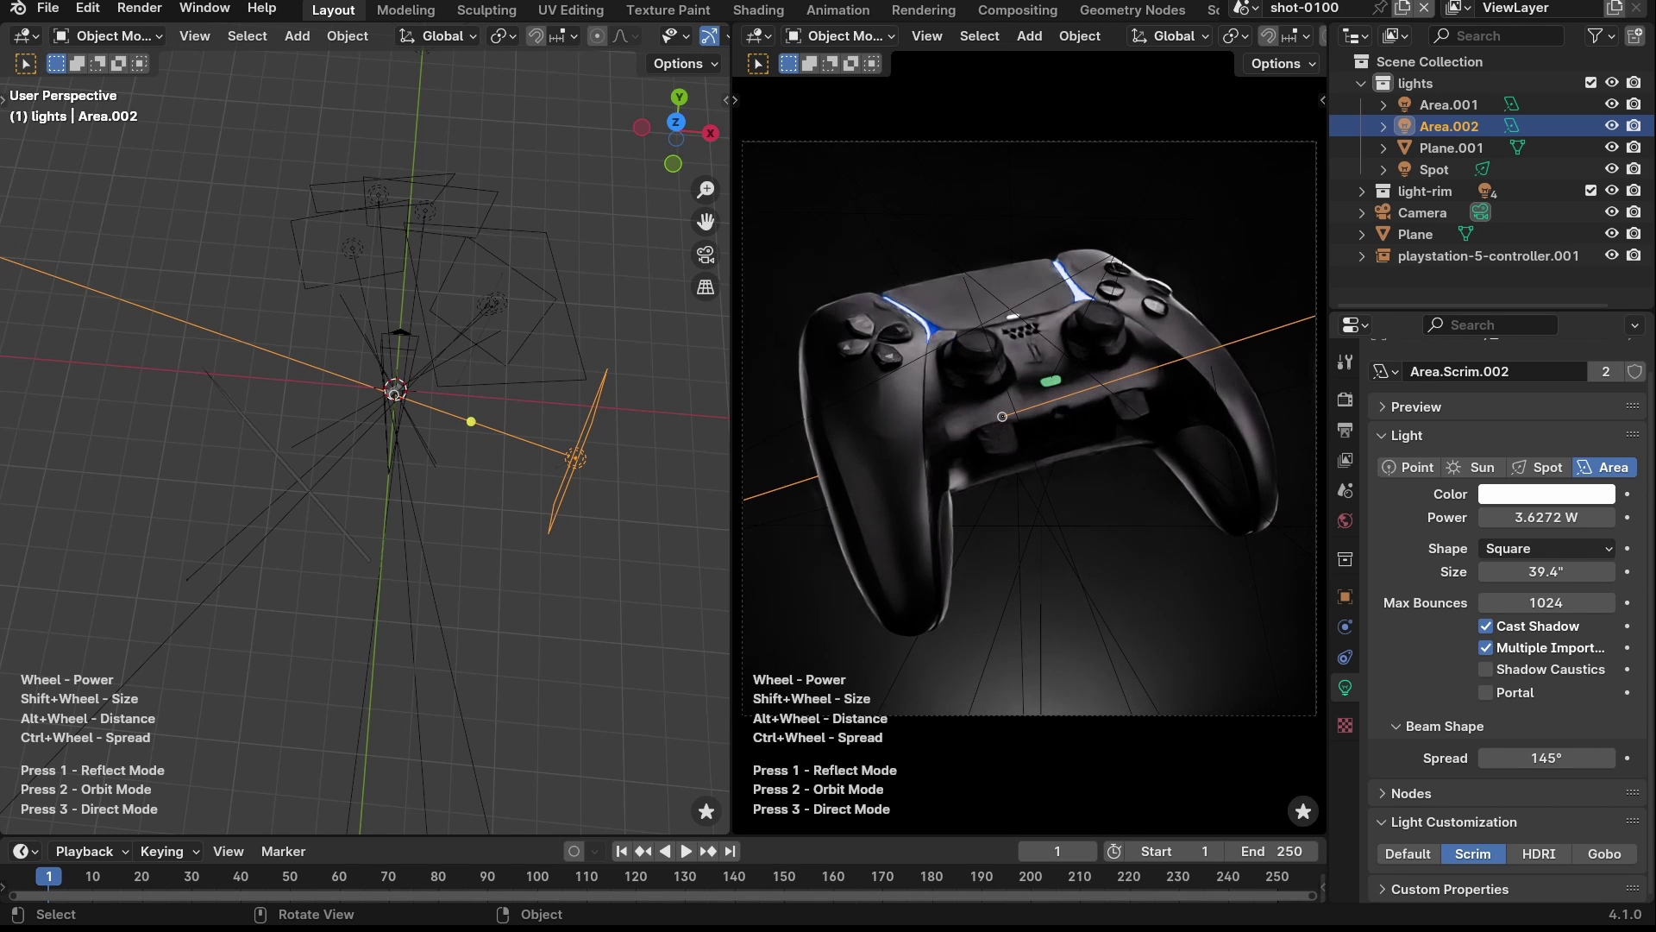
pyautogui.scroll(-2, 1002, 417)
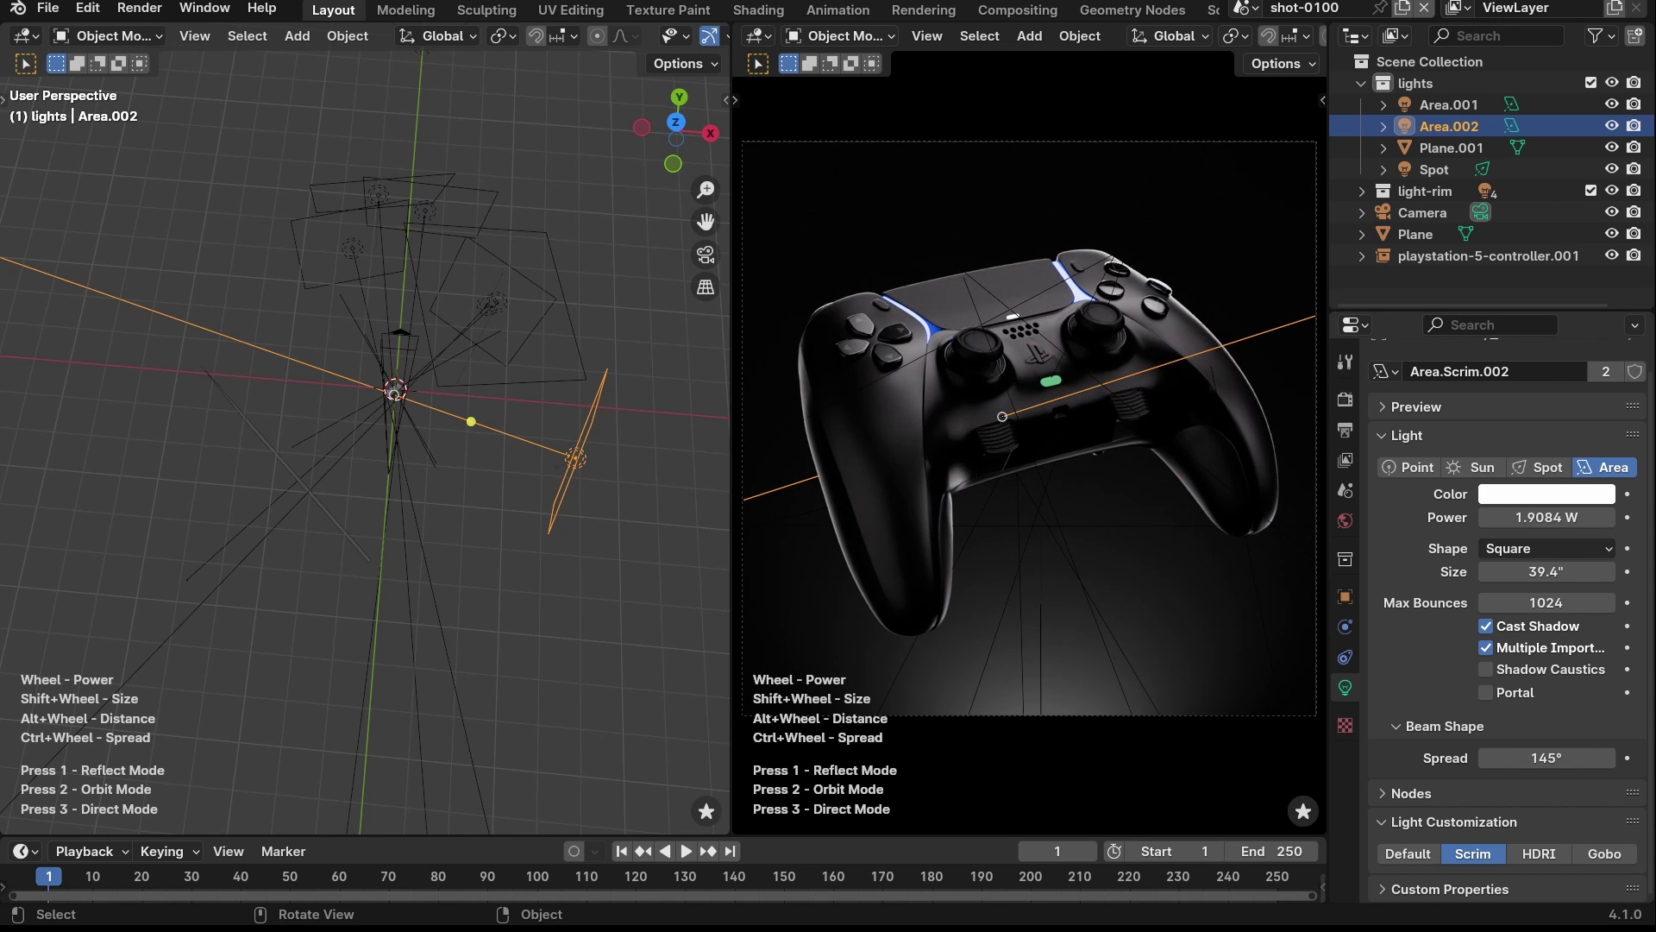
# - Try aiming the scrim light at the right grip and orbiting it around that point at 1.6665 W
pyautogui.moveTo(1002, 416); pyautogui.dragTo(1158, 450)
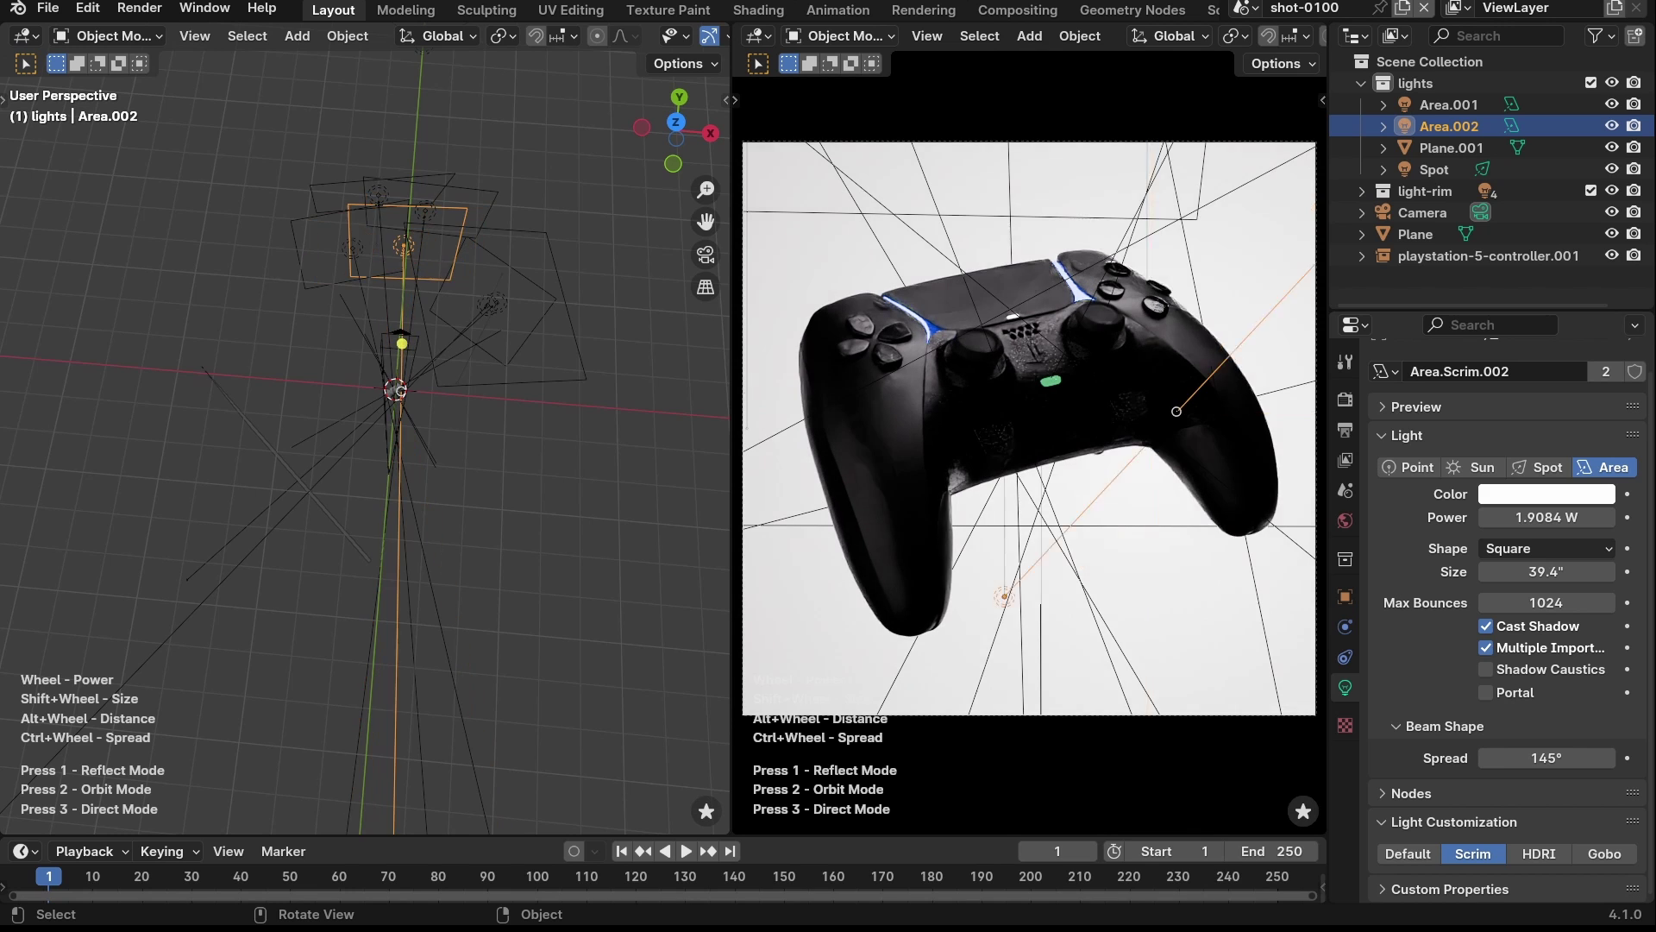
pyautogui.press('2')
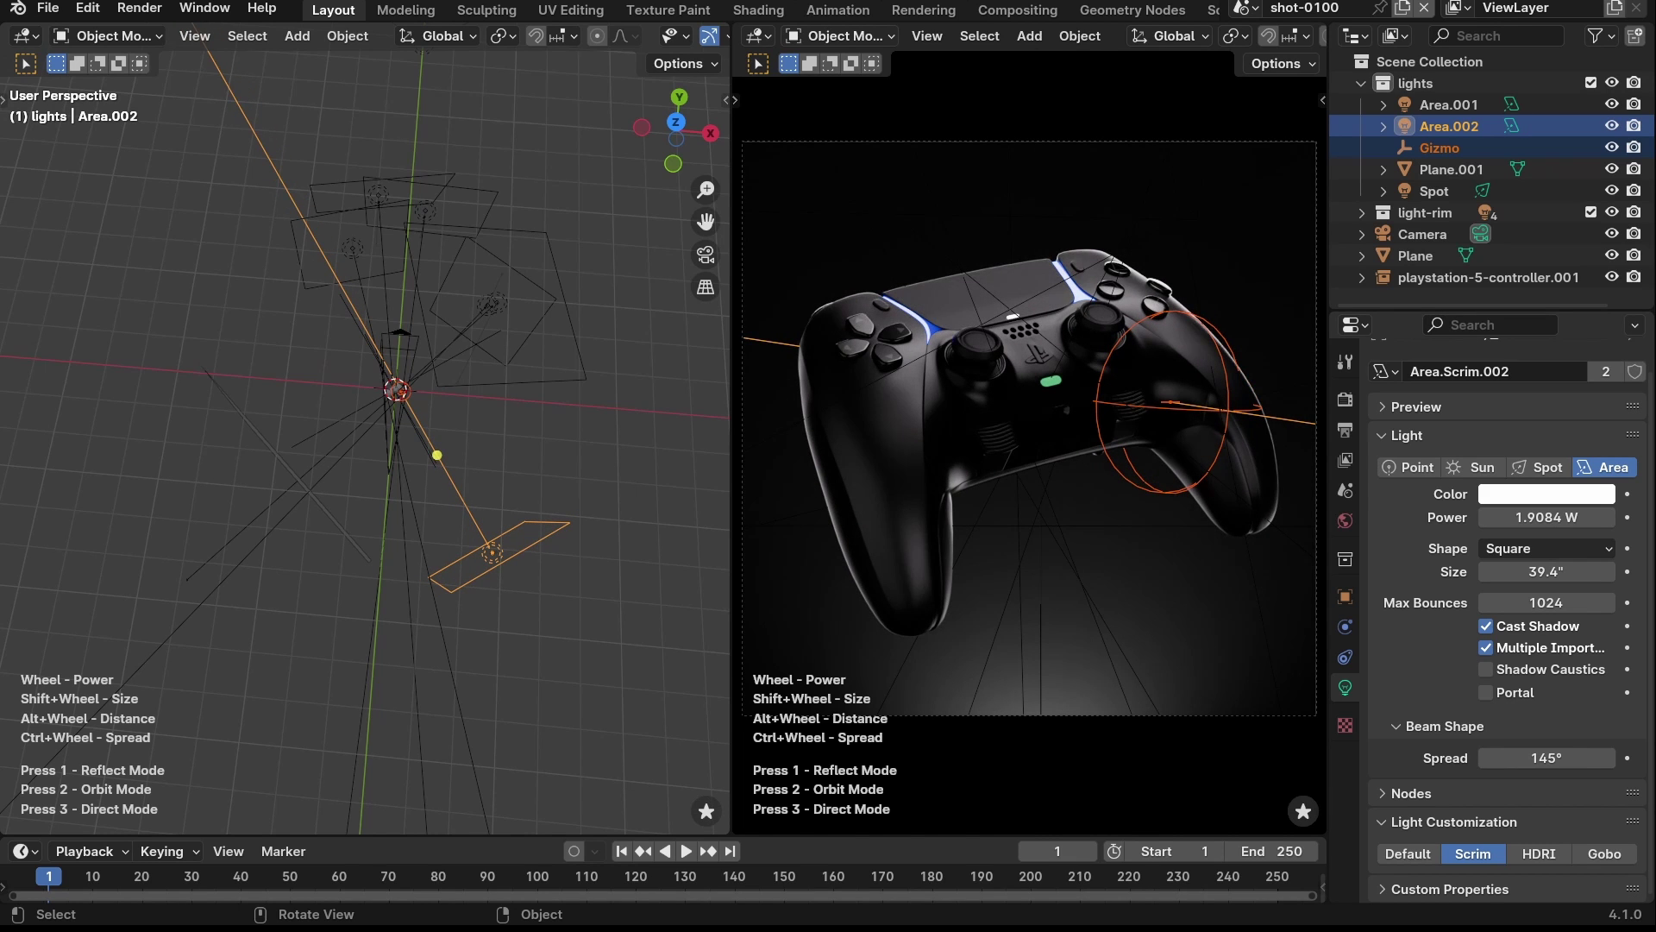
pyautogui.scroll(3, 1035, 388)
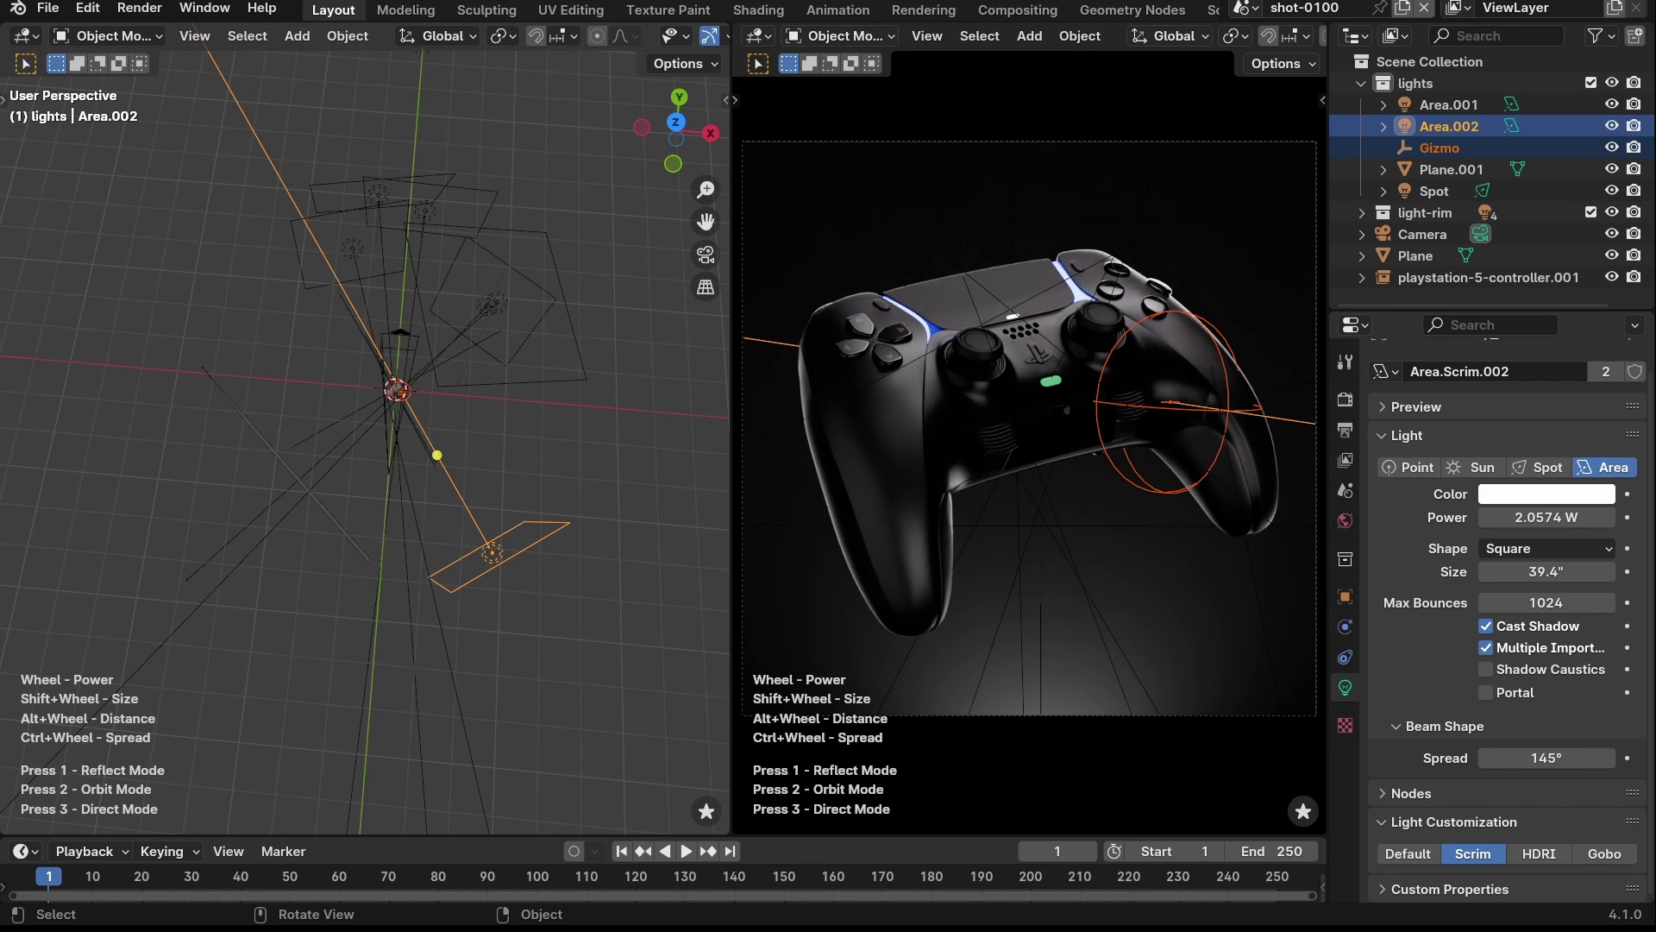
pyautogui.scroll(-1, 1035, 388)
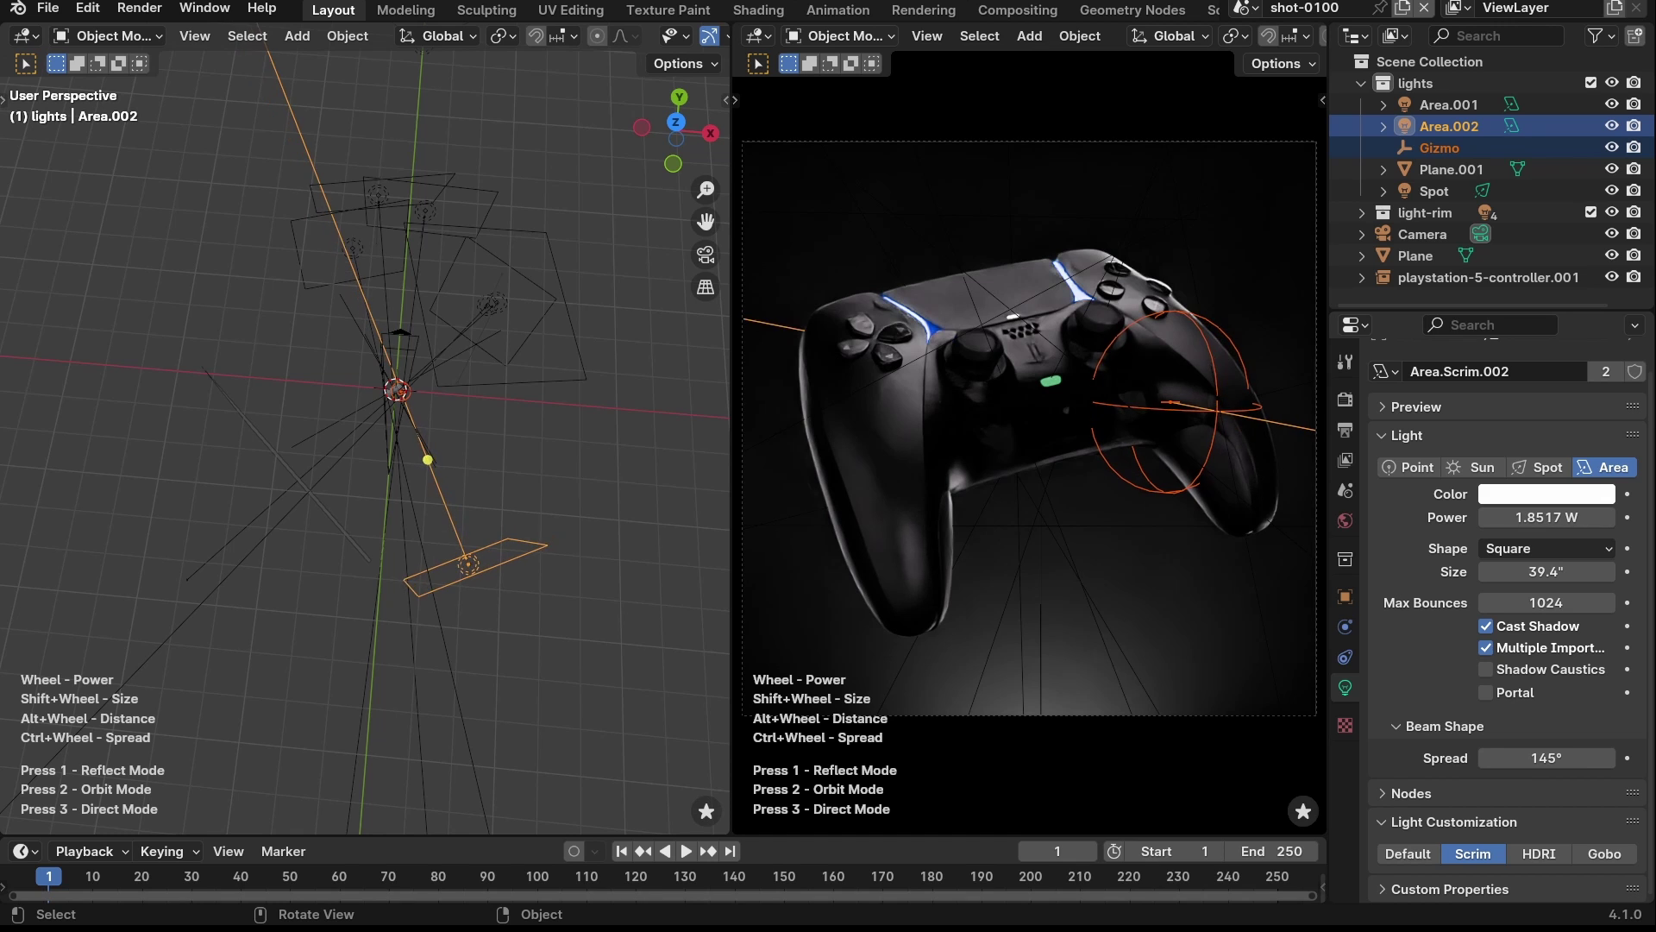
pyautogui.scroll(-1, 1035, 388)
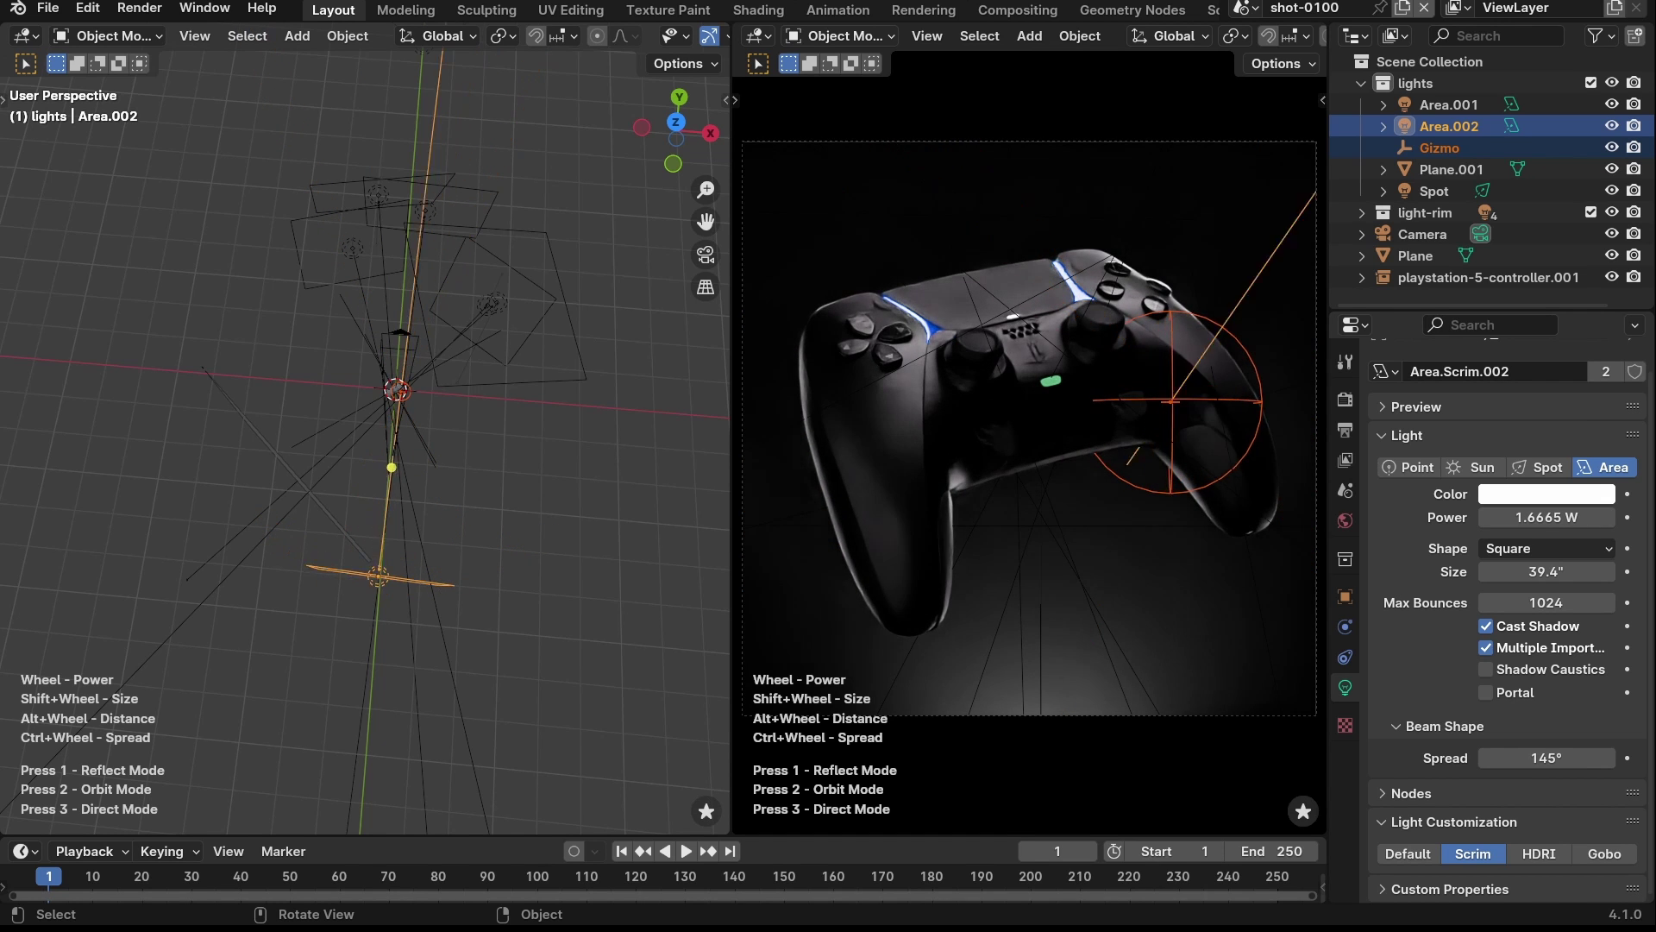
pyautogui.click(1078, 462)
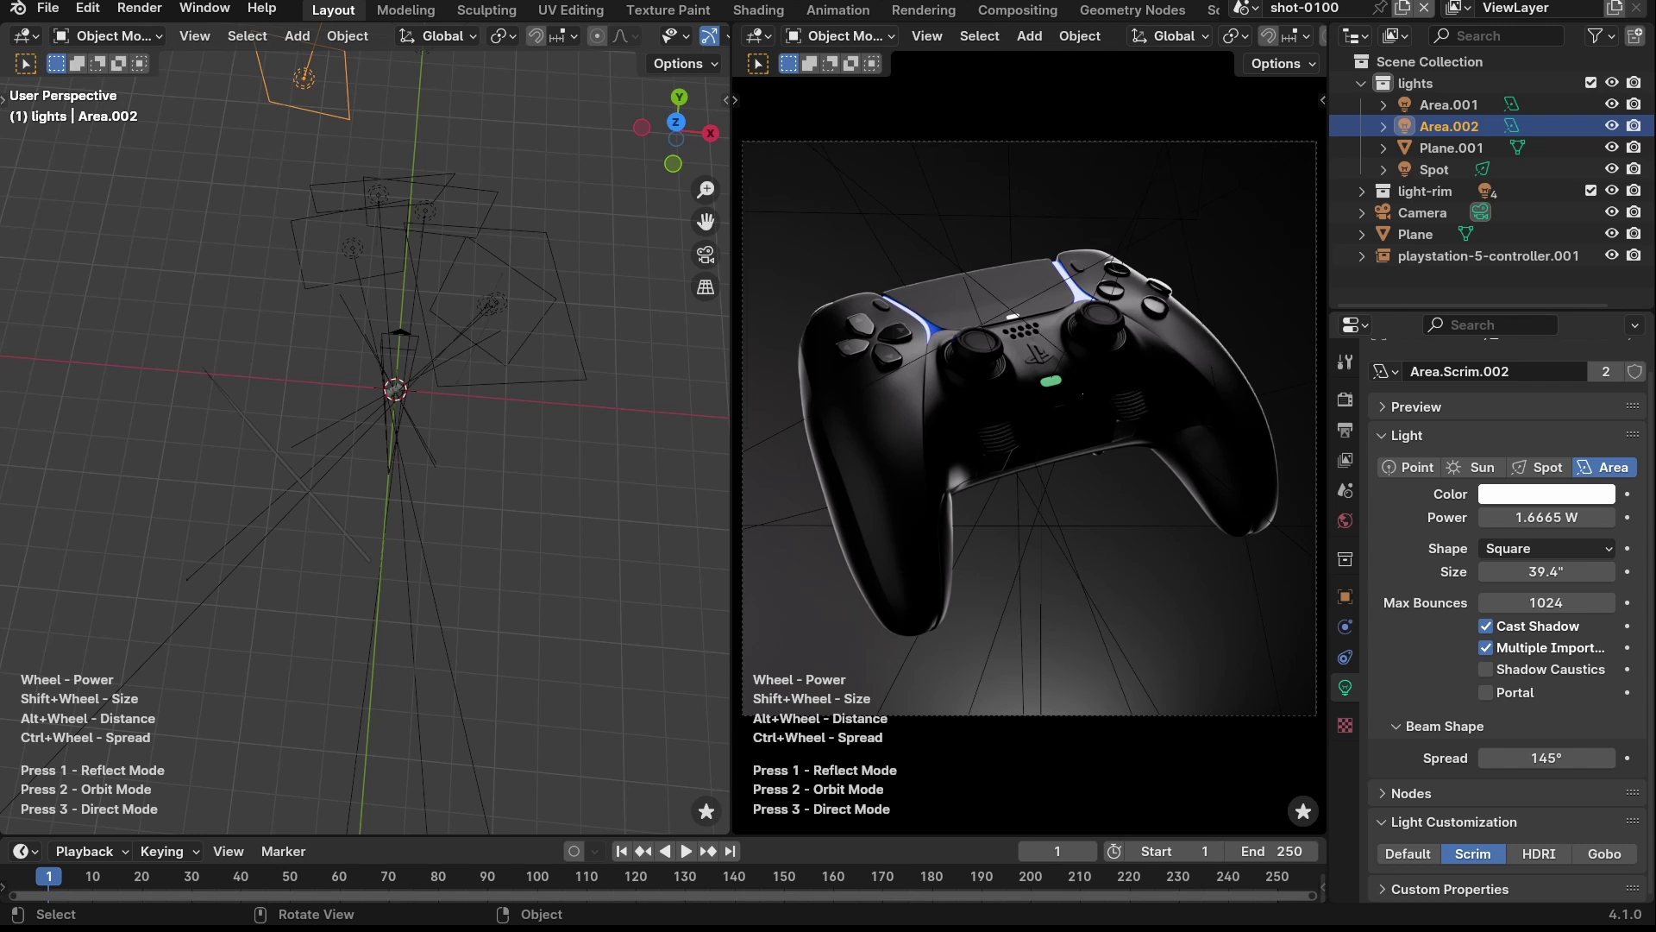
# - Aim the scrim light at the controller's lower center and bring it closer, with its power at 1.29 W
pyautogui.click(1082, 406)
pyautogui.press('f')
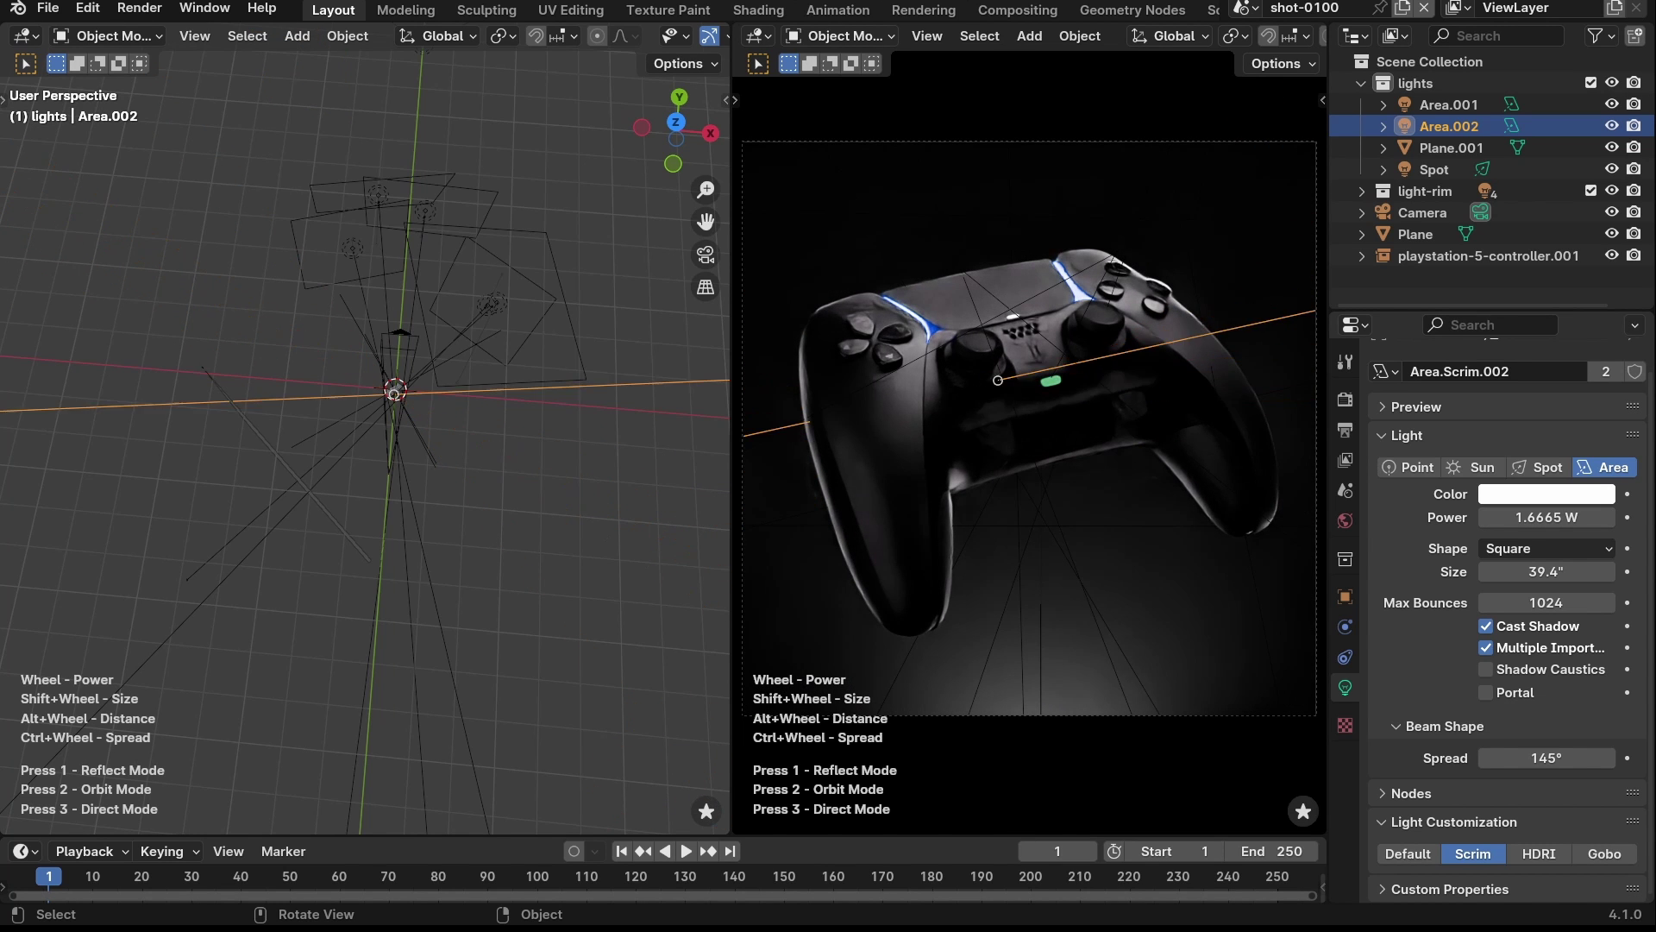
pyautogui.scroll(5, 976, 412)
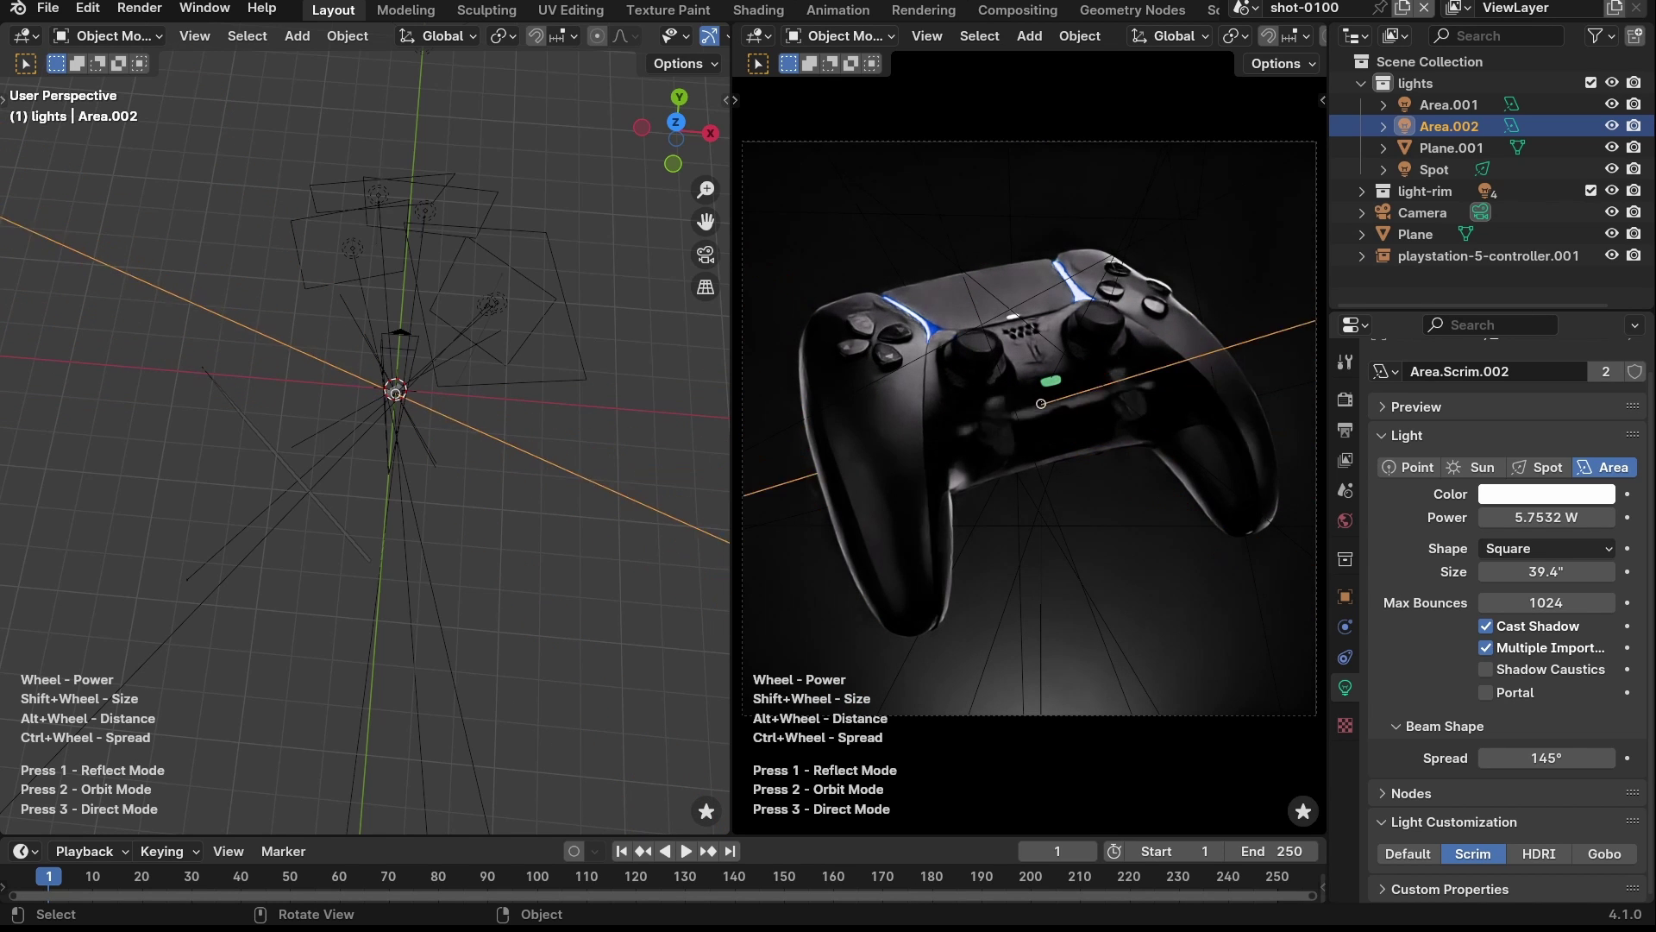
pyautogui.scroll(2, 1050, 395)
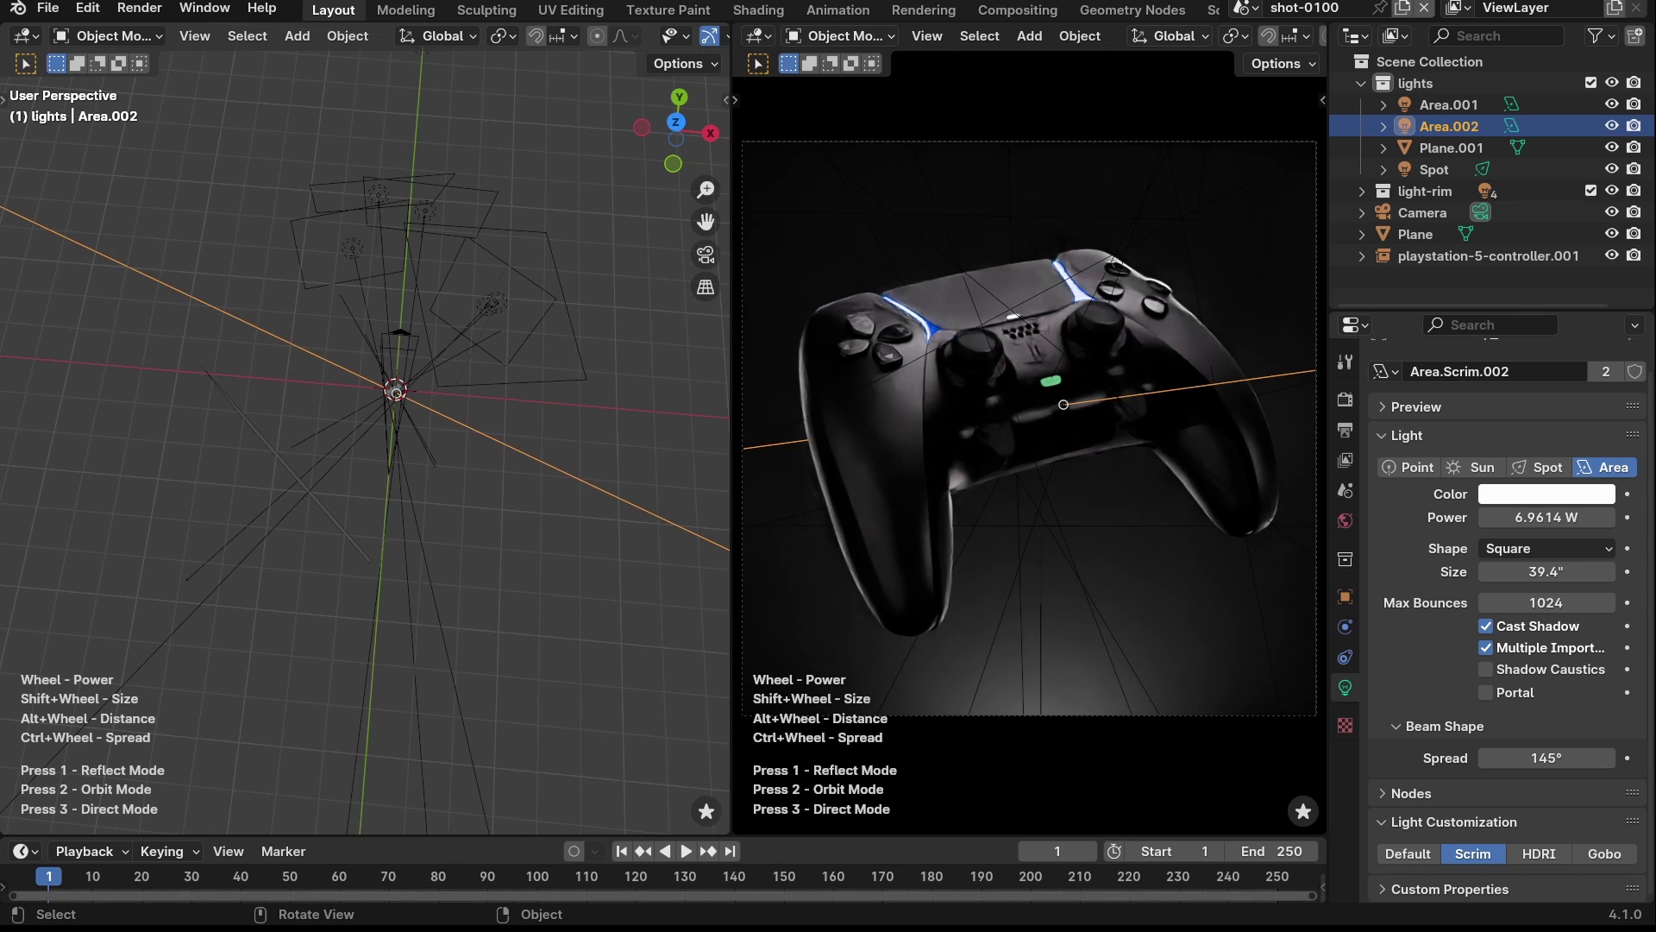
pyautogui.keyDown('alt'); pyautogui.scroll(-5, 1064, 404); pyautogui.keyUp('alt')
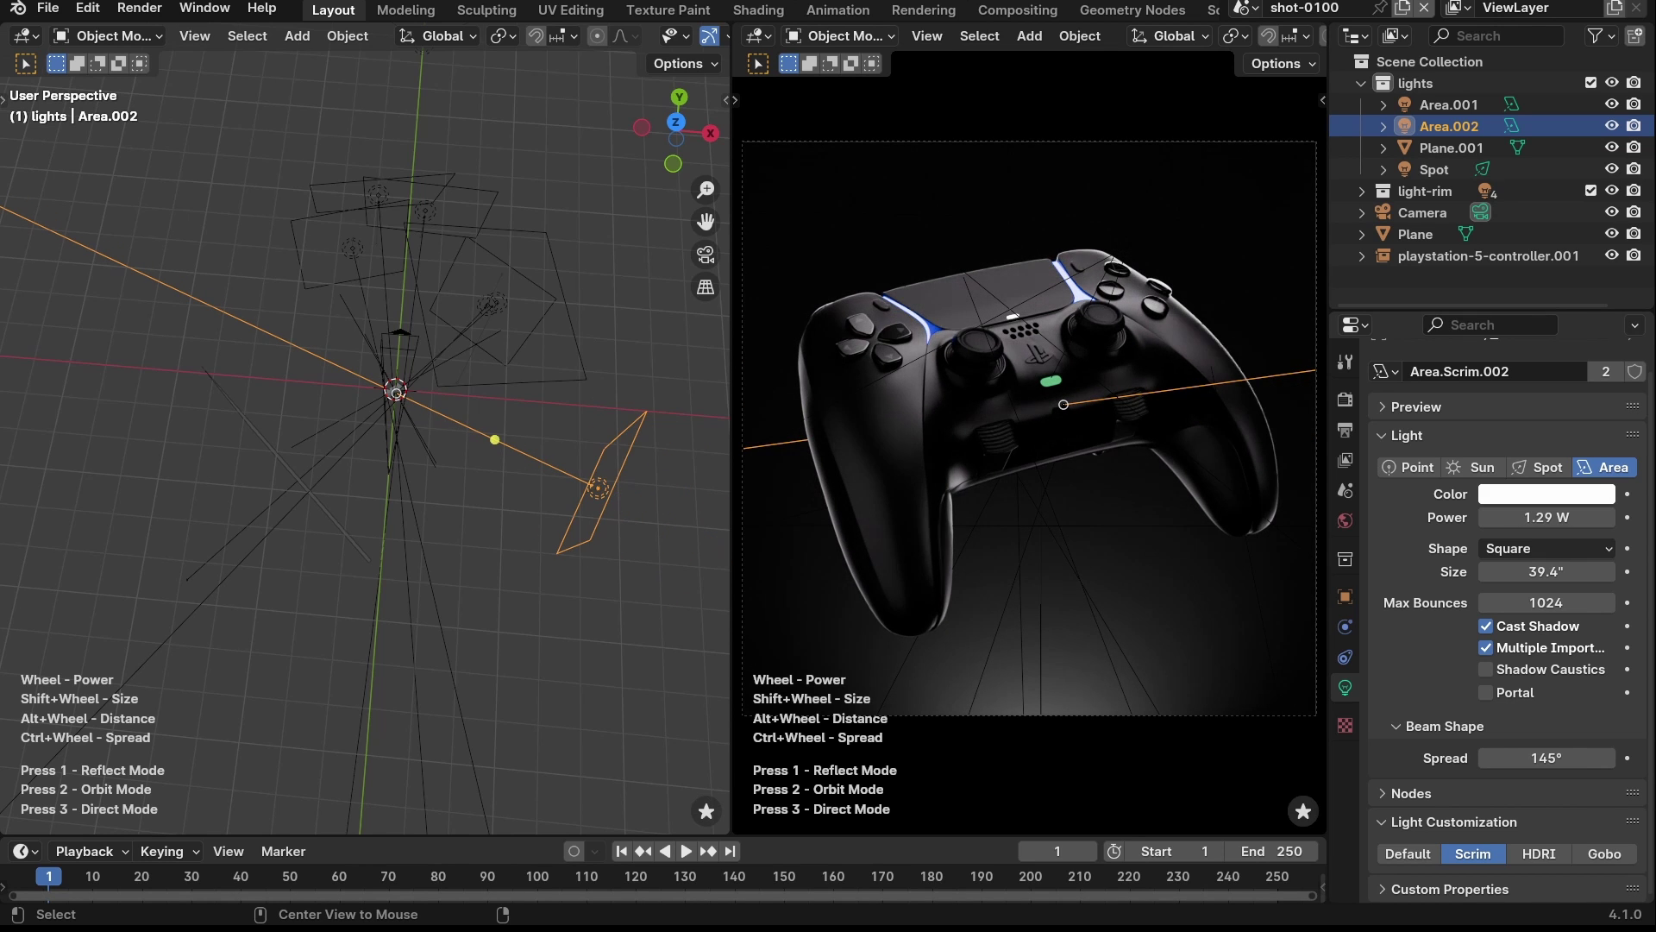
# - Enlarge the scrim light to 45.6" and set its power to 2.0133 W, placing it just below the controller's center
pyautogui.scroll(-2, 1035, 405)
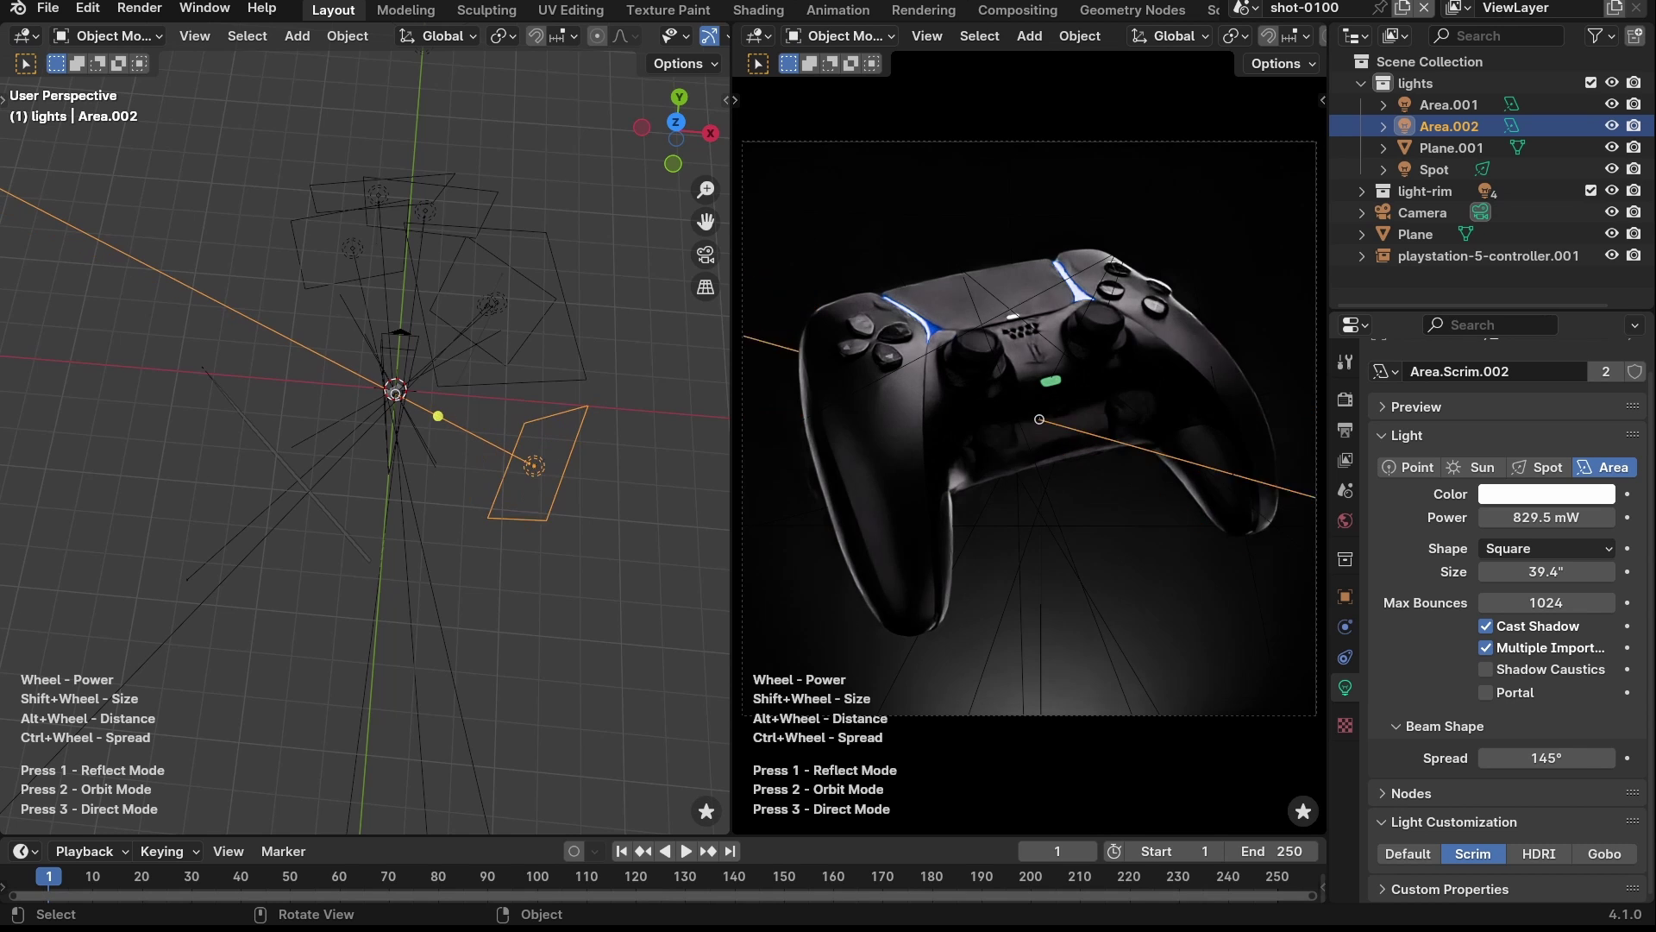
pyautogui.scroll(2, 1040, 418)
pyautogui.keyDown('shift'); pyautogui.scroll(3, 1030, 407); pyautogui.keyUp('shift')
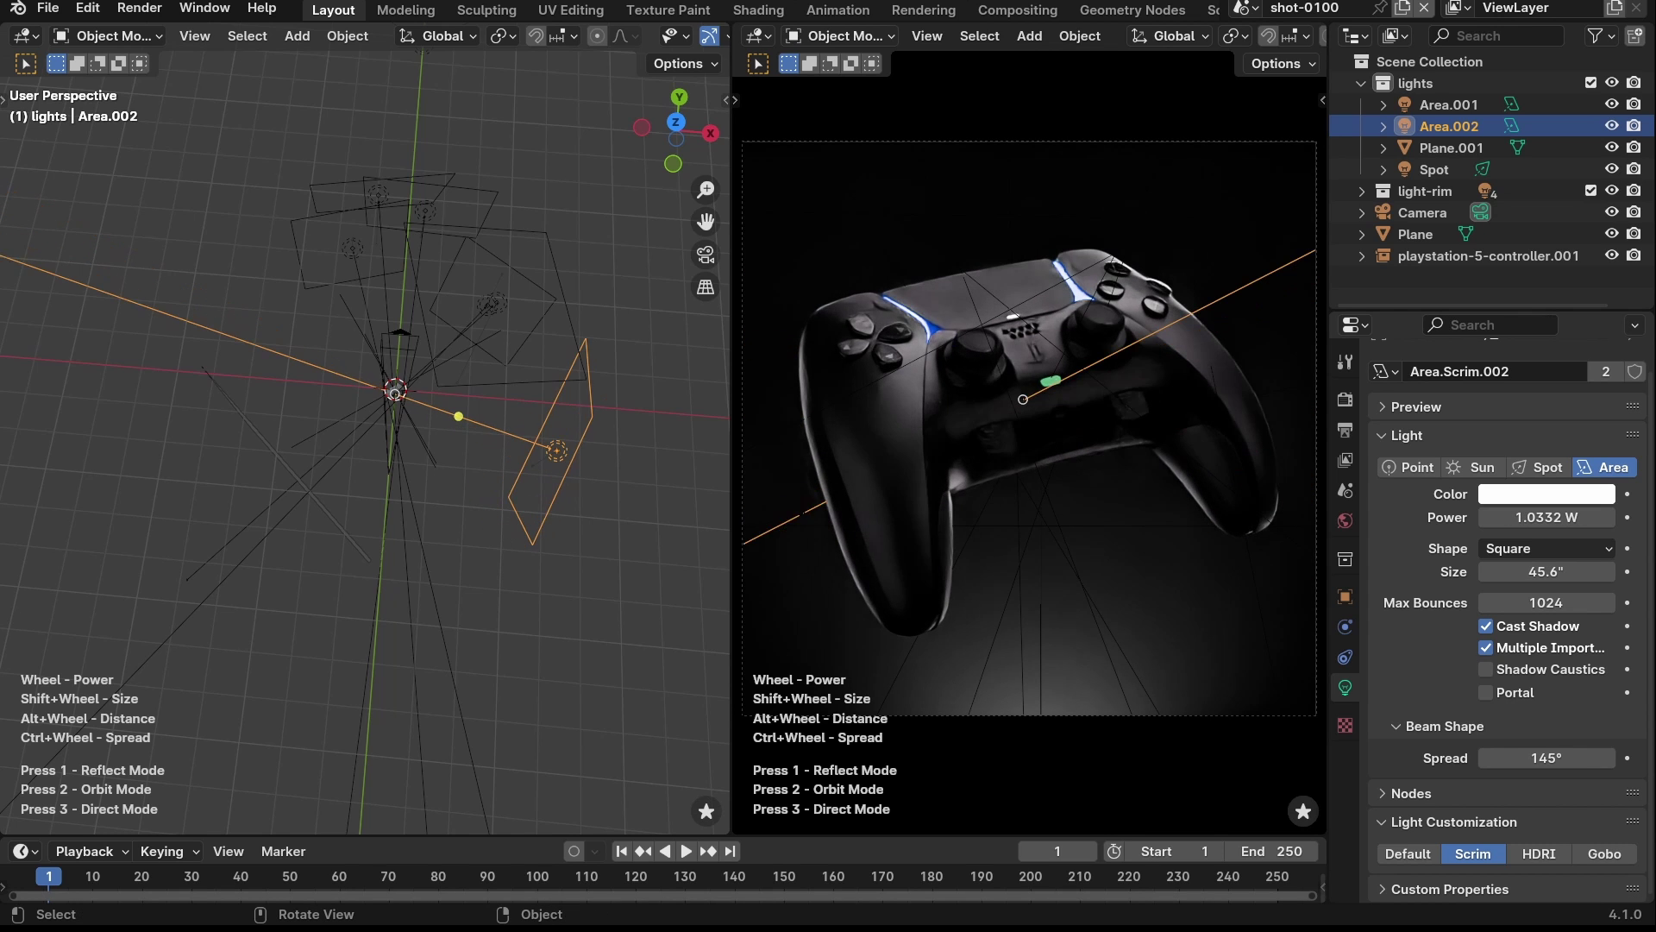
pyautogui.scroll(6, 1026, 401)
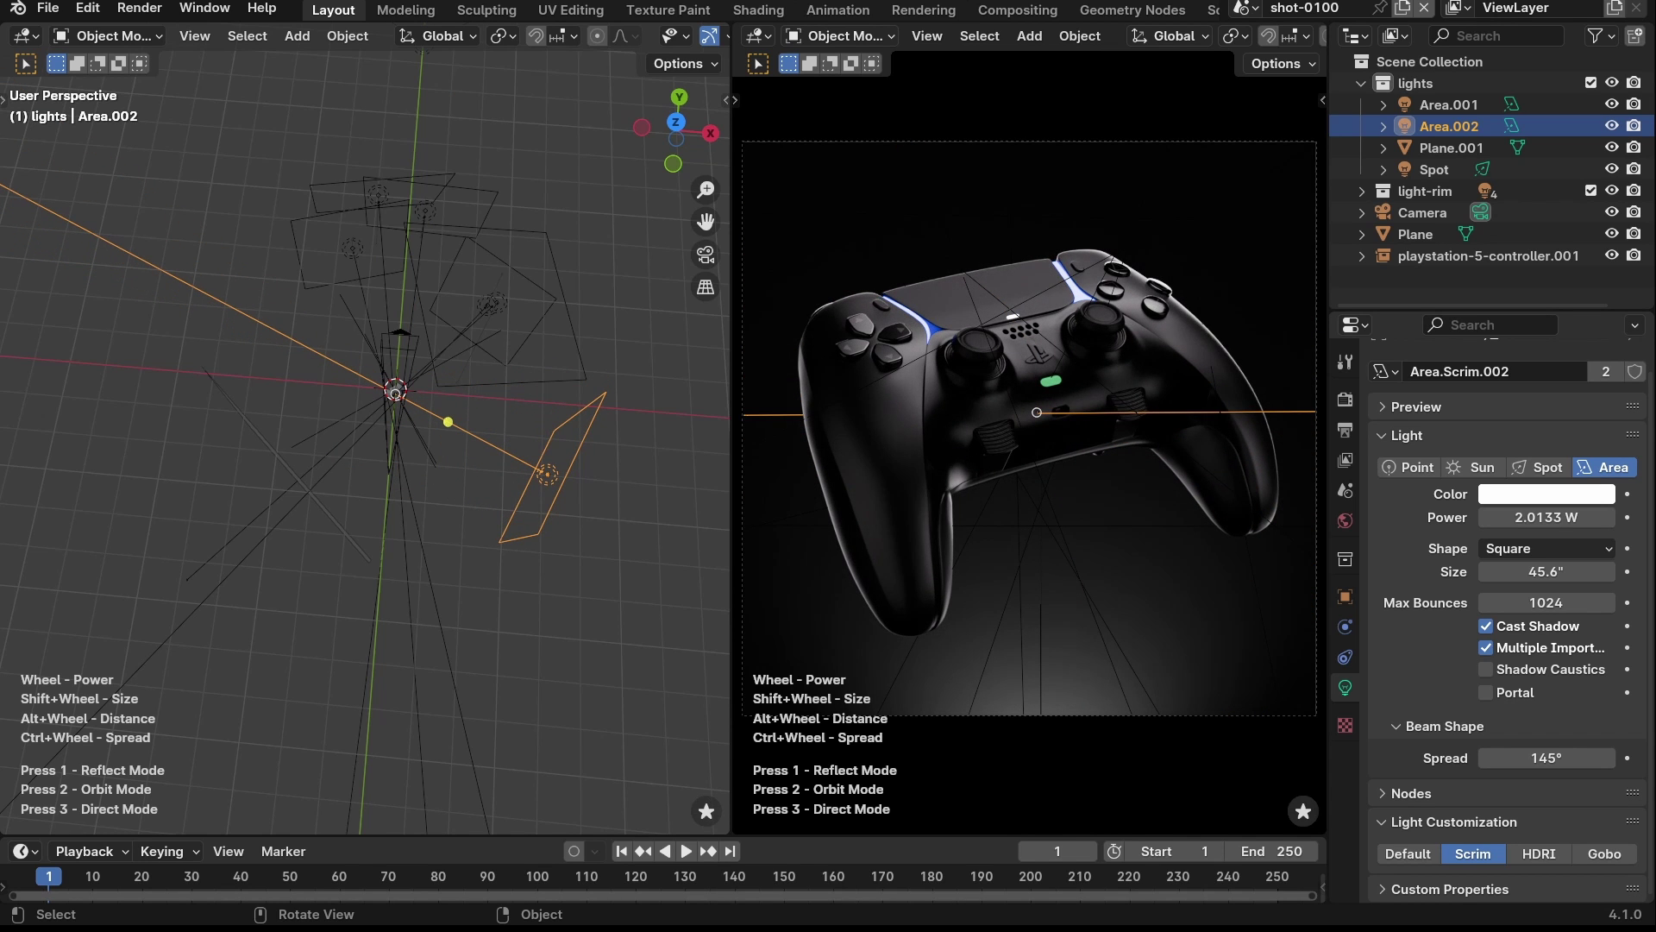
pyautogui.click(915, 416)
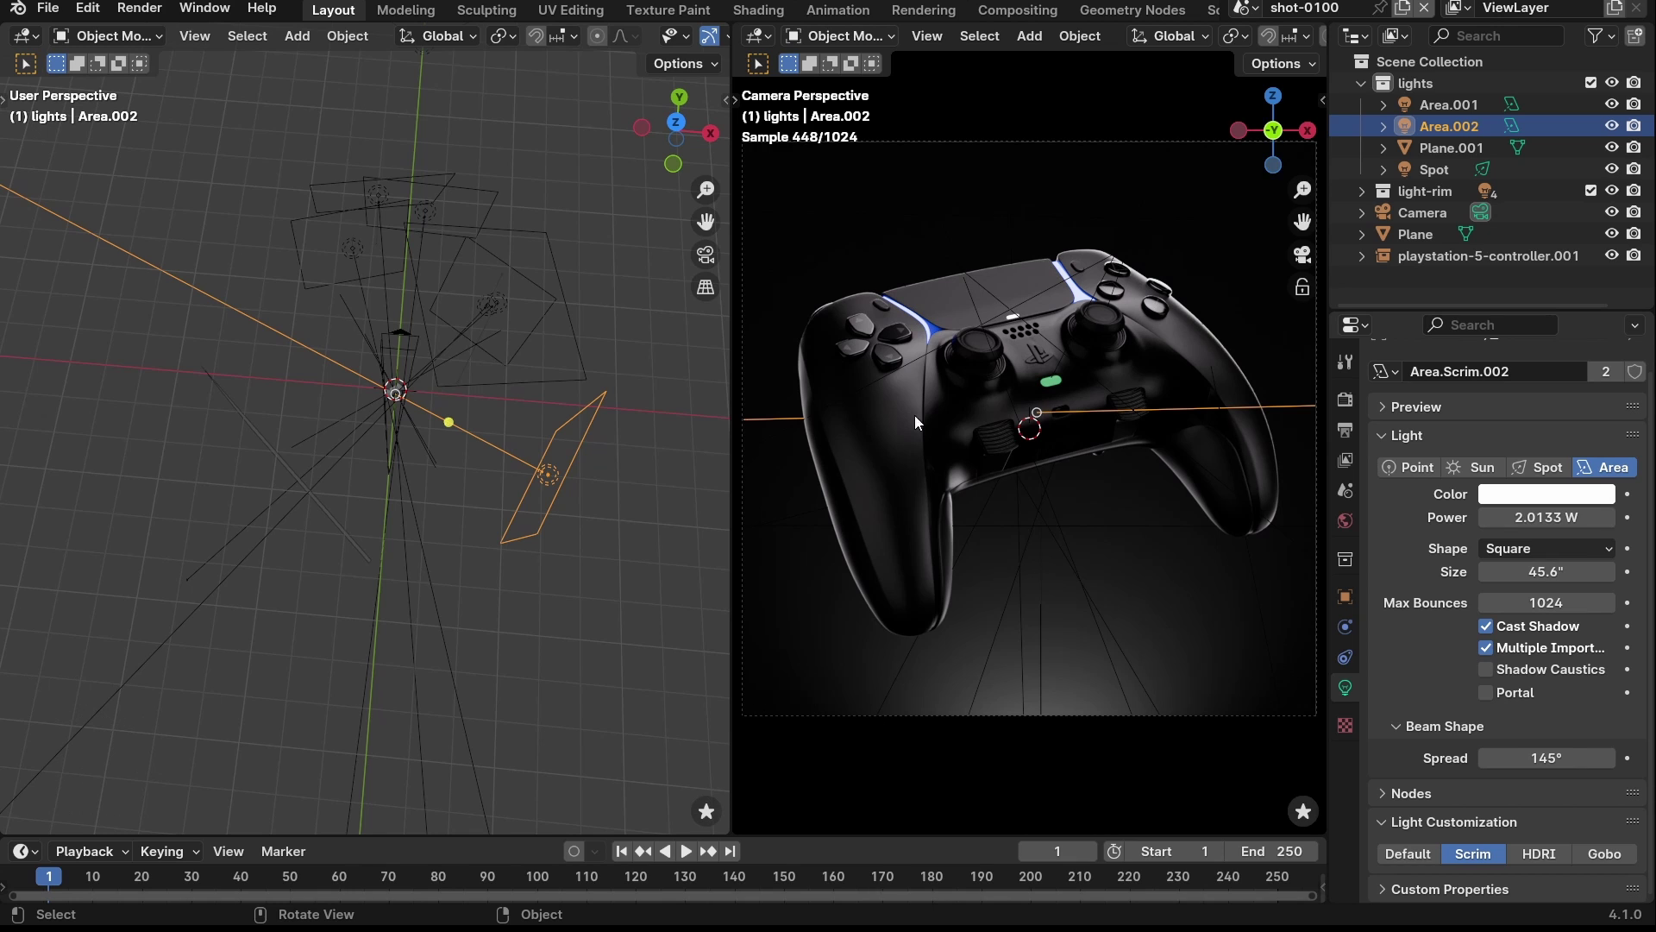
# - Deselect the new light, expand the light-rim collection and select its first light, Area
pyautogui.hotkey('alt', 'a')
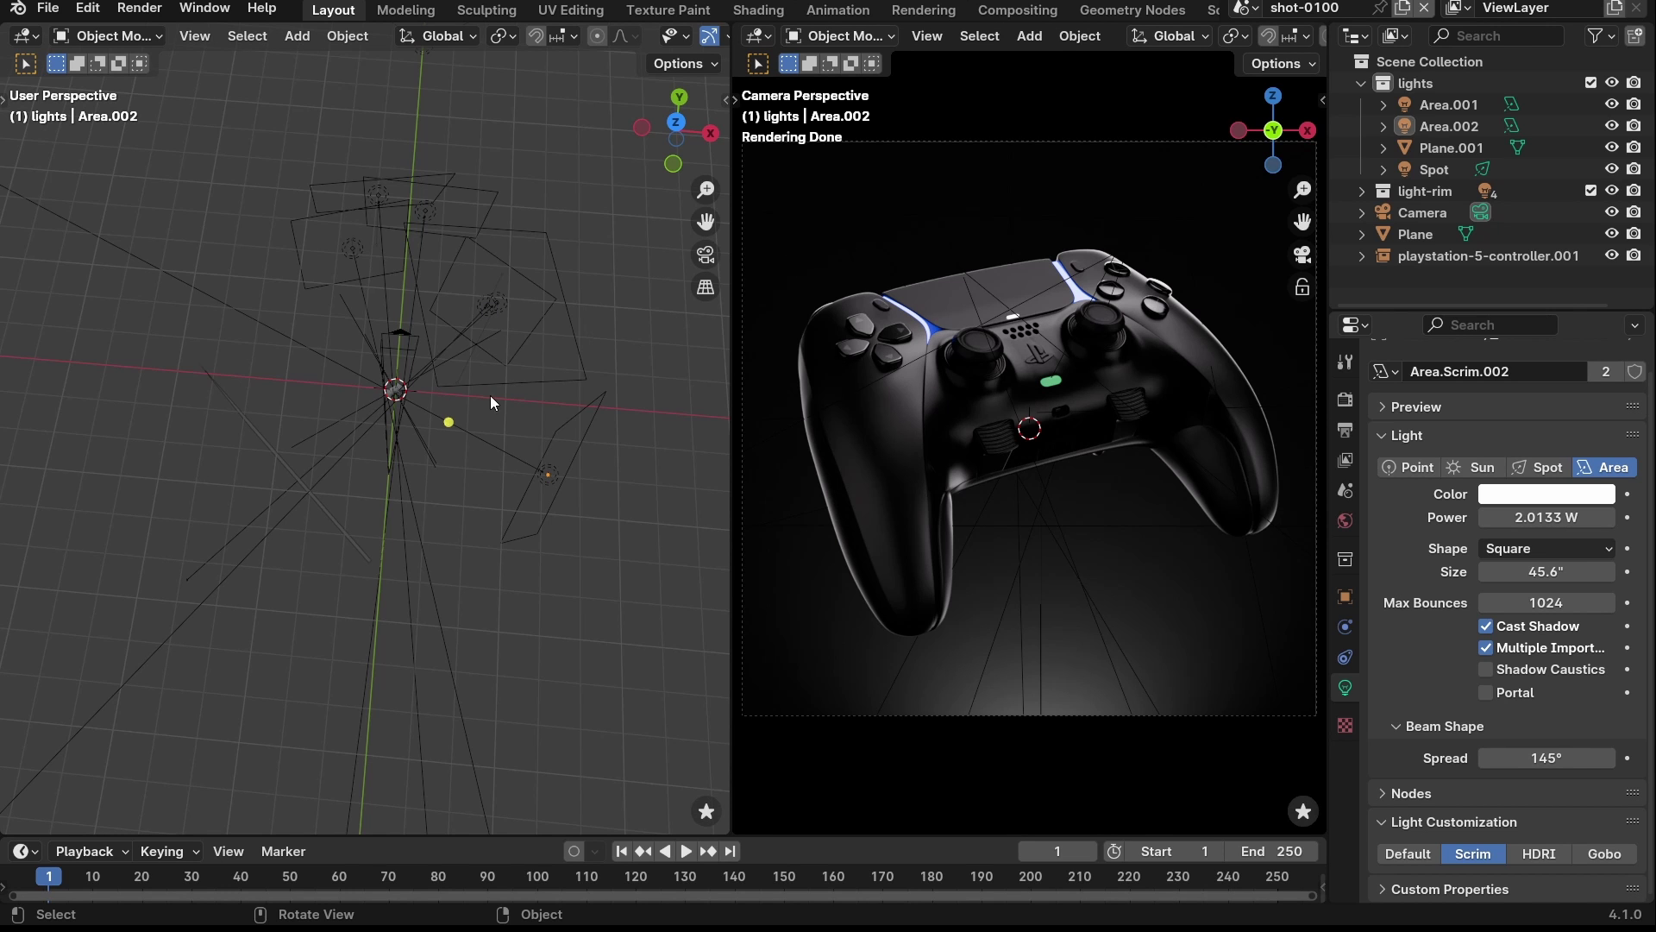
pyautogui.moveTo(388, 457); pyautogui.dragTo(406, 350, button='middle')
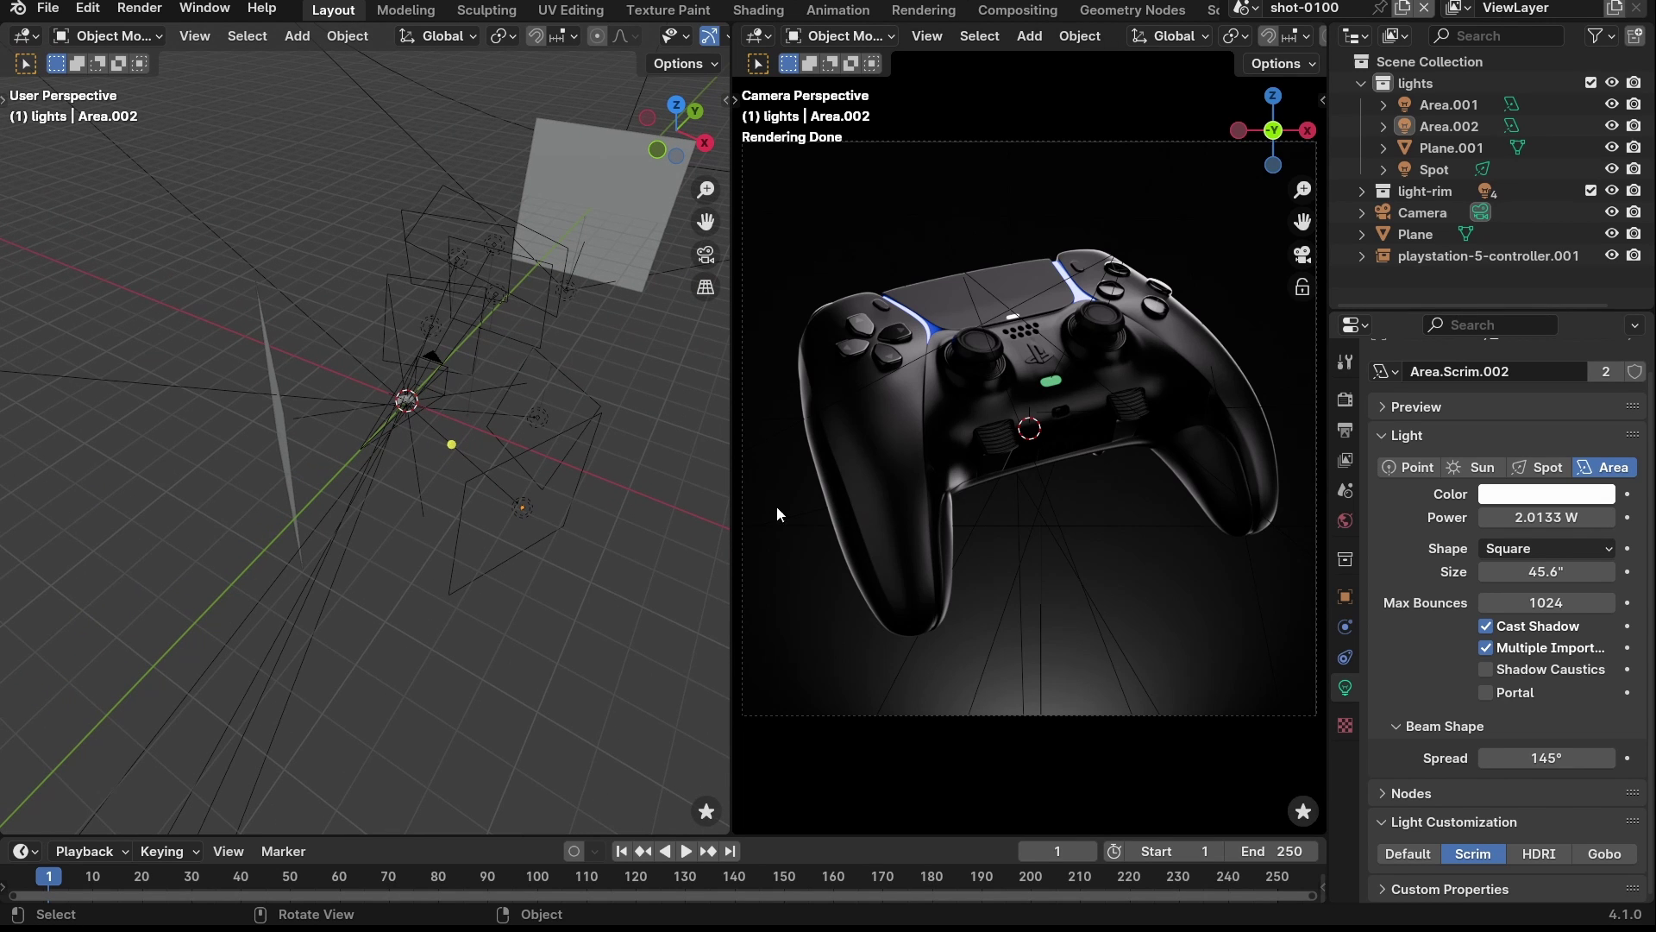
pyautogui.moveTo(626, 436); pyautogui.dragTo(517, 388, button='middle')
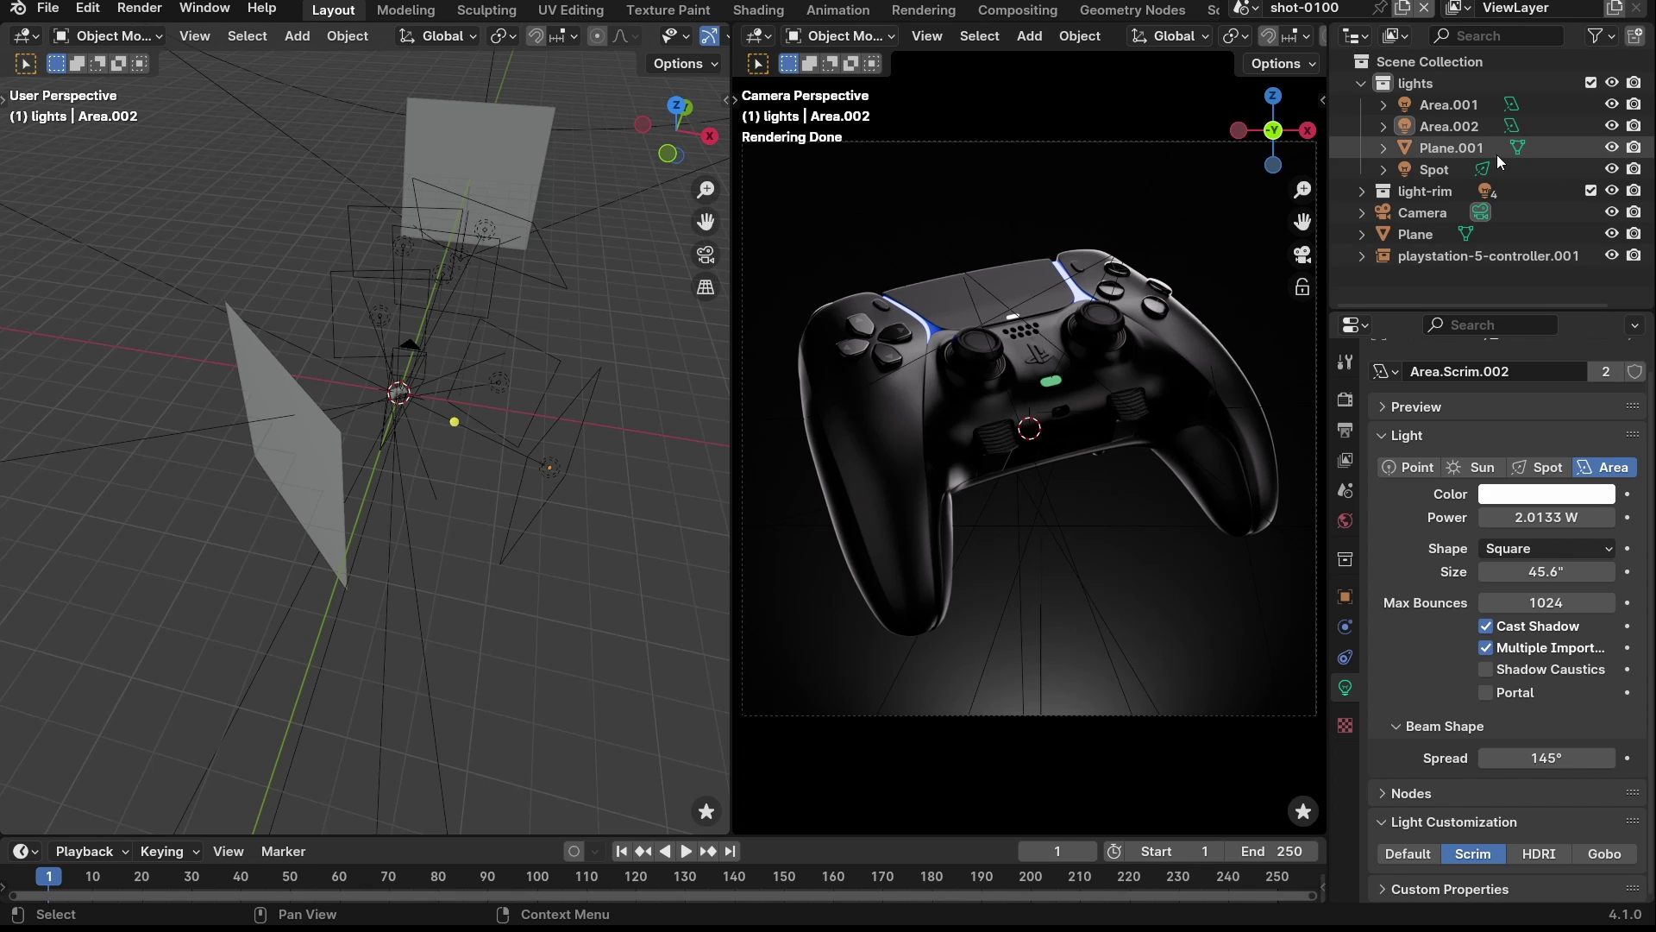
pyautogui.click(1362, 192)
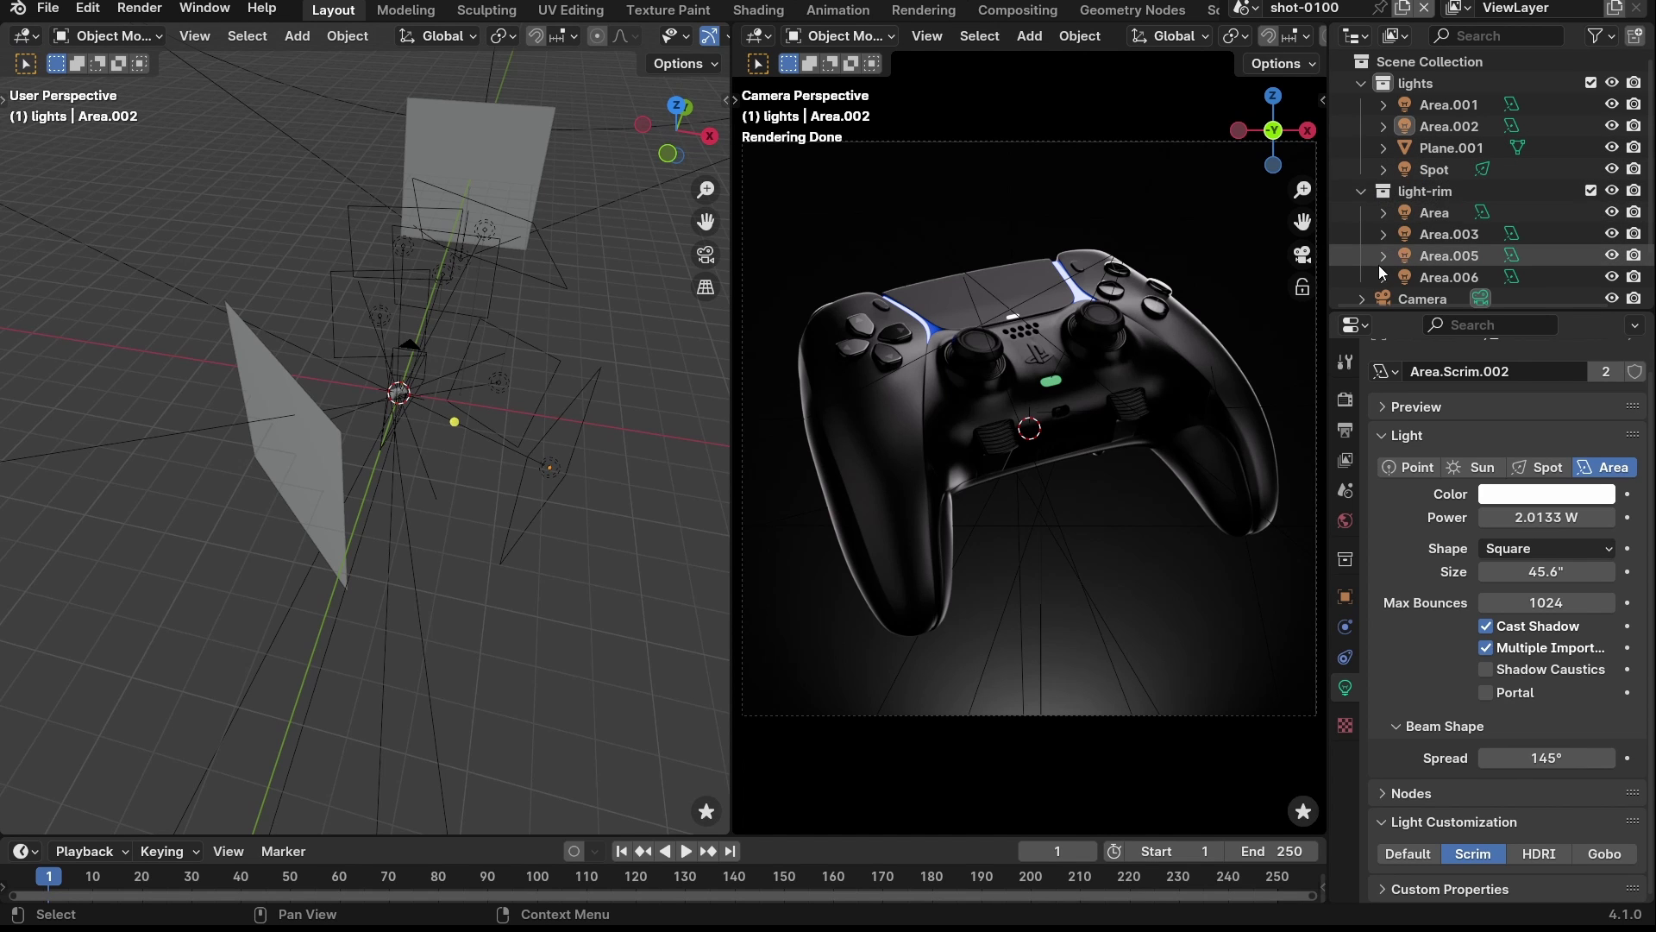
pyautogui.click(1433, 214)
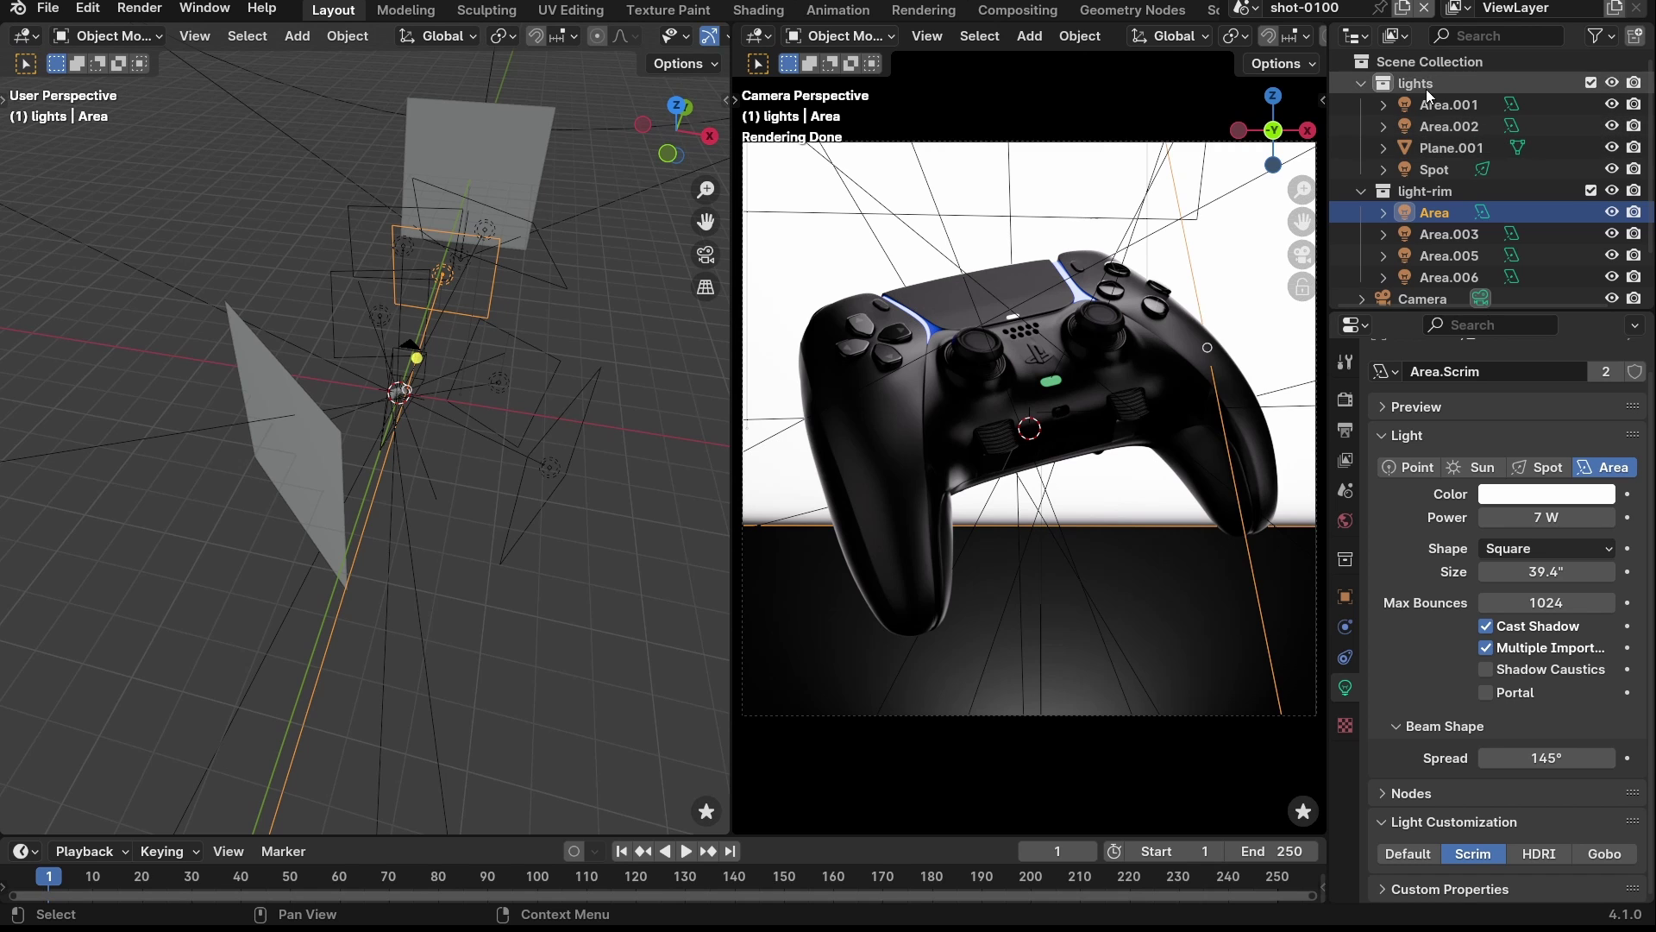
# - Toggle the visibility of the Area.003 rim light off and back on
pyautogui.click(1557, 84)
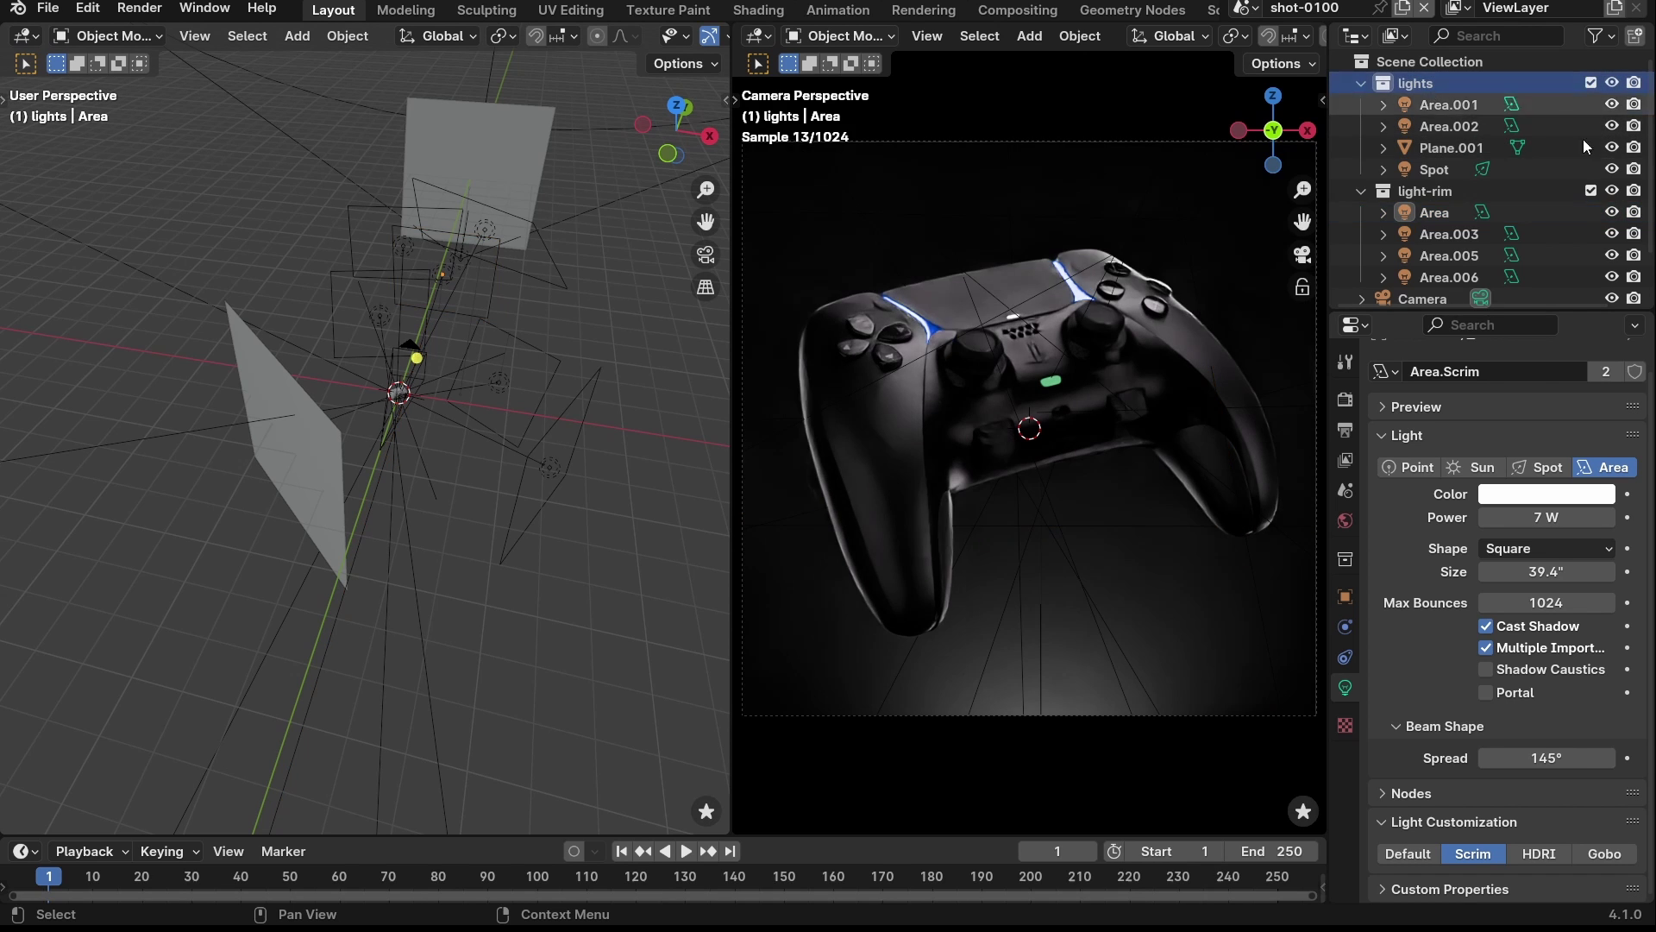
pyautogui.click(1616, 234)
pyautogui.click(1618, 231)
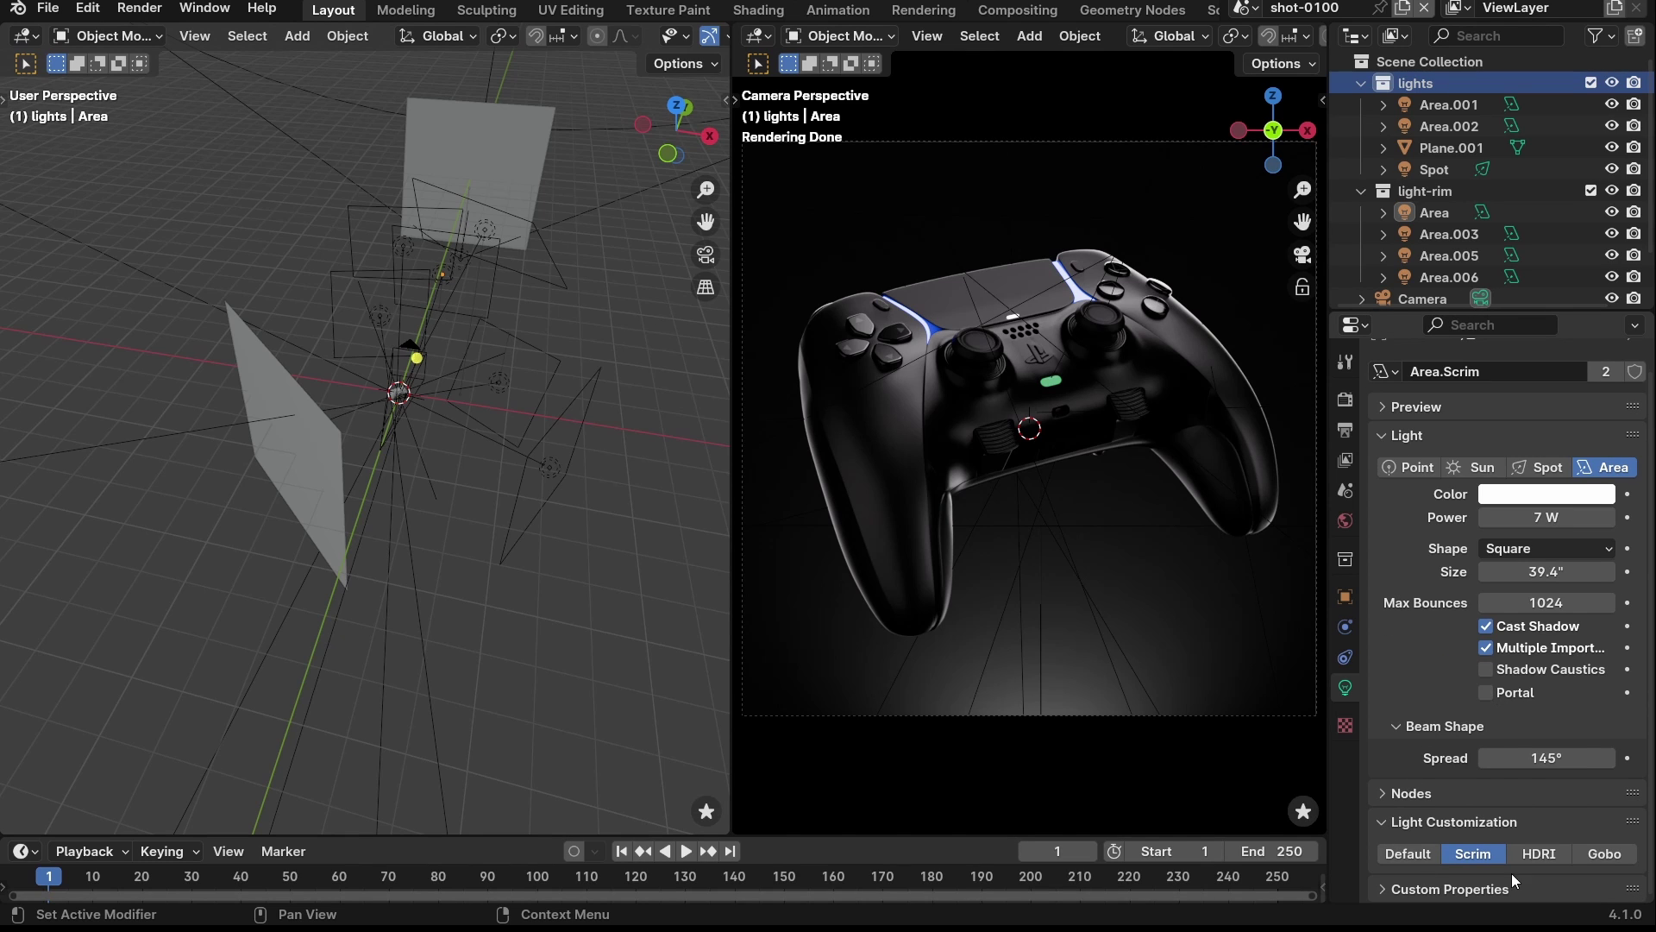
# - Expand the Area rim light's node settings and set its color temperature to 4500
pyautogui.click(1405, 802)
pyautogui.scroll(-4, 1403, 785)
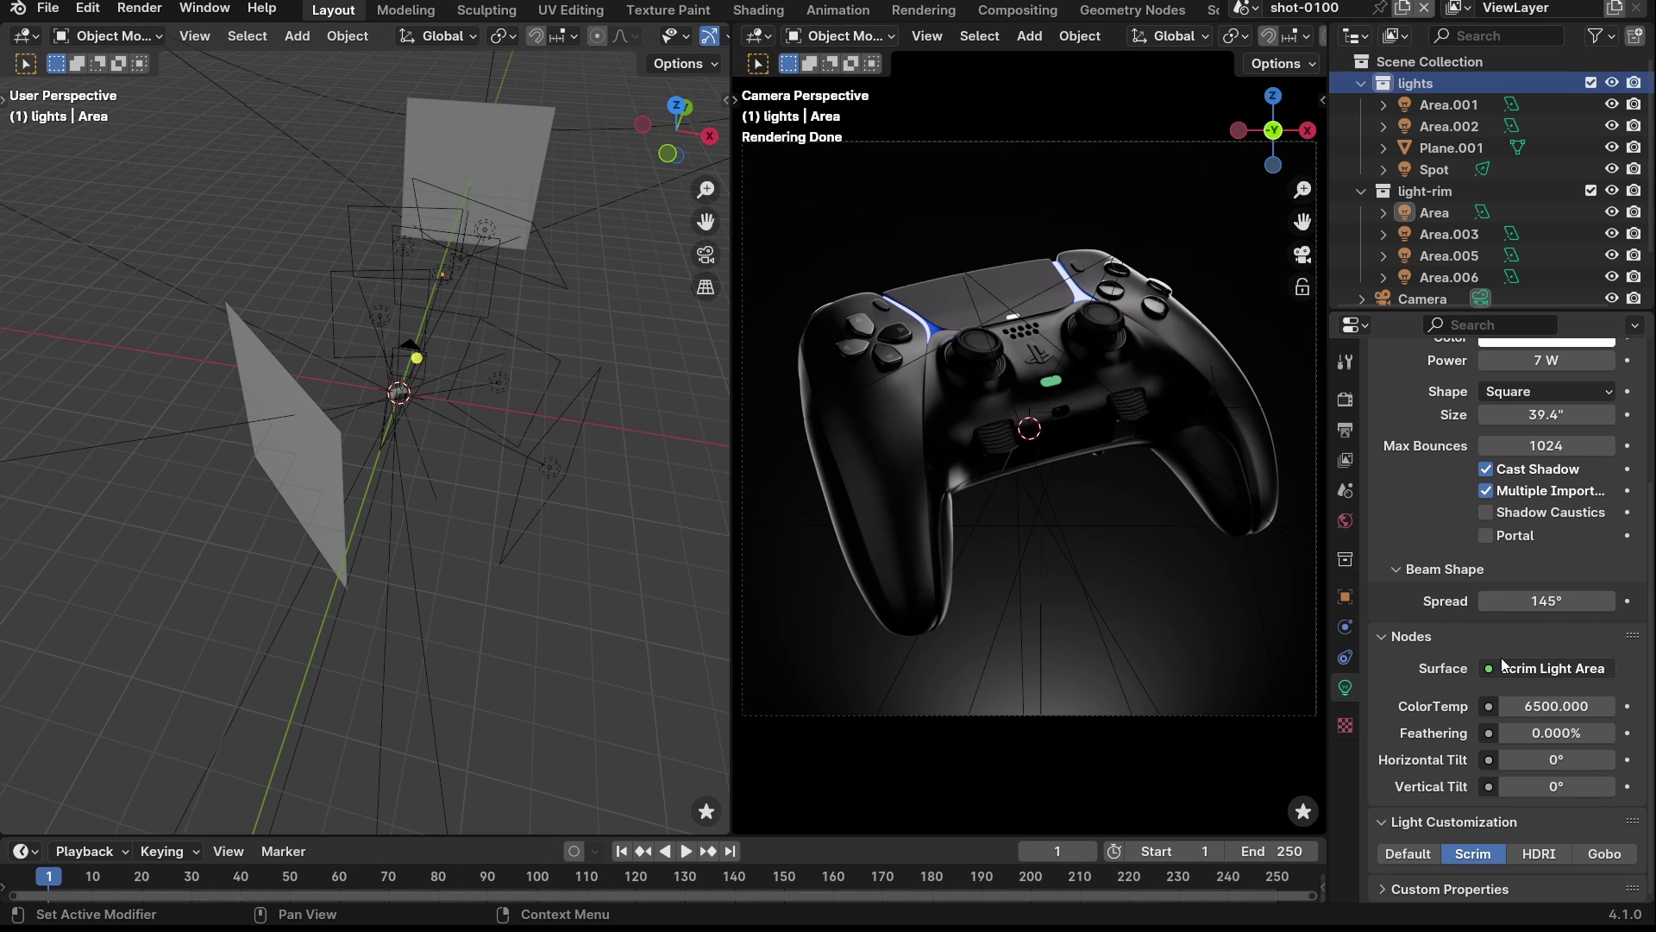
pyautogui.click(1557, 707)
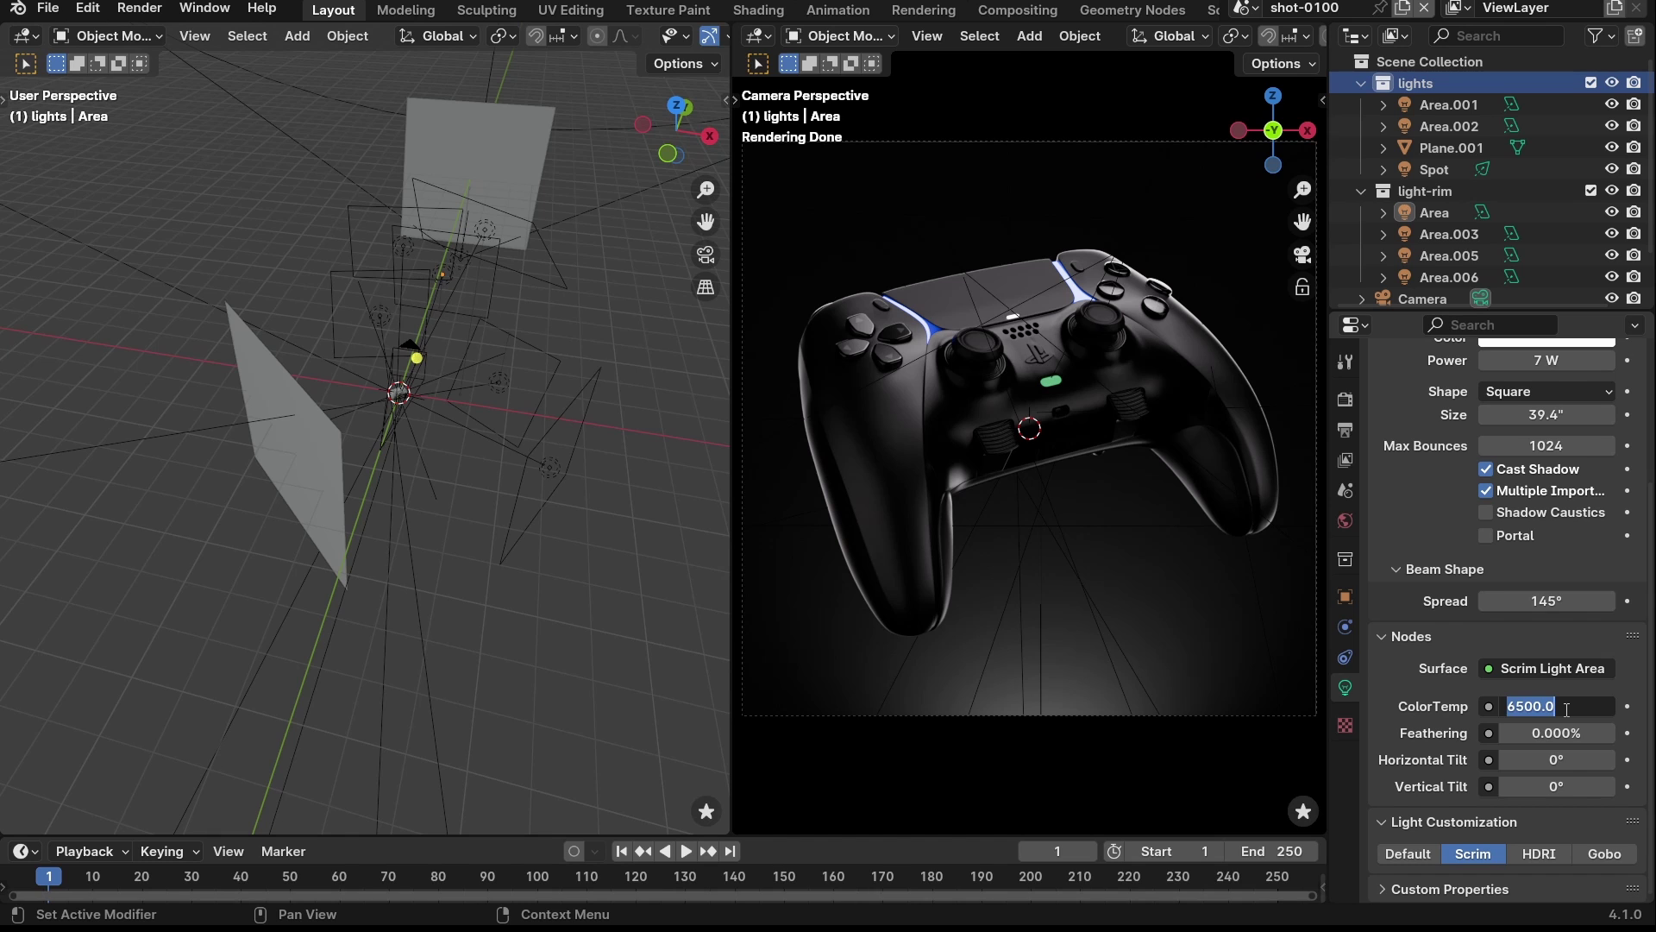
pyautogui.write('4500')
pyautogui.press('Return')
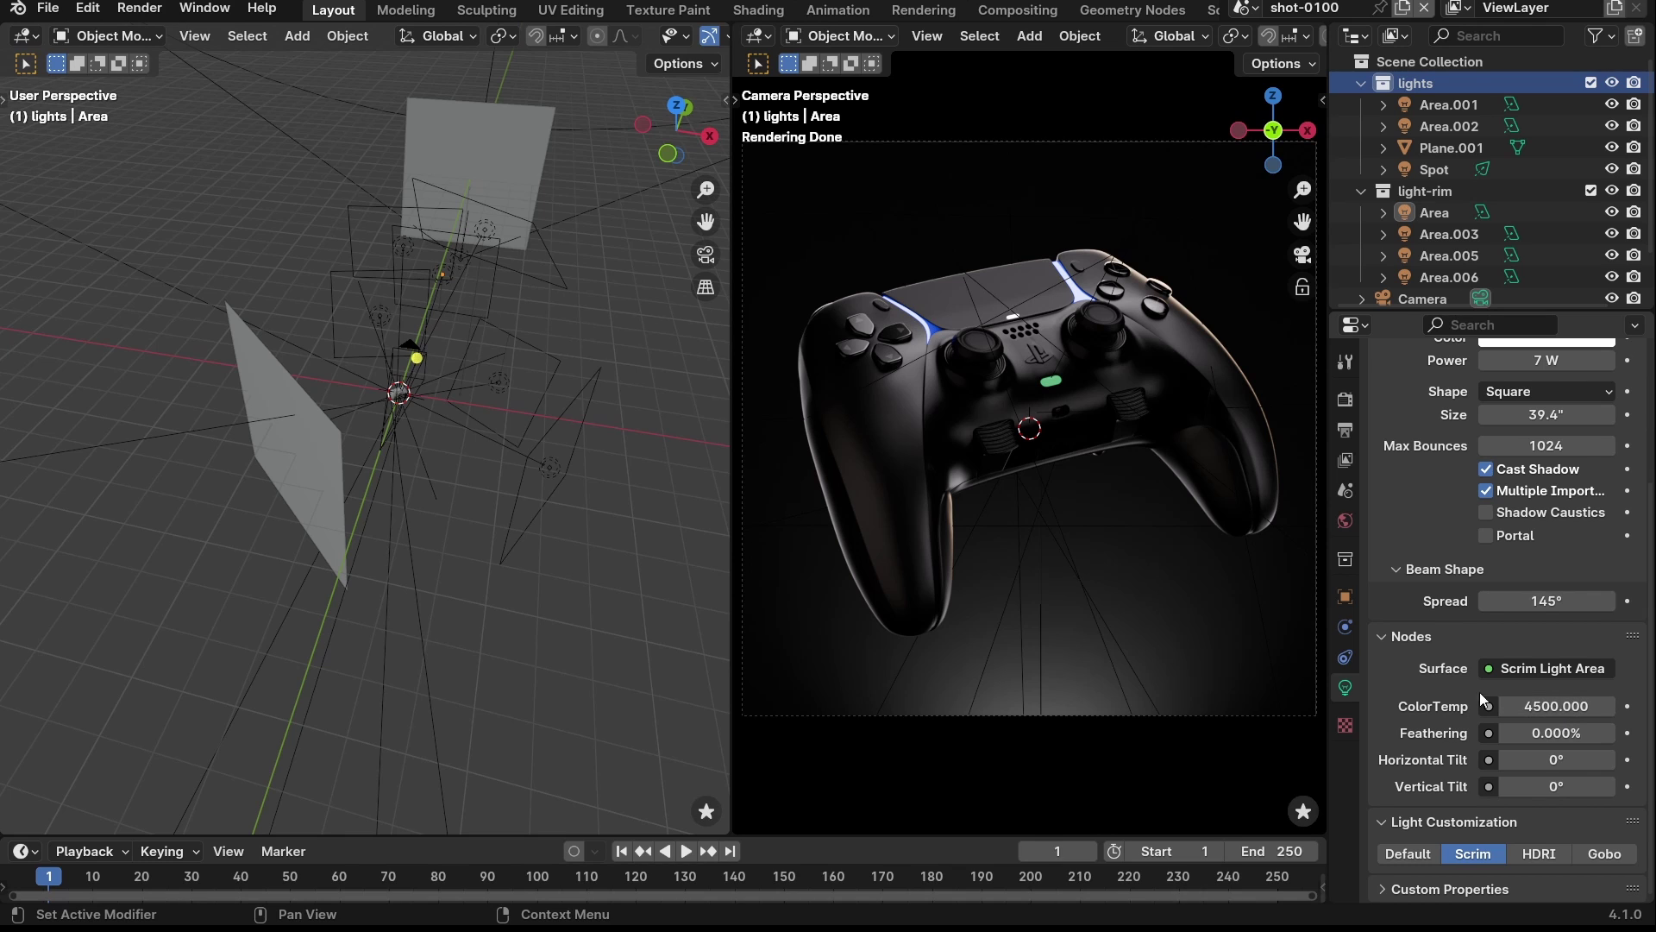
# - Return the Area rim light's color temperature to 6500
pyautogui.click(1556, 706)
pyautogui.write('6500')
pyautogui.press('Return')
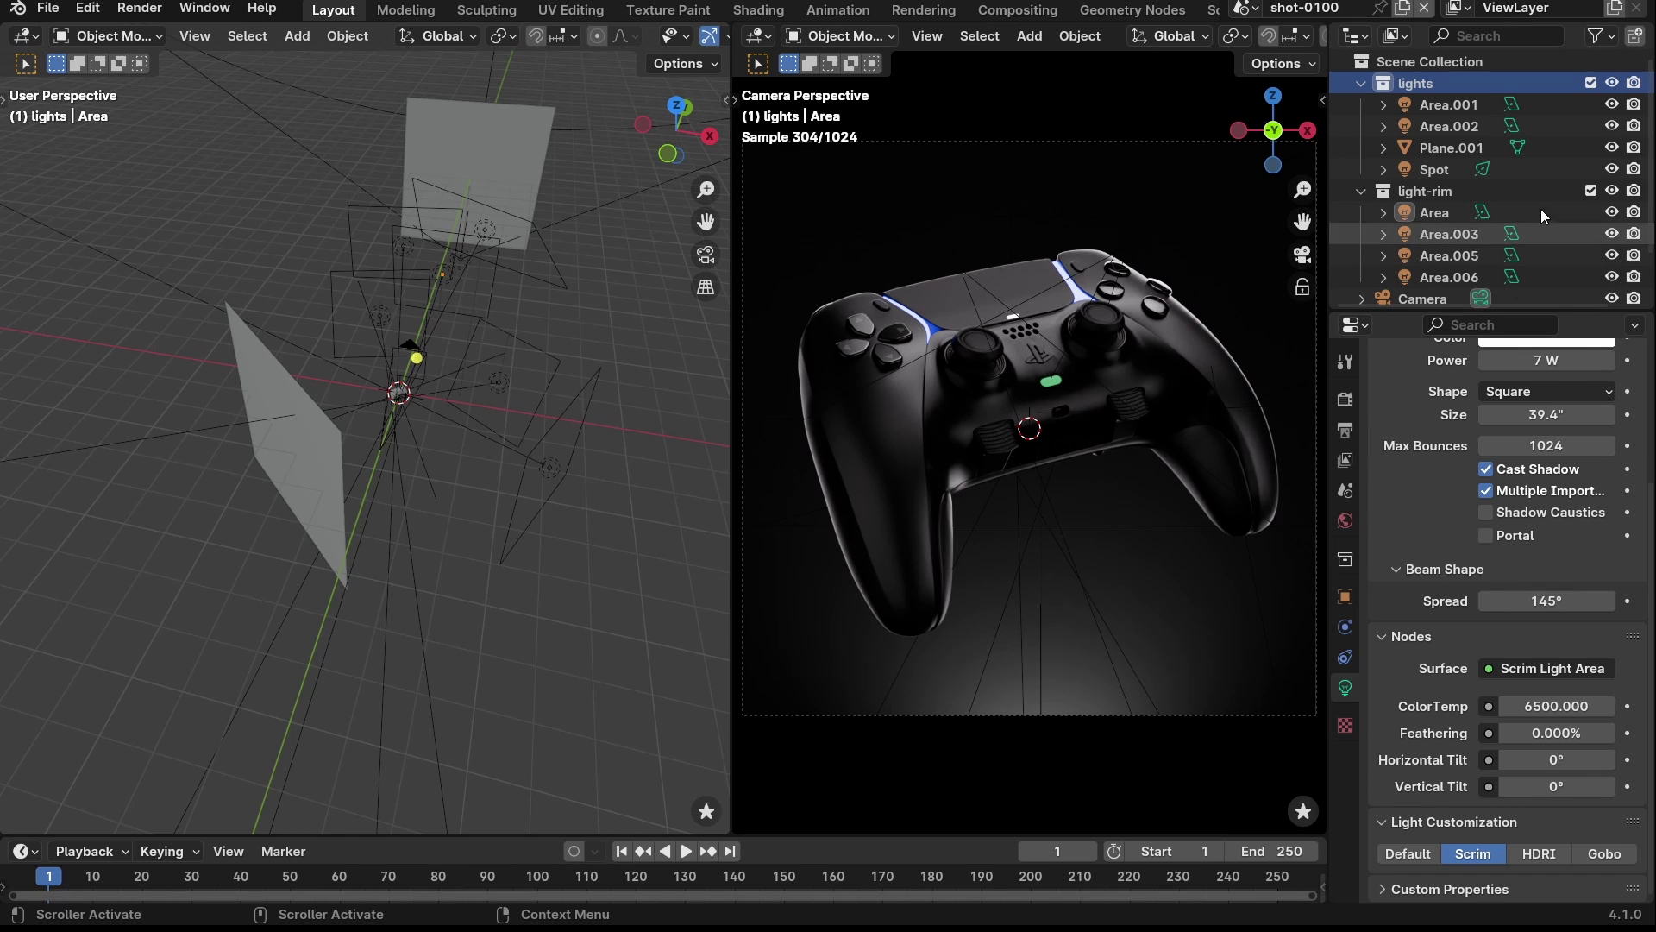
# - Toggle the Area.003 rim light off and back on, then make it the active light and deselect it in the viewport
pyautogui.click(1612, 233)
pyautogui.click(1612, 234)
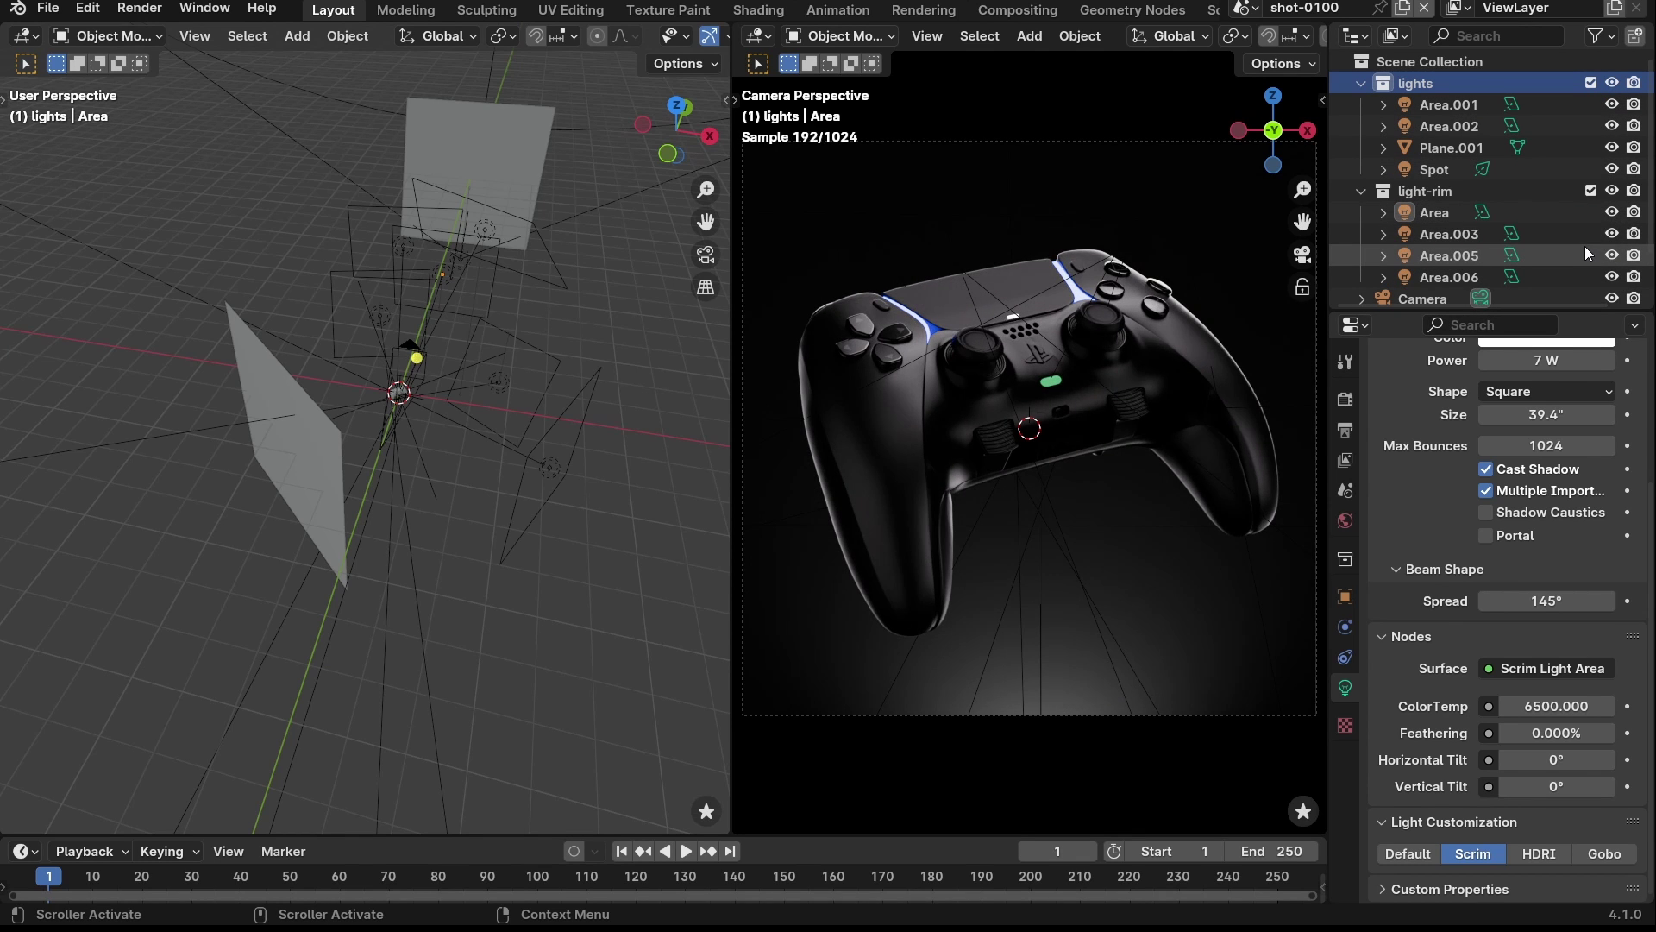
pyautogui.click(1444, 233)
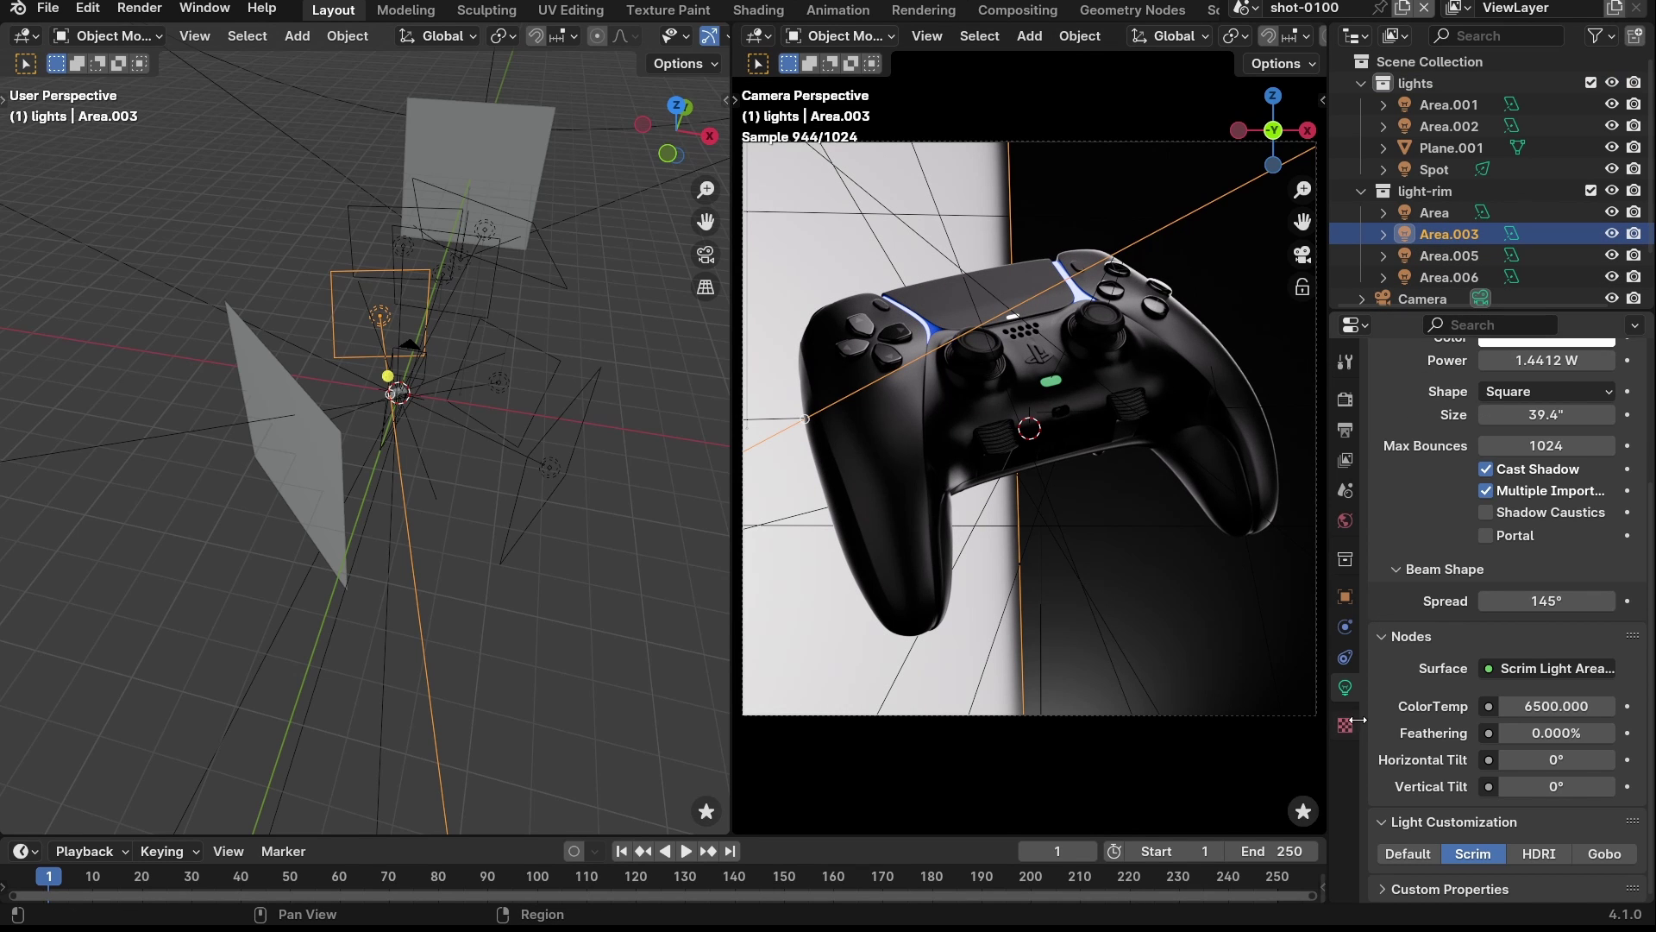
pyautogui.scroll(5, 1493, 640)
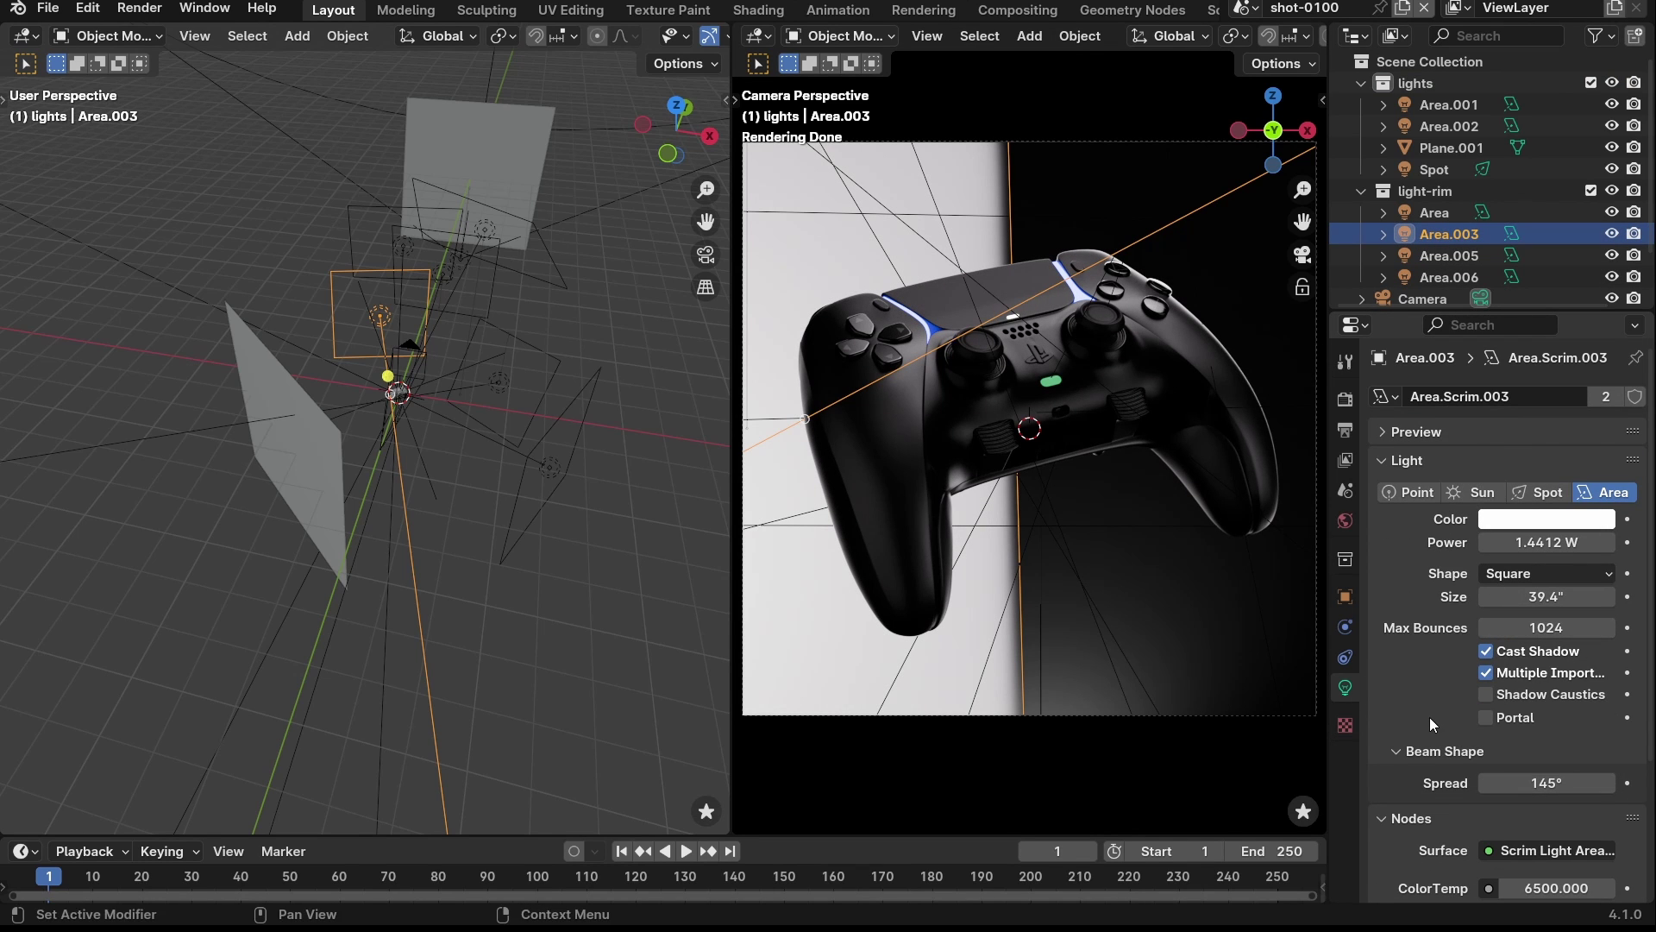
pyautogui.click(1116, 623)
pyautogui.scroll(-5, 1394, 708)
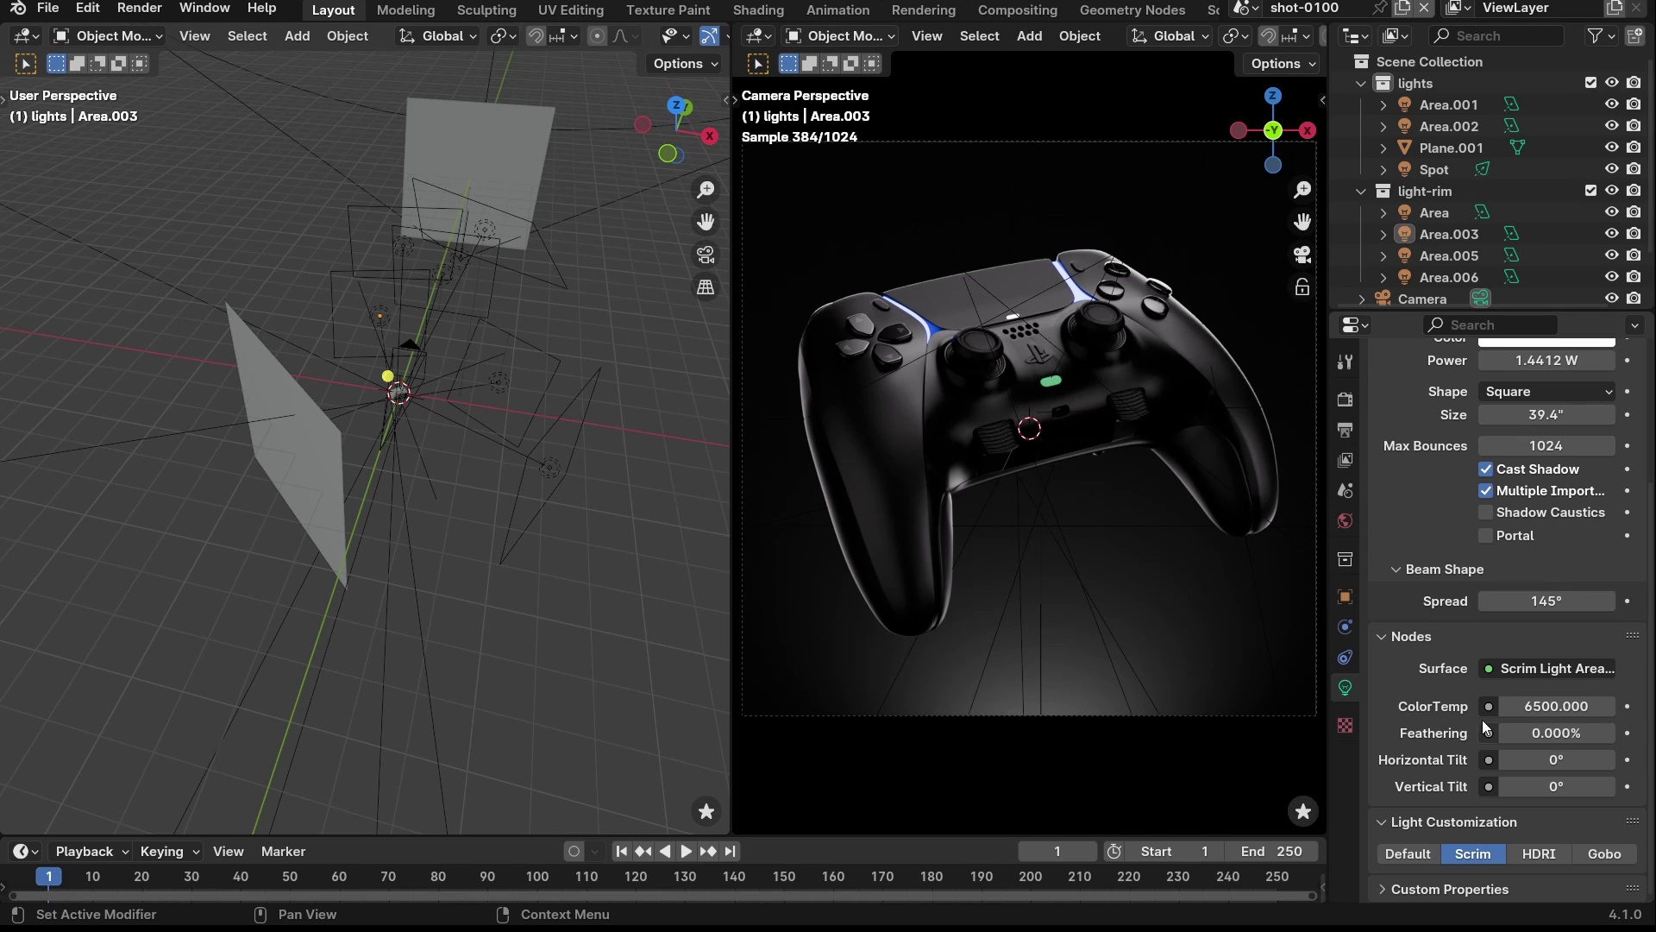
# - Try color temperatures of 4500 and 3500 on the Area.003 rim light
pyautogui.click(1579, 709)
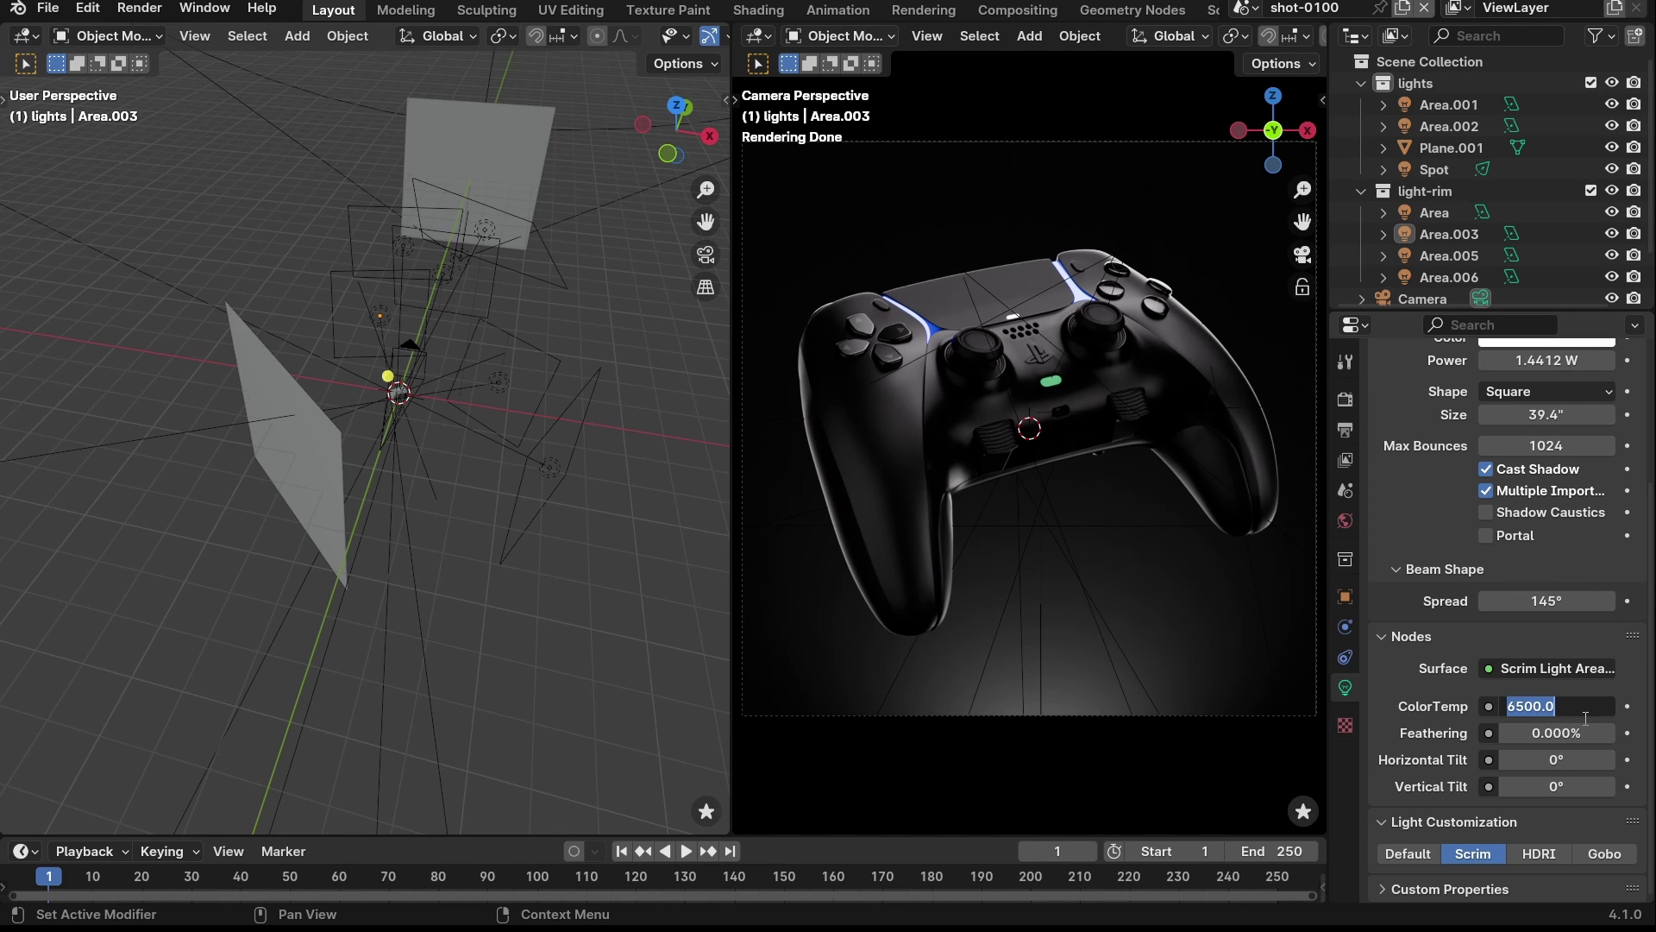
pyautogui.write('4500')
pyautogui.press('Return')
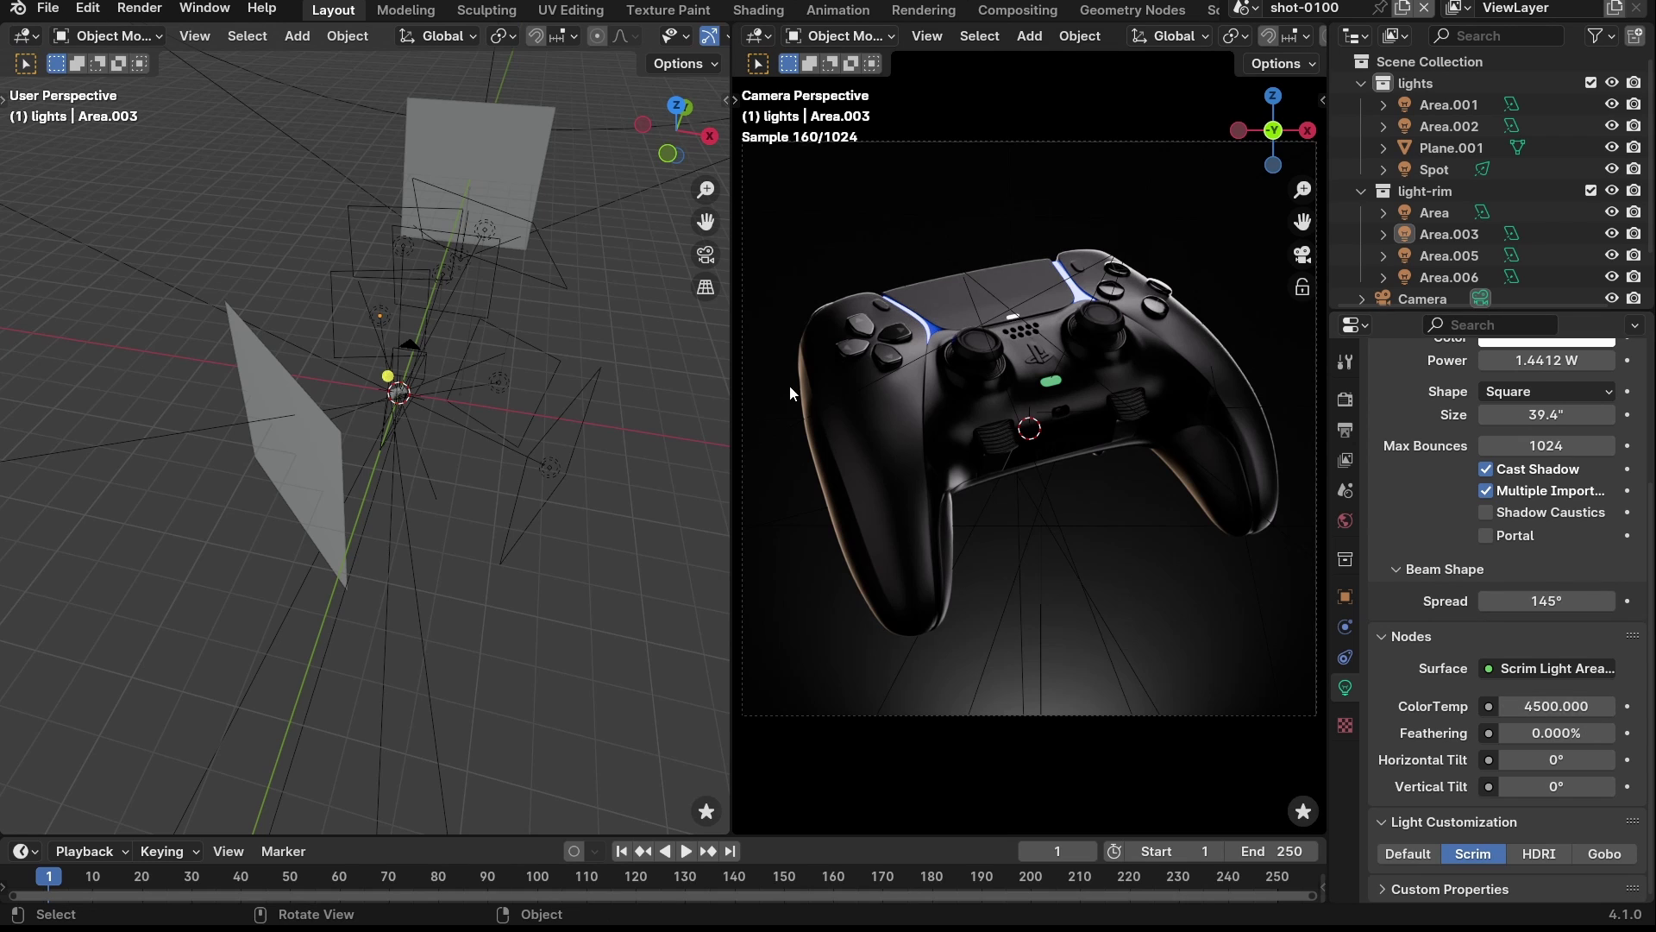
pyautogui.click(1558, 706)
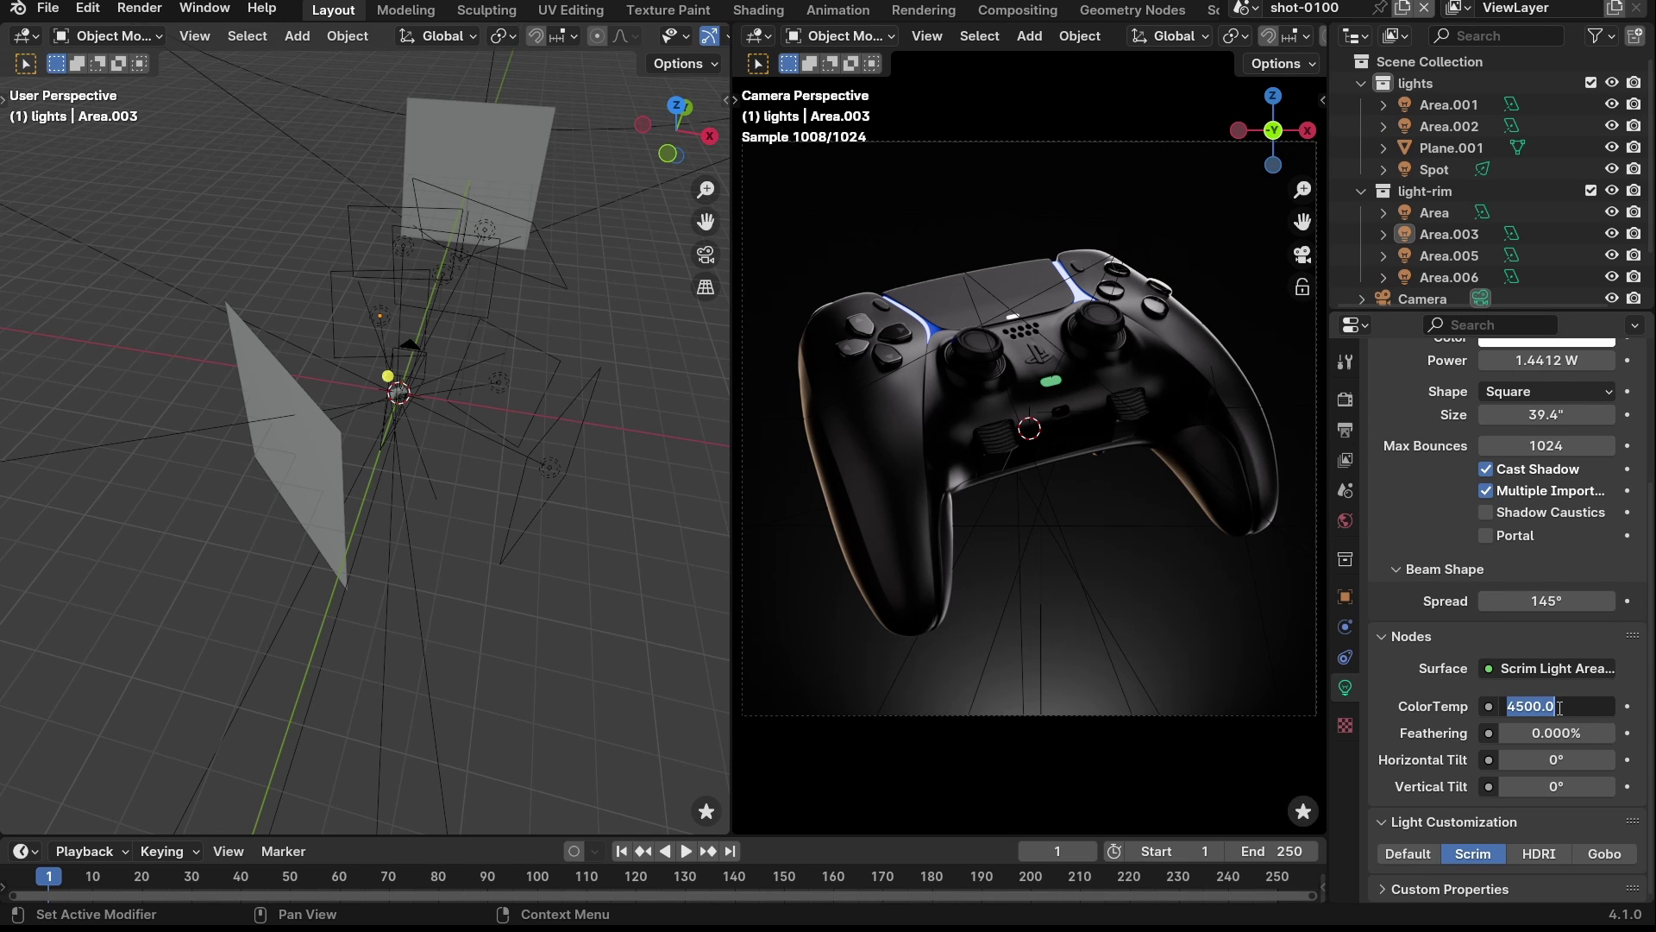
pyautogui.write('3500')
pyautogui.press('Return')
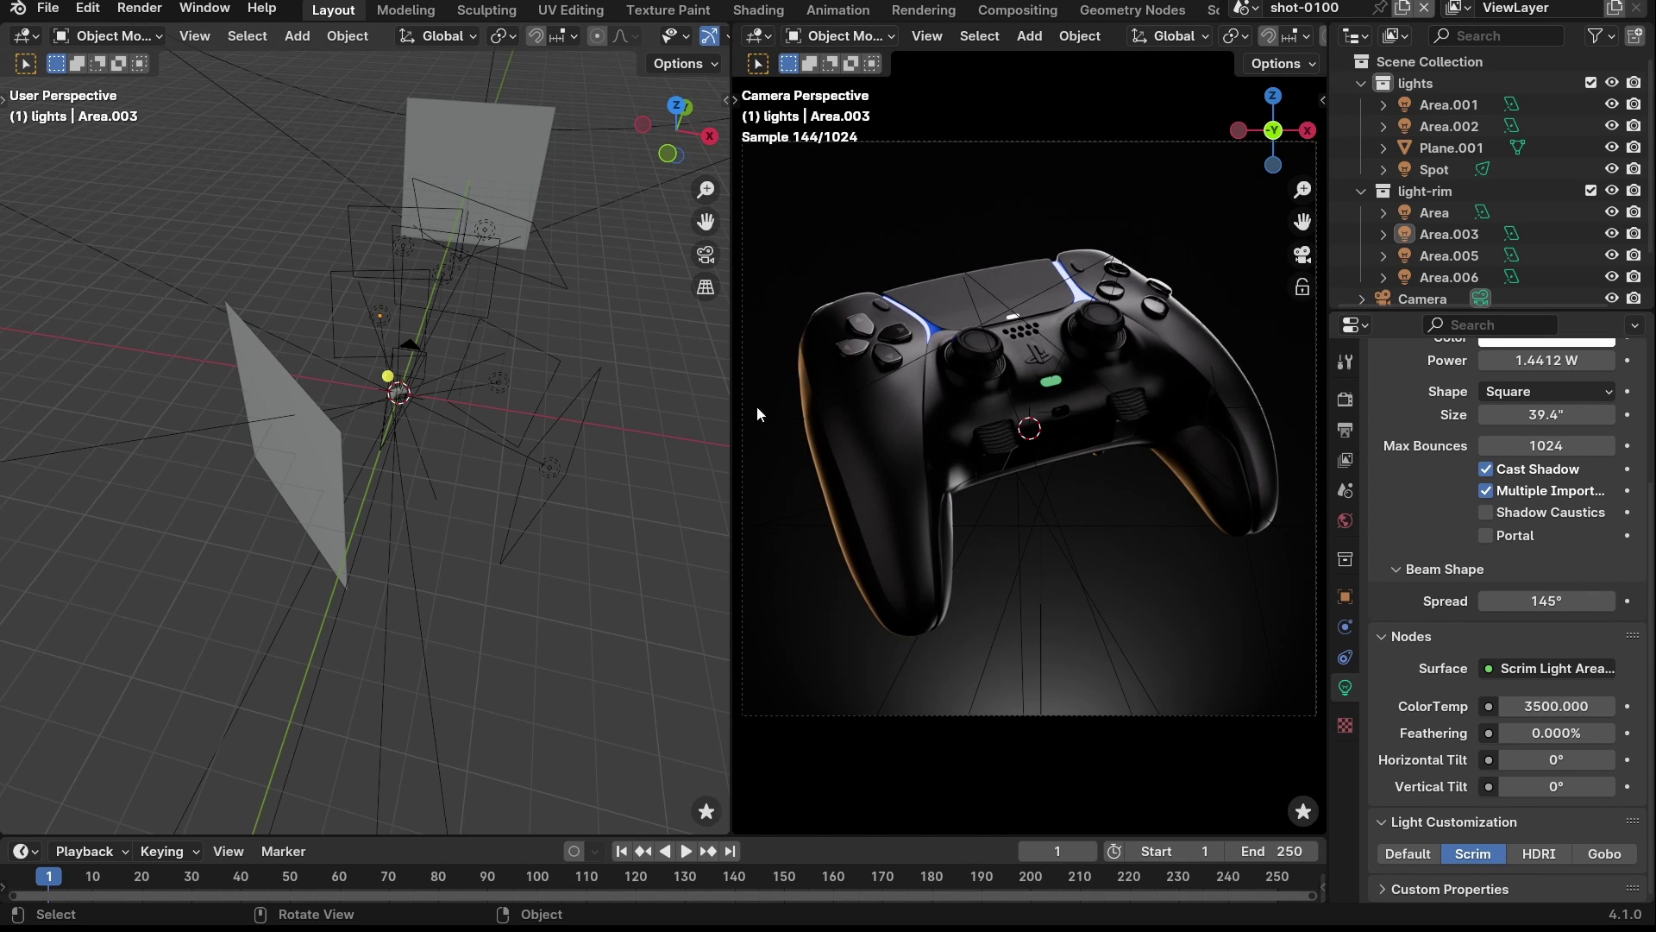
# - Lower the Area.003 rim light's color temperature to 2500 and then to 1500
pyautogui.click(1558, 706)
pyautogui.write('2')
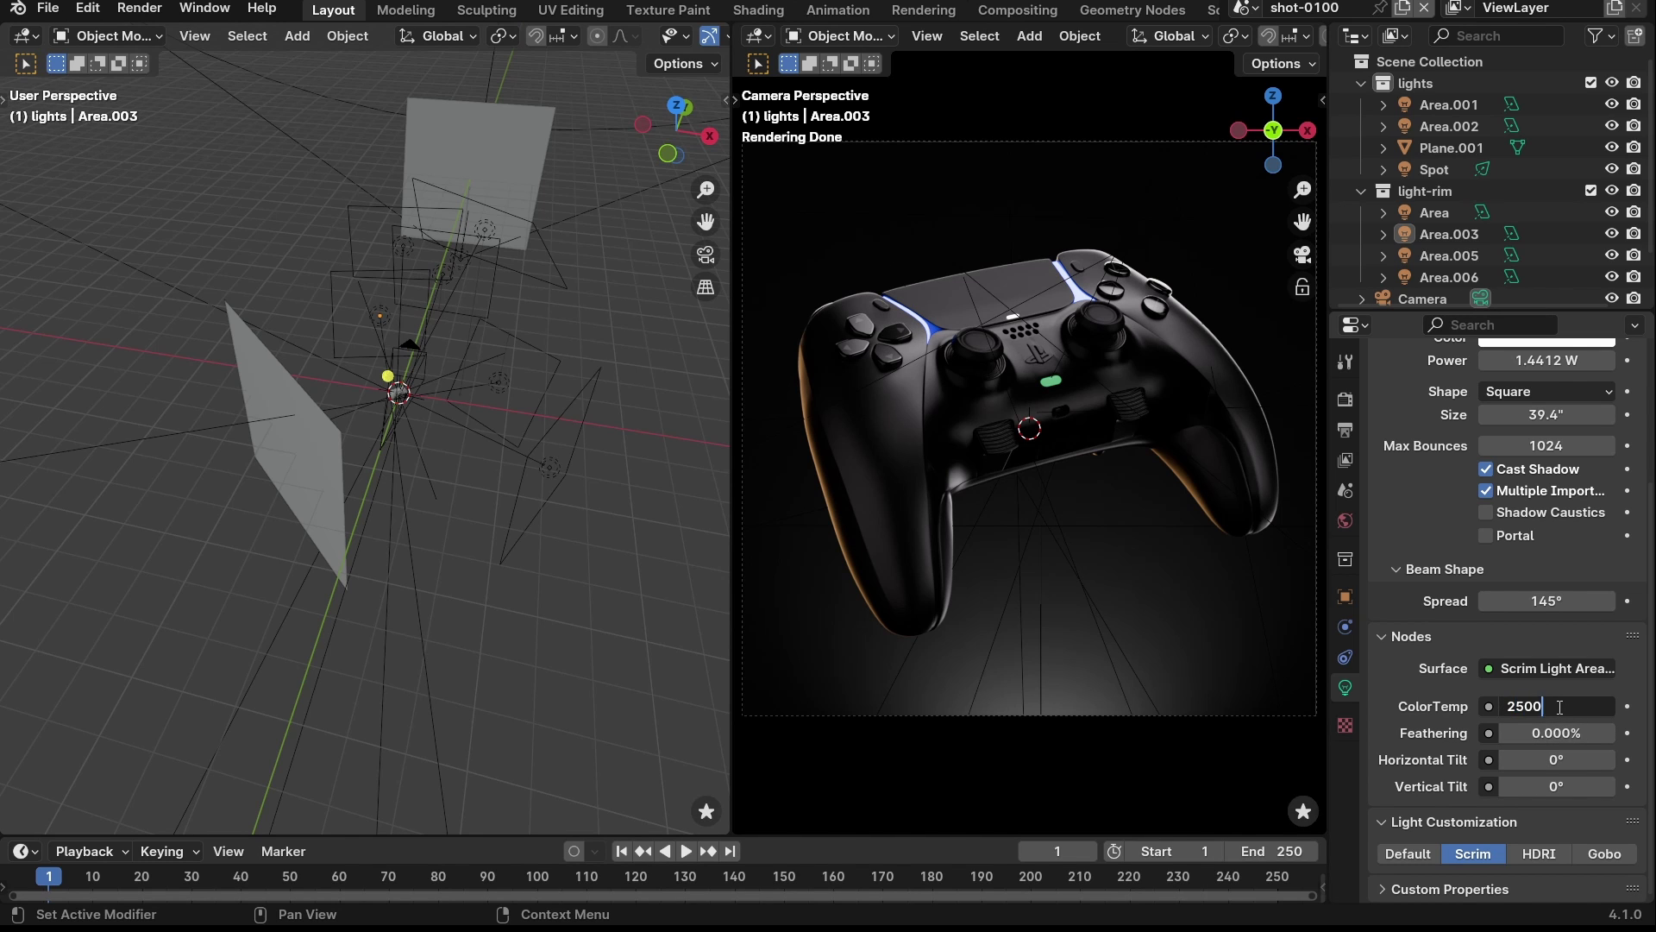
pyautogui.write('500')
pyautogui.press('Return')
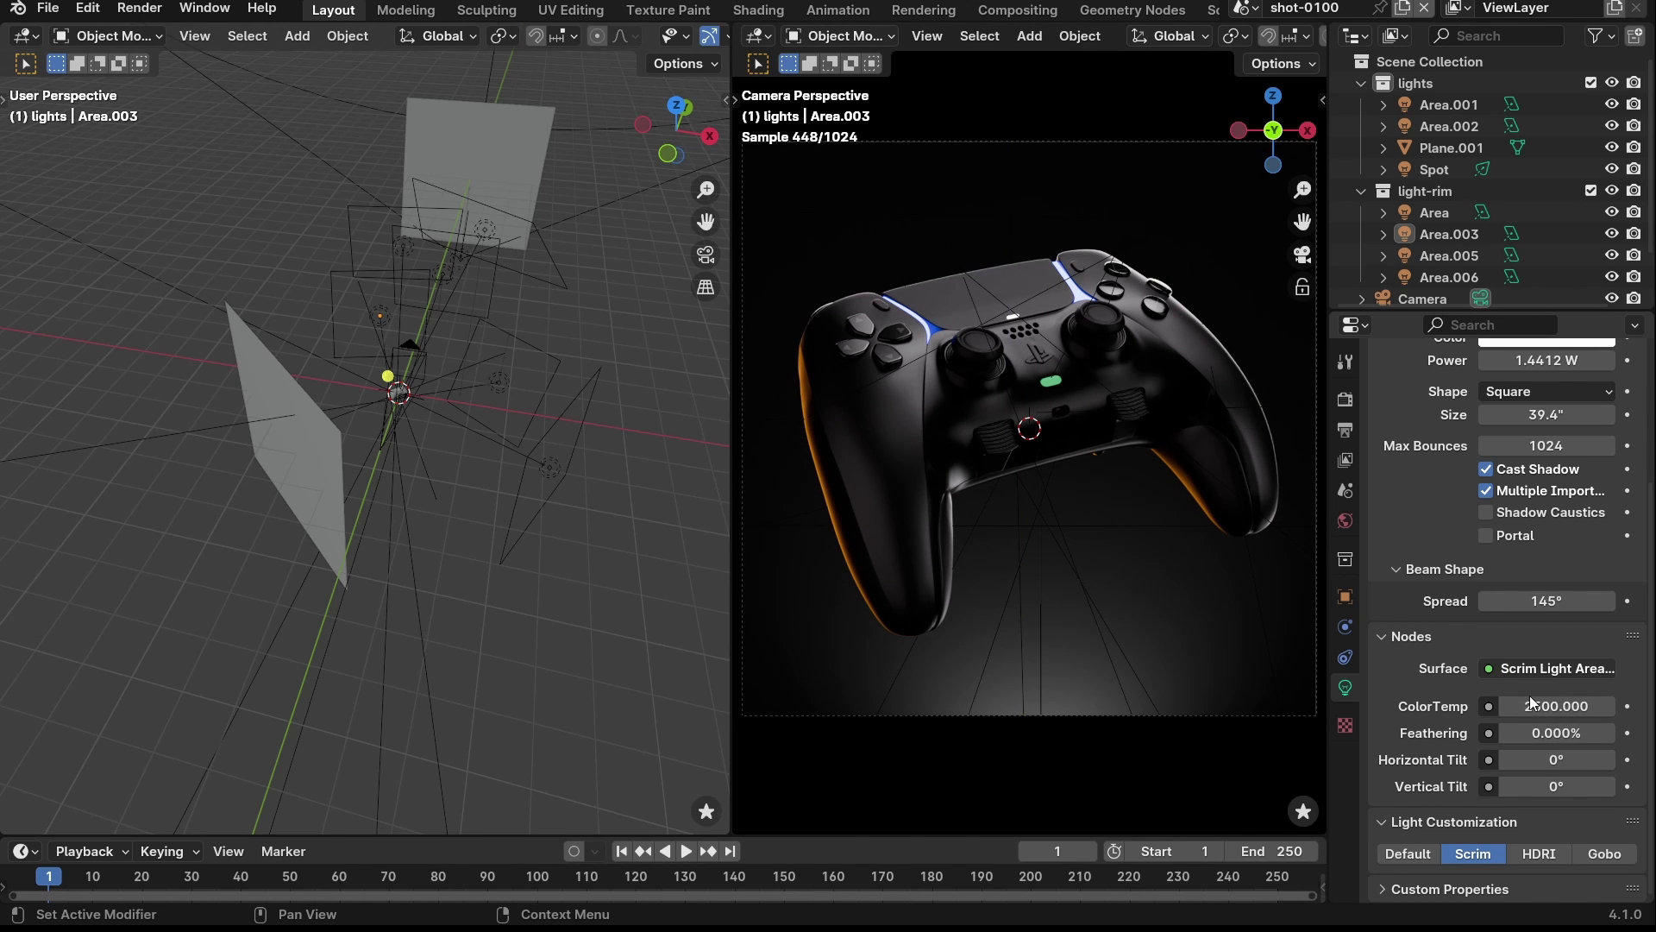
pyautogui.click(1556, 706)
pyautogui.write('1')
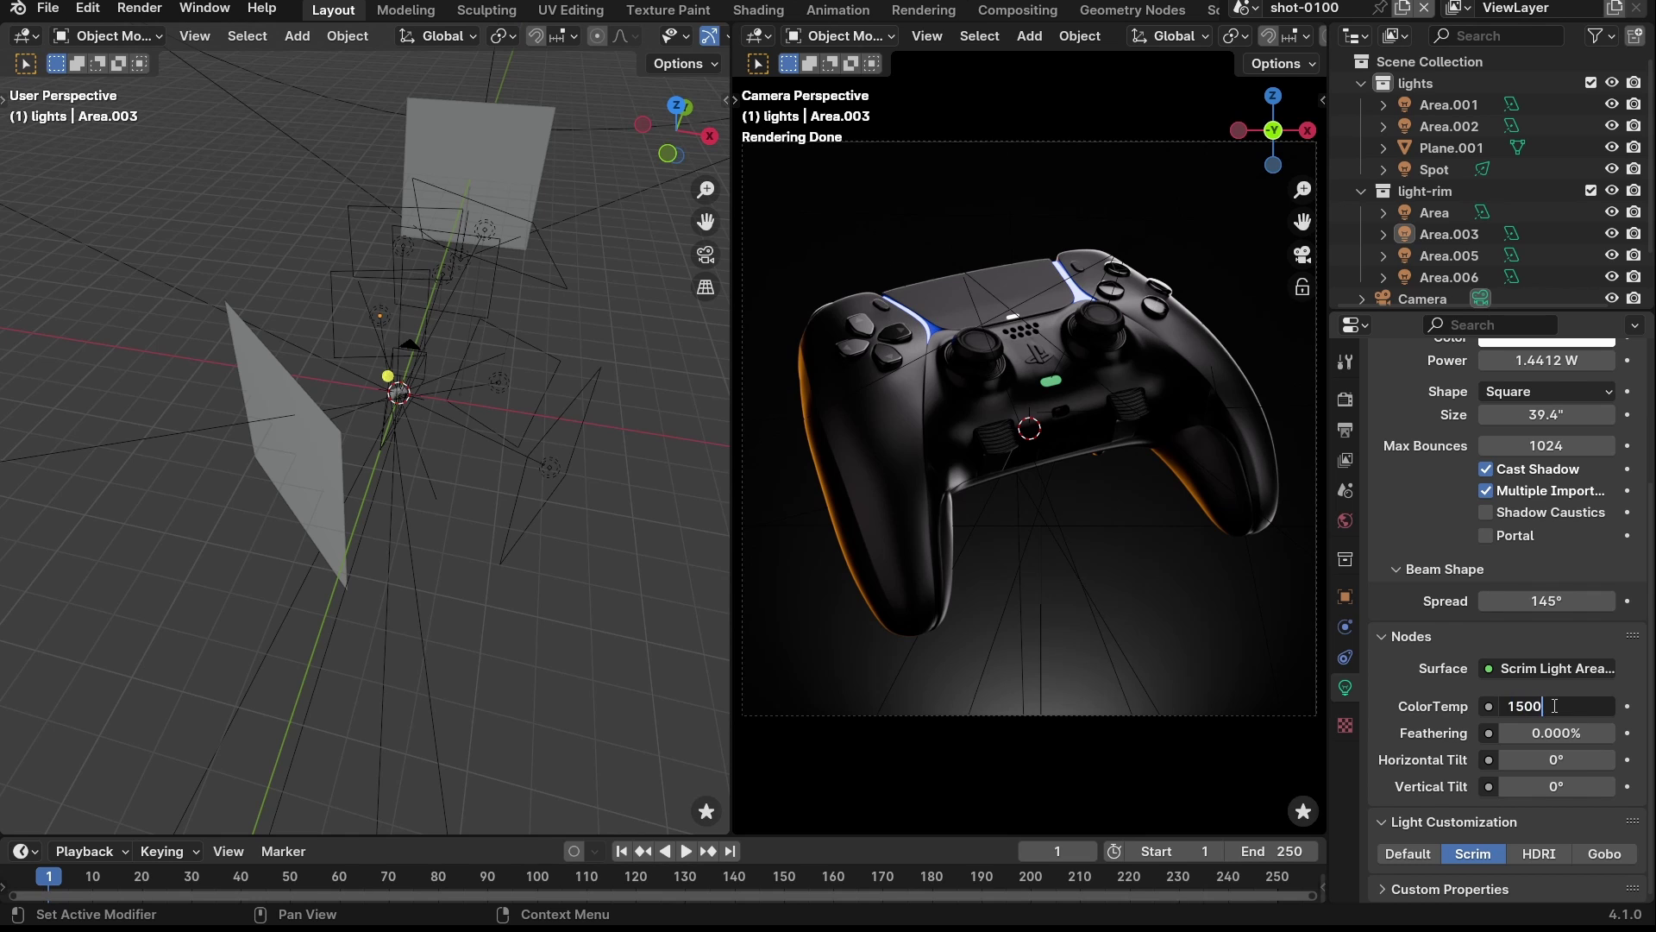
pyautogui.write('500')
pyautogui.press('Return')
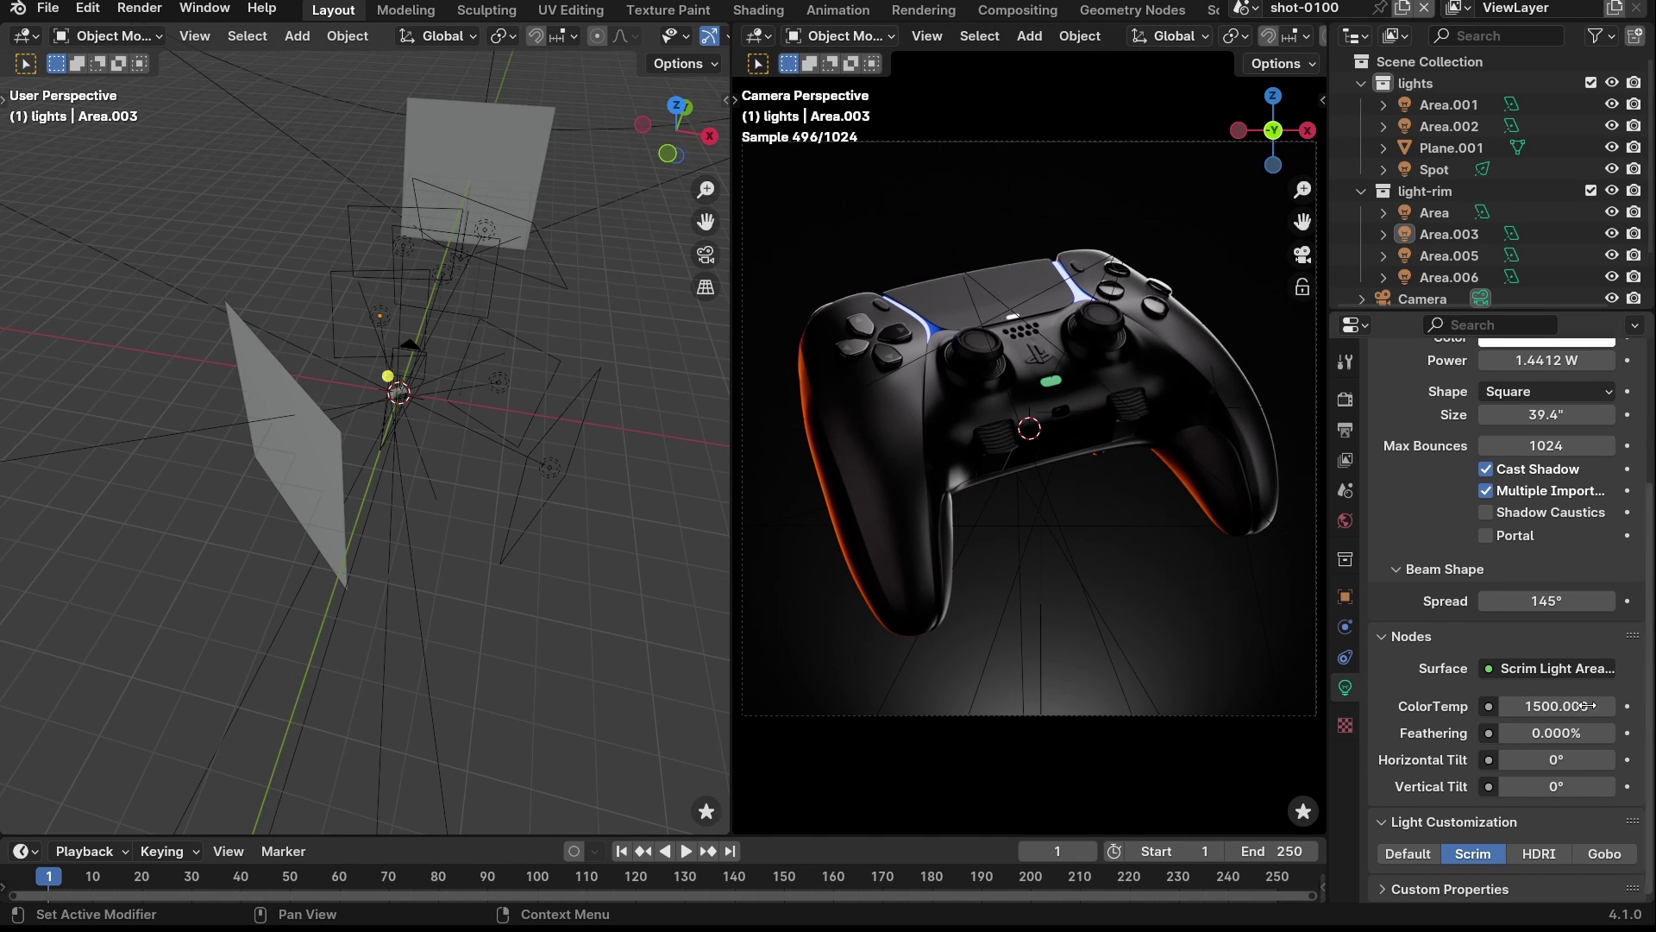
# - Try color temperatures of 500 and 1000 on the Area.003 rim light
pyautogui.click(1579, 708)
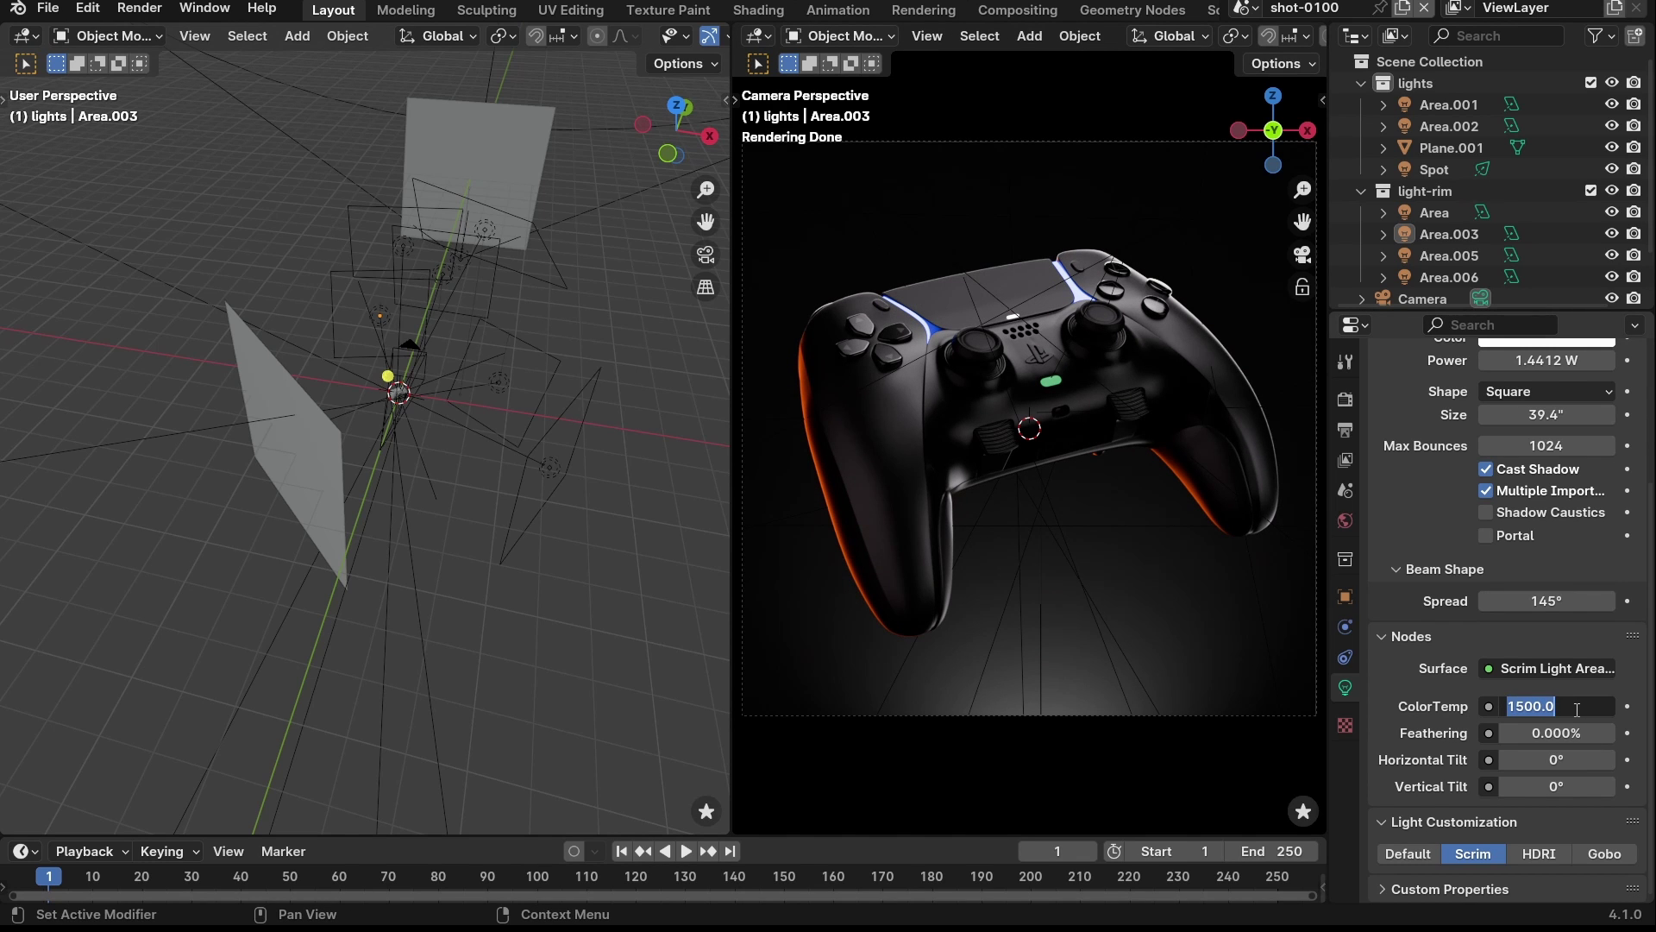
pyautogui.write('500')
pyautogui.press('Return')
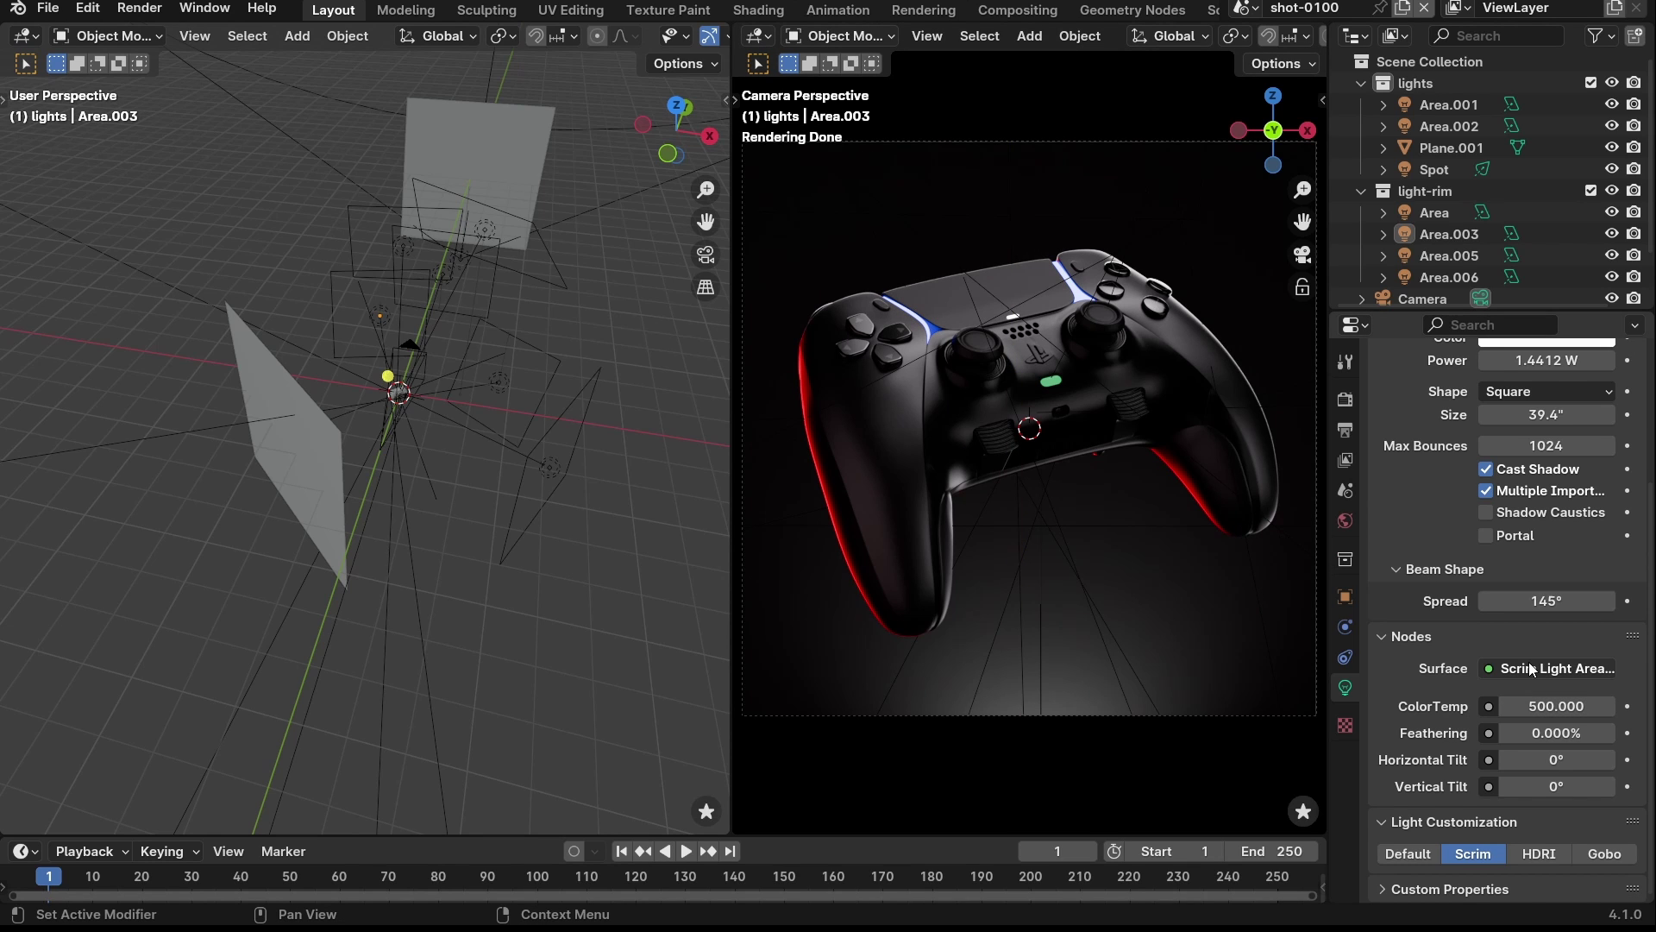
pyautogui.click(1556, 706)
pyautogui.write('100')
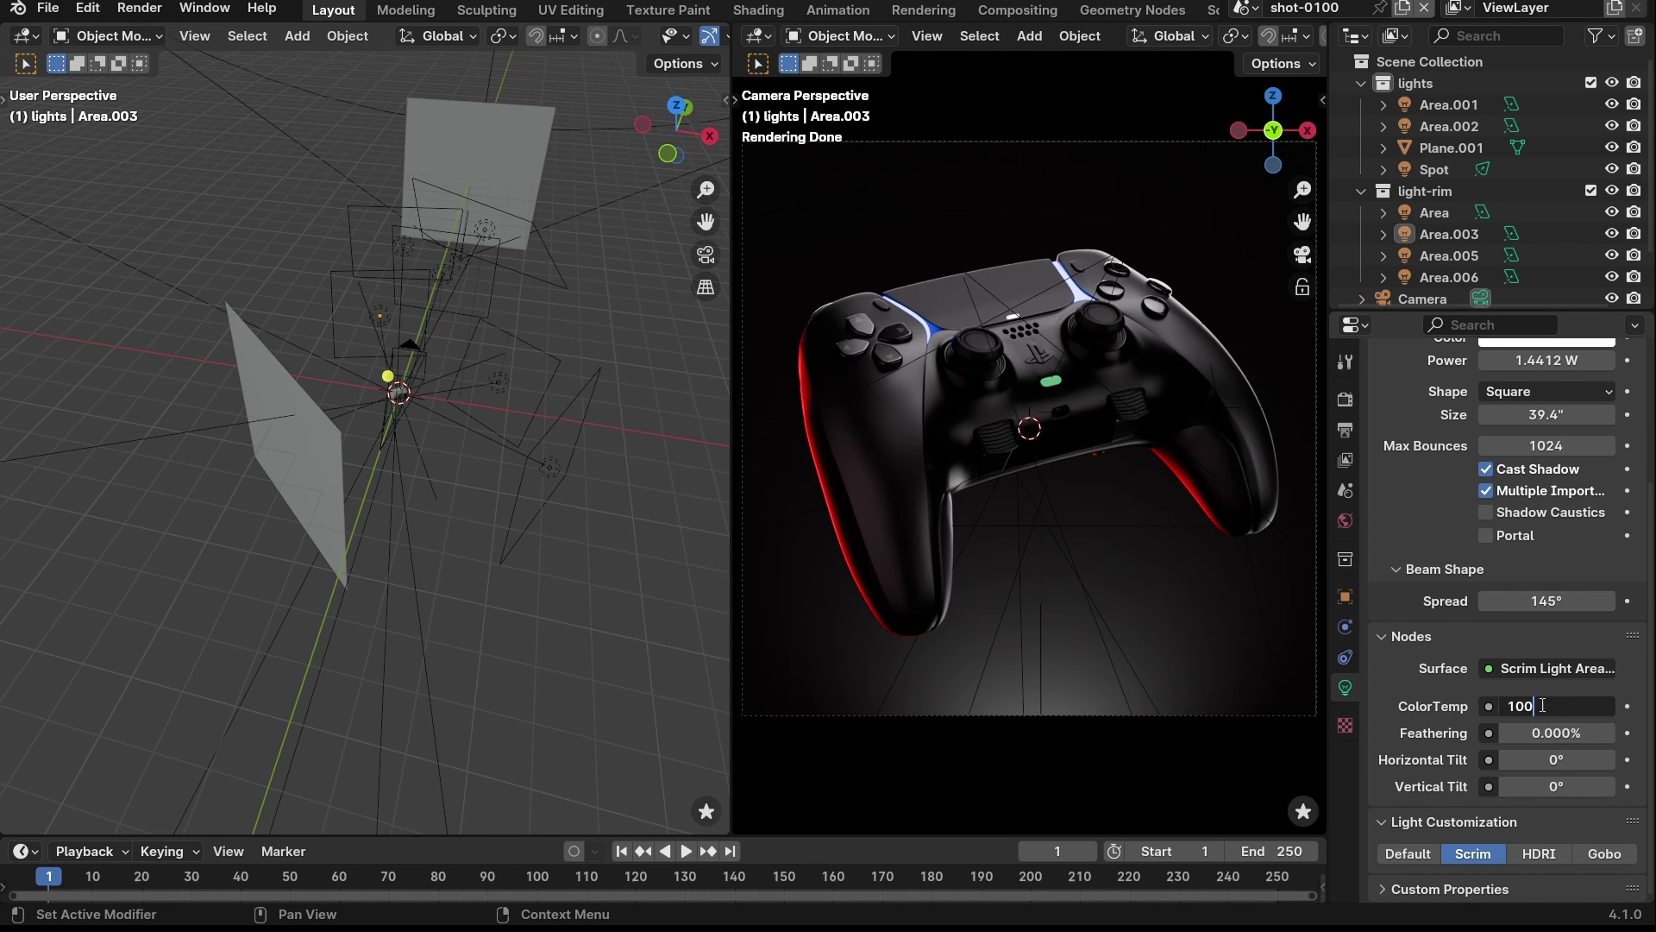
pyautogui.press('Return')
# - Set the Area.003 rim light's color temperature to 1500
pyautogui.click(1543, 705)
pyautogui.write('1500')
pyautogui.press('Return')
pyautogui.click(1541, 706)
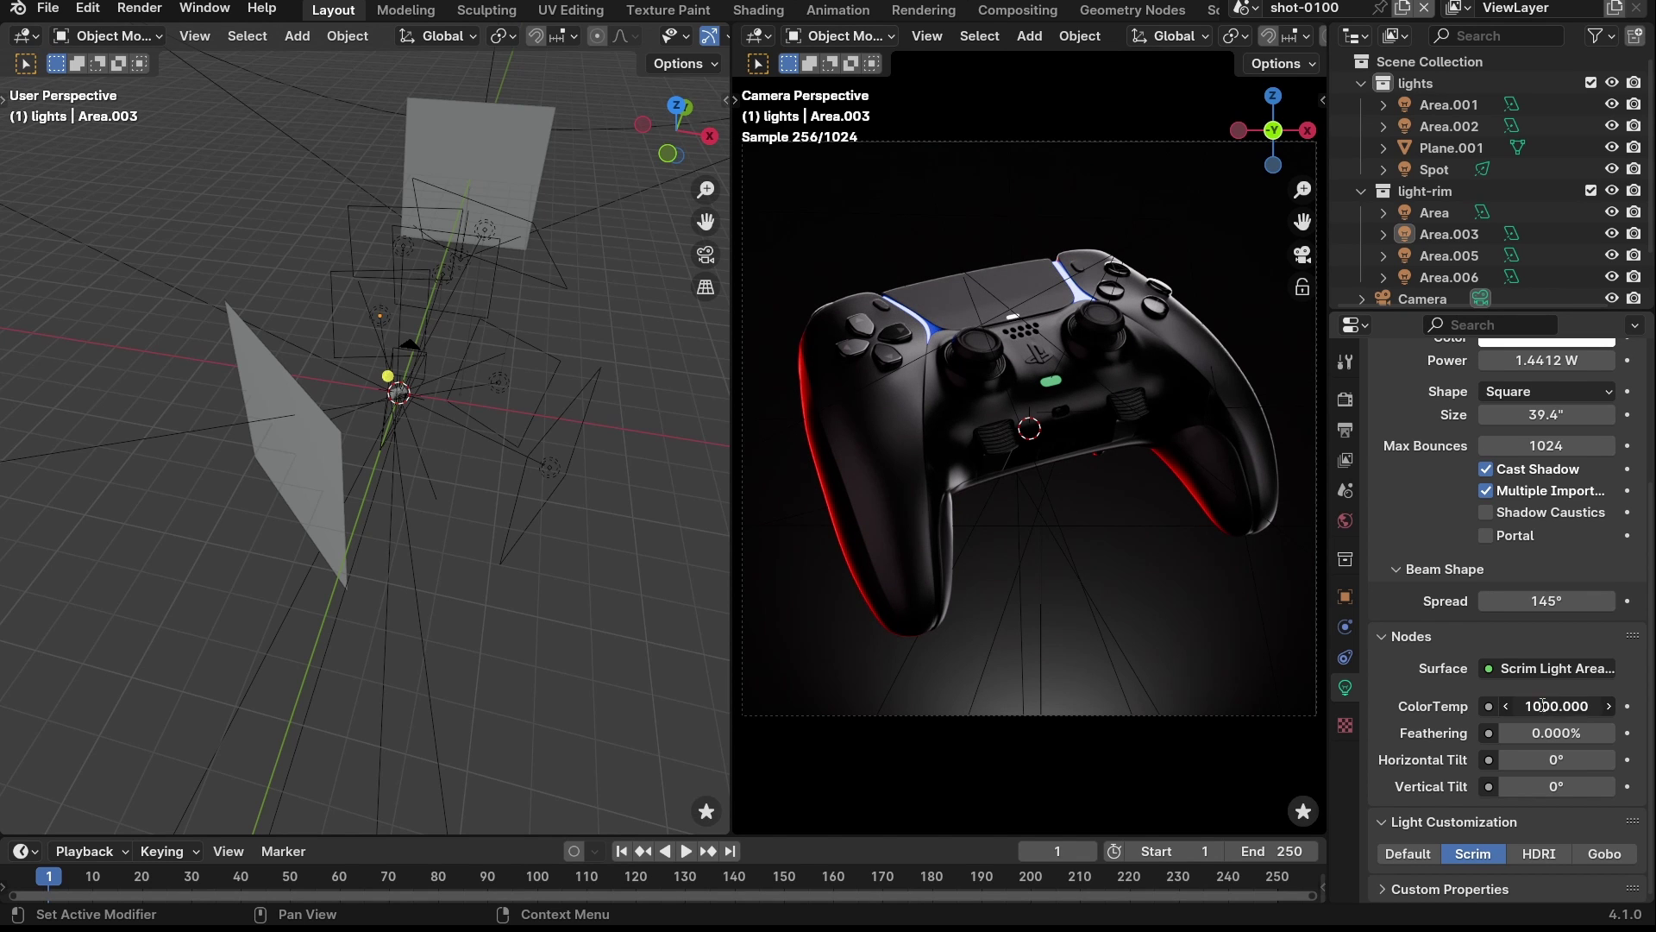
pyautogui.write('1500')
pyautogui.press('Return')
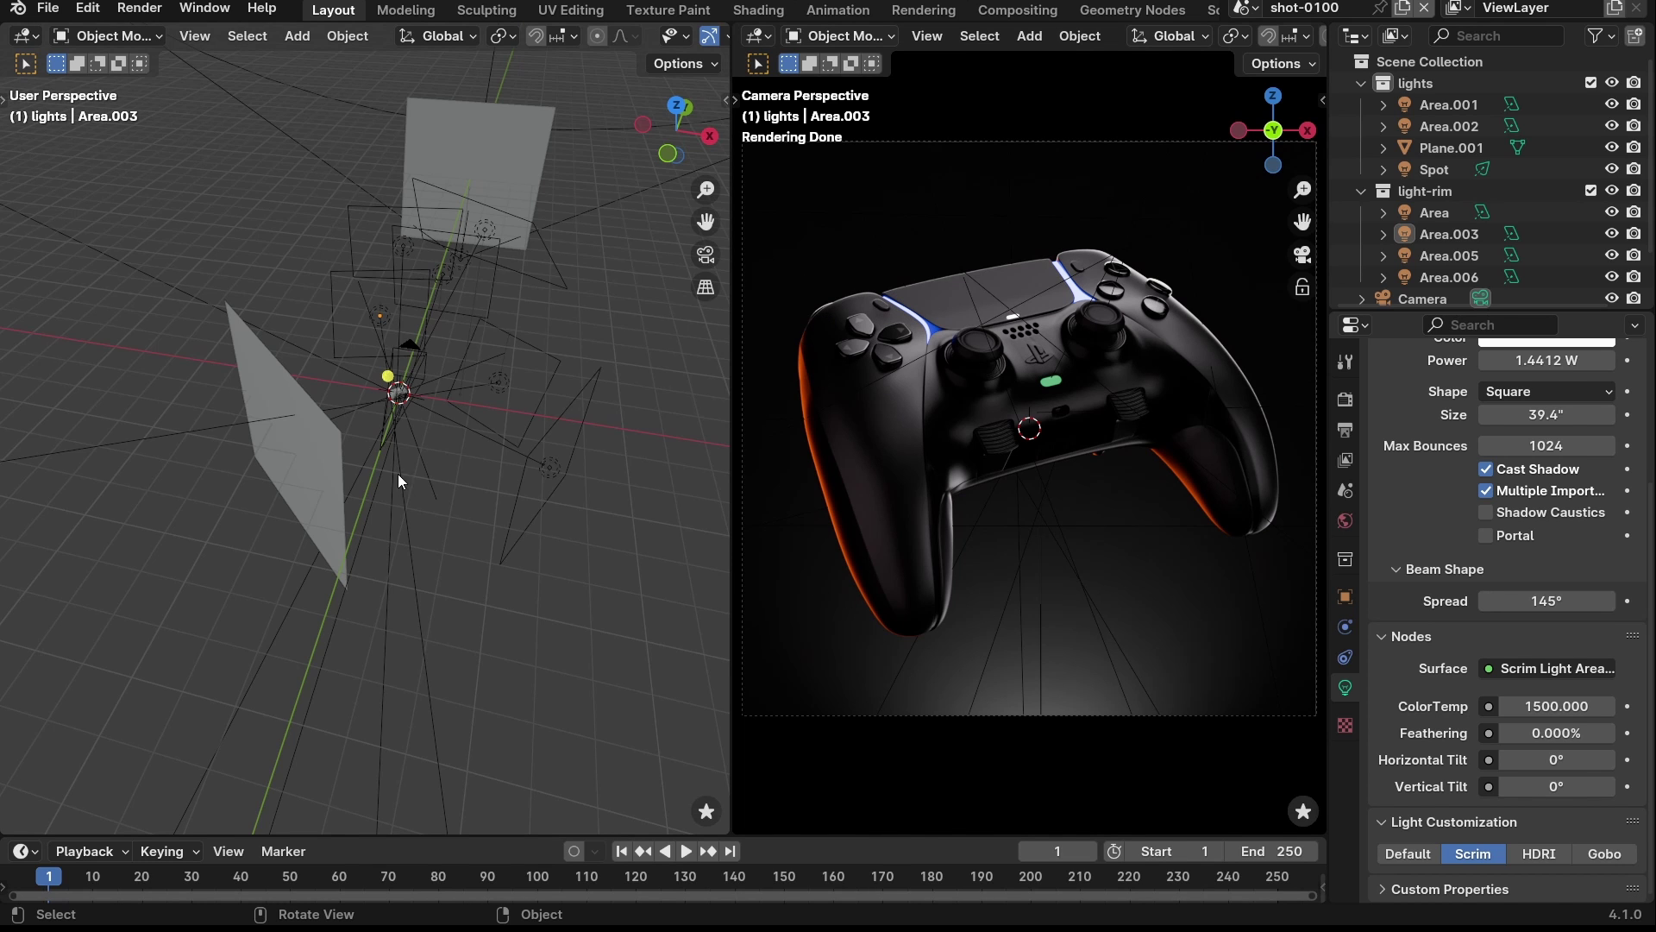
# - Give the Plane.001 reflector a new material and use a Blackbody node for its base color
pyautogui.moveTo(374, 518); pyautogui.dragTo(271, 358, button='middle')
pyautogui.click(253, 385)
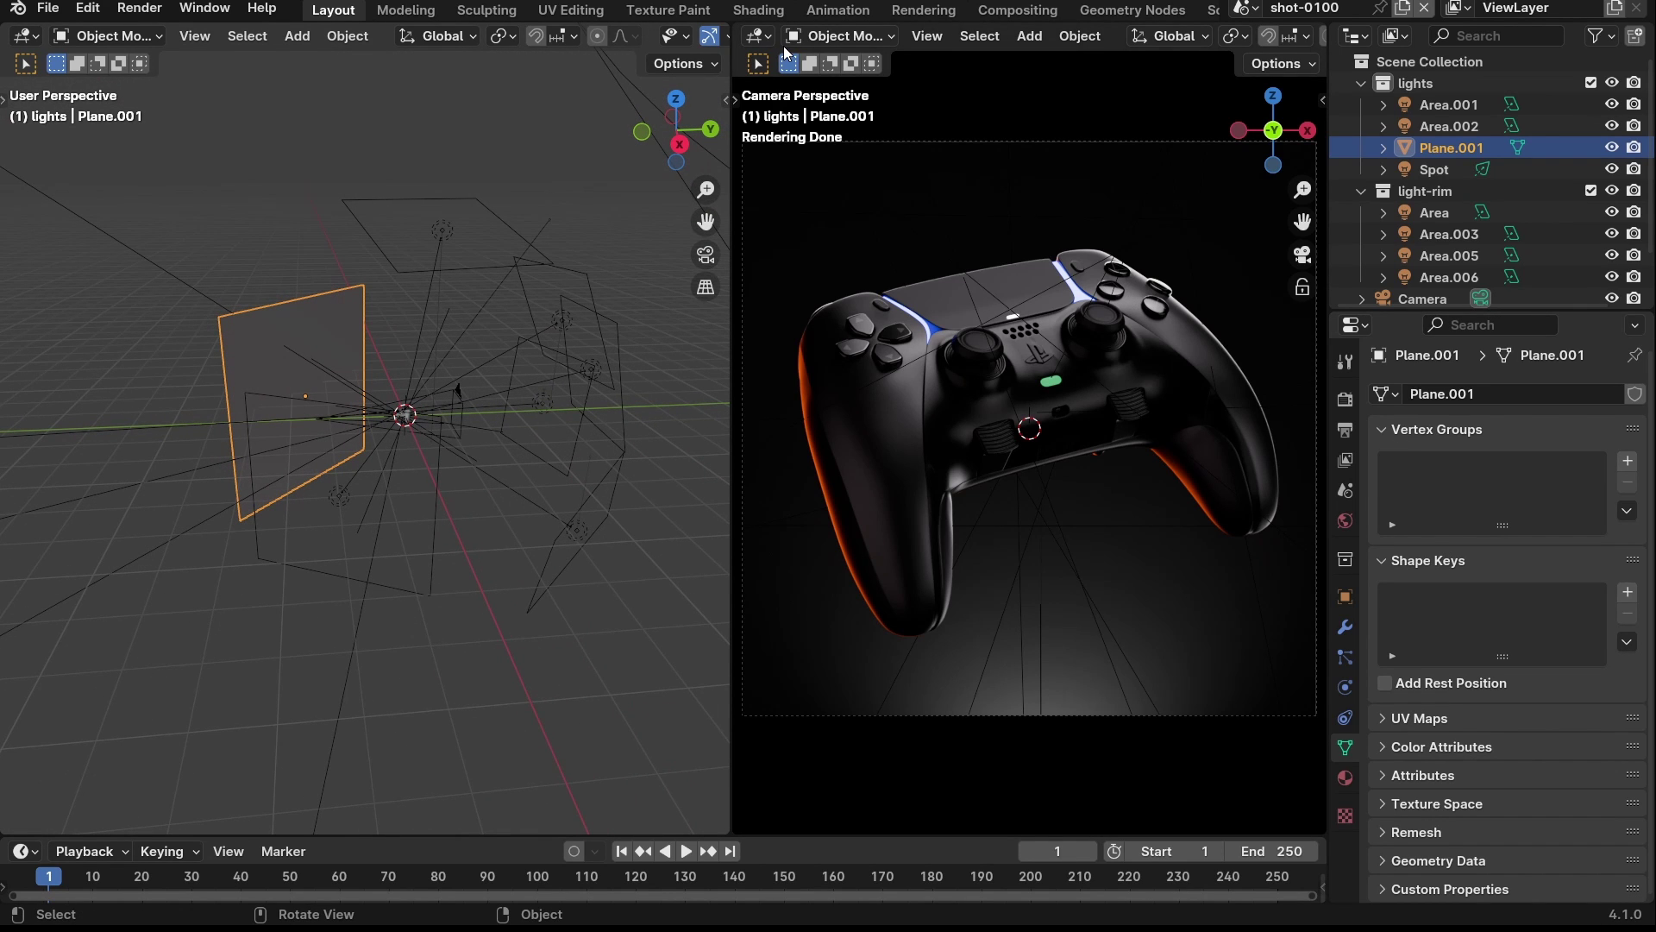
pyautogui.click(1342, 777)
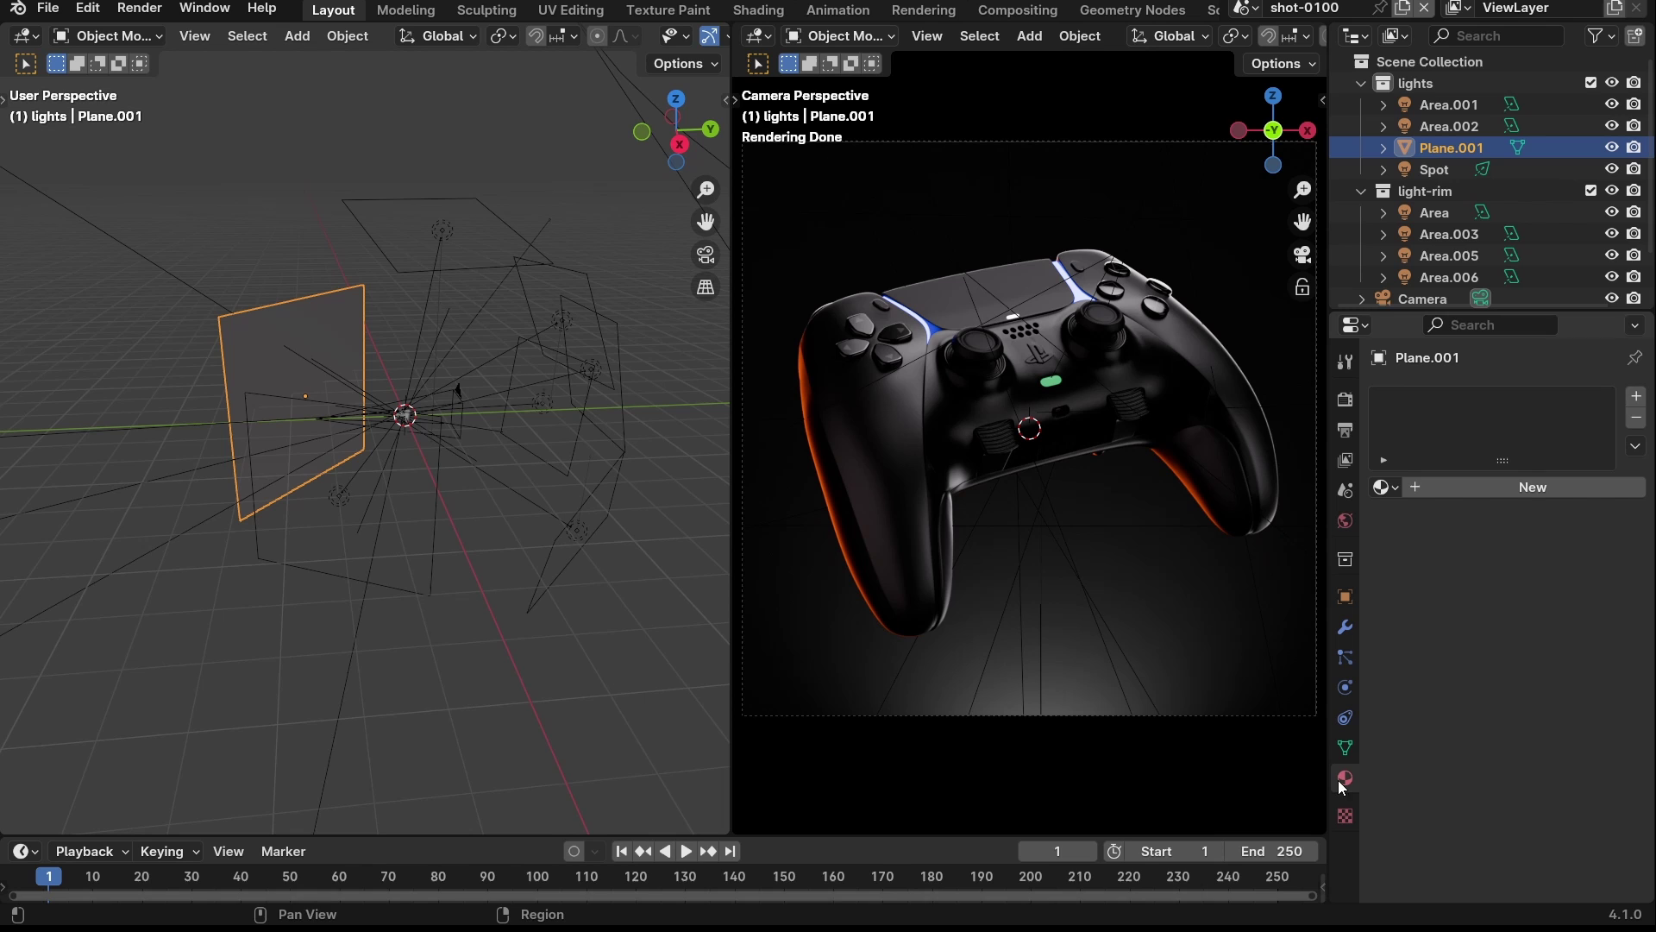
pyautogui.click(1507, 485)
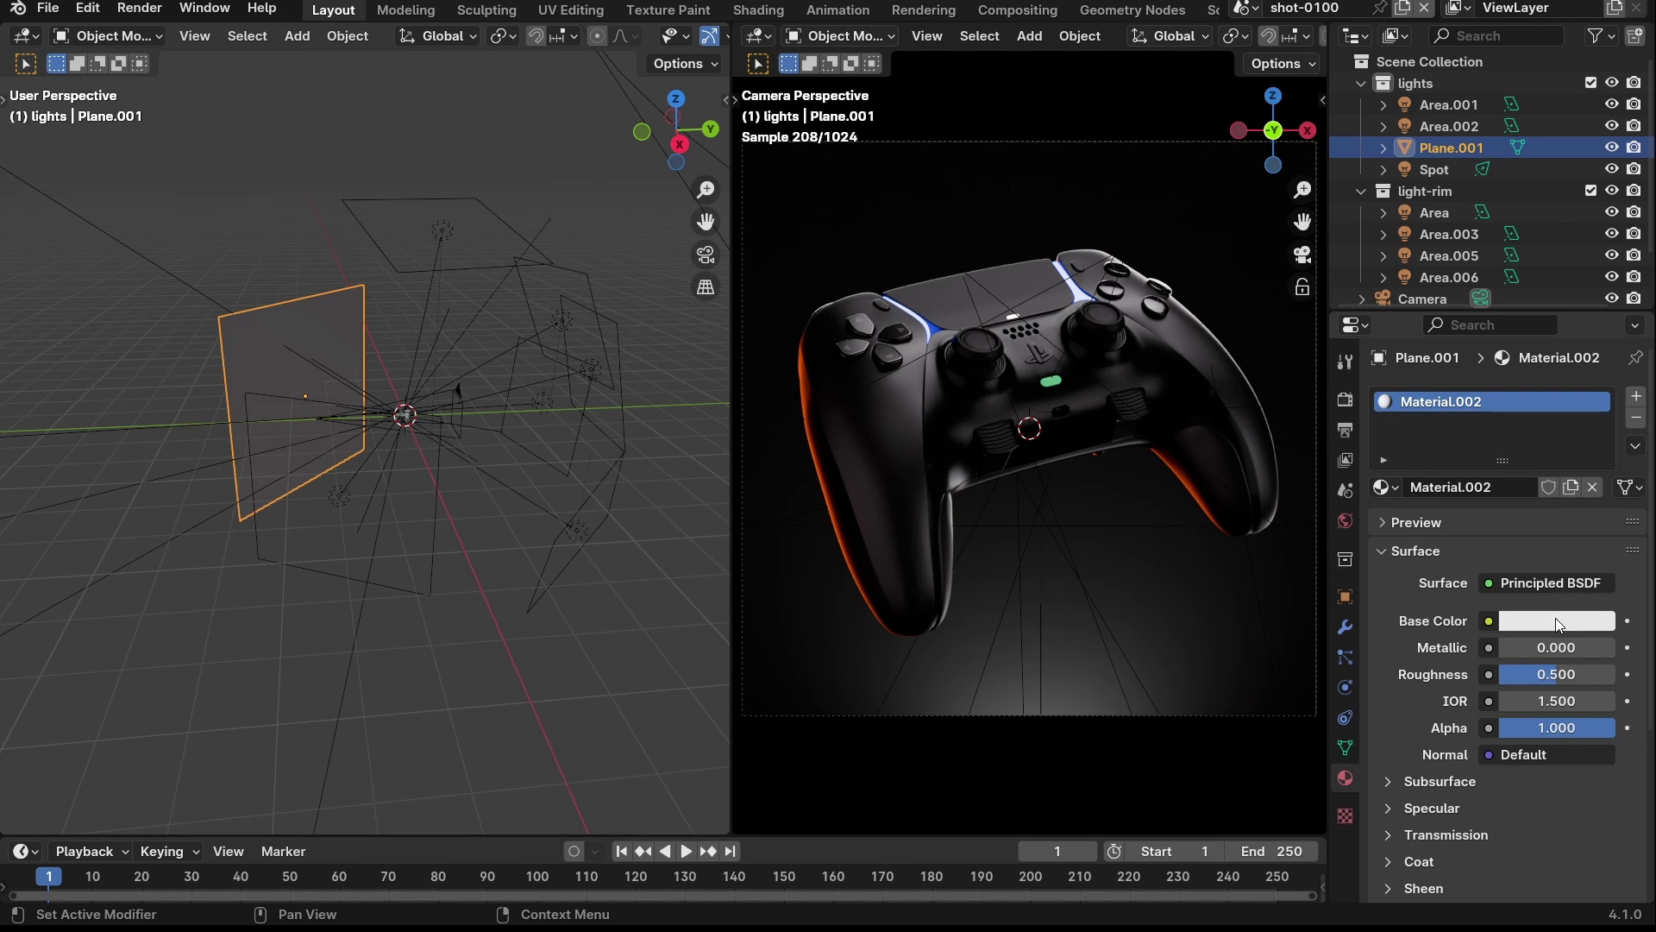
pyautogui.click(1488, 620)
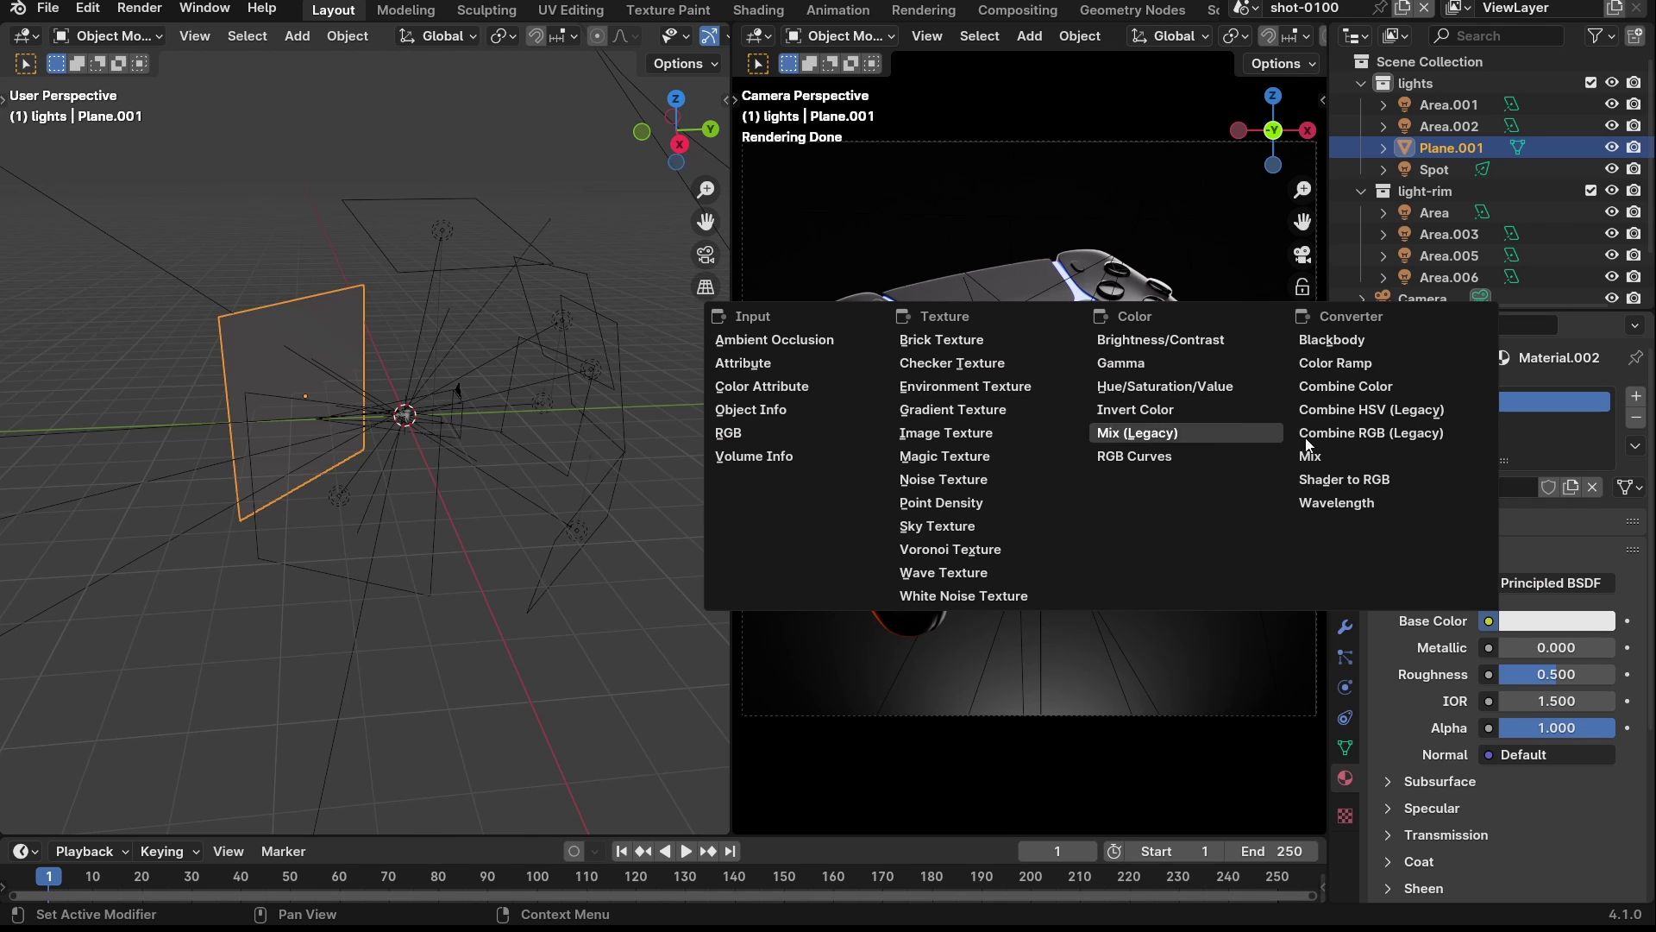
pyautogui.click(1337, 345)
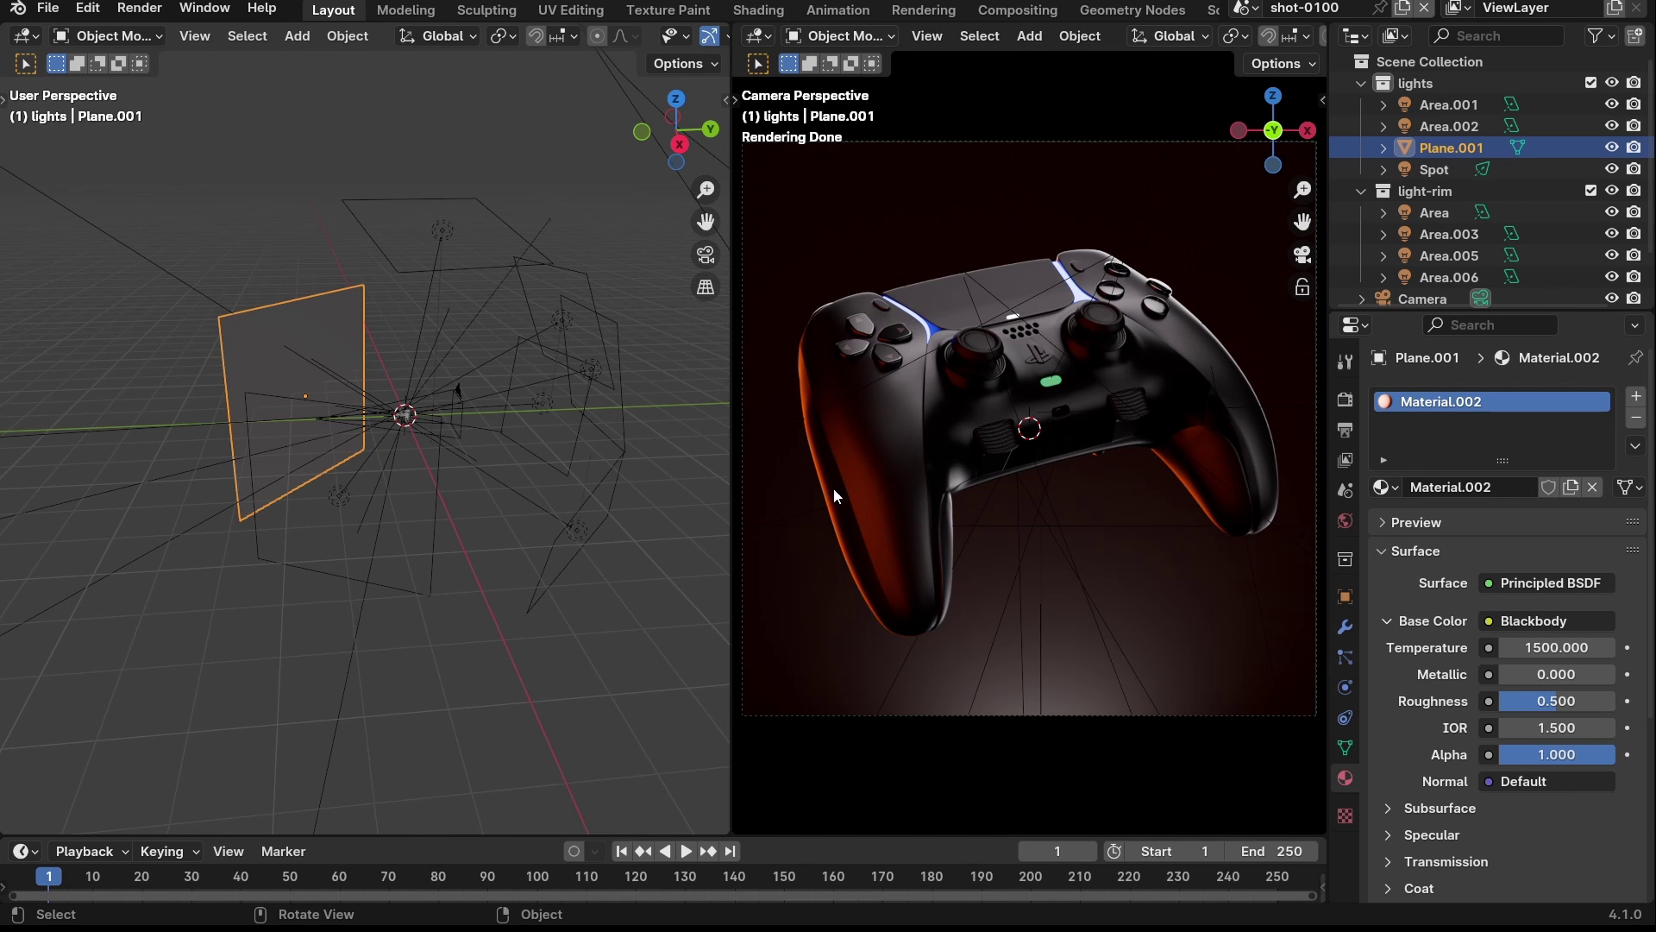
# - Deselect the plane, select the Area.003 rim light and toggle its visibility off and on to compare the warm rim
pyautogui.moveTo(390, 360); pyautogui.dragTo(287, 373, button='middle')
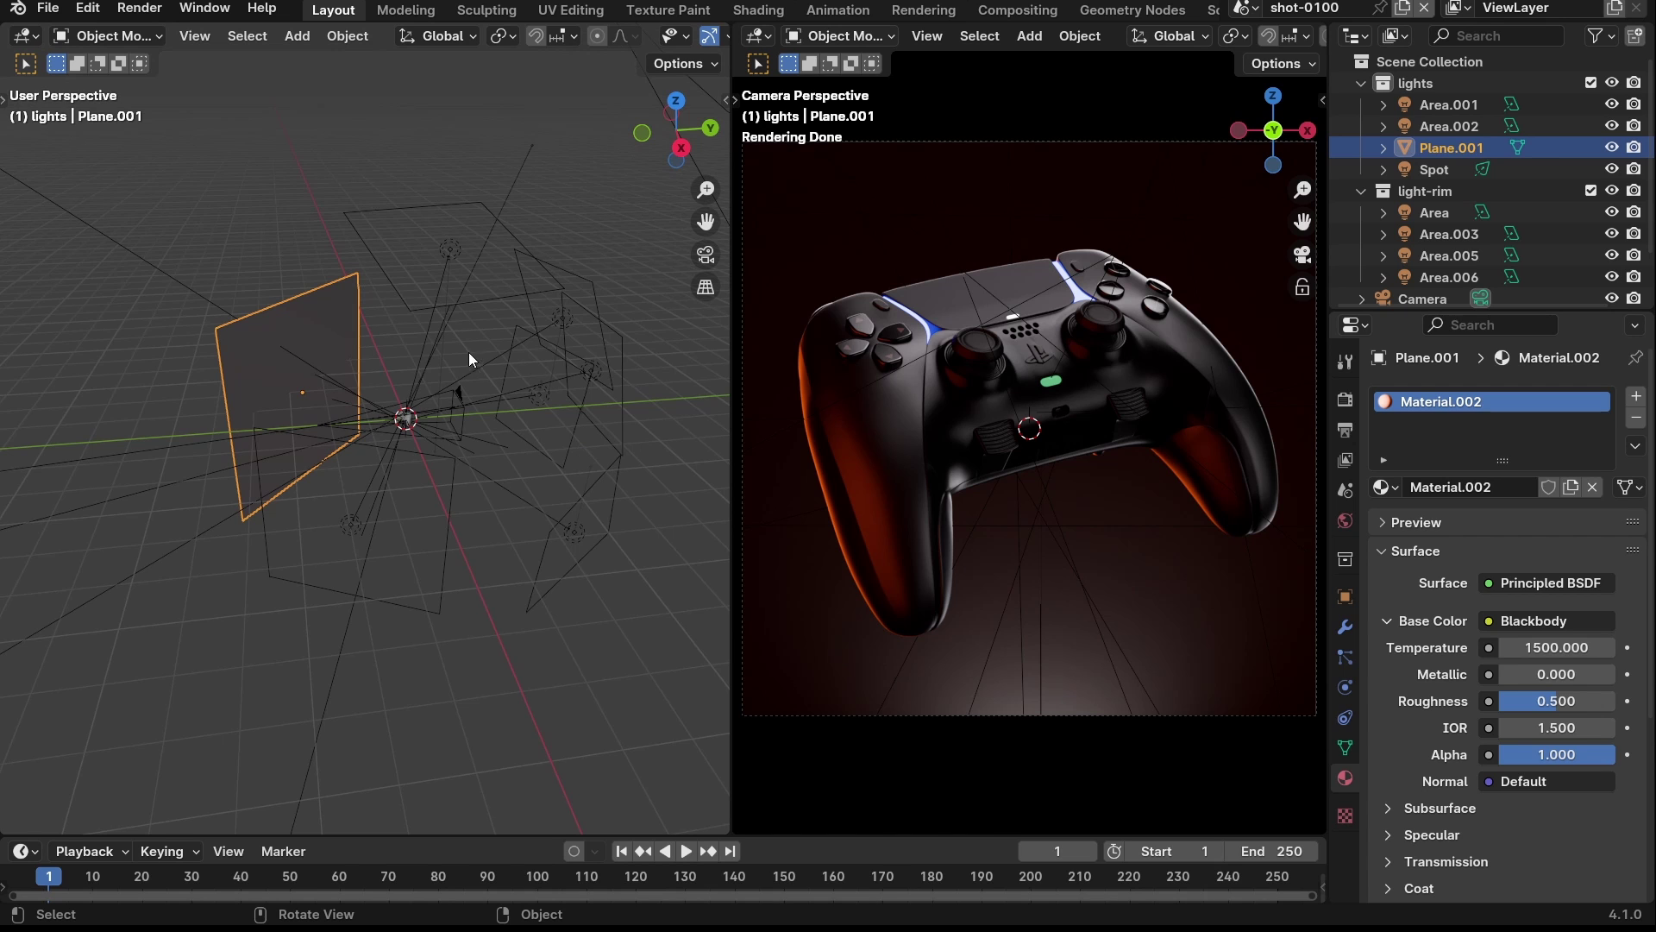
pyautogui.moveTo(398, 385); pyautogui.dragTo(379, 306, button='middle')
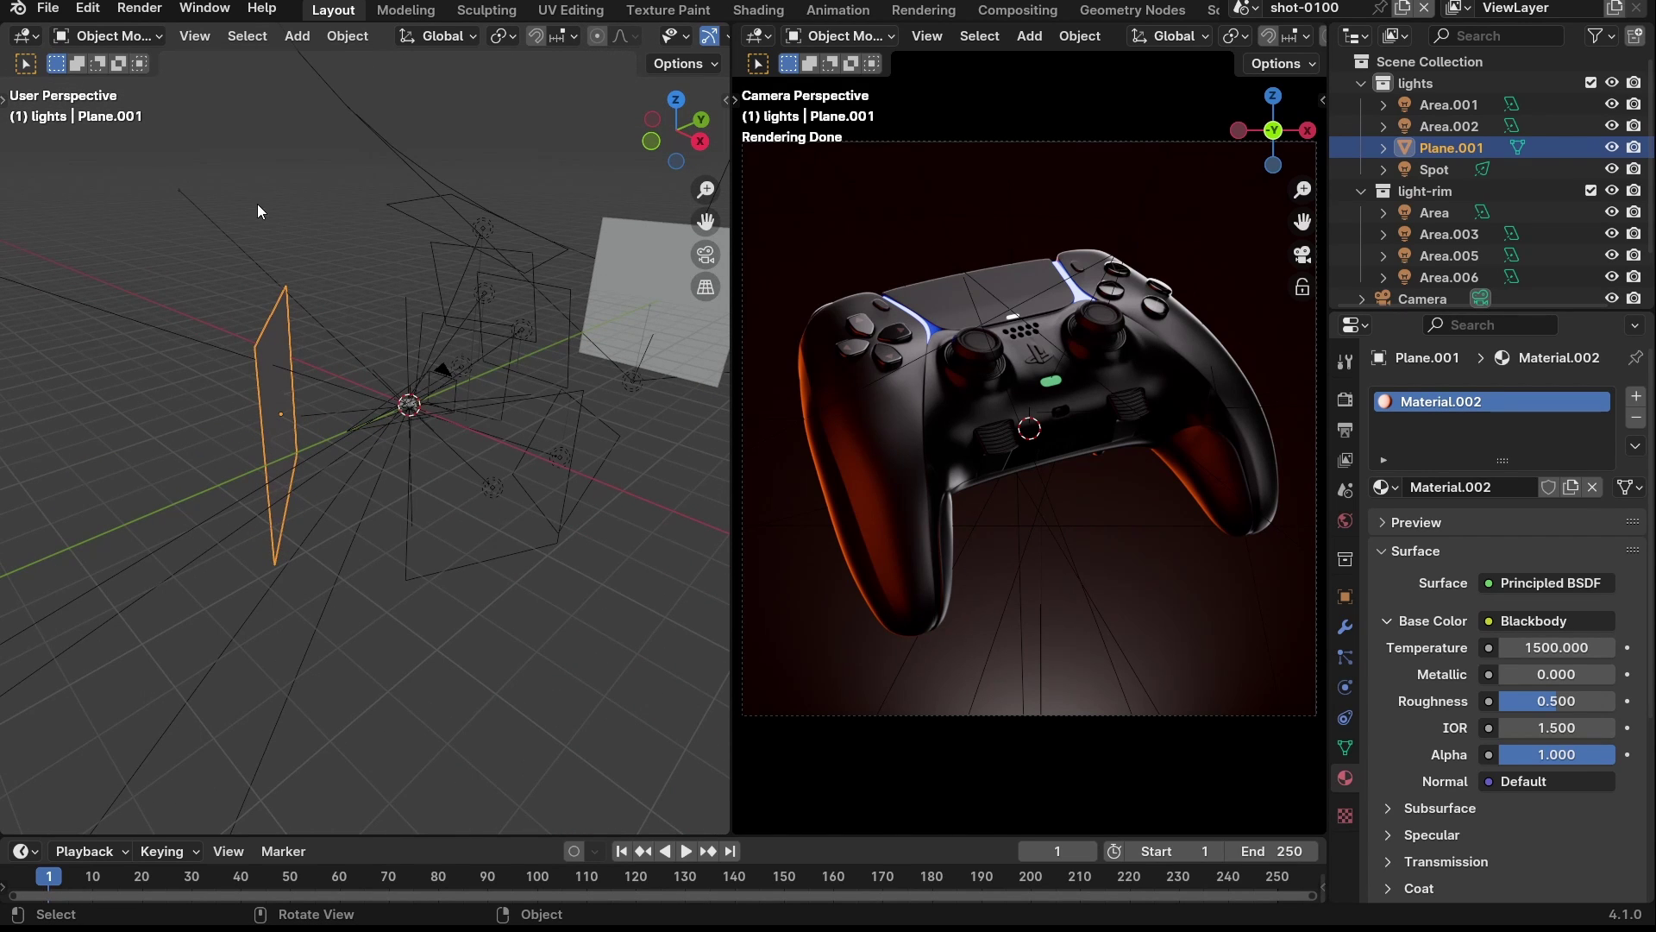
pyautogui.click(455, 380)
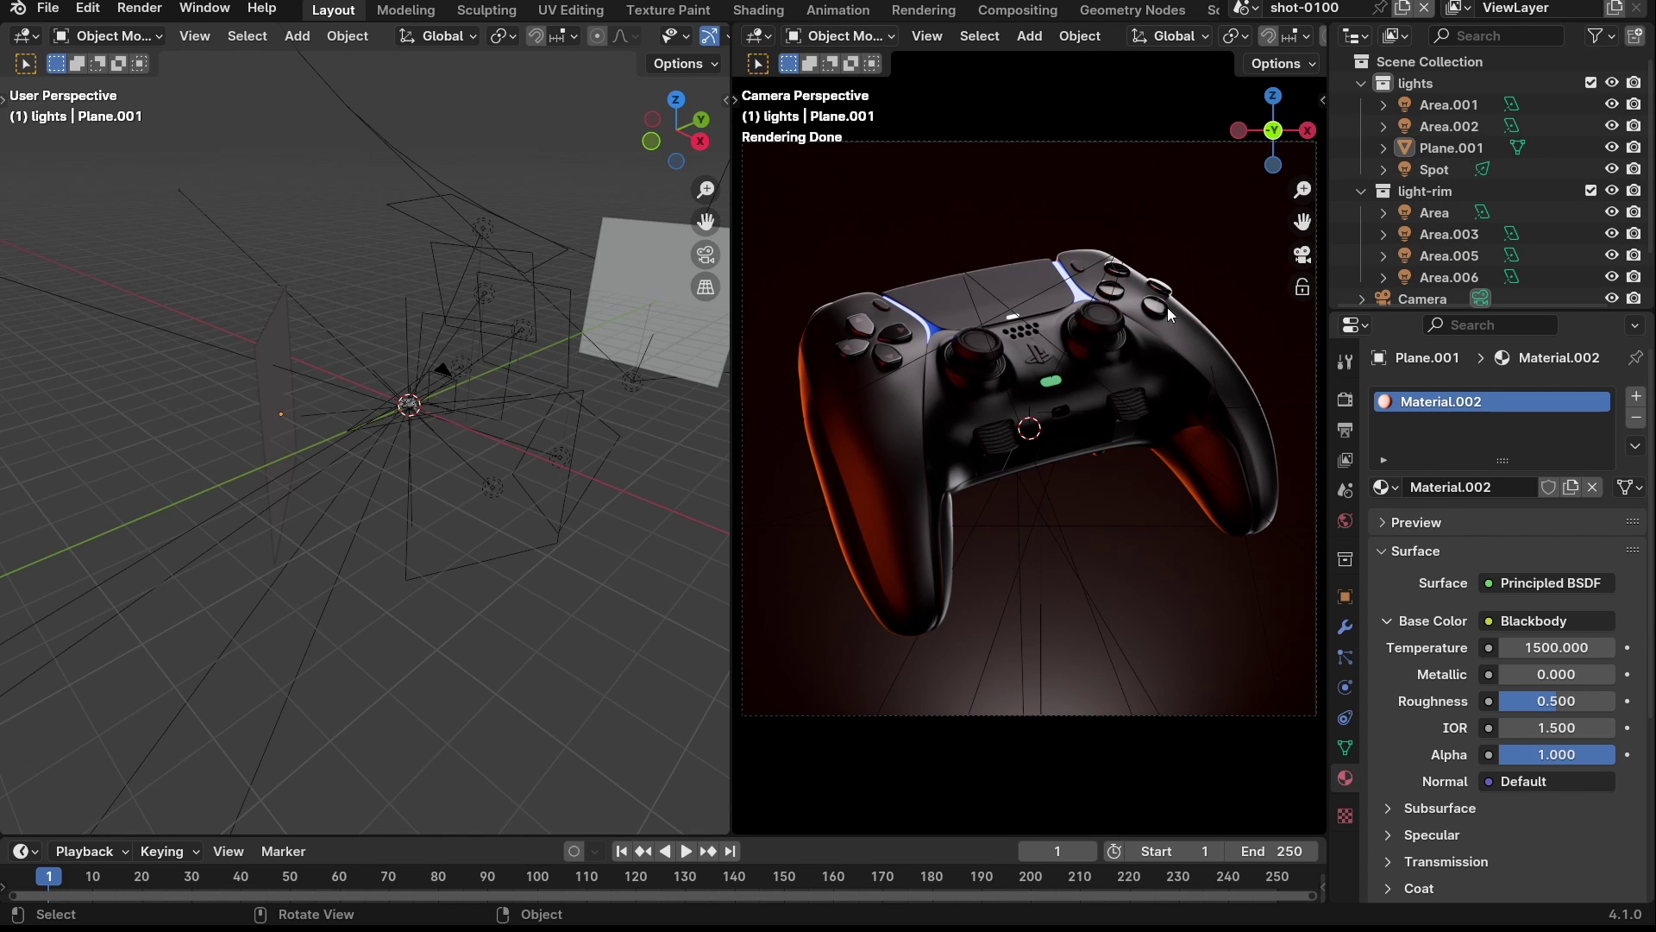
pyautogui.click(1451, 235)
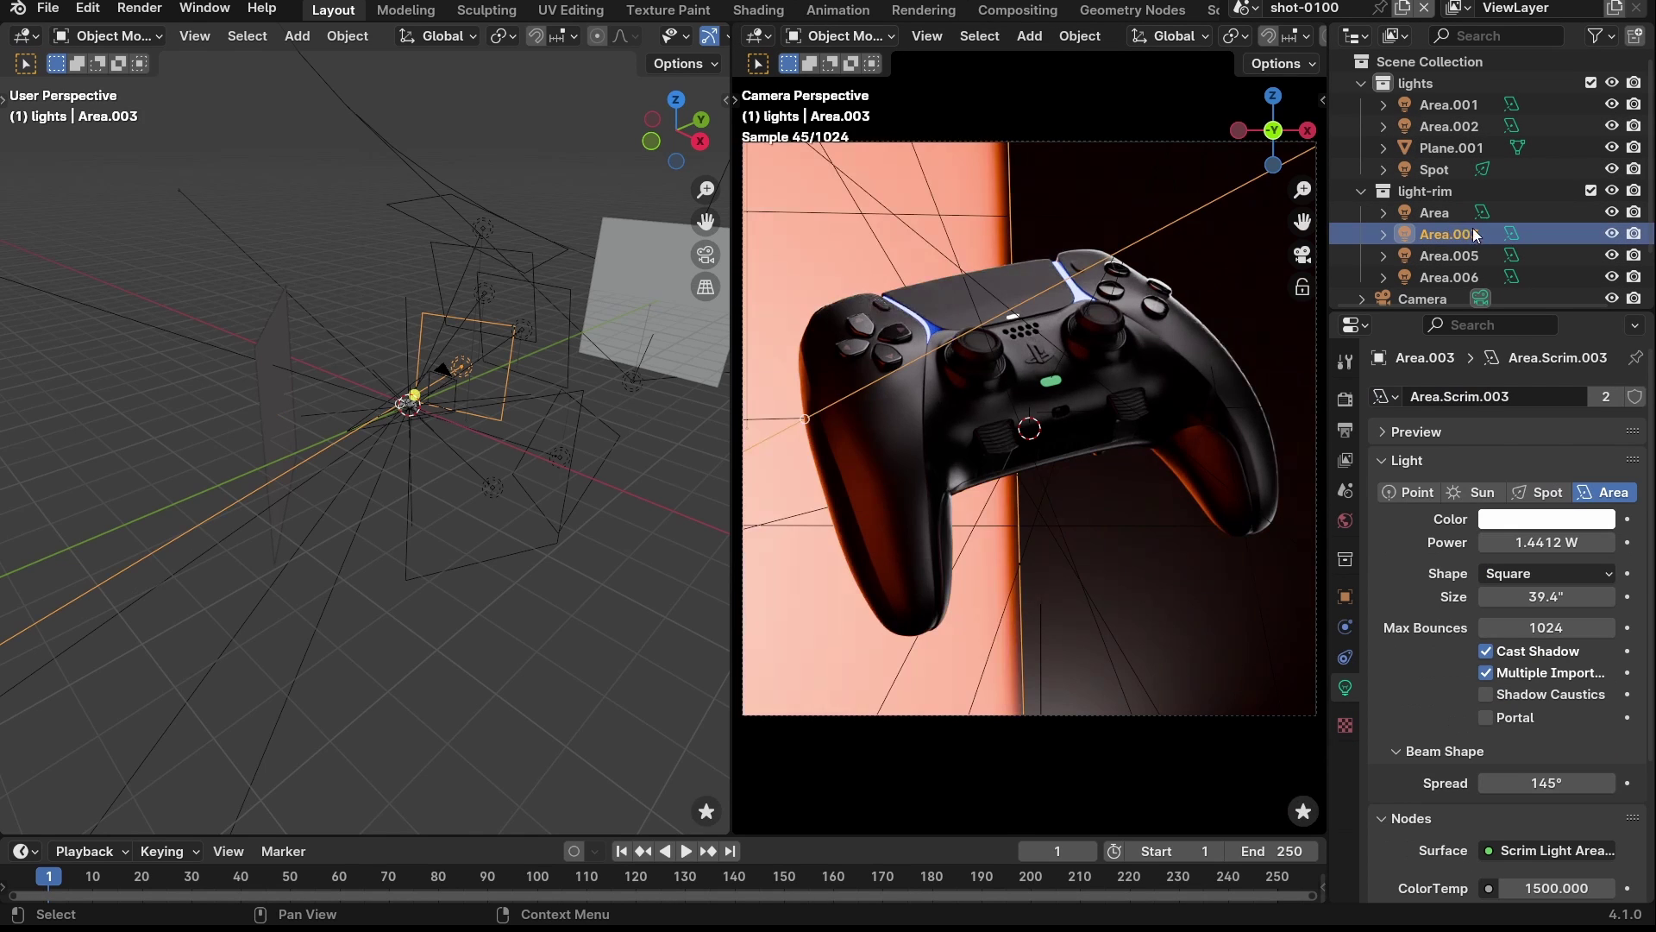
pyautogui.click(1453, 216)
pyautogui.click(1449, 233)
pyautogui.click(1611, 234)
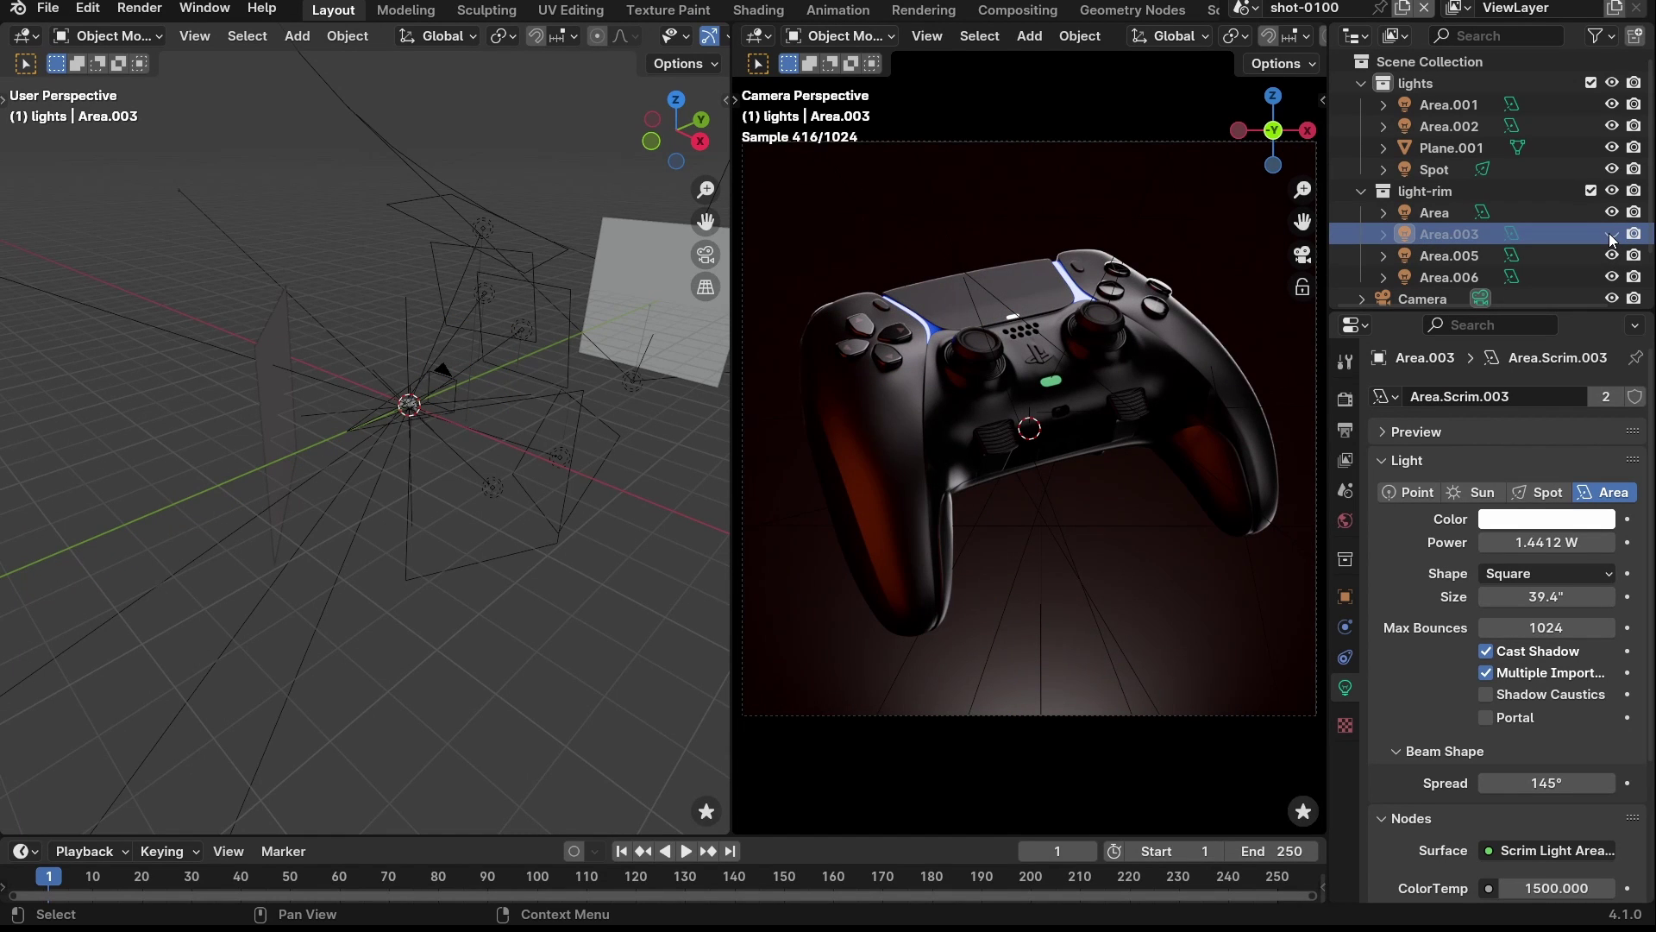
pyautogui.click(1611, 234)
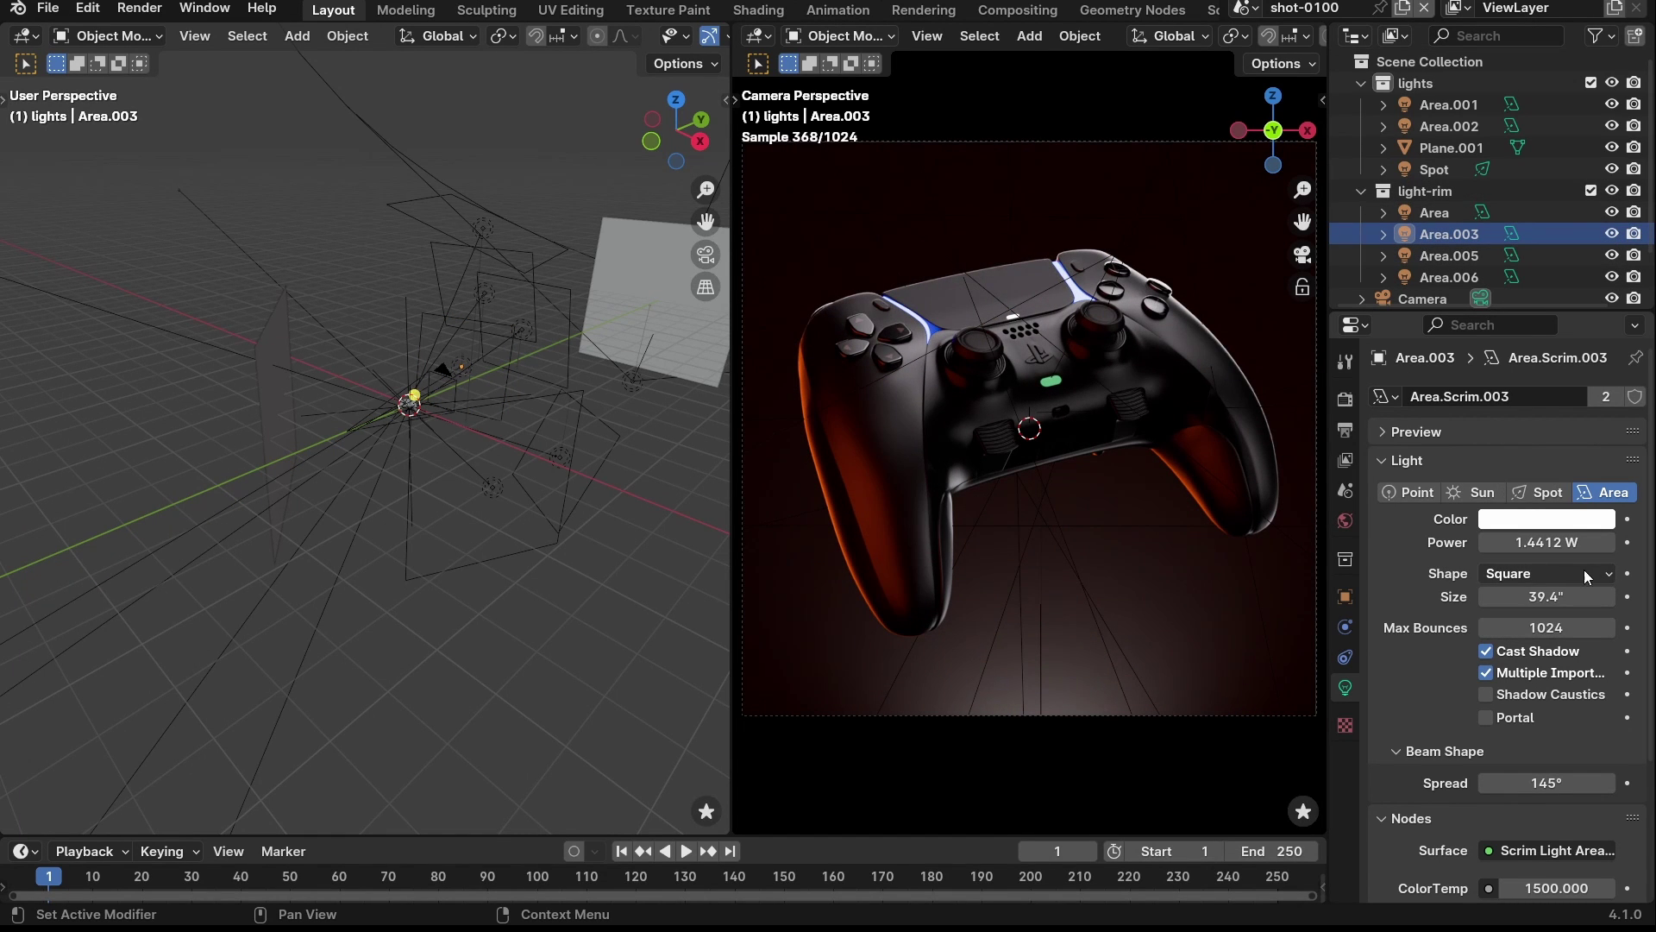
# - Compare the Area.003 light's color temperature with the Blackbody temperature of the Plane.001 material, ending with Area.003 selected
pyautogui.scroll(-5, 1528, 442)
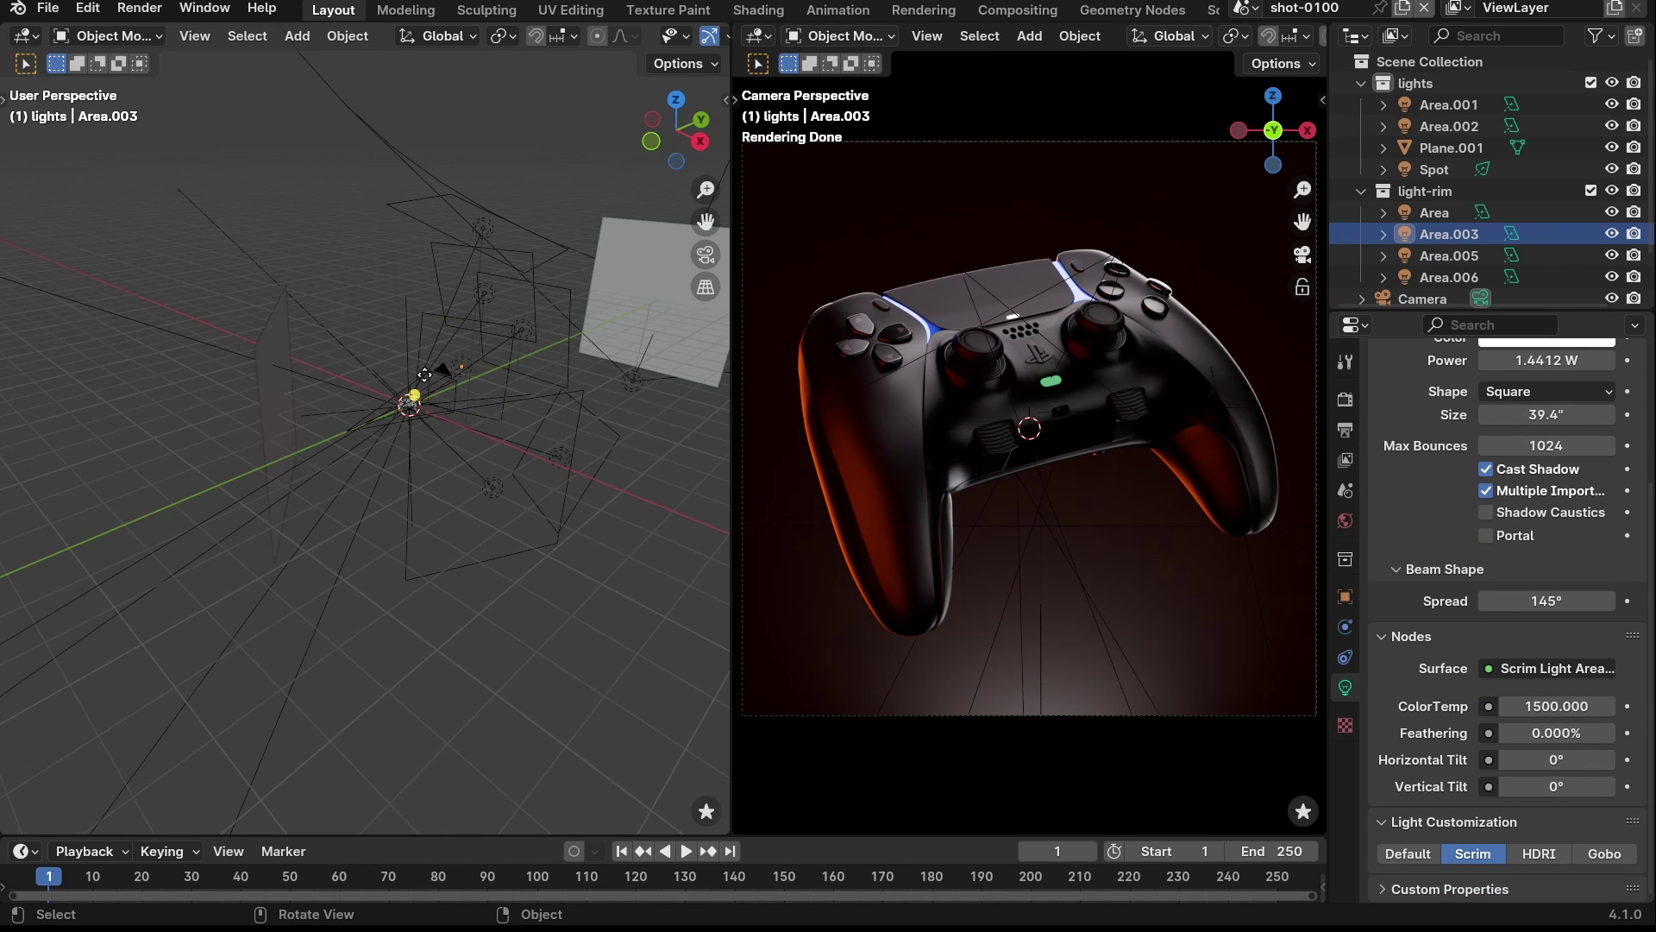
pyautogui.moveTo(423, 374); pyautogui.dragTo(231, 374, button='middle')
pyautogui.click(231, 374)
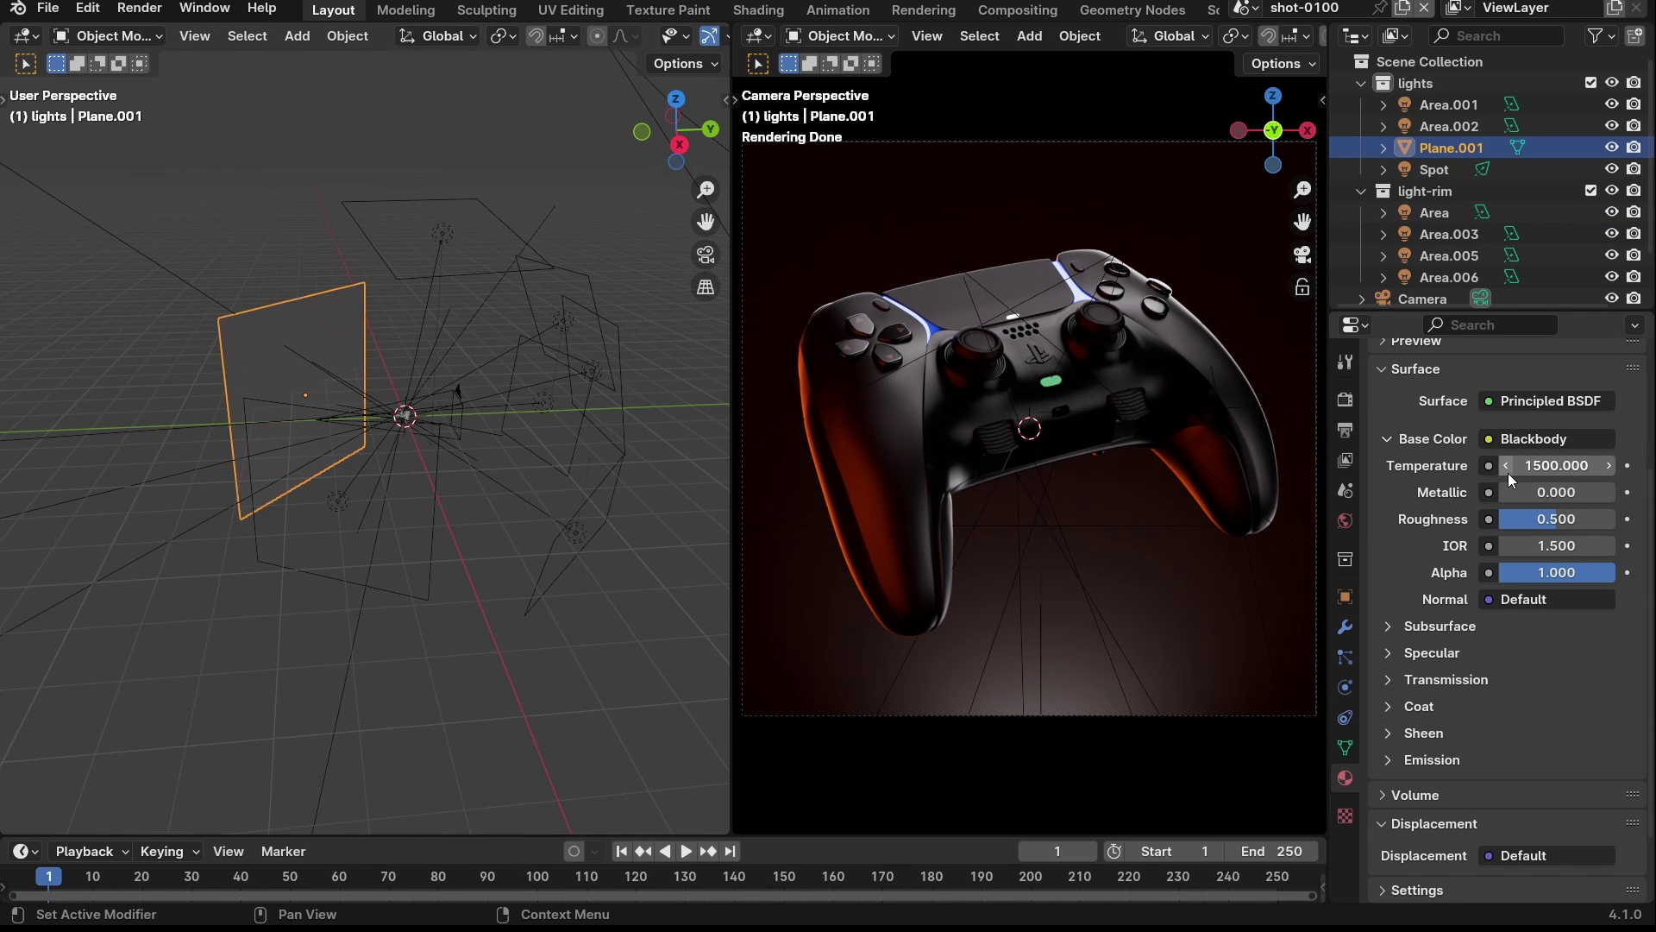
pyautogui.click(1458, 234)
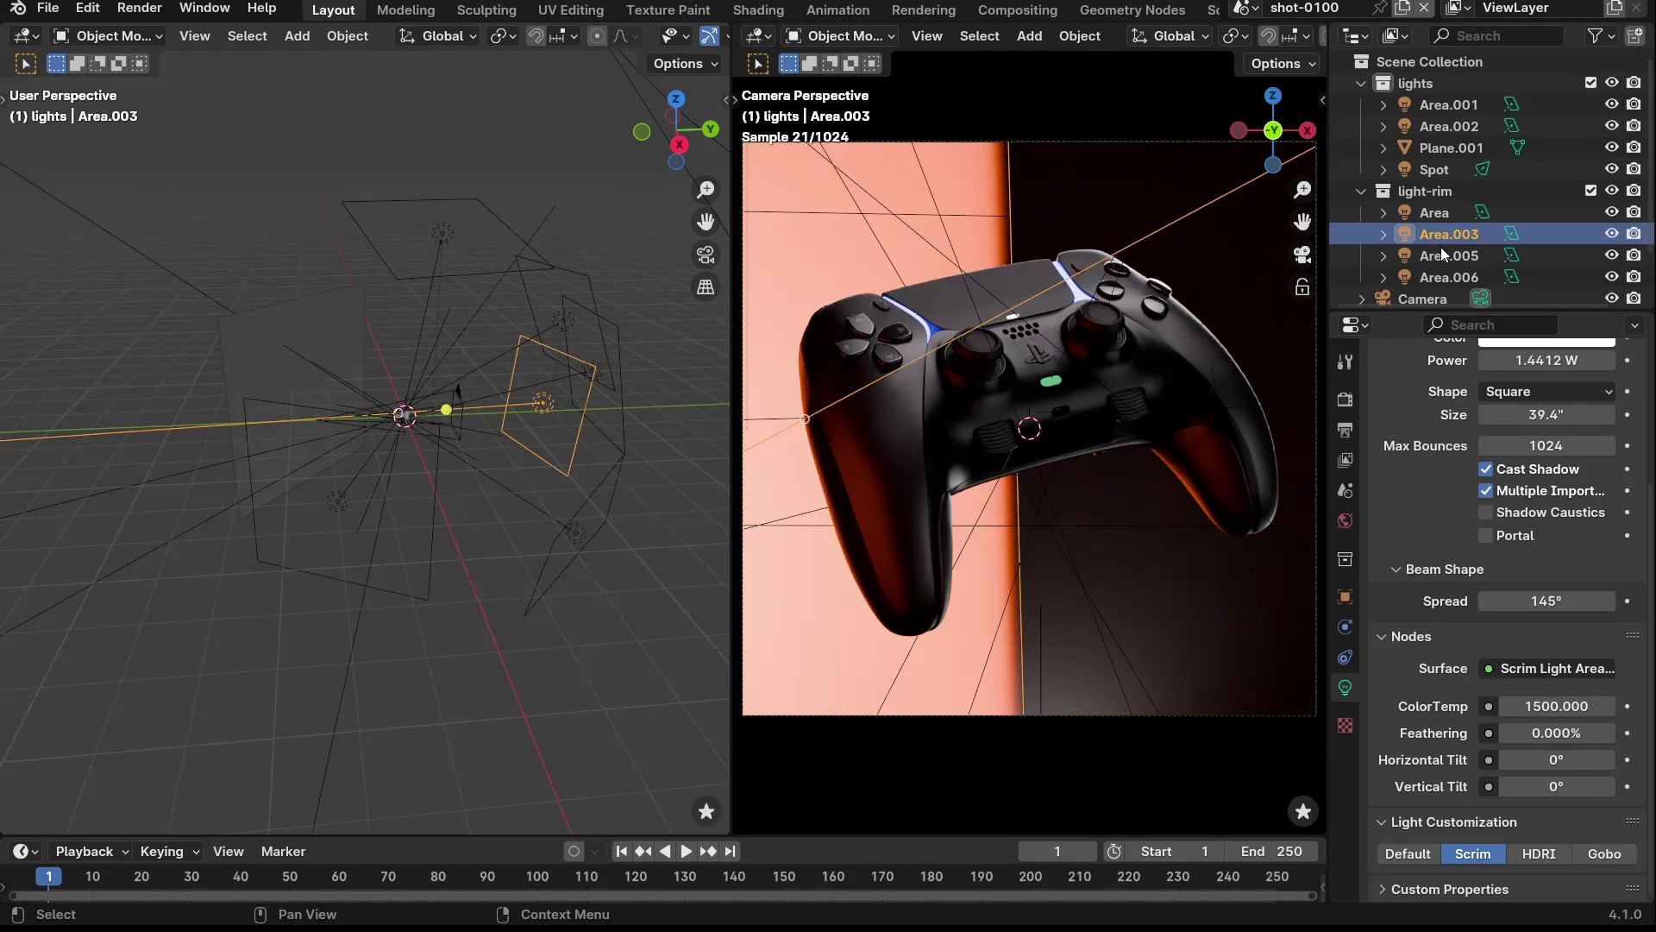
# - Try color temperatures of 6500 and 2000 on the Area.003 rim light, with the light deselected to compare the rim color
pyautogui.click(1573, 707)
pyautogui.write('6500')
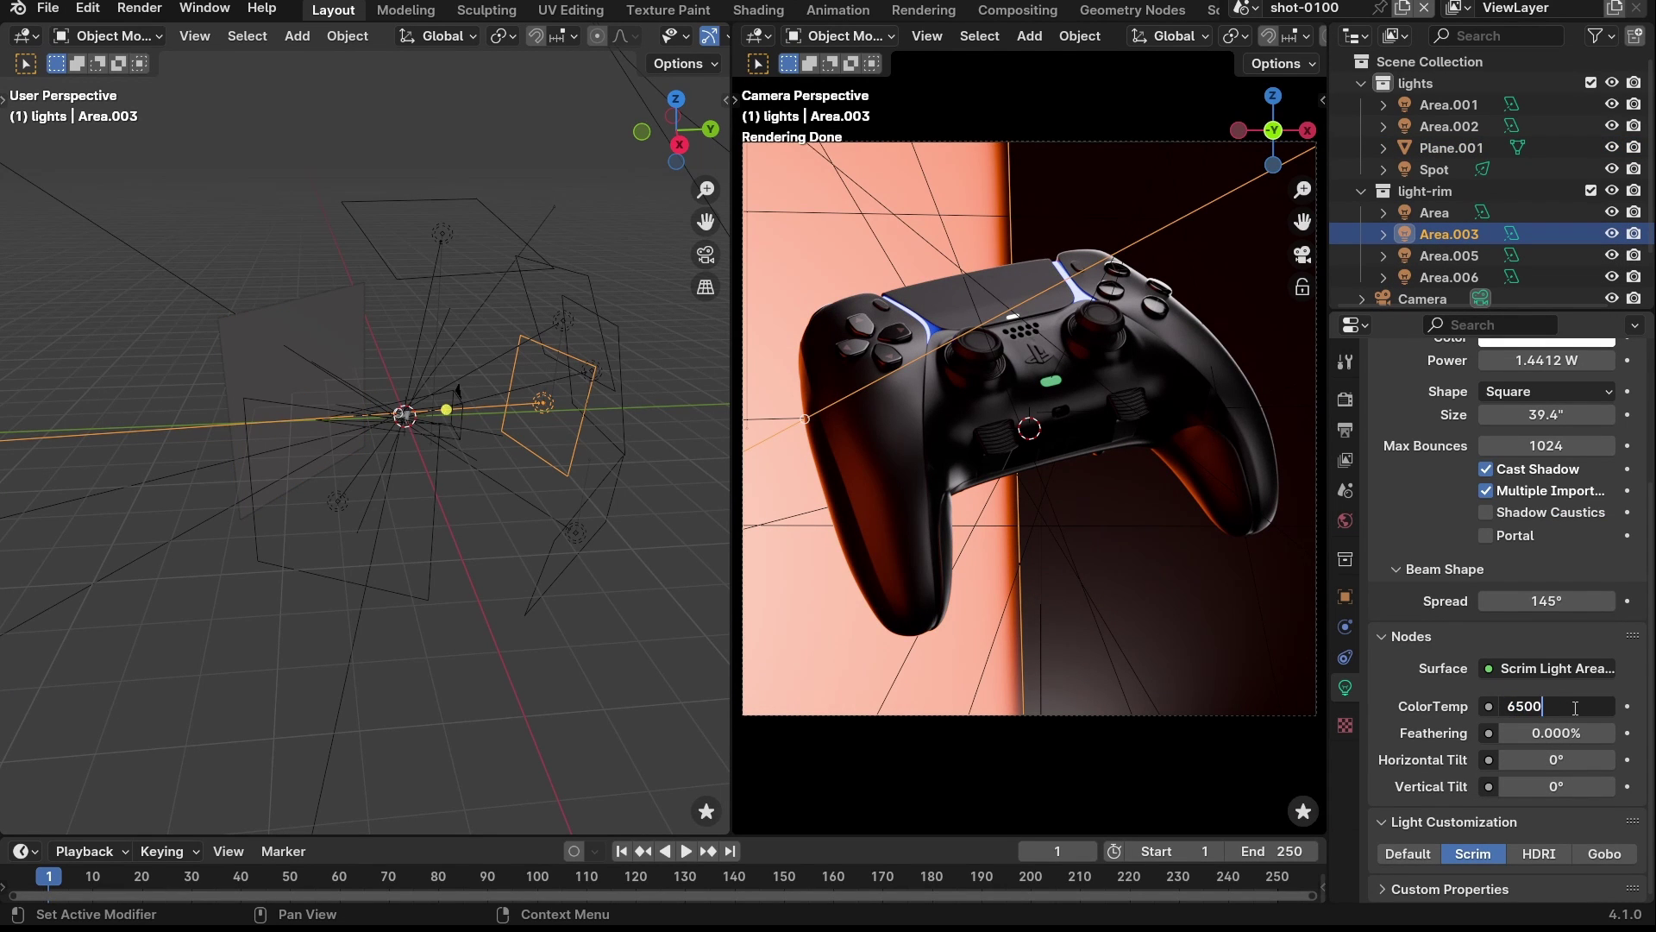
pyautogui.press('Return')
pyautogui.click(250, 277)
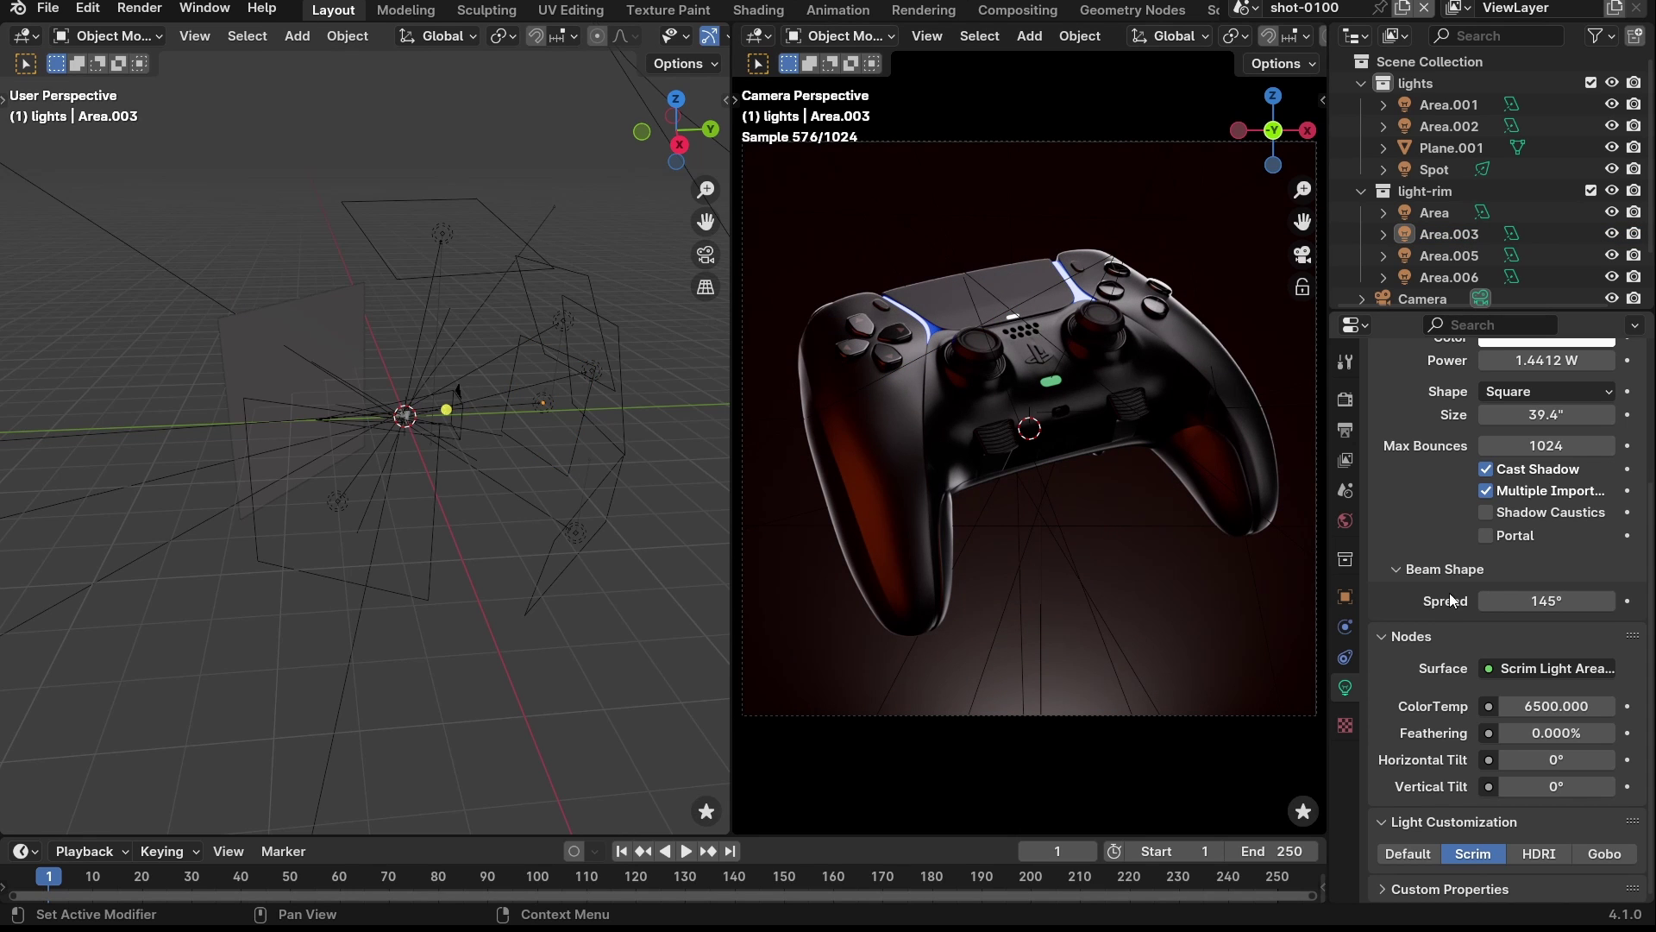
pyautogui.click(1531, 709)
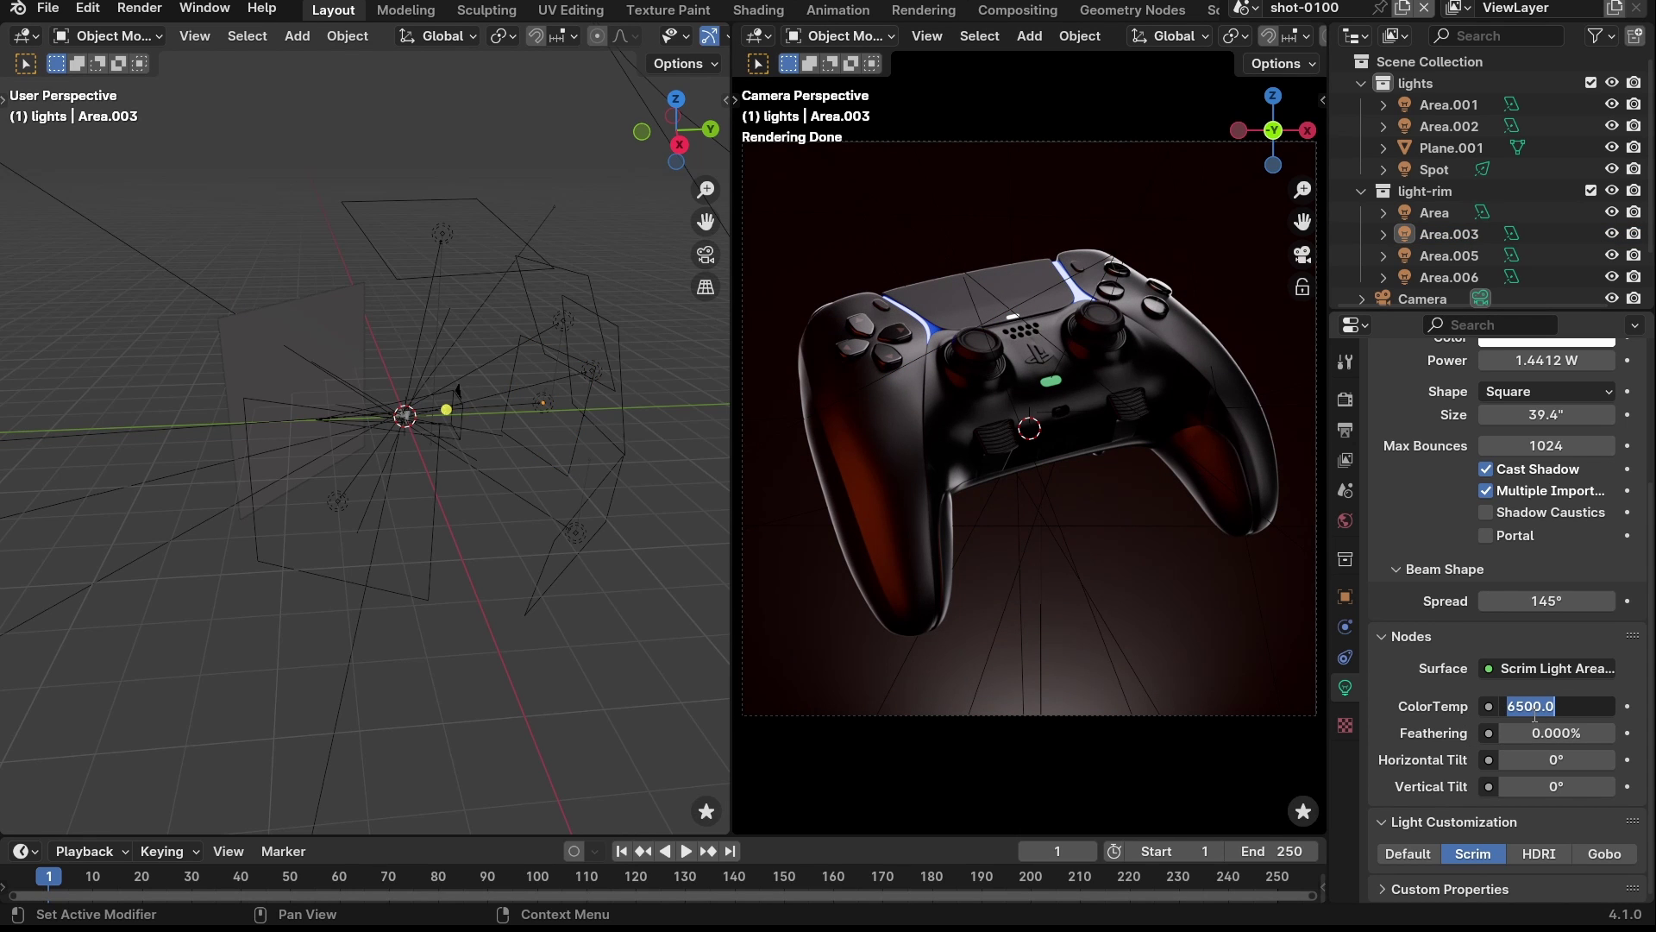
pyautogui.write('2000')
pyautogui.press('Return')
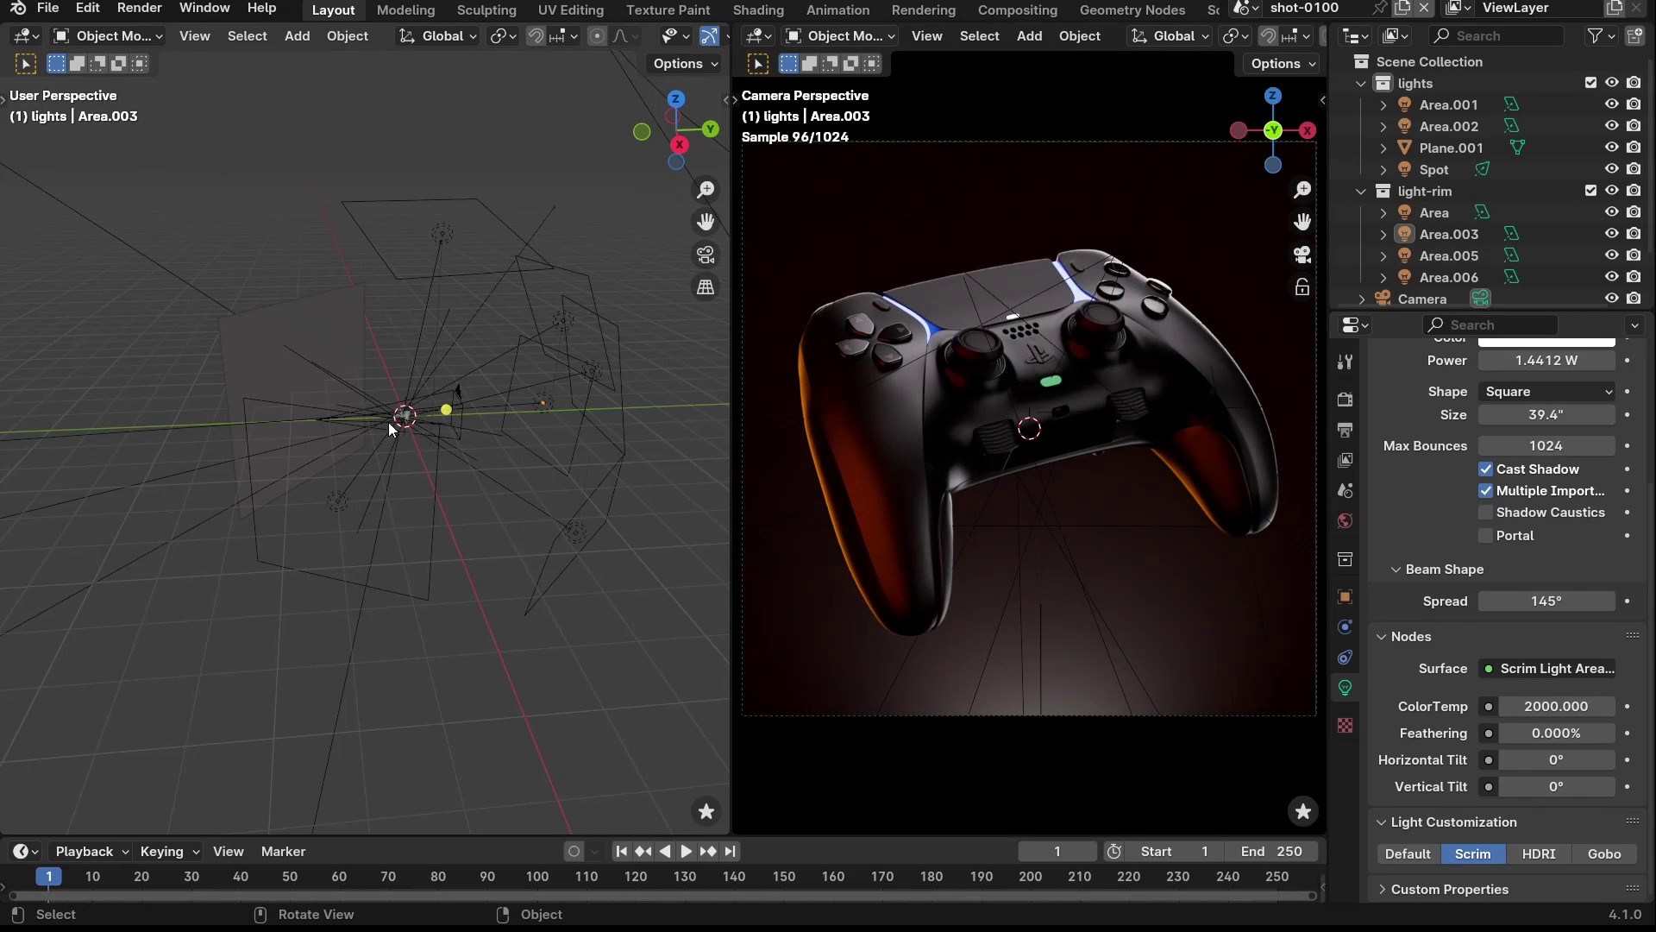
# - Try color temperatures of 1500 and 1000 on the Area.003 rim light
pyautogui.click(1527, 706)
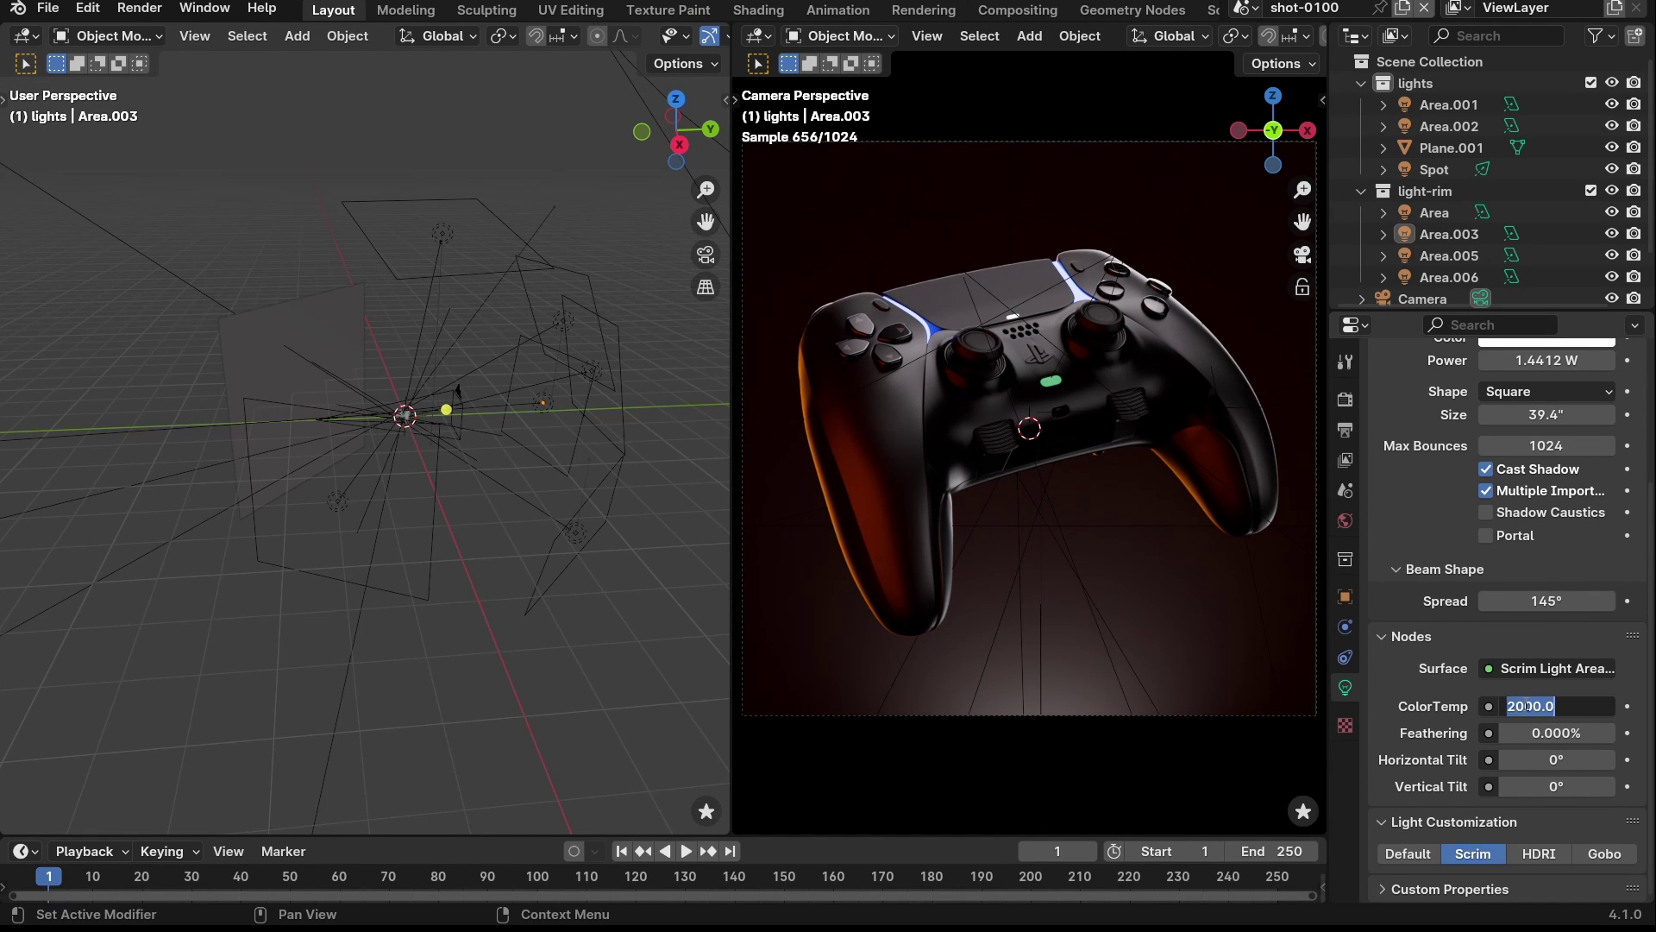
pyautogui.write('1500')
pyautogui.press('Return')
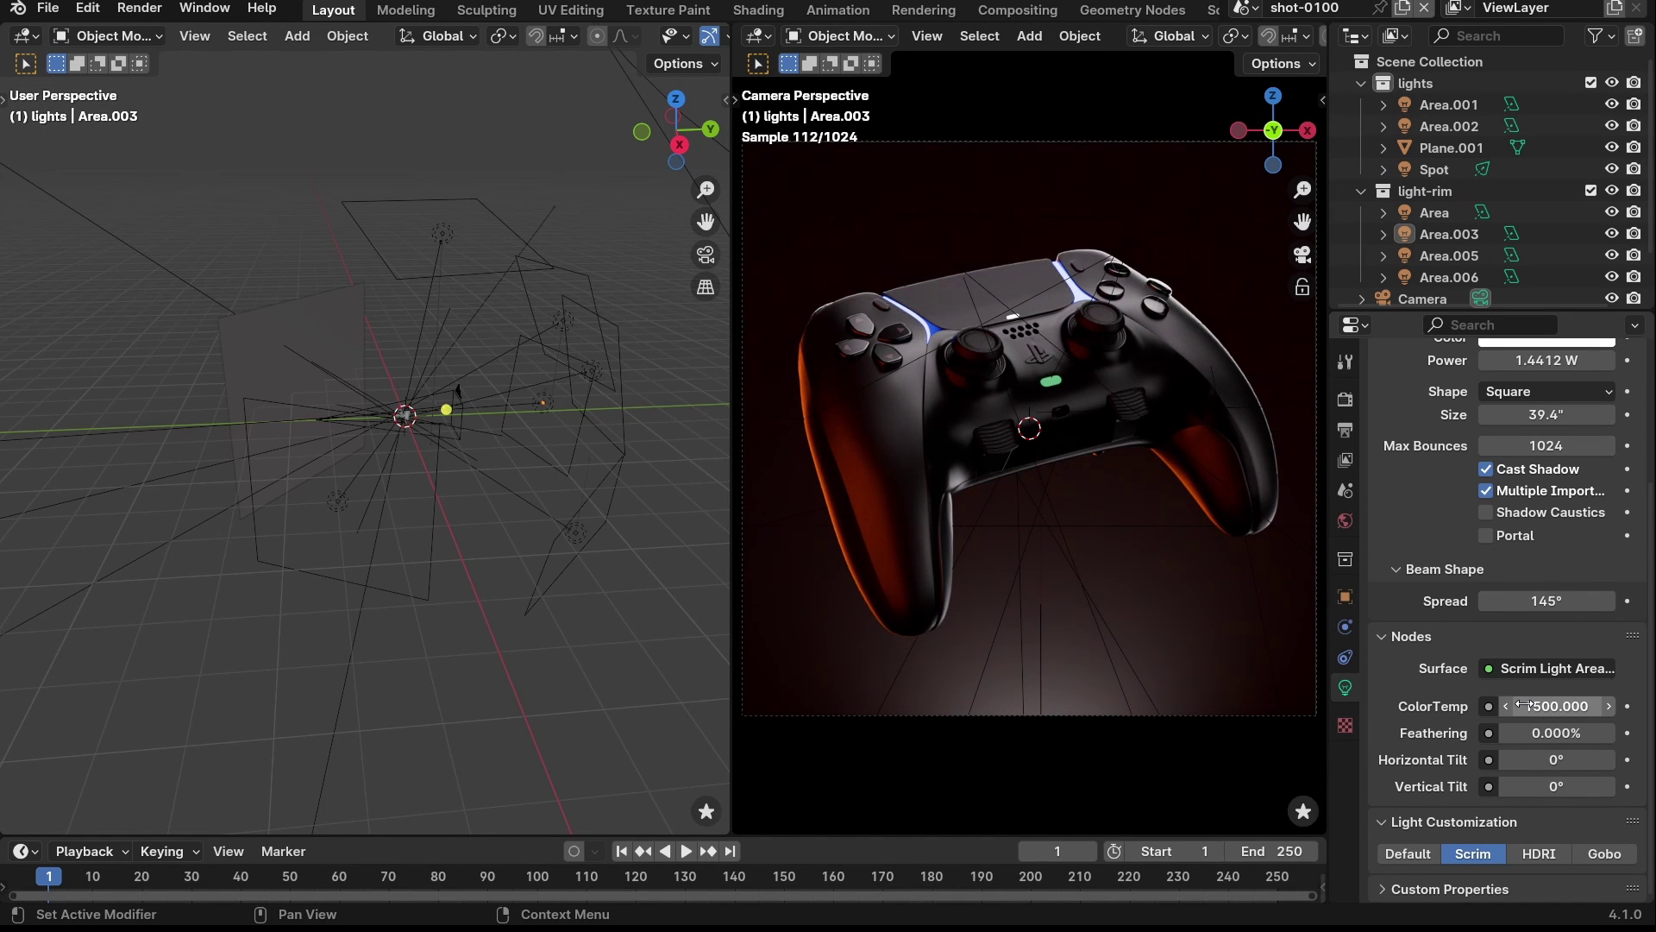
pyautogui.click(1525, 705)
pyautogui.write('1000')
pyautogui.press('Return')
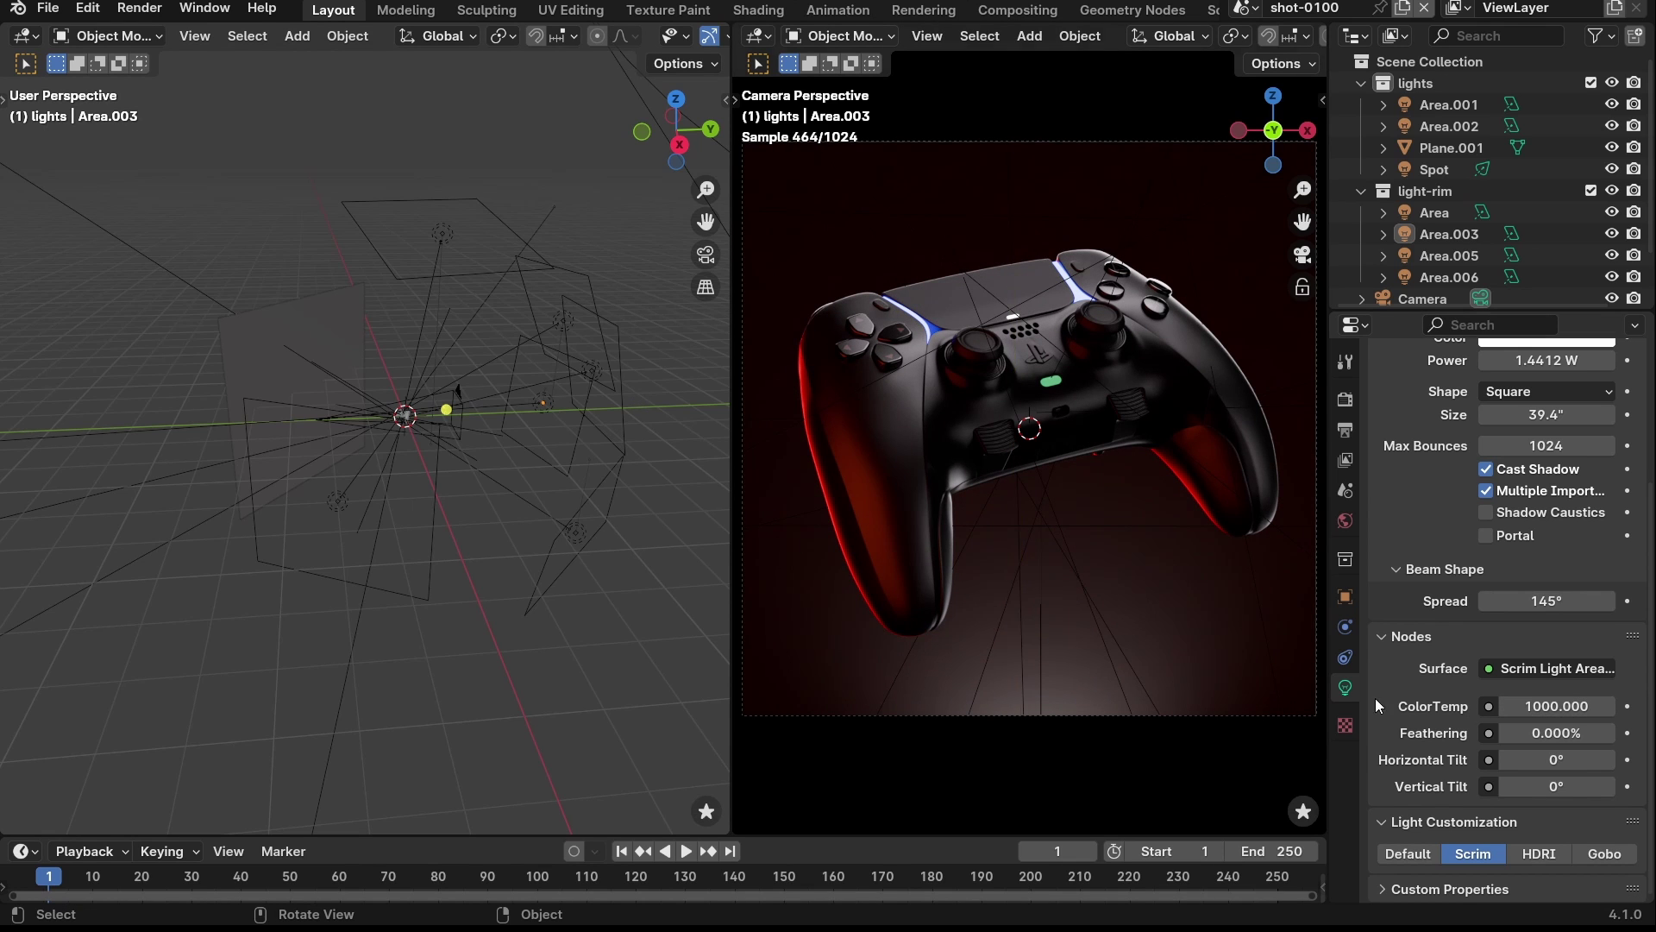
# - Set the Area.003 rim light's color temperature to 1250
pyautogui.click(1581, 704)
pyautogui.write('1250')
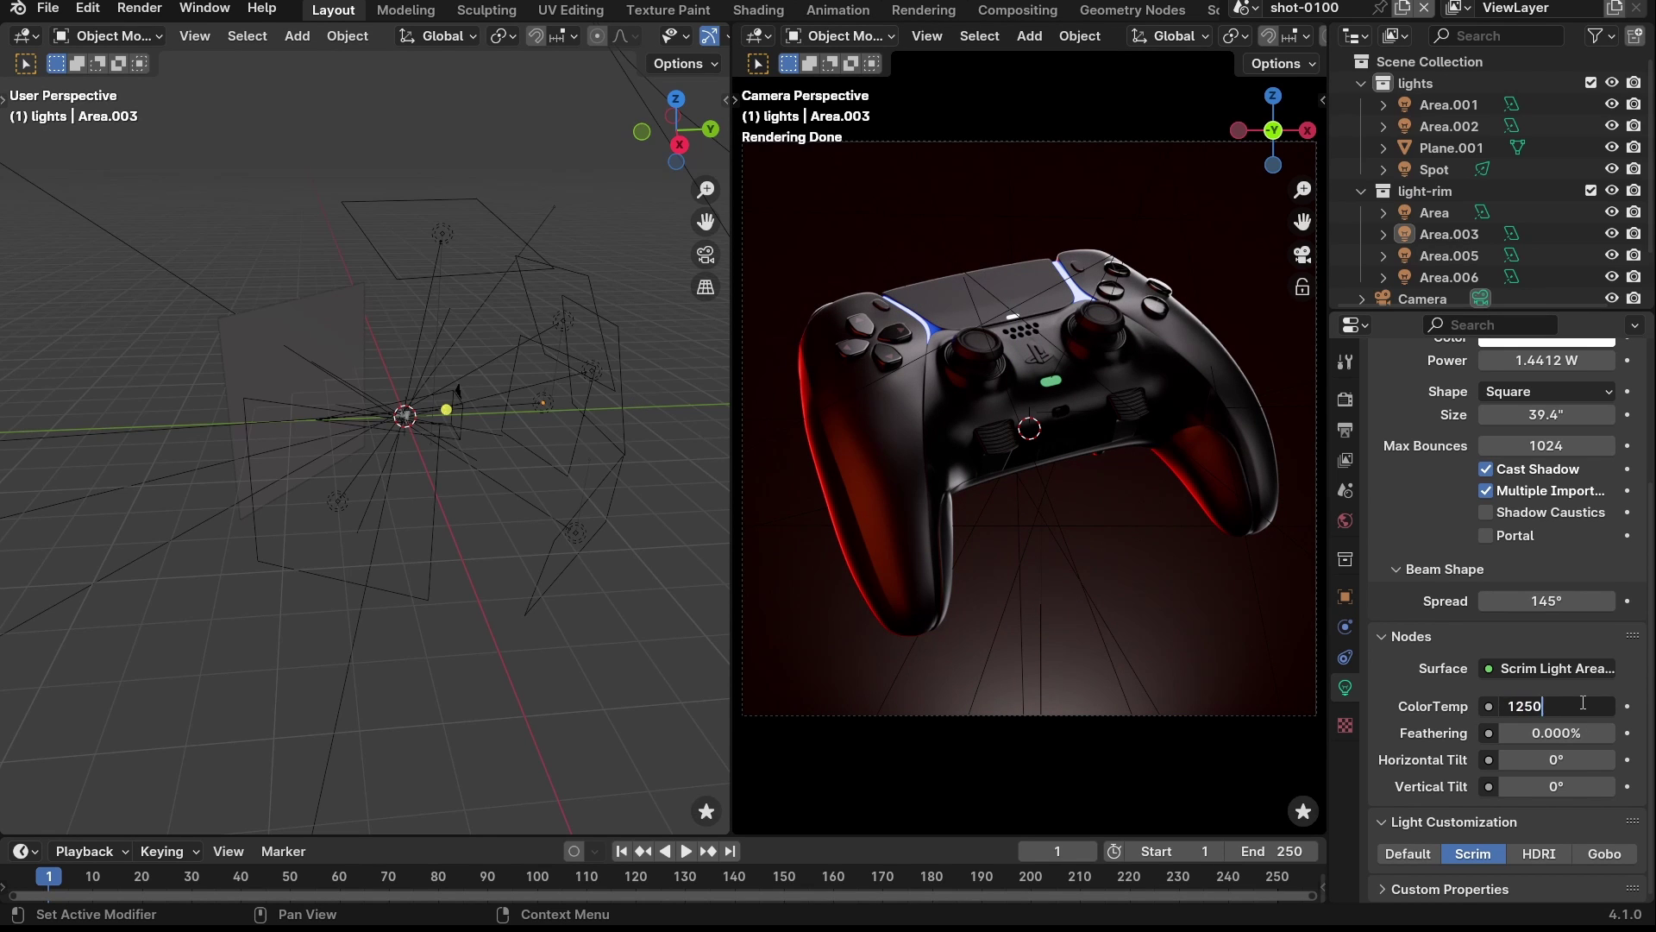
pyautogui.press('Return')
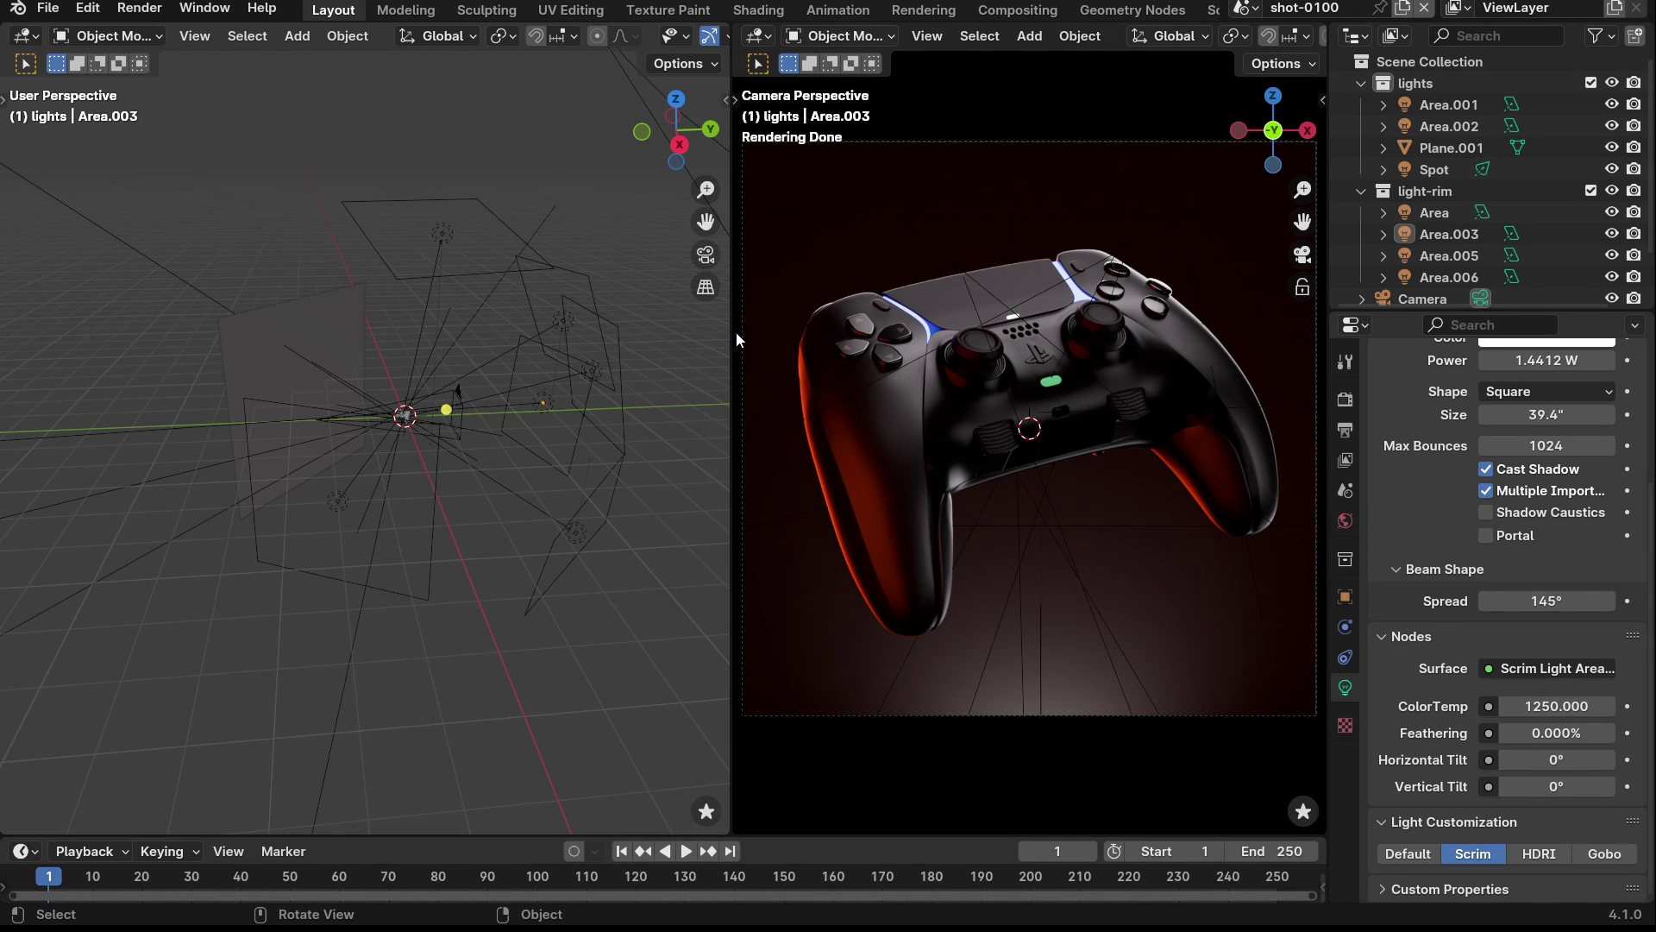
# - Select the Plane.001 reflector and show its object properties
pyautogui.moveTo(288, 286); pyautogui.dragTo(587, 379, button='middle')
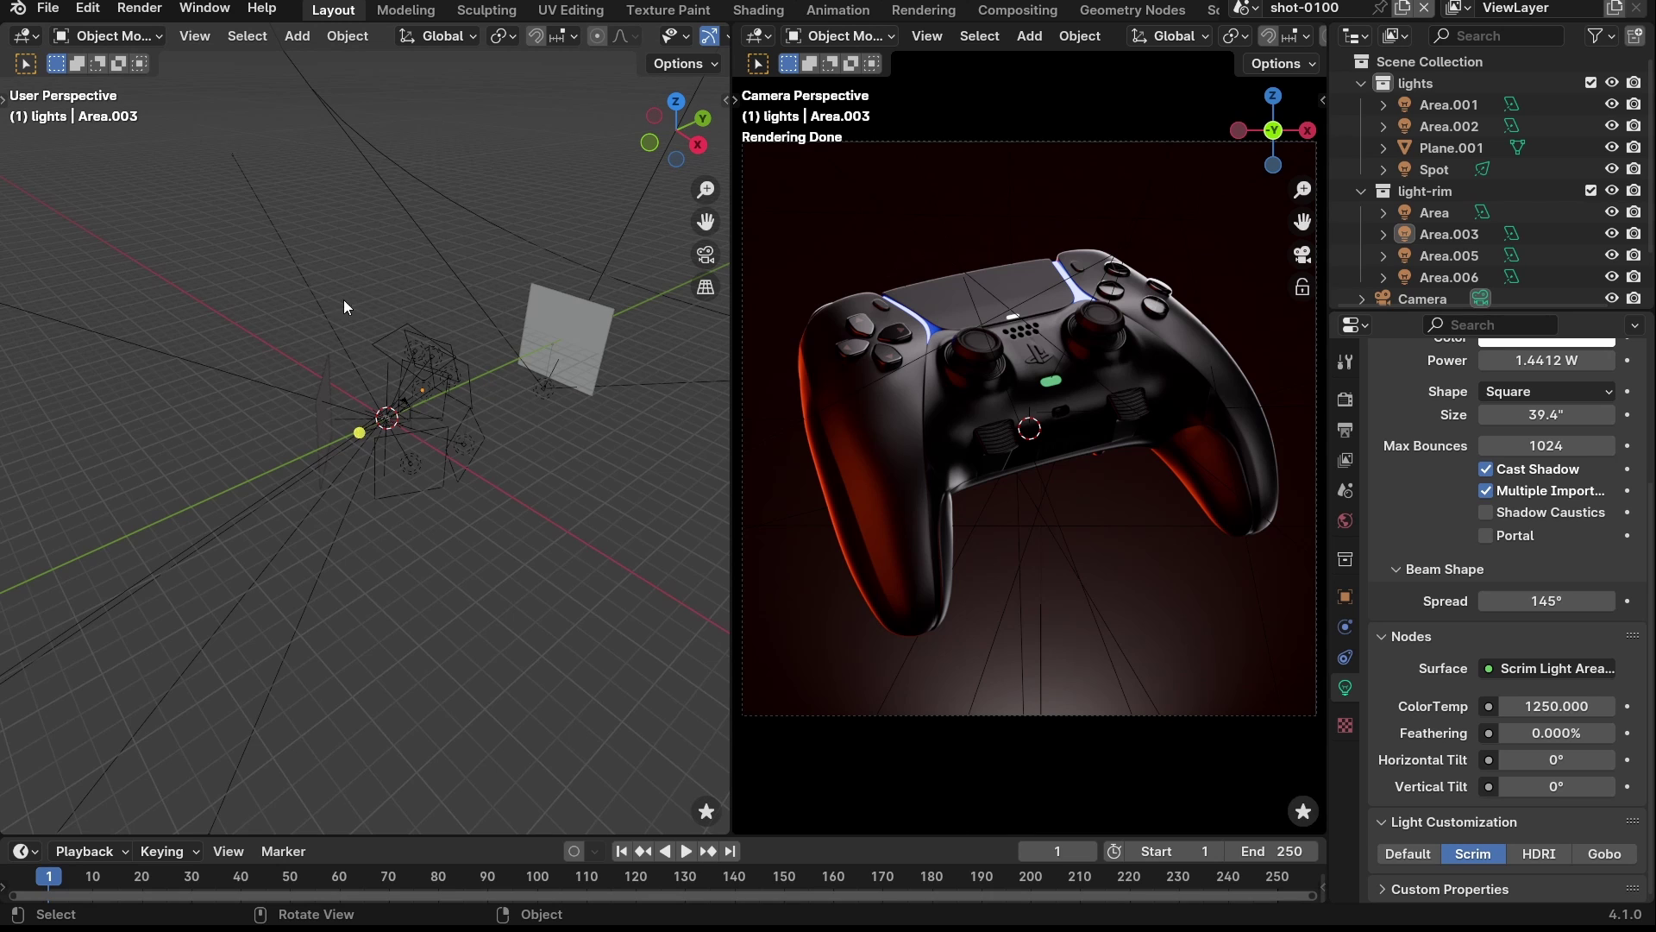
pyautogui.moveTo(344, 306); pyautogui.dragTo(307, 325, button='middle')
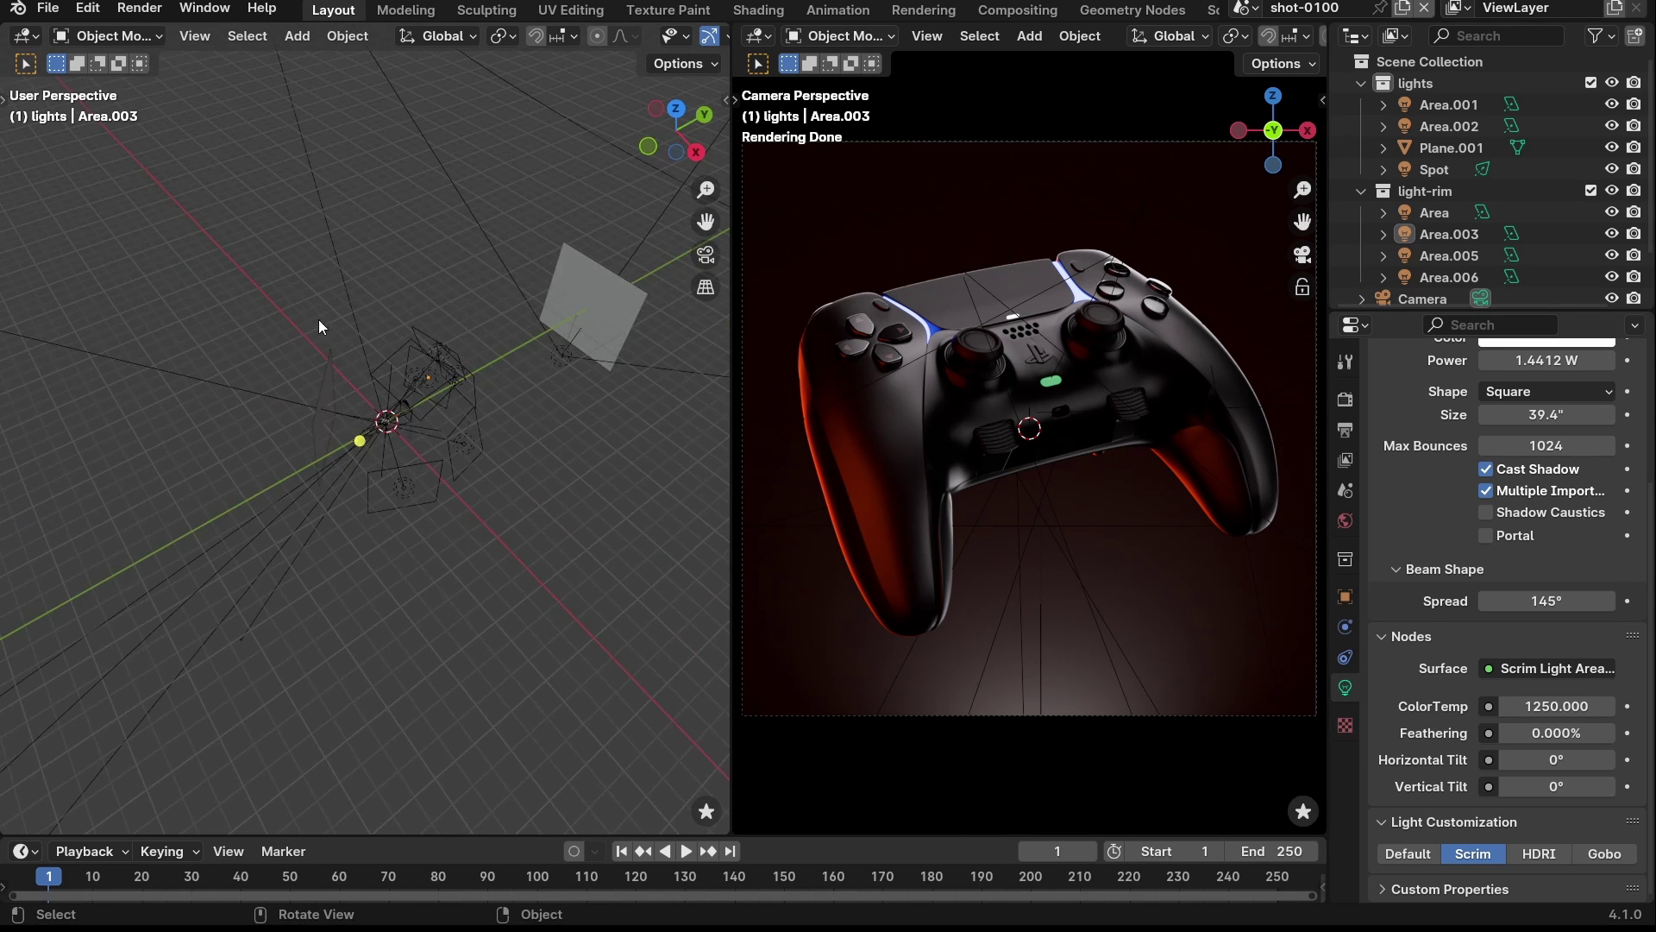
pyautogui.scroll(8, 320, 326)
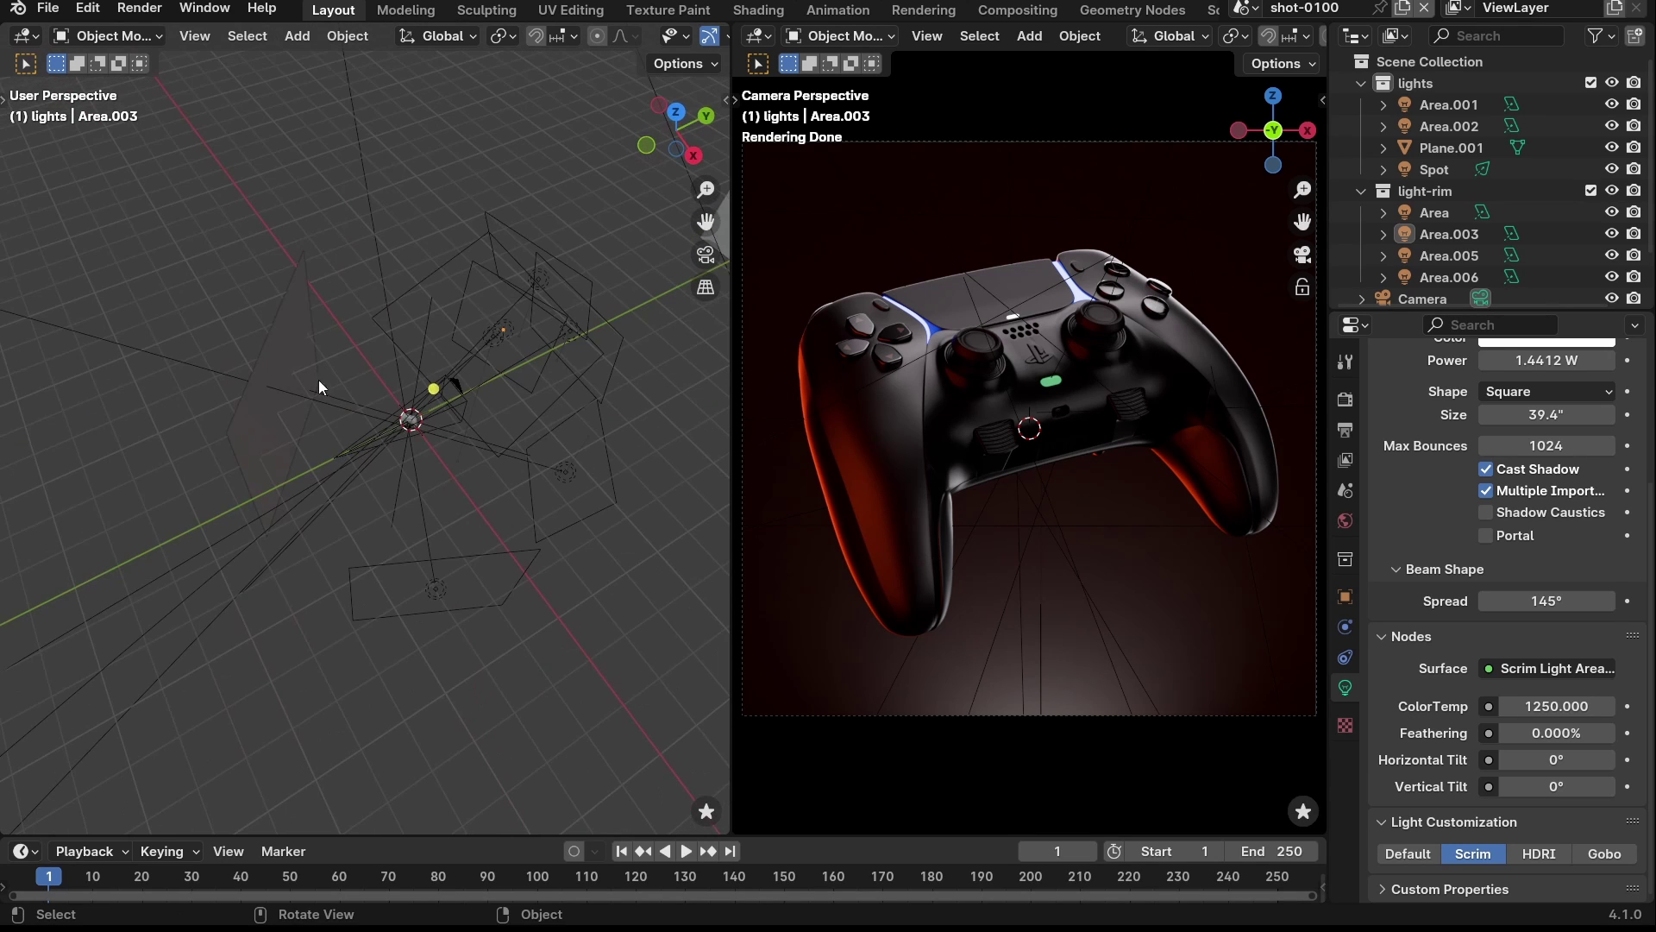
pyautogui.click(302, 354)
pyautogui.moveTo(412, 489); pyautogui.dragTo(457, 483, button='middle')
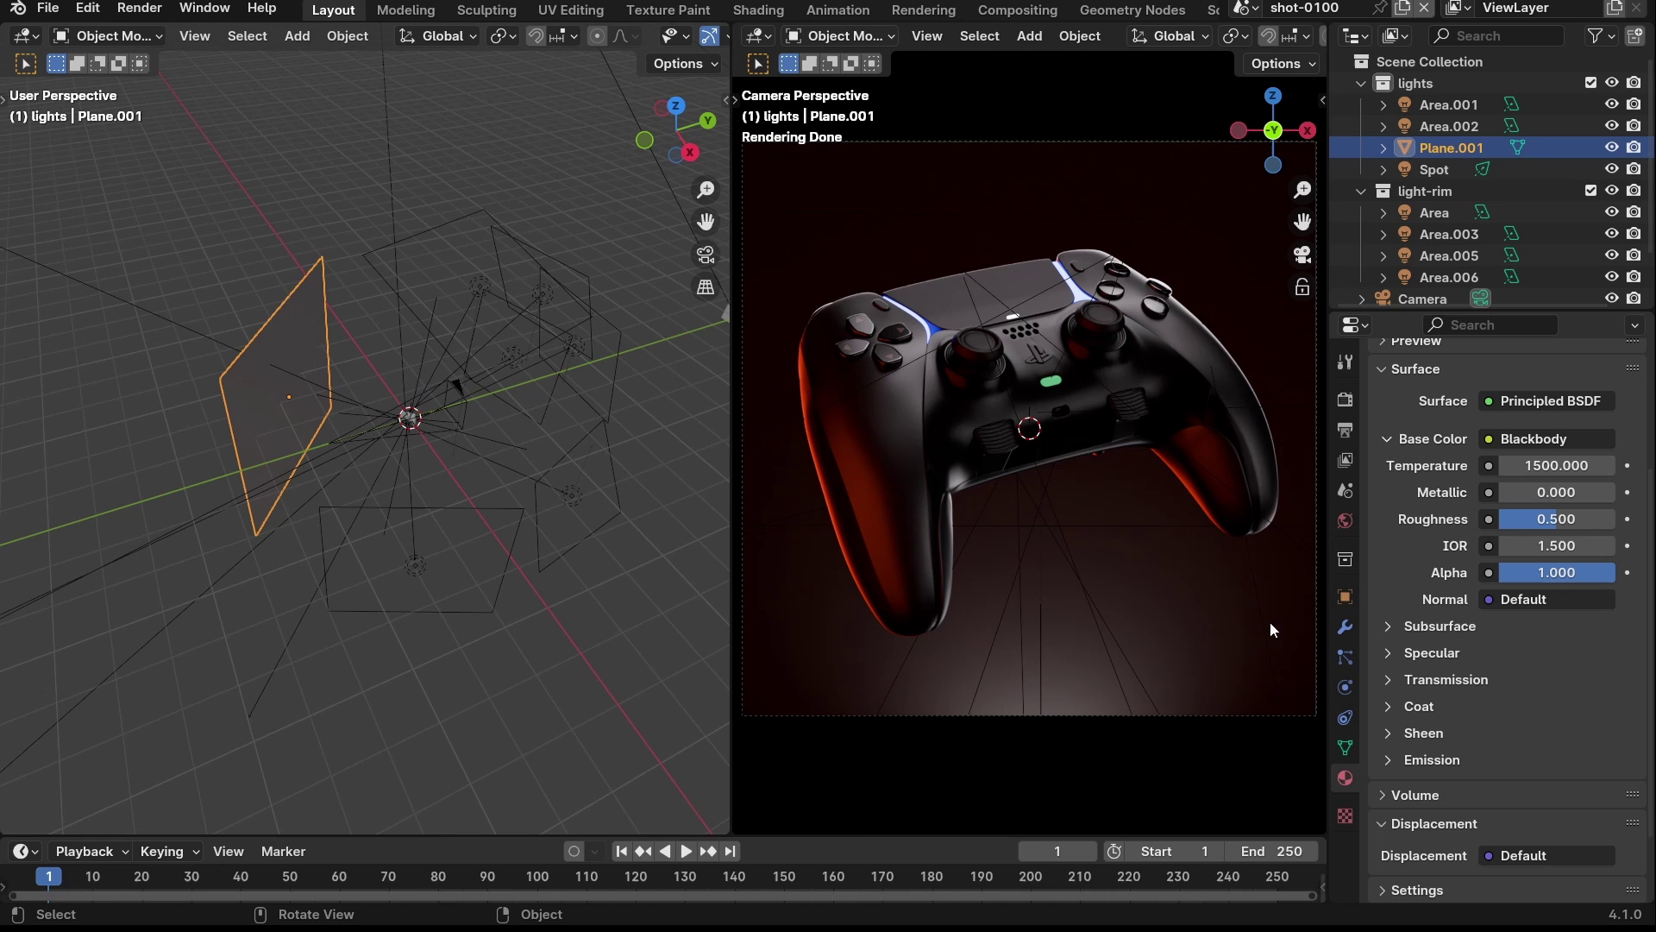
pyautogui.click(1344, 593)
pyautogui.scroll(3, 1402, 437)
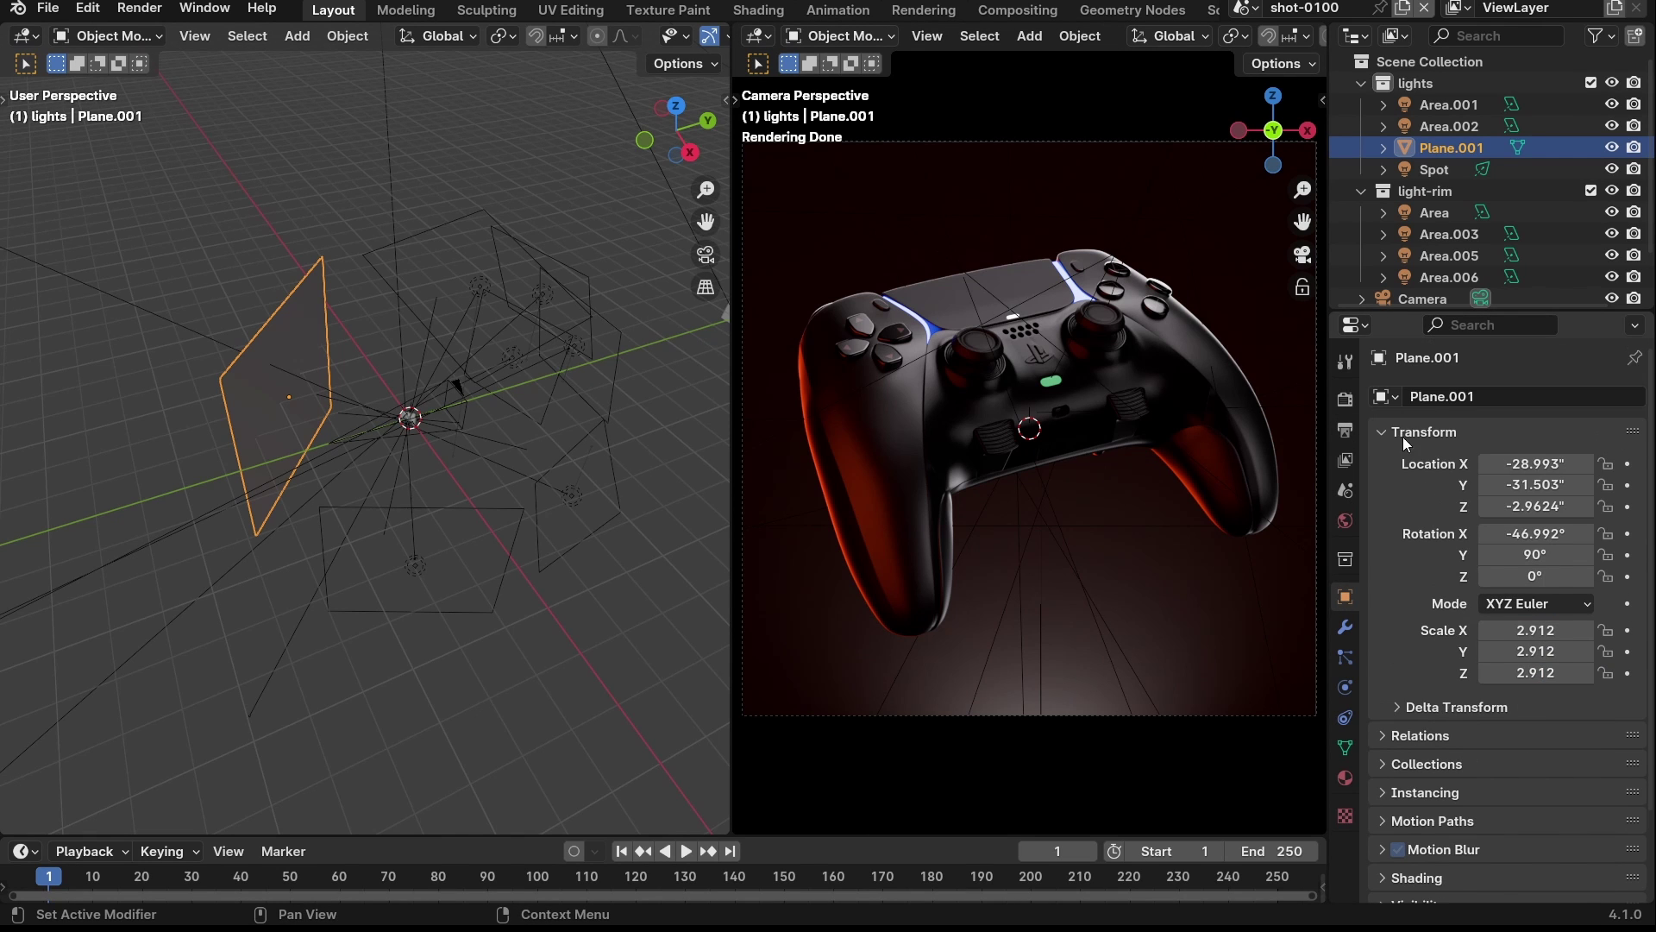
# - Look through the Plane.001 reflector's Visibility, Shading and Viewport Display settings for the option controlling its diffuse influence
pyautogui.click(1403, 433)
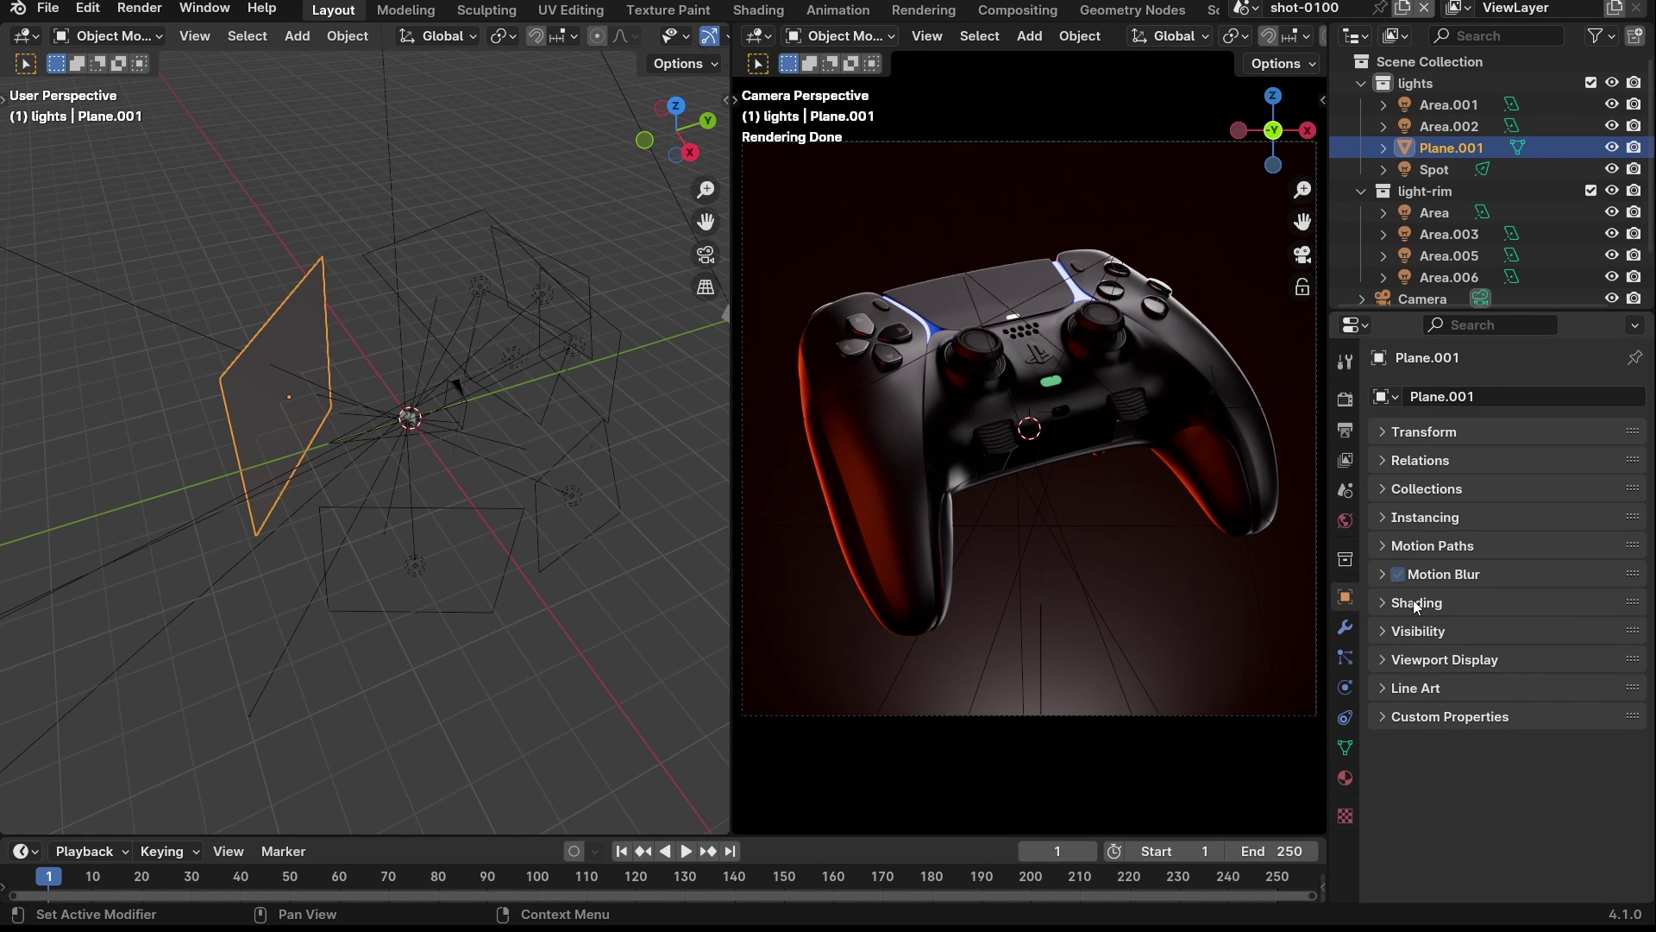
pyautogui.click(1415, 629)
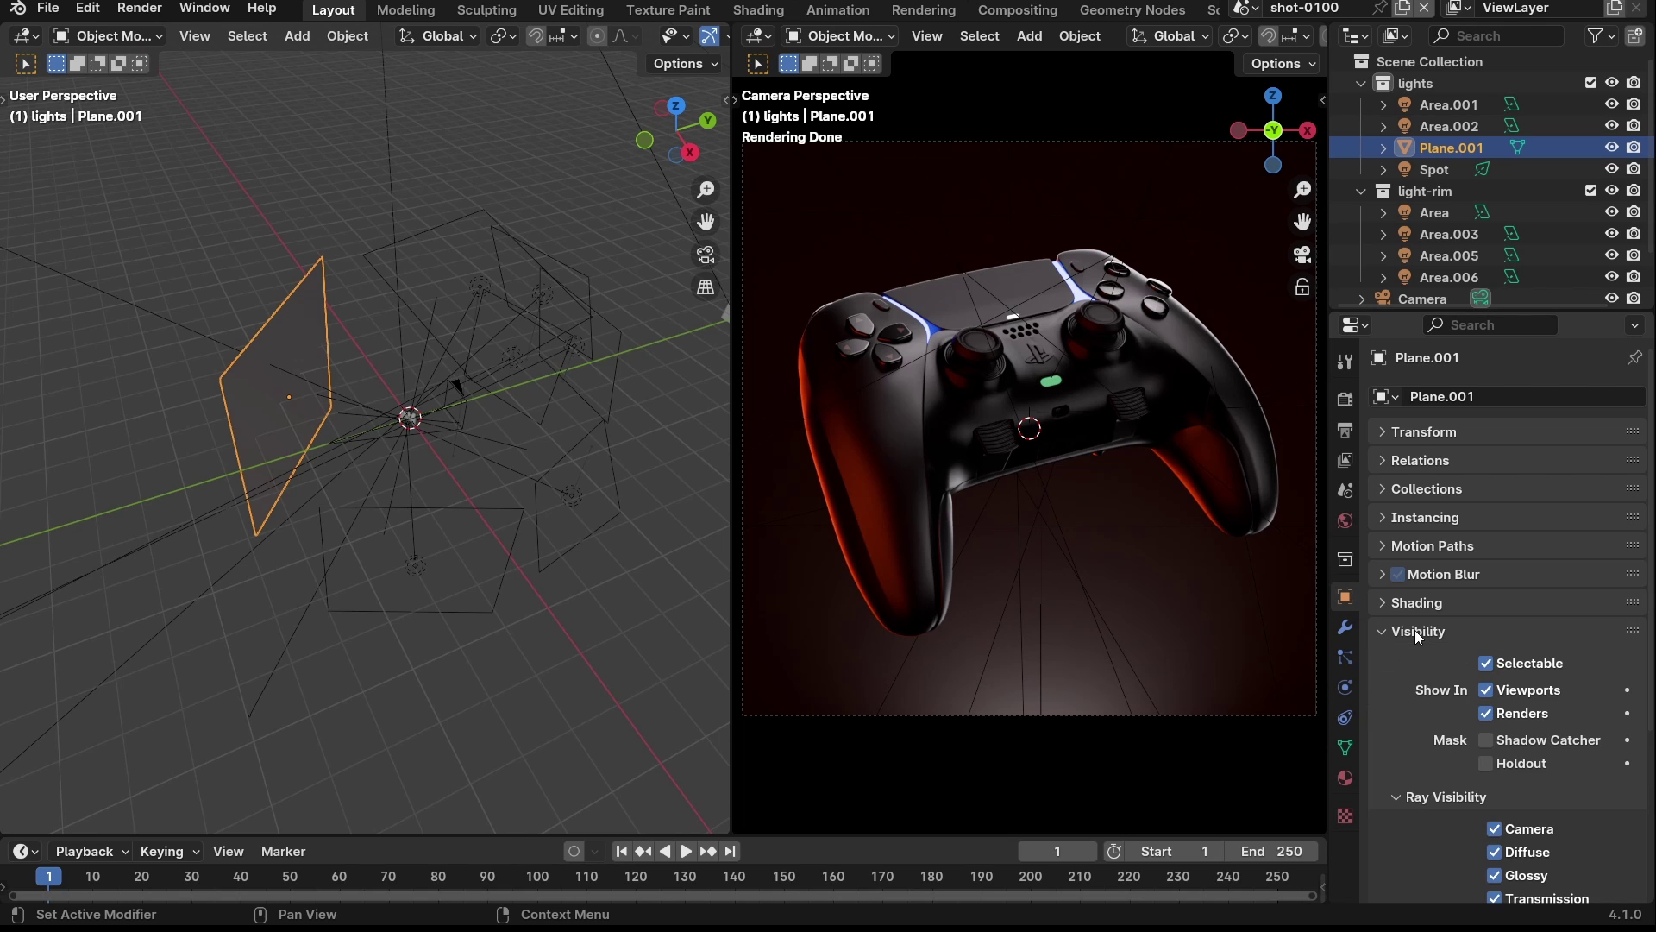
pyautogui.click(1414, 630)
pyautogui.click(1415, 603)
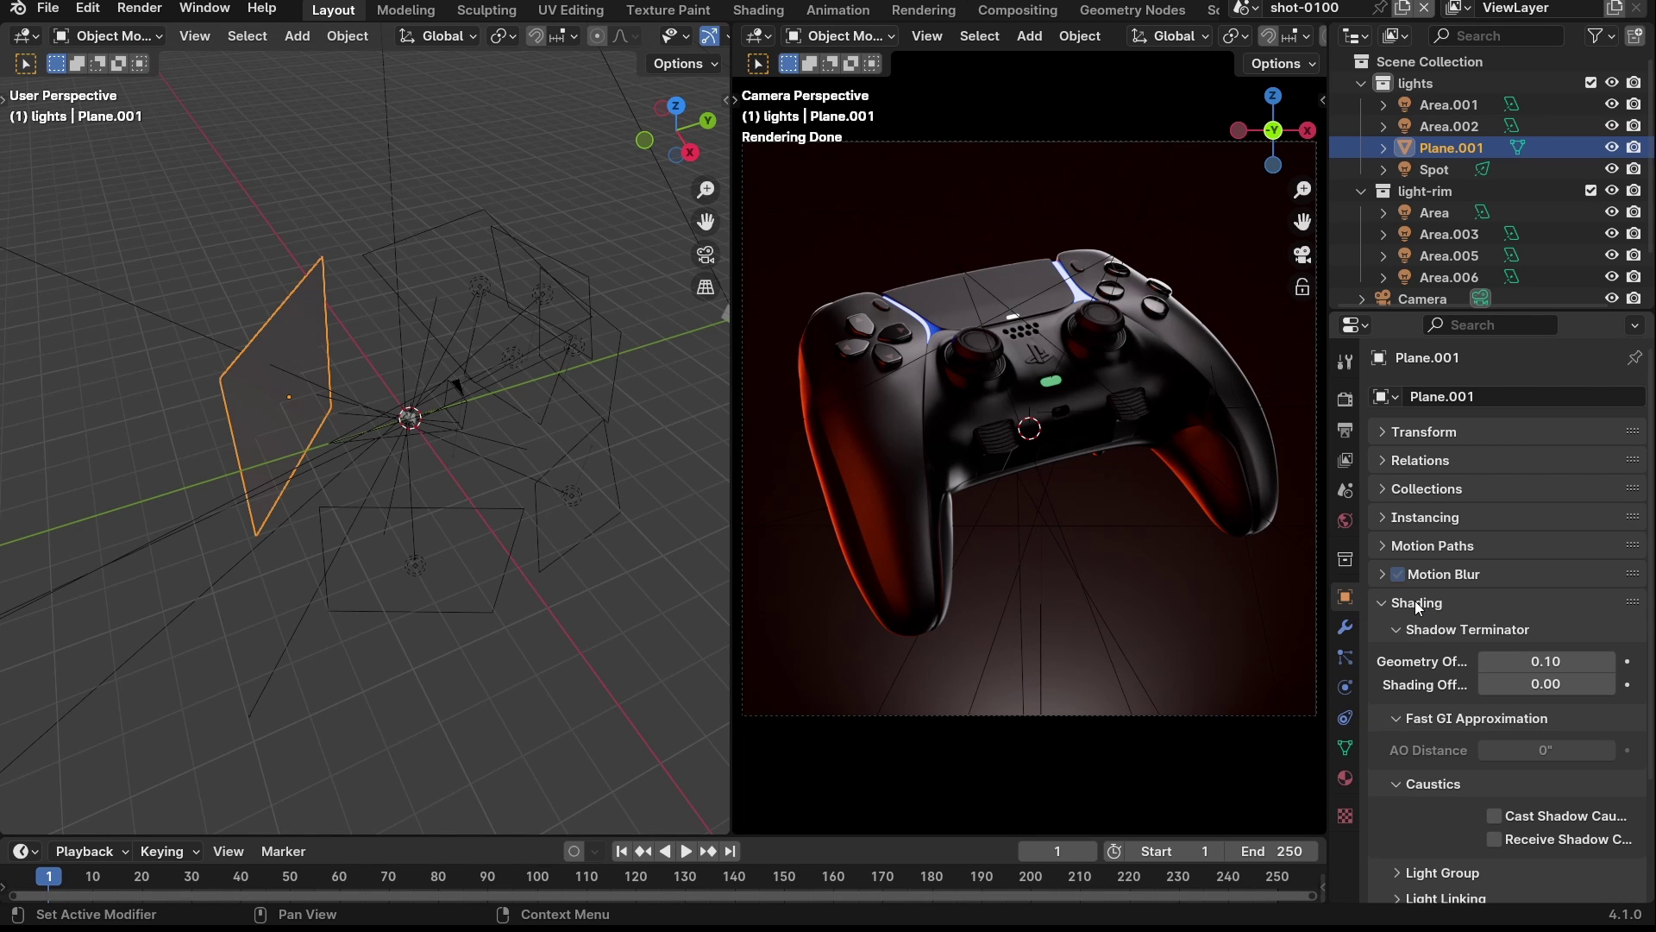
pyautogui.scroll(-4, 1455, 661)
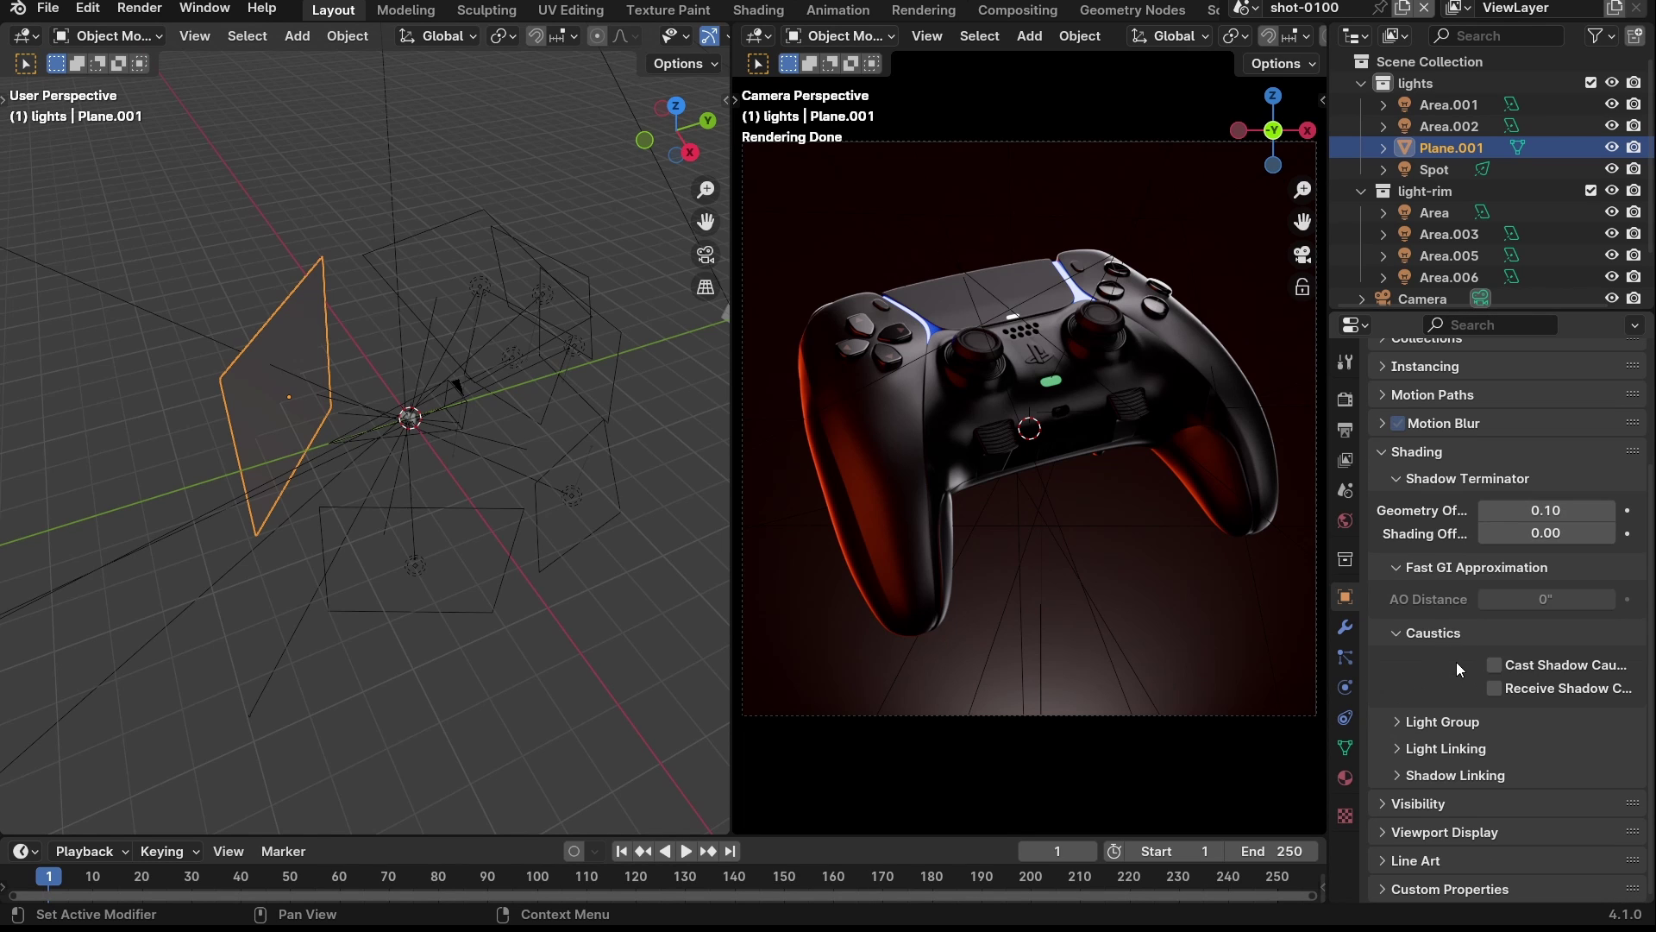
pyautogui.click(1392, 479)
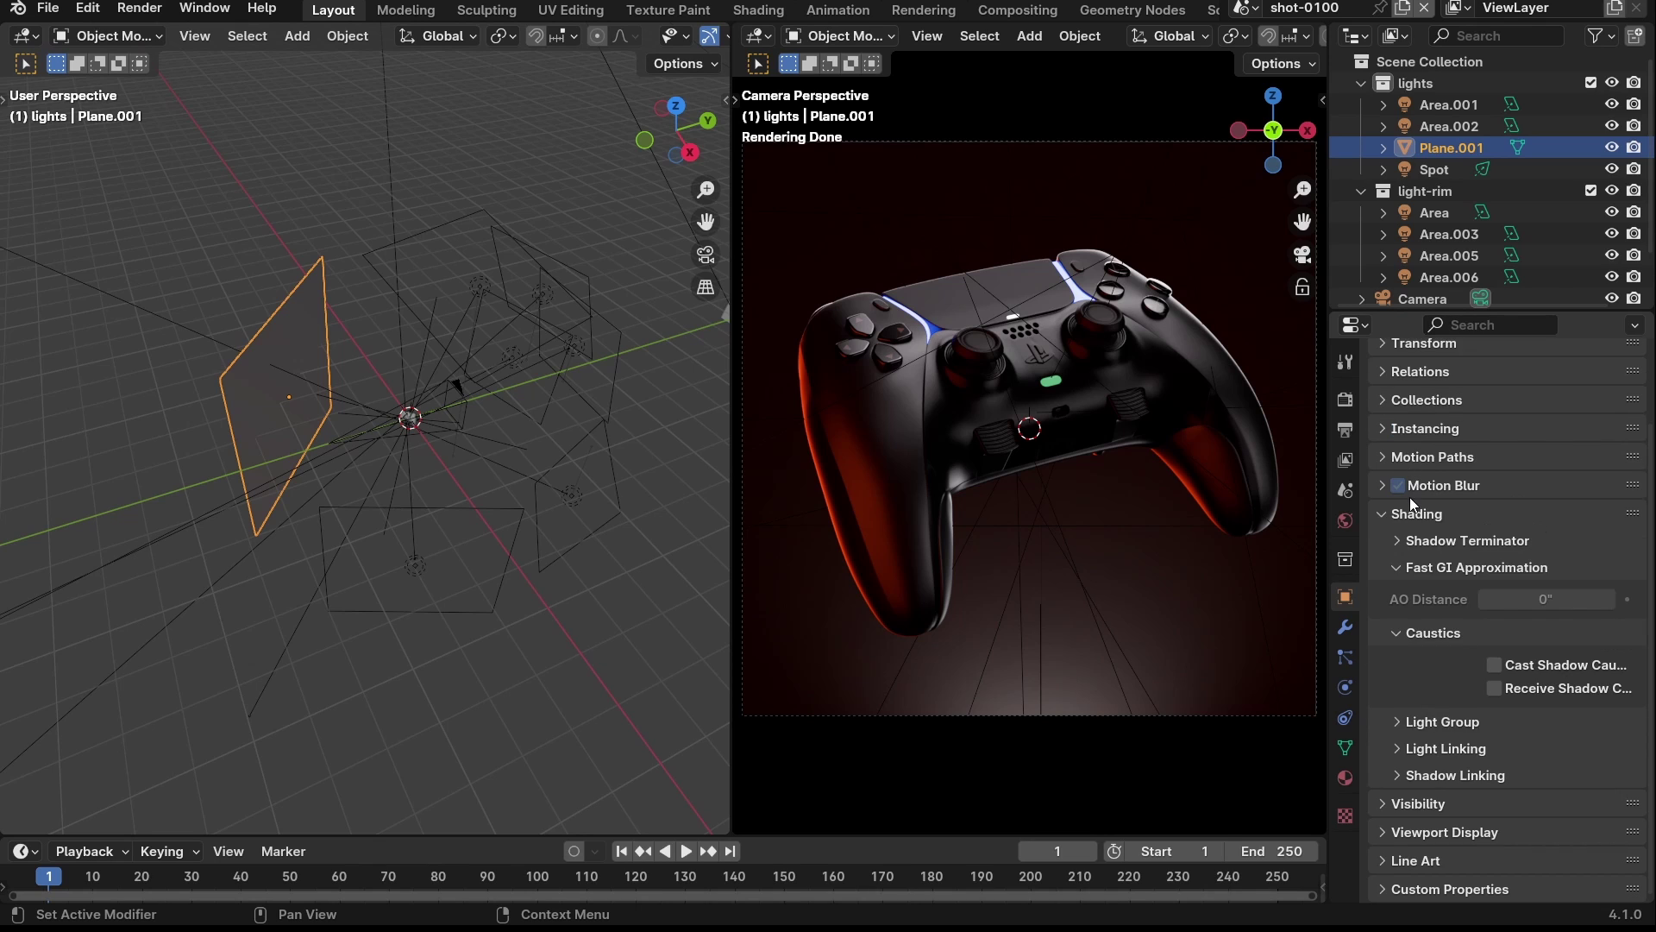
pyautogui.click(1414, 514)
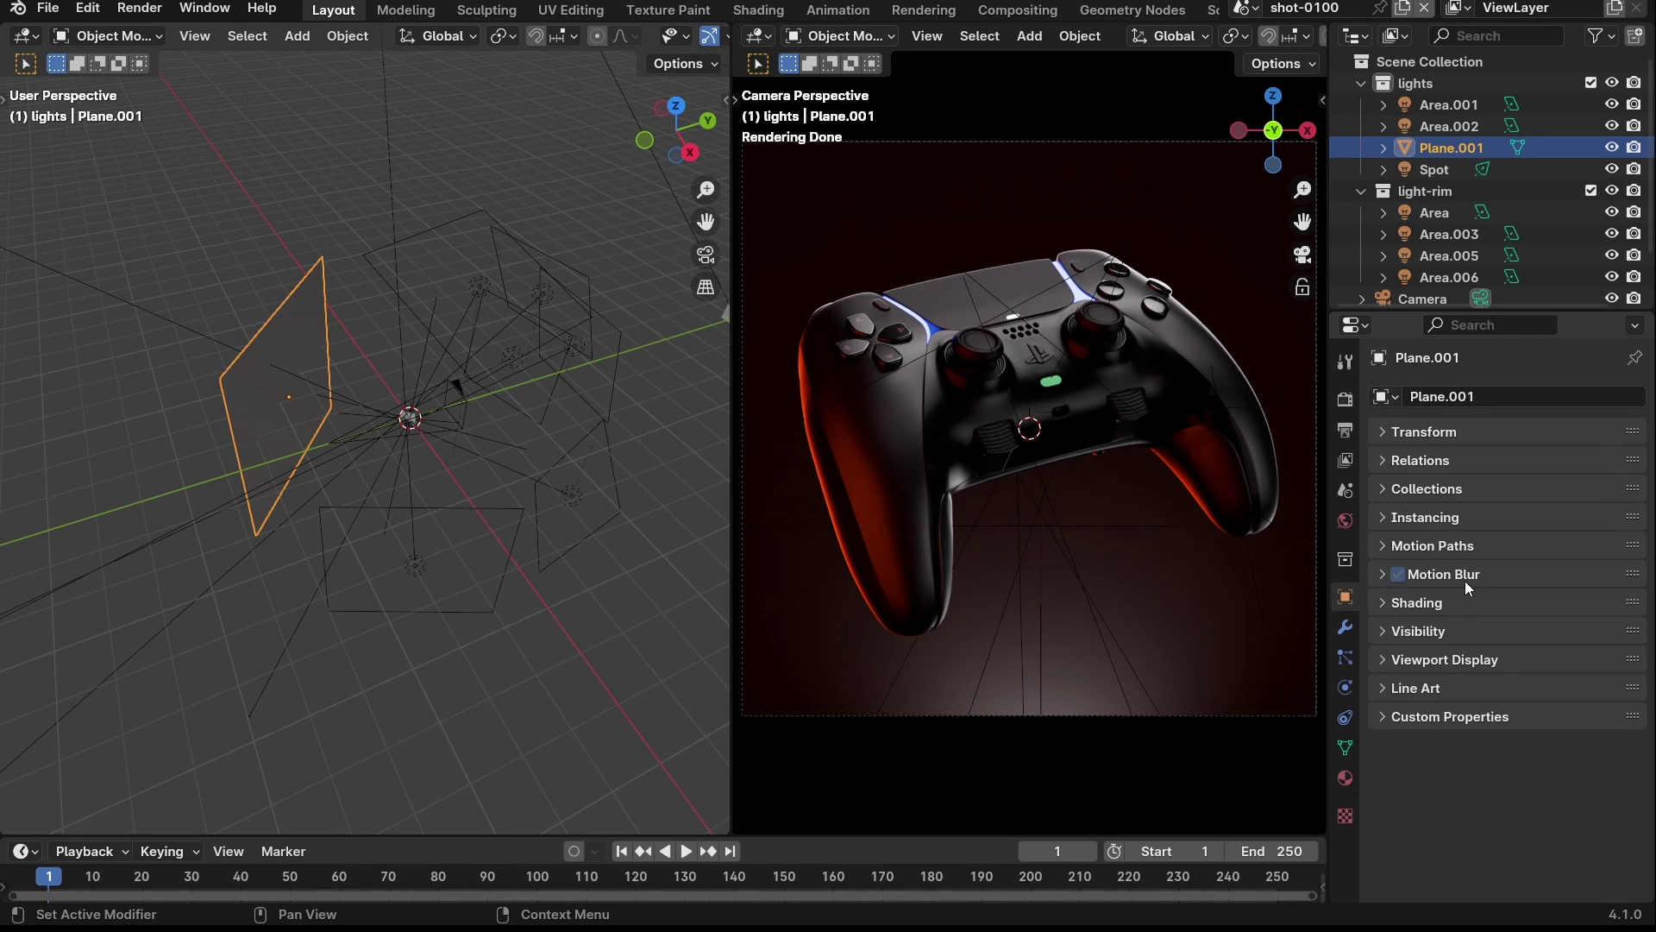
pyautogui.click(1429, 661)
pyautogui.scroll(-2, 1425, 650)
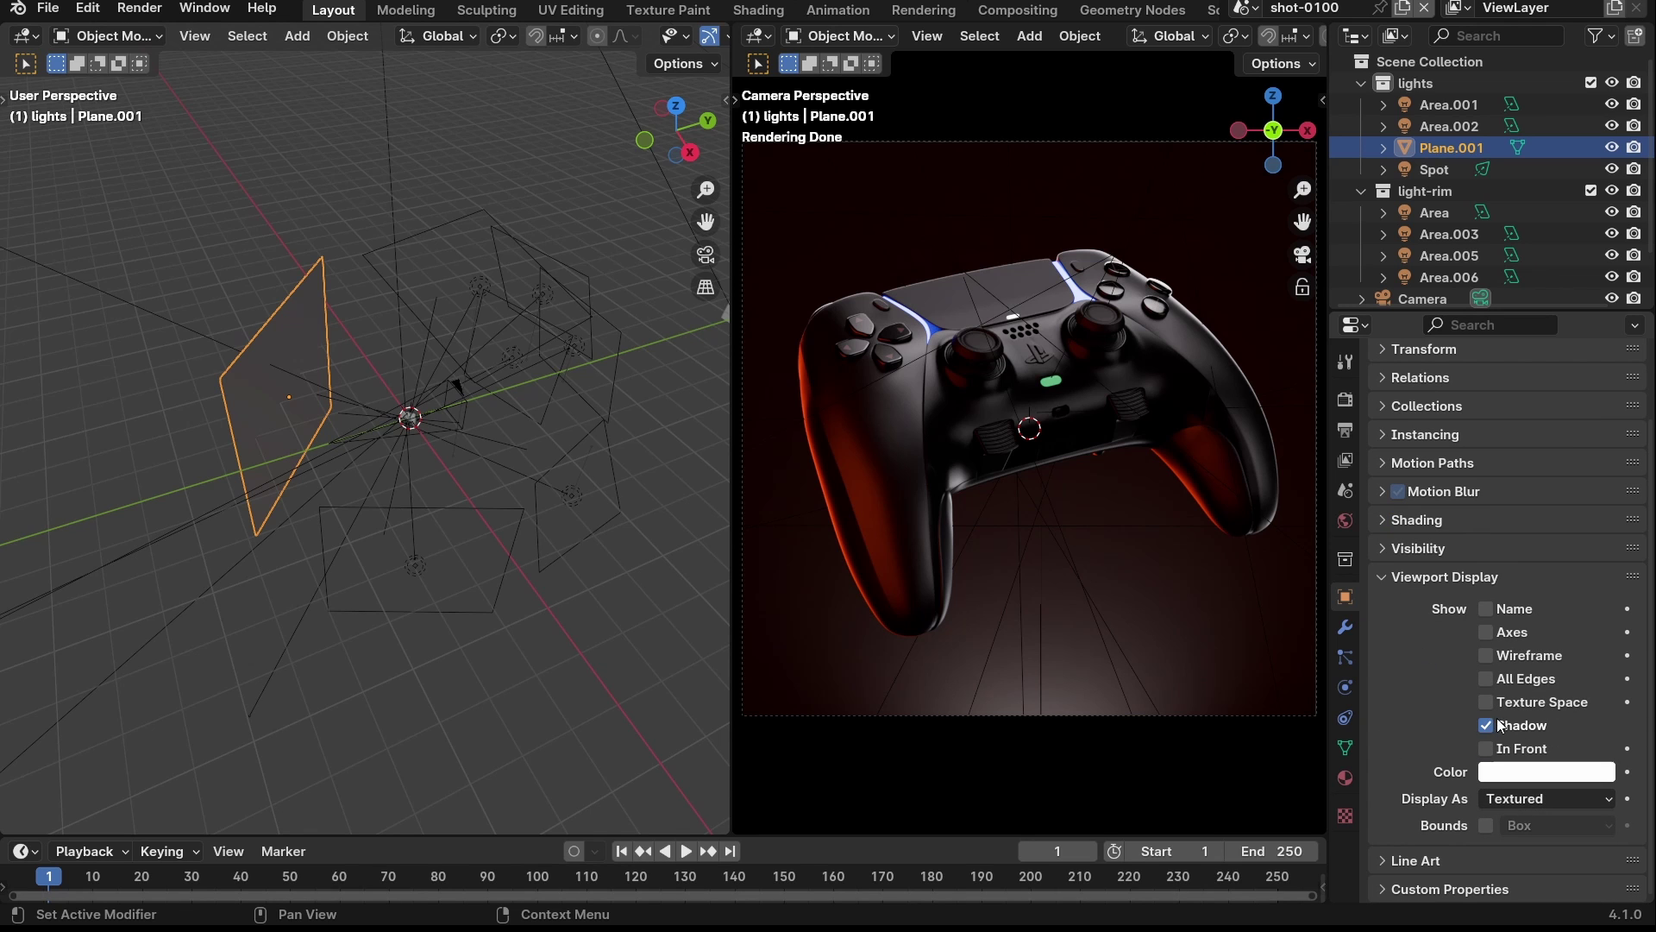
pyautogui.click(1416, 578)
# - Toggle the Plane.001 reflector's Diffuse ray visibility to compare the background tint, leaving Diffuse disabled
pyautogui.click(1405, 626)
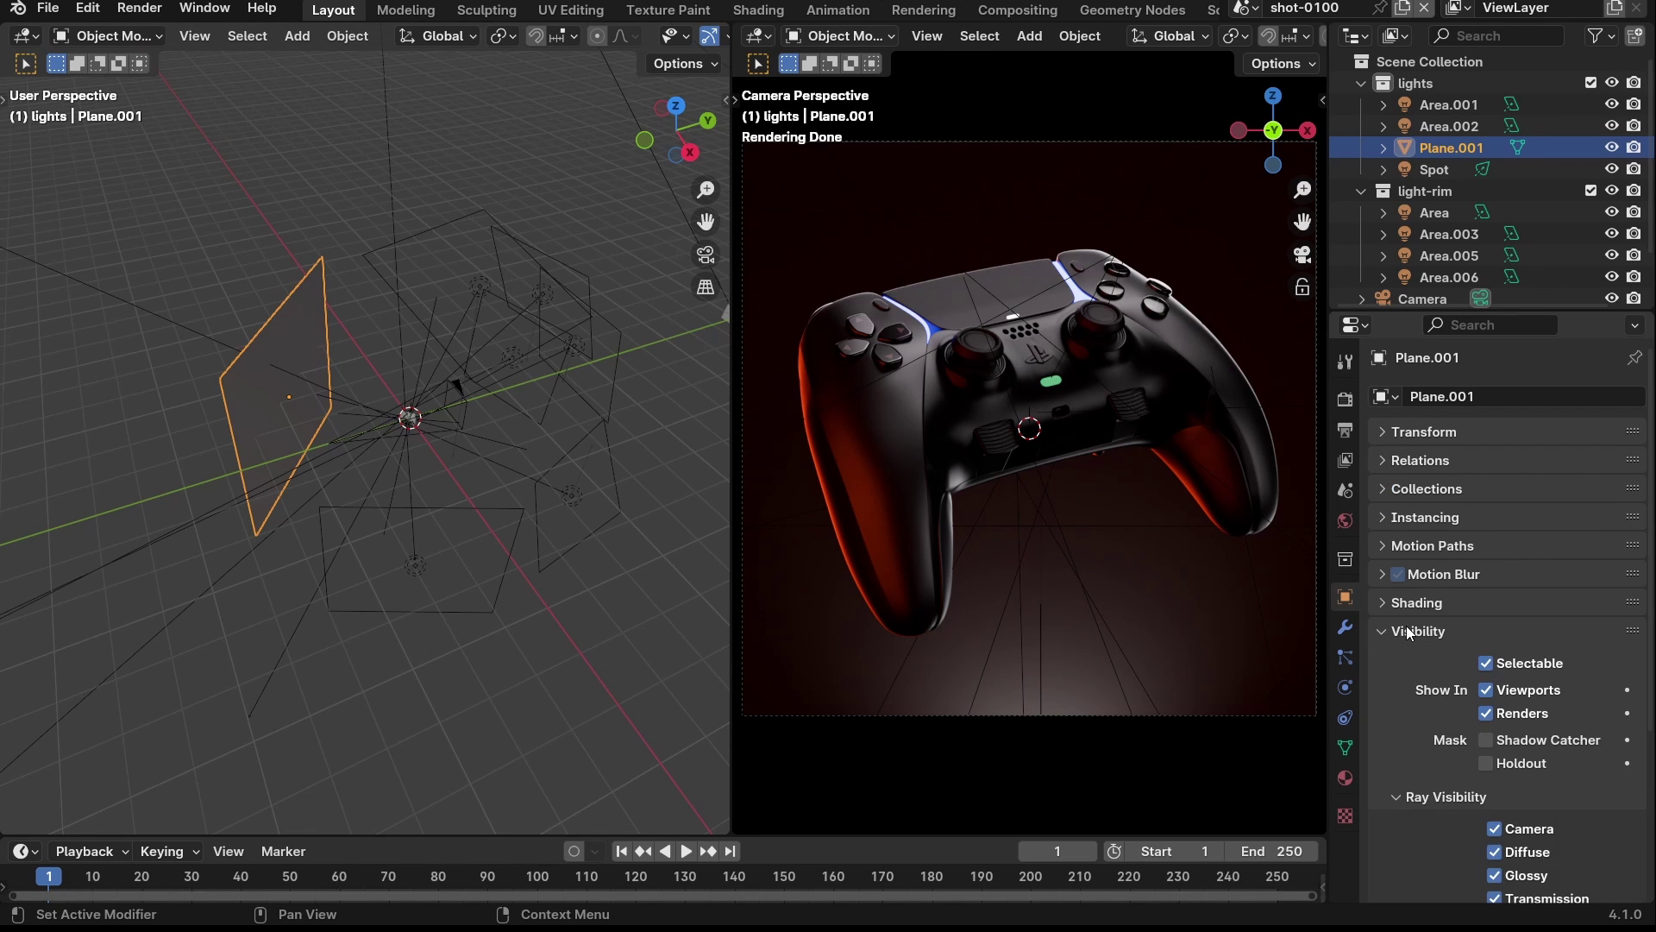
pyautogui.scroll(-2, 1390, 681)
pyautogui.scroll(-3, 1390, 682)
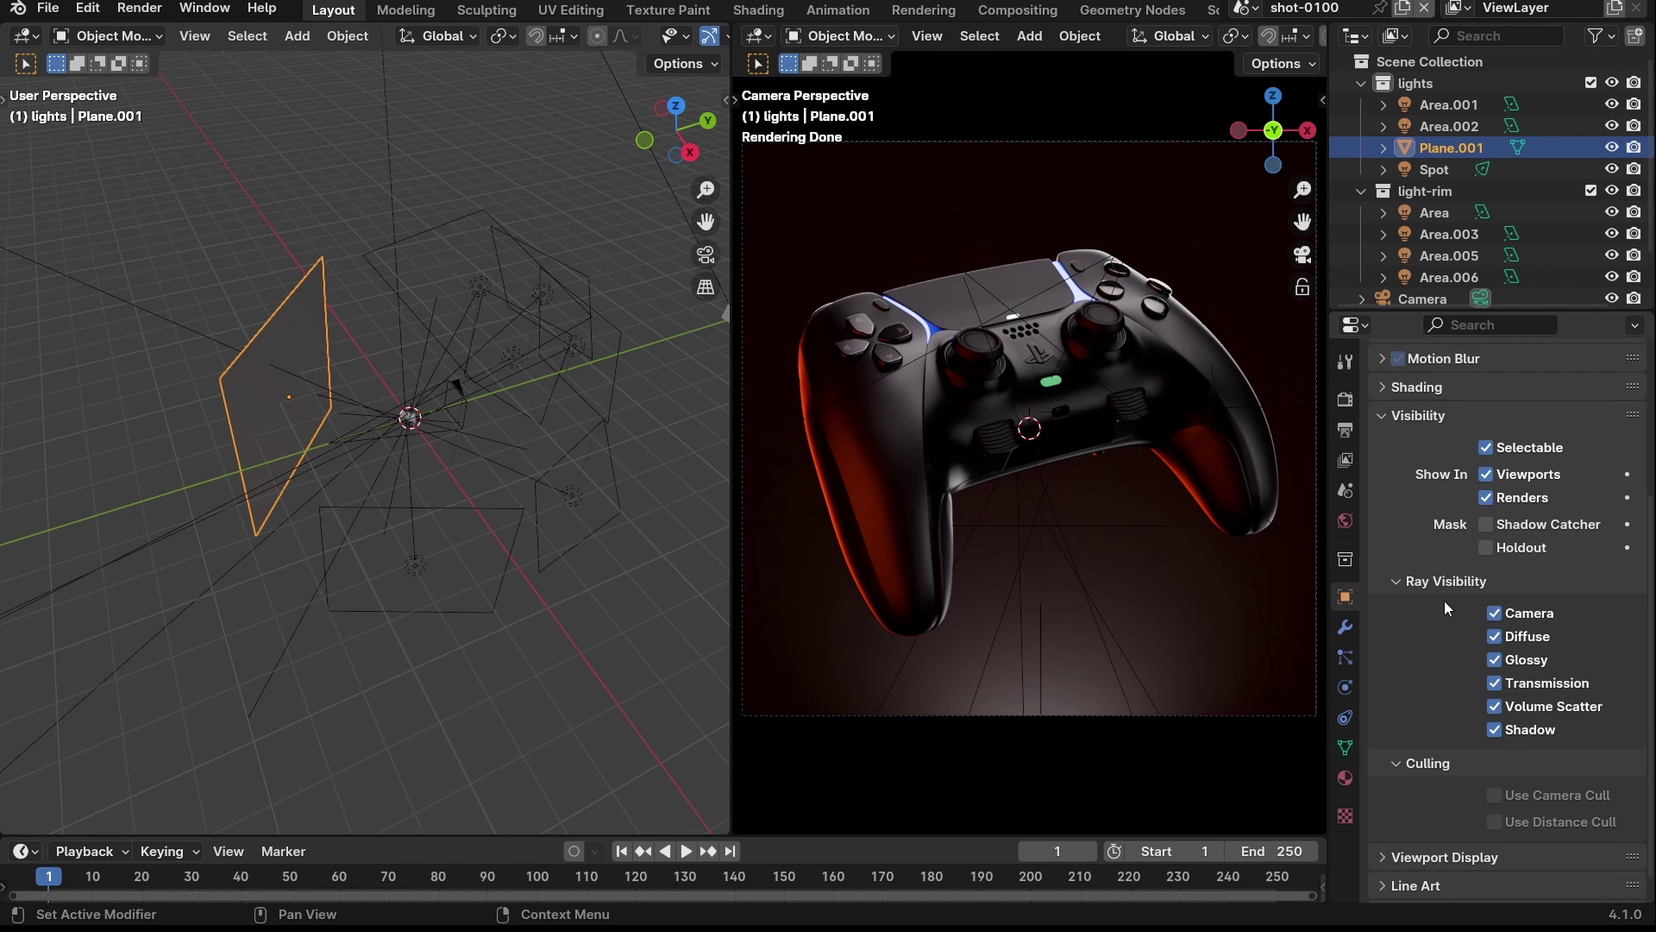
pyautogui.click(1496, 637)
pyautogui.click(1496, 637)
pyautogui.click(1496, 638)
pyautogui.click(1496, 637)
pyautogui.click(1496, 637)
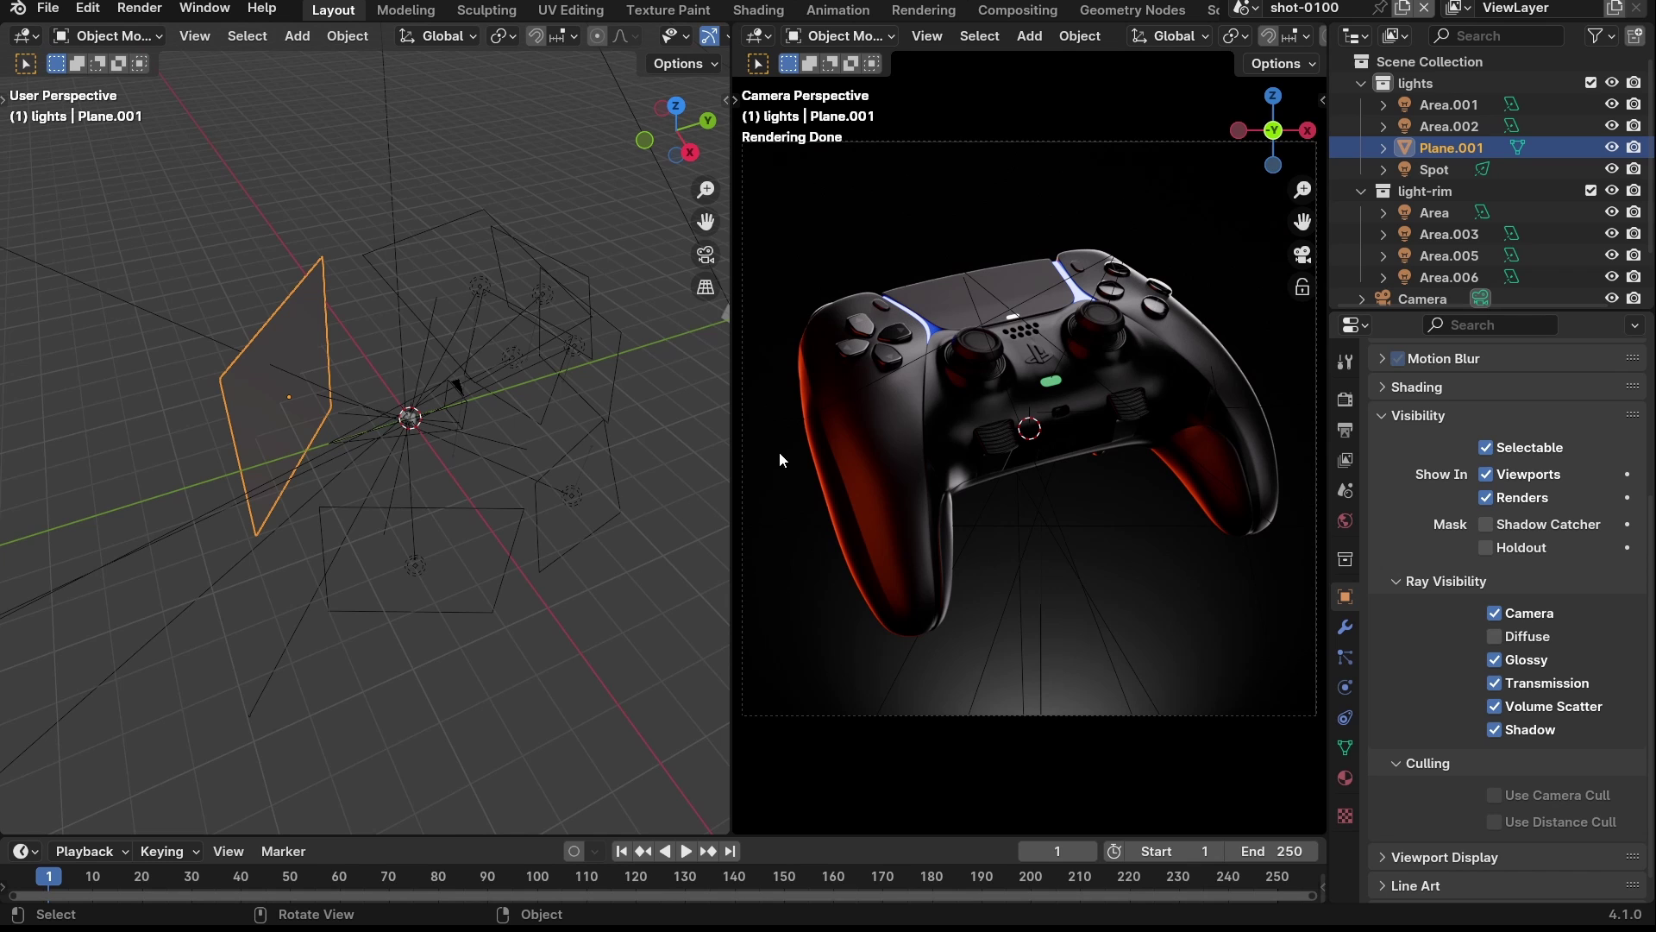
# - Clear the selection, widen the camera viewport and enlarge the controller render preview
pyautogui.click(456, 385)
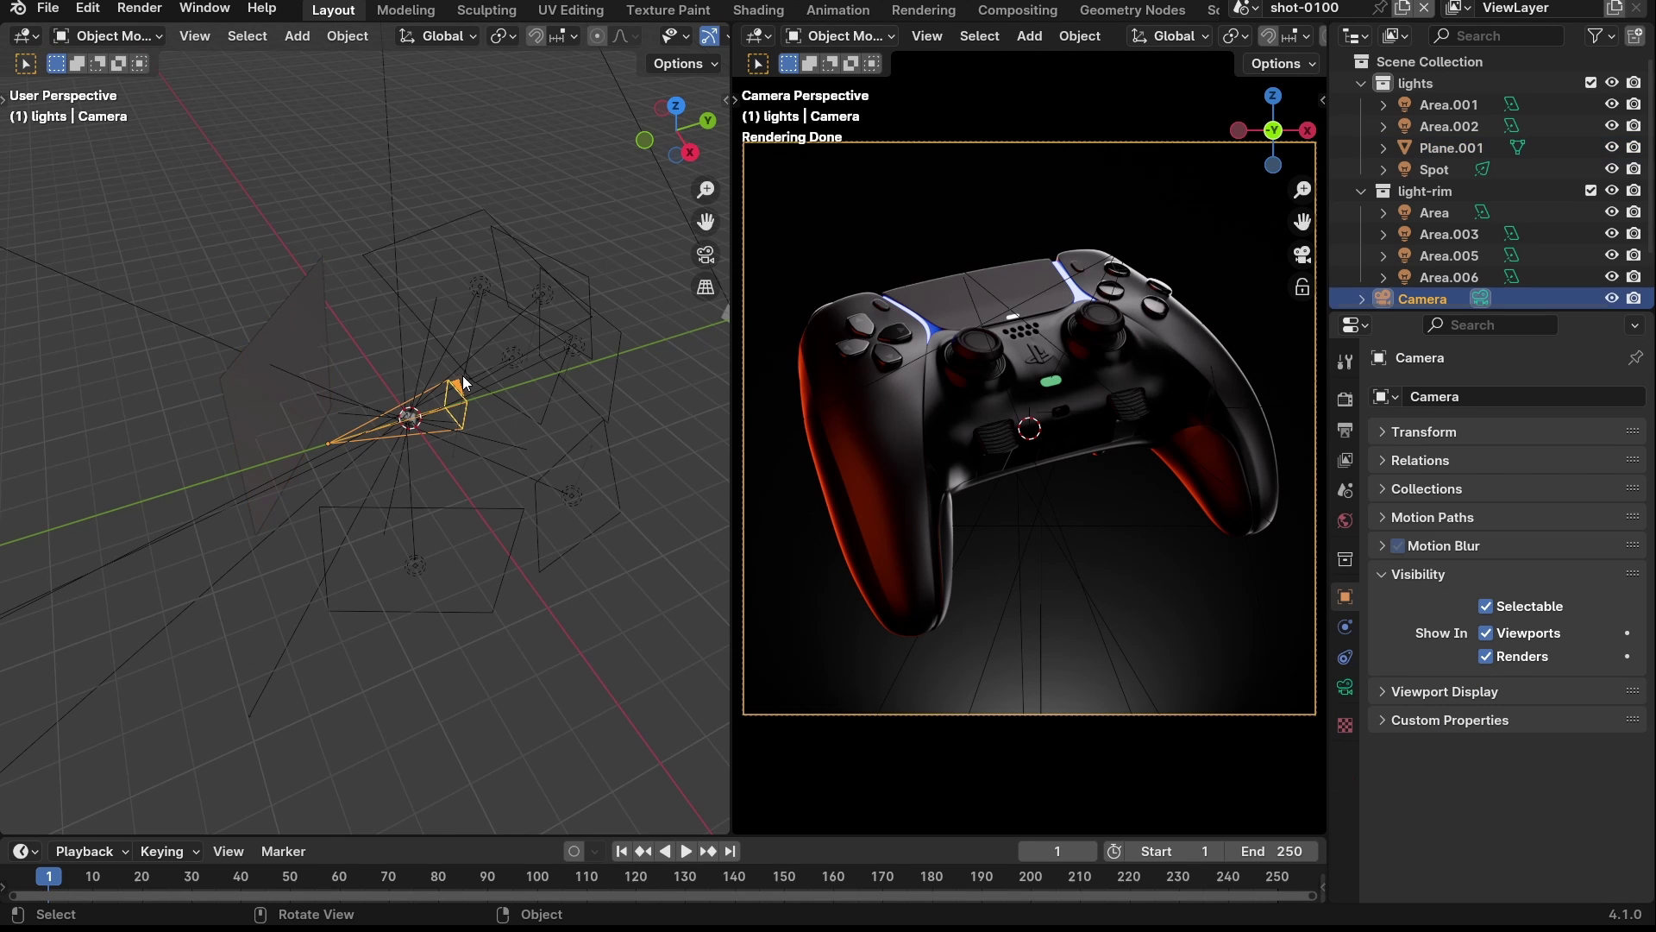
pyautogui.click(443, 492)
pyautogui.moveTo(418, 481); pyautogui.dragTo(488, 488, button='middle')
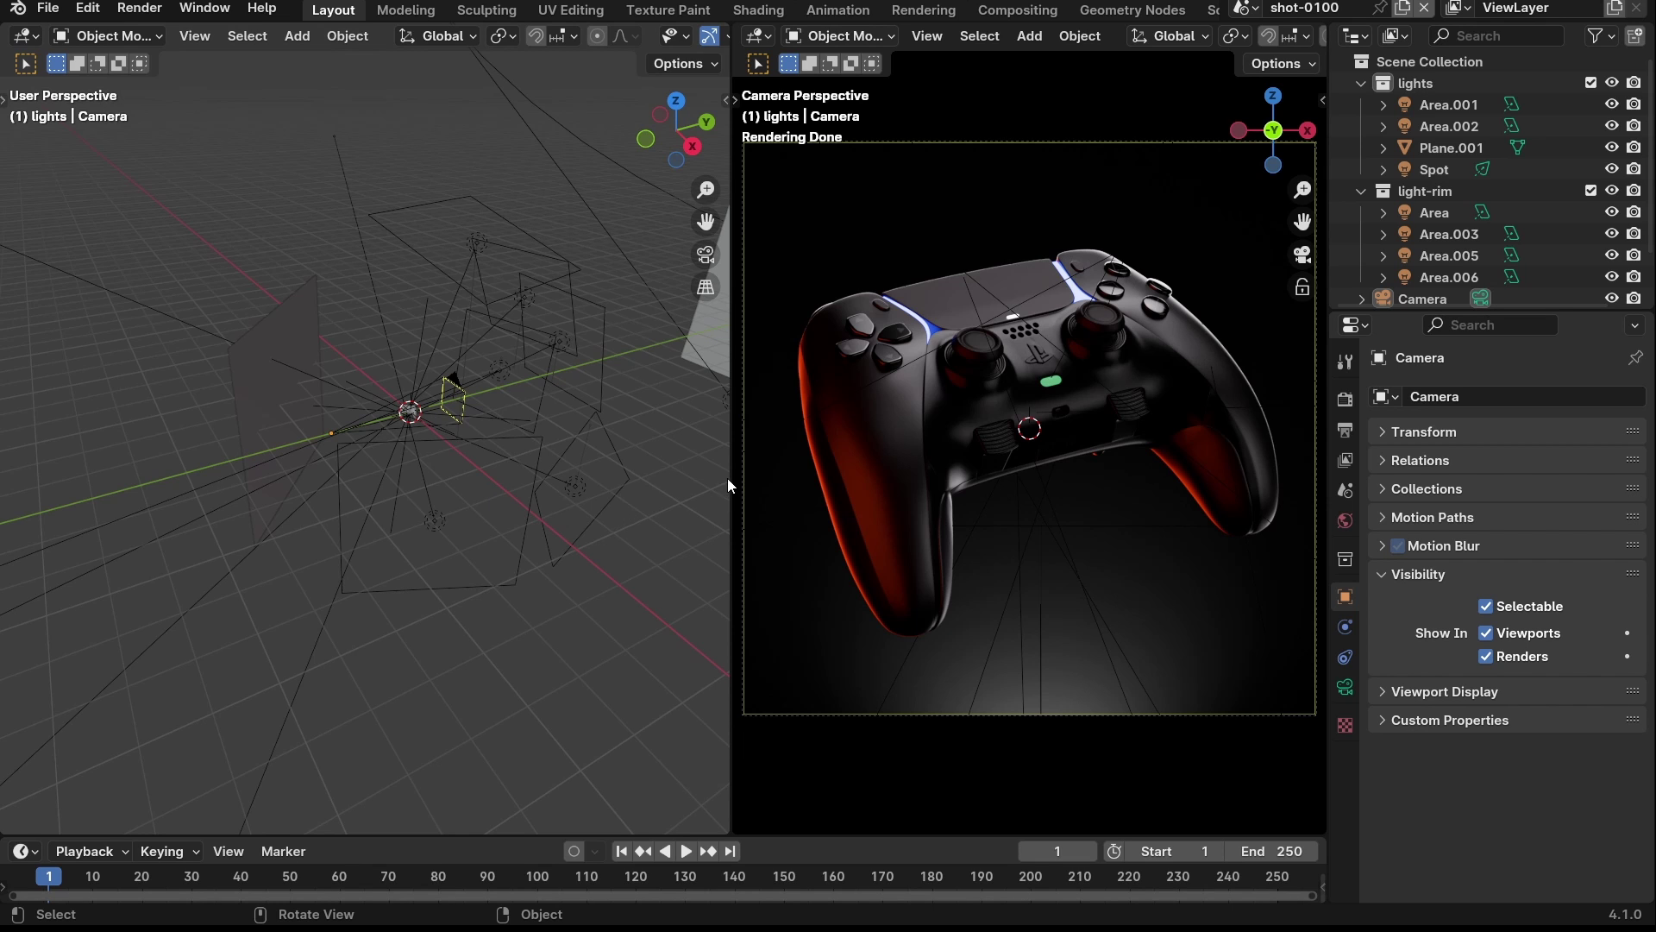
pyautogui.moveTo(729, 475); pyautogui.dragTo(423, 468)
pyautogui.keyDown('ctrl'); pyautogui.moveTo(728, 421); pyautogui.dragTo(731, 402, button='middle'); pyautogui.keyUp('ctrl')
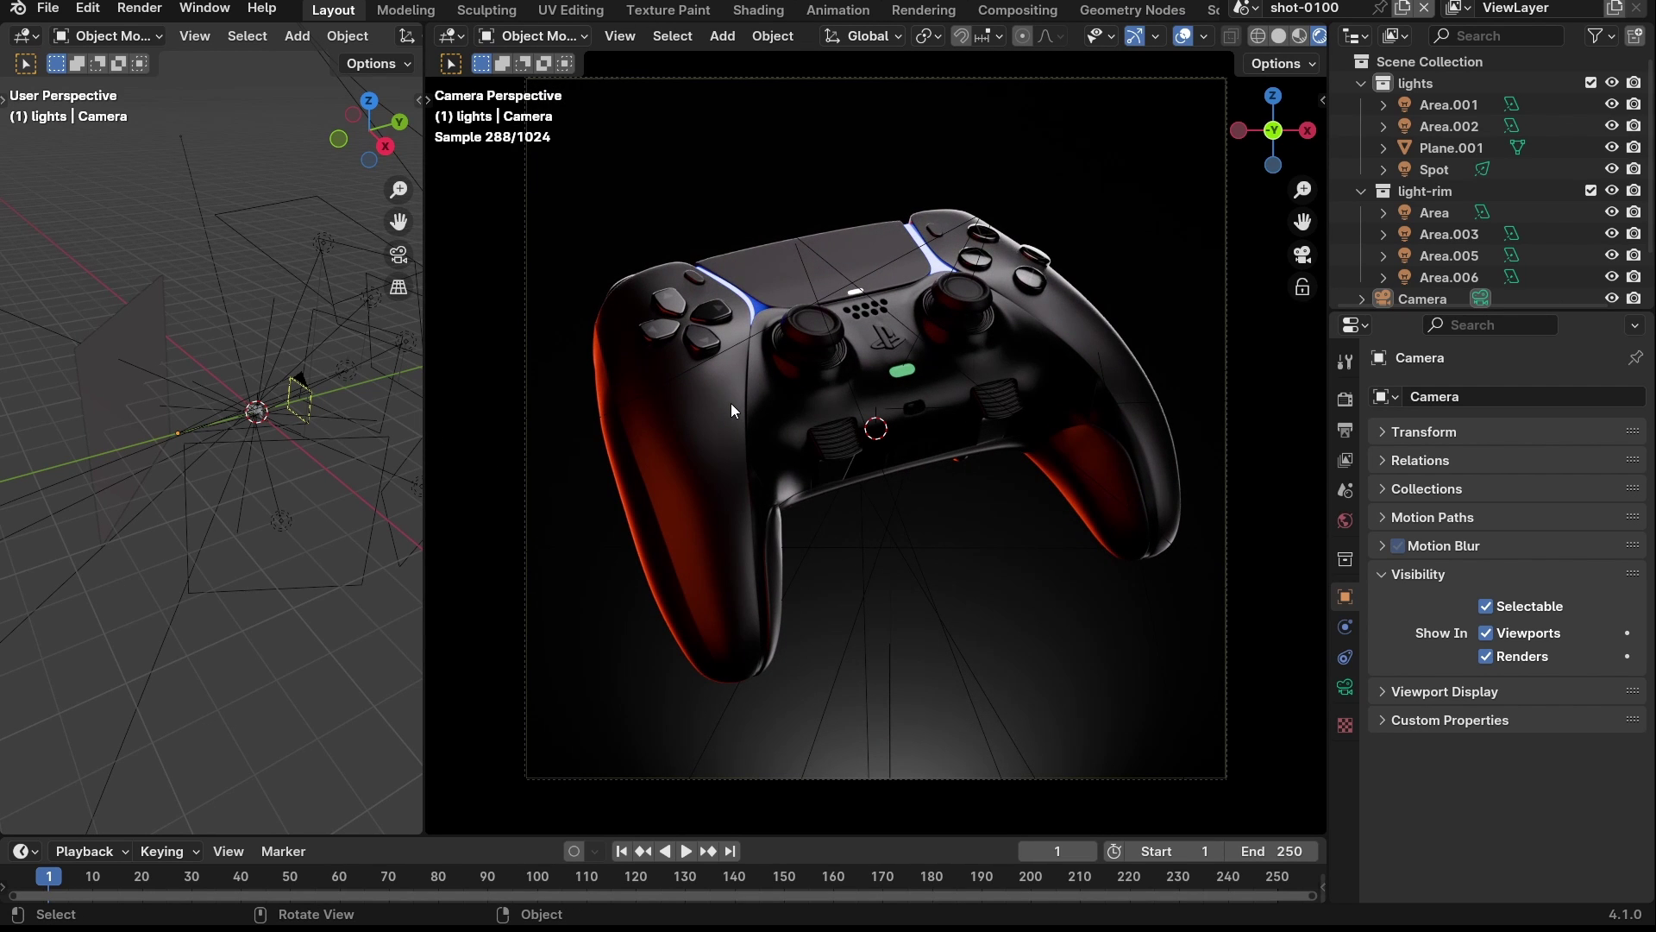